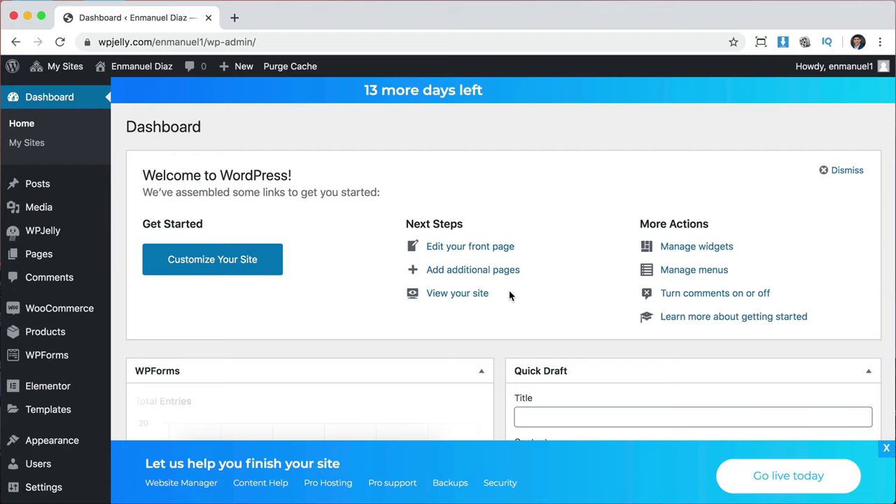
Dismiss the finish-your-site banner and open the live store site from My Sites.
{"action": "left_click", "coordinate": [887, 448]}
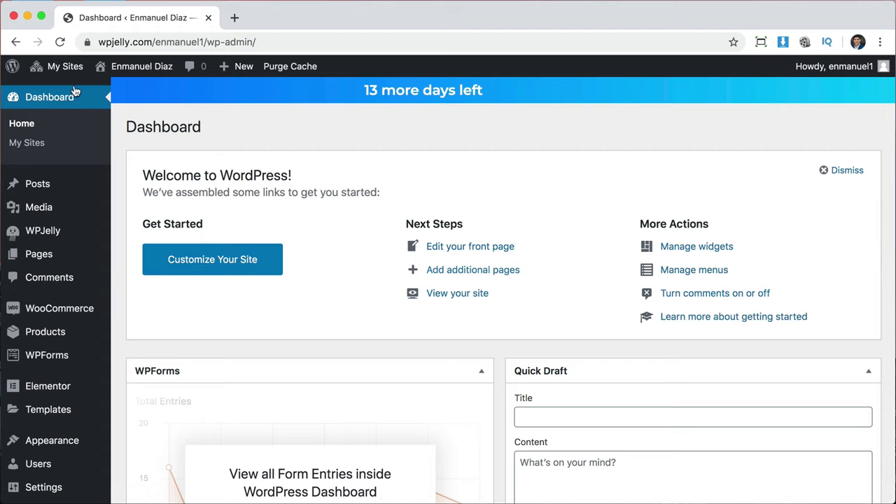
{"action": "mouse_move", "coordinate": [68, 75]}
{"action": "mouse_move", "coordinate": [76, 90]}
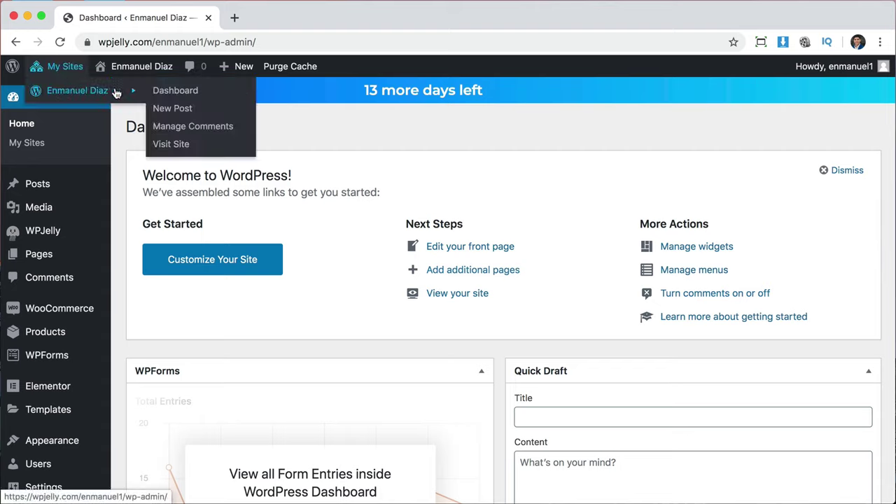
{"action": "left_click", "coordinate": [172, 145]}
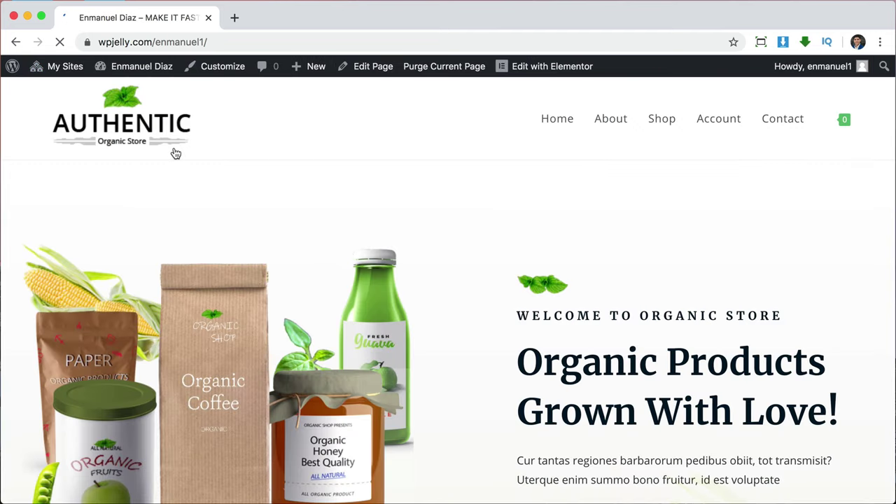
{"action": "scroll", "coordinate": [723, 340], "scroll_direction": "down", "scroll_amount": 10}
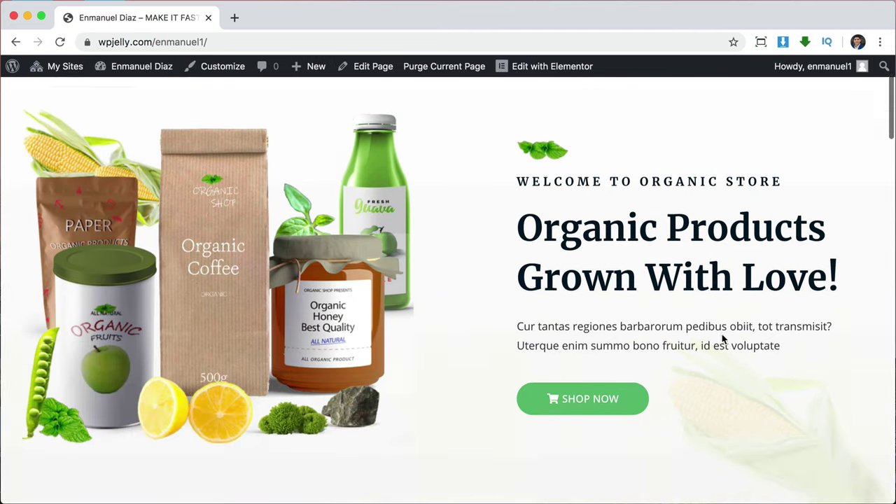
{"action": "scroll", "coordinate": [723, 340], "scroll_direction": "down", "scroll_amount": 8}
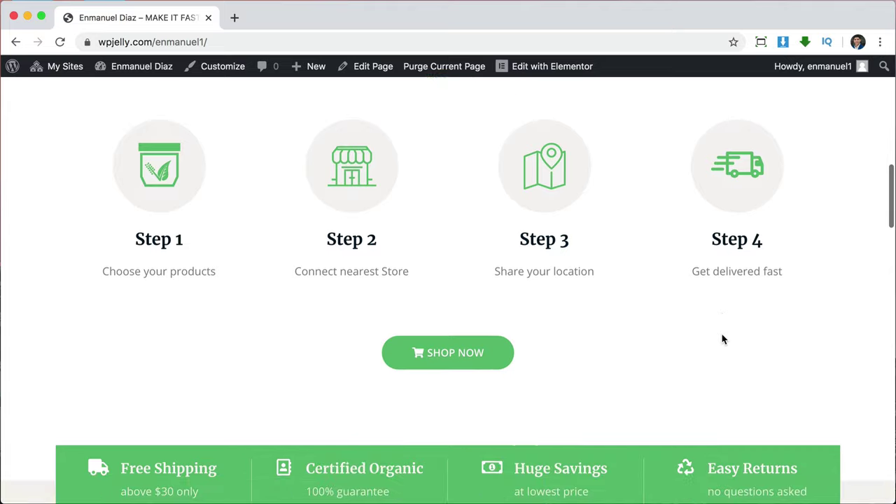
{"action": "scroll", "coordinate": [724, 339], "scroll_direction": "down", "scroll_amount": 8}
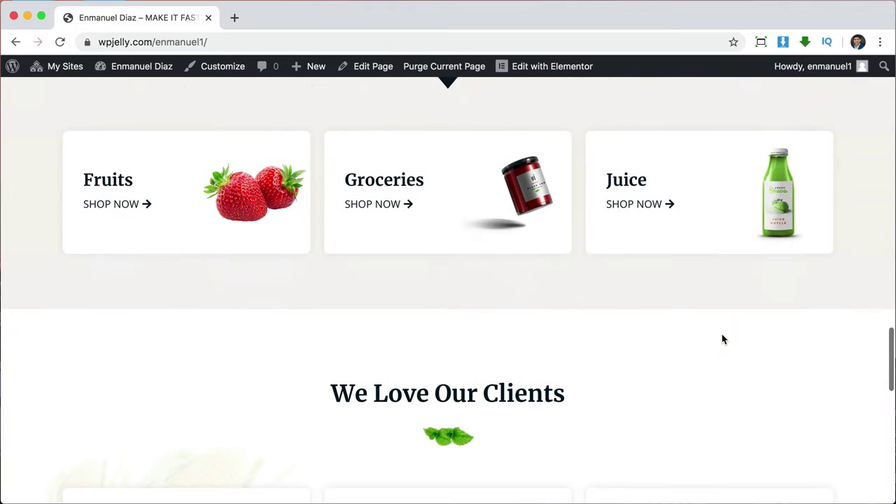
{"action": "scroll", "coordinate": [700, 294], "scroll_direction": "down", "scroll_amount": 5}
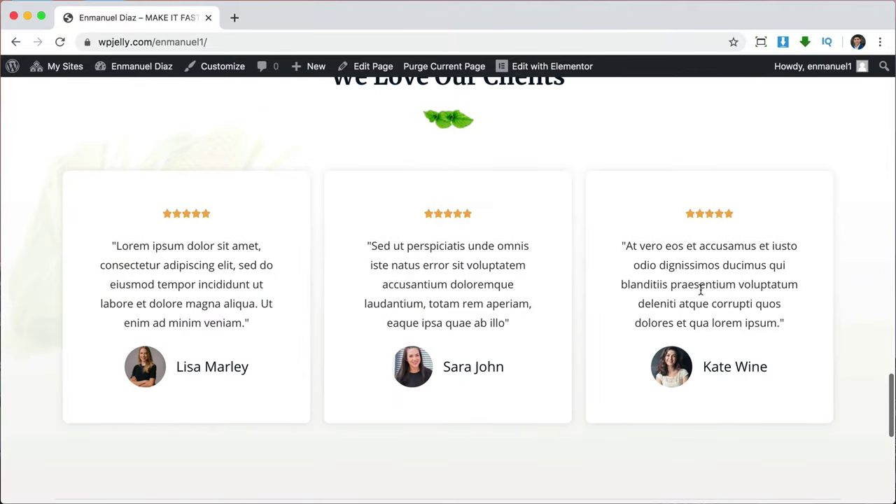
{"action": "scroll", "coordinate": [702, 294], "scroll_direction": "down", "scroll_amount": 4}
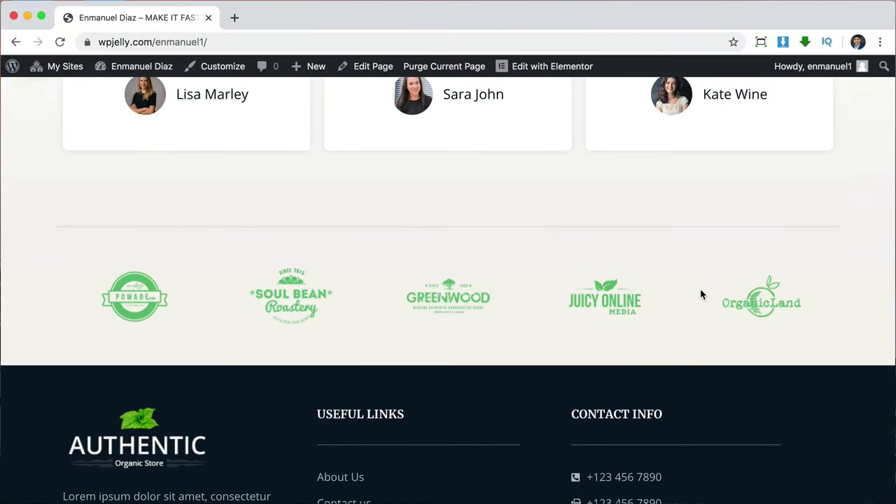
{"action": "scroll", "coordinate": [702, 294], "scroll_direction": "down", "scroll_amount": 3}
{"action": "scroll", "coordinate": [702, 294], "scroll_direction": "up", "scroll_amount": 10}
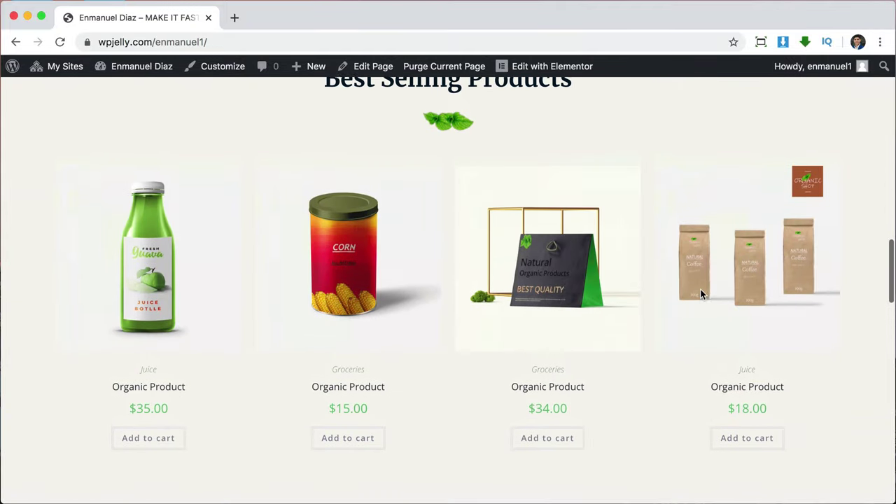
{"action": "scroll", "coordinate": [702, 294], "scroll_direction": "up", "scroll_amount": 6}
{"action": "scroll", "coordinate": [702, 294], "scroll_direction": "up", "scroll_amount": 5}
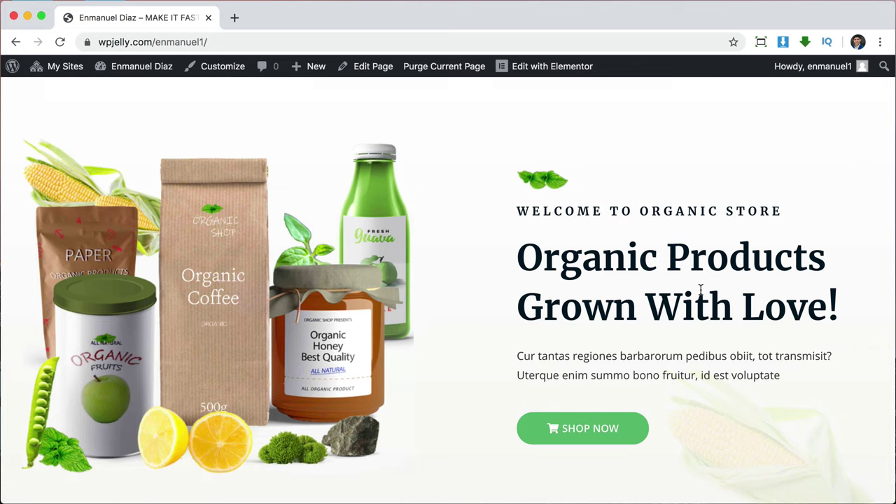
{"action": "scroll", "coordinate": [701, 289], "scroll_direction": "up", "scroll_amount": 2}
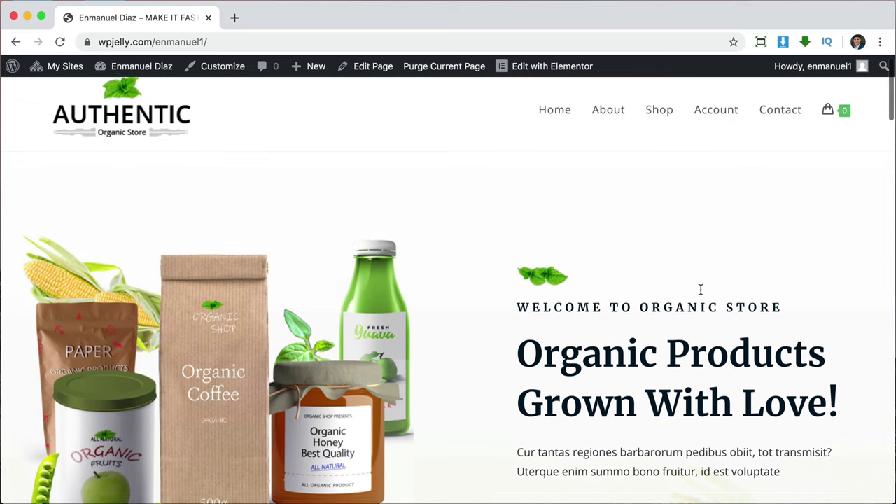
{"action": "scroll", "coordinate": [700, 289], "scroll_direction": "down", "scroll_amount": 3}
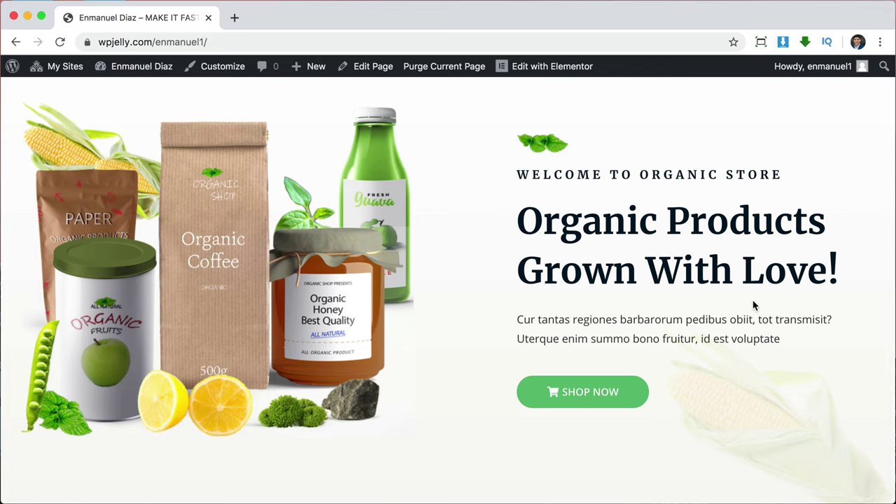
{"action": "scroll", "coordinate": [754, 305], "scroll_direction": "up", "scroll_amount": 4}
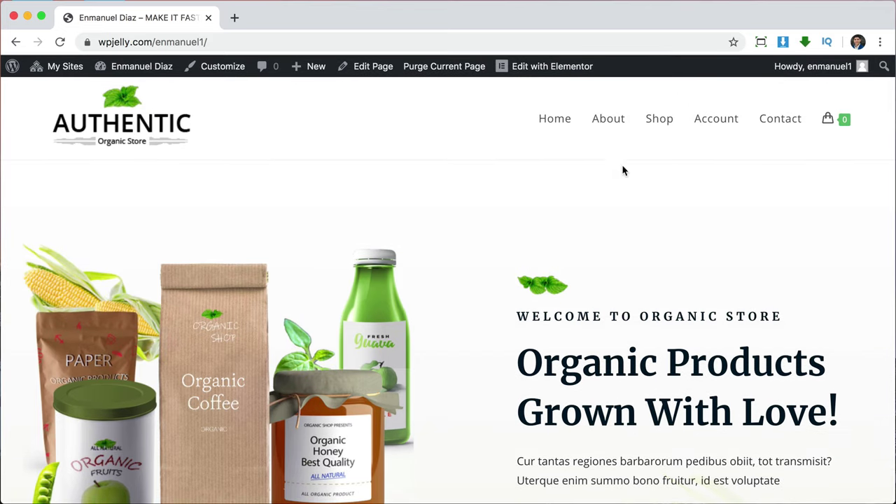
Browse the store's Shop page, then scroll through the About Us page.
{"action": "left_click", "coordinate": [660, 120]}
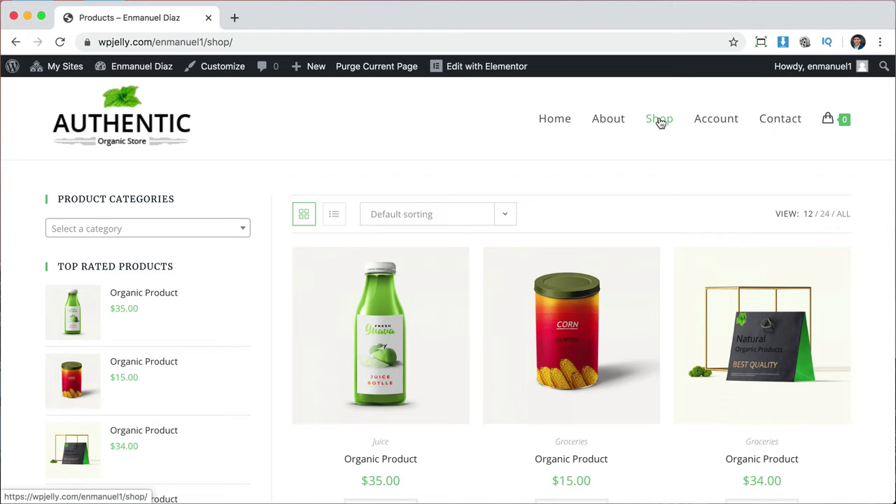
{"action": "left_click", "coordinate": [603, 122]}
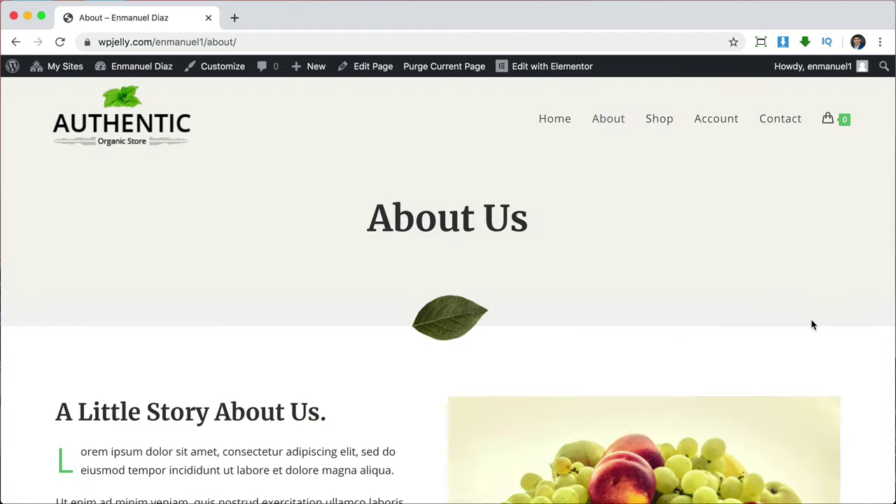
{"action": "scroll", "coordinate": [811, 324], "scroll_direction": "down", "scroll_amount": 10}
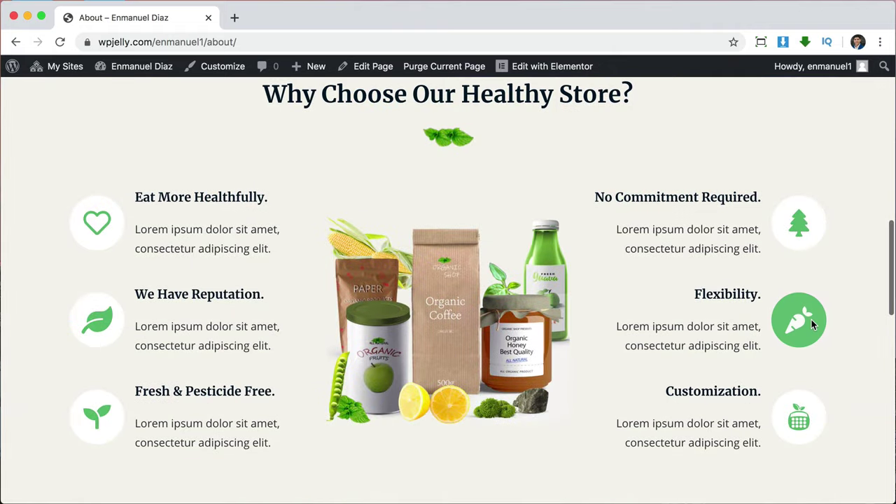
{"action": "scroll", "coordinate": [812, 325], "scroll_direction": "down", "scroll_amount": 10}
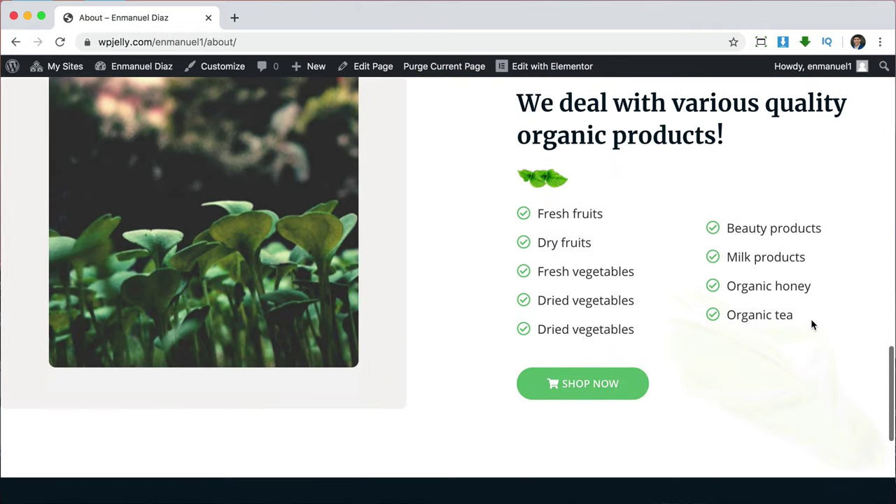
{"action": "scroll", "coordinate": [811, 318], "scroll_direction": "up", "scroll_amount": 20}
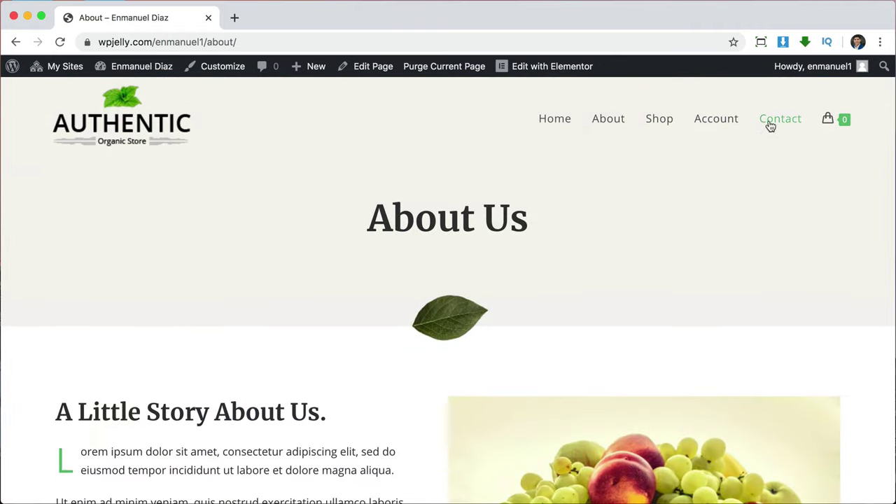
Scroll through the Contact Us page, then return to the homepage.
{"action": "left_click", "coordinate": [771, 123]}
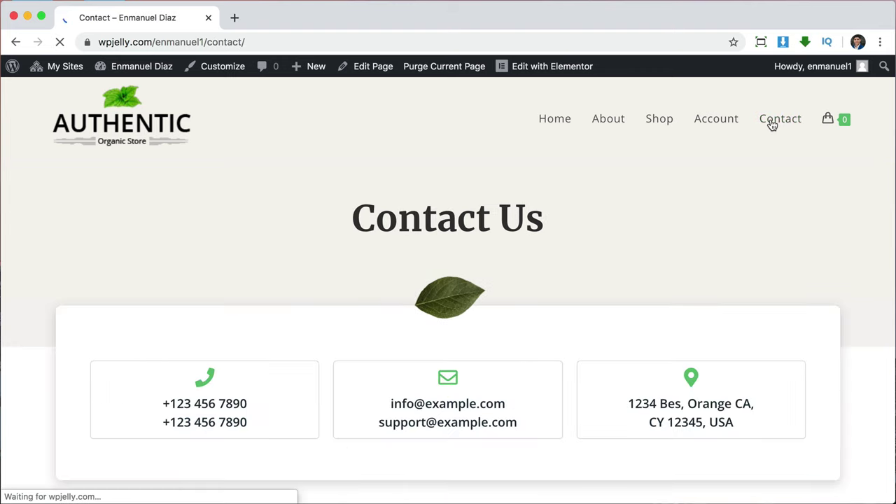
{"action": "scroll", "coordinate": [778, 359], "scroll_direction": "down", "scroll_amount": 5}
{"action": "scroll", "coordinate": [778, 359], "scroll_direction": "down", "scroll_amount": 4}
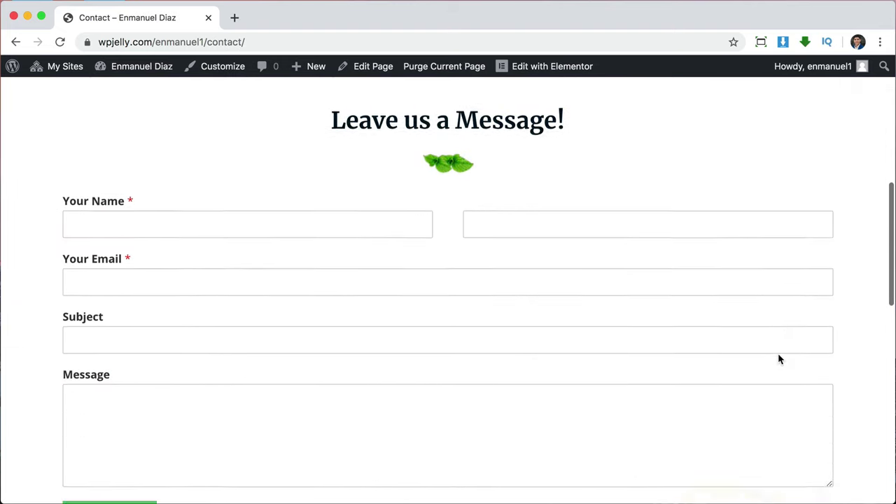
{"action": "scroll", "coordinate": [778, 359], "scroll_direction": "down", "scroll_amount": 4}
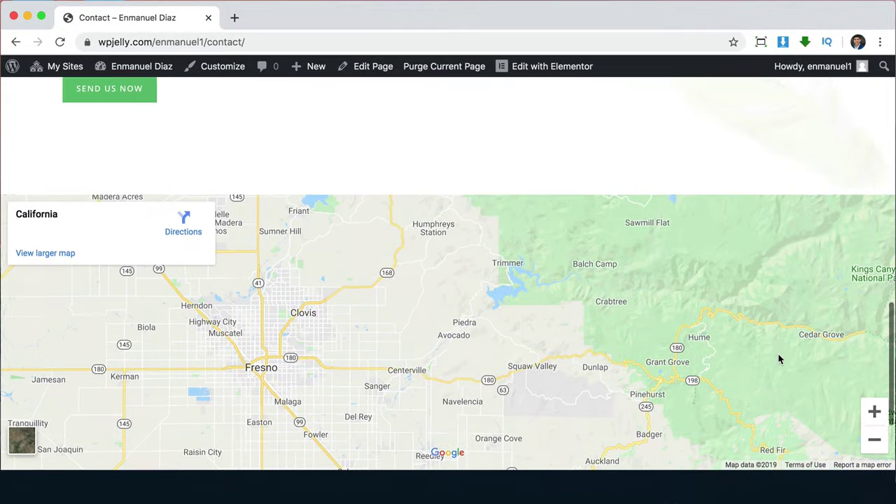
{"action": "scroll", "coordinate": [778, 360], "scroll_direction": "up", "scroll_amount": 7}
{"action": "scroll", "coordinate": [779, 359], "scroll_direction": "up", "scroll_amount": 5}
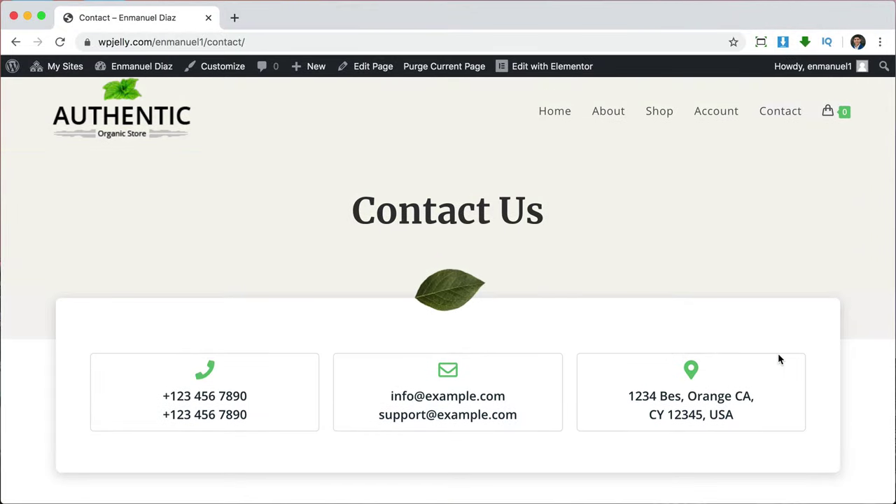
{"action": "scroll", "coordinate": [778, 359], "scroll_direction": "up", "scroll_amount": 1}
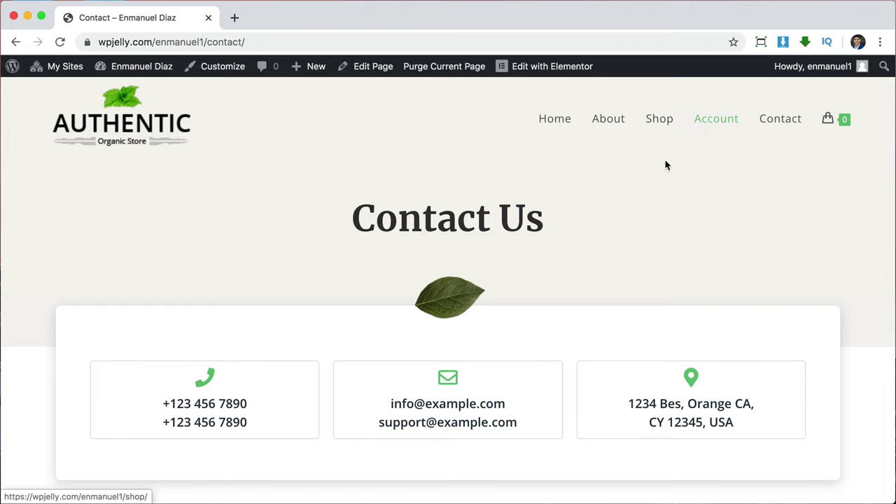
{"action": "left_click", "coordinate": [554, 123]}
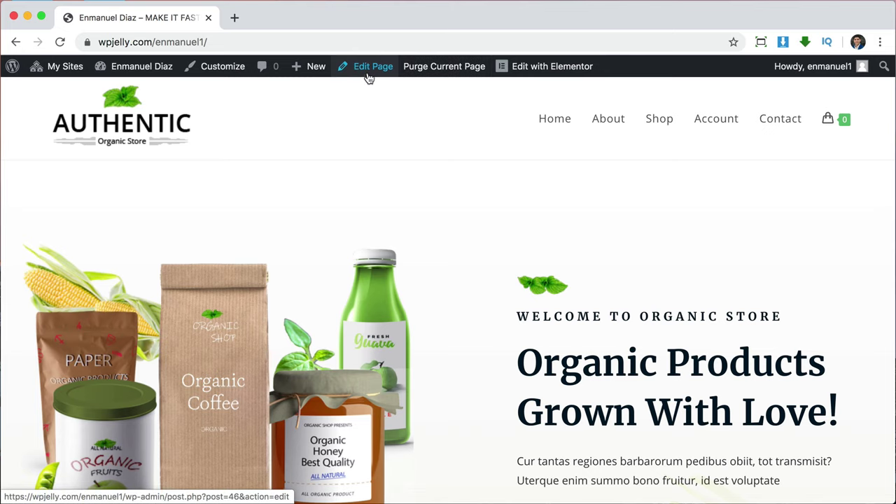
Launch Edit with Elementor for the store homepage from the admin bar.
{"action": "mouse_move", "coordinate": [500, 75]}
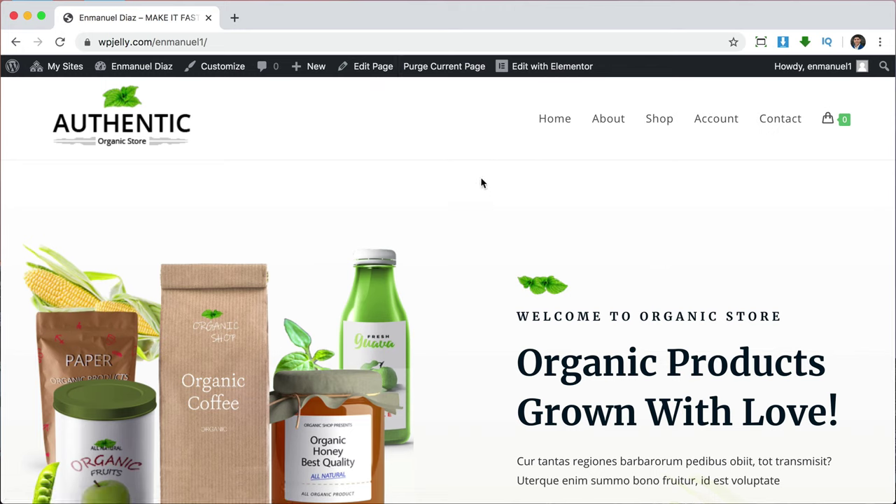
{"action": "mouse_move", "coordinate": [543, 69]}
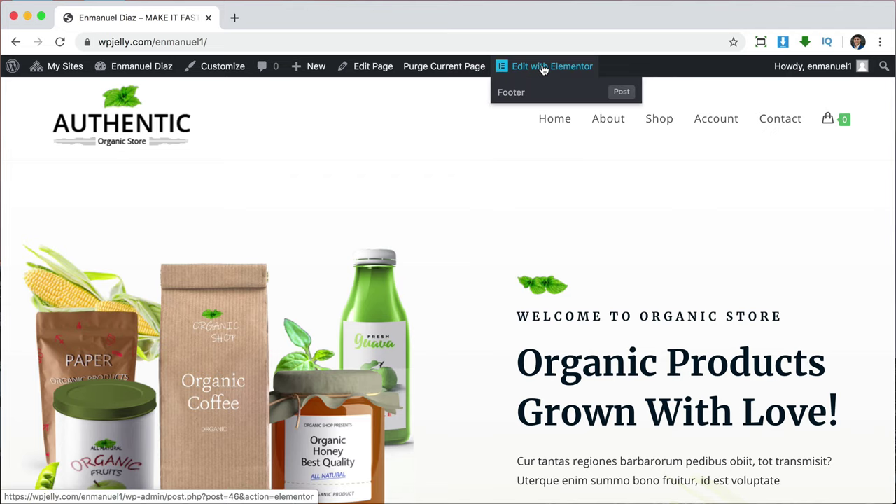
{"action": "left_click", "coordinate": [543, 69]}
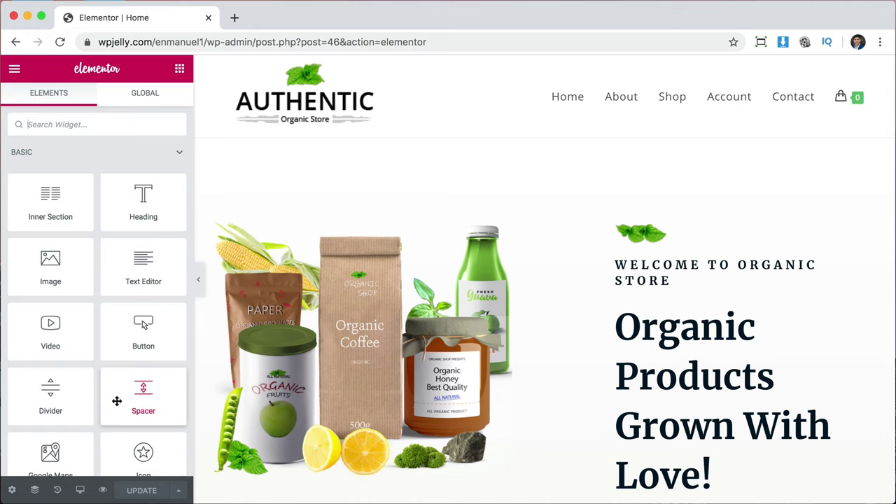
Replace the 'Welcome to Organic Store' heading title with 'Welcome to the beach'.
{"action": "scroll", "coordinate": [117, 400], "scroll_direction": "down", "scroll_amount": 5}
{"action": "scroll", "coordinate": [117, 401], "scroll_direction": "up", "scroll_amount": 5}
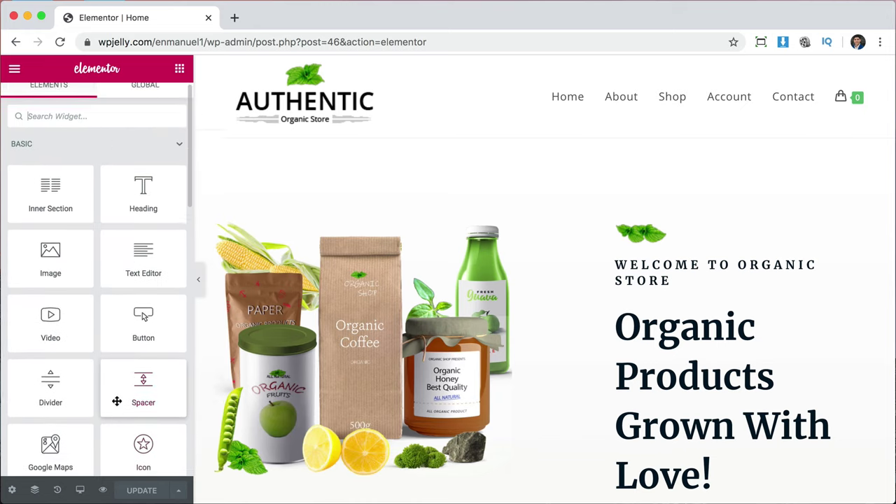
{"action": "scroll", "coordinate": [117, 402], "scroll_direction": "up", "scroll_amount": 1}
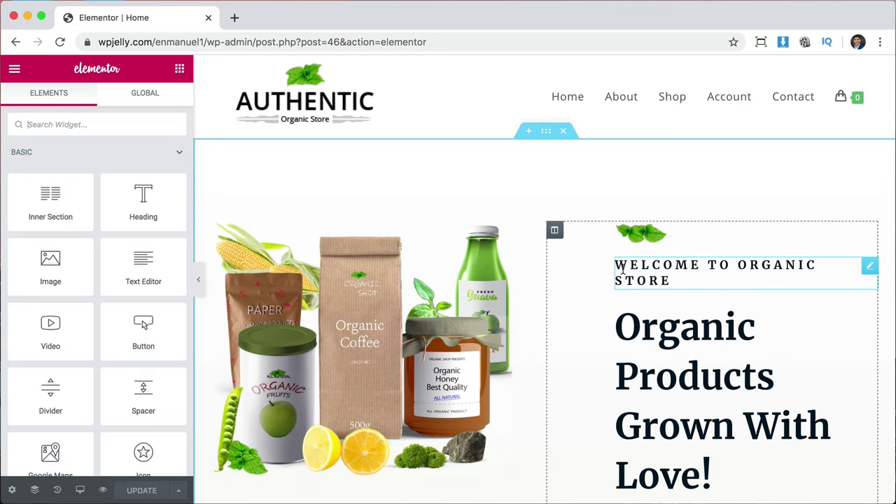
{"action": "left_click", "coordinate": [872, 270]}
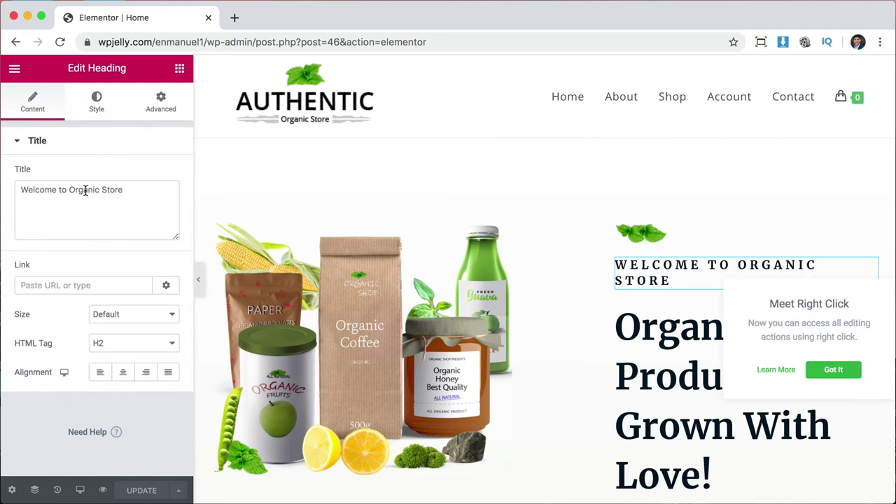
{"action": "left_click", "coordinate": [140, 193]}
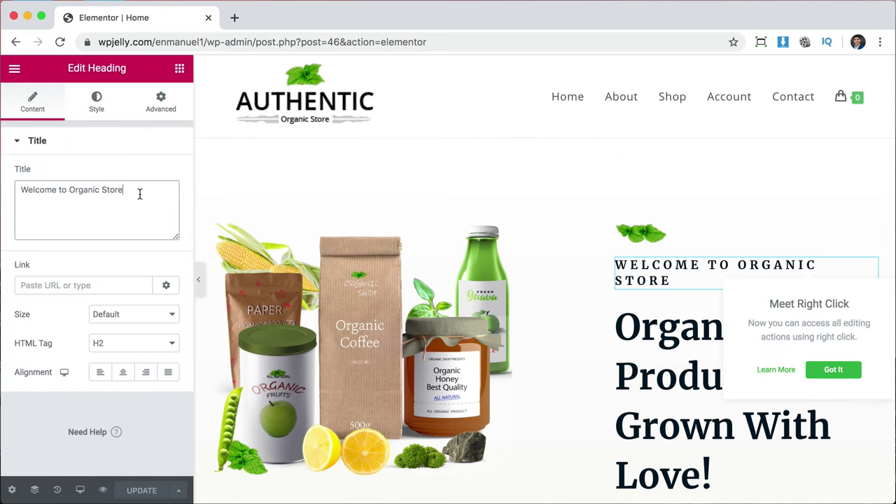
{"action": "key", "text": "super+a"}
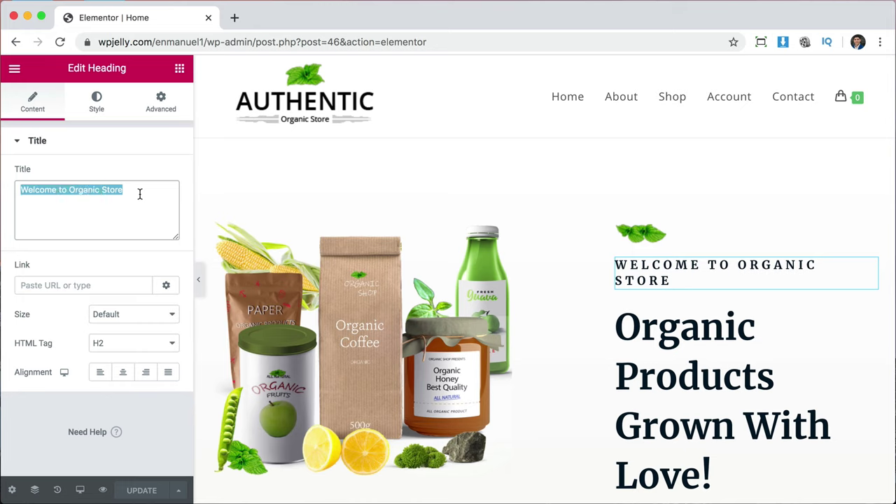
{"action": "type", "text": "W"}
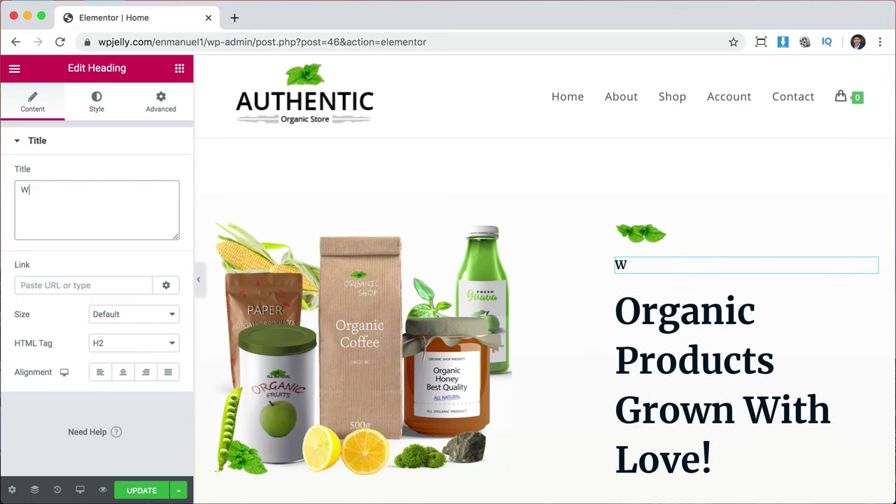
{"action": "type", "text": "elcome to the beach"}
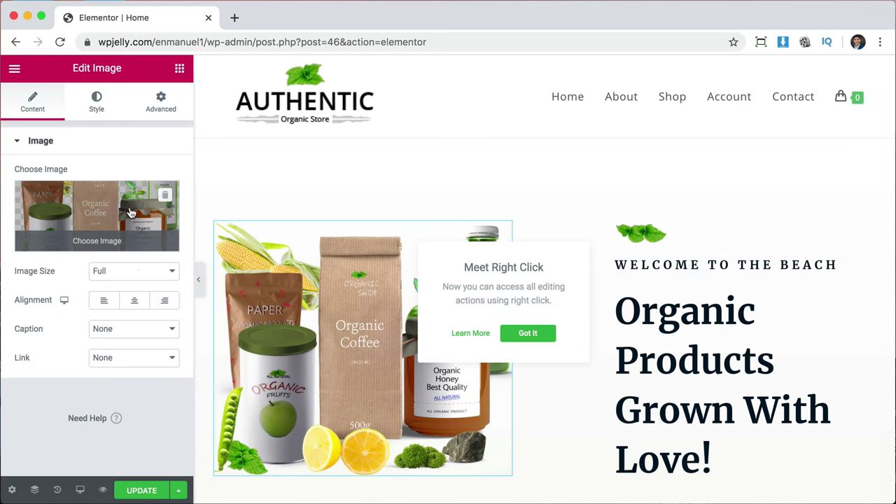
{"action": "left_click", "coordinate": [109, 203]}
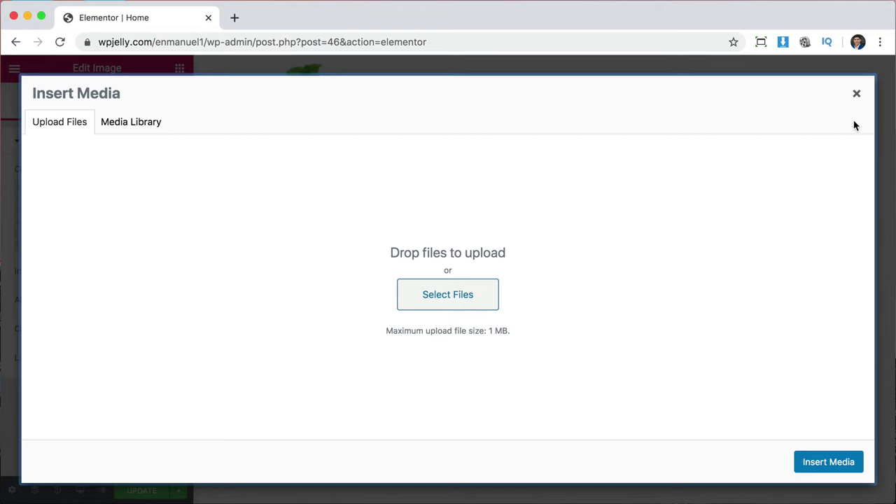
{"action": "left_click", "coordinate": [857, 95]}
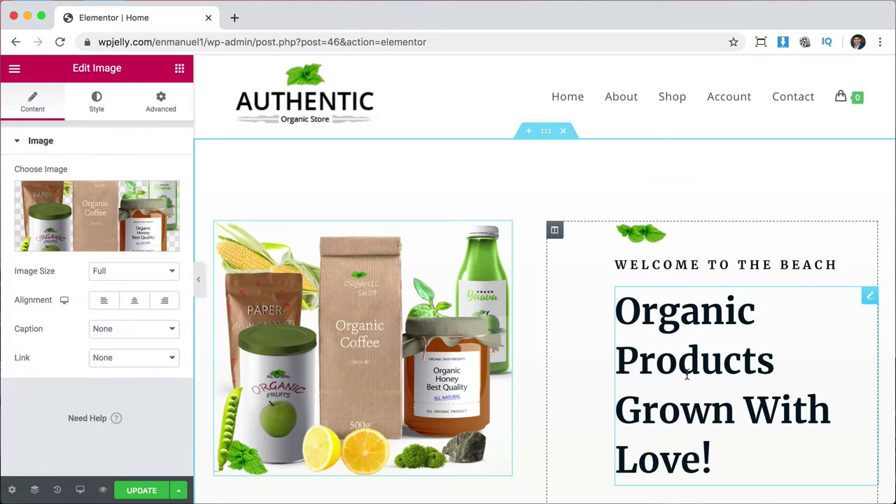
{"action": "scroll", "coordinate": [687, 371], "scroll_direction": "down", "scroll_amount": 5}
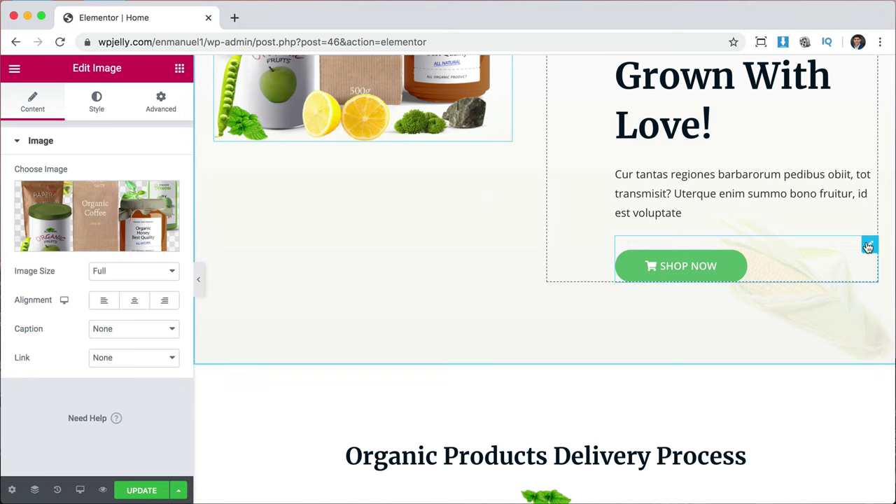
Relabel the Shop Now button 'about us' and link it to the About page.
{"action": "left_click", "coordinate": [868, 246]}
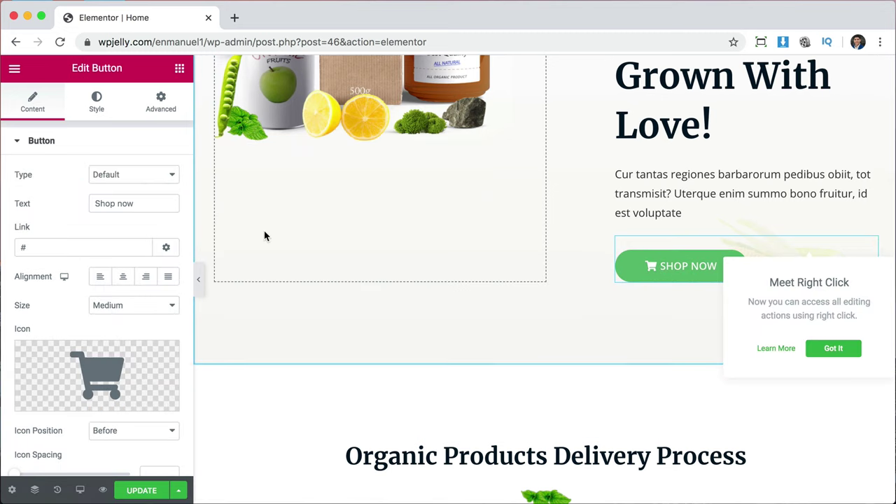
{"action": "triple_click", "coordinate": [143, 203]}
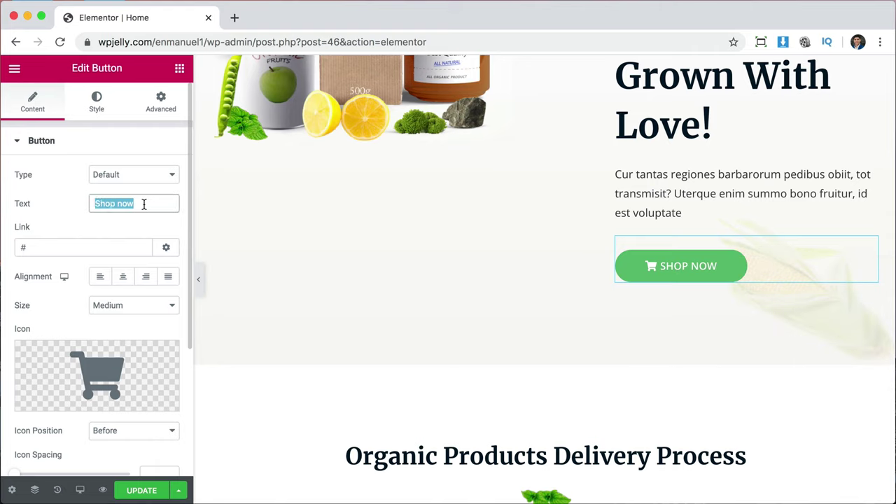
{"action": "type", "text": "about us"}
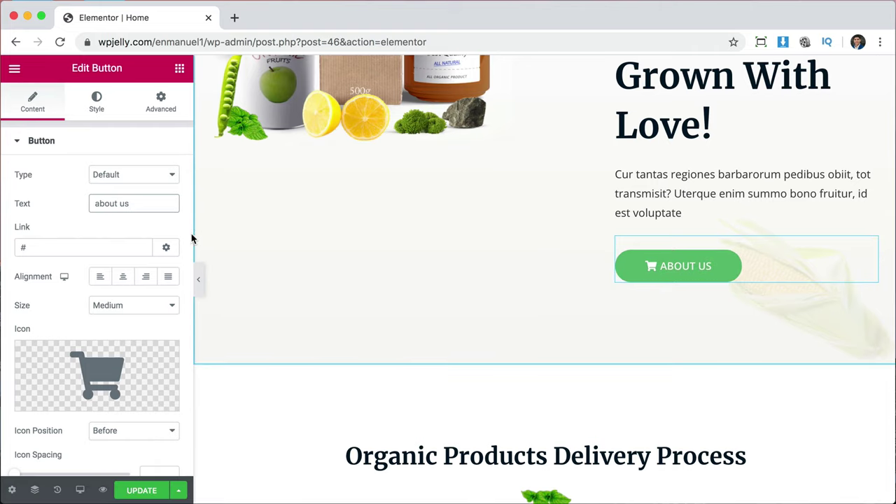
{"action": "left_click", "coordinate": [33, 247]}
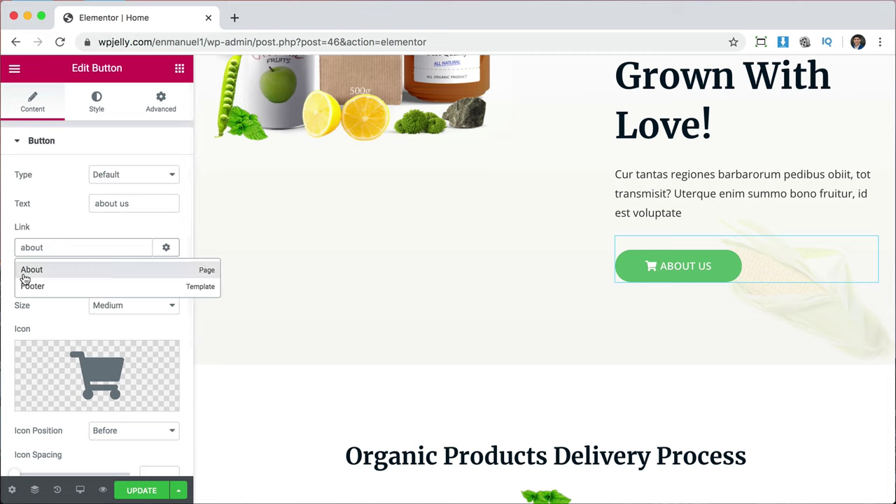
{"action": "left_click", "coordinate": [32, 270]}
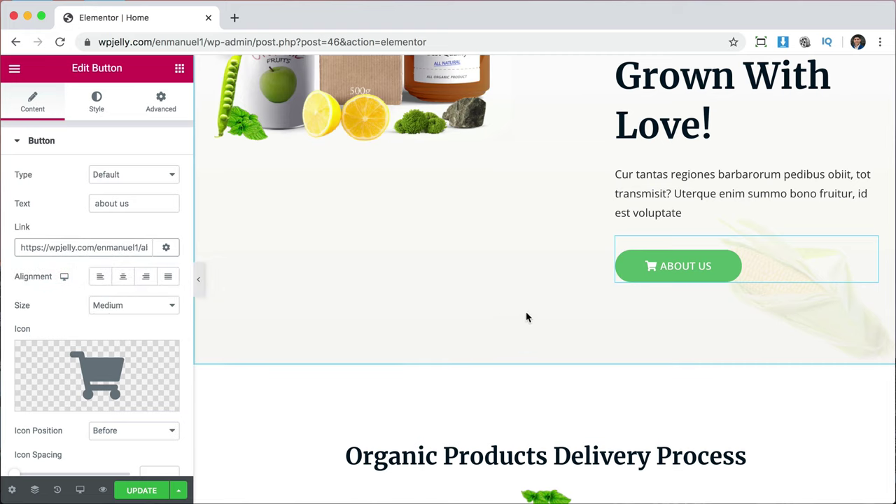
Swap the button's shopping-cart icon for Angle right from the icon library.
{"action": "mouse_move", "coordinate": [39, 357]}
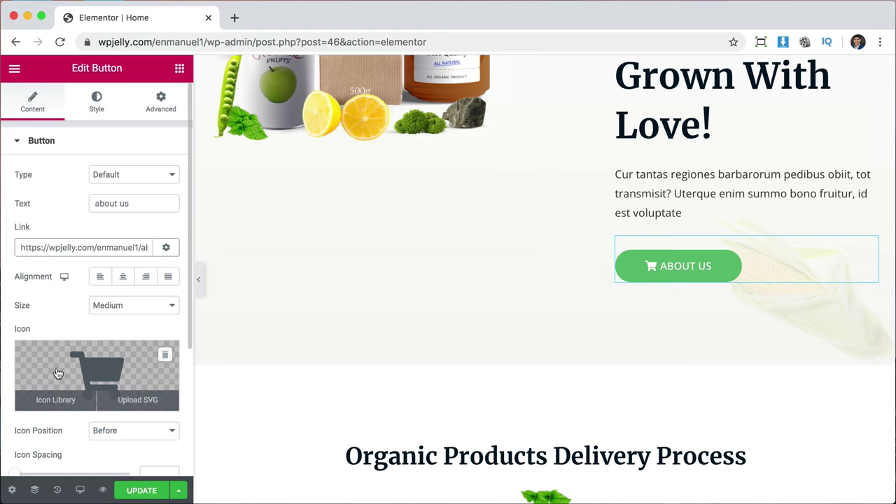
{"action": "left_click", "coordinate": [90, 363]}
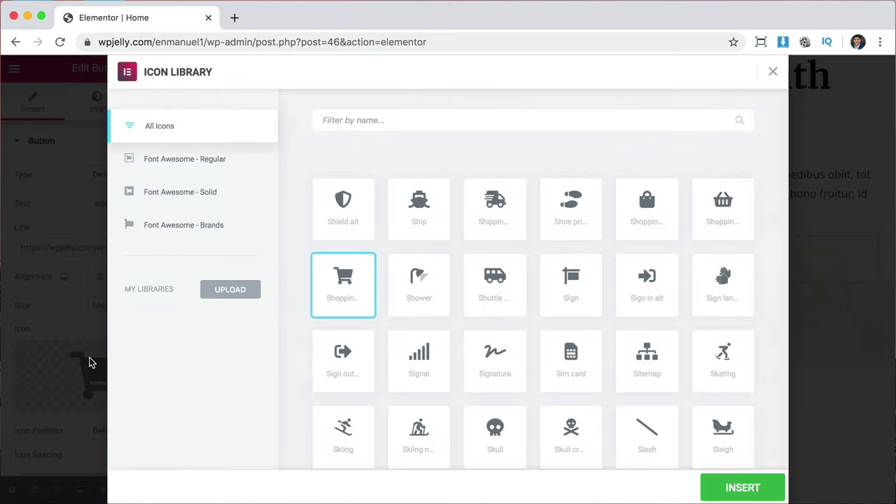
{"action": "scroll", "coordinate": [587, 320], "scroll_direction": "down", "scroll_amount": 10}
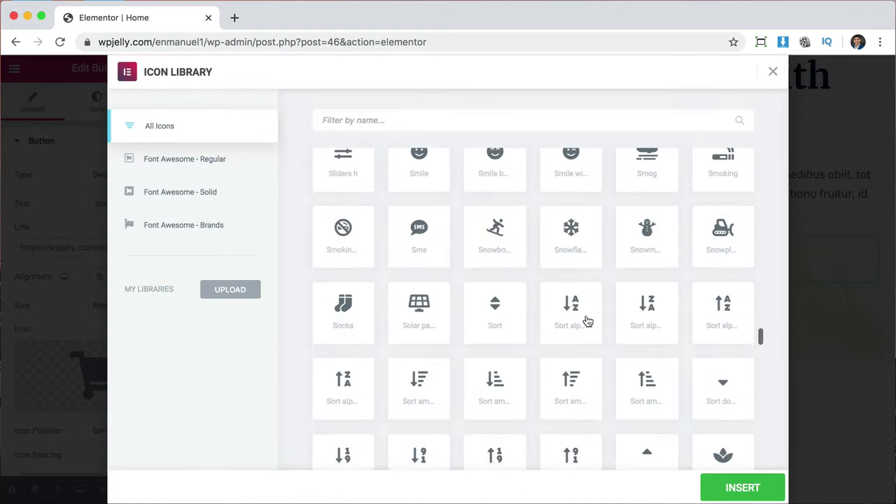
{"action": "scroll", "coordinate": [587, 321], "scroll_direction": "down", "scroll_amount": 5}
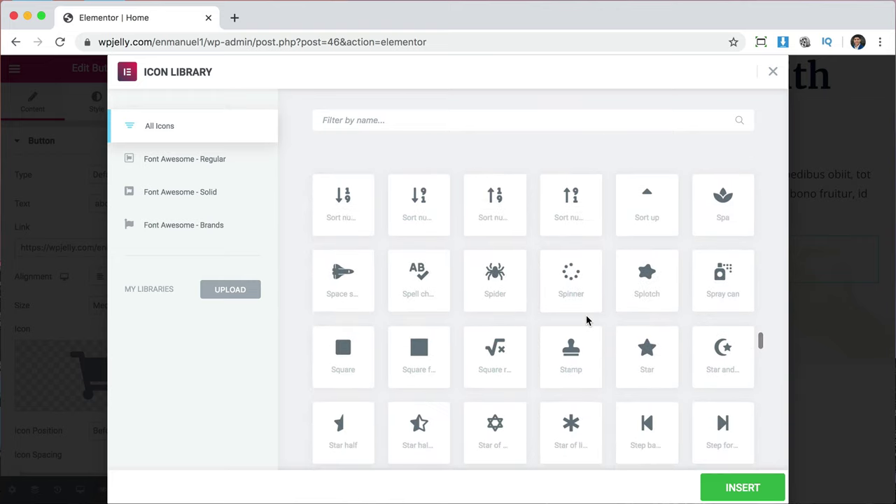
{"action": "scroll", "coordinate": [586, 321], "scroll_direction": "up", "scroll_amount": 12}
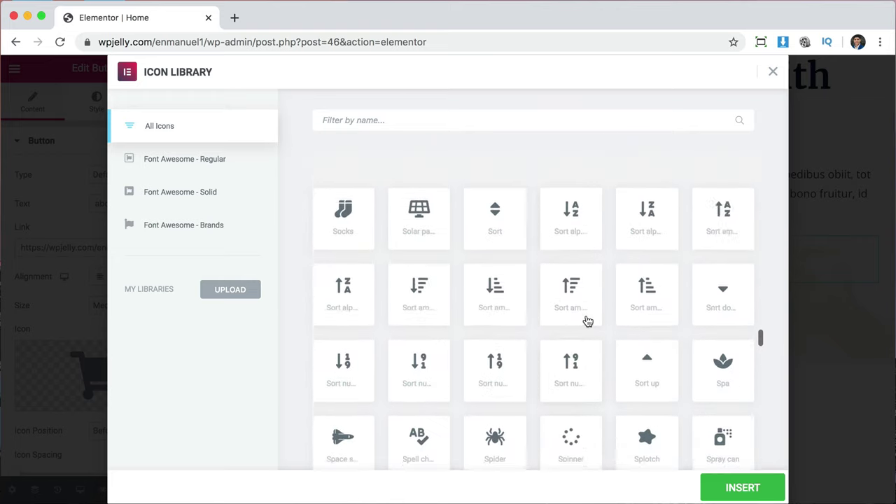
{"action": "scroll", "coordinate": [586, 321], "scroll_direction": "up", "scroll_amount": 5}
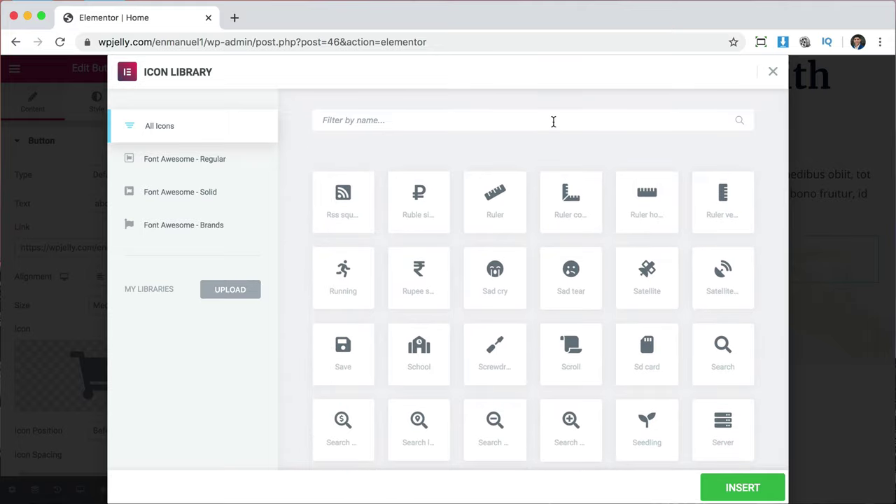
{"action": "type", "text": "right"}
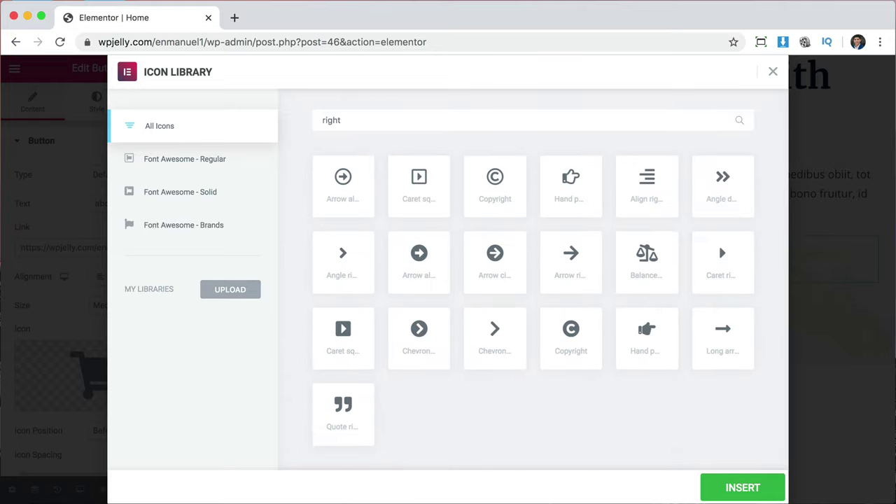
{"action": "left_click", "coordinate": [348, 266]}
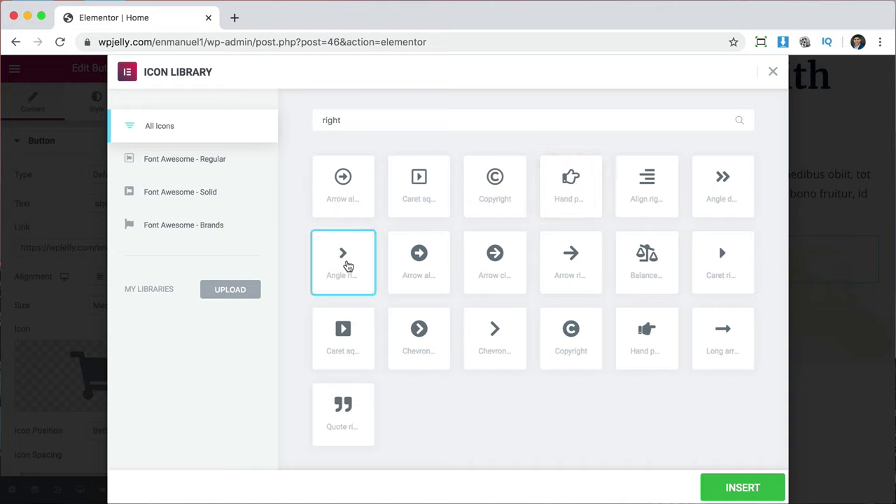
{"action": "left_click", "coordinate": [742, 489]}
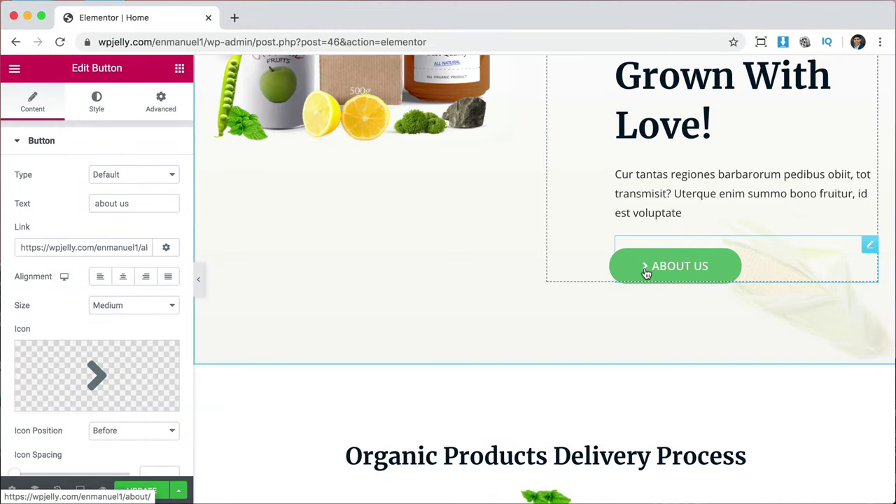
Give the button a dark green #097120 background and a 50 border radius.
{"action": "scroll", "coordinate": [670, 373], "scroll_direction": "down", "scroll_amount": 5}
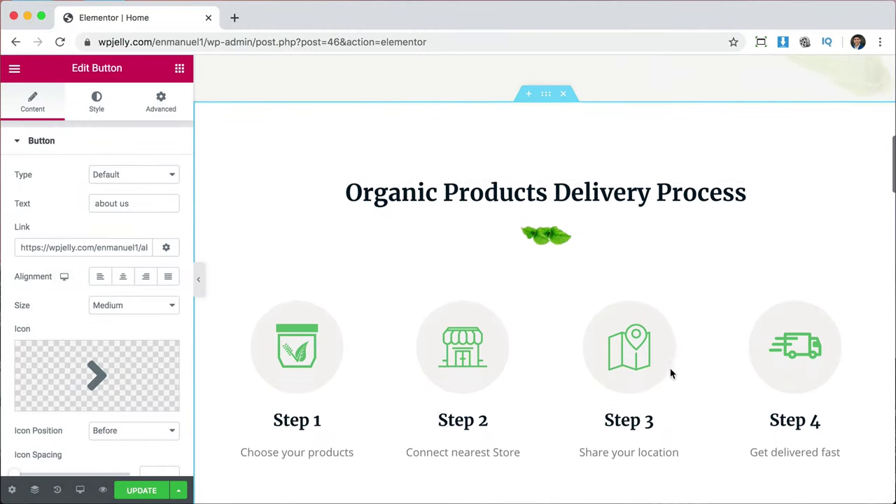
{"action": "scroll", "coordinate": [670, 373], "scroll_direction": "down", "scroll_amount": 3}
{"action": "scroll", "coordinate": [670, 373], "scroll_direction": "up", "scroll_amount": 8}
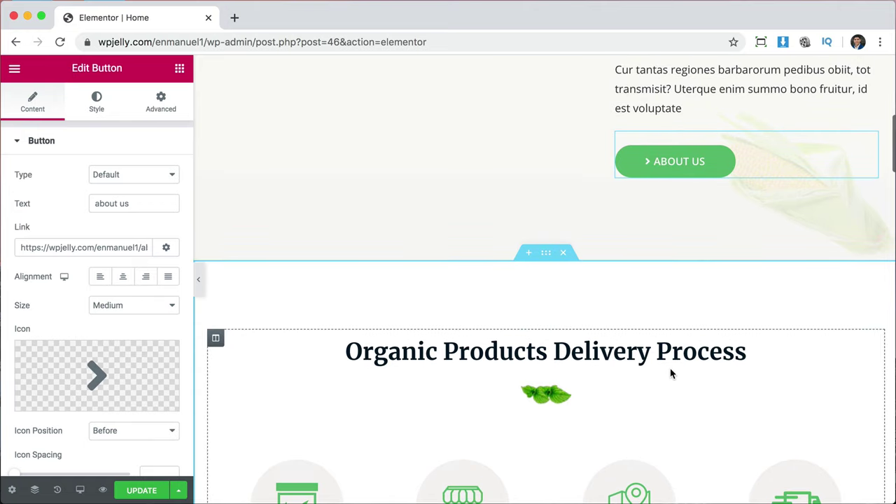
{"action": "scroll", "coordinate": [670, 373], "scroll_direction": "up", "scroll_amount": 2}
{"action": "mouse_move", "coordinate": [58, 351]}
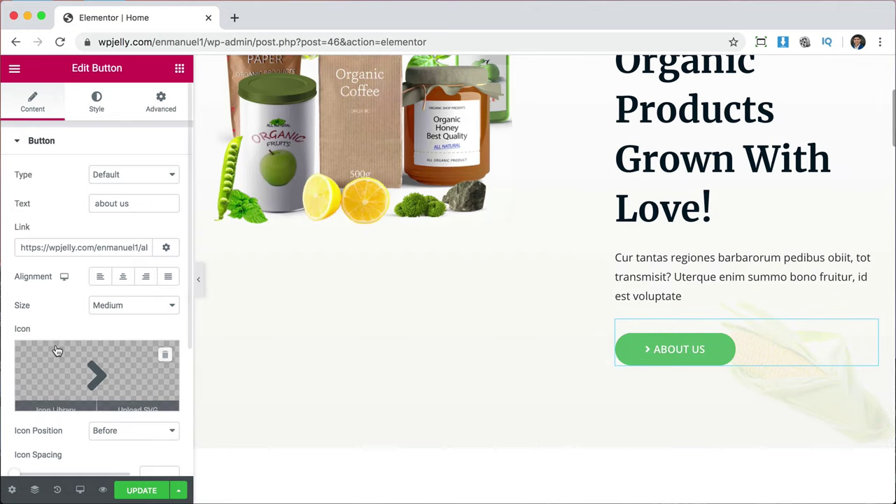
{"action": "left_click", "coordinate": [102, 104]}
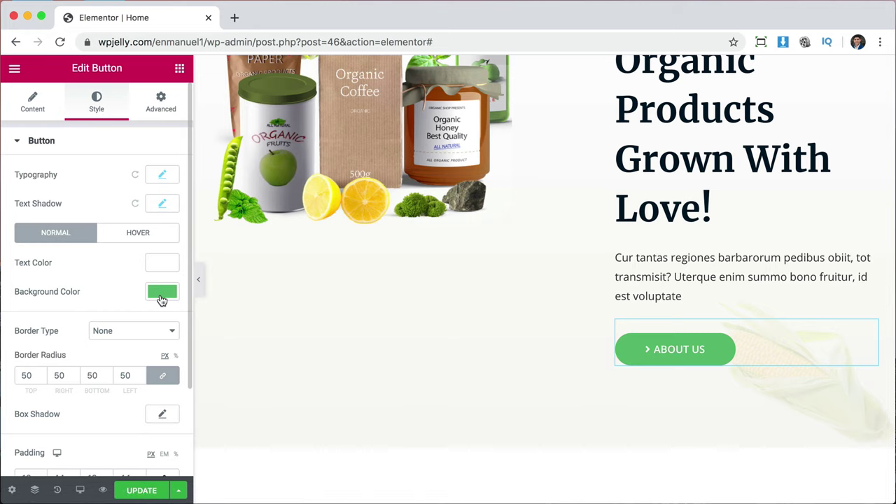
{"action": "left_click", "coordinate": [160, 296]}
{"action": "left_click_drag", "start_coordinate": [296, 189], "coordinate": [348, 180]}
{"action": "double_click", "coordinate": [27, 374]}
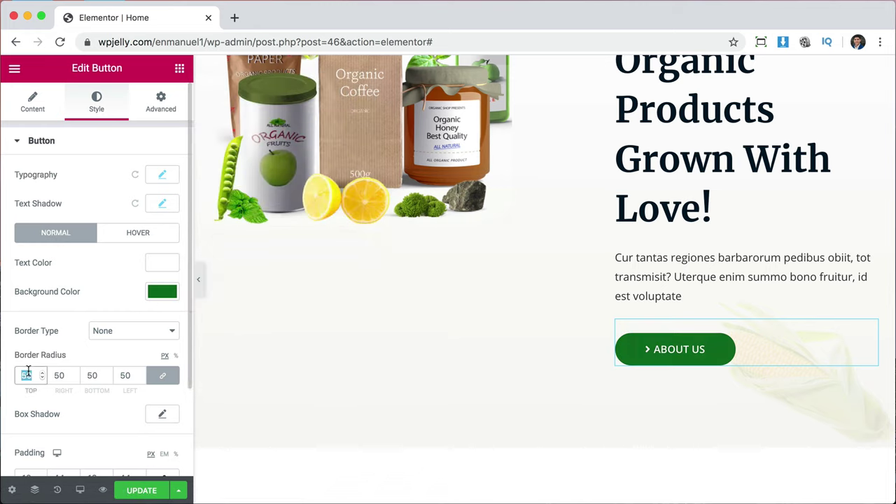
{"action": "type", "text": "0"}
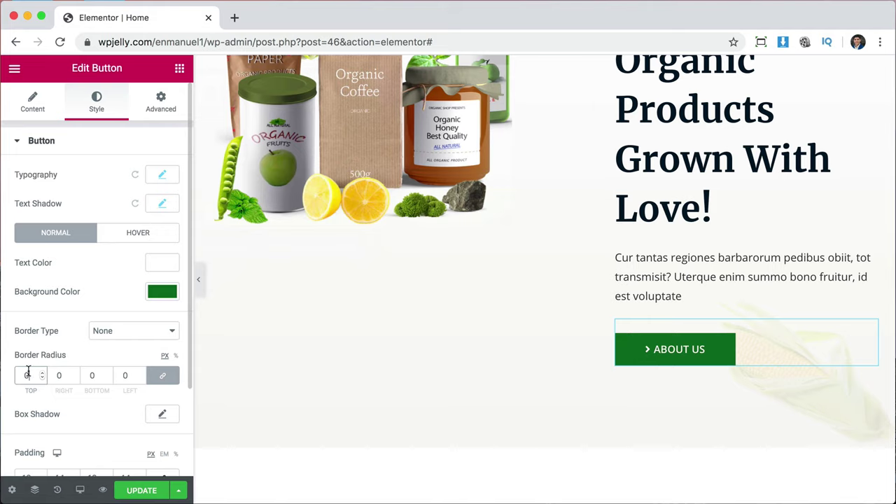
{"action": "type", "text": "50"}
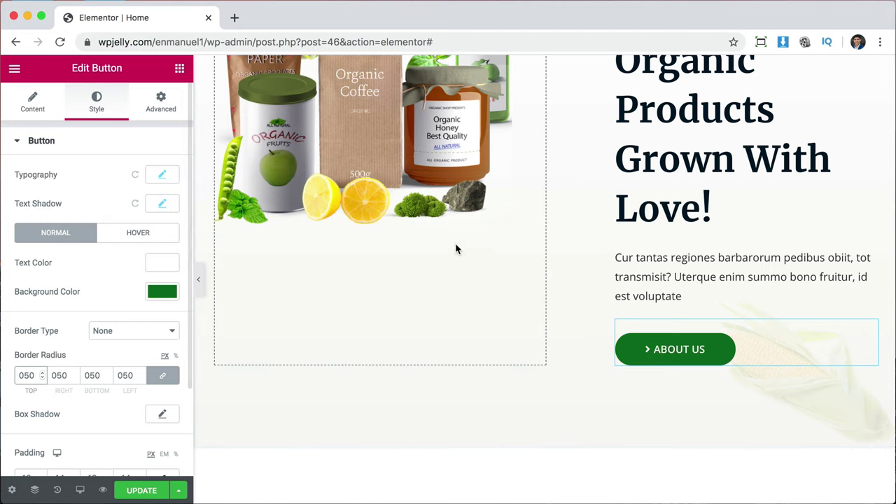
{"action": "scroll", "coordinate": [649, 258], "scroll_direction": "up", "scroll_amount": 3}
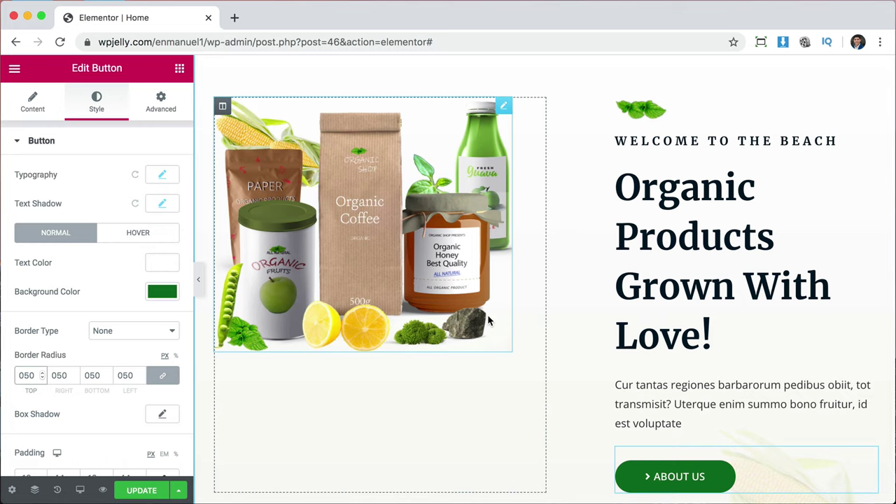
Revert the radius and green colour changes via History, then save and preview the page.
{"action": "left_click", "coordinate": [58, 491]}
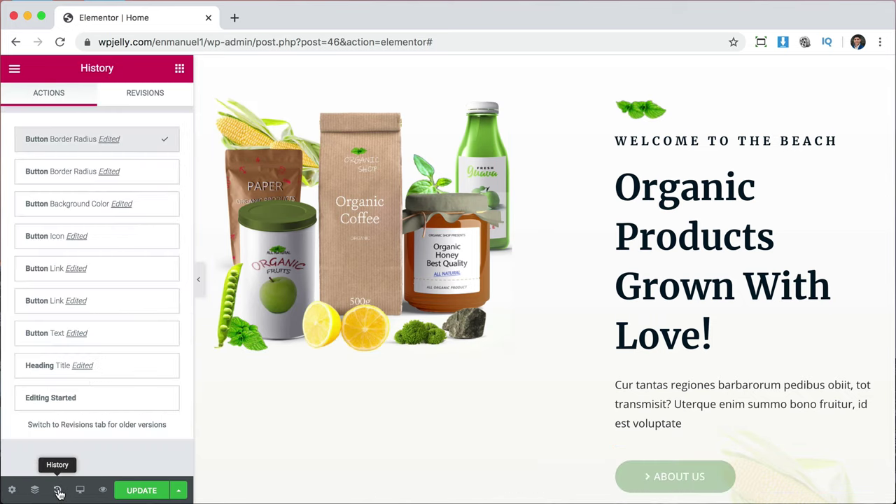
{"action": "left_click", "coordinate": [56, 175]}
{"action": "left_click", "coordinate": [58, 202]}
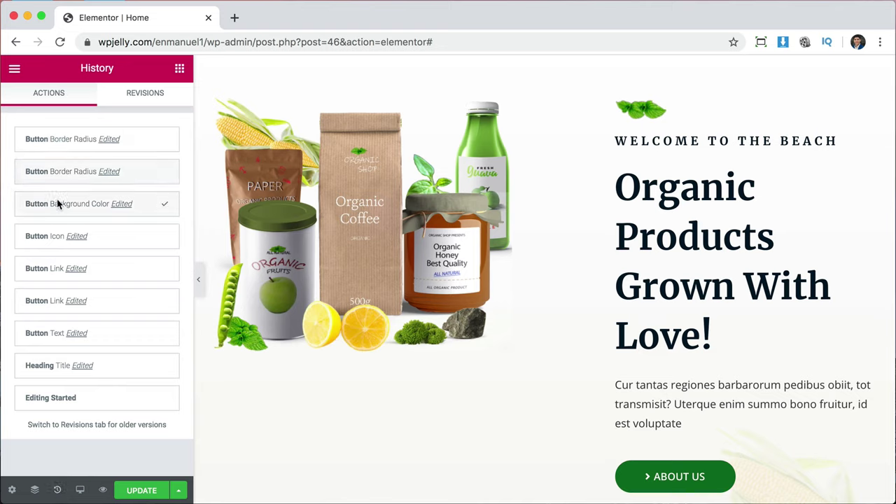
{"action": "left_click", "coordinate": [60, 235]}
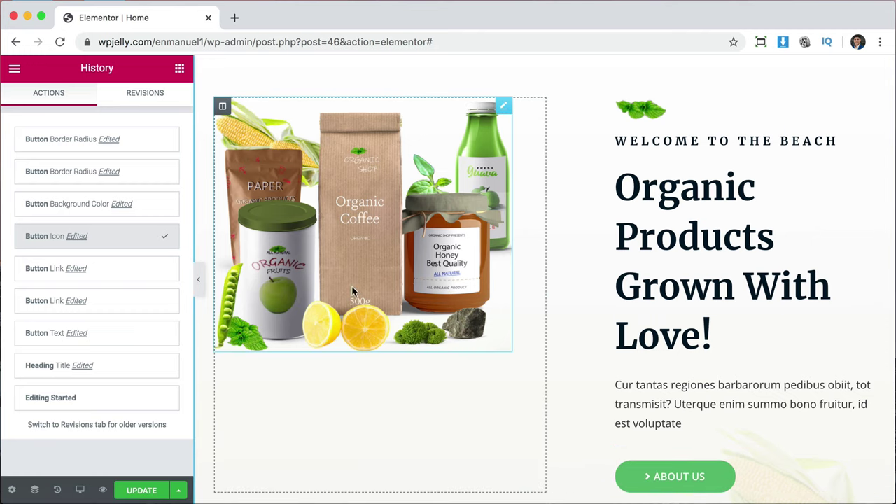
{"action": "left_click", "coordinate": [147, 492]}
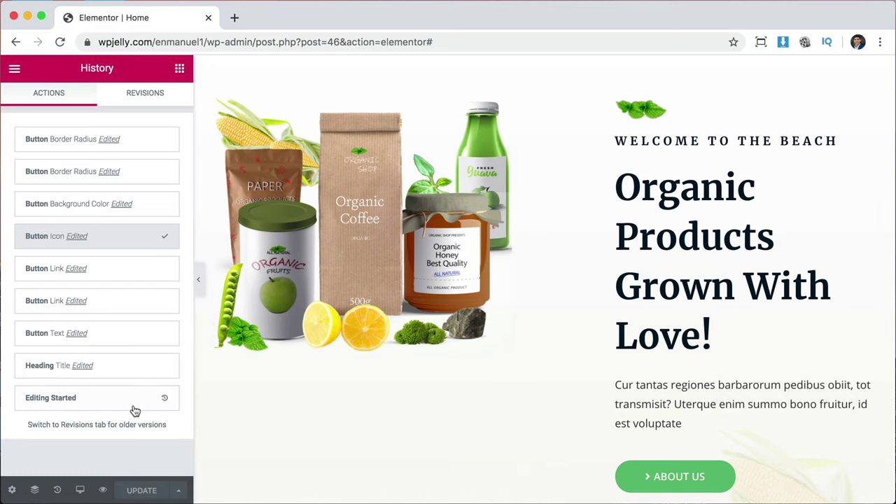
{"action": "left_click", "coordinate": [102, 492]}
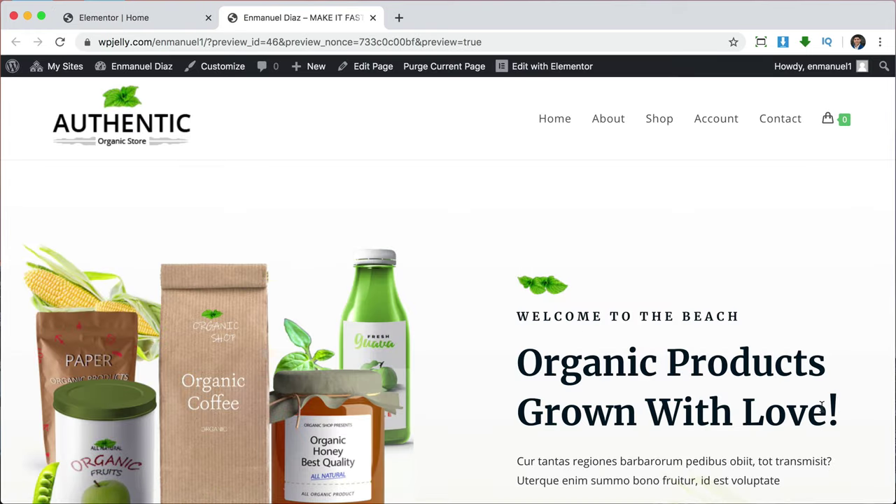
Confirm the ABOUT US button opens the About page, then scroll through the homepage again.
{"action": "scroll", "coordinate": [822, 407], "scroll_direction": "down", "scroll_amount": 5}
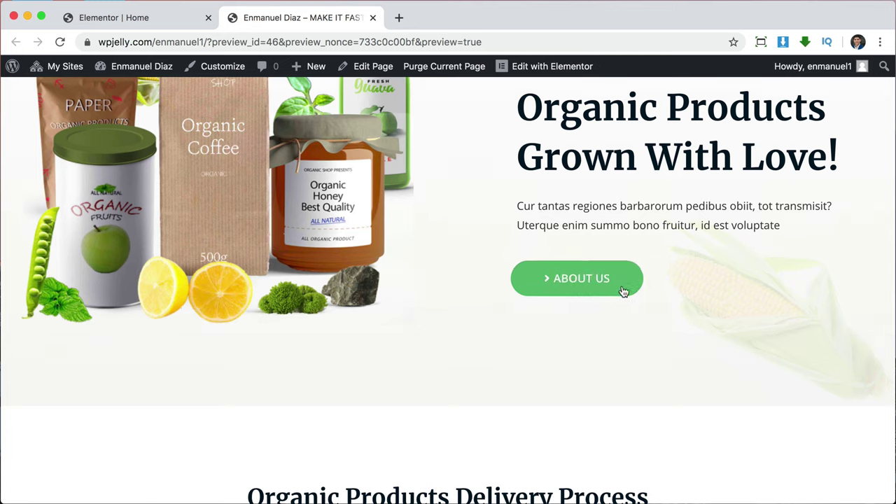
{"action": "left_click", "coordinate": [547, 282]}
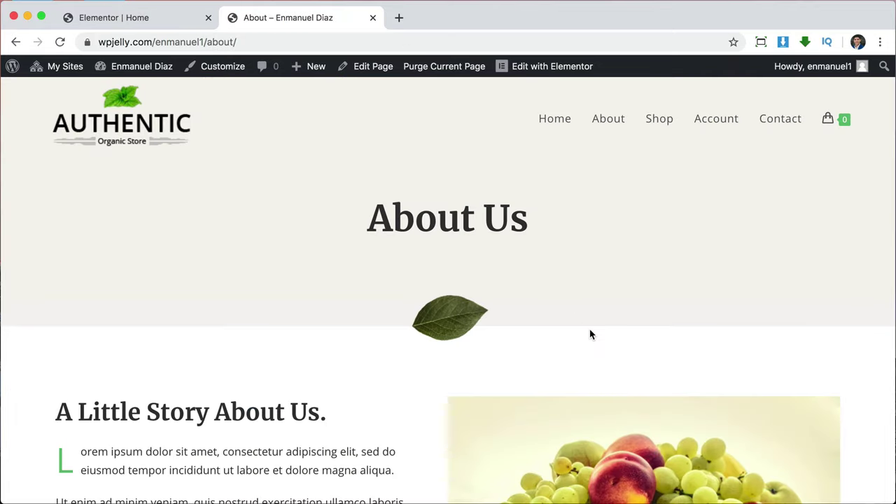
{"action": "scroll", "coordinate": [589, 334], "scroll_direction": "down", "scroll_amount": 3}
{"action": "scroll", "coordinate": [589, 335], "scroll_direction": "up", "scroll_amount": 3}
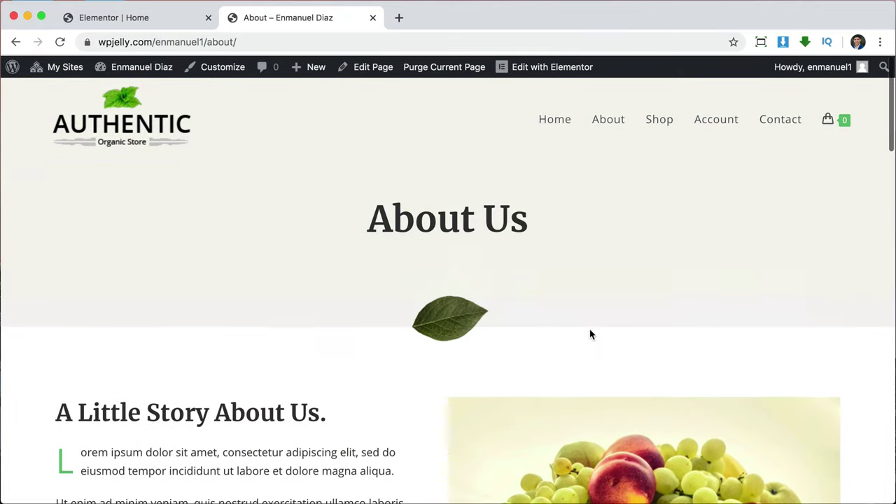
{"action": "left_click", "coordinate": [550, 123]}
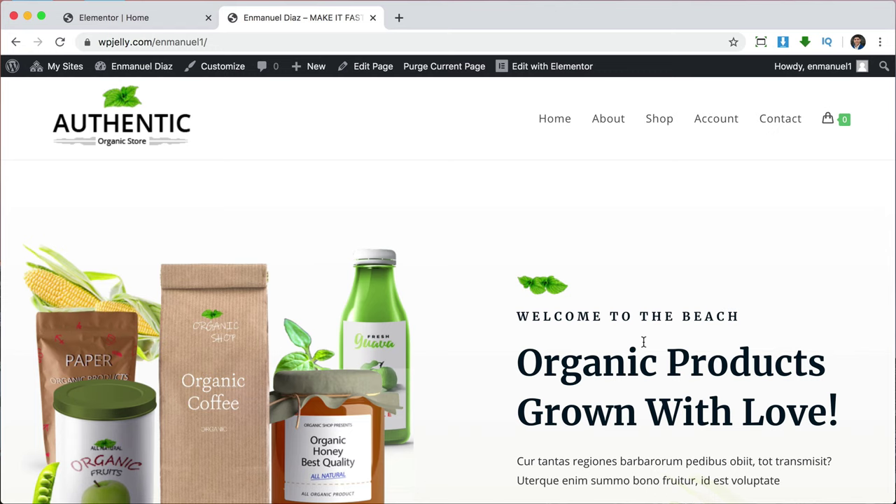
{"action": "scroll", "coordinate": [642, 342], "scroll_direction": "down", "scroll_amount": 5}
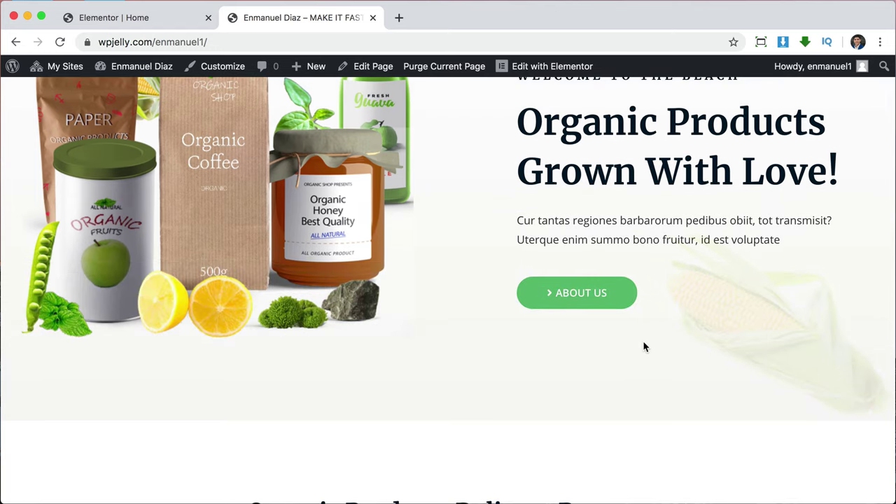
{"action": "scroll", "coordinate": [645, 347], "scroll_direction": "down", "scroll_amount": 5}
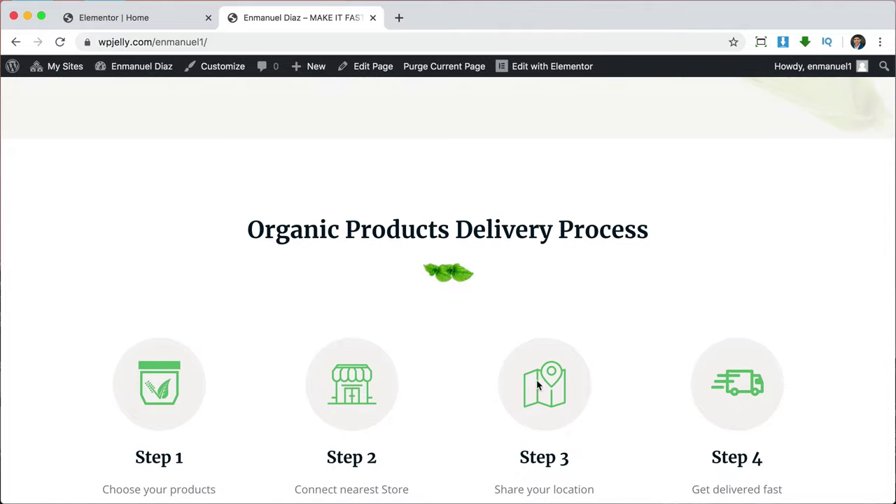
{"action": "scroll", "coordinate": [696, 403], "scroll_direction": "down", "scroll_amount": 3}
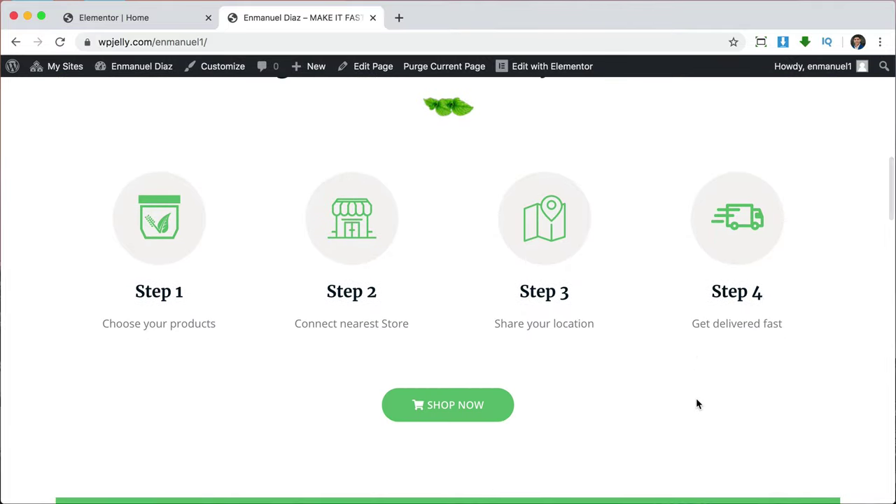
{"action": "scroll", "coordinate": [697, 403], "scroll_direction": "up", "scroll_amount": 8}
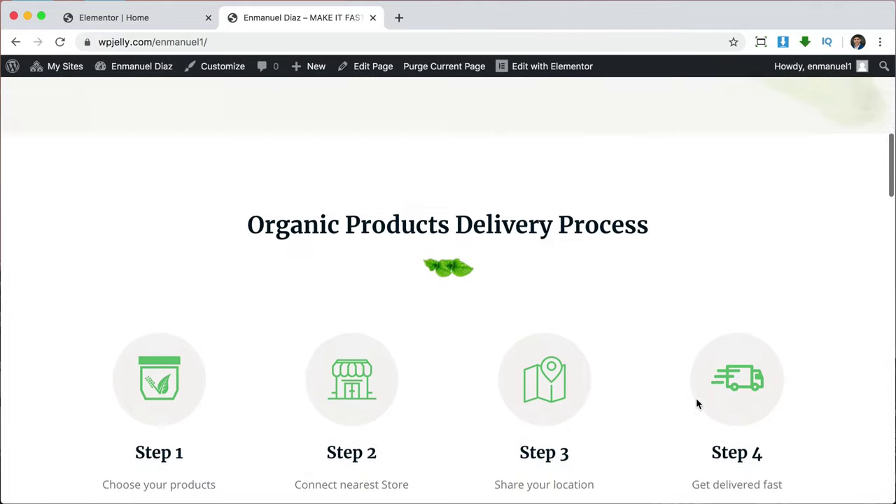
{"action": "scroll", "coordinate": [696, 402], "scroll_direction": "up", "scroll_amount": 2}
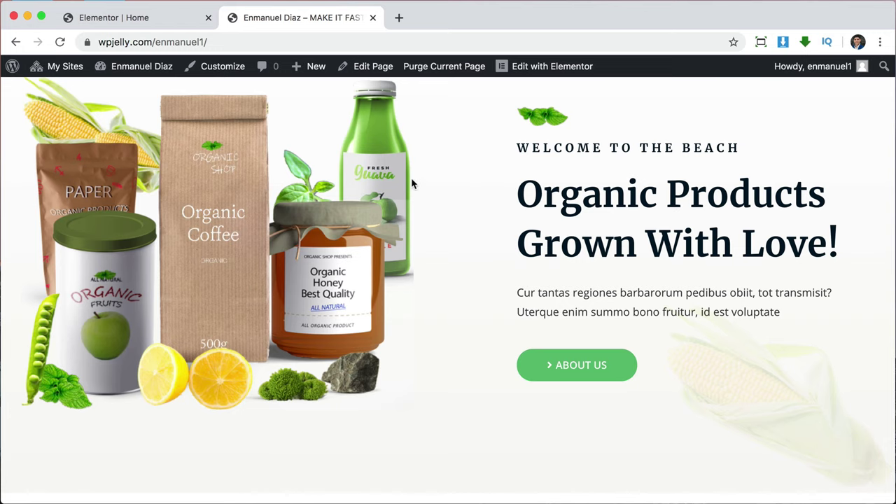
Back in Elementor, open the 'Welcome to the beach' heading and inspect its title and link fields.
{"action": "left_click", "coordinate": [173, 21]}
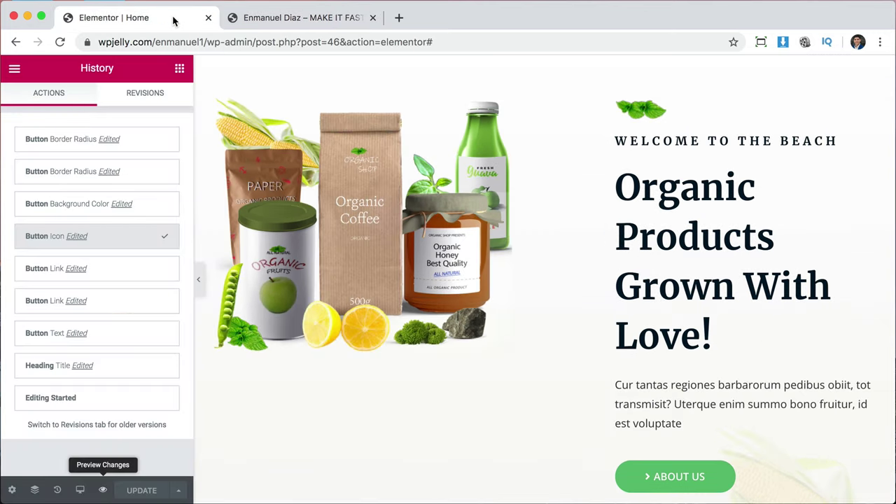
{"action": "scroll", "coordinate": [406, 192], "scroll_direction": "up", "scroll_amount": 2}
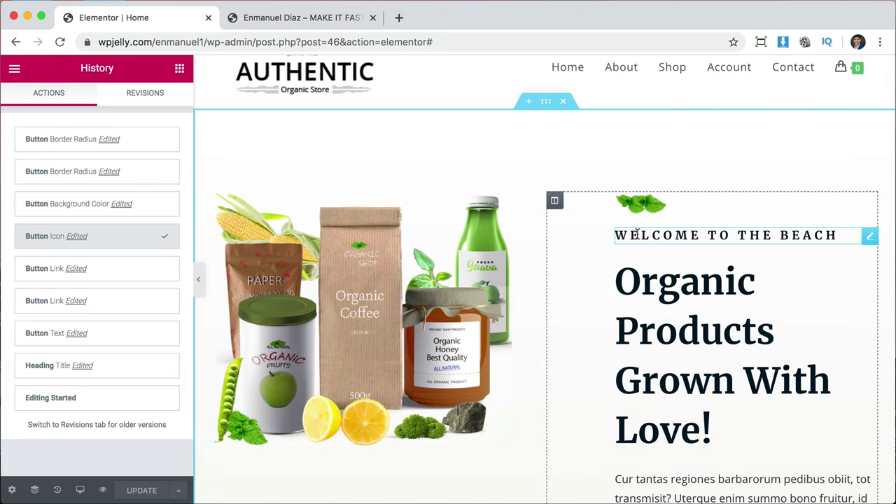
{"action": "left_click", "coordinate": [637, 234]}
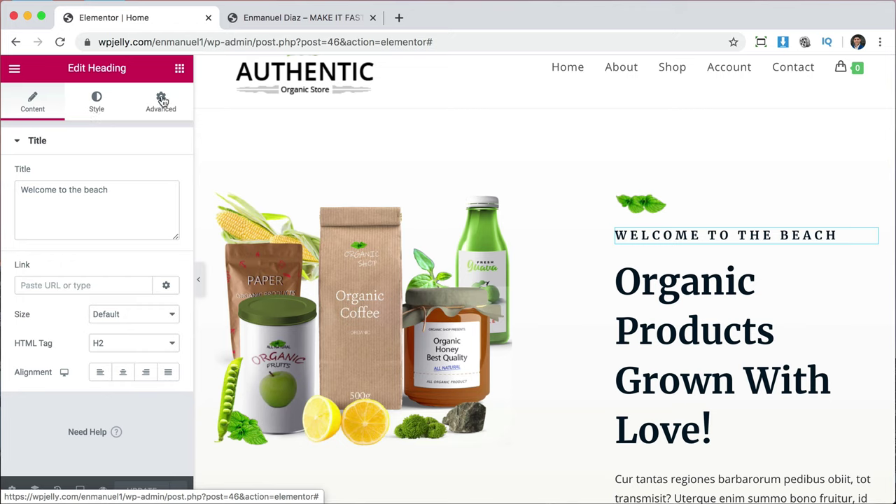
{"action": "left_click", "coordinate": [132, 192]}
{"action": "key", "text": "alt+shift+Left"}
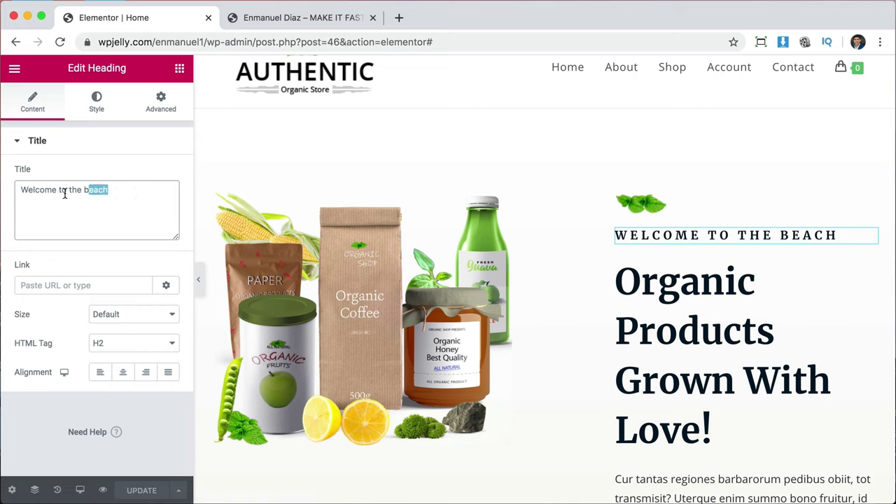
{"action": "key", "text": "Right"}
{"action": "left_click", "coordinate": [78, 204]}
{"action": "left_click_drag", "start_coordinate": [22, 189], "coordinate": [110, 188]}
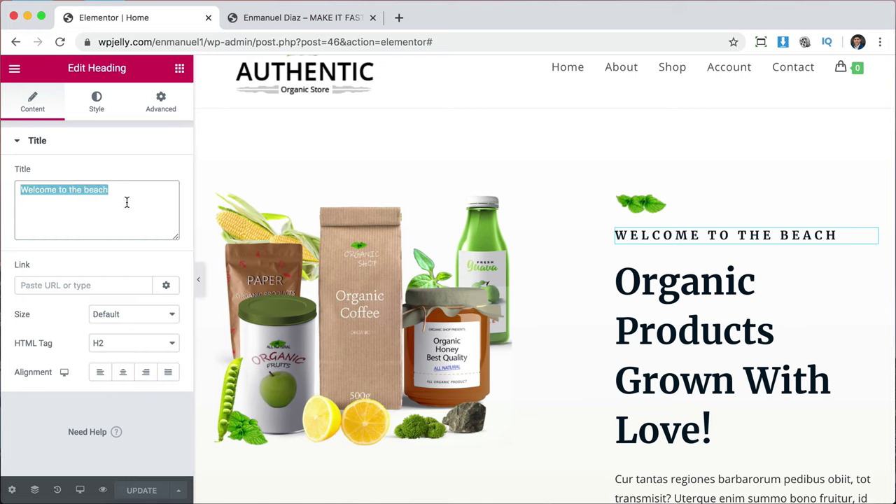
{"action": "left_click", "coordinate": [126, 202]}
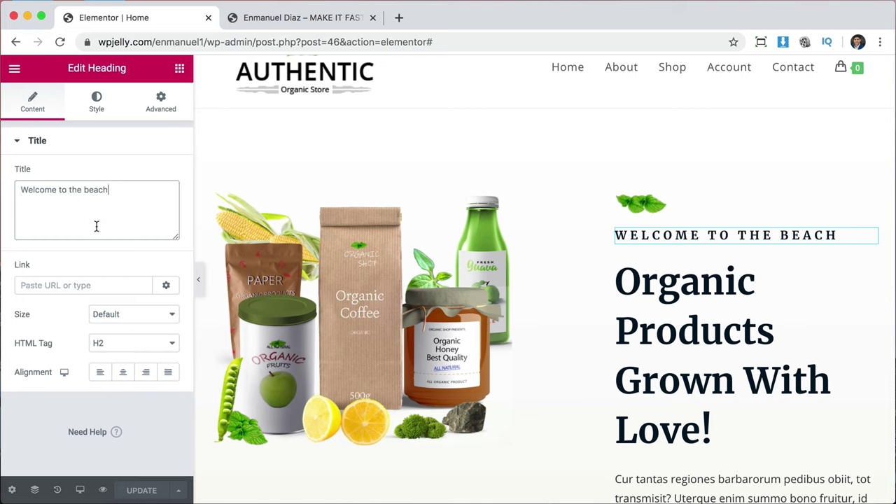
{"action": "left_click", "coordinate": [41, 285]}
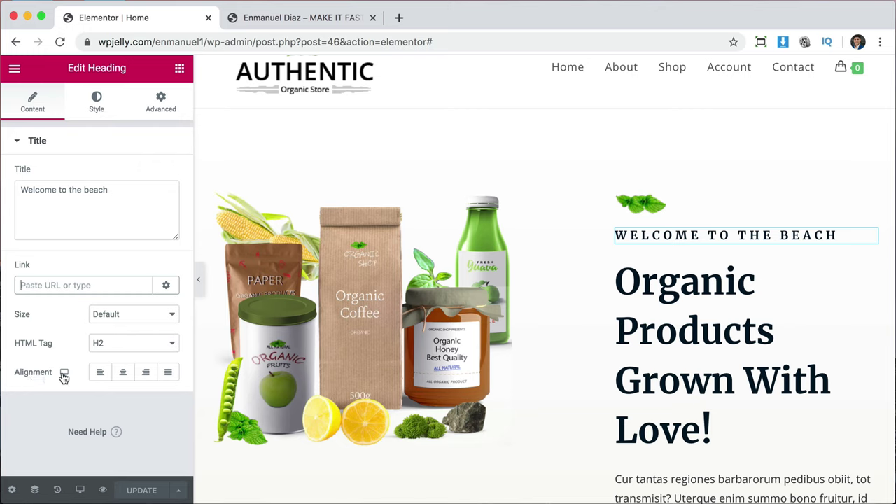
Try Center and Right alignment, then set the heading to Left.
{"action": "left_click", "coordinate": [122, 375]}
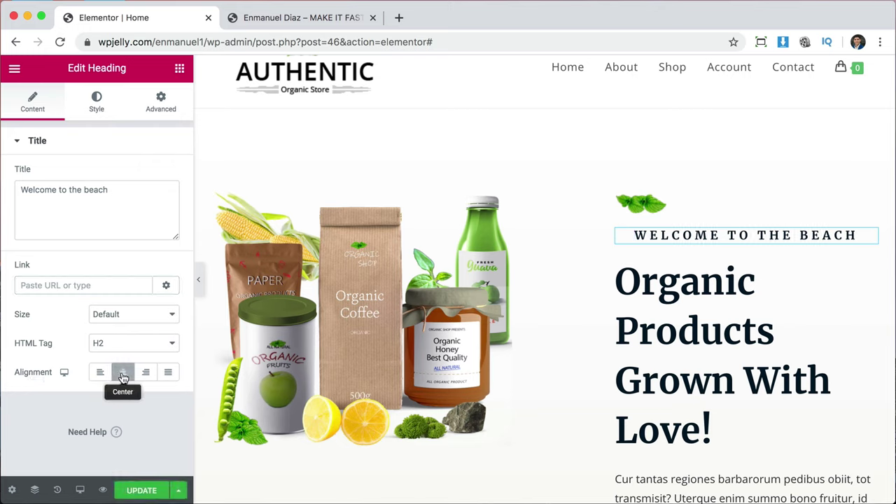
{"action": "left_click", "coordinate": [146, 375]}
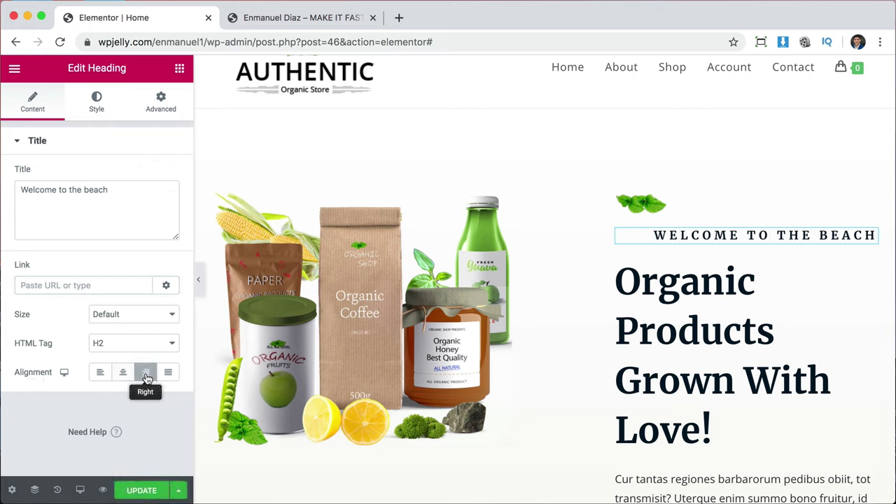
{"action": "left_click", "coordinate": [98, 373]}
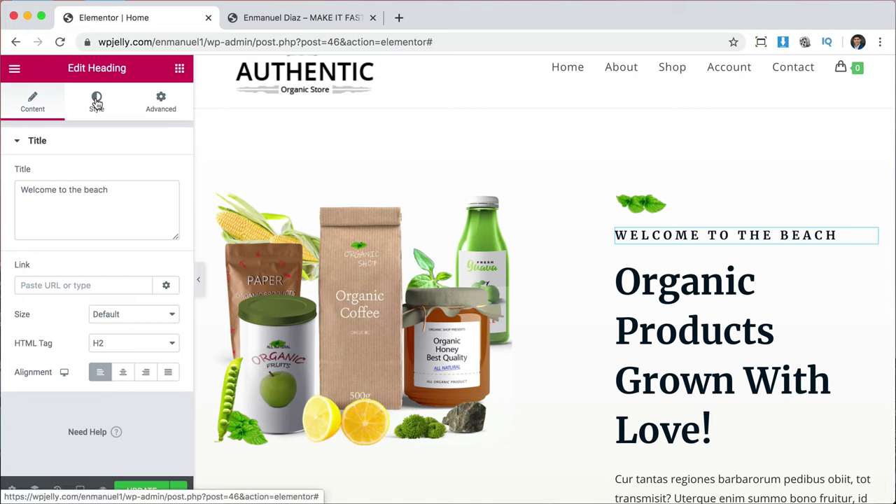
In the Style tab, change the WELCOME TO THE BEACH heading text colour to red #FF0000.
{"action": "left_click", "coordinate": [97, 102]}
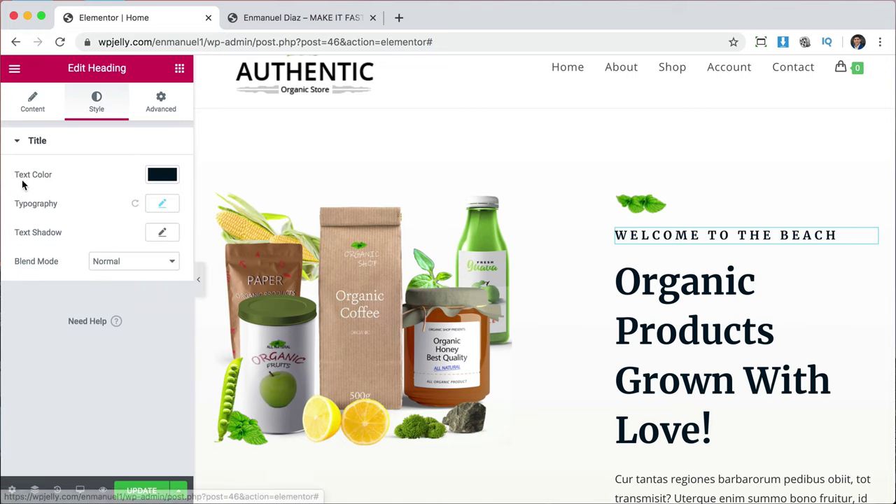
{"action": "left_click", "coordinate": [162, 175]}
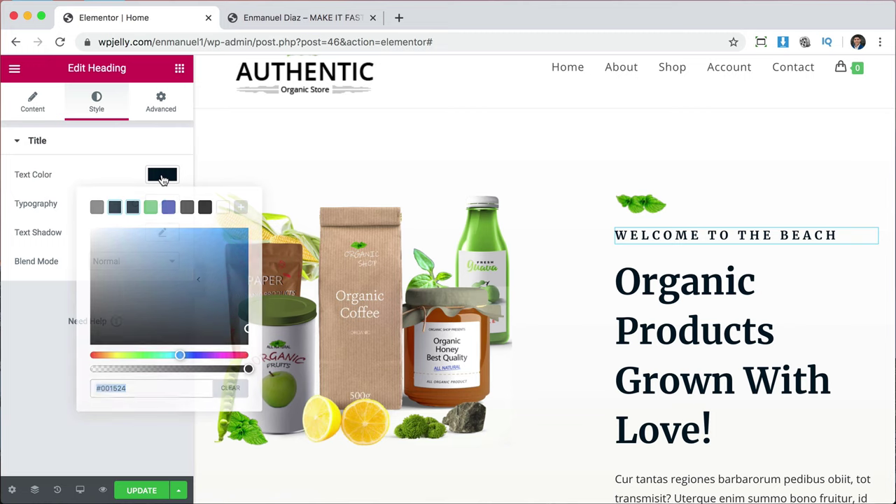
{"action": "mouse_move", "coordinate": [160, 262]}
{"action": "left_mouse_down"}
{"action": "mouse_move", "coordinate": [163, 271]}
{"action": "mouse_move", "coordinate": [246, 260]}
{"action": "mouse_move", "coordinate": [238, 325]}
{"action": "mouse_move", "coordinate": [218, 336]}
{"action": "mouse_move", "coordinate": [140, 212]}
{"action": "mouse_move", "coordinate": [254, 229]}
{"action": "left_mouse_up"}
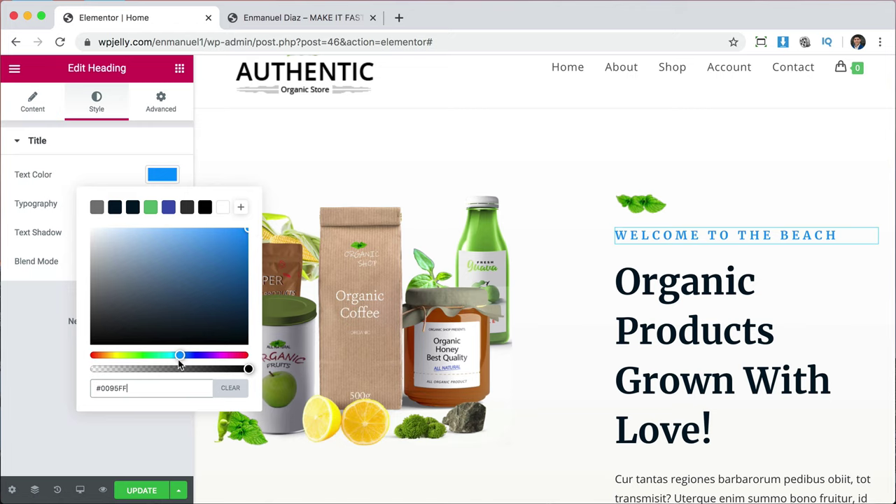
{"action": "left_click_drag", "start_coordinate": [180, 356], "coordinate": [85, 357]}
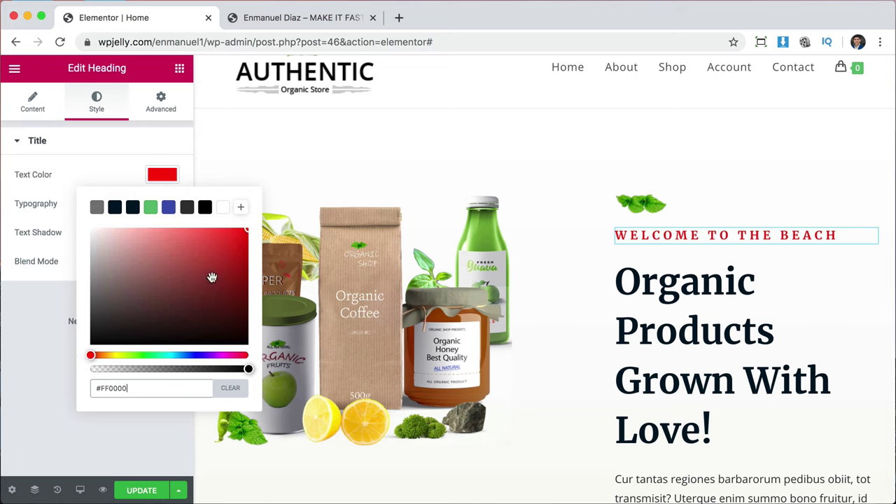
{"action": "left_click_drag", "start_coordinate": [210, 276], "coordinate": [260, 231]}
{"action": "left_click", "coordinate": [170, 174]}
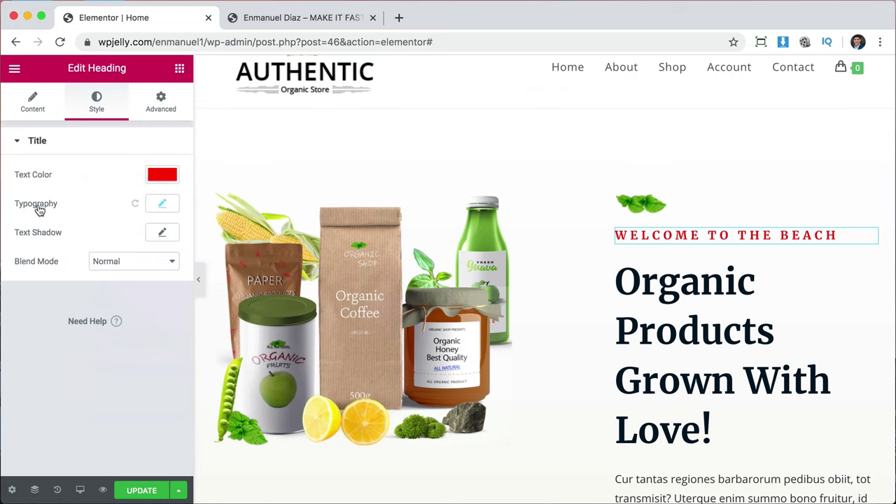
Try the Miltonian Tattoo, Mitr and Modern Antiqua fonts on the heading.
{"action": "left_click", "coordinate": [167, 204]}
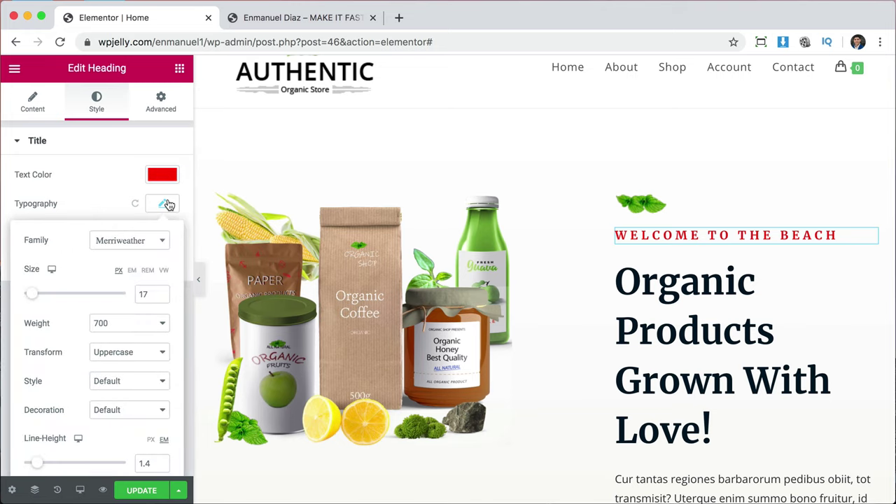
{"action": "left_click", "coordinate": [136, 245]}
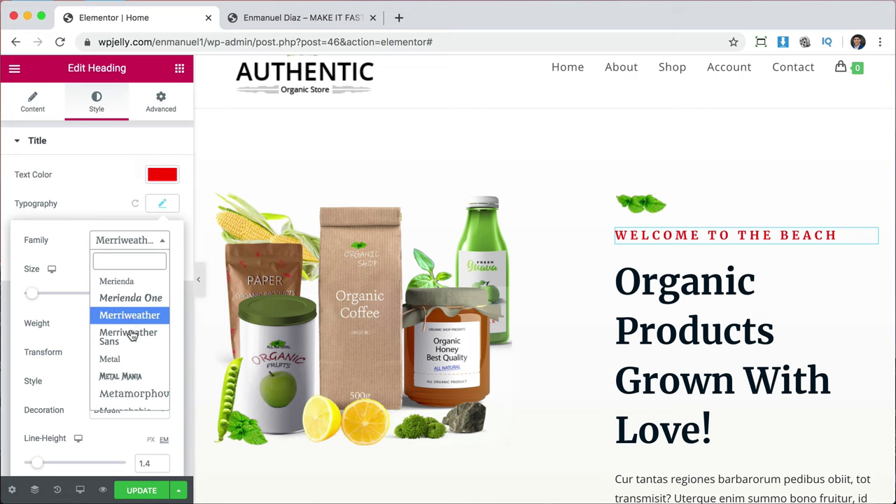
{"action": "scroll", "coordinate": [131, 341], "scroll_direction": "down", "scroll_amount": 2}
{"action": "scroll", "coordinate": [131, 341], "scroll_direction": "down", "scroll_amount": 3}
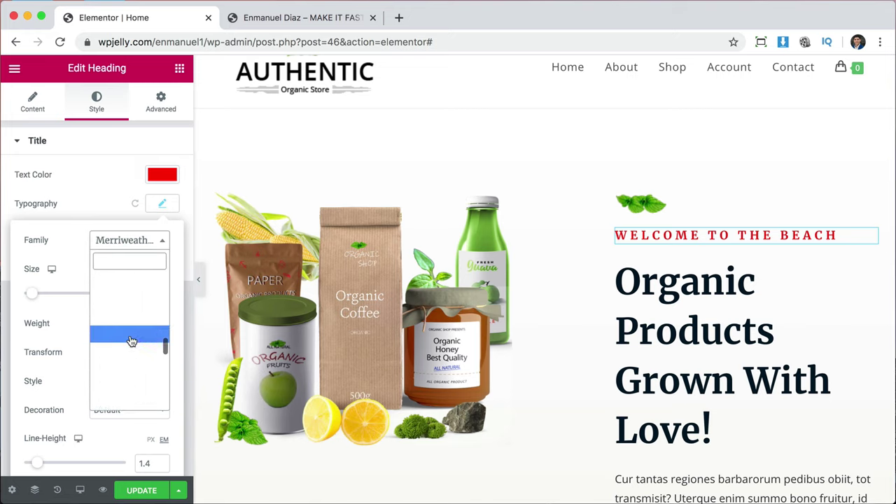
{"action": "scroll", "coordinate": [131, 341], "scroll_direction": "up", "scroll_amount": 3}
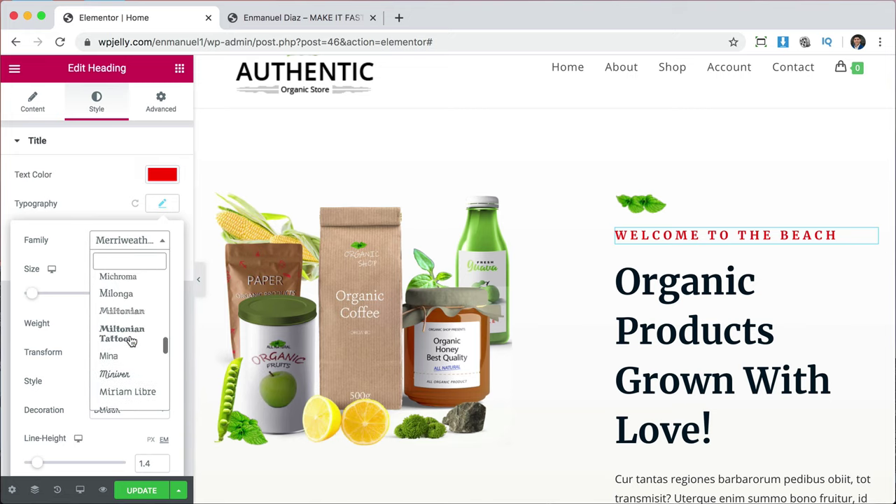
{"action": "left_click", "coordinate": [131, 340]}
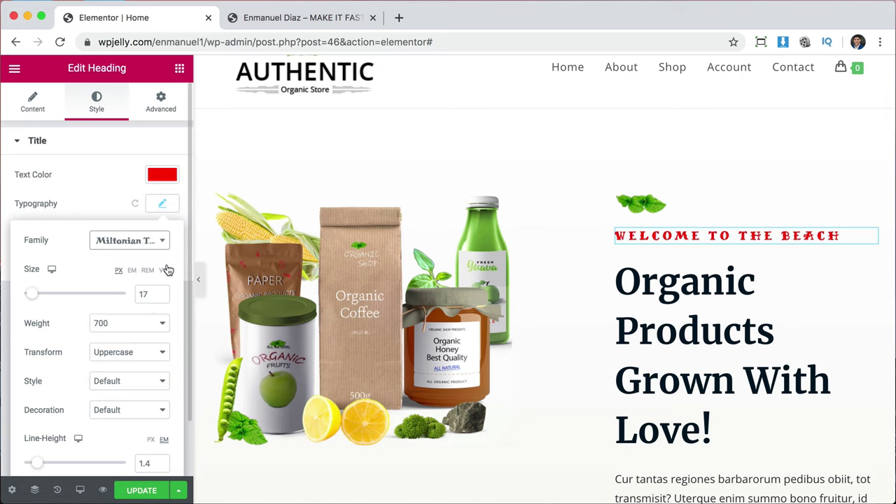
{"action": "left_click", "coordinate": [154, 242]}
{"action": "scroll", "coordinate": [117, 357], "scroll_direction": "down", "scroll_amount": 3}
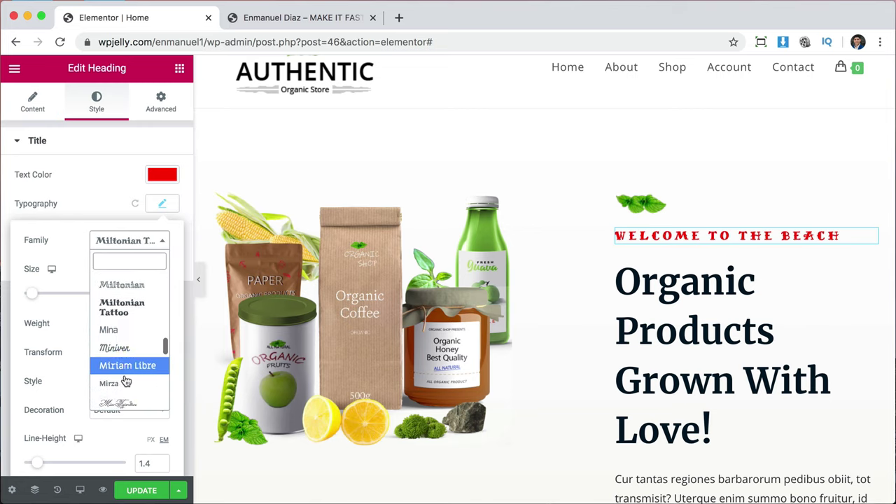
{"action": "left_click", "coordinate": [116, 353]}
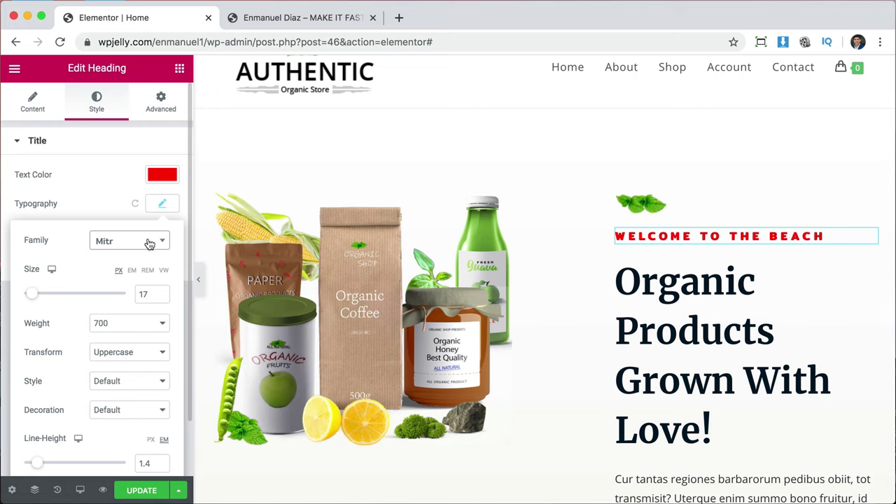
{"action": "left_click", "coordinate": [147, 240]}
{"action": "left_click", "coordinate": [133, 340]}
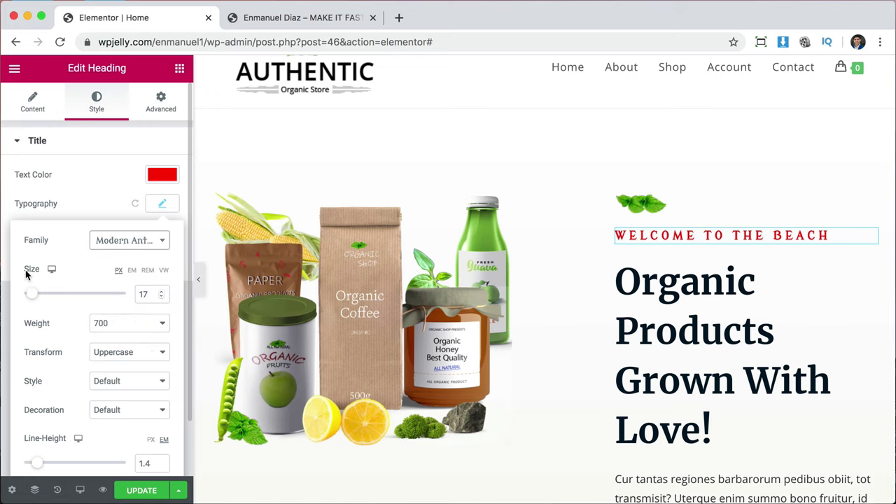
Resize the heading text to 22 px and try weights 100 and 900.
{"action": "mouse_move", "coordinate": [35, 296]}
{"action": "left_mouse_down"}
{"action": "mouse_move", "coordinate": [70, 292]}
{"action": "mouse_move", "coordinate": [37, 293]}
{"action": "left_mouse_up"}
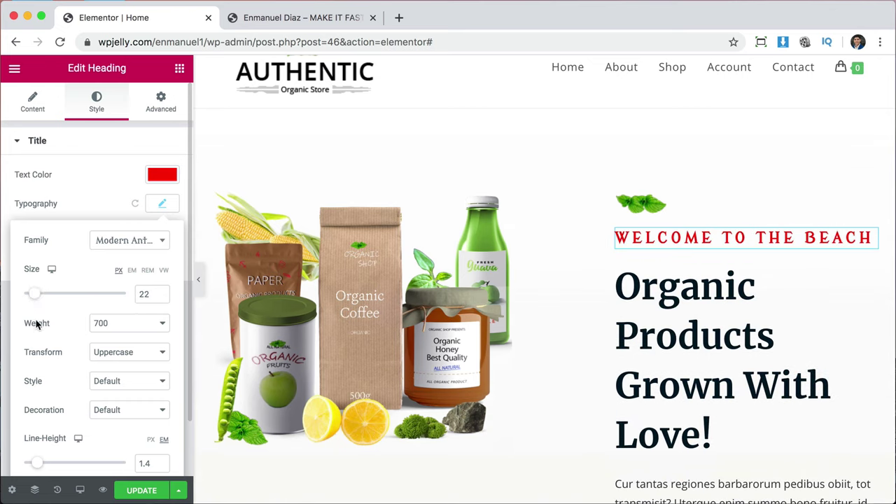
{"action": "left_click", "coordinate": [108, 324]}
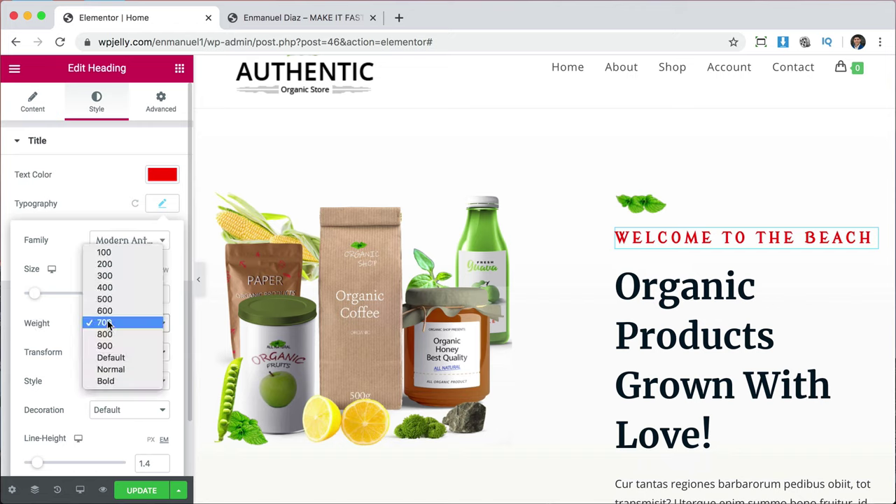
{"action": "left_click", "coordinate": [109, 256]}
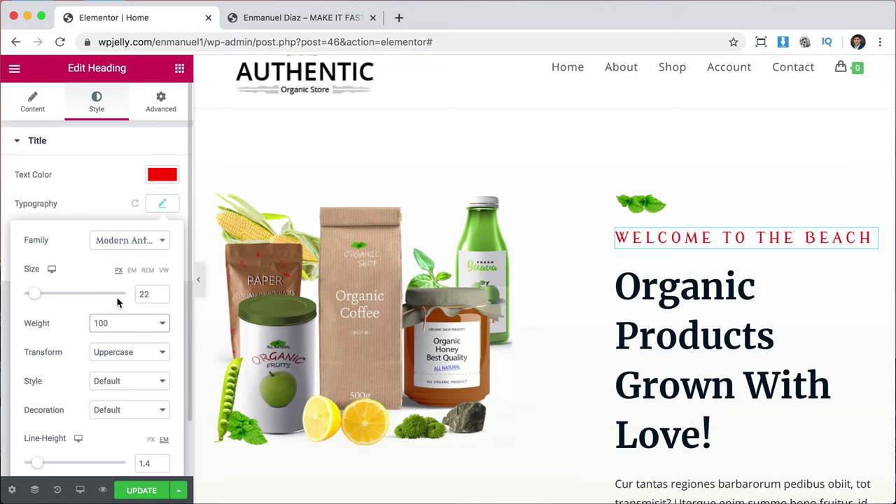
{"action": "left_click", "coordinate": [122, 324]}
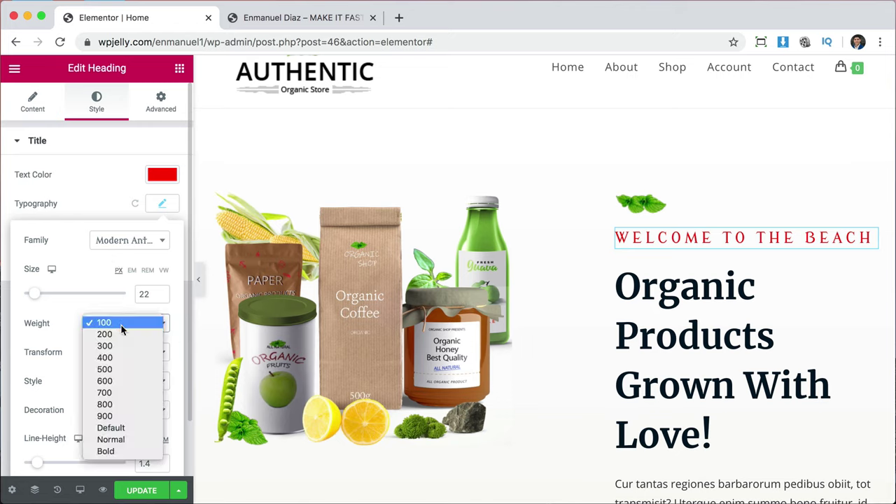
{"action": "left_click", "coordinate": [120, 416]}
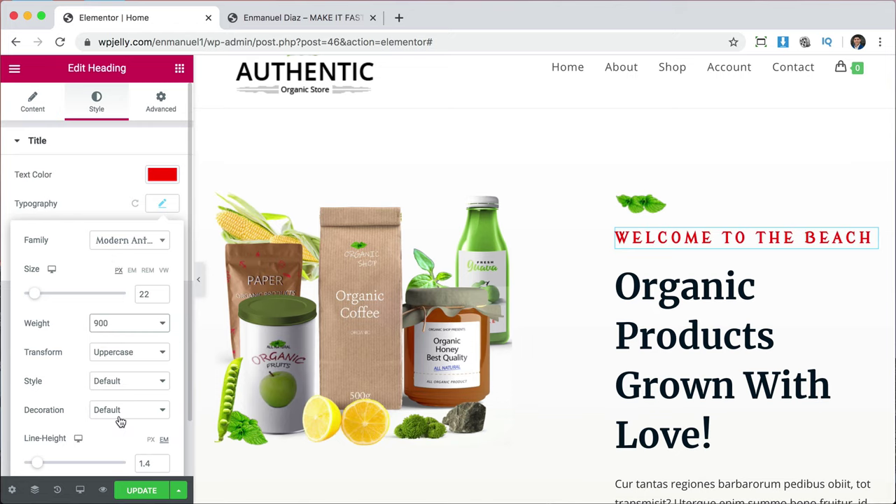
Switch the heading font to Lato and settle on weight 900.
{"action": "left_click", "coordinate": [119, 240]}
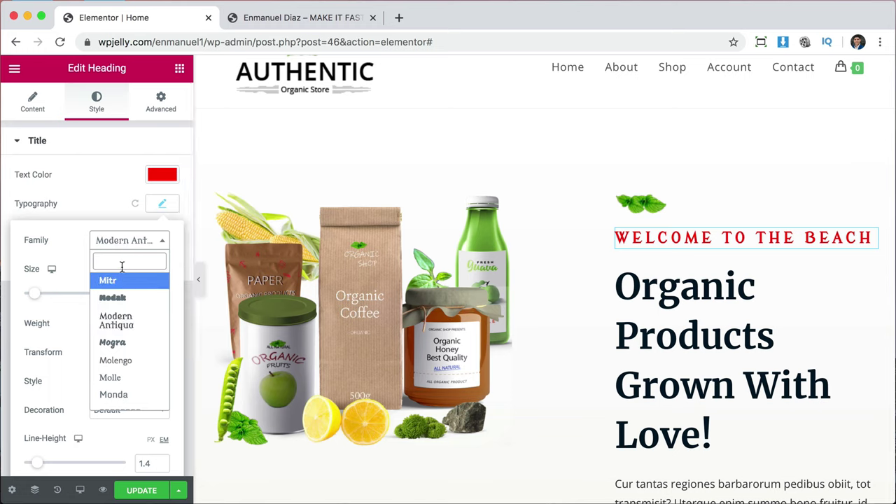
{"action": "type", "text": "lato"}
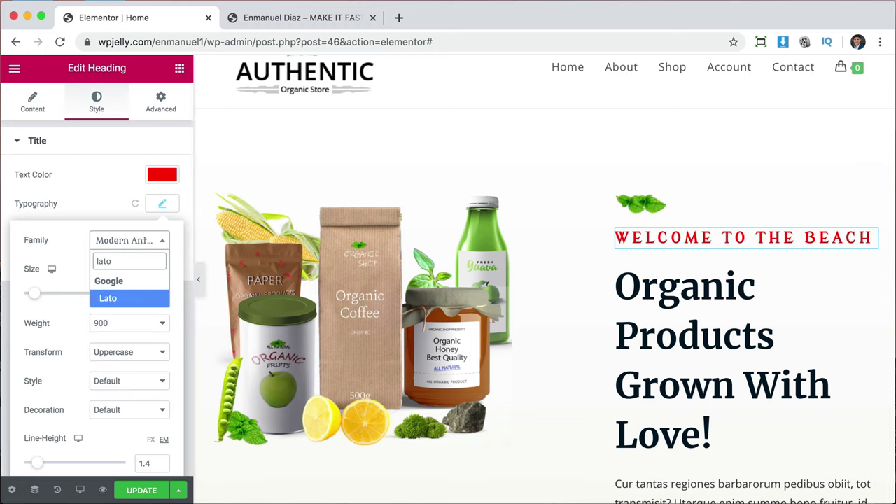
{"action": "key", "text": "Return"}
{"action": "left_click", "coordinate": [141, 323]}
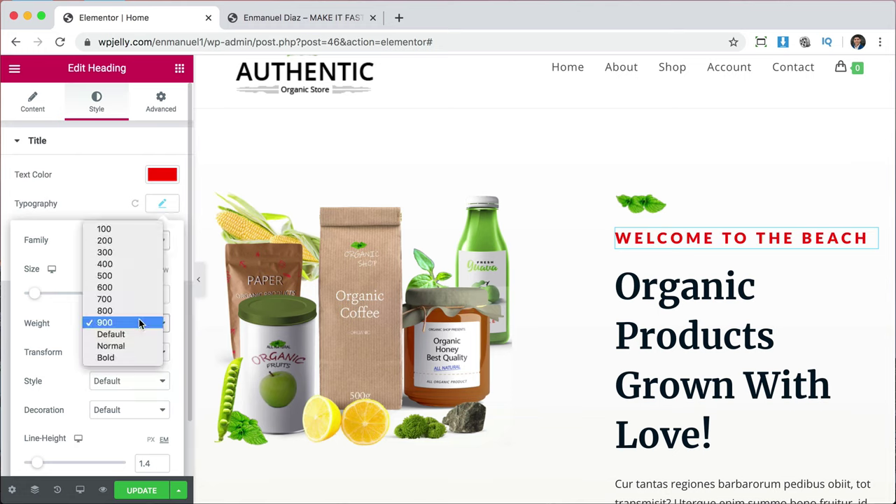
{"action": "left_click", "coordinate": [110, 234]}
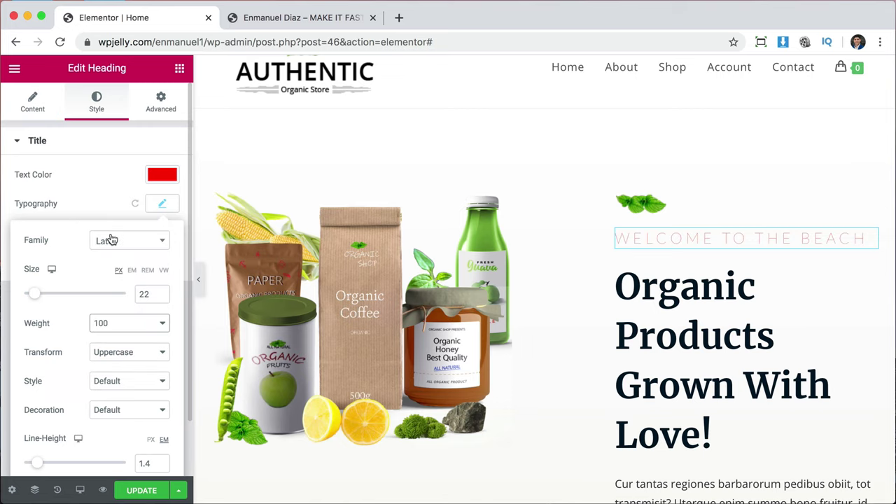
{"action": "left_click", "coordinate": [137, 323]}
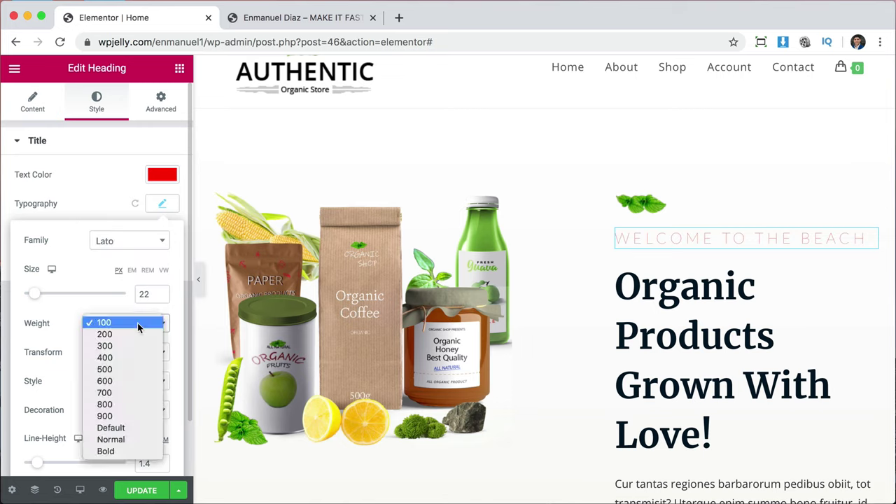
{"action": "left_click", "coordinate": [123, 416]}
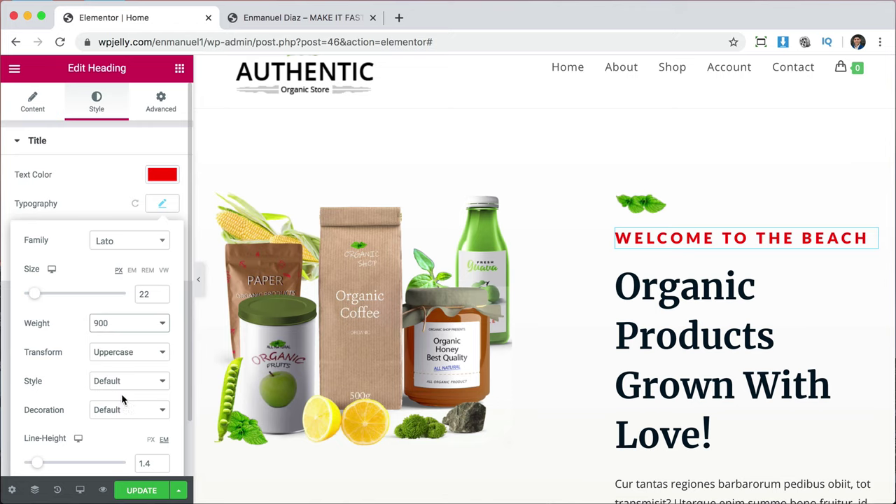
Try lowercase, capitalize and default text cases, then set the heading to uppercase.
{"action": "left_click", "coordinate": [123, 354]}
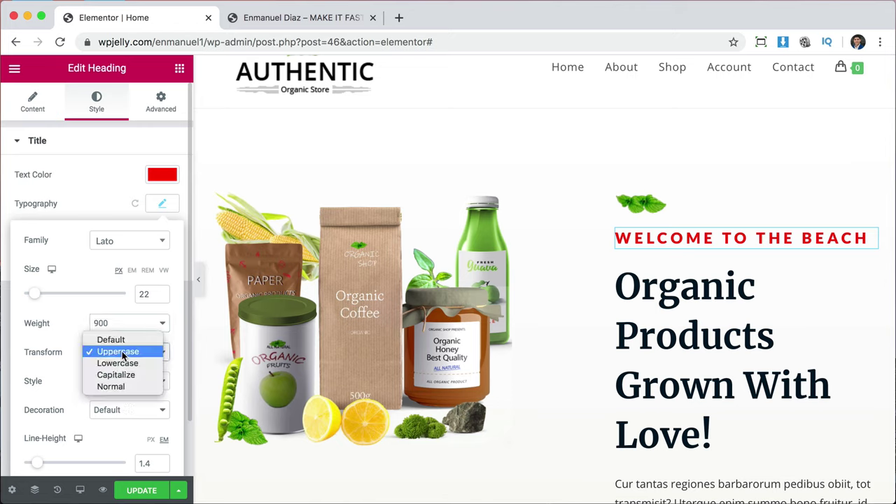
{"action": "left_click", "coordinate": [123, 362]}
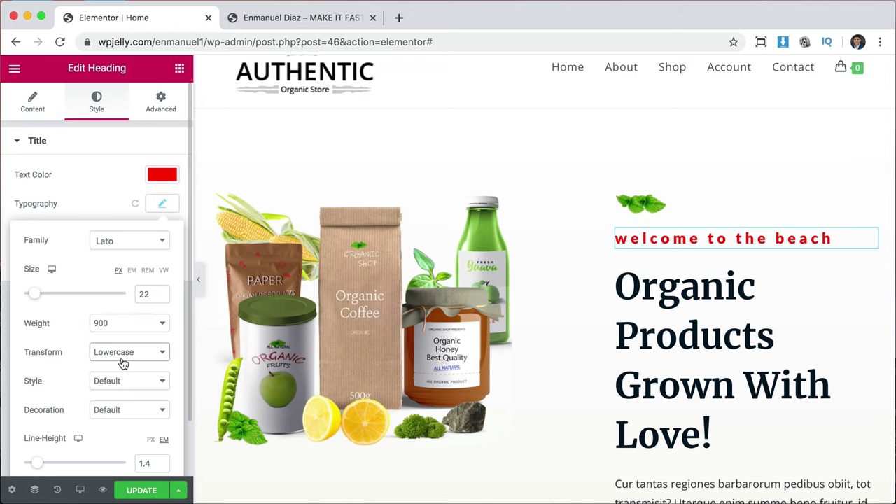
{"action": "left_click", "coordinate": [123, 355]}
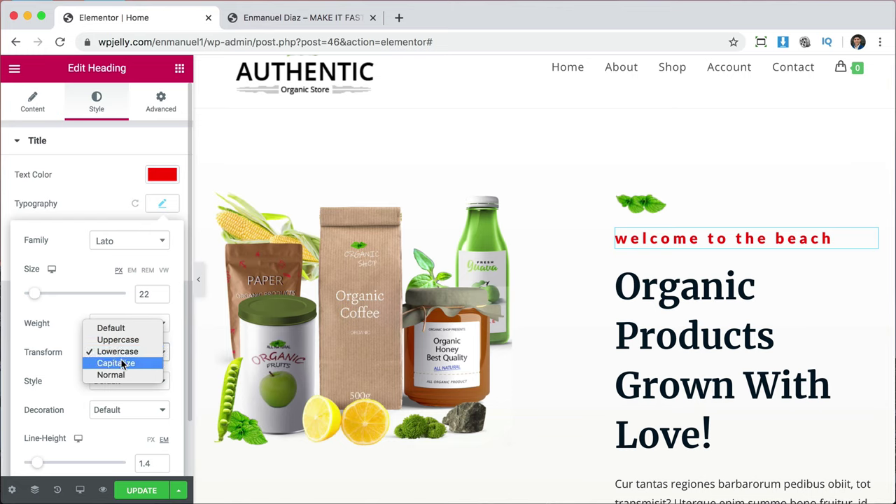
{"action": "left_click", "coordinate": [123, 363]}
{"action": "left_click", "coordinate": [121, 351]}
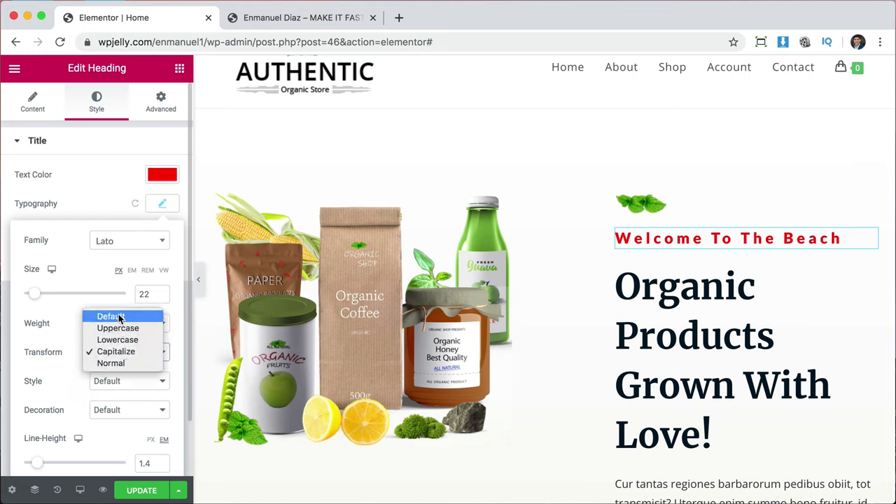
{"action": "left_click", "coordinate": [120, 318]}
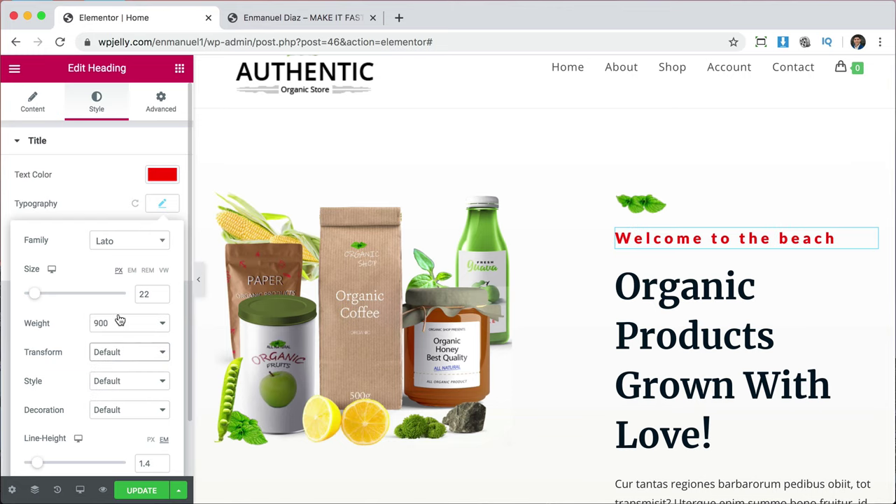
{"action": "left_click", "coordinate": [120, 352]}
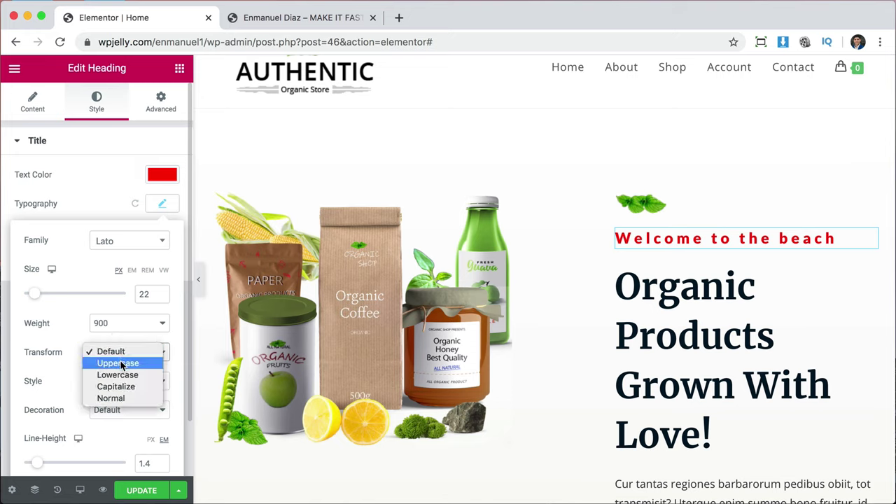
{"action": "left_click", "coordinate": [121, 364]}
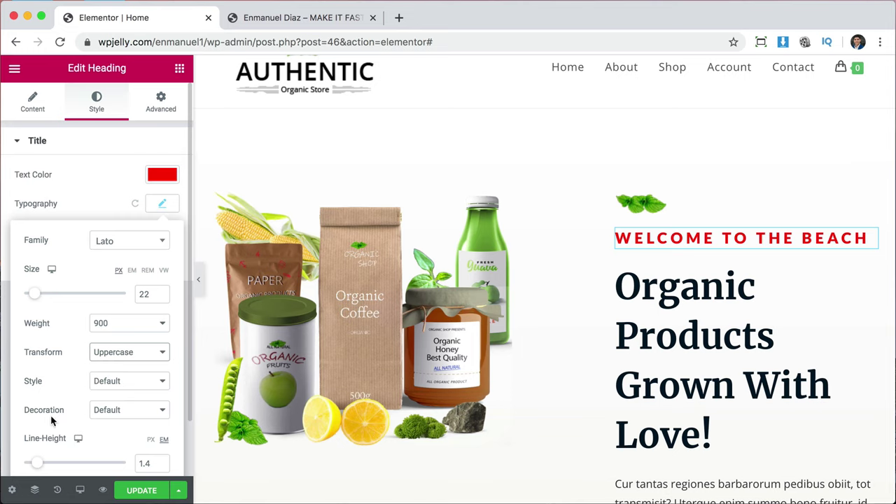
Try underline, overline and line-through on the heading, then restore the default decoration.
{"action": "scroll", "coordinate": [54, 423], "scroll_direction": "down", "scroll_amount": 1}
{"action": "left_click", "coordinate": [121, 383]}
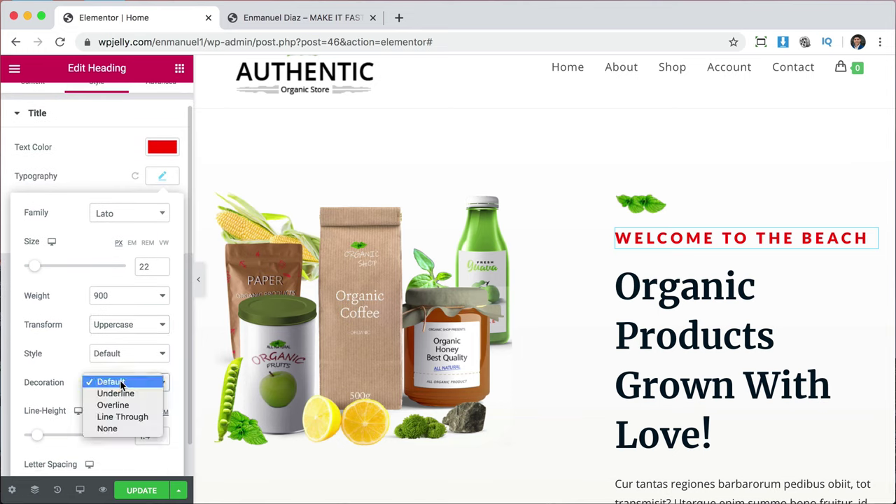
{"action": "left_click", "coordinate": [122, 394]}
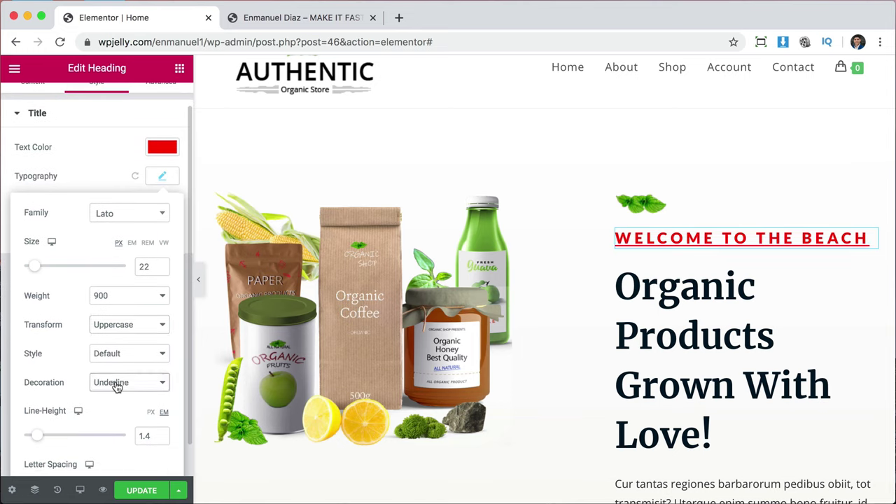
{"action": "left_click", "coordinate": [116, 383]}
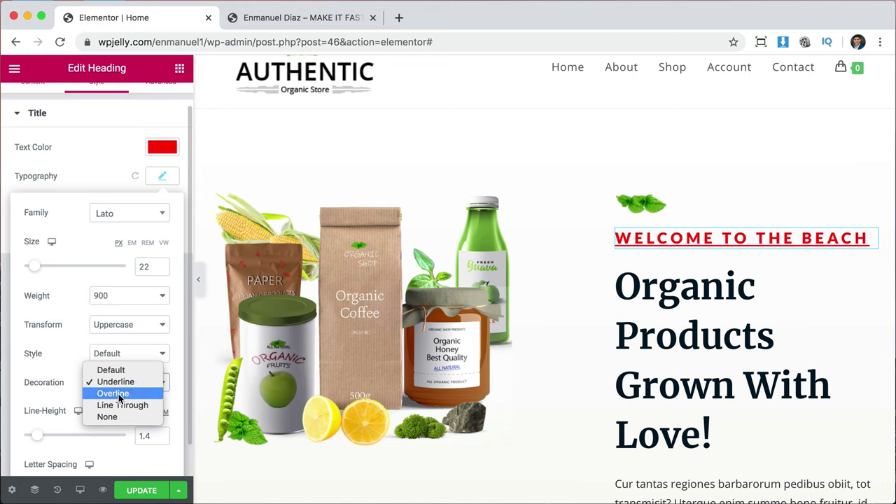
{"action": "left_click", "coordinate": [117, 394]}
{"action": "left_click", "coordinate": [115, 383]}
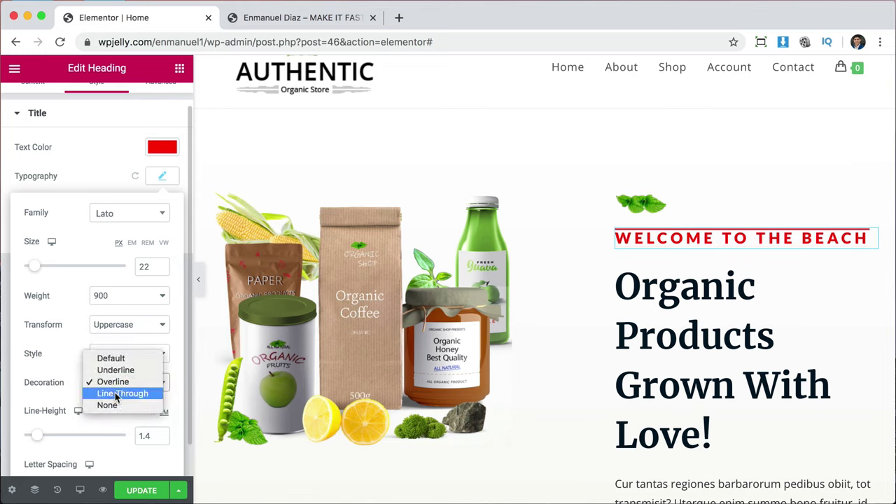
{"action": "left_click", "coordinate": [115, 392]}
{"action": "left_click", "coordinate": [122, 382]}
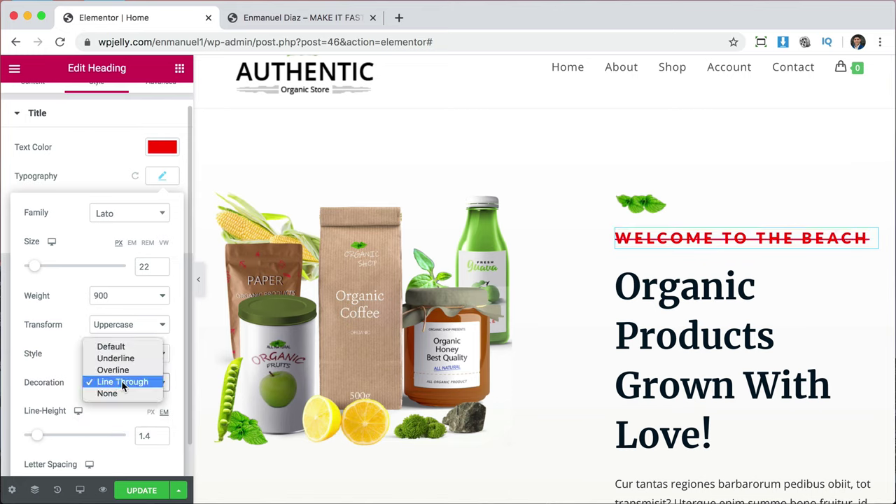
{"action": "left_click", "coordinate": [120, 346]}
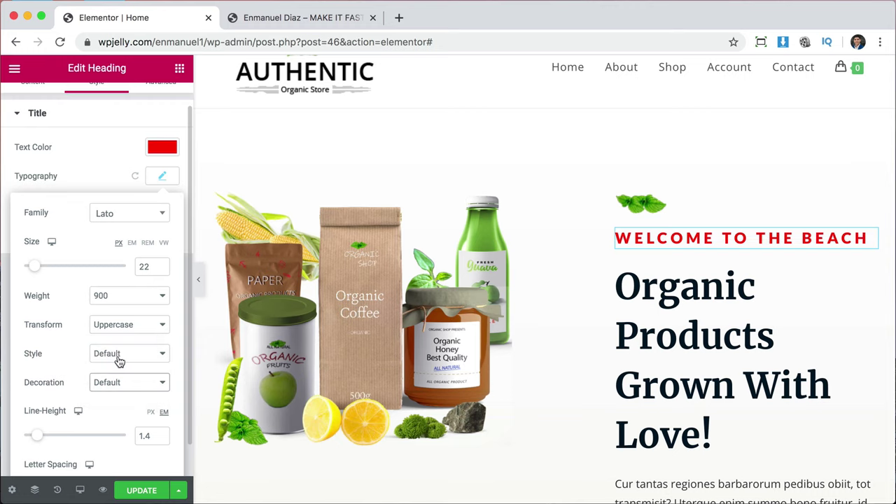
Adjust the heading's line height and set letter spacing to 2, then close typography.
{"action": "scroll", "coordinate": [106, 404], "scroll_direction": "down", "scroll_amount": 1}
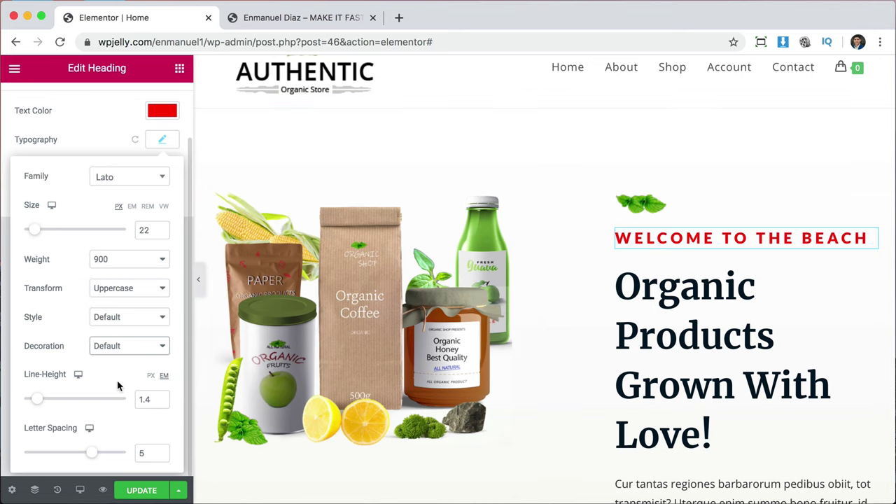
{"action": "mouse_move", "coordinate": [42, 402]}
{"action": "left_mouse_down"}
{"action": "mouse_move", "coordinate": [124, 399]}
{"action": "mouse_move", "coordinate": [16, 400]}
{"action": "mouse_move", "coordinate": [125, 399]}
{"action": "mouse_move", "coordinate": [42, 400]}
{"action": "left_mouse_up"}
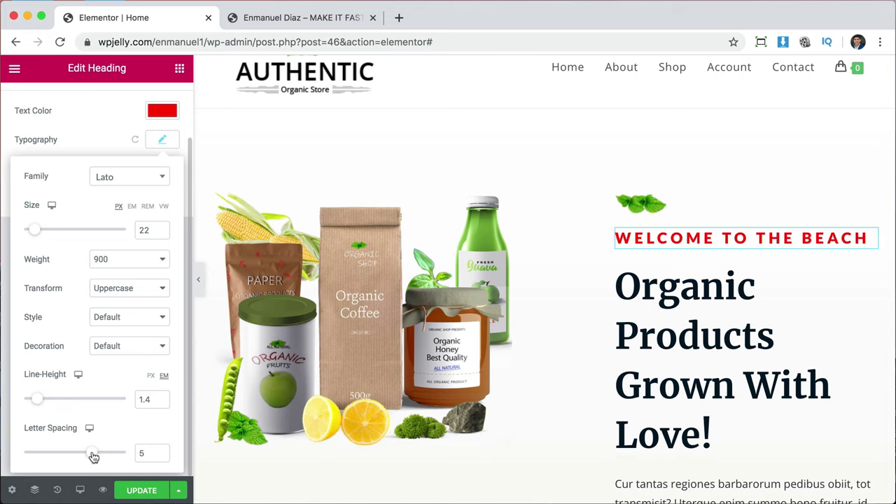
{"action": "left_click_drag", "start_coordinate": [93, 457], "coordinate": [73, 451]}
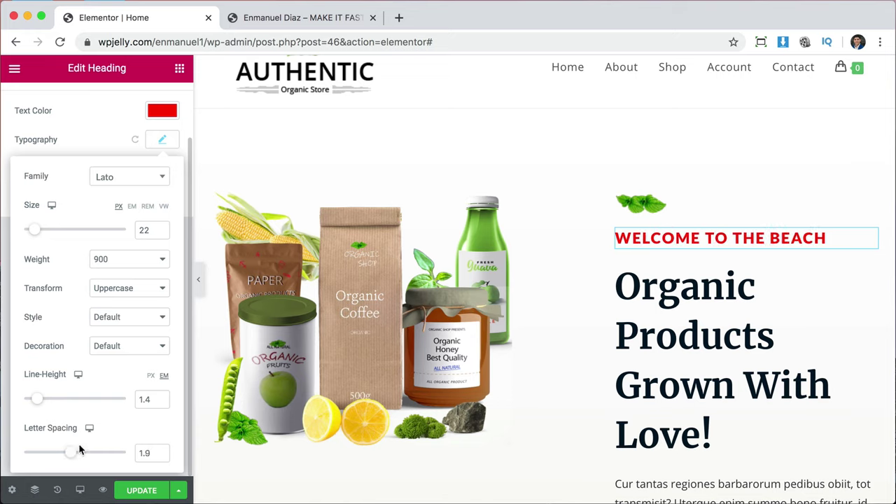
{"action": "left_click", "coordinate": [161, 452]}
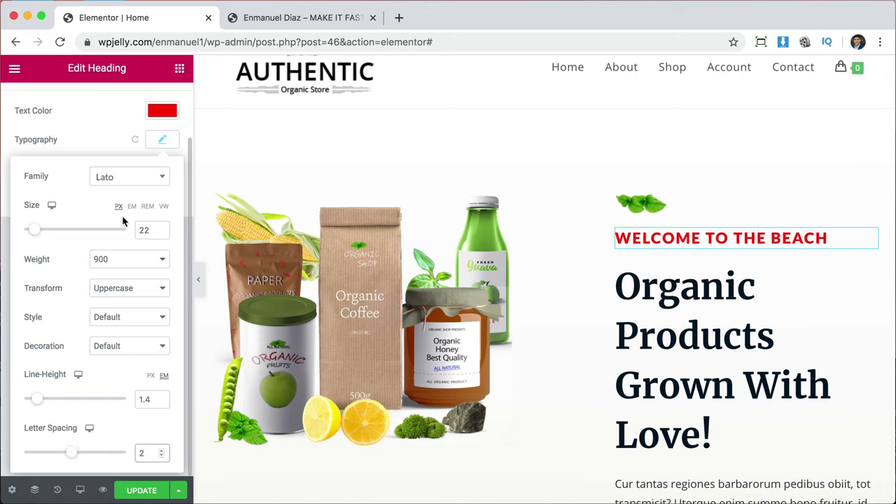
{"action": "left_click", "coordinate": [101, 150]}
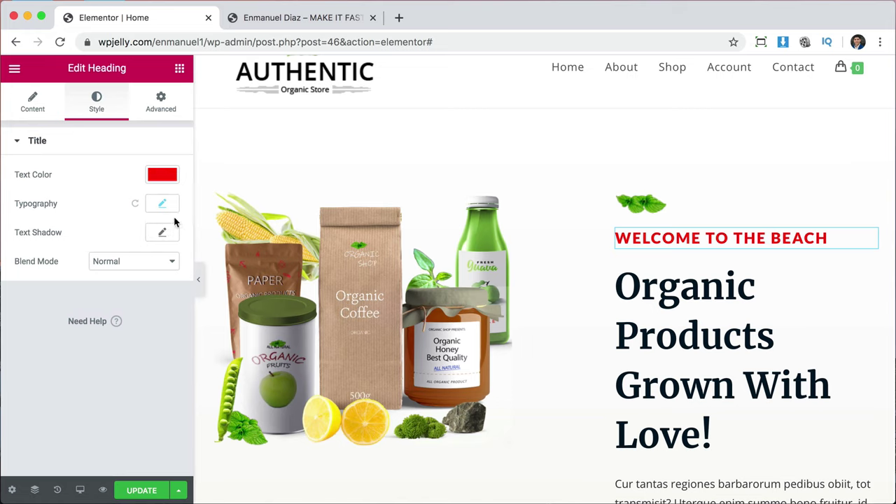
In Advanced, try heading margins of 100 and 50, then unlinked top and bottom margins of 30.
{"action": "left_click", "coordinate": [166, 105]}
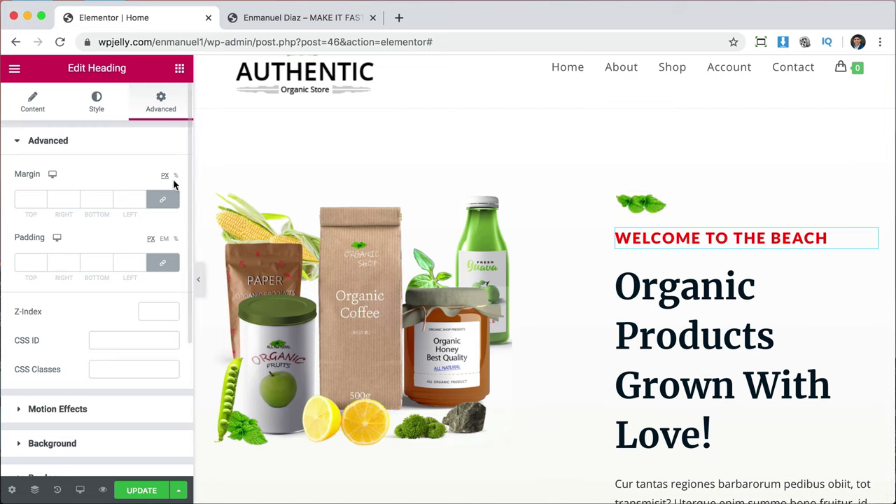
{"action": "left_click", "coordinate": [22, 199]}
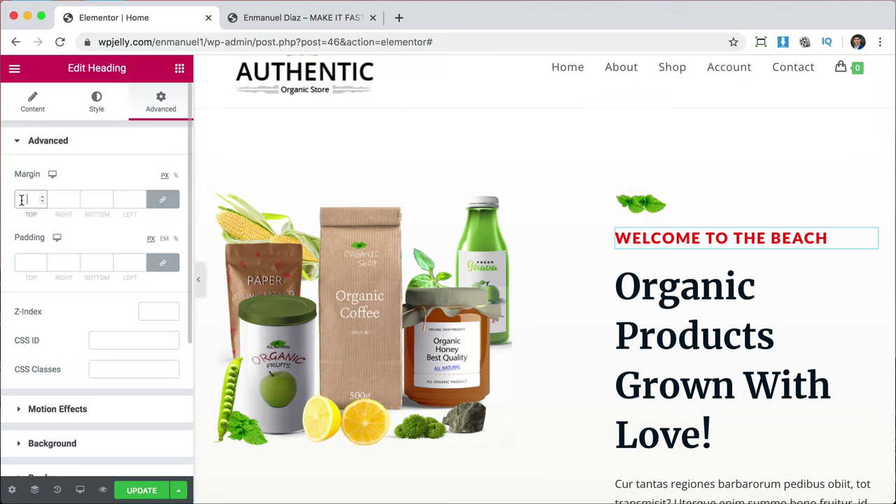
{"action": "type", "text": "100"}
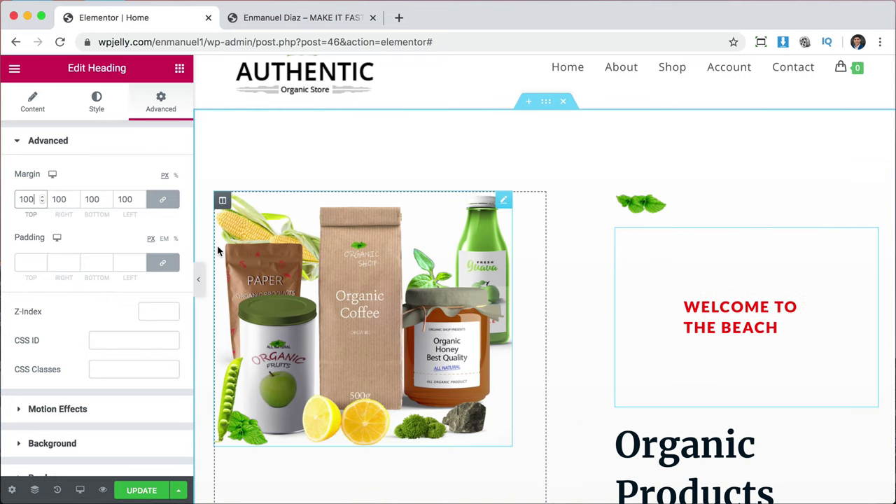
{"action": "double_click", "coordinate": [24, 201]}
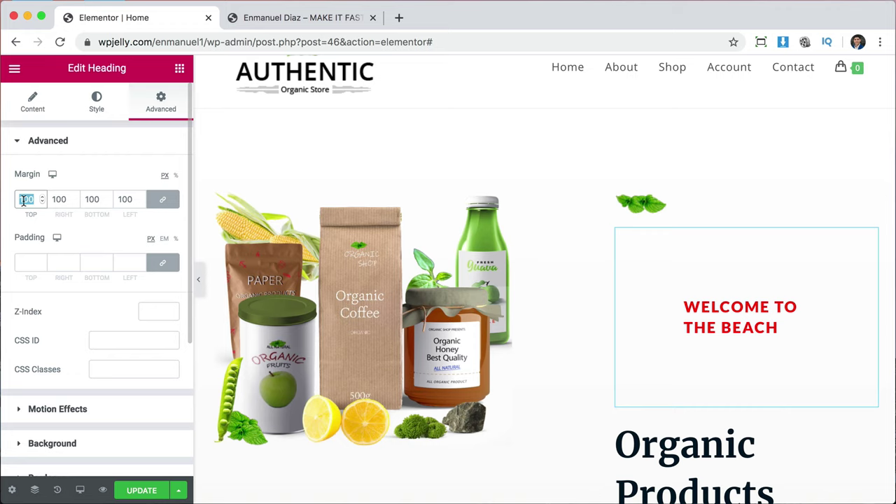
{"action": "type", "text": "50"}
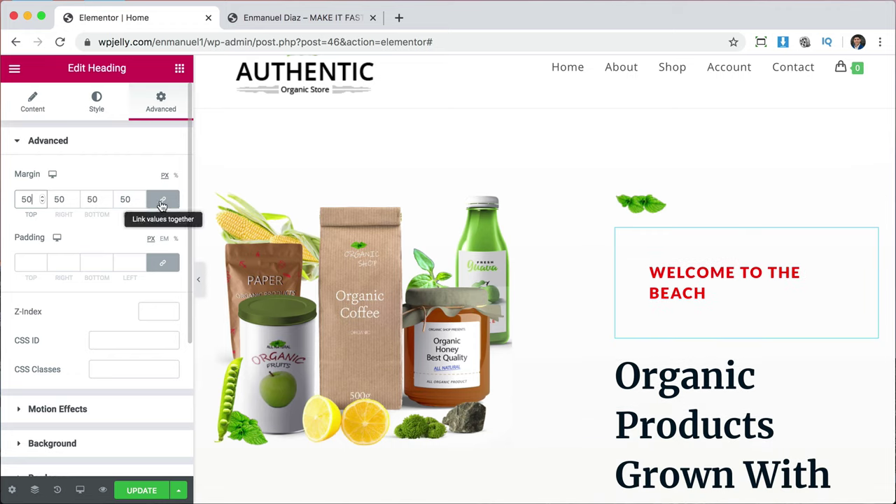
{"action": "left_click", "coordinate": [162, 202]}
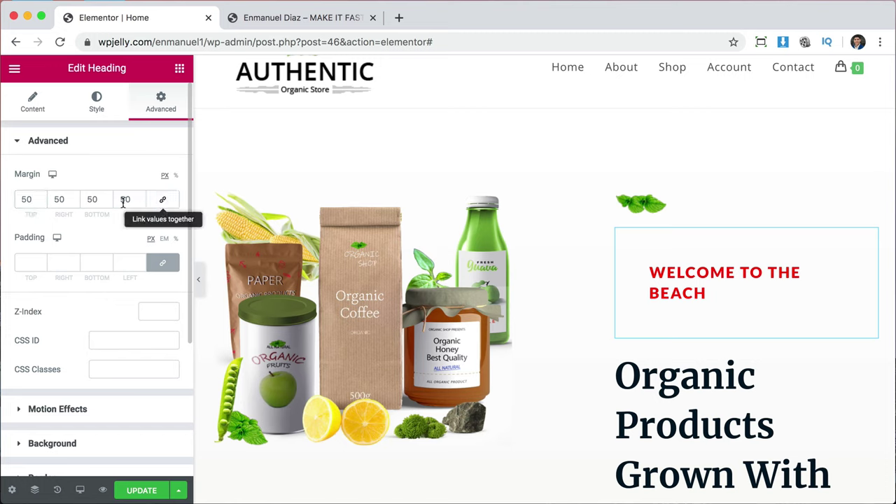
{"action": "double_click", "coordinate": [26, 199]}
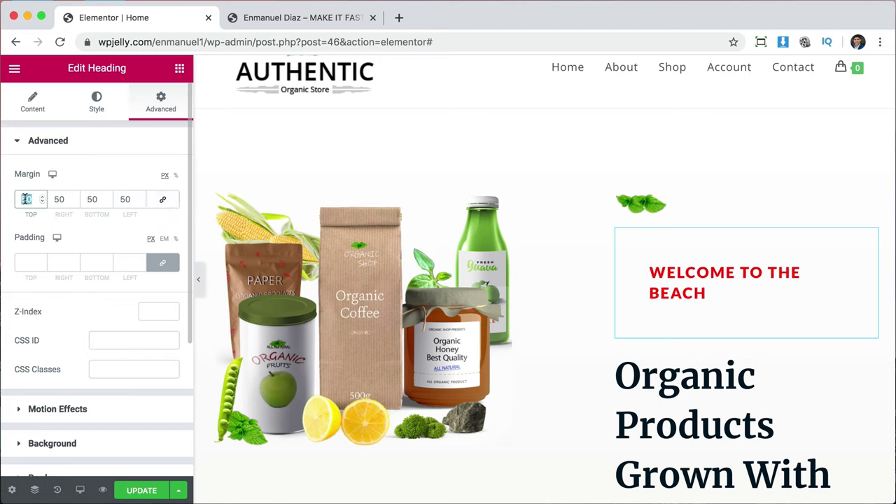
{"action": "type", "text": "30"}
{"action": "double_click", "coordinate": [92, 201]}
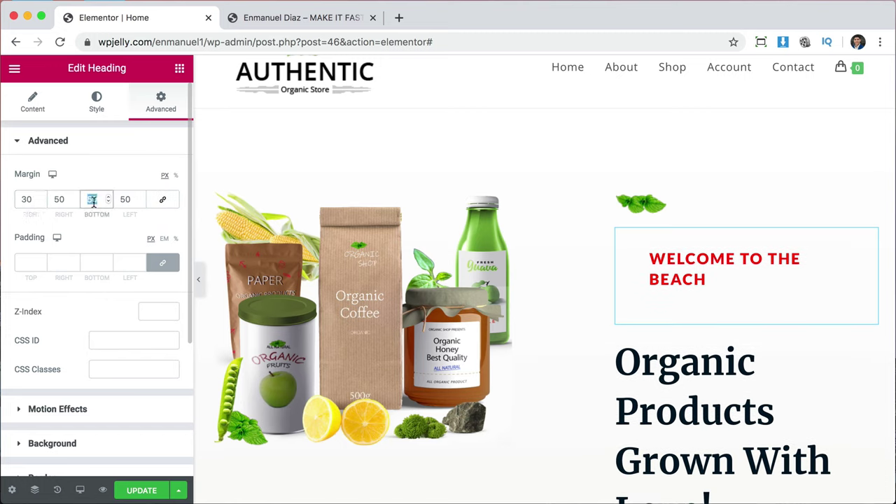
{"action": "type", "text": "30"}
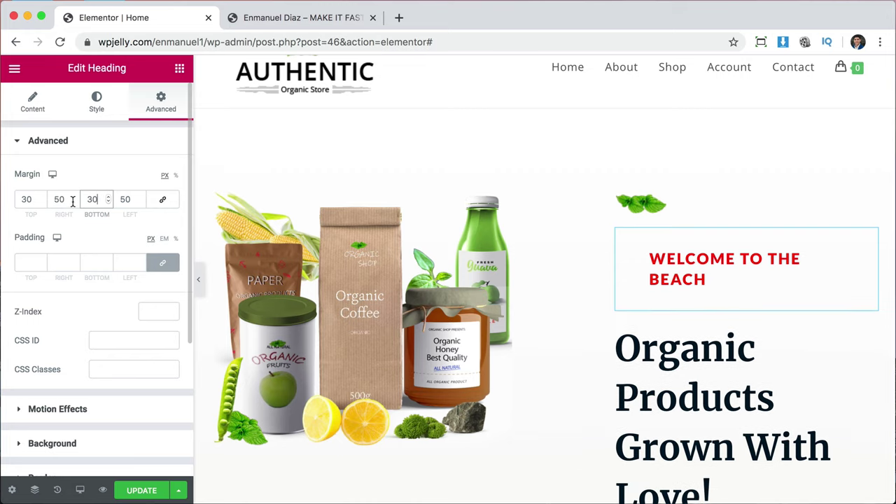
Set the heading's top, right, bottom and left margins all to 0.
{"action": "left_click", "coordinate": [25, 199]}
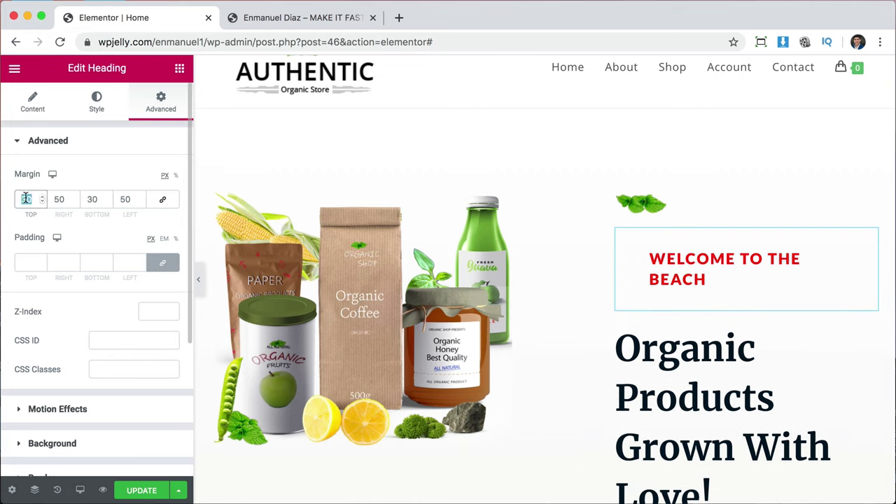
{"action": "type", "text": "0"}
{"action": "double_click", "coordinate": [58, 199]}
{"action": "type", "text": "0"}
{"action": "double_click", "coordinate": [91, 199]}
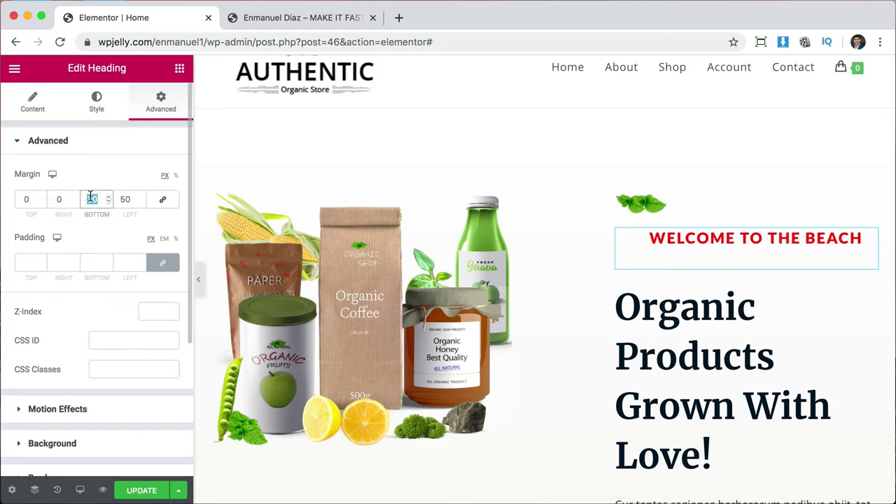
{"action": "type", "text": "0"}
{"action": "double_click", "coordinate": [125, 198]}
{"action": "type", "text": "0"}
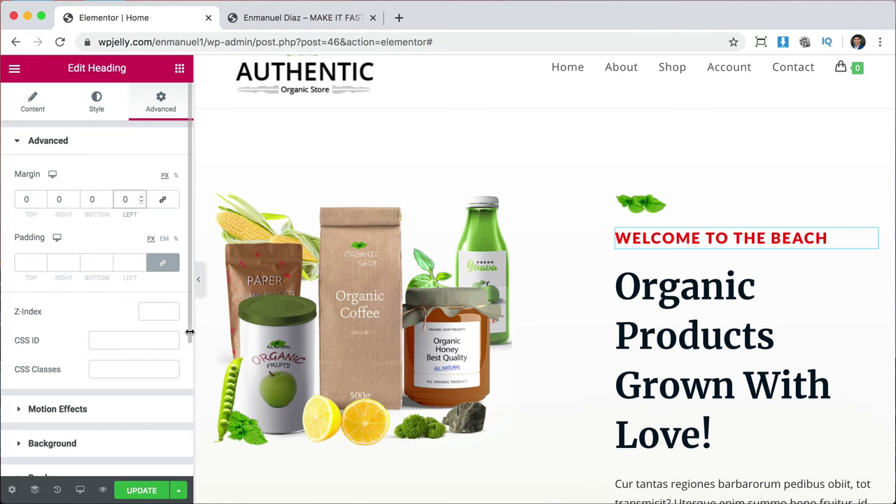
Unlink the padding sides, try a top padding of 40, then clear it back to 0.
{"action": "scroll", "coordinate": [105, 357], "scroll_direction": "down", "scroll_amount": 5}
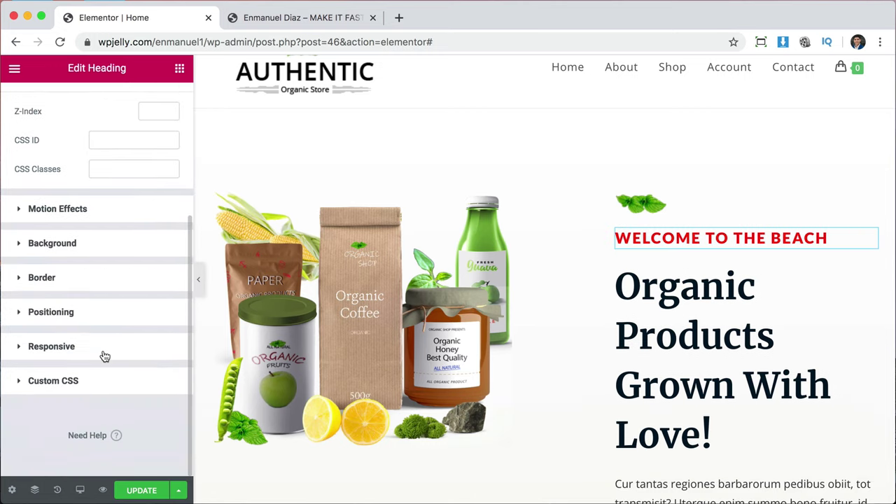
{"action": "scroll", "coordinate": [105, 357], "scroll_direction": "up", "scroll_amount": 5}
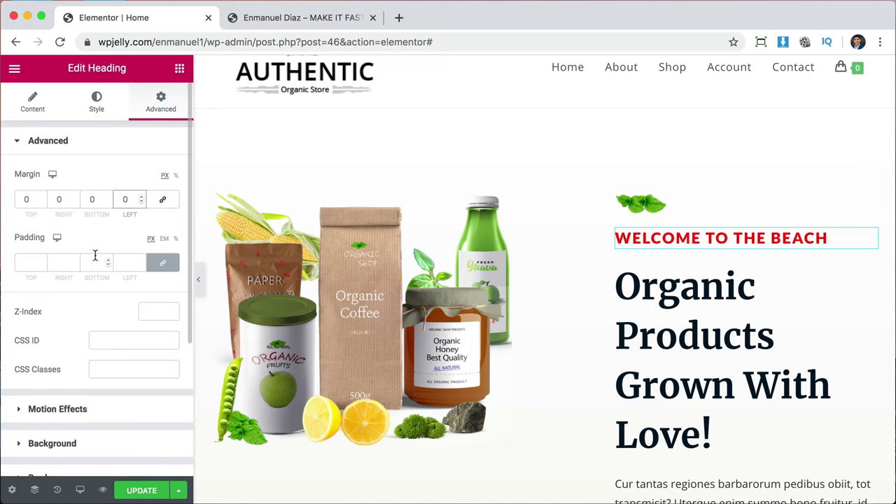
{"action": "left_click", "coordinate": [162, 262]}
{"action": "left_click", "coordinate": [26, 263]}
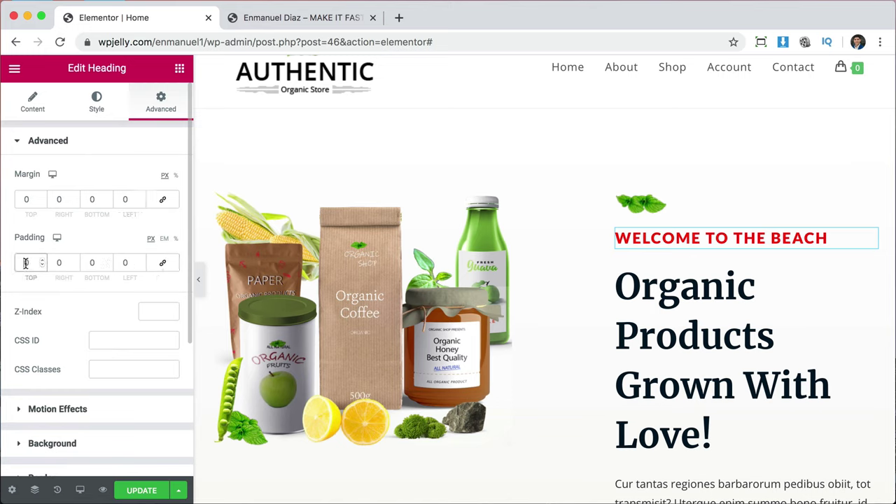
{"action": "type", "text": "400"}
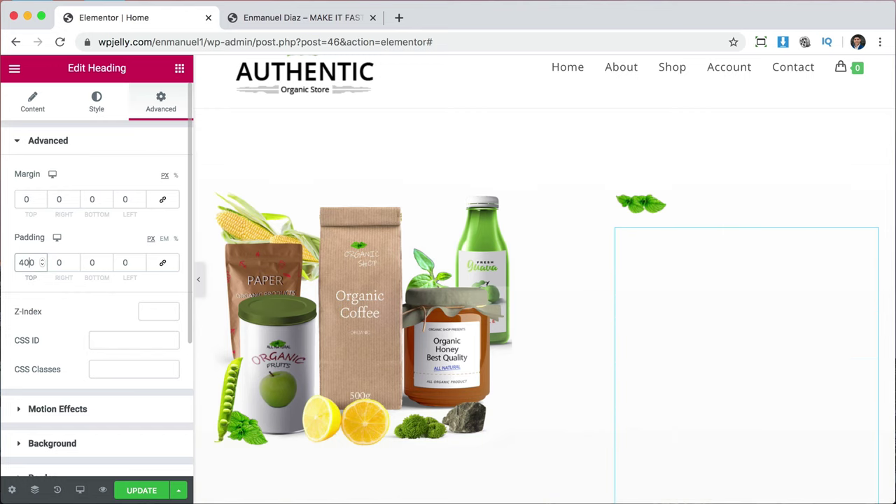
{"action": "key", "text": "BackSpace"}
{"action": "key", "text": "BackSpace"}
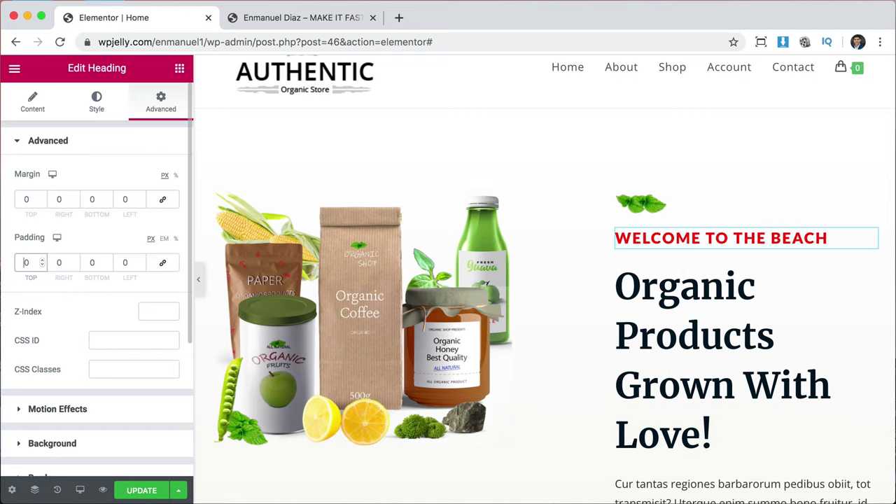
{"action": "scroll", "coordinate": [94, 333], "scroll_direction": "down", "scroll_amount": 3}
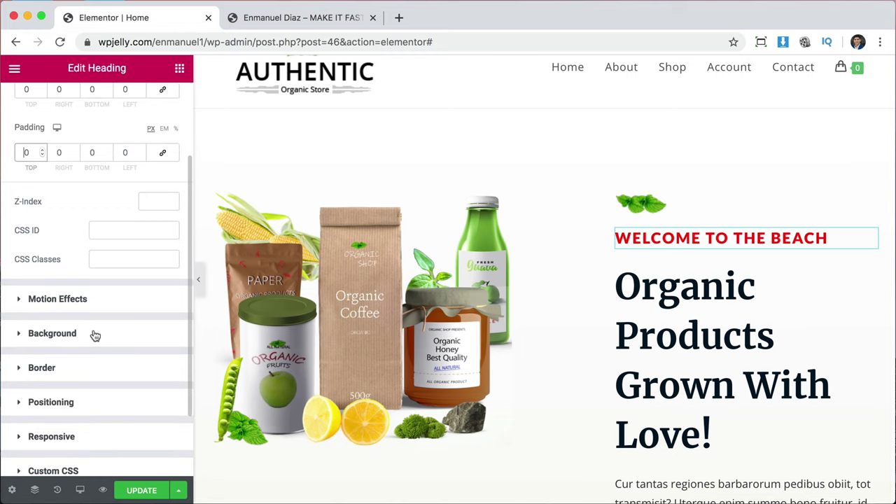
Try Fade In and Zoom In entrance animations on the heading, then set it to None.
{"action": "left_click", "coordinate": [29, 300]}
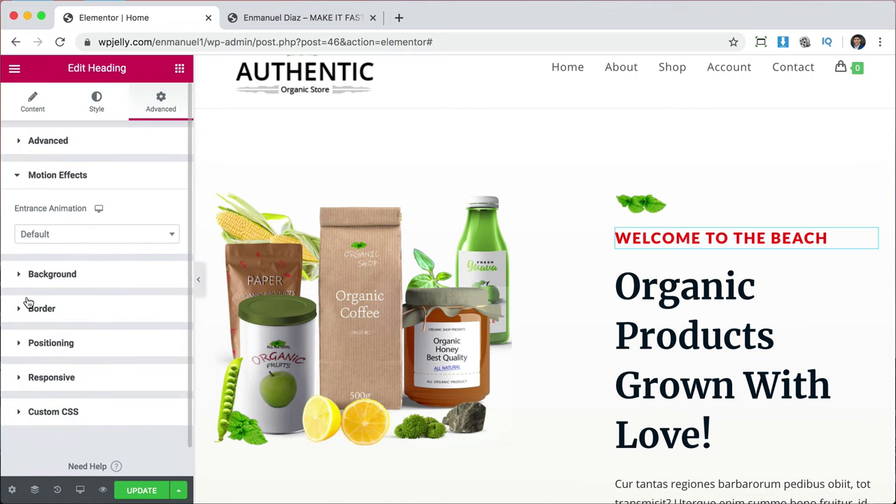
{"action": "left_click", "coordinate": [88, 240]}
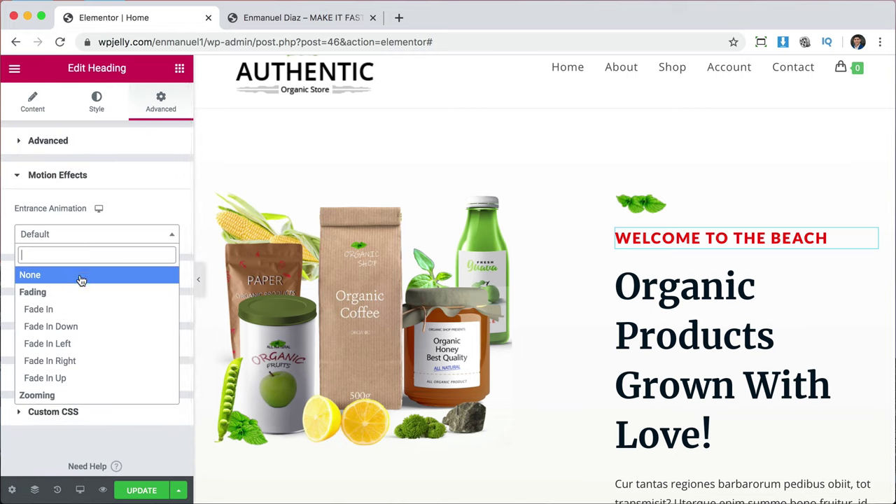
{"action": "left_click", "coordinate": [73, 308]}
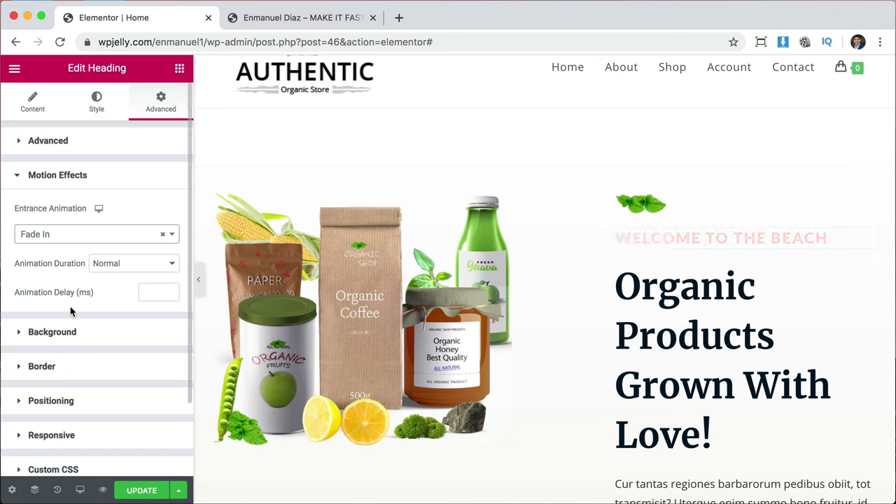
{"action": "left_click", "coordinate": [66, 239]}
{"action": "scroll", "coordinate": [61, 378], "scroll_direction": "down", "scroll_amount": 3}
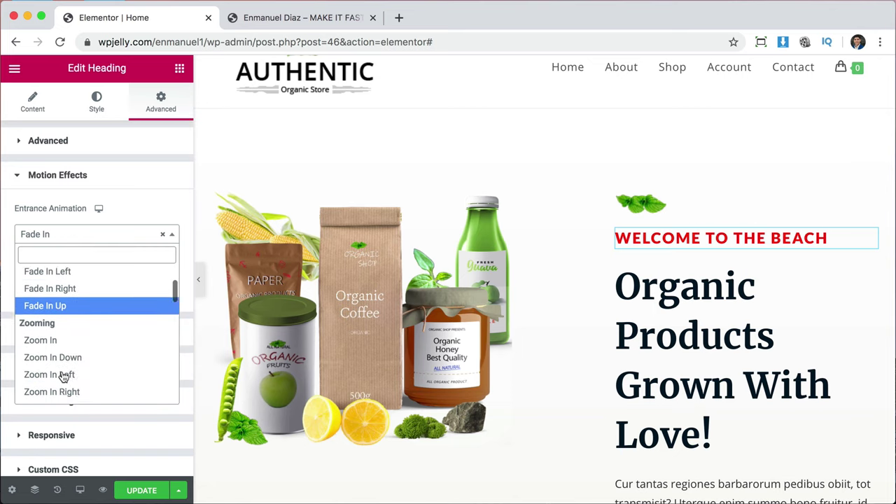
{"action": "left_click", "coordinate": [50, 314]}
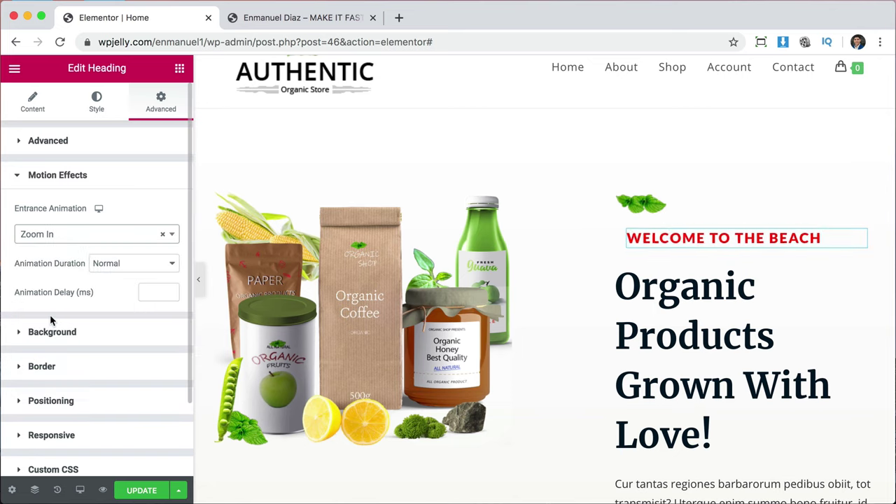
{"action": "left_click", "coordinate": [53, 233]}
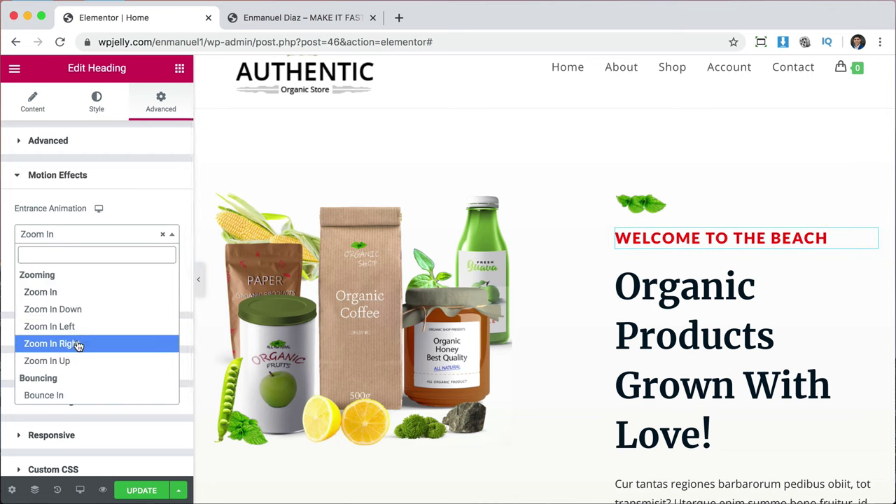
{"action": "scroll", "coordinate": [70, 344], "scroll_direction": "up", "scroll_amount": 4}
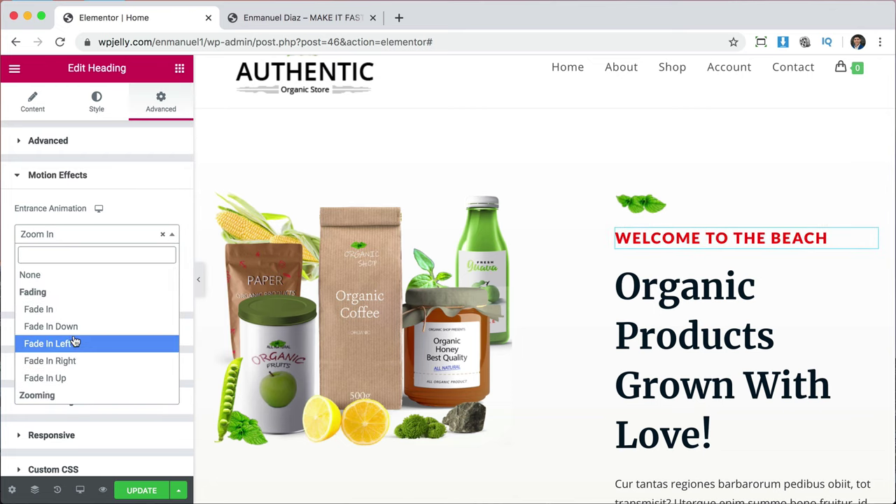
{"action": "left_click", "coordinate": [40, 276]}
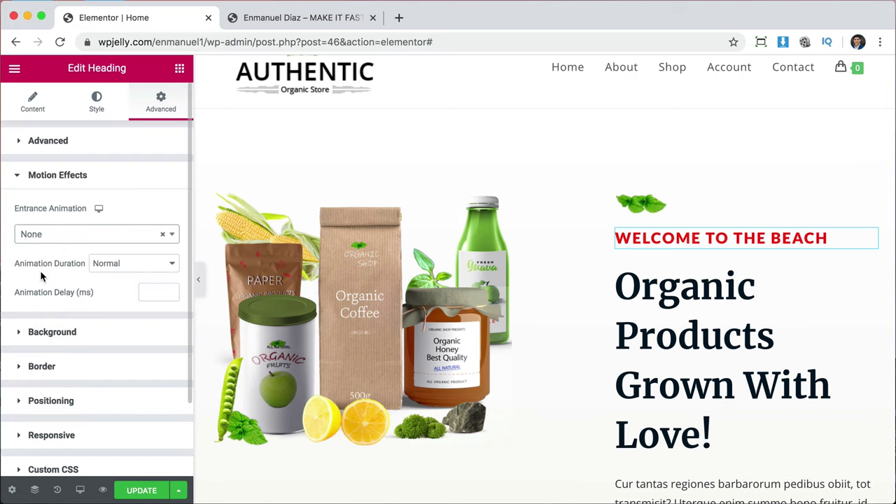
{"action": "scroll", "coordinate": [96, 289], "scroll_direction": "down", "scroll_amount": 3}
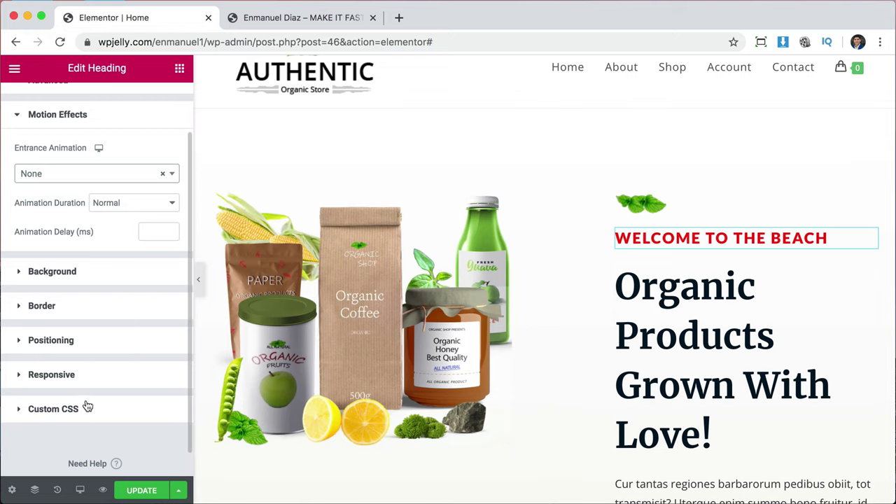
{"action": "left_click", "coordinate": [38, 307]}
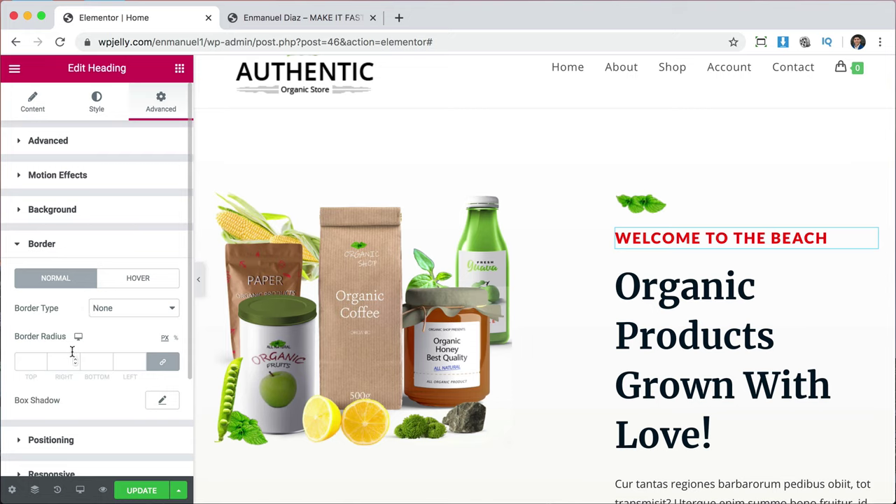
Change the WELCOME TO THE BEACH heading text colour to near-black.
{"action": "left_click", "coordinate": [38, 110]}
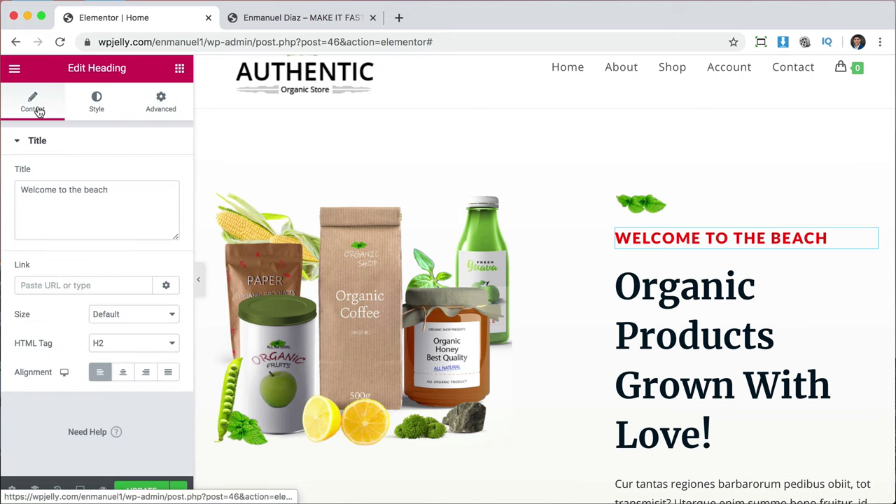
{"action": "left_click", "coordinate": [96, 105]}
{"action": "left_click", "coordinate": [166, 176]}
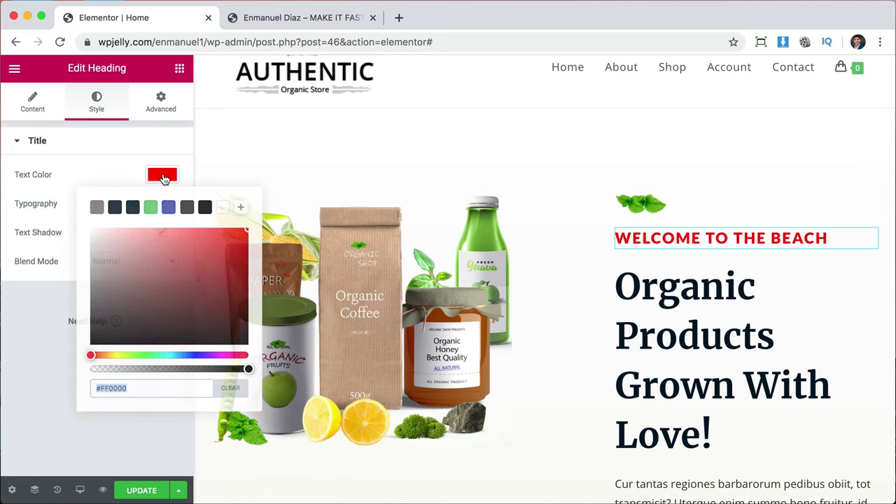
{"action": "left_click", "coordinate": [116, 207]}
{"action": "left_click", "coordinate": [31, 100]}
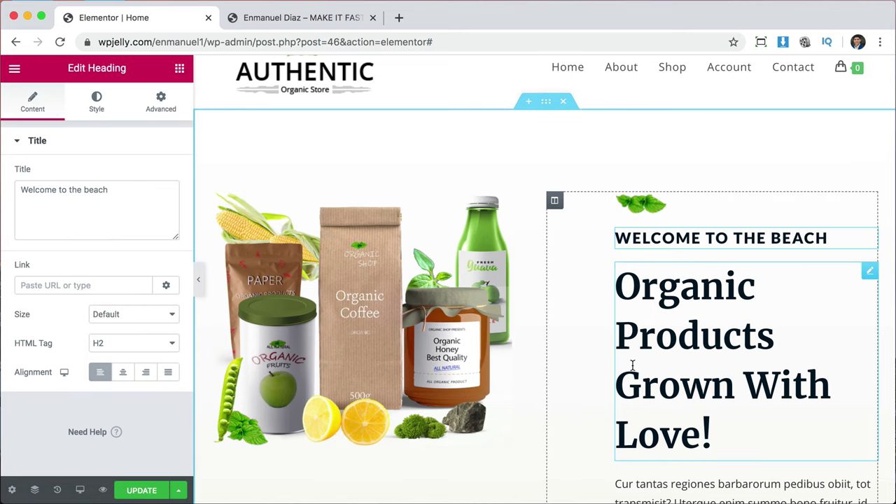
{"action": "scroll", "coordinate": [633, 365], "scroll_direction": "down", "scroll_amount": 5}
{"action": "scroll", "coordinate": [632, 365], "scroll_direction": "up", "scroll_amount": 4}
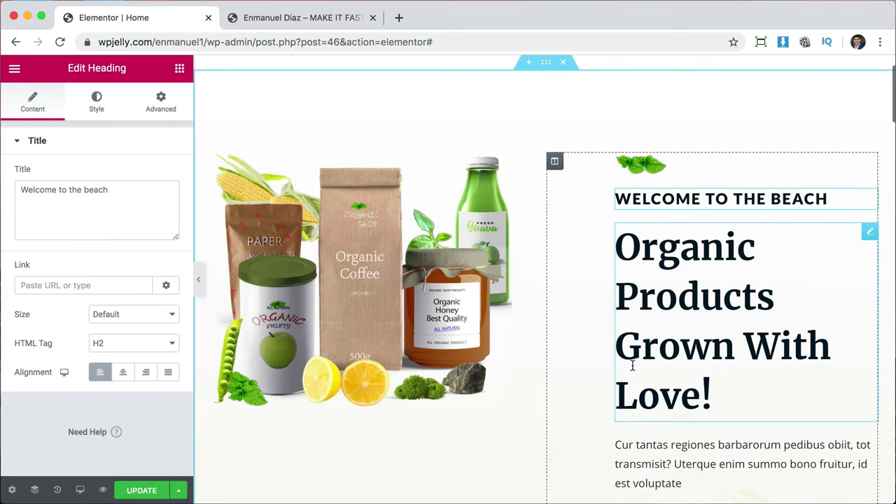
{"action": "scroll", "coordinate": [632, 365], "scroll_direction": "up", "scroll_amount": 2}
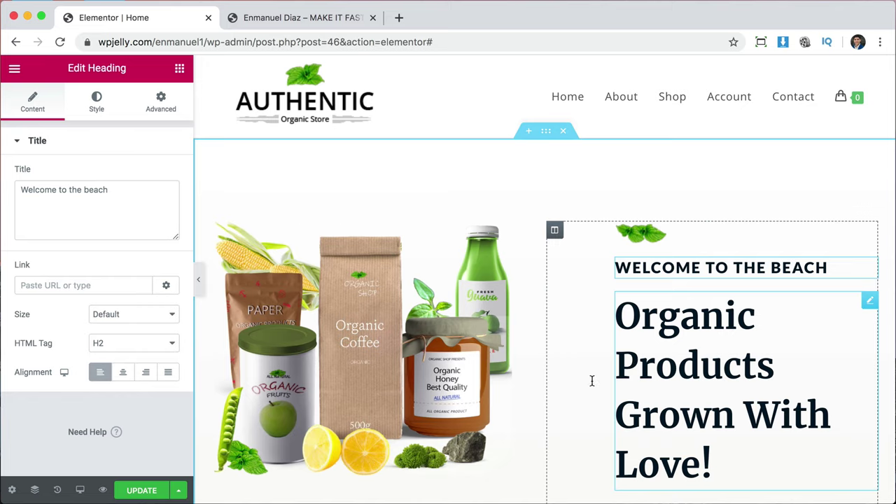
Save the page with UPDATE and switch to the live preview tab.
{"action": "left_click", "coordinate": [135, 492]}
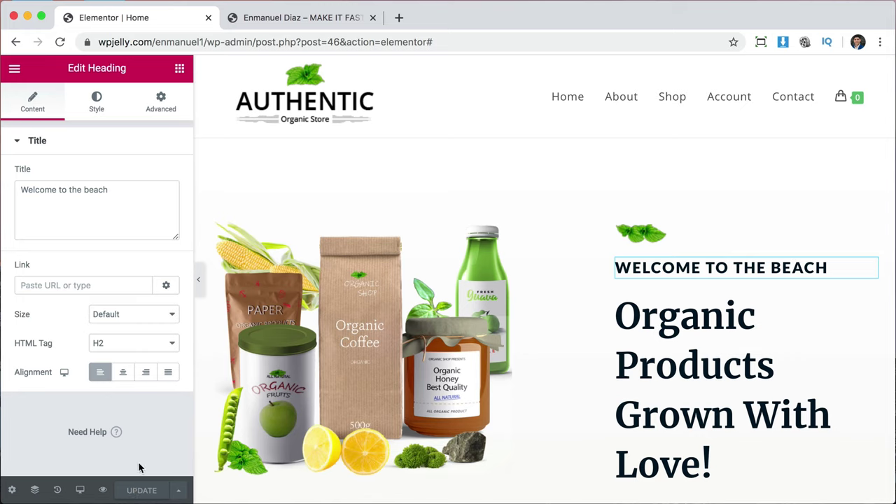
{"action": "left_click", "coordinate": [275, 22]}
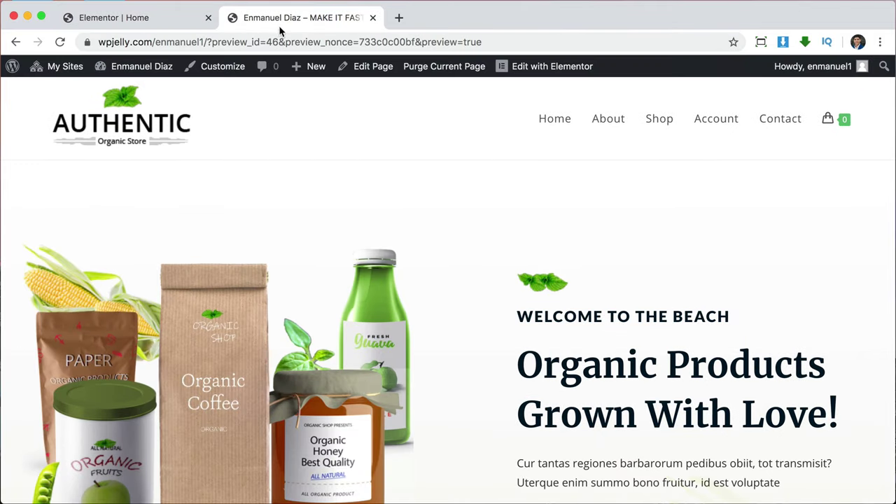
{"action": "left_click", "coordinate": [284, 40]}
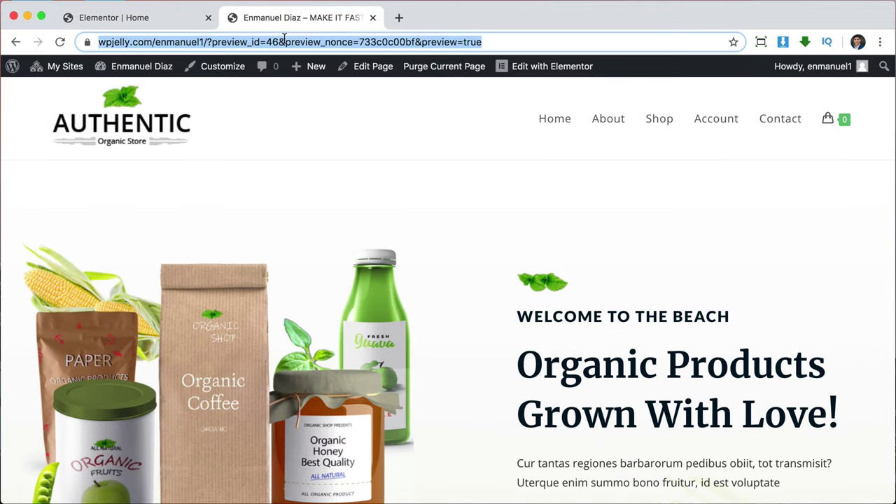
Go to pixabay.com and search for beach images.
{"action": "type", "text": "pixabay.com"}
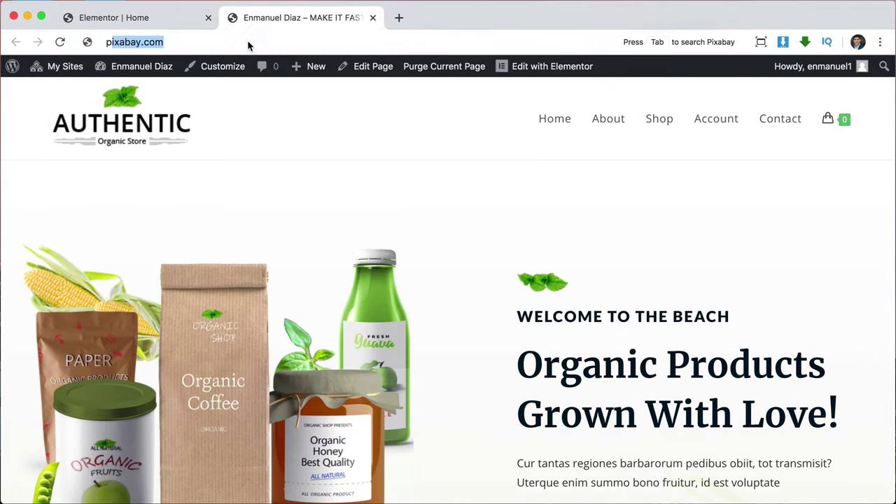
{"action": "key", "text": "Return"}
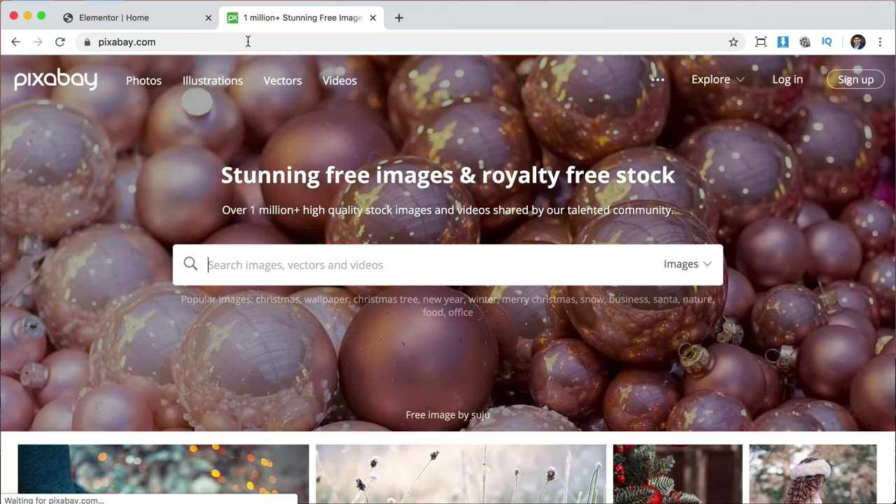
{"action": "scroll", "coordinate": [551, 277], "scroll_direction": "down", "scroll_amount": 10}
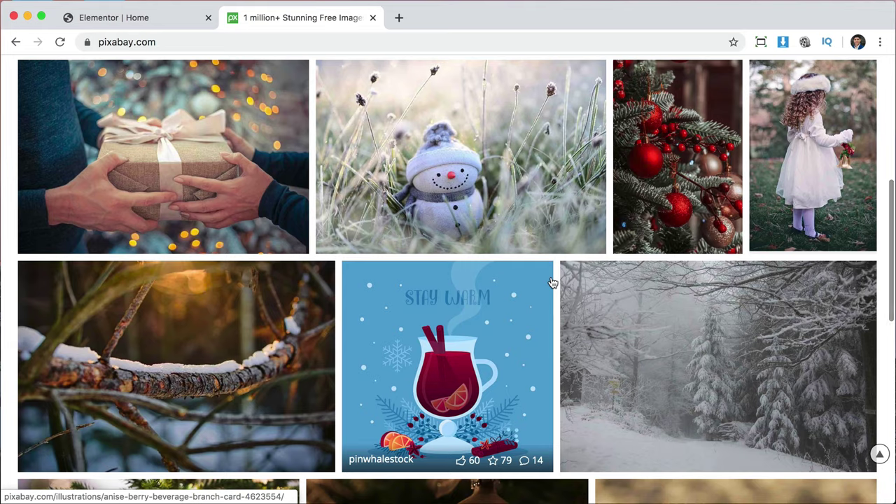
{"action": "scroll", "coordinate": [552, 280], "scroll_direction": "up", "scroll_amount": 10}
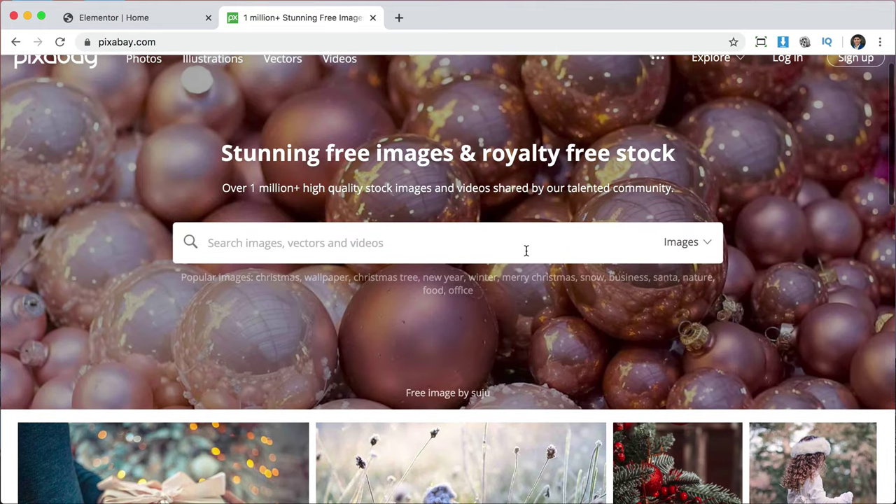
{"action": "left_click", "coordinate": [517, 243]}
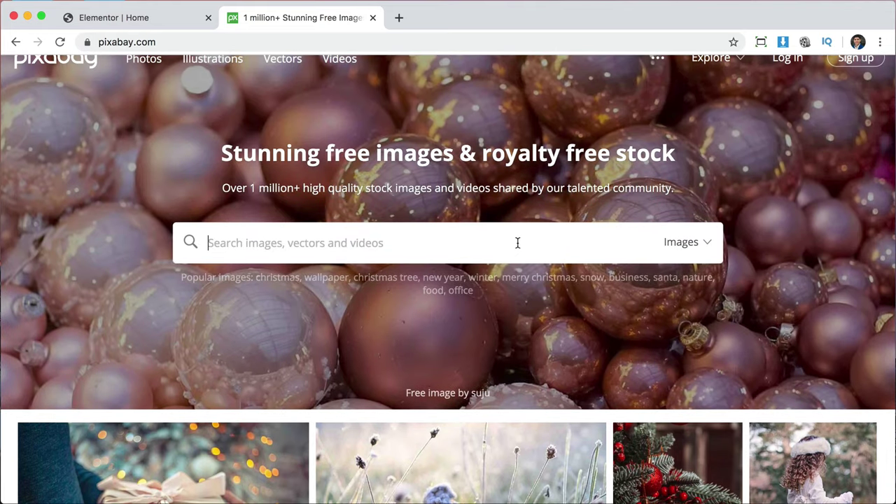
{"action": "type", "text": "beach"}
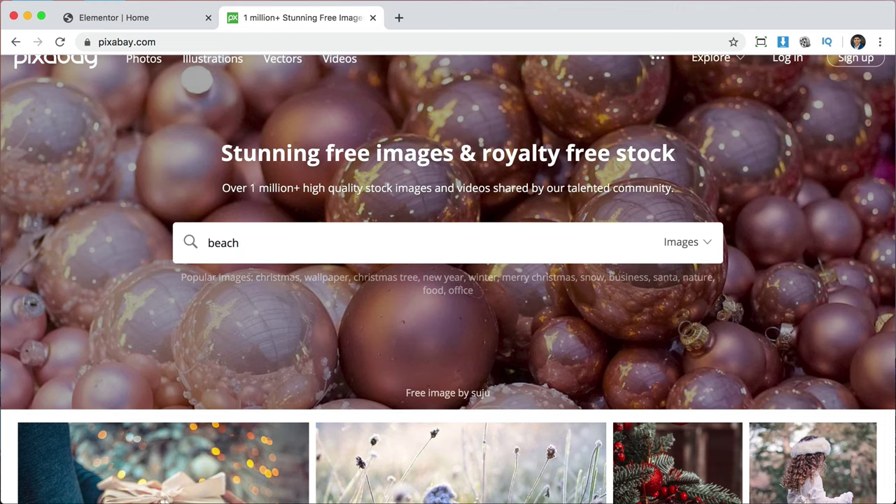
{"action": "key", "text": "Return"}
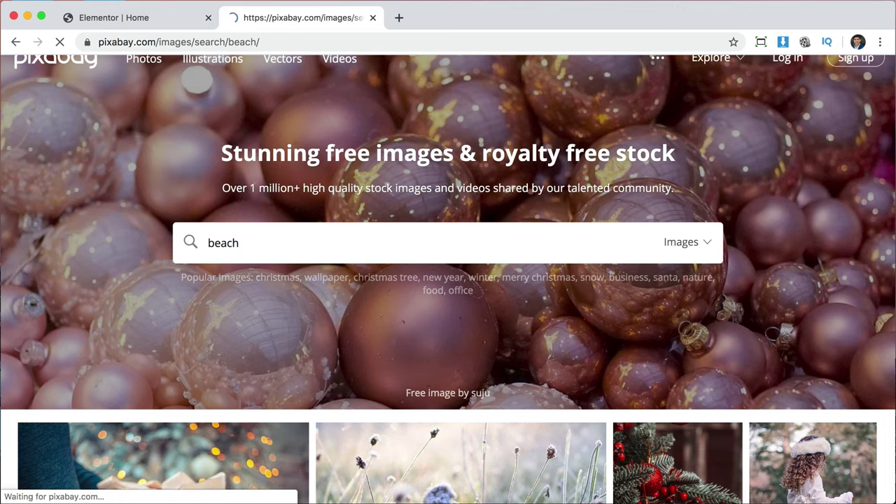
{"action": "scroll", "coordinate": [695, 449], "scroll_direction": "down", "scroll_amount": 4}
{"action": "scroll", "coordinate": [696, 449], "scroll_direction": "down", "scroll_amount": 6}
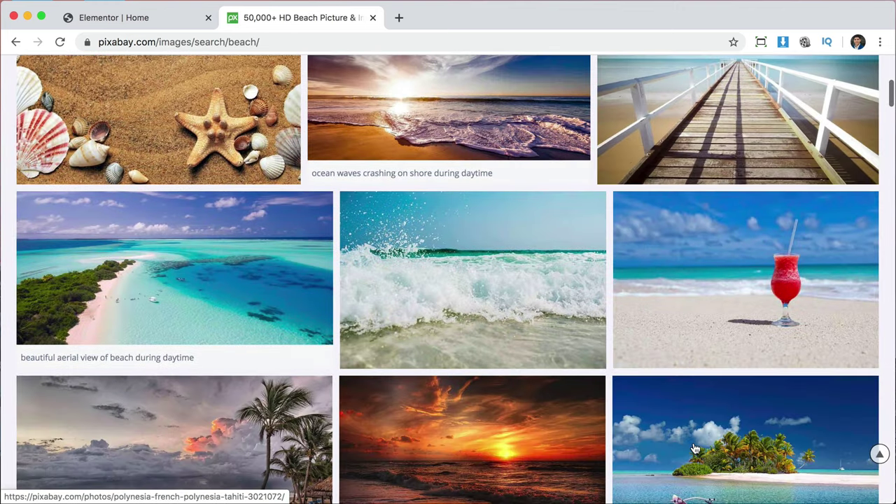
{"action": "scroll", "coordinate": [696, 449], "scroll_direction": "up", "scroll_amount": 6}
{"action": "scroll", "coordinate": [695, 448], "scroll_direction": "up", "scroll_amount": 4}
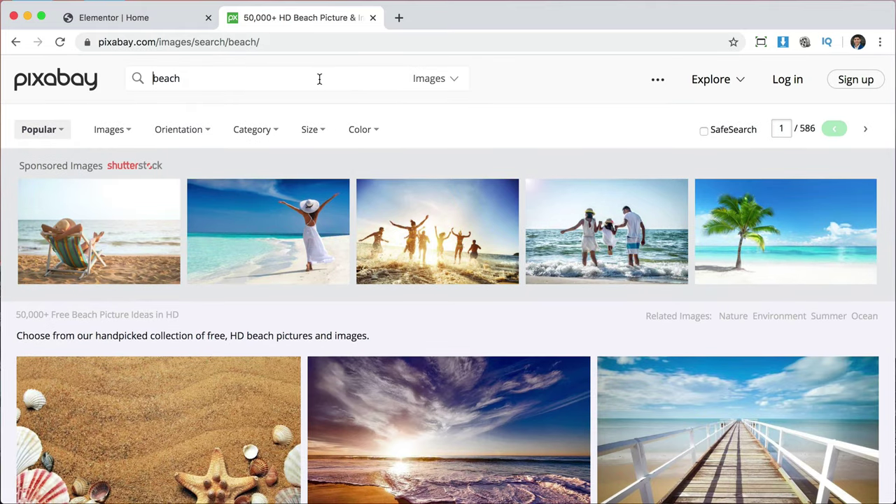
Search Pixabay for flower, car and doctor images in turn.
{"action": "double_click", "coordinate": [319, 79]}
{"action": "type", "text": "flower"}
{"action": "key", "text": "Return"}
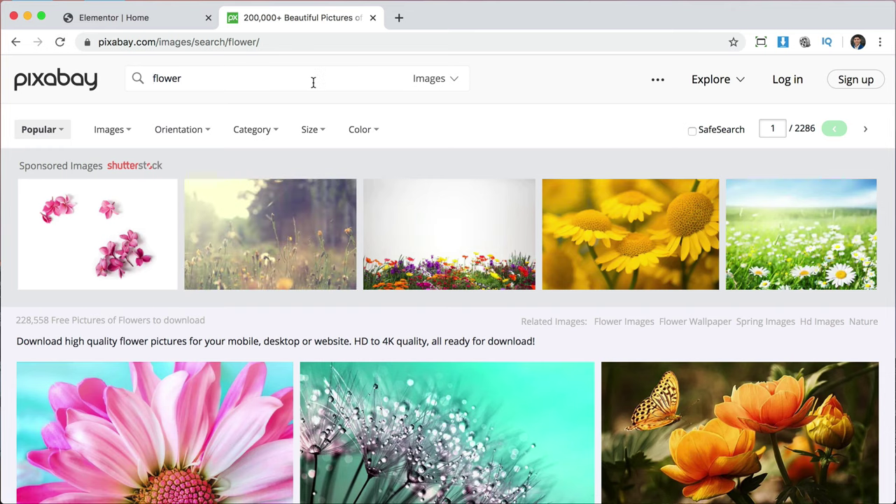
{"action": "double_click", "coordinate": [312, 82]}
{"action": "type", "text": "car"}
{"action": "key", "text": "Return"}
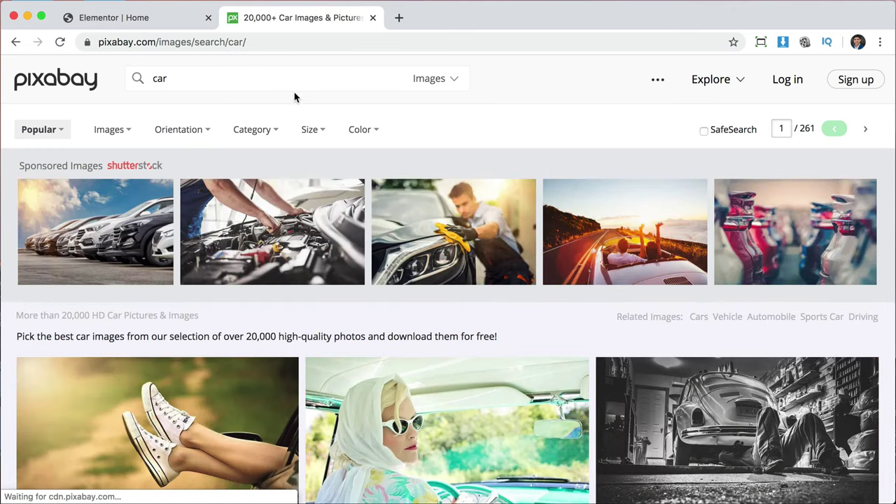
{"action": "double_click", "coordinate": [291, 81]}
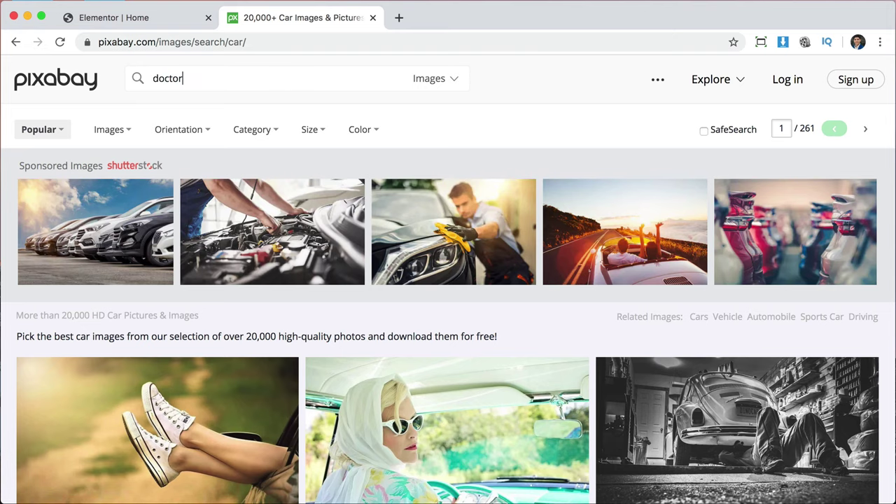
{"action": "key", "text": "Return"}
{"action": "scroll", "coordinate": [515, 308], "scroll_direction": "down", "scroll_amount": 3}
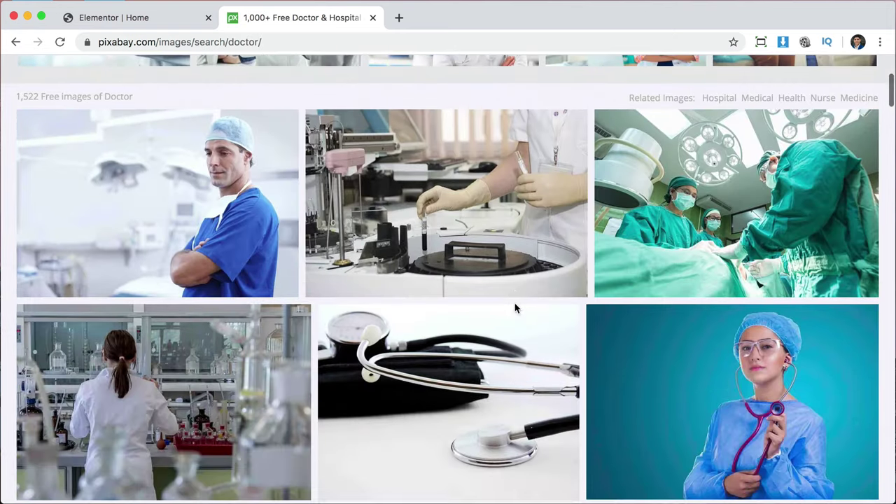
{"action": "scroll", "coordinate": [570, 342], "scroll_direction": "down", "scroll_amount": 5}
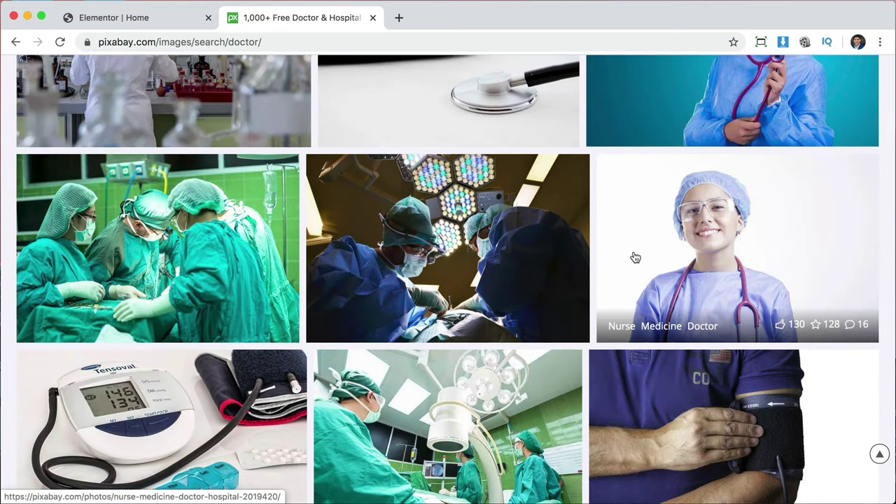
{"action": "scroll", "coordinate": [632, 256], "scroll_direction": "up", "scroll_amount": 6}
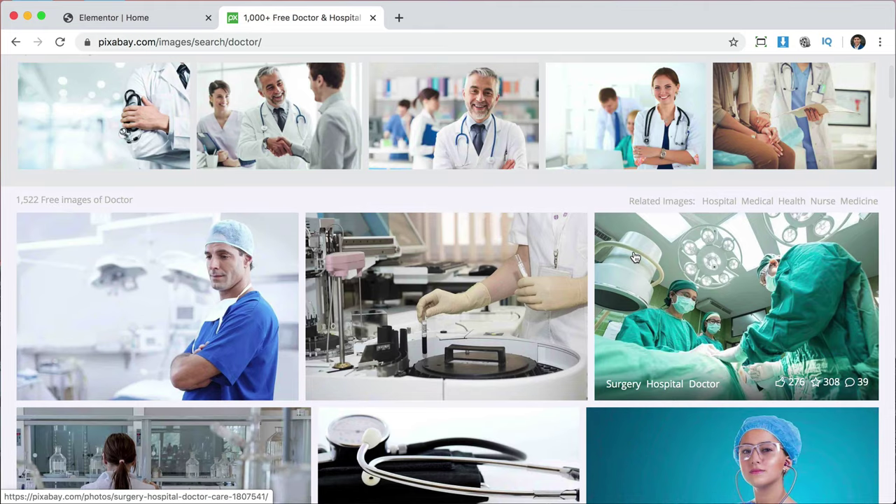
{"action": "scroll", "coordinate": [635, 257], "scroll_direction": "up", "scroll_amount": 3}
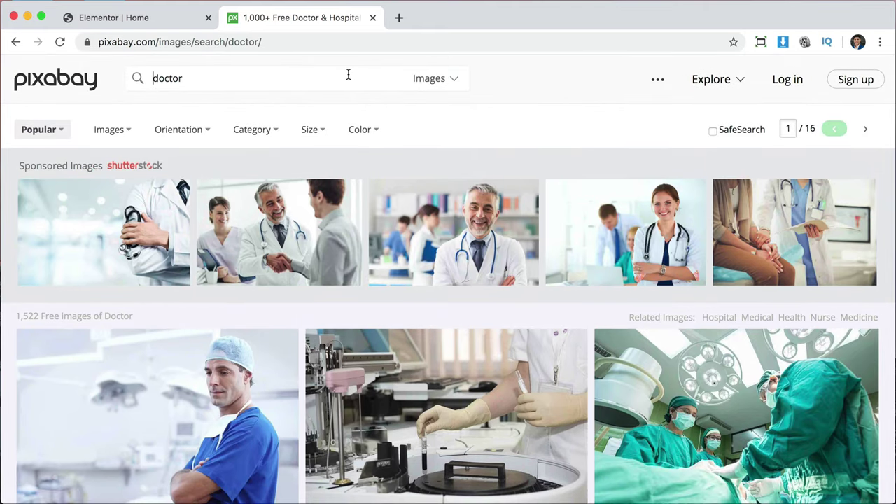
Search for beach images again and browse the results.
{"action": "triple_click", "coordinate": [348, 74]}
{"action": "type", "text": "beach"}
{"action": "key", "text": "Return"}
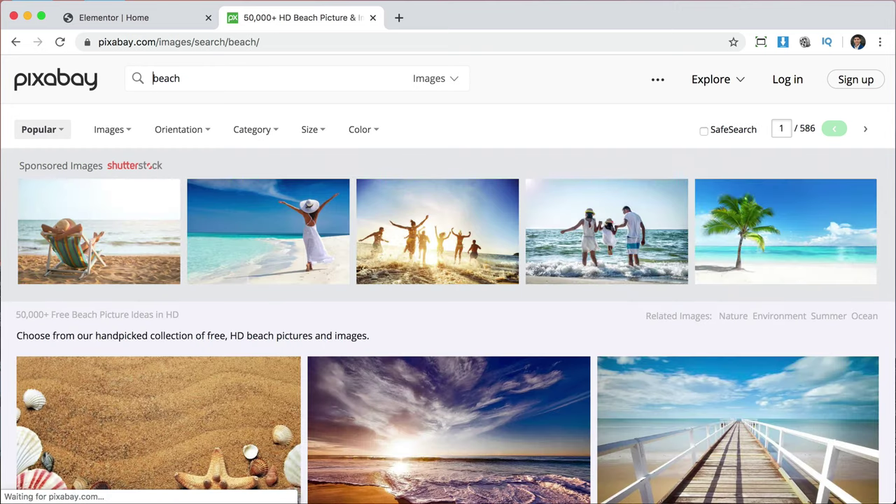
{"action": "scroll", "coordinate": [740, 303], "scroll_direction": "down", "scroll_amount": 10}
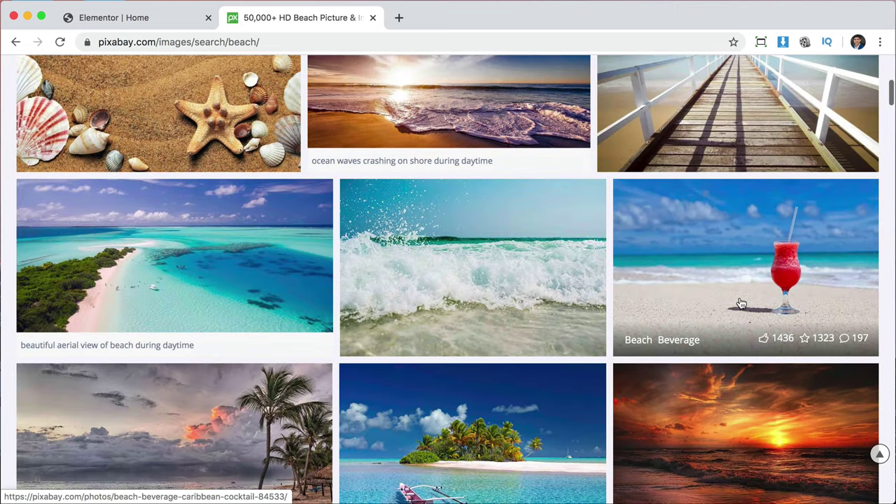
{"action": "scroll", "coordinate": [740, 302], "scroll_direction": "down", "scroll_amount": 2}
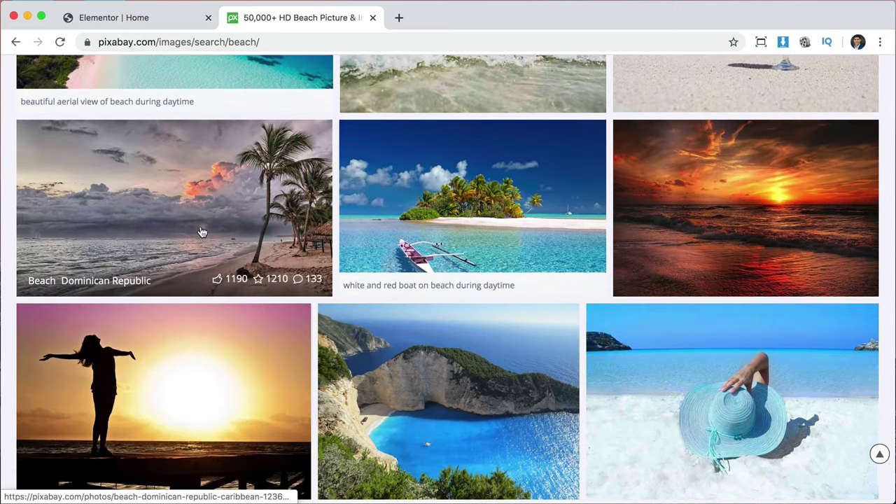
Download the Dominican Republic beach photo at 1920×1079 after passing the reCAPTCHA.
{"action": "left_click", "coordinate": [198, 225]}
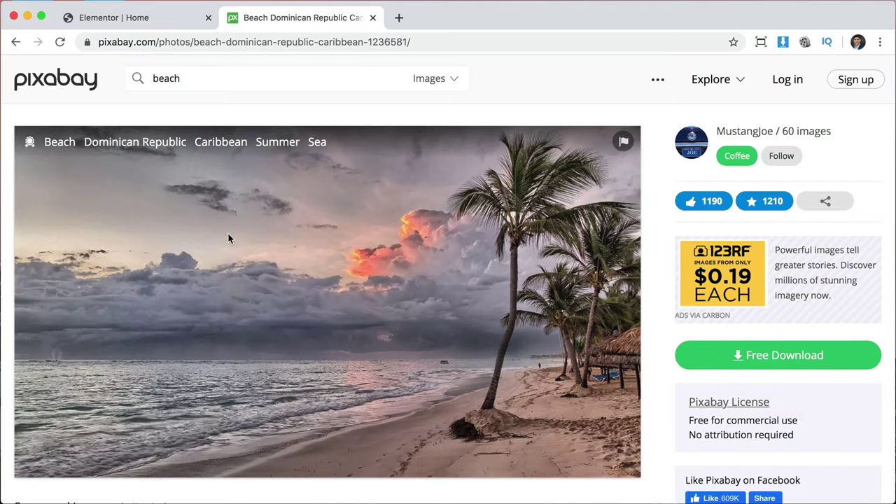
{"action": "scroll", "coordinate": [373, 340], "scroll_direction": "down", "scroll_amount": 1}
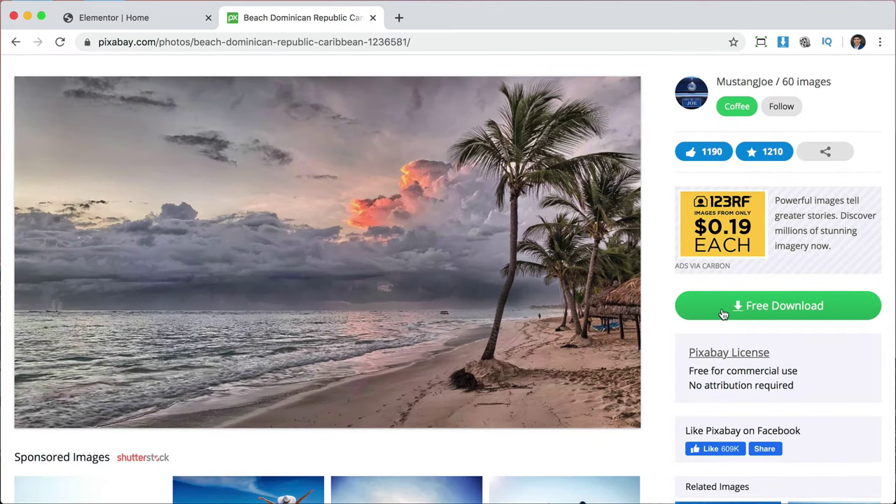
{"action": "left_click", "coordinate": [767, 312]}
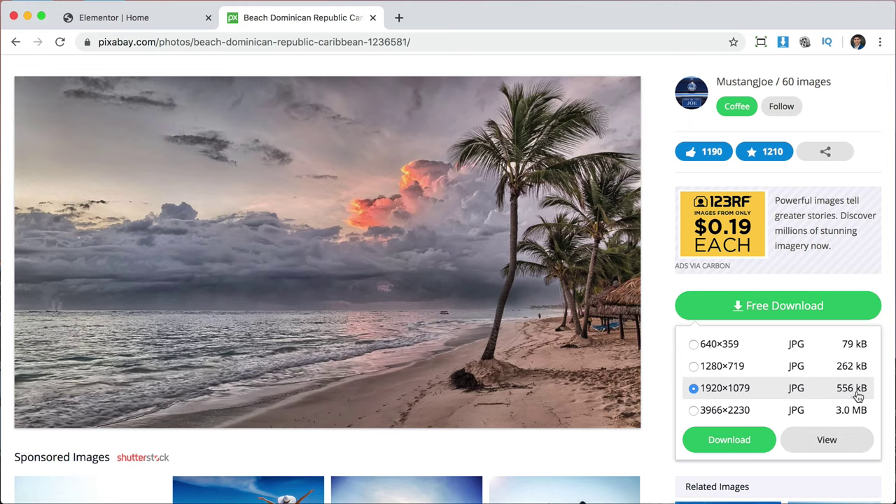
{"action": "left_click", "coordinate": [722, 447]}
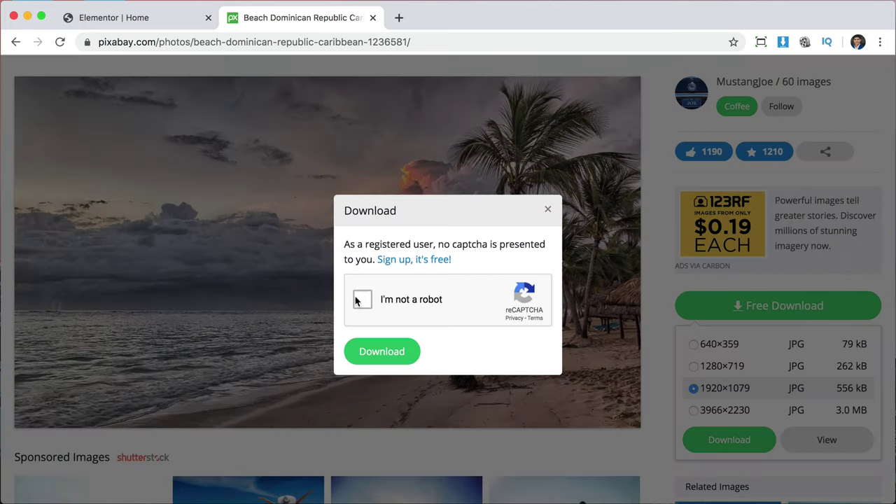
{"action": "left_click", "coordinate": [365, 300]}
{"action": "left_click", "coordinate": [378, 352]}
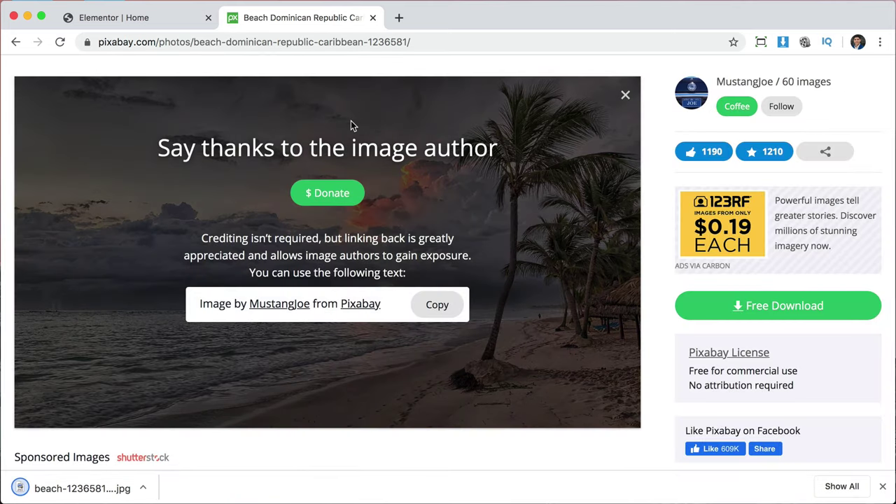
Return to the Pixabay beach search results.
{"action": "scroll", "coordinate": [351, 120], "scroll_direction": "up", "scroll_amount": 1}
{"action": "left_click", "coordinate": [309, 82]}
{"action": "key", "text": "Return"}
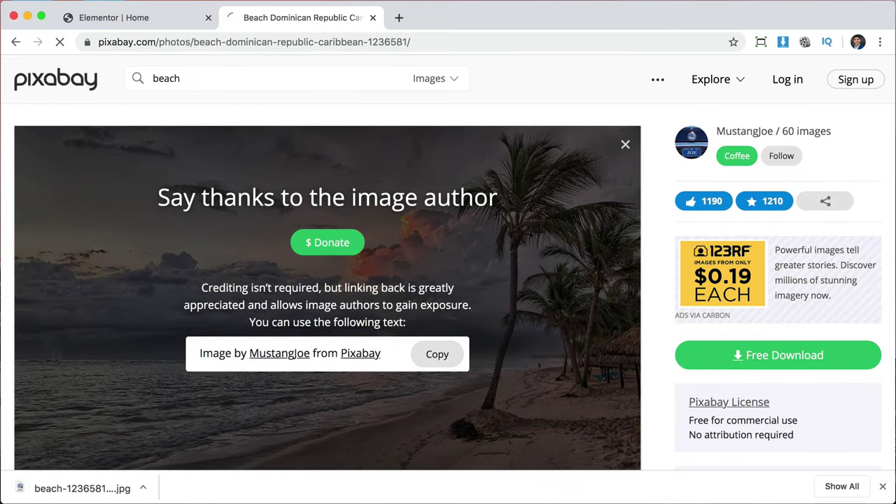
Download the Landscape Beach low-tide photo from Pixabay's beach results for free.
{"action": "scroll", "coordinate": [554, 288], "scroll_direction": "down", "scroll_amount": 10}
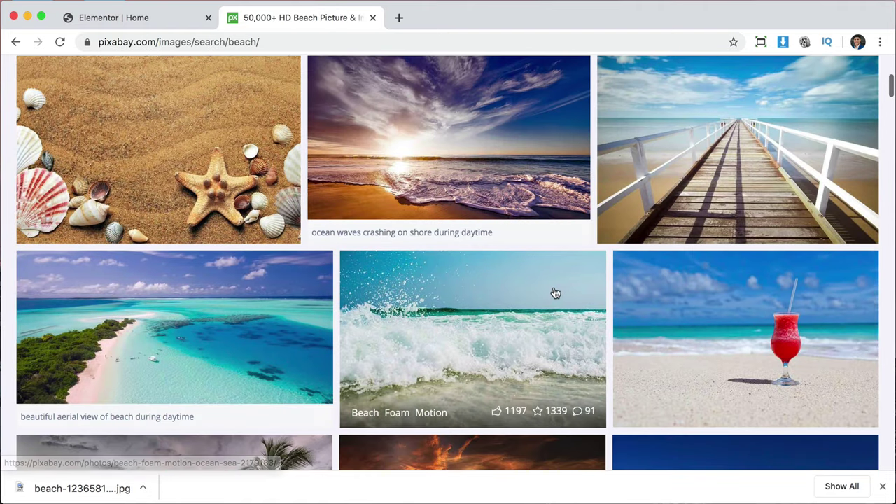
{"action": "scroll", "coordinate": [554, 293], "scroll_direction": "down", "scroll_amount": 4}
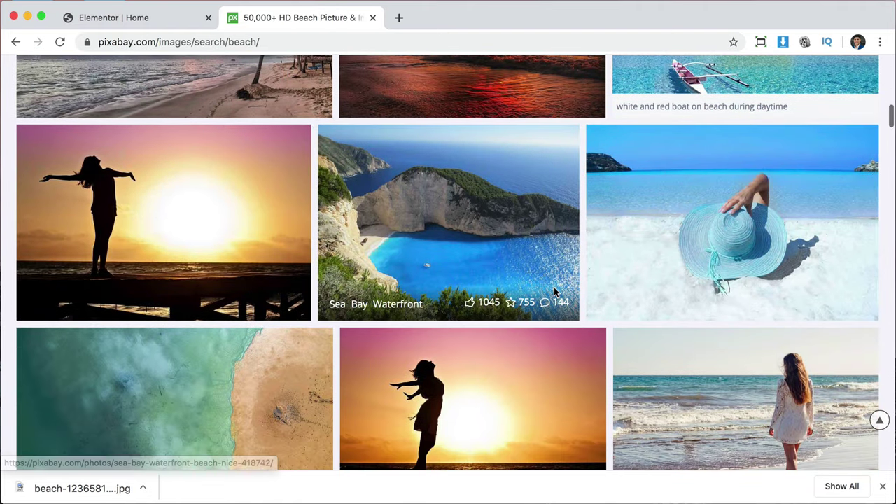
{"action": "scroll", "coordinate": [554, 293], "scroll_direction": "down", "scroll_amount": 3}
{"action": "scroll", "coordinate": [554, 293], "scroll_direction": "down", "scroll_amount": 4}
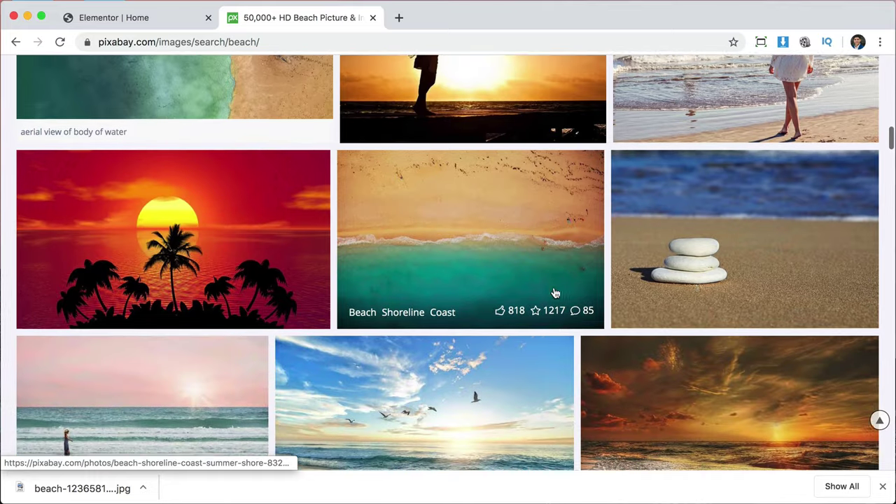
{"action": "scroll", "coordinate": [553, 293], "scroll_direction": "down", "scroll_amount": 4}
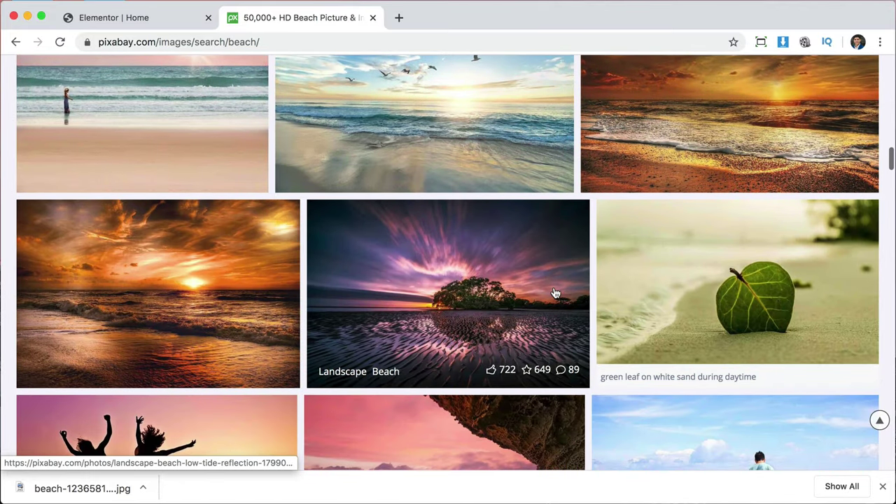
{"action": "left_click", "coordinate": [554, 293]}
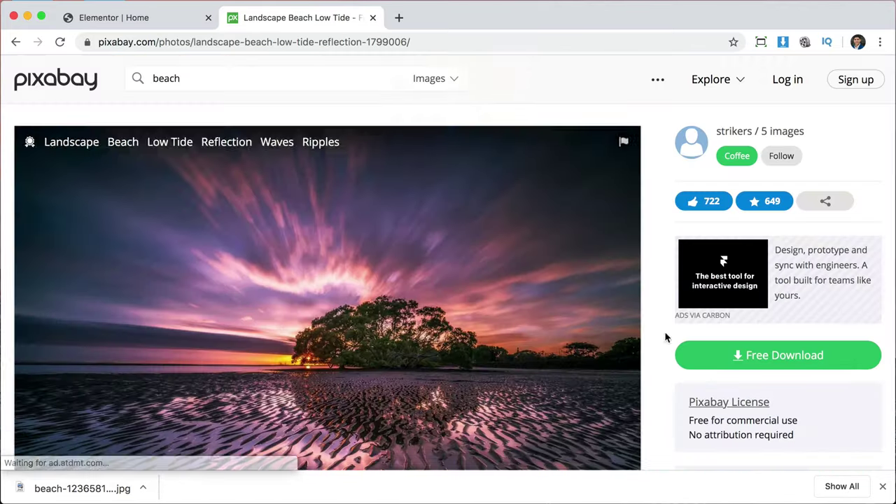
{"action": "left_click", "coordinate": [701, 352]}
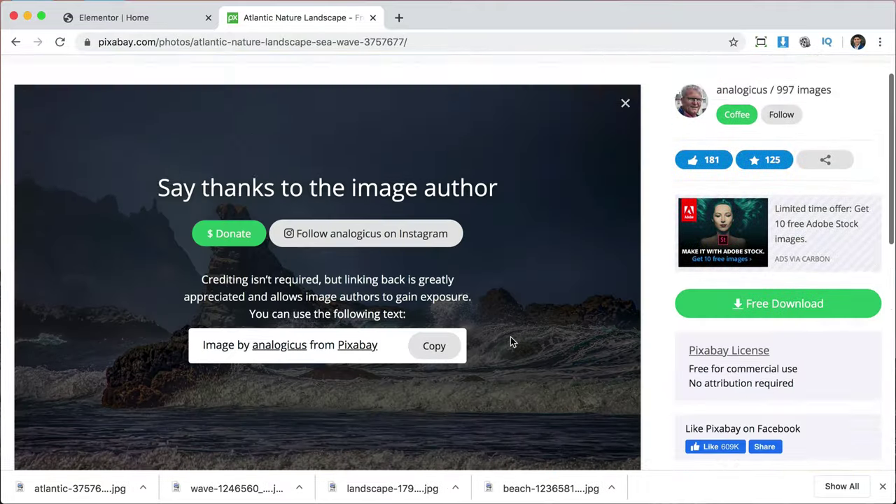
Dismiss the finished-downloads bar and return to the Elementor homepage editor.
{"action": "scroll", "coordinate": [510, 338], "scroll_direction": "down", "scroll_amount": 1}
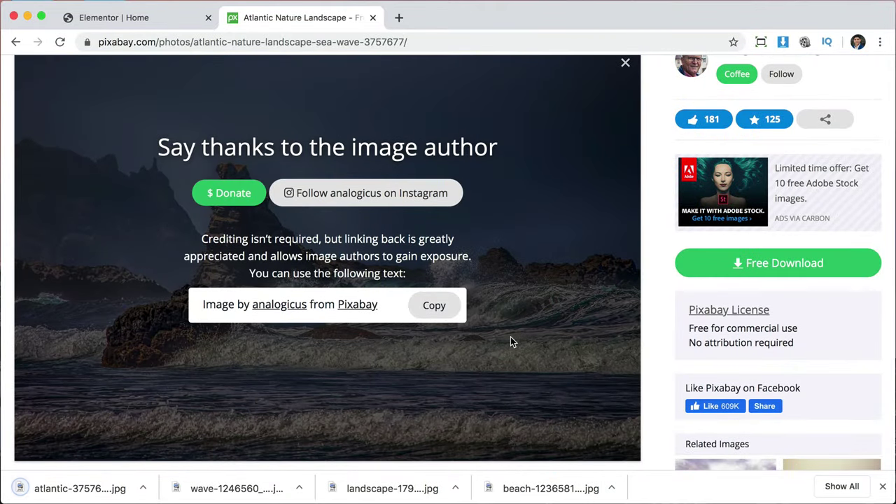
{"action": "scroll", "coordinate": [510, 339], "scroll_direction": "up", "scroll_amount": 1}
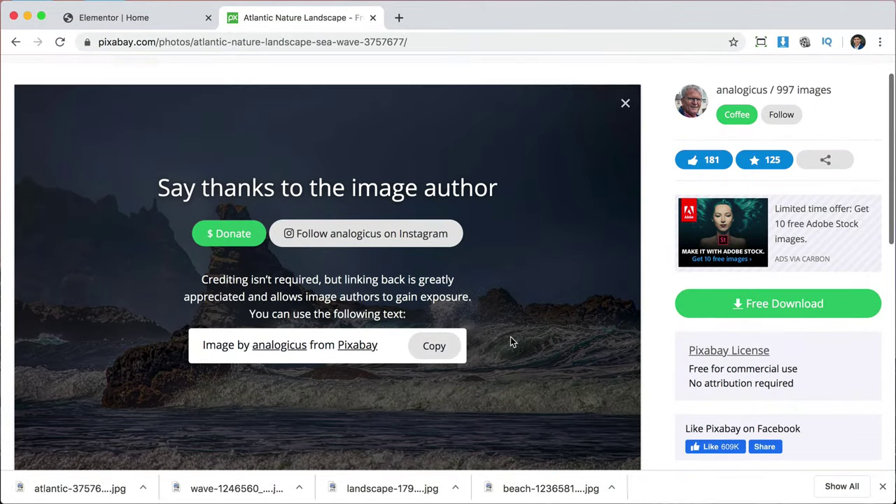
{"action": "scroll", "coordinate": [510, 338], "scroll_direction": "down", "scroll_amount": 1}
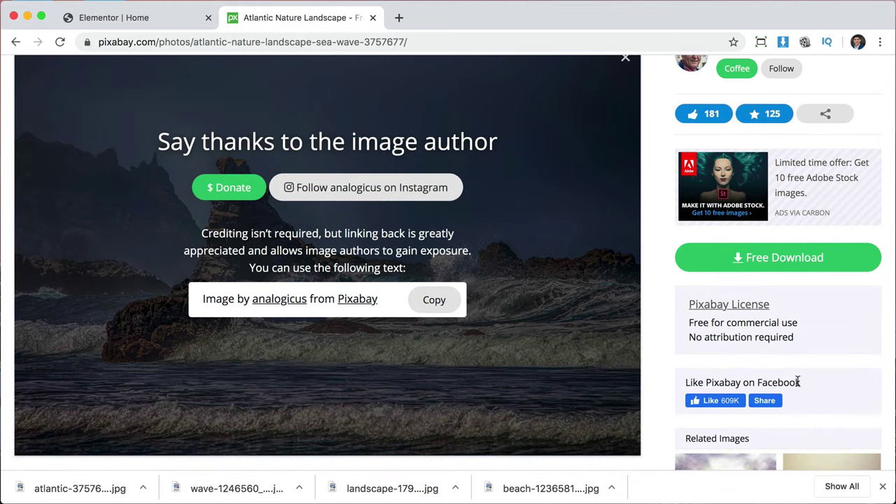
{"action": "left_click", "coordinate": [882, 485]}
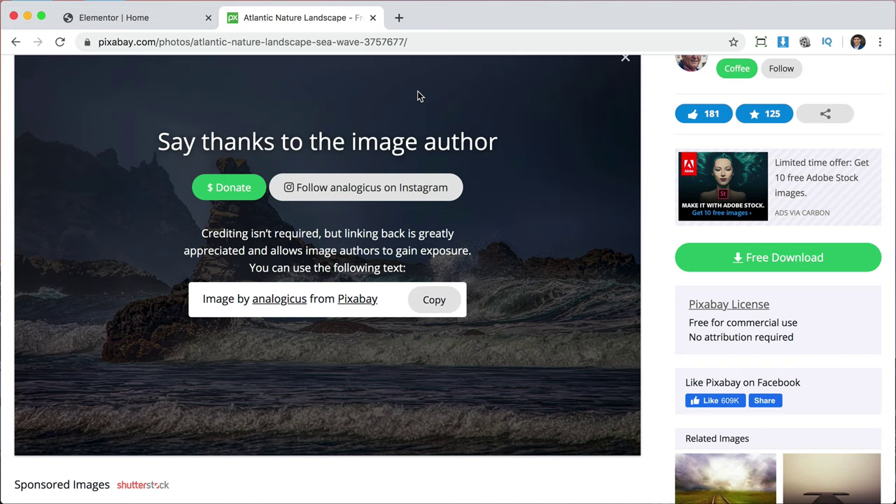
{"action": "key", "text": "ctrl+shift+Tab"}
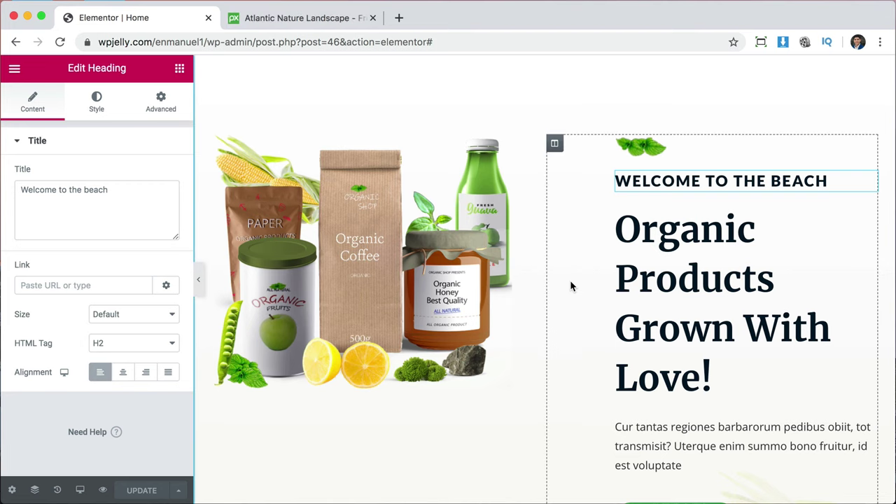
Review the homepage preview down to Best Selling Products, then go to the Unsplash beach photos.
{"action": "scroll", "coordinate": [654, 319], "scroll_direction": "up", "scroll_amount": 2}
{"action": "scroll", "coordinate": [542, 306], "scroll_direction": "down", "scroll_amount": 8}
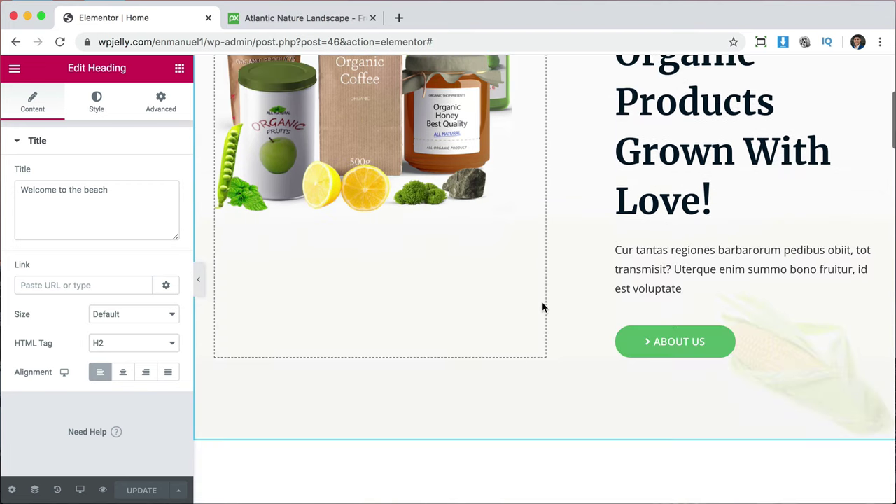
{"action": "scroll", "coordinate": [542, 306], "scroll_direction": "down", "scroll_amount": 3}
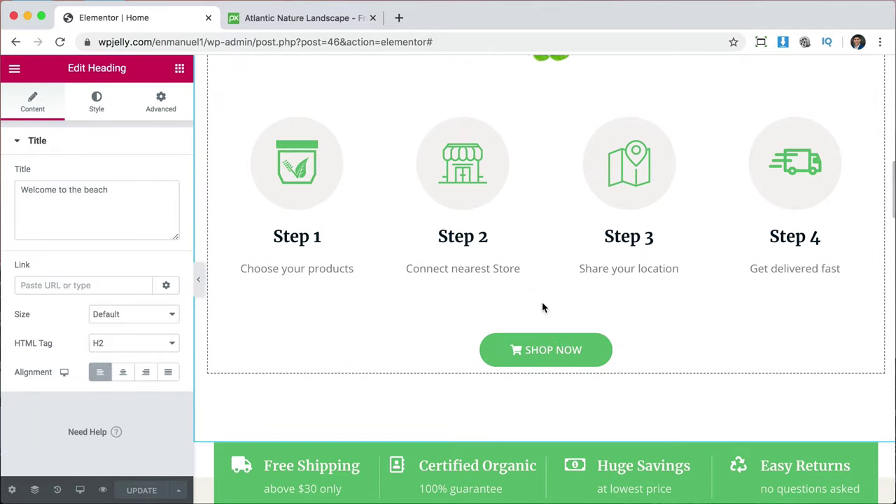
{"action": "scroll", "coordinate": [542, 306], "scroll_direction": "up", "scroll_amount": 1}
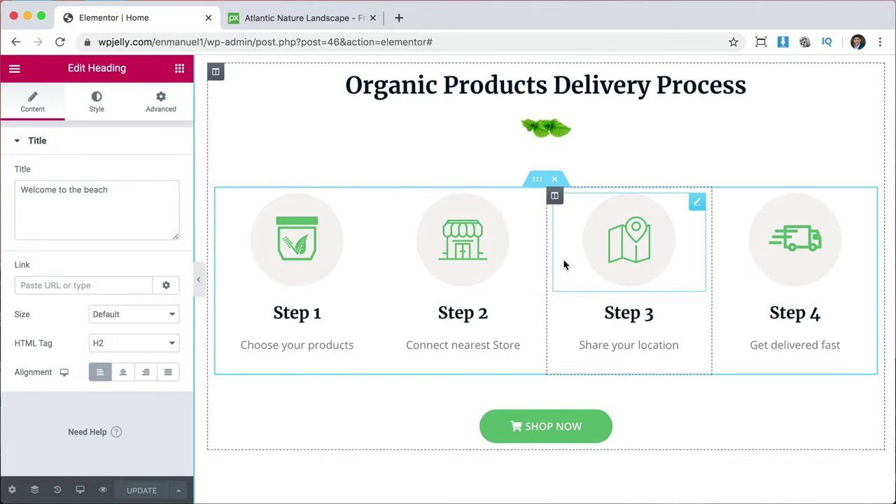
{"action": "scroll", "coordinate": [813, 361], "scroll_direction": "down", "scroll_amount": 5}
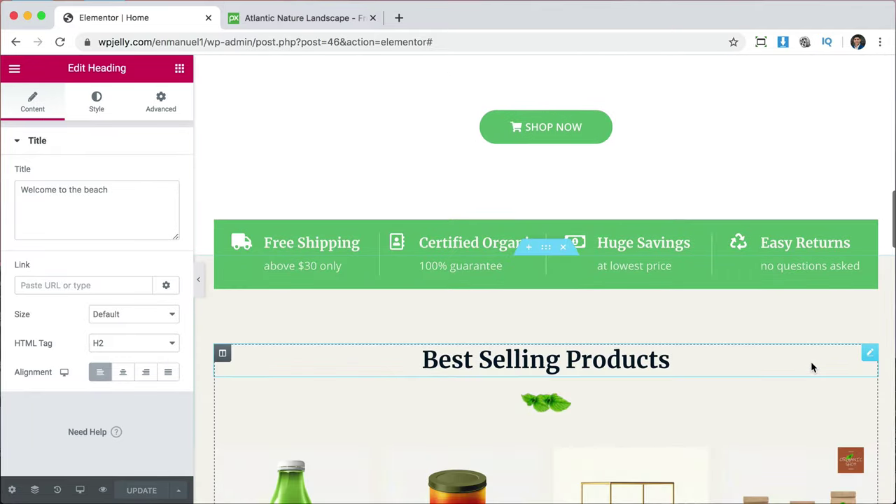
{"action": "scroll", "coordinate": [564, 404], "scroll_direction": "down", "scroll_amount": 4}
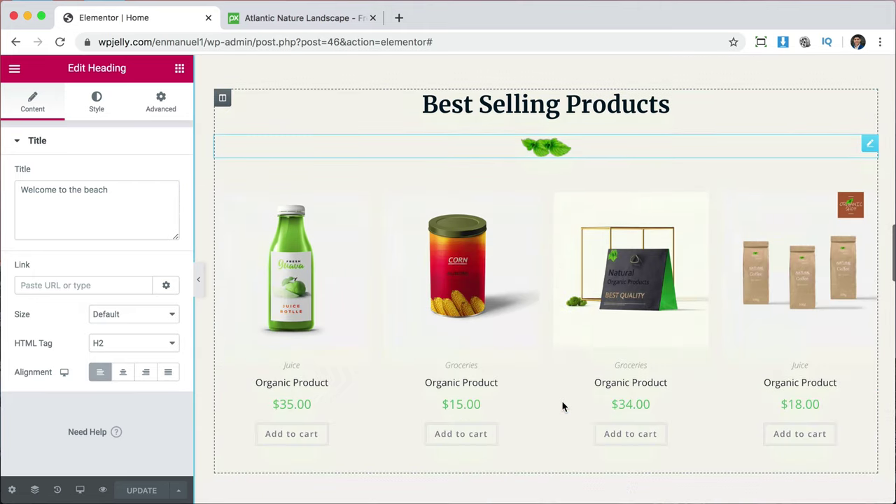
{"action": "scroll", "coordinate": [563, 406], "scroll_direction": "down", "scroll_amount": 3}
{"action": "scroll", "coordinate": [563, 406], "scroll_direction": "up", "scroll_amount": 12}
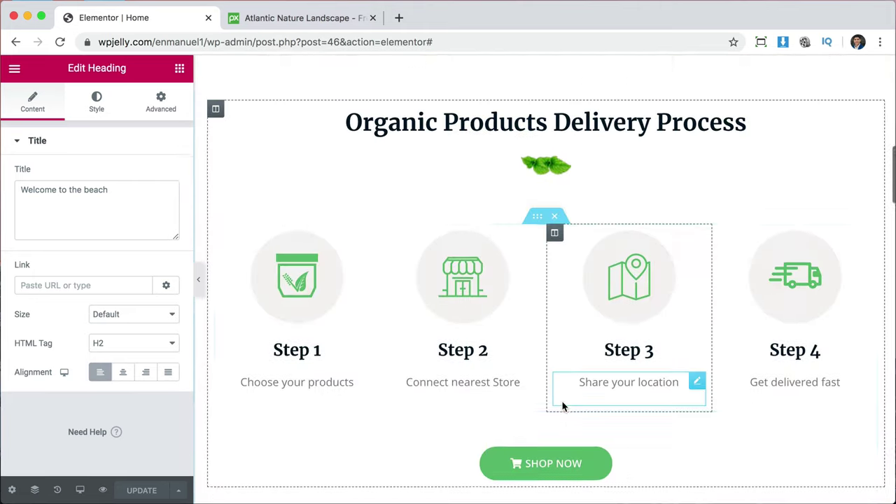
{"action": "scroll", "coordinate": [563, 406], "scroll_direction": "up", "scroll_amount": 3}
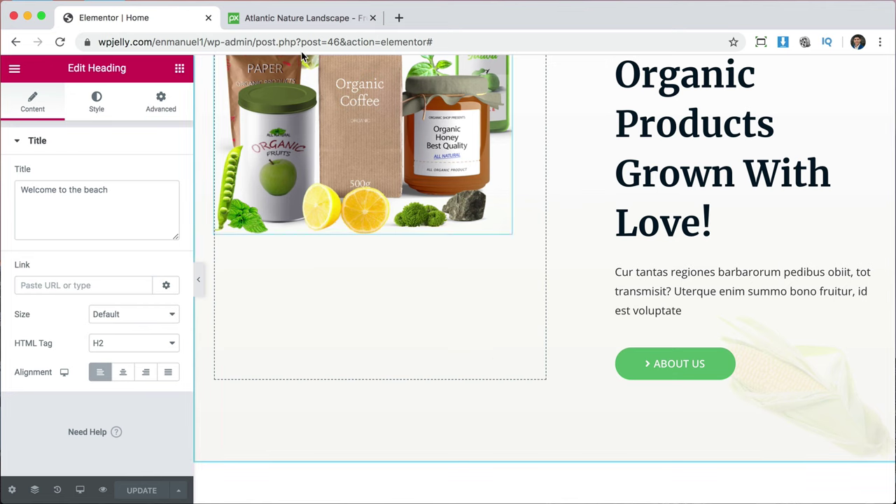
{"action": "left_click", "coordinate": [306, 21]}
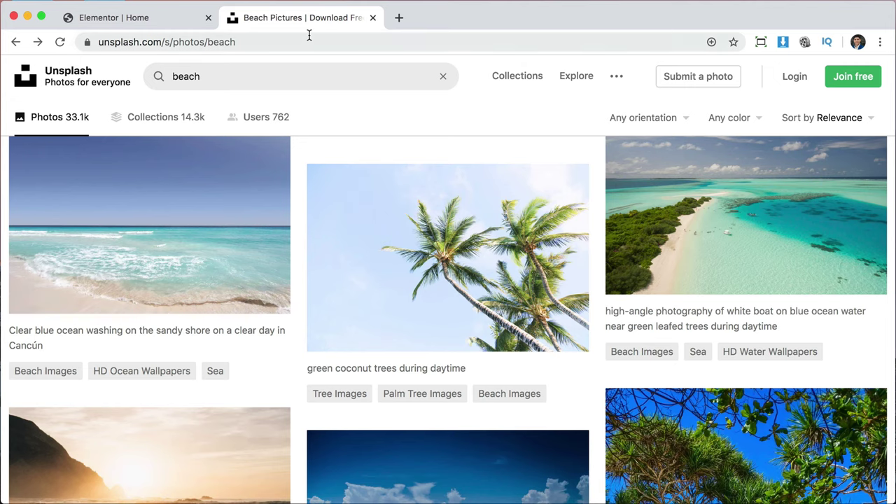
Replace the Unsplash address with logomakr.com and load the LogoMakr site.
{"action": "left_click", "coordinate": [309, 35]}
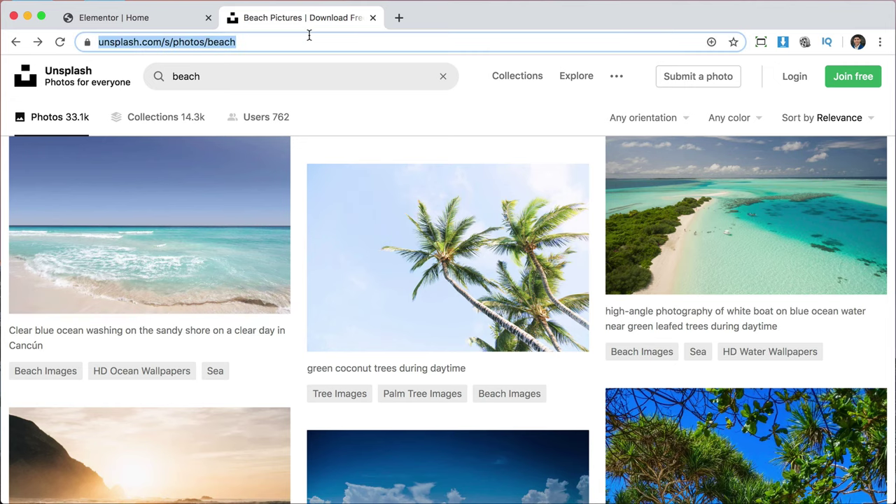
{"action": "type", "text": "logomakr.com"}
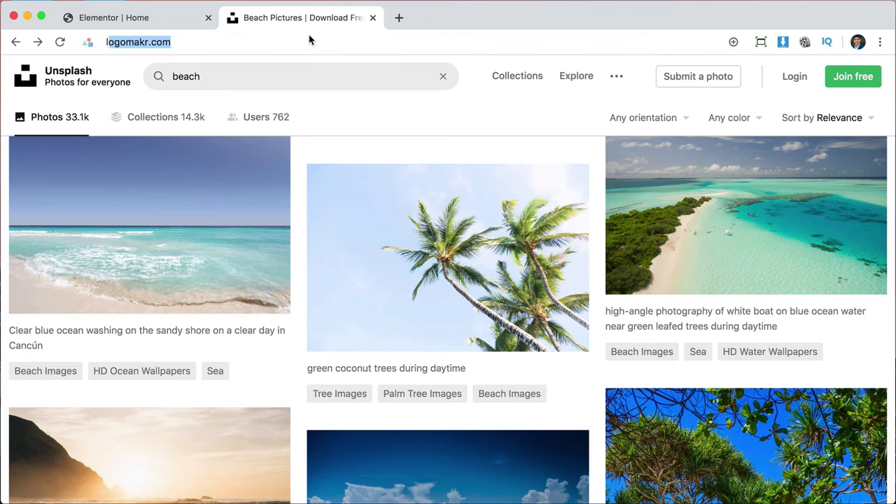
{"action": "key", "text": "Return"}
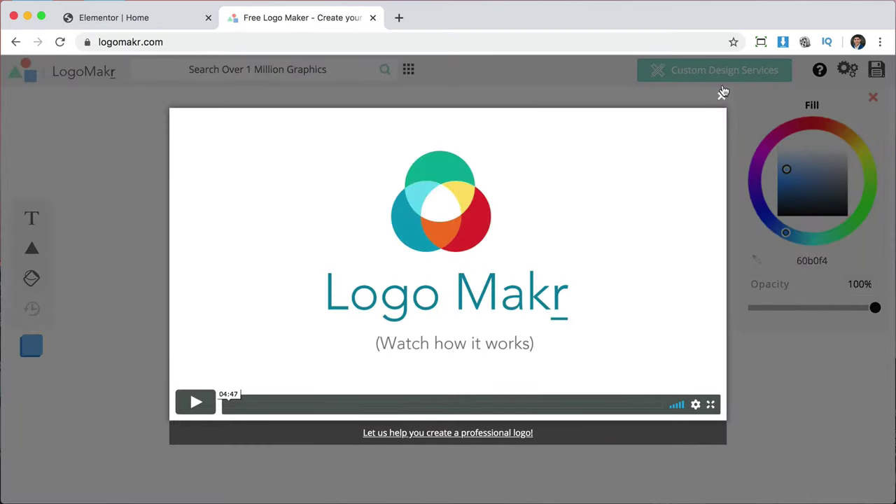
Dismiss LogoMakr's intro video and tour, then search the icon library for 'beach'.
{"action": "left_click", "coordinate": [722, 96]}
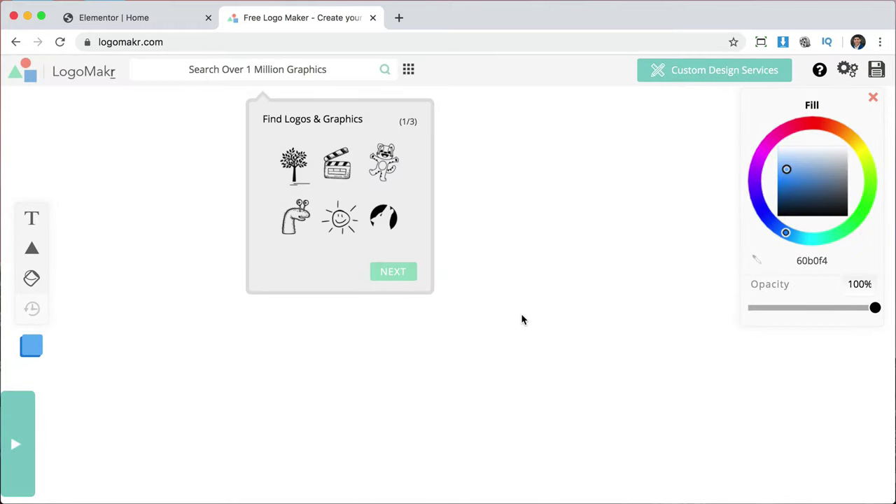
{"action": "left_click", "coordinate": [404, 276]}
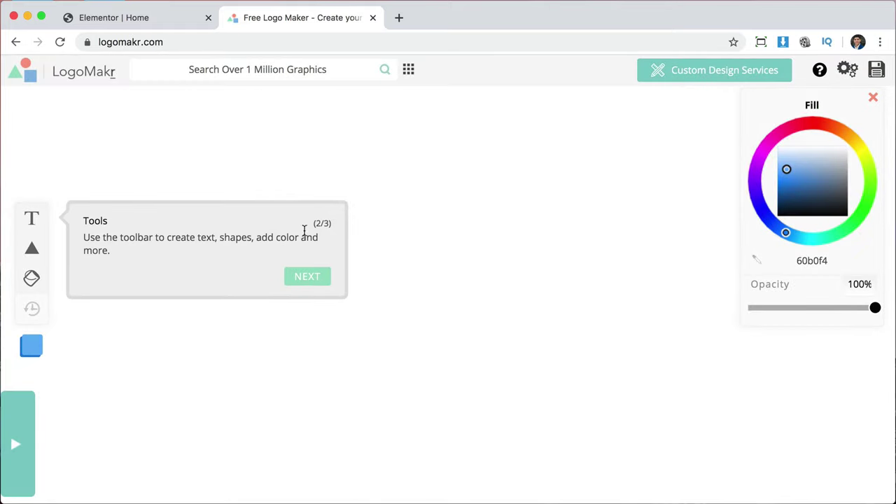
{"action": "left_click", "coordinate": [266, 66]}
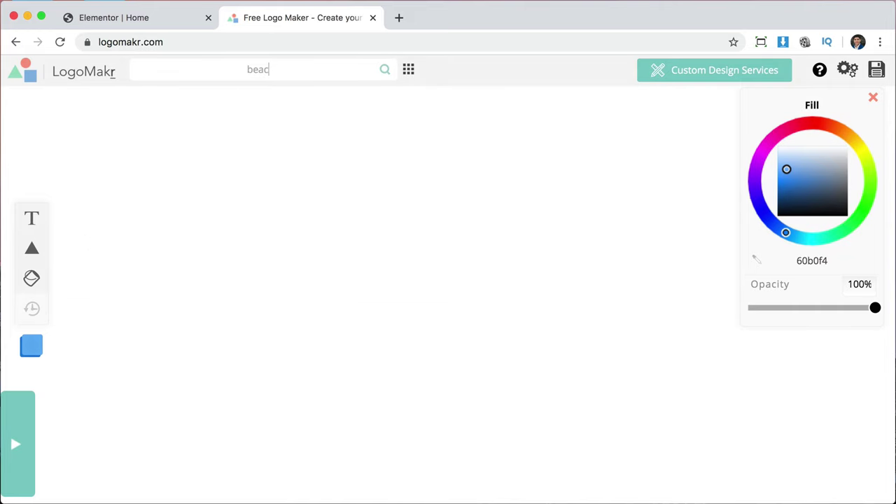
{"action": "type", "text": "beach"}
{"action": "key", "text": "Return"}
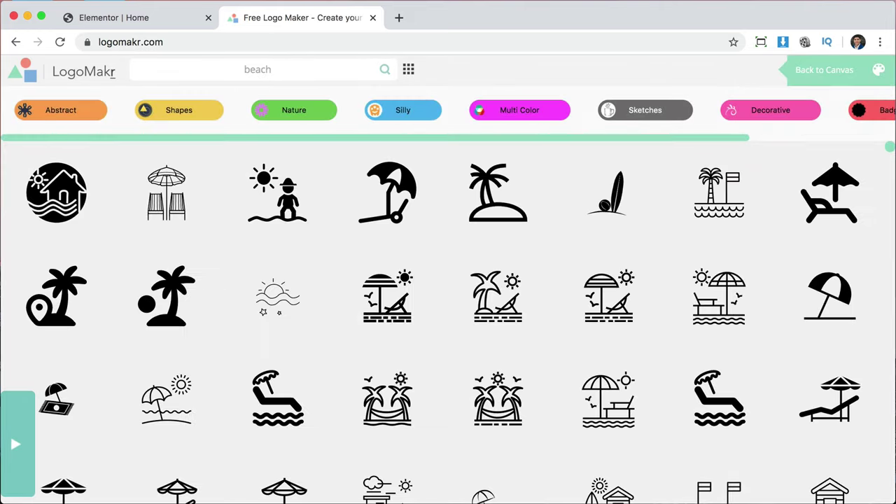
Search for 'flower', start a 'ca' search, and scroll the icon results.
{"action": "double_click", "coordinate": [258, 68]}
{"action": "type", "text": "fl"}
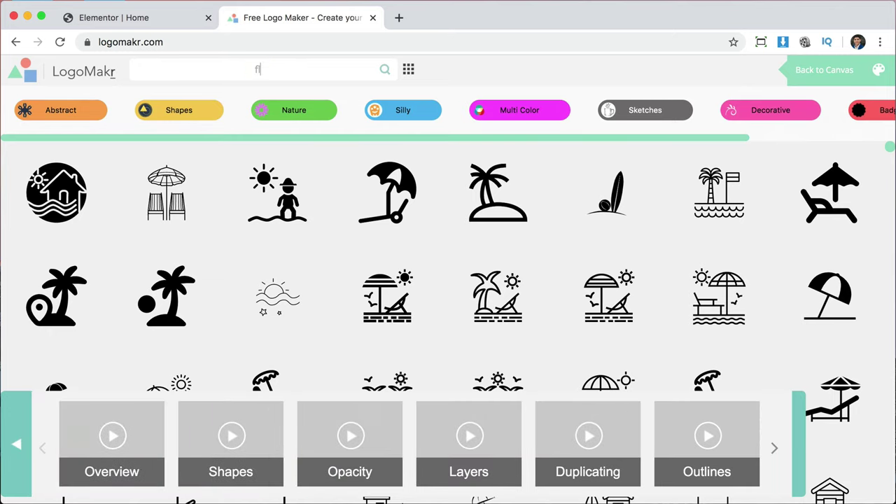
{"action": "type", "text": "ower"}
{"action": "key", "text": "Return"}
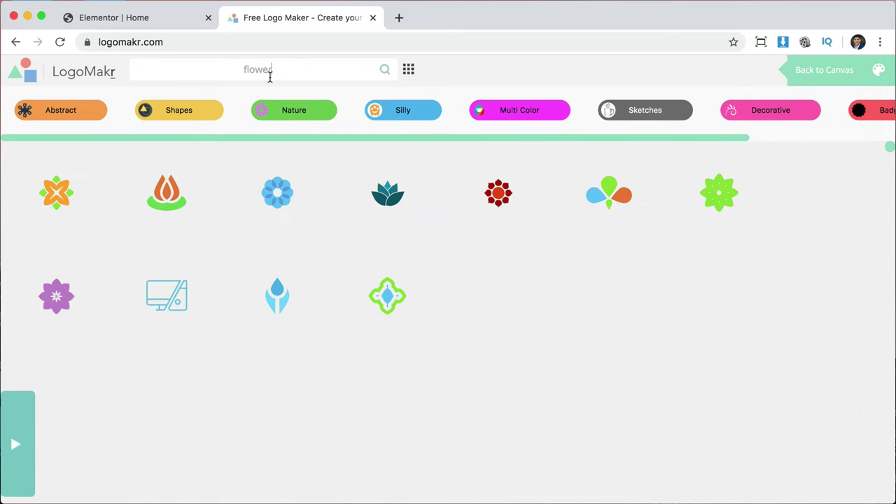
{"action": "double_click", "coordinate": [327, 68]}
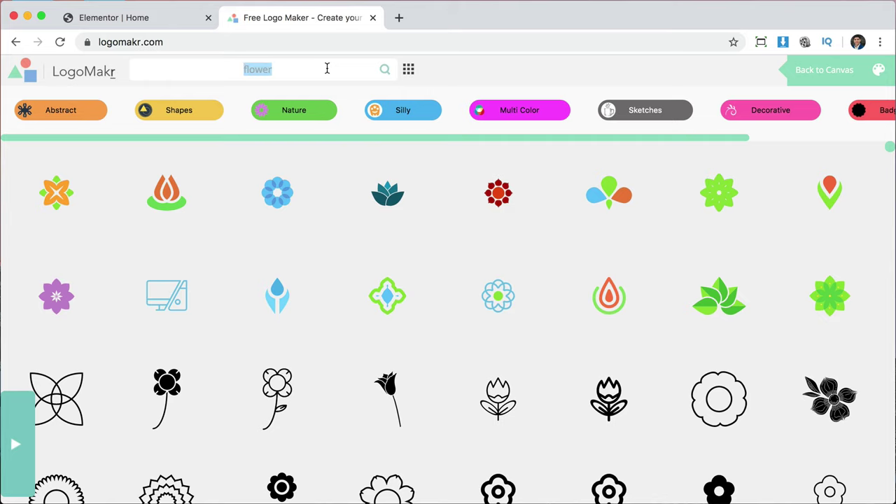
{"action": "type", "text": "car"}
{"action": "scroll", "coordinate": [476, 379], "scroll_direction": "down", "scroll_amount": 3}
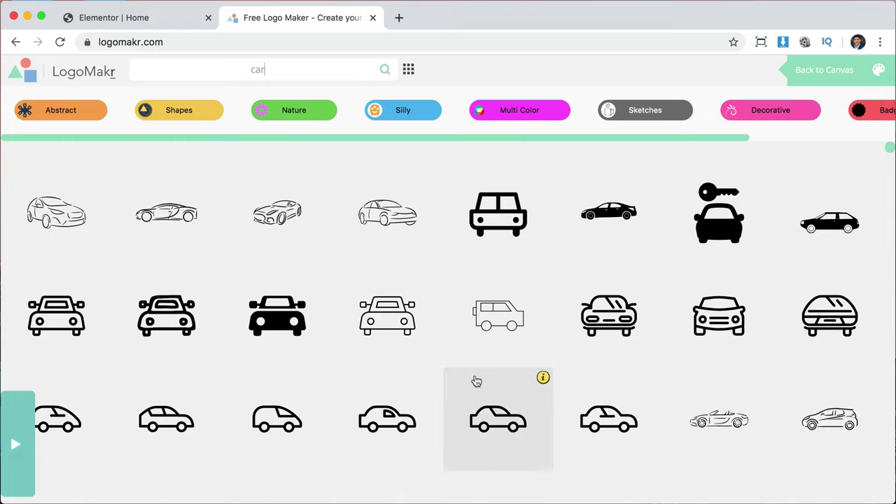
{"action": "scroll", "coordinate": [473, 380], "scroll_direction": "up", "scroll_amount": 4}
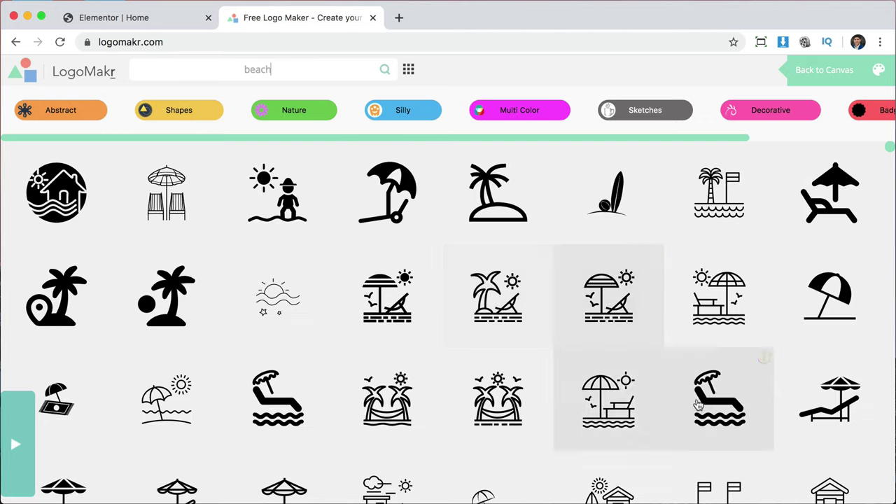
{"action": "scroll", "coordinate": [708, 413], "scroll_direction": "down", "scroll_amount": 5}
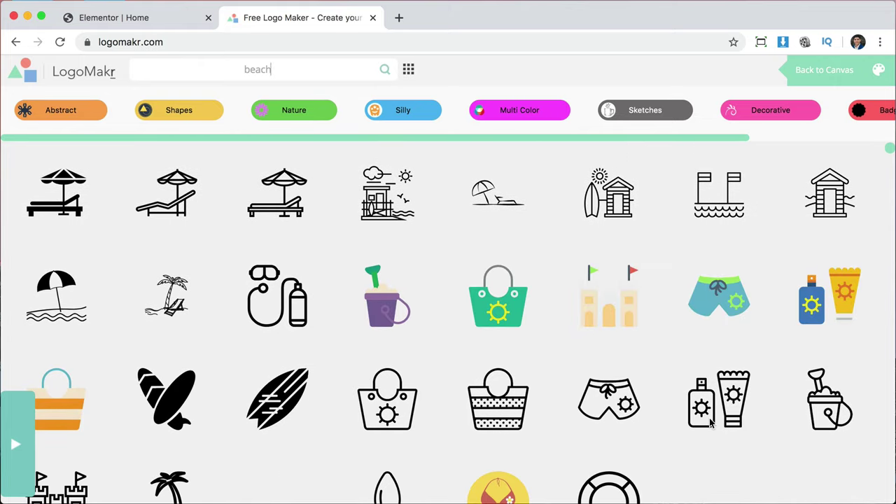
{"action": "scroll", "coordinate": [408, 360], "scroll_direction": "up", "scroll_amount": 3}
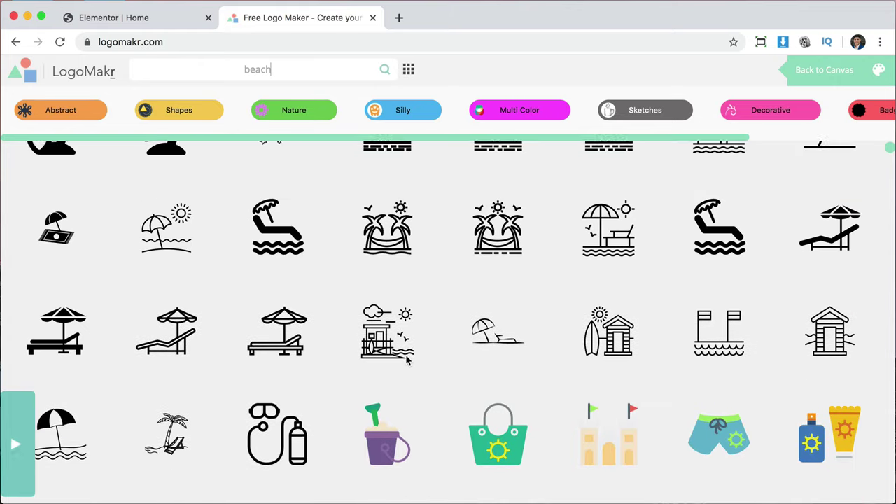
Add the sun lounger with umbrella icon and colour it yellow ffbb00 on the Fill hue ring.
{"action": "left_click", "coordinate": [59, 328]}
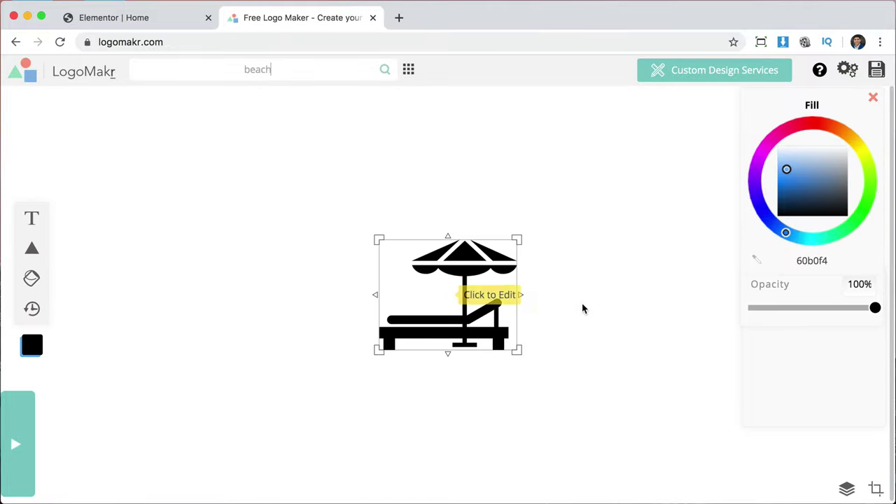
{"action": "left_click_drag", "start_coordinate": [585, 405], "coordinate": [329, 207]}
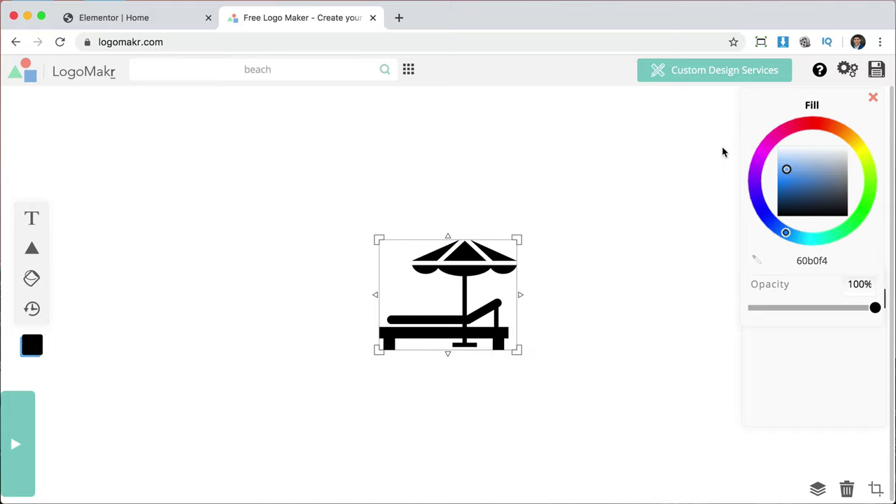
{"action": "left_click", "coordinate": [844, 133]}
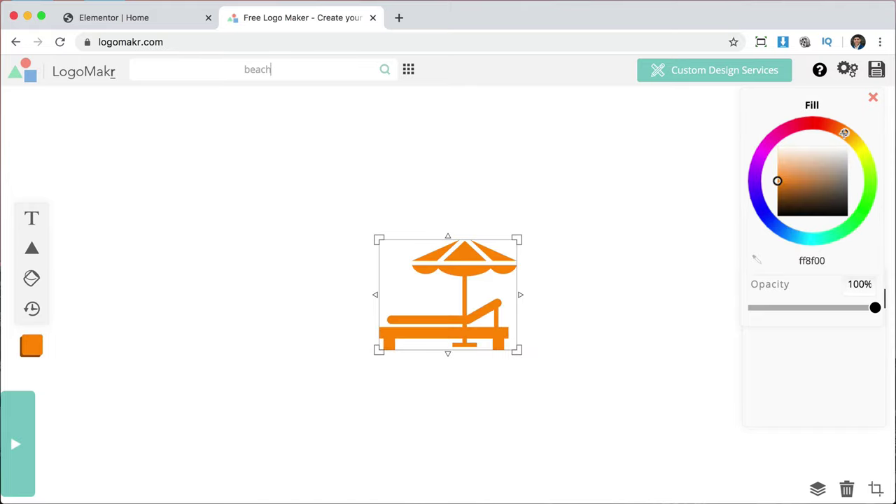
{"action": "left_click_drag", "start_coordinate": [845, 133], "coordinate": [861, 128]}
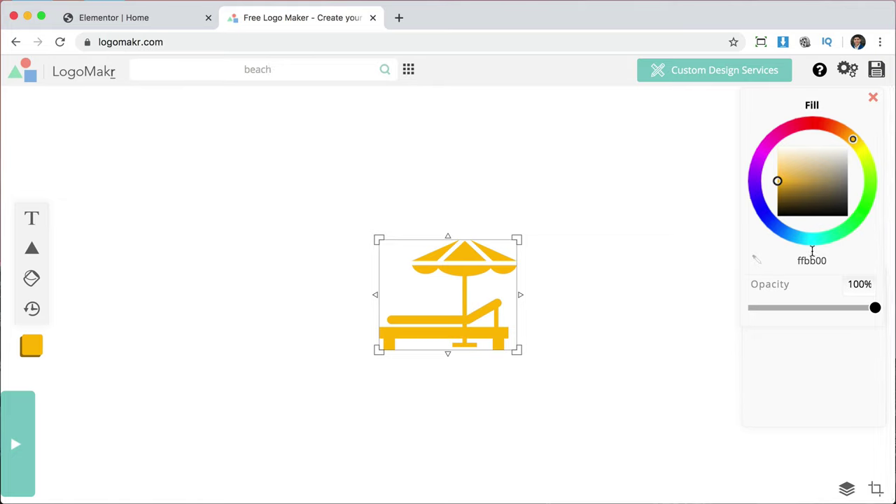
{"action": "left_click_drag", "start_coordinate": [795, 261], "coordinate": [824, 260]}
{"action": "key", "text": "super+c"}
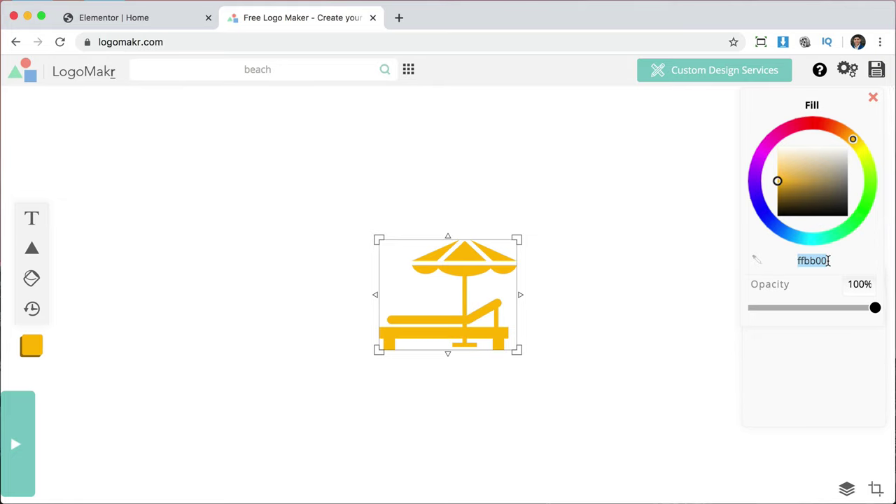
Reselect and deselect the lounger icon on the canvas, leaving it deselected.
{"action": "left_click", "coordinate": [595, 346]}
{"action": "left_click", "coordinate": [437, 278]}
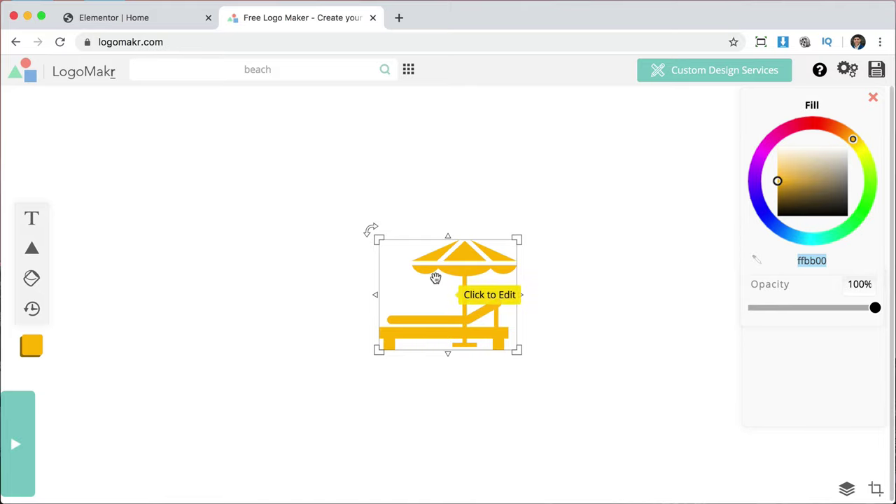
{"action": "left_click", "coordinate": [607, 340]}
{"action": "left_click", "coordinate": [456, 252]}
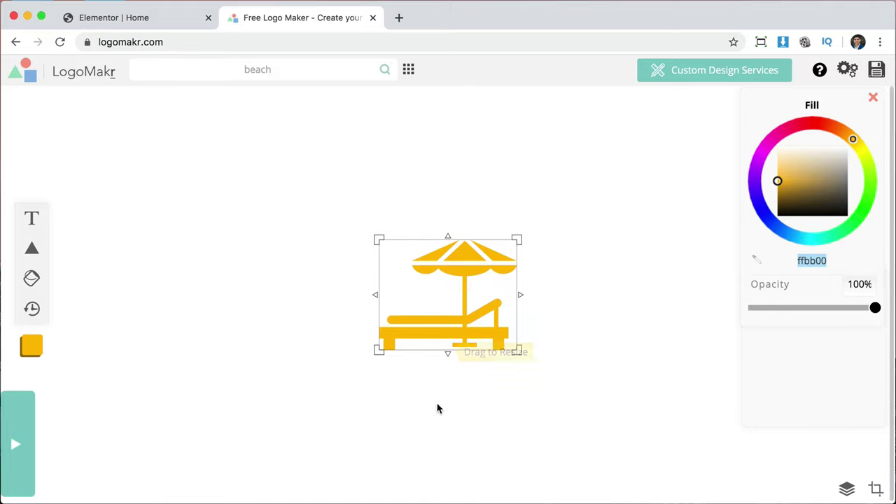
{"action": "left_click", "coordinate": [599, 343]}
{"action": "left_click_drag", "start_coordinate": [584, 386], "coordinate": [460, 226]}
{"action": "left_click", "coordinate": [626, 304]}
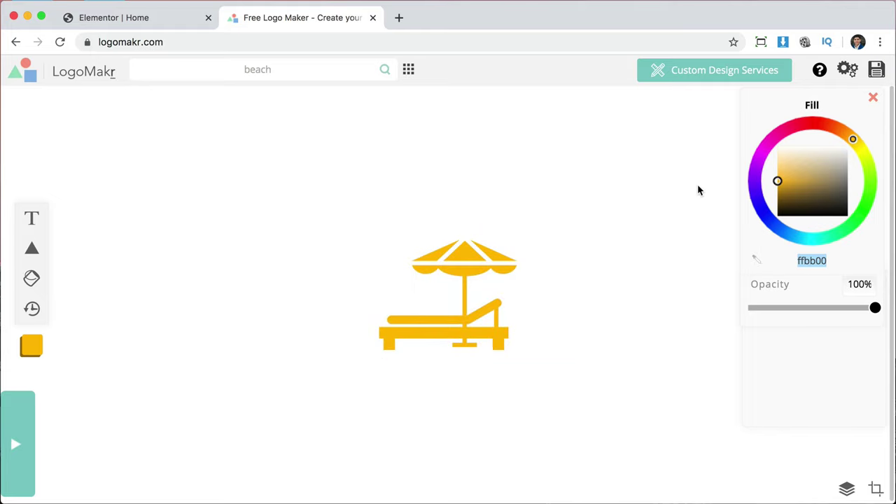
Download the yellow lounger logo as a free low-resolution PNG and rerun the beach search.
{"action": "left_click", "coordinate": [877, 70]}
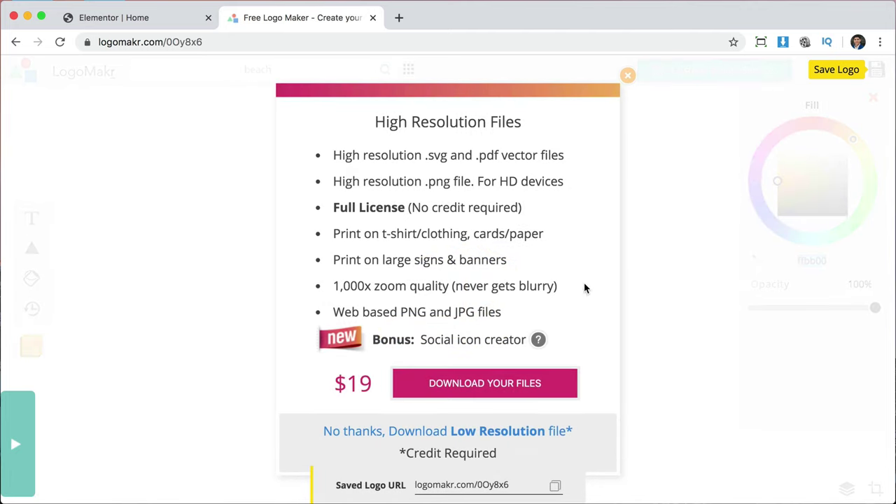
{"action": "left_click", "coordinate": [390, 432]}
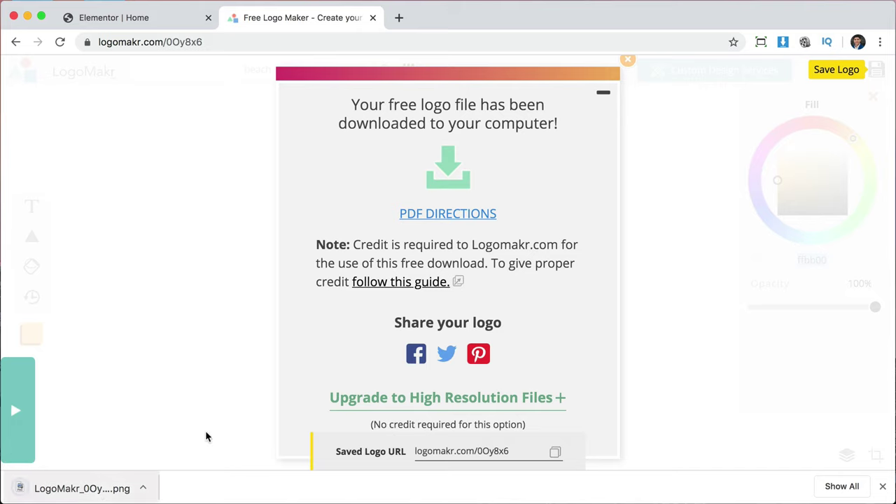
{"action": "left_click", "coordinate": [630, 62]}
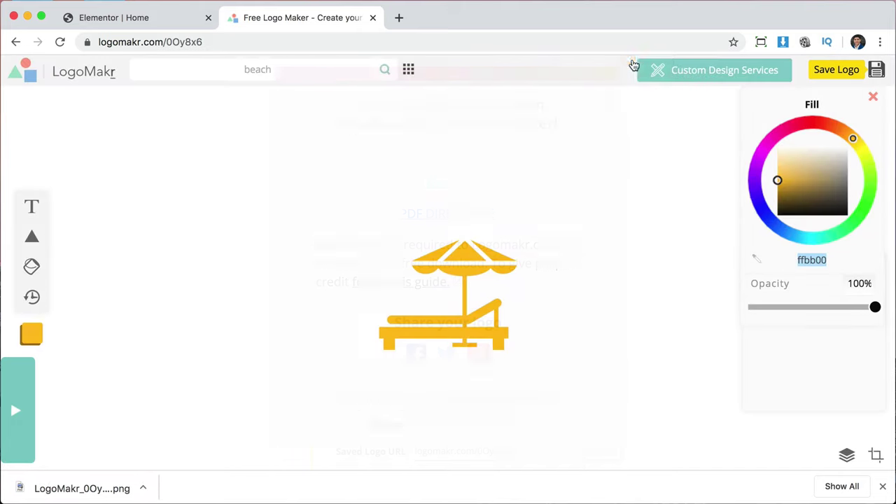
{"action": "key", "text": "Return"}
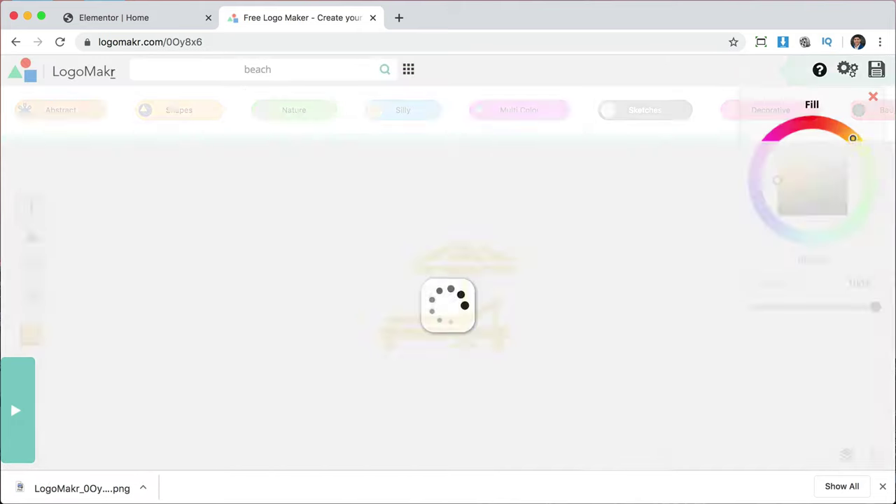
Add the surfboards icon, delete the lounger, and move the surfboards to the canvas centre.
{"action": "scroll", "coordinate": [563, 346], "scroll_direction": "down", "scroll_amount": 10}
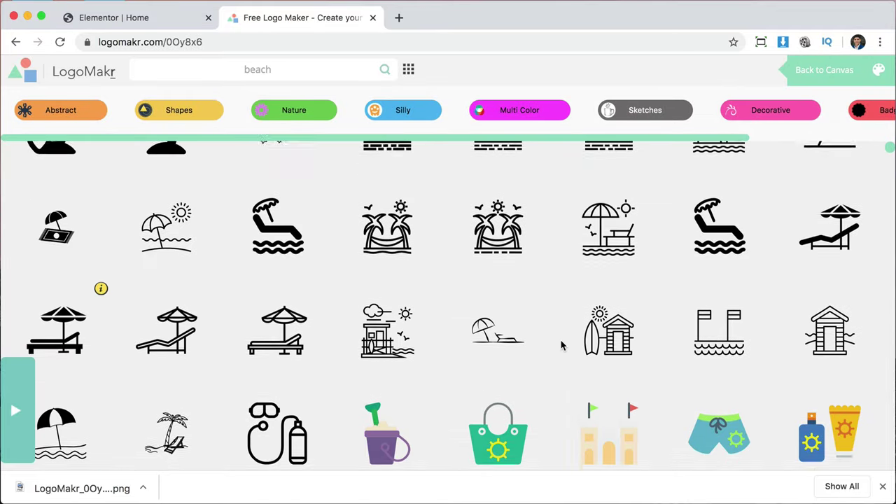
{"action": "scroll", "coordinate": [560, 344], "scroll_direction": "down", "scroll_amount": 1}
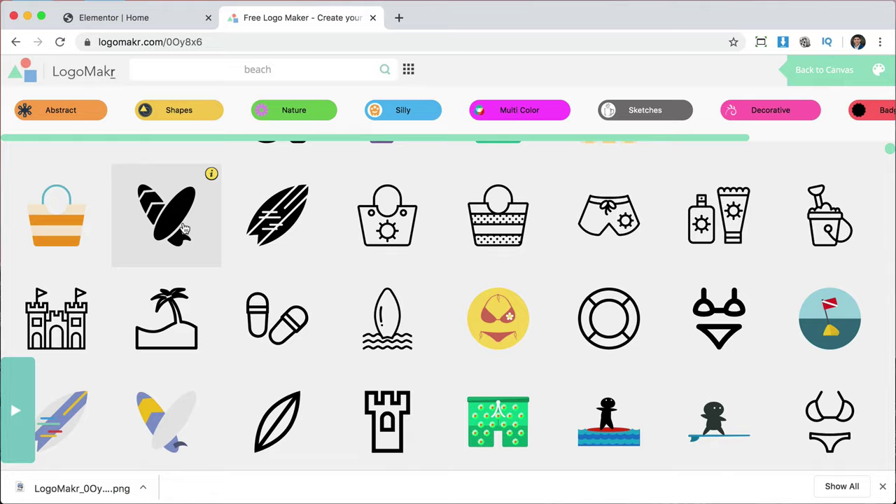
{"action": "left_click", "coordinate": [184, 229]}
{"action": "left_click_drag", "start_coordinate": [441, 278], "coordinate": [245, 278]}
{"action": "left_click", "coordinate": [476, 303]}
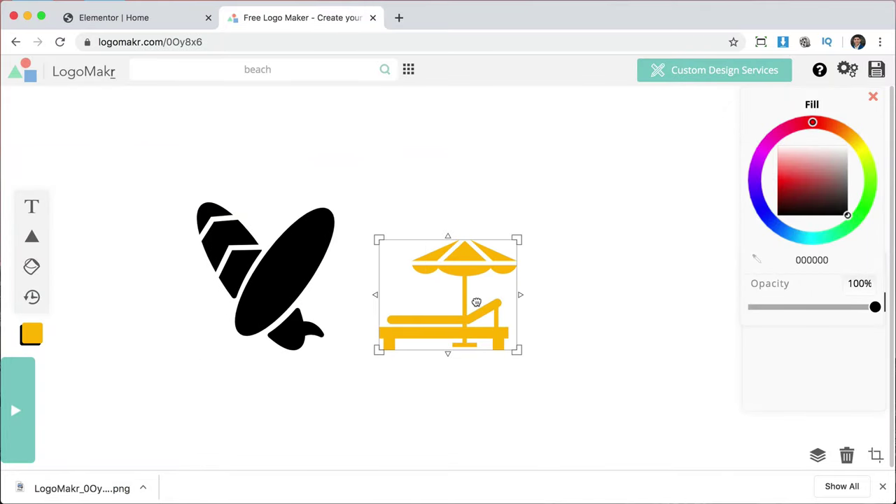
{"action": "key", "text": "BackSpace"}
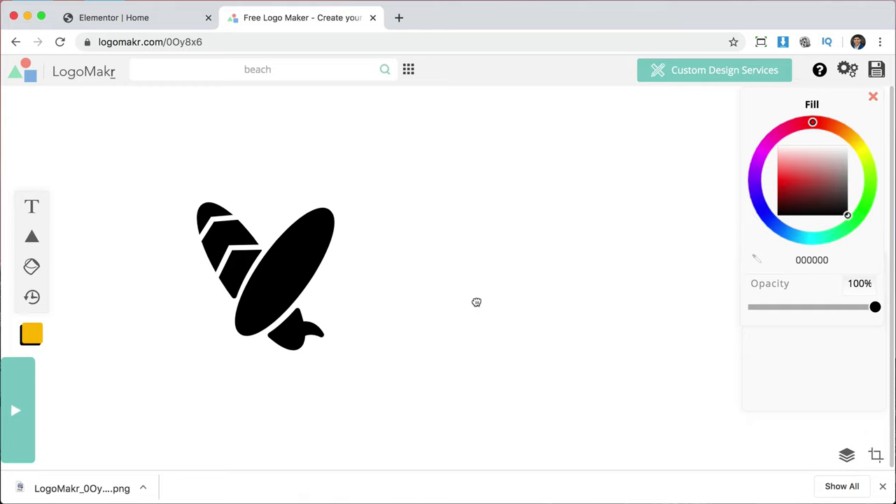
{"action": "left_click", "coordinate": [302, 250]}
{"action": "left_click_drag", "start_coordinate": [301, 250], "coordinate": [432, 264]}
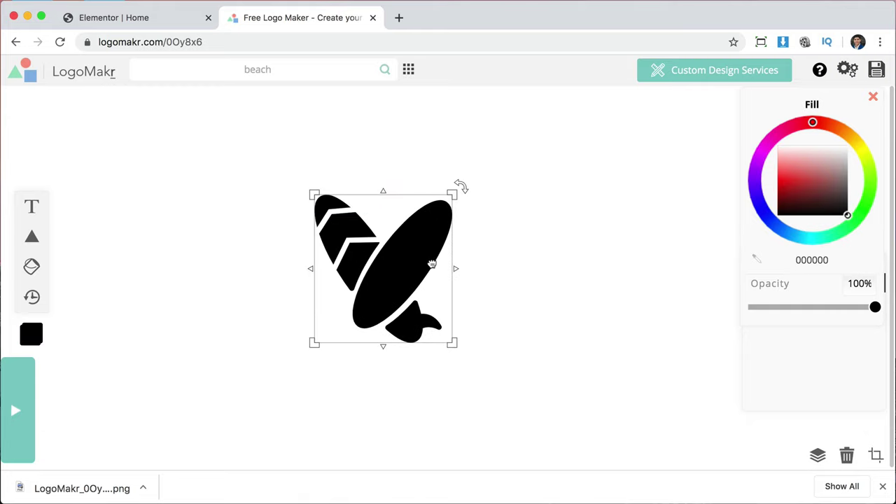
Paste ffbb00 into the surfboards' Fill hex field and save the logo.
{"action": "left_click_drag", "start_coordinate": [514, 375], "coordinate": [301, 193]}
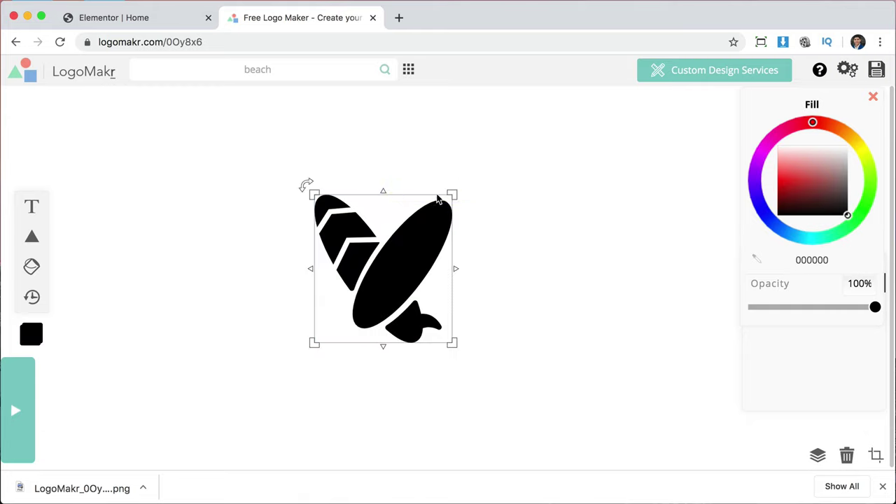
{"action": "left_click", "coordinate": [798, 259]}
{"action": "key", "text": "super+v"}
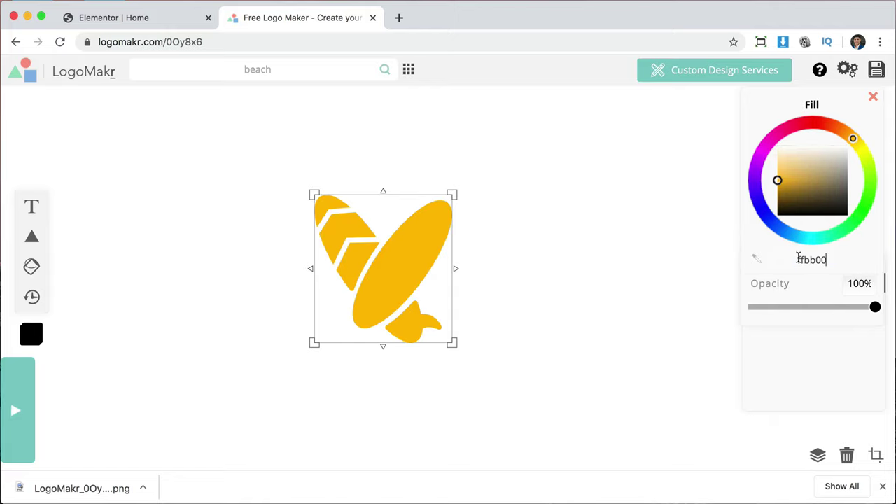
{"action": "left_click", "coordinate": [582, 312]}
{"action": "left_click", "coordinate": [630, 240]}
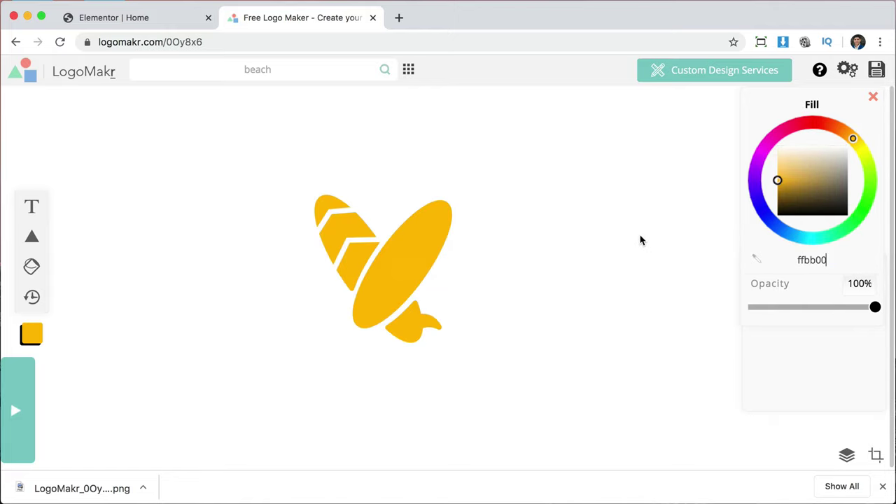
{"action": "left_click", "coordinate": [876, 71]}
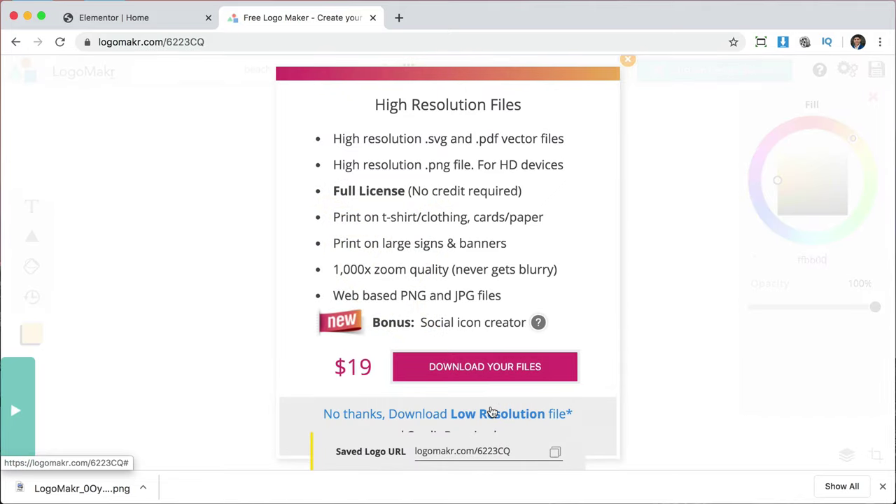
Download the yellow surfboards logo as a free low-resolution PNG and close the confirmation.
{"action": "left_click", "coordinate": [489, 416]}
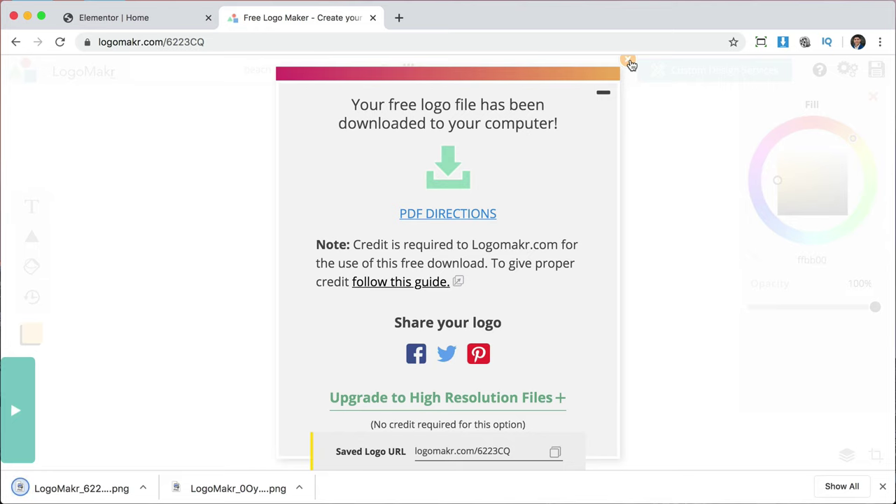
{"action": "left_click", "coordinate": [629, 62]}
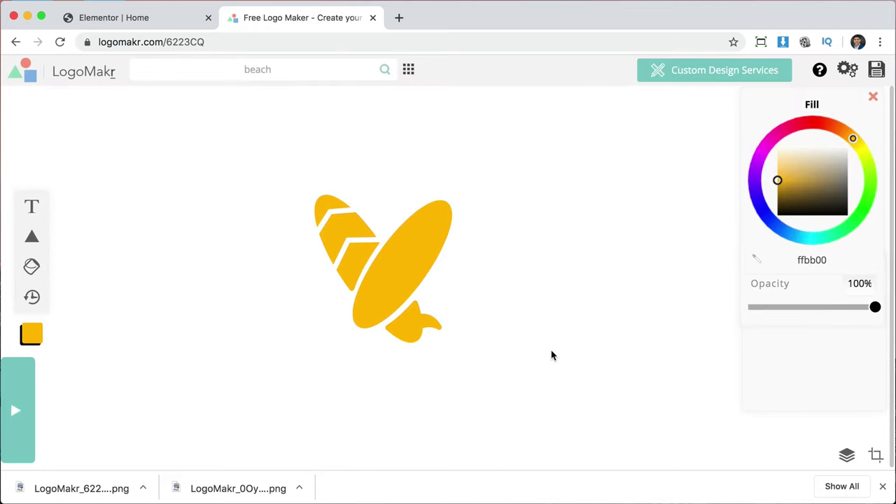
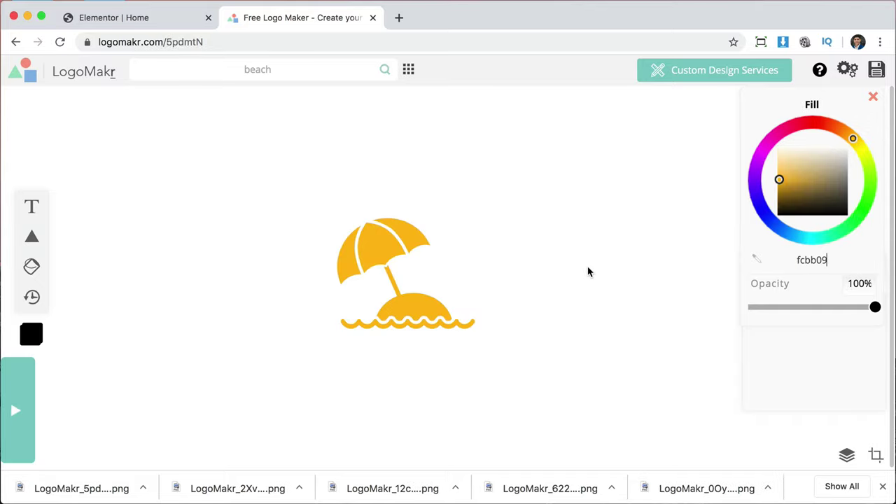
Close the downloads bar, select the yellow umbrella icon and trim its Fill hex code.
{"action": "left_click", "coordinate": [883, 488]}
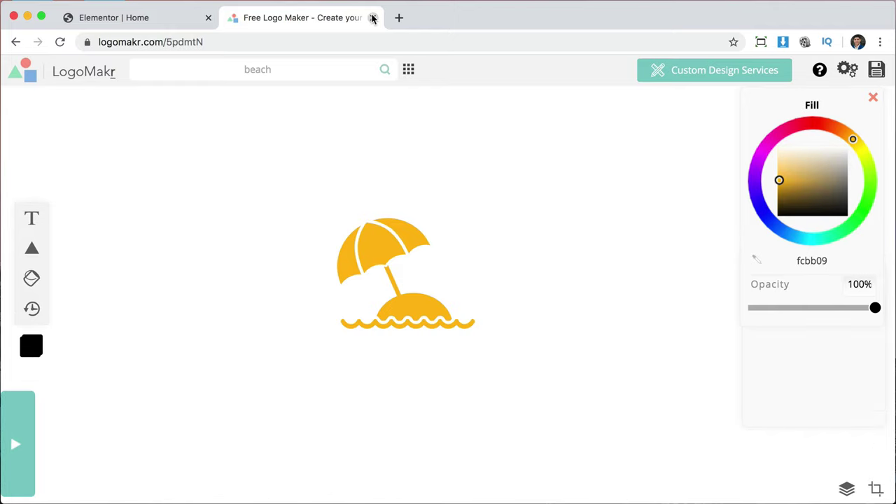
{"action": "left_click", "coordinate": [352, 248]}
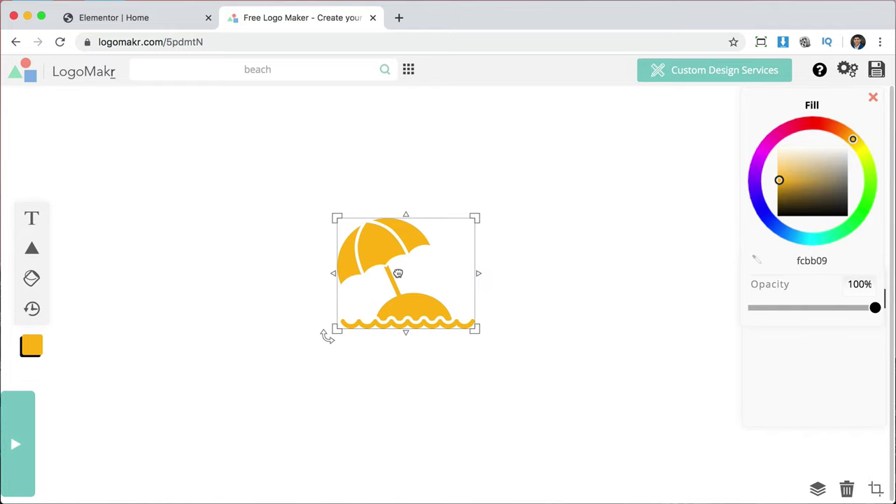
{"action": "key", "text": "BackSpace"}
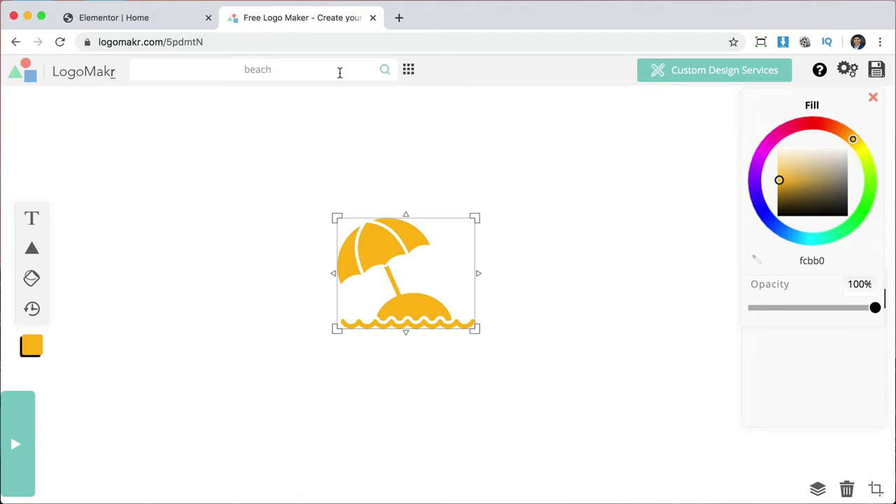
Open the icon library and browse through the beach icon results.
{"action": "left_click", "coordinate": [334, 70]}
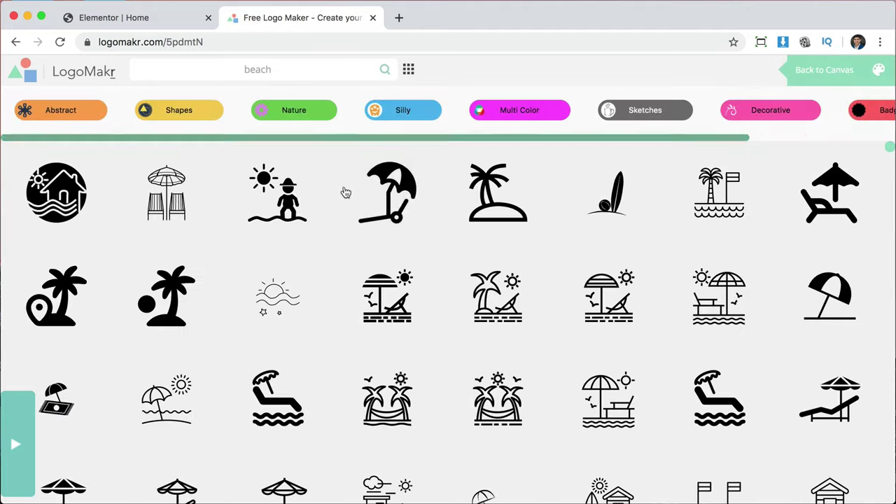
{"action": "scroll", "coordinate": [369, 351], "scroll_direction": "down", "scroll_amount": 1}
{"action": "scroll", "coordinate": [371, 351], "scroll_direction": "down", "scroll_amount": 5}
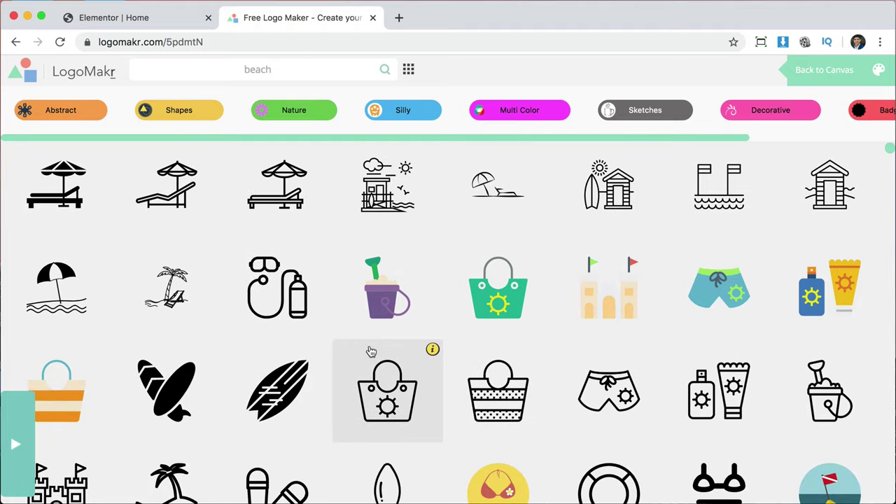
{"action": "scroll", "coordinate": [372, 351], "scroll_direction": "down", "scroll_amount": 4}
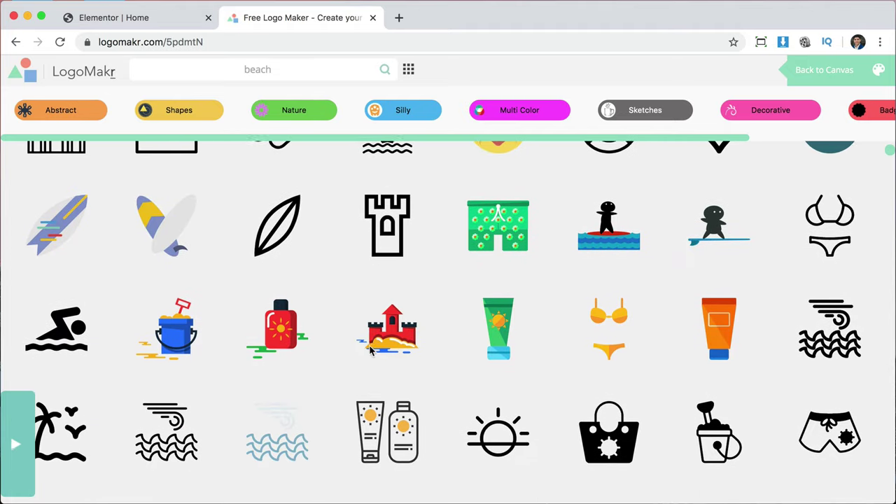
{"action": "scroll", "coordinate": [371, 352], "scroll_direction": "down", "scroll_amount": 15}
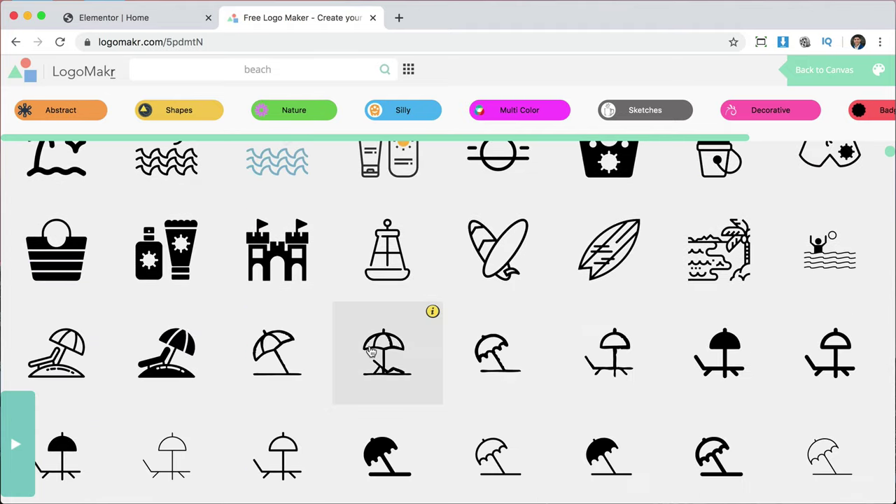
{"action": "scroll", "coordinate": [371, 352], "scroll_direction": "down", "scroll_amount": 6}
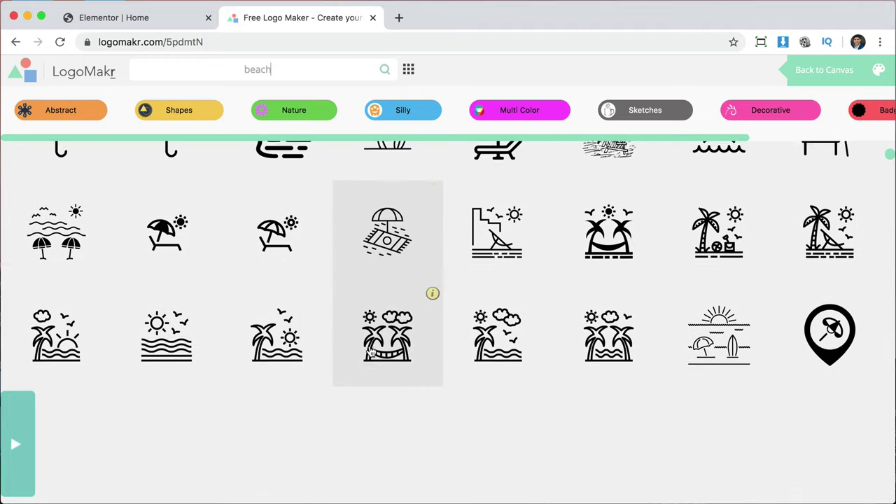
Search the icons for 'sun' and add the triangle-rayed sun to the canvas.
{"action": "double_click", "coordinate": [303, 71]}
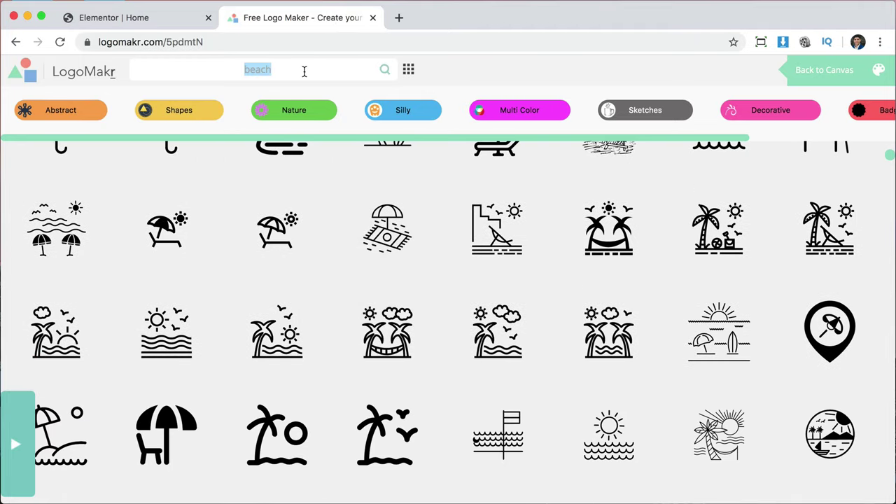
{"action": "type", "text": "sun"}
{"action": "key", "text": "Return"}
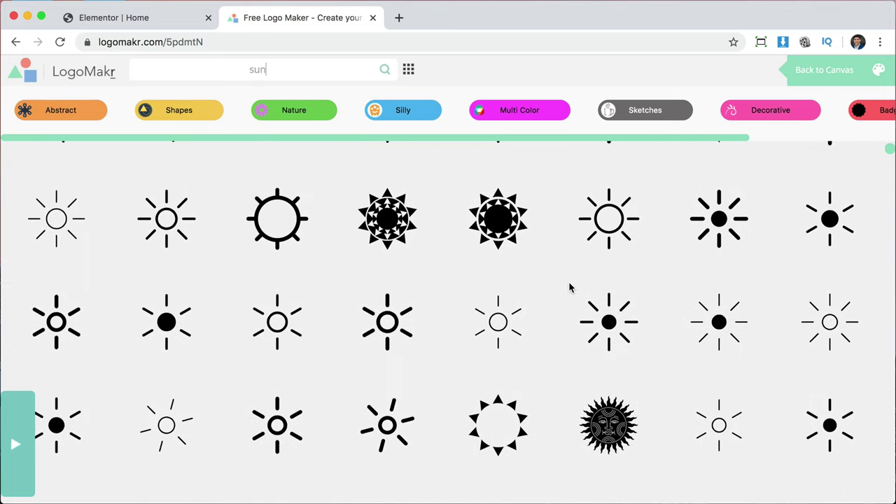
{"action": "left_click", "coordinate": [499, 420]}
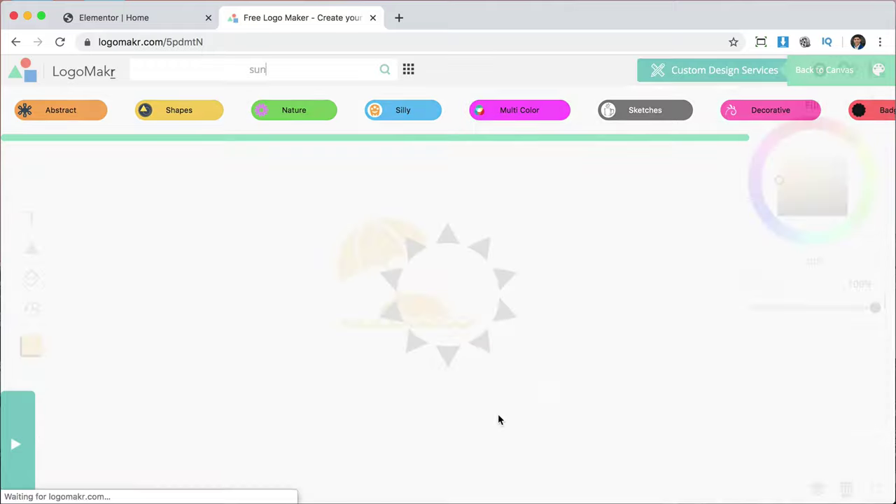
Reposition the sun icon and delete the umbrella icon from the canvas.
{"action": "left_click_drag", "start_coordinate": [448, 294], "coordinate": [318, 246]}
{"action": "left_click", "coordinate": [383, 262]}
{"action": "key", "text": "BackSpace"}
Recolour the sun fcbb09 yellow and add a new text box.
{"action": "left_click", "coordinate": [498, 282]}
{"action": "left_click", "coordinate": [438, 313]}
{"action": "left_click_drag", "start_coordinate": [469, 343], "coordinate": [241, 172]}
{"action": "double_click", "coordinate": [815, 261]}
{"action": "key", "text": "ctrl+c"}
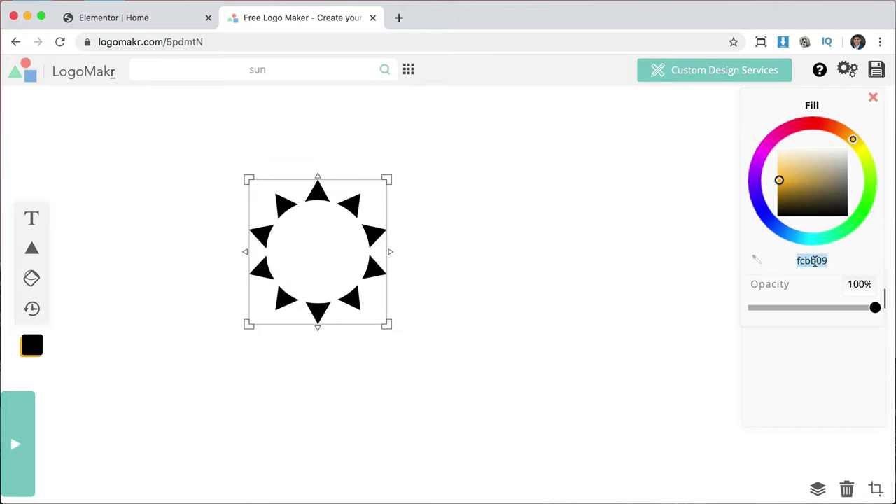
{"action": "key", "text": "Return"}
{"action": "left_click", "coordinate": [643, 331]}
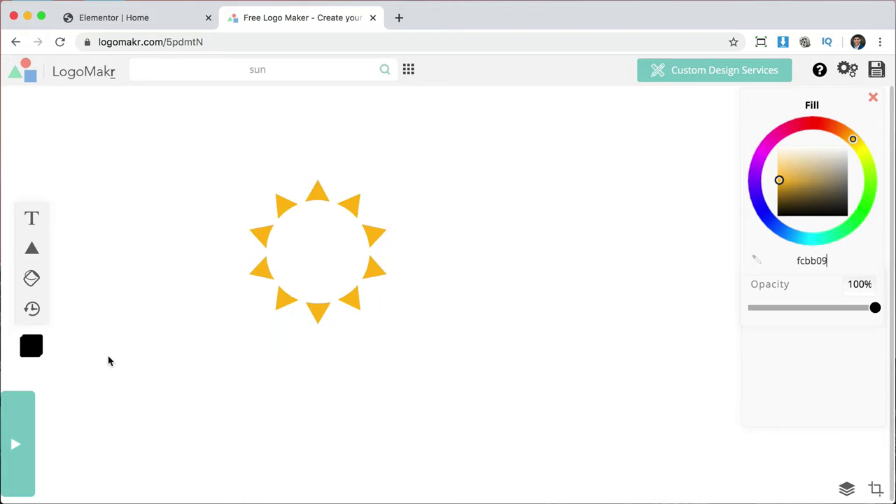
{"action": "left_click", "coordinate": [32, 219]}
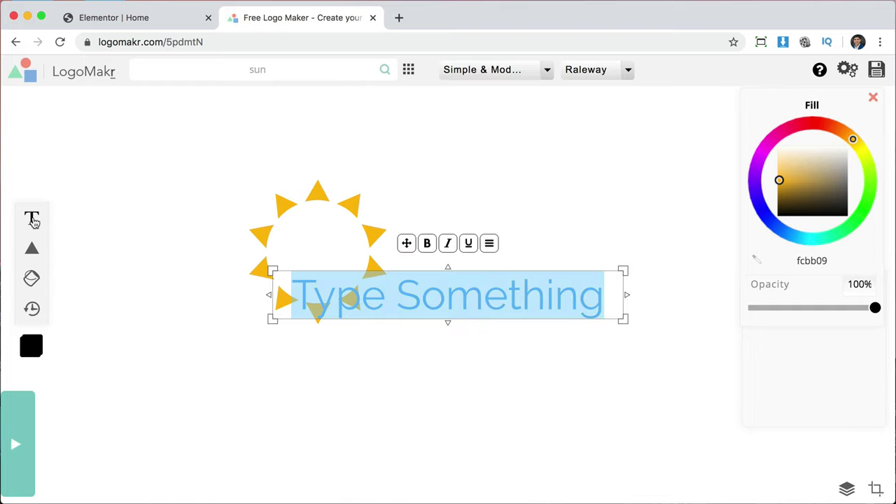
Move the text box off the sun and type 'the sun company', breaking the line after SUN.
{"action": "left_click", "coordinate": [467, 402]}
{"action": "left_click_drag", "start_coordinate": [452, 300], "coordinate": [574, 227]}
{"action": "left_click", "coordinate": [574, 228]}
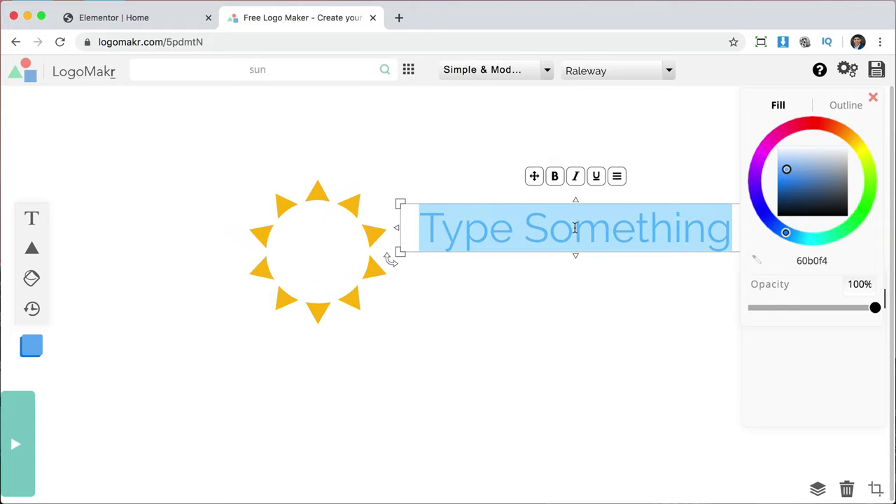
{"action": "type", "text": "t"}
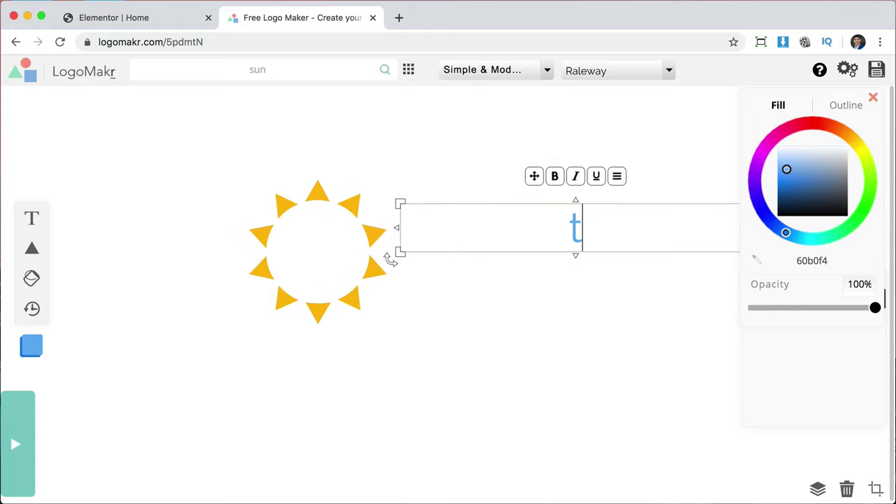
{"action": "type", "text": "he sun c"}
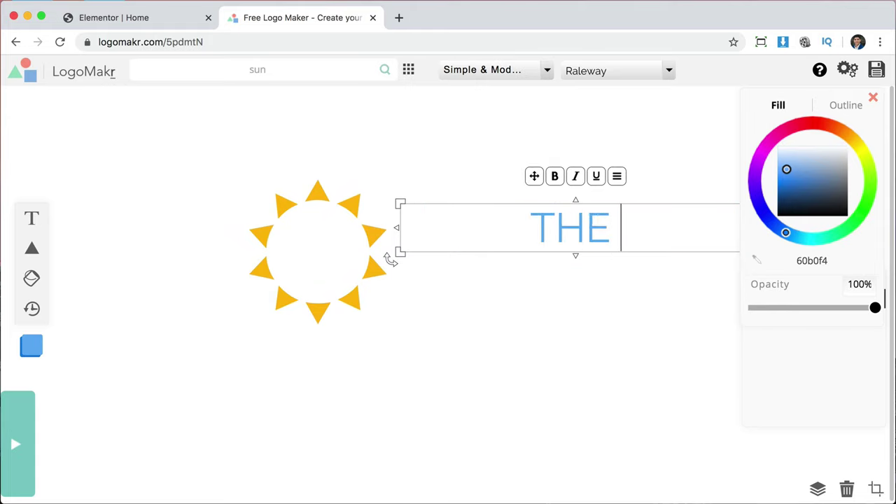
{"action": "type", "text": "ompan"}
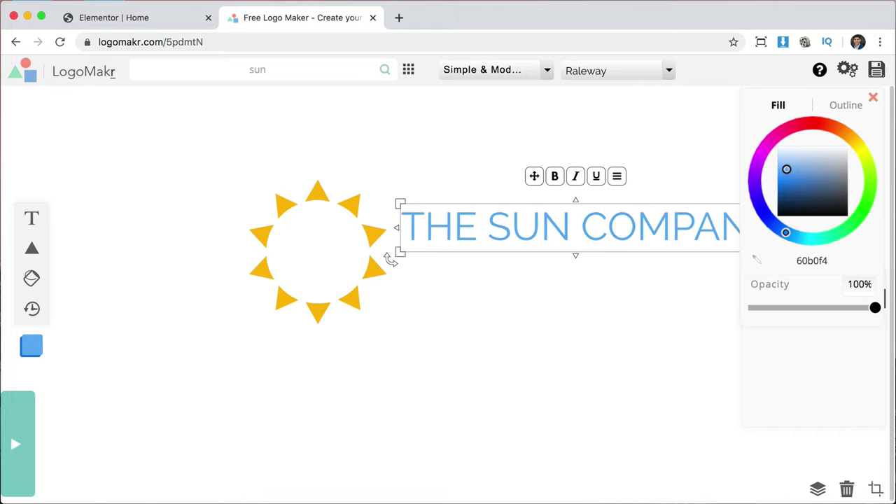
{"action": "type", "text": "y"}
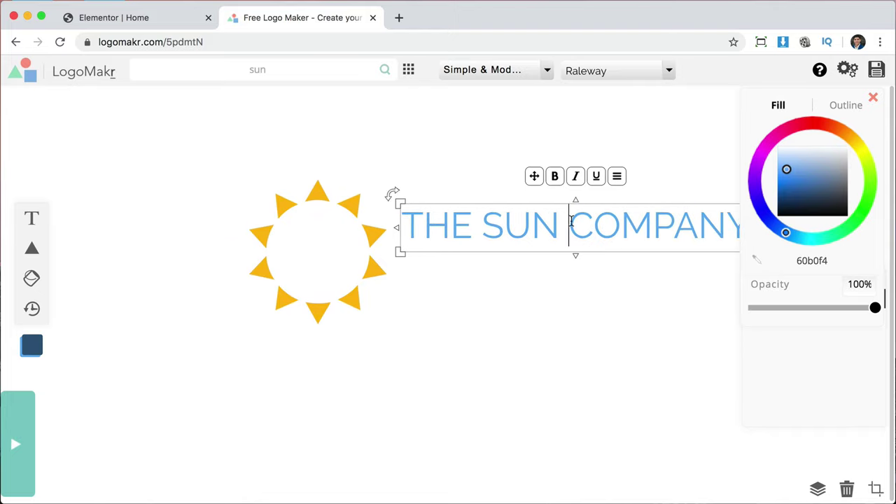
{"action": "key", "text": "Return"}
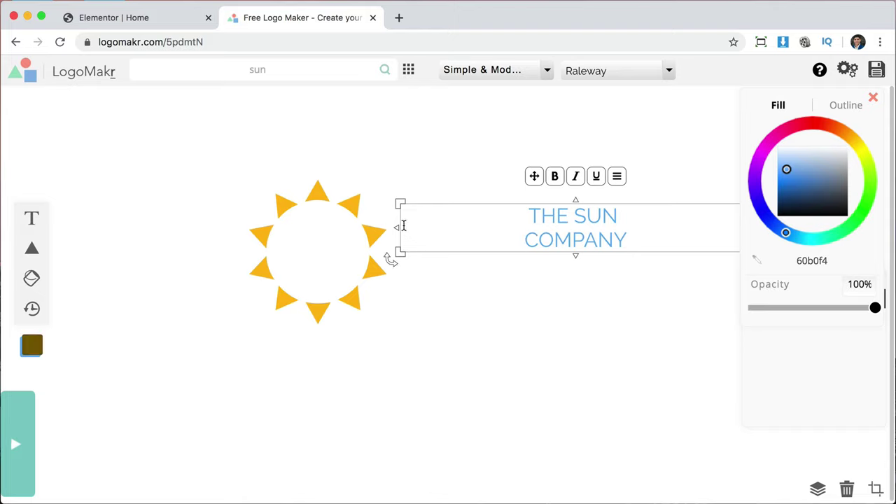
Resize the text to about 303 px wide and place it next to the sun.
{"action": "left_click_drag", "start_coordinate": [400, 202], "coordinate": [596, 201]}
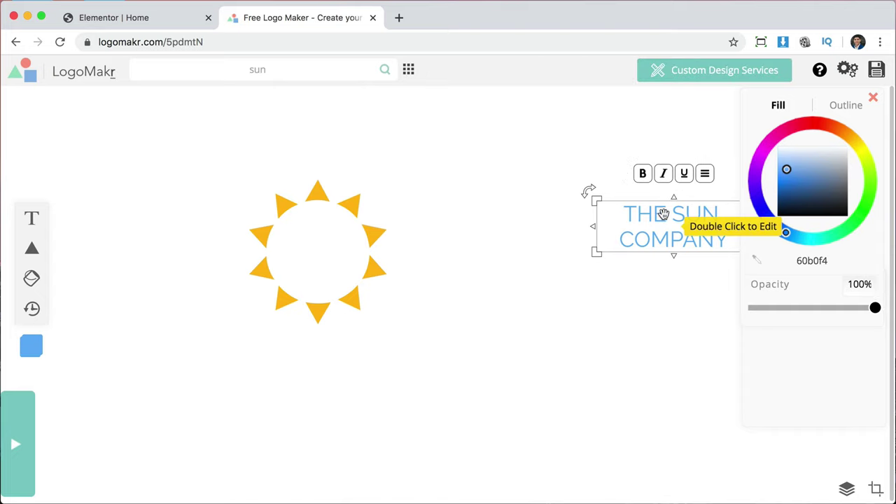
{"action": "left_click_drag", "start_coordinate": [668, 218], "coordinate": [485, 241]}
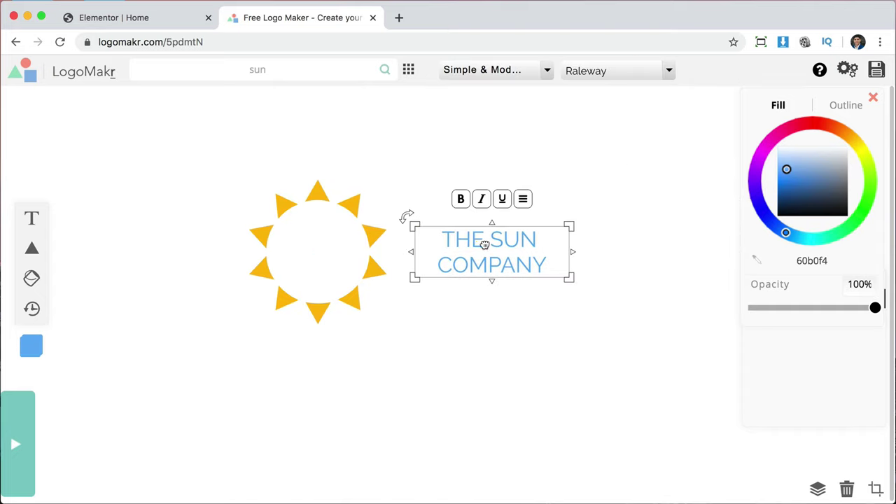
{"action": "left_click_drag", "start_coordinate": [573, 280], "coordinate": [685, 353]}
{"action": "left_click_drag", "start_coordinate": [593, 263], "coordinate": [576, 225]}
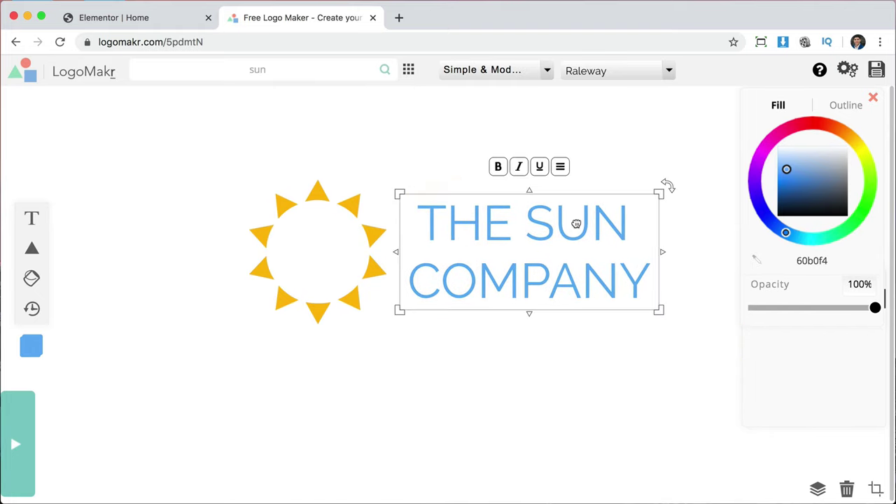
Change the company name's font, trying Archivo Black and browsing other fonts.
{"action": "left_click", "coordinate": [617, 271]}
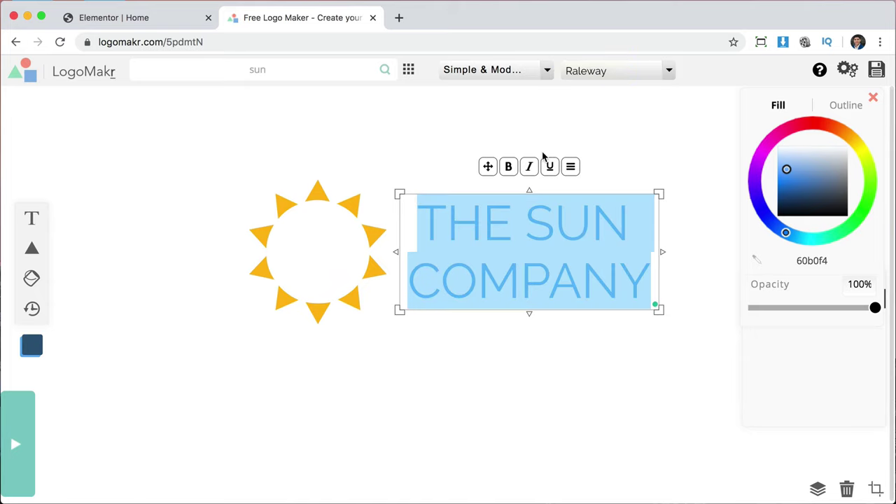
{"action": "left_click", "coordinate": [670, 72]}
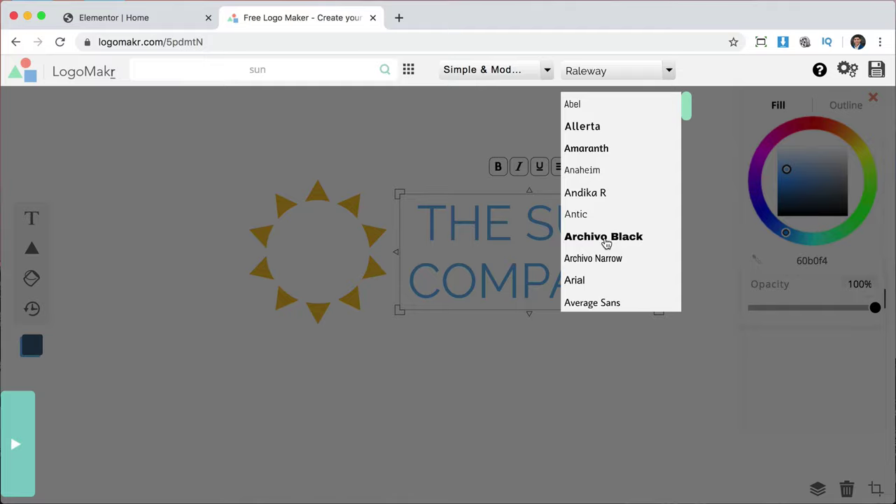
{"action": "left_click", "coordinate": [606, 238]}
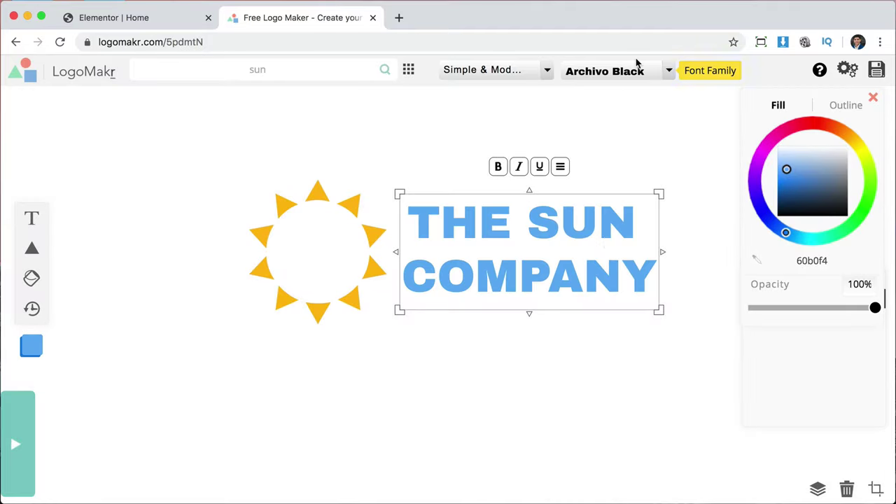
{"action": "left_click", "coordinate": [672, 71]}
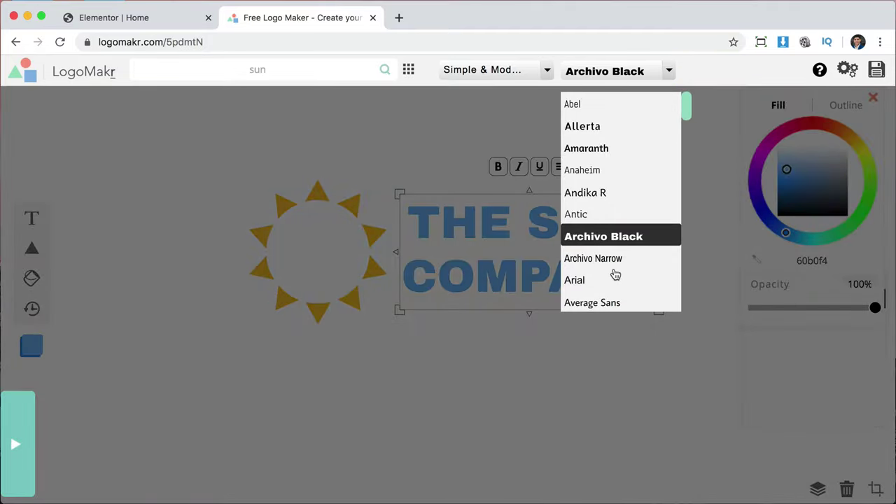
{"action": "scroll", "coordinate": [614, 277], "scroll_direction": "down", "scroll_amount": 5}
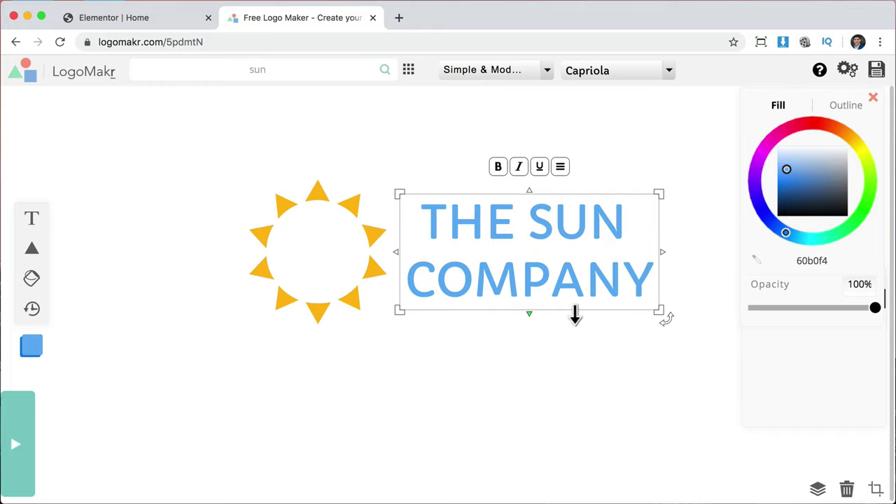
Set the company name text's fill to yellow fcbb09.
{"action": "left_click", "coordinate": [522, 224]}
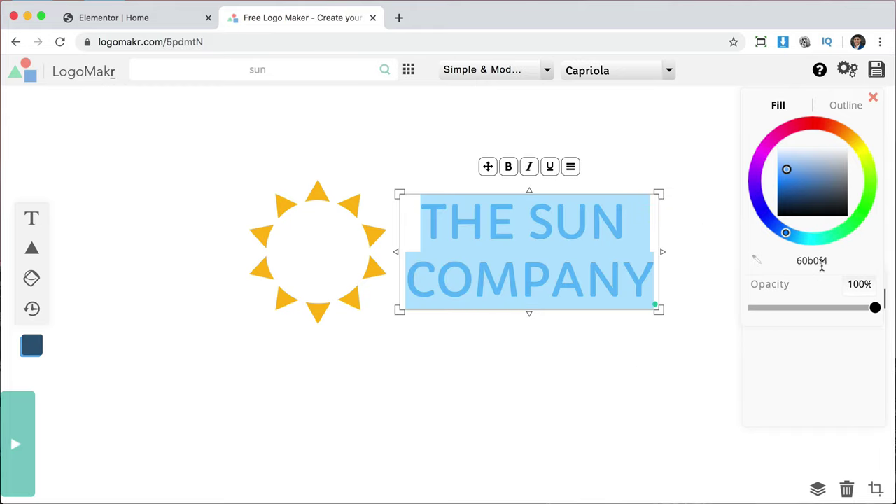
{"action": "left_click", "coordinate": [818, 261]}
{"action": "double_click", "coordinate": [818, 260]}
{"action": "key", "text": "ctrl+v"}
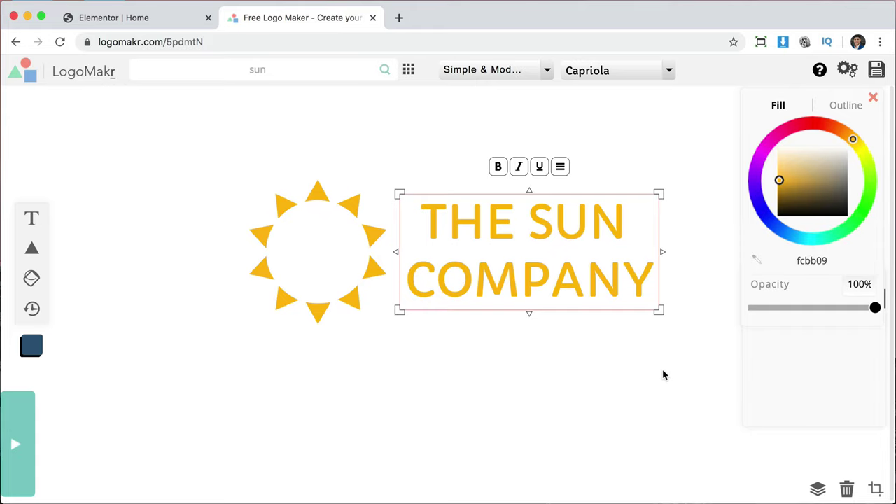
{"action": "left_click", "coordinate": [664, 374]}
Nudge THE SUN COMPANY text slightly left toward the sun.
{"action": "left_click", "coordinate": [556, 273]}
{"action": "left_click_drag", "start_coordinate": [556, 256], "coordinate": [547, 262]}
{"action": "left_click", "coordinate": [546, 368]}
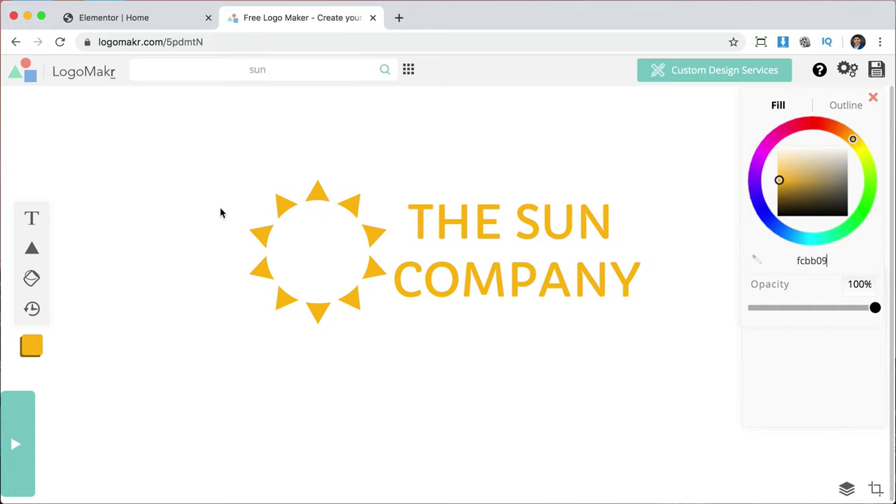
Left-align both lines of THE SUN COMPANY text via the text options.
{"action": "left_click", "coordinate": [479, 235]}
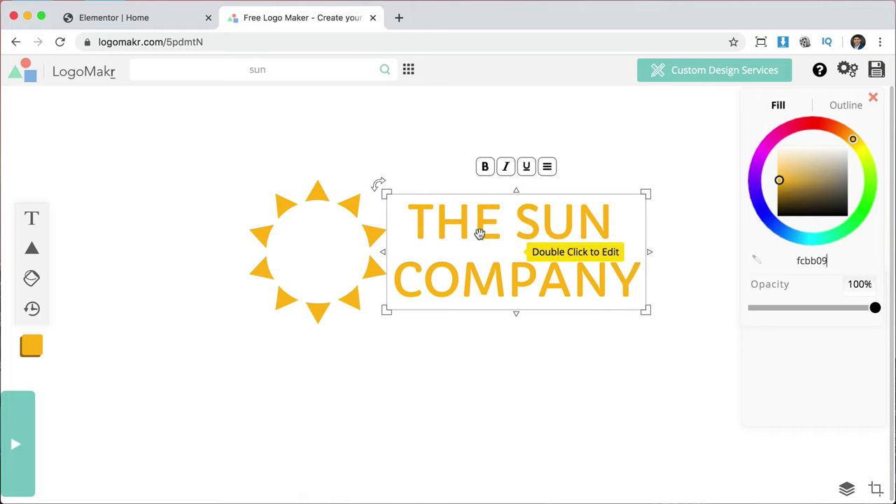
{"action": "double_click", "coordinate": [478, 235]}
{"action": "key", "text": "super+a"}
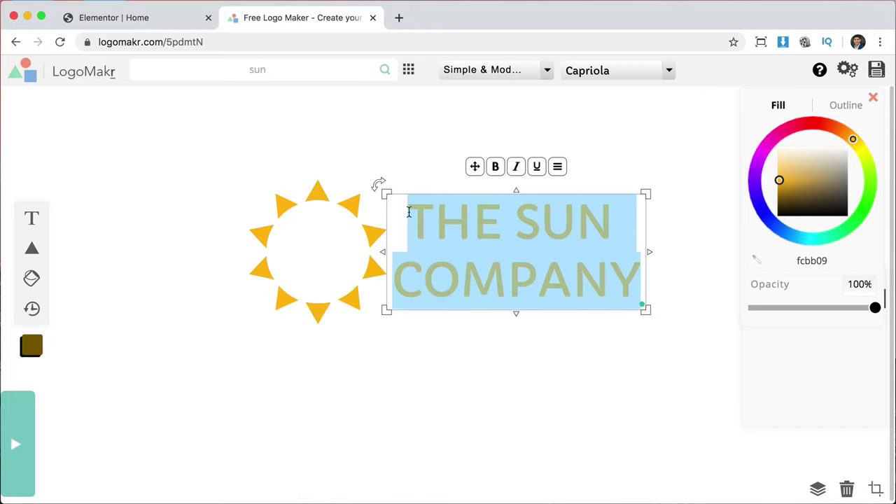
{"action": "left_click", "coordinate": [407, 212]}
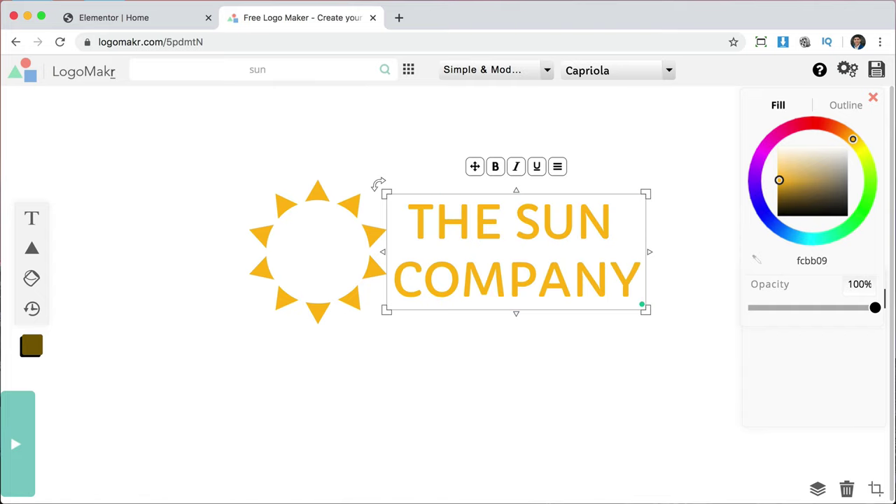
{"action": "left_click", "coordinate": [559, 170]}
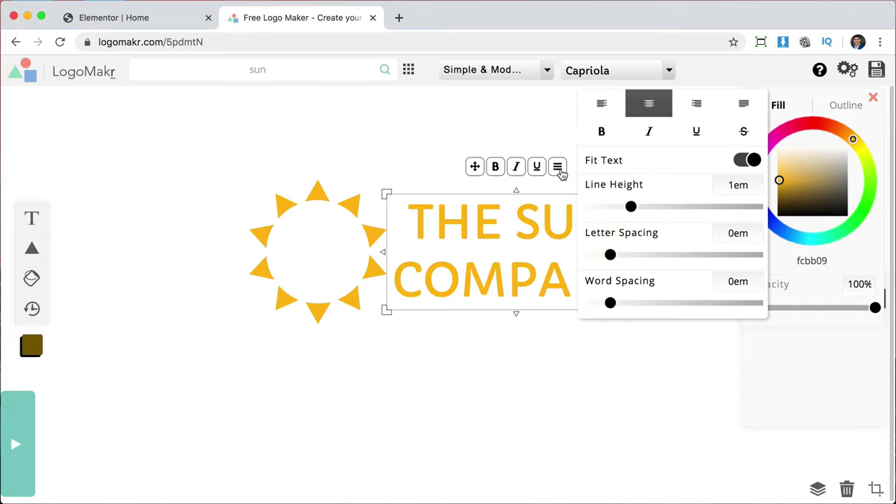
{"action": "left_click", "coordinate": [603, 105]}
{"action": "left_click", "coordinate": [418, 149]}
Shift the text block slightly right to about X 575 px beside the sun.
{"action": "left_click", "coordinate": [477, 233]}
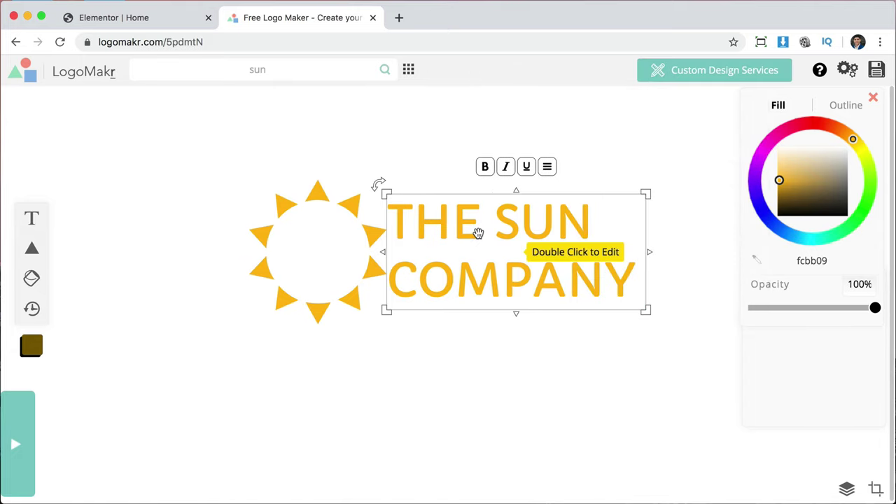
{"action": "left_click_drag", "start_coordinate": [478, 233], "coordinate": [488, 233]}
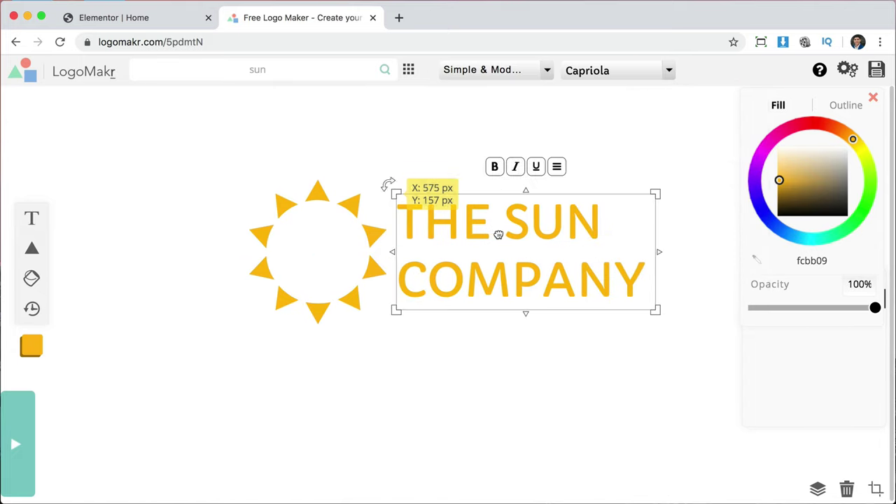
{"action": "left_click", "coordinate": [522, 378]}
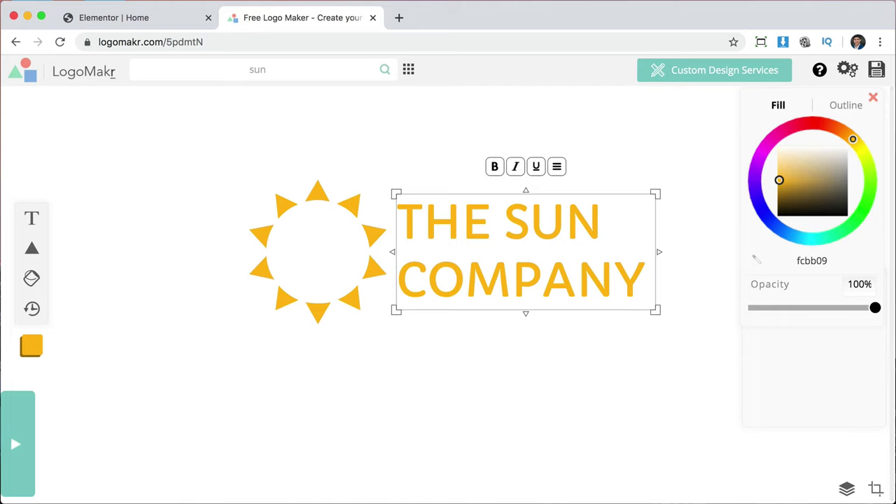
Download the logo as the free low-resolution PNG file.
{"action": "left_click", "coordinate": [878, 72]}
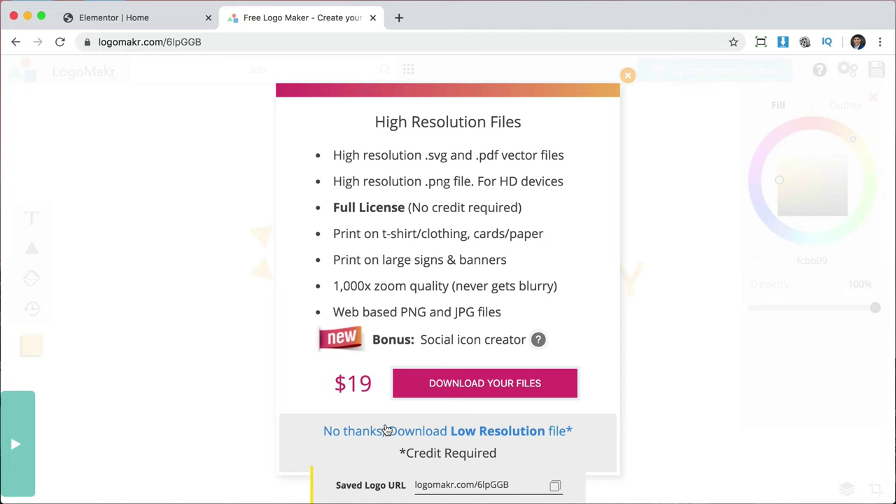
{"action": "left_click", "coordinate": [386, 431]}
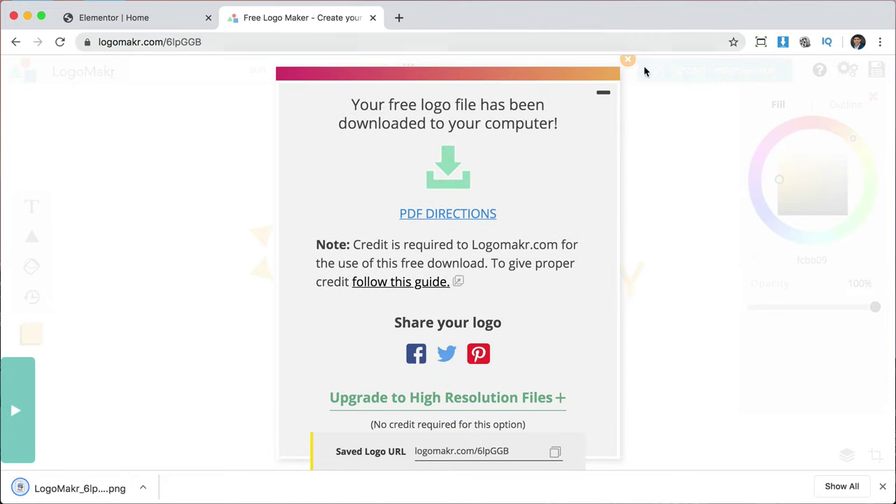
{"action": "left_click", "coordinate": [628, 61]}
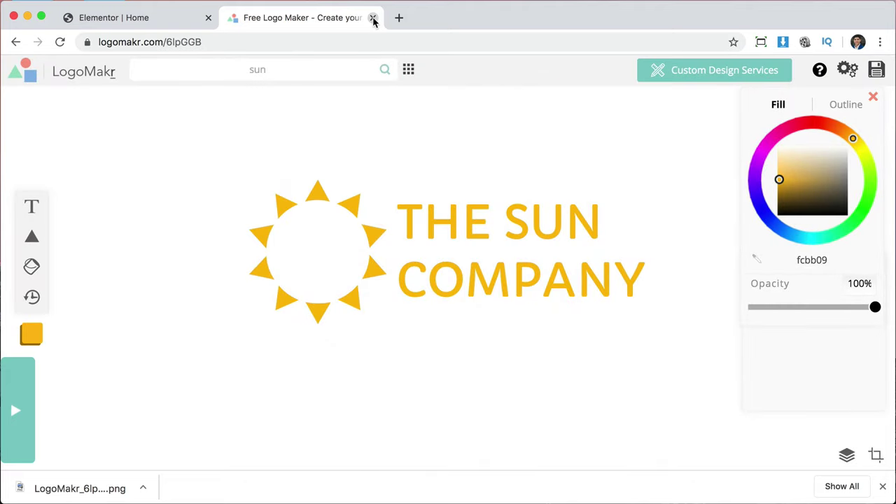
Close the LogoMakr tab and return to the Elementor editor.
{"action": "left_click", "coordinate": [373, 18]}
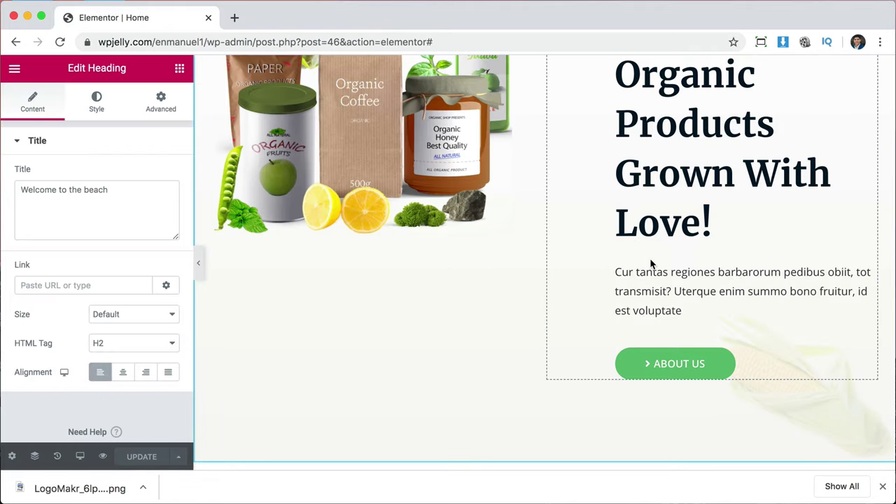
{"action": "scroll", "coordinate": [650, 266], "scroll_direction": "up", "scroll_amount": 5}
{"action": "scroll", "coordinate": [651, 263], "scroll_direction": "down", "scroll_amount": 2}
{"action": "scroll", "coordinate": [651, 264], "scroll_direction": "down", "scroll_amount": 5}
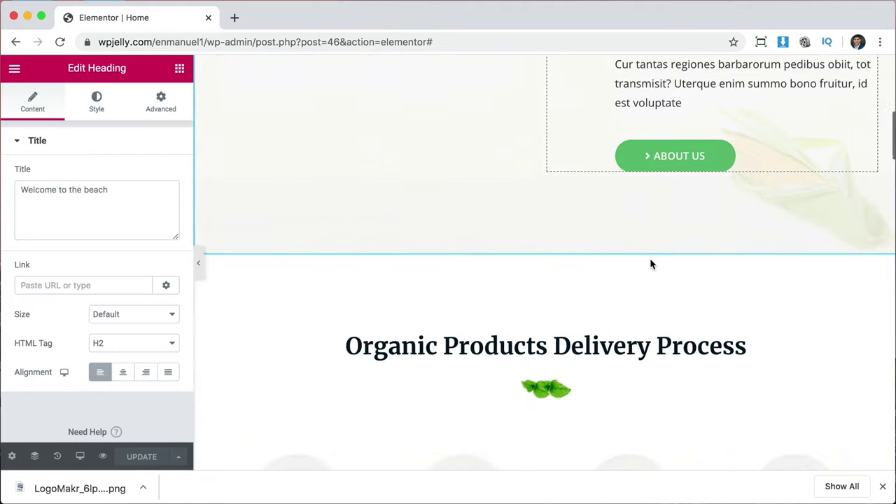
{"action": "scroll", "coordinate": [652, 264], "scroll_direction": "up", "scroll_amount": 7}
Open the Elementor page preview in a new tab, then switch to the WordPress My Sites dashboard.
{"action": "scroll", "coordinate": [651, 265], "scroll_direction": "up", "scroll_amount": 1}
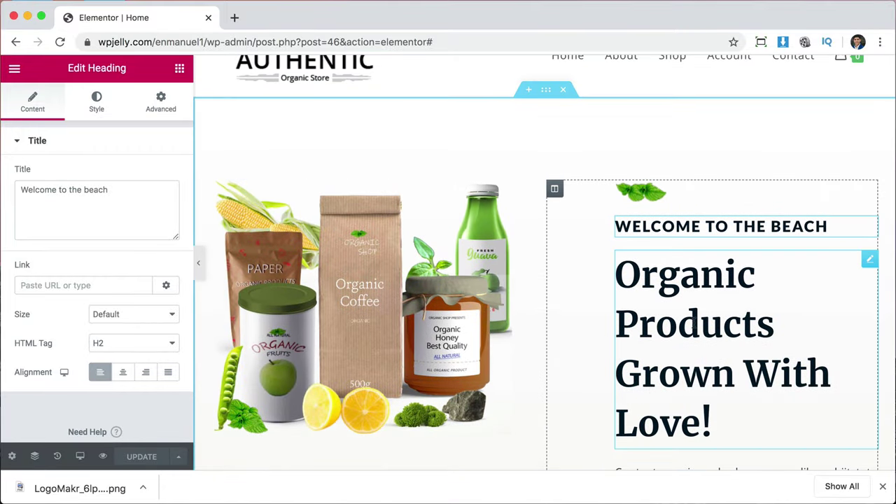
{"action": "scroll", "coordinate": [474, 318], "scroll_direction": "down", "scroll_amount": 2}
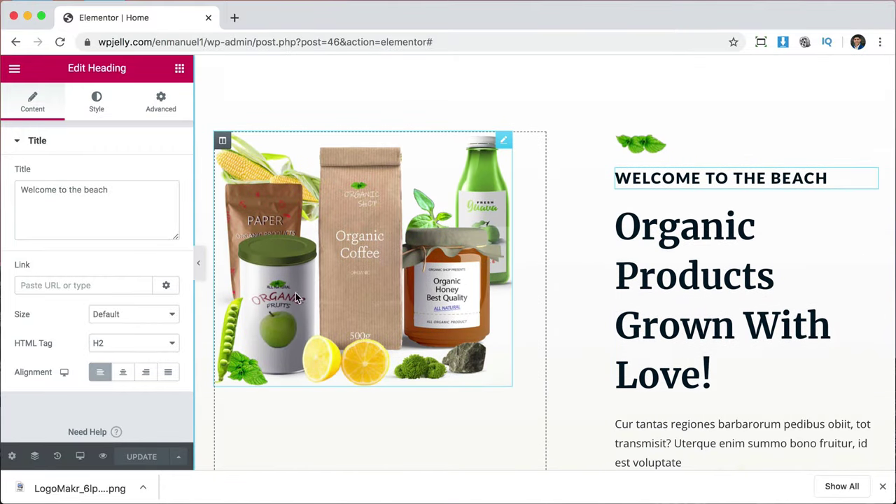
{"action": "left_click", "coordinate": [105, 458]}
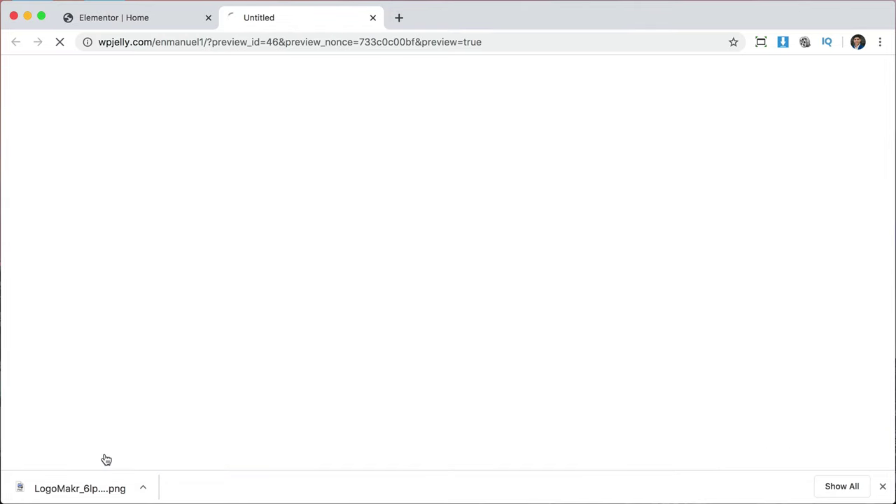
{"action": "left_click", "coordinate": [883, 486]}
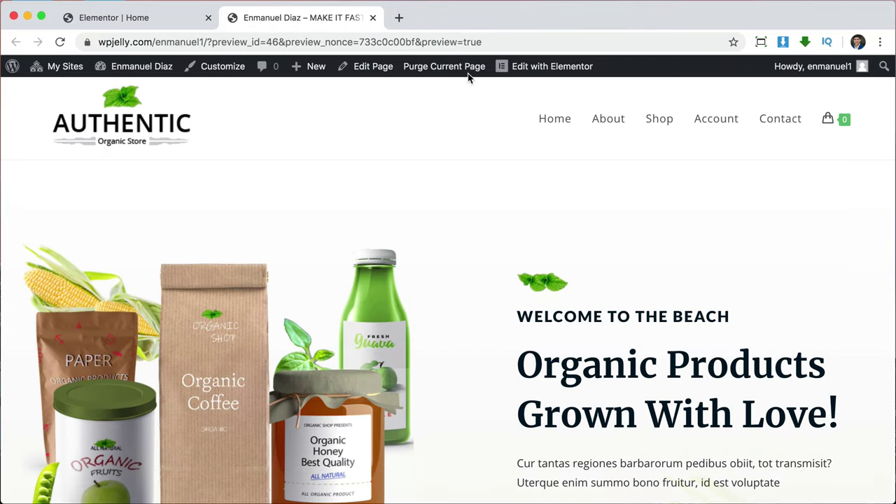
{"action": "left_click", "coordinate": [61, 67]}
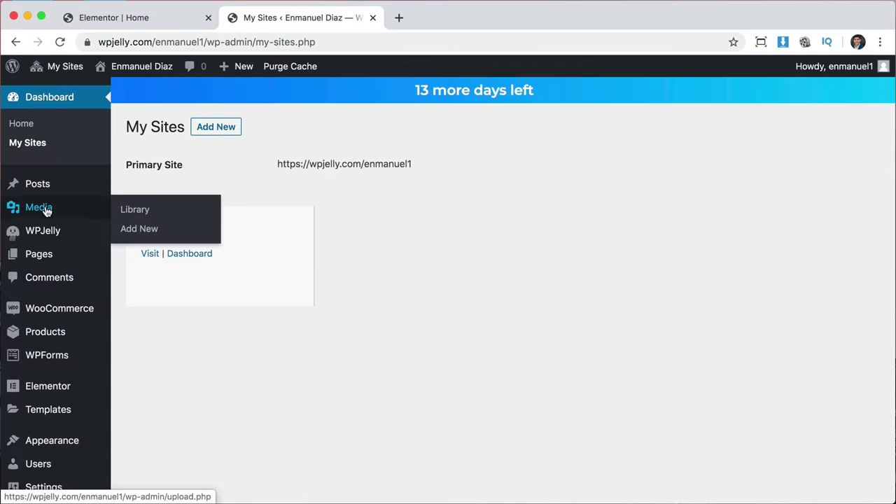
Open Media from the admin menu and scroll through the uploaded image grid.
{"action": "left_click", "coordinate": [45, 209]}
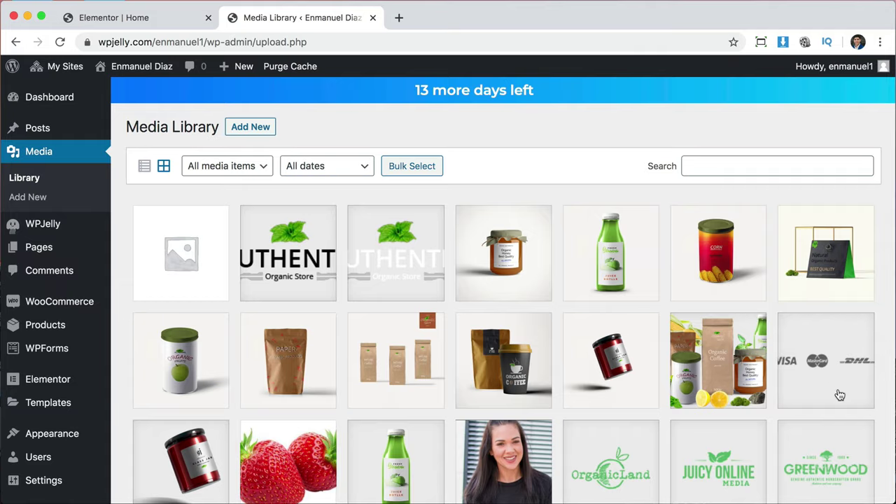
{"action": "scroll", "coordinate": [837, 392], "scroll_direction": "down", "scroll_amount": 5}
{"action": "scroll", "coordinate": [518, 404], "scroll_direction": "down", "scroll_amount": 3}
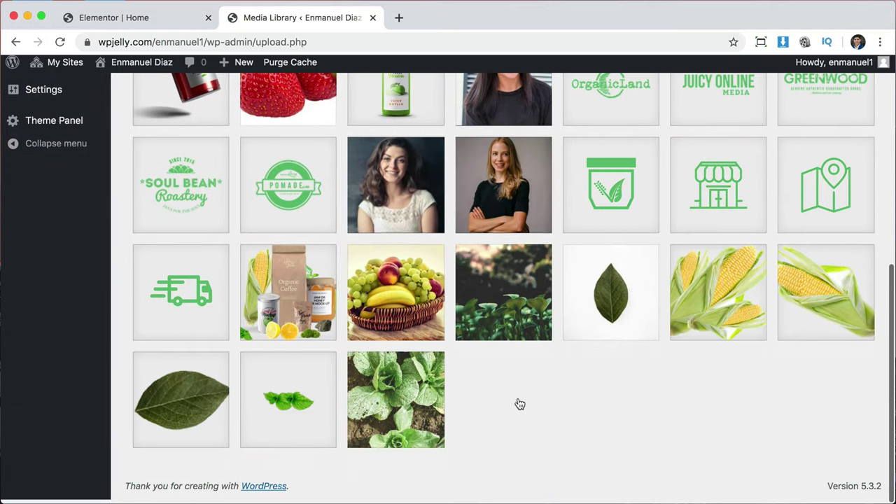
{"action": "scroll", "coordinate": [723, 175], "scroll_direction": "up", "scroll_amount": 5}
{"action": "scroll", "coordinate": [723, 174], "scroll_direction": "up", "scroll_amount": 2}
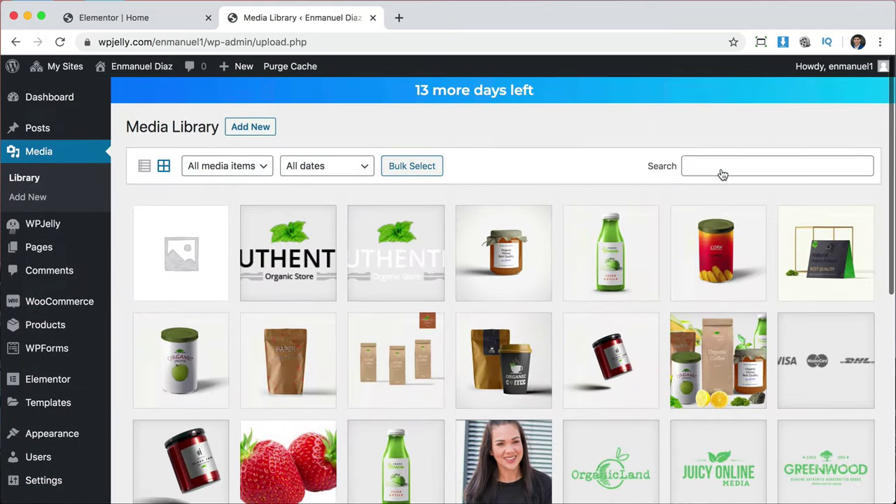
Upload all 15 beach photos and logo icons from Downloads via Add New.
{"action": "left_click", "coordinate": [248, 131]}
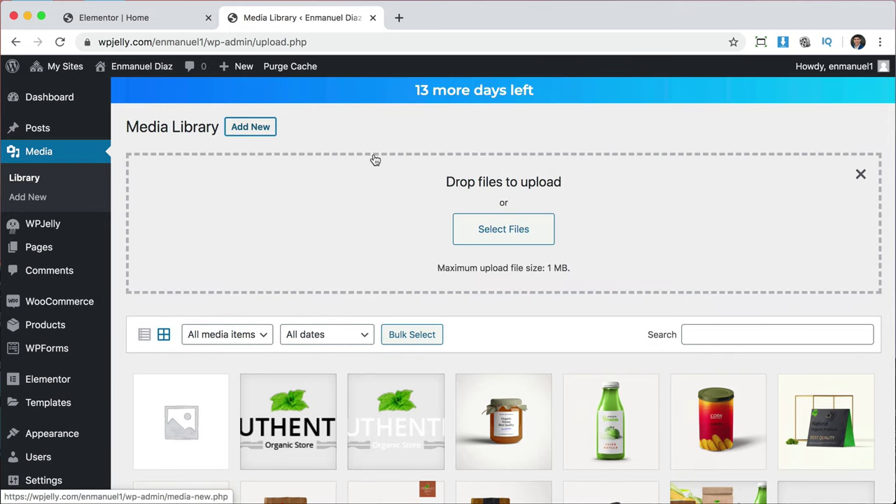
{"action": "left_click", "coordinate": [497, 235]}
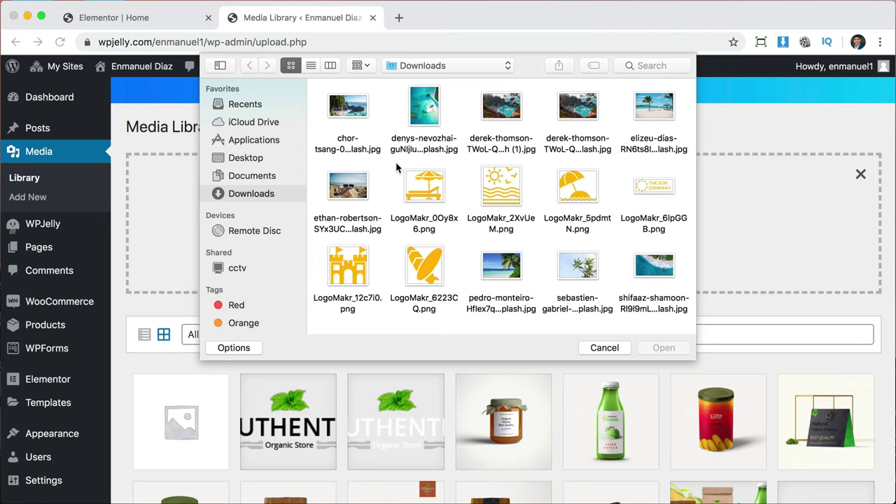
{"action": "left_click_drag", "start_coordinate": [318, 112], "coordinate": [645, 293]}
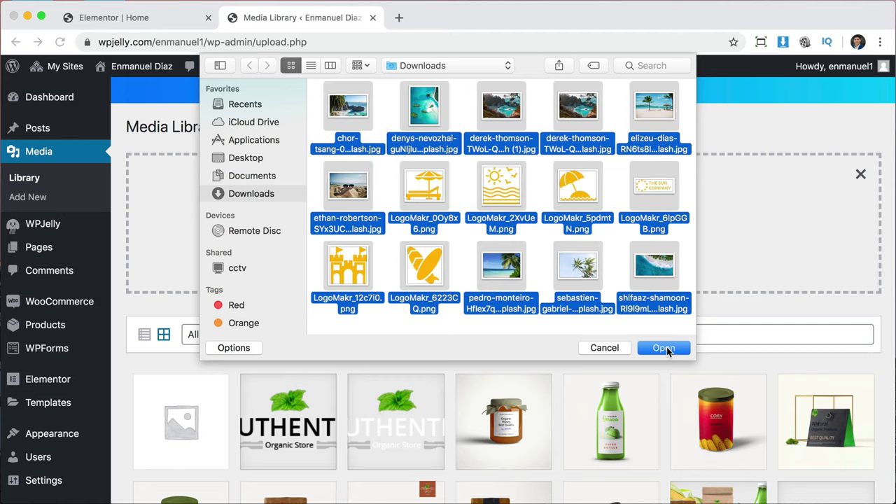
{"action": "left_click", "coordinate": [664, 348]}
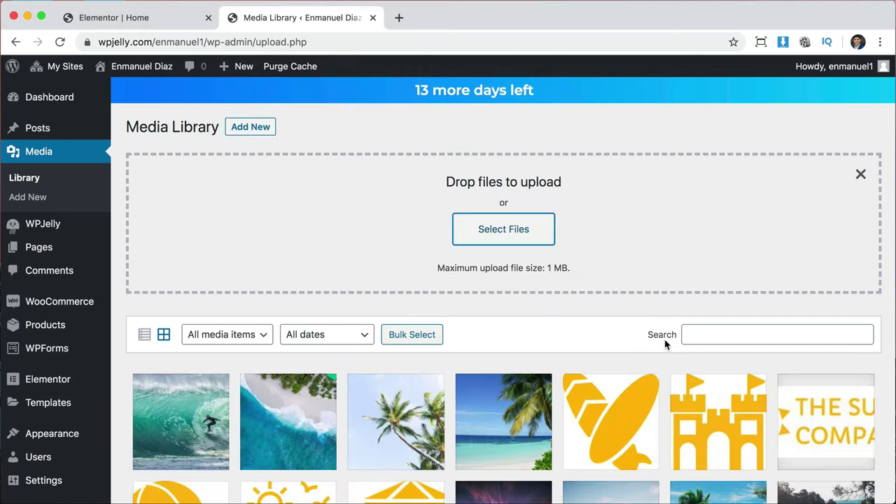
Check the uploaded images, then close the Media Library tab.
{"action": "scroll", "coordinate": [665, 343], "scroll_direction": "down", "scroll_amount": 5}
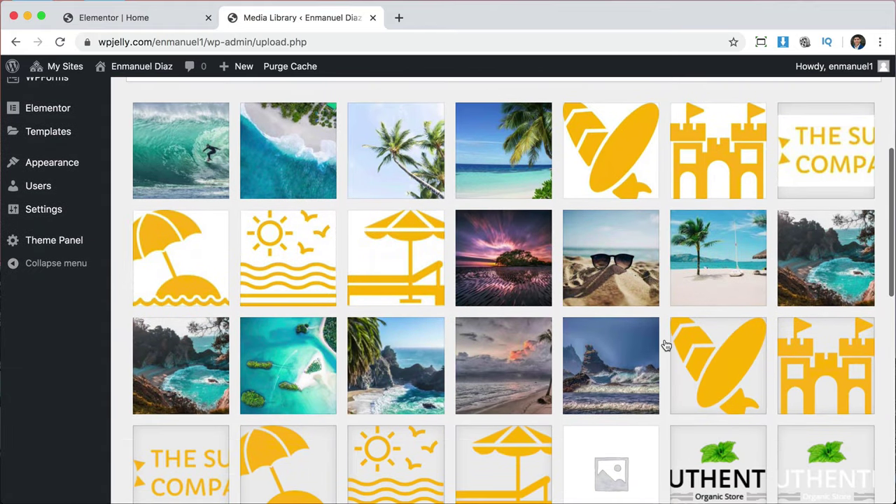
{"action": "scroll", "coordinate": [666, 346], "scroll_direction": "down", "scroll_amount": 3}
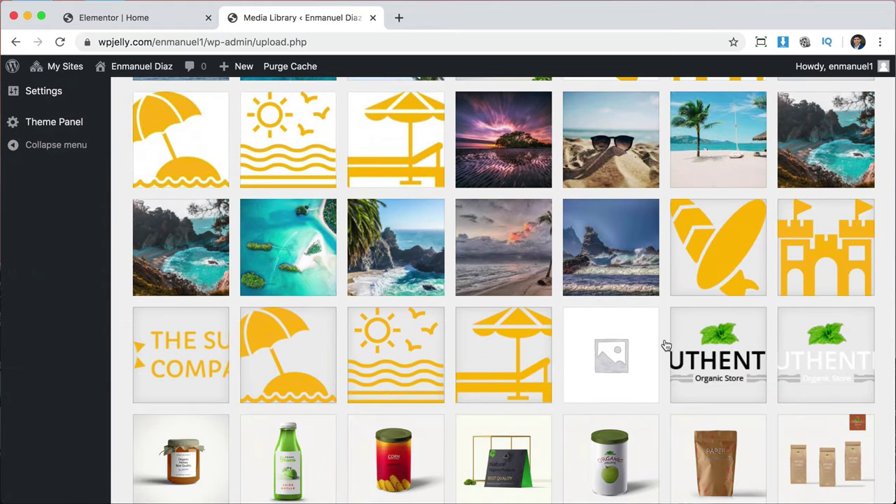
{"action": "scroll", "coordinate": [666, 345], "scroll_direction": "up", "scroll_amount": 5}
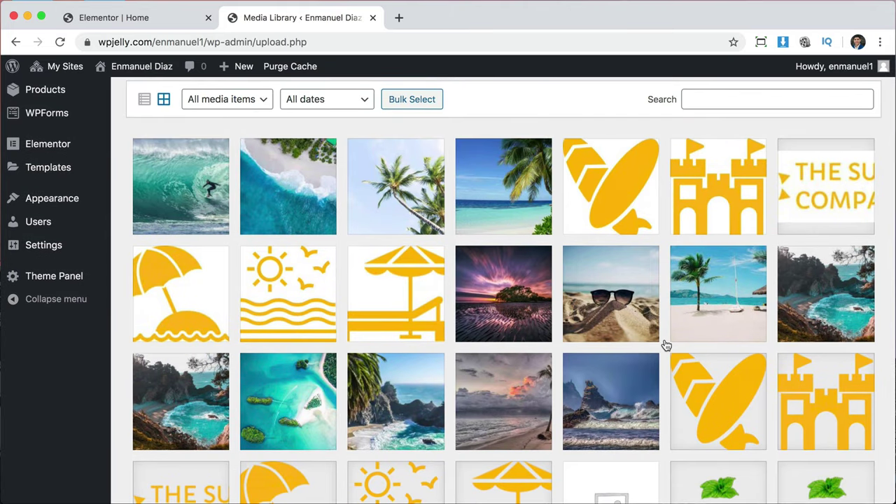
{"action": "left_click", "coordinate": [374, 18]}
Delete the product photo widget from the hero section.
{"action": "scroll", "coordinate": [410, 343], "scroll_direction": "down", "scroll_amount": 2}
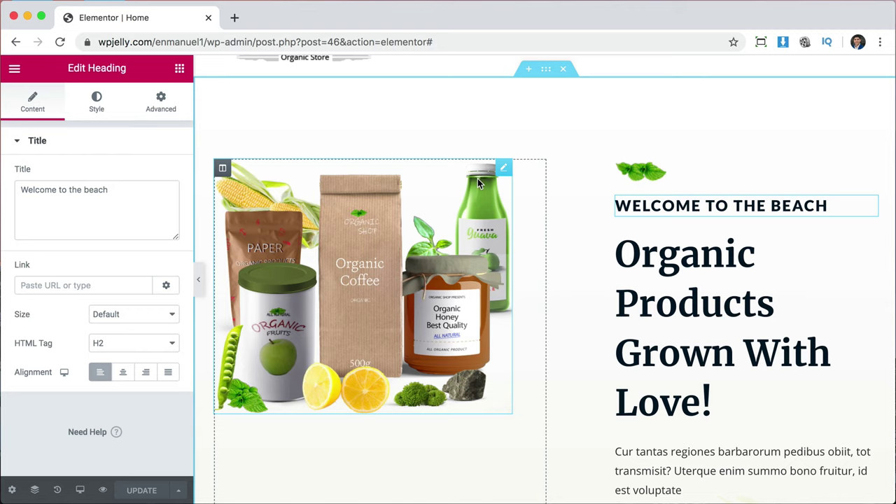
{"action": "right_click", "coordinate": [500, 177]}
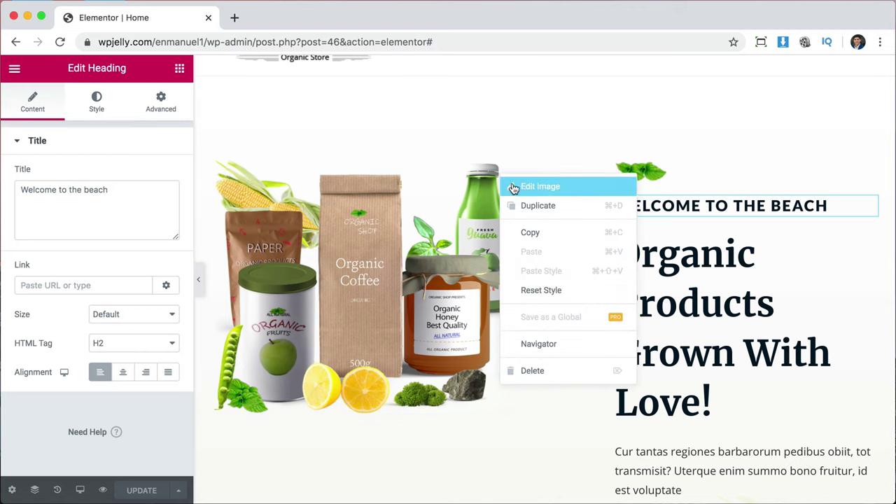
{"action": "left_click", "coordinate": [551, 367]}
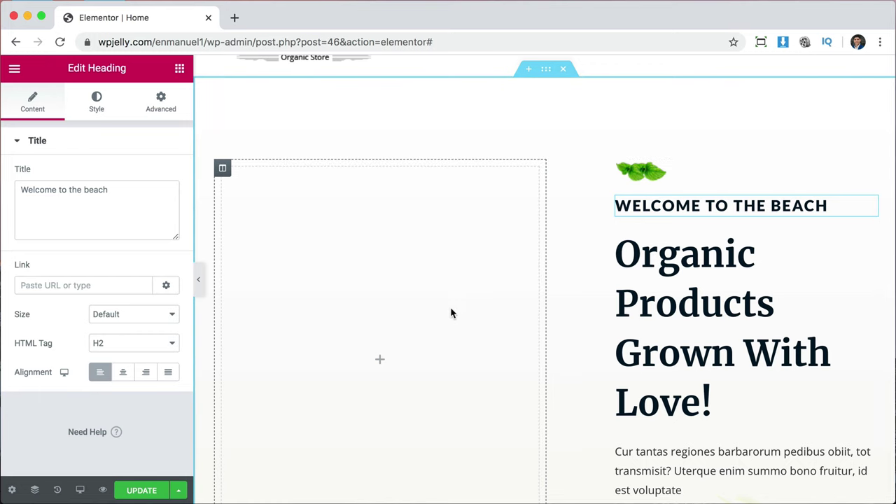
{"action": "scroll", "coordinate": [478, 312], "scroll_direction": "down", "scroll_amount": 3}
{"action": "scroll", "coordinate": [478, 312], "scroll_direction": "up", "scroll_amount": 3}
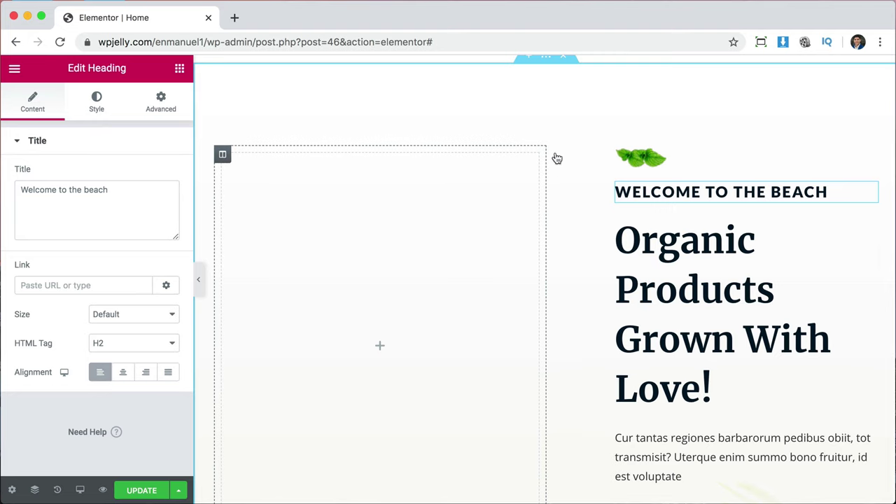
{"action": "scroll", "coordinate": [577, 337], "scroll_direction": "down", "scroll_amount": 2}
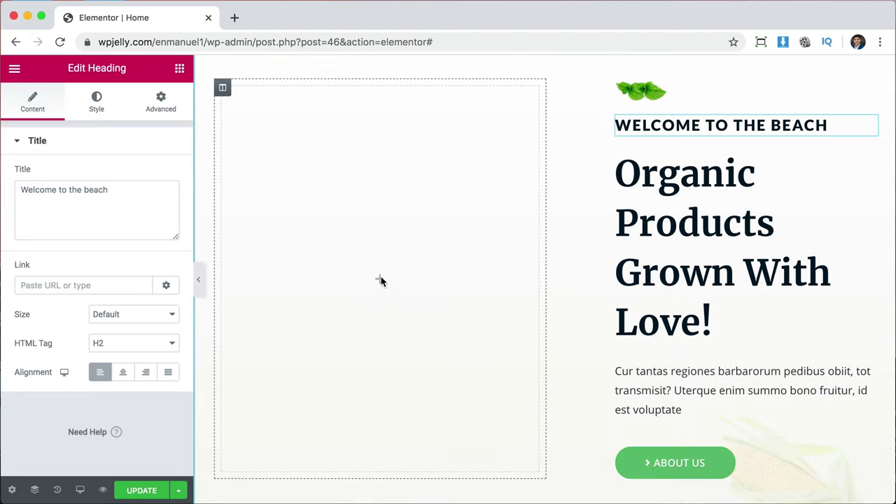
{"action": "scroll", "coordinate": [575, 252], "scroll_direction": "up", "scroll_amount": 2}
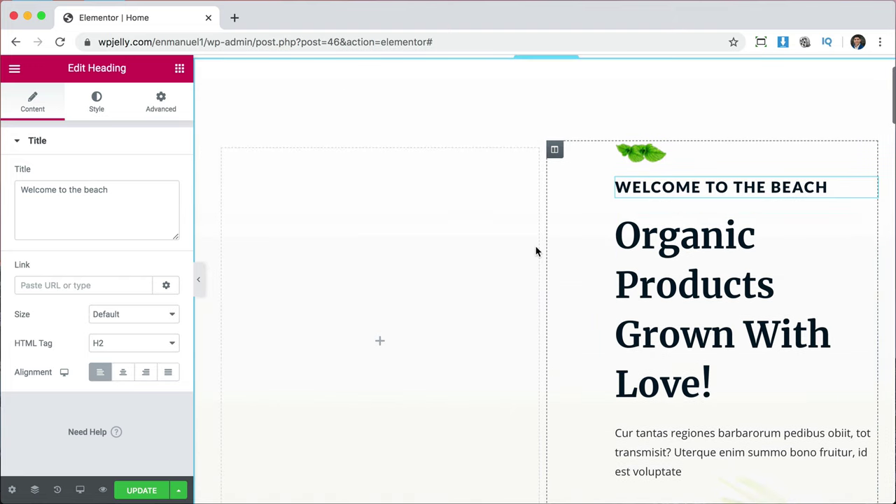
Delete the now-empty left column of the hero section.
{"action": "right_click", "coordinate": [224, 154]}
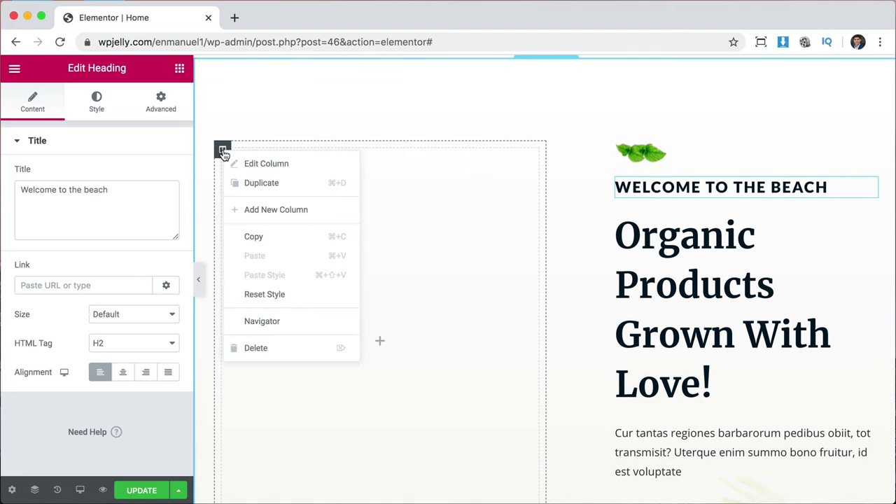
{"action": "left_click", "coordinate": [285, 348]}
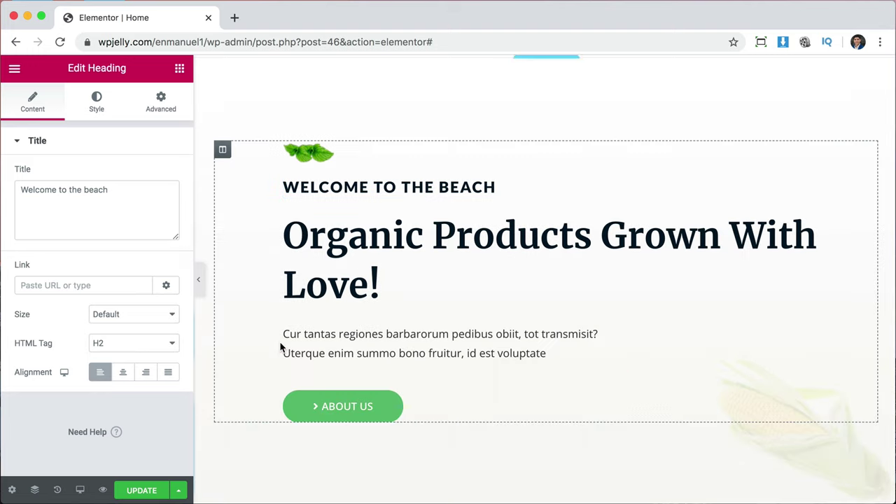
{"action": "scroll", "coordinate": [578, 319], "scroll_direction": "up", "scroll_amount": 3}
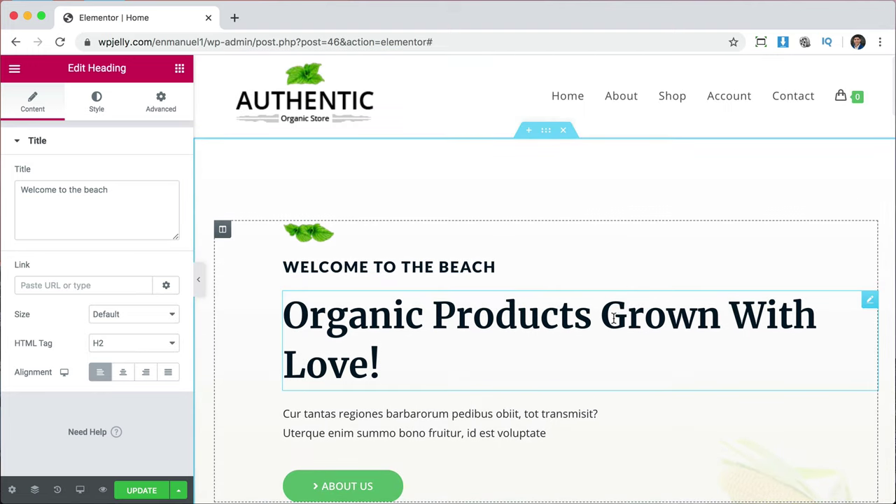
{"action": "scroll", "coordinate": [677, 343], "scroll_direction": "down", "scroll_amount": 4}
{"action": "scroll", "coordinate": [677, 343], "scroll_direction": "down", "scroll_amount": 2}
{"action": "scroll", "coordinate": [677, 343], "scroll_direction": "up", "scroll_amount": 4}
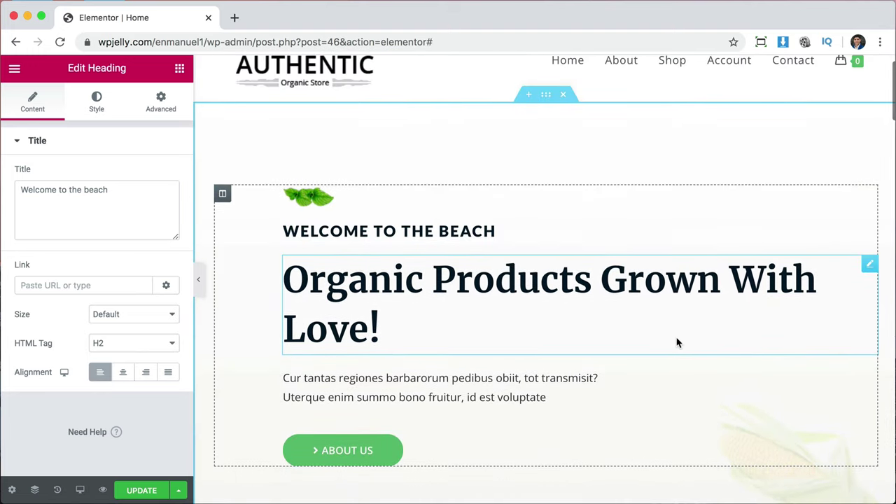
{"action": "scroll", "coordinate": [677, 343], "scroll_direction": "down", "scroll_amount": 2}
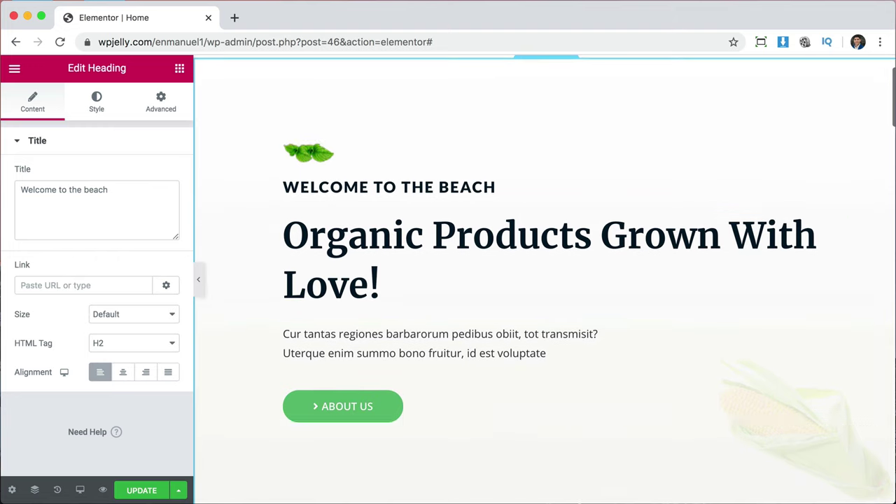
{"action": "scroll", "coordinate": [711, 199], "scroll_direction": "up", "scroll_amount": 2}
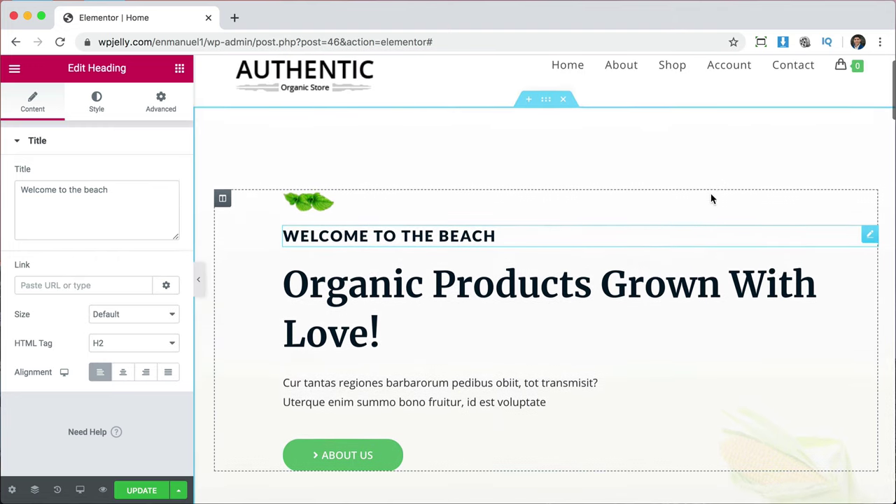
{"action": "scroll", "coordinate": [711, 199], "scroll_direction": "up", "scroll_amount": 1}
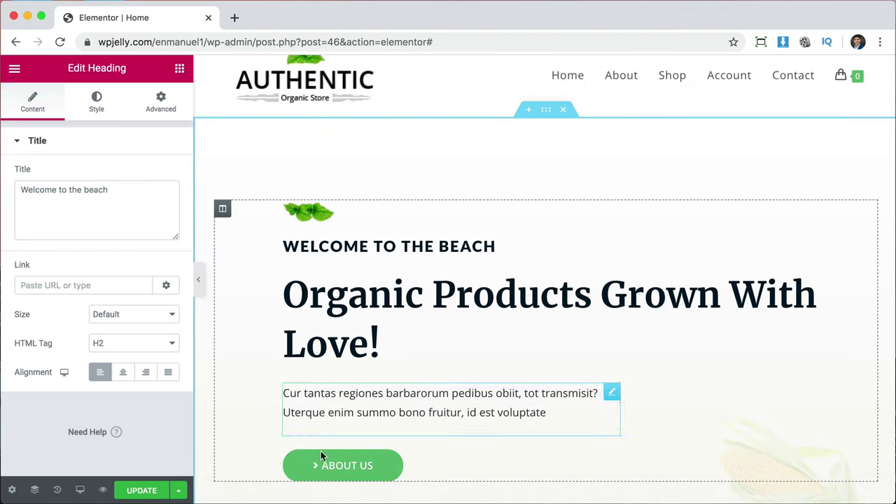
Switch the hero background from gradient to Classic with the rocky turquoise cove photo from the Media Library.
{"action": "left_click", "coordinate": [547, 112]}
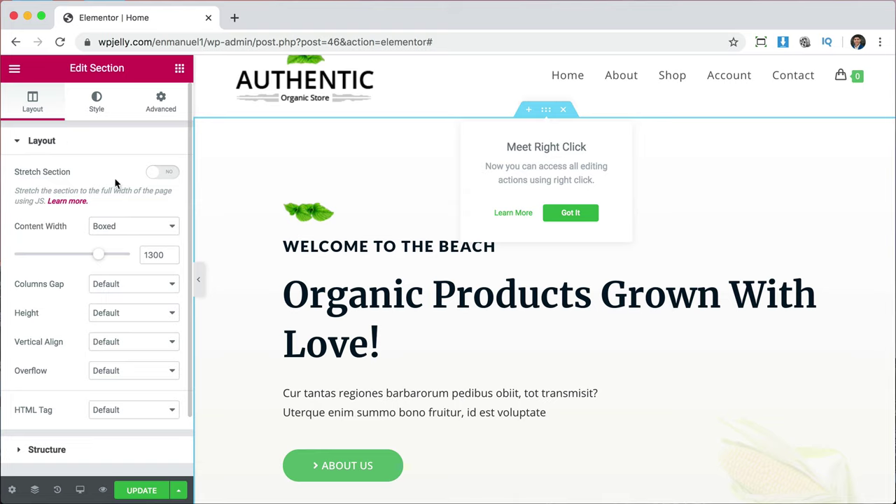
{"action": "left_click", "coordinate": [97, 103]}
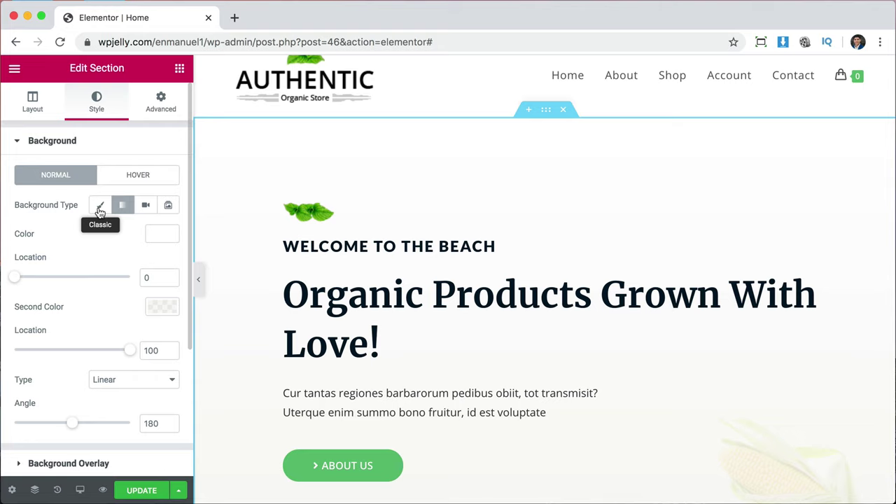
{"action": "left_click", "coordinate": [100, 207]}
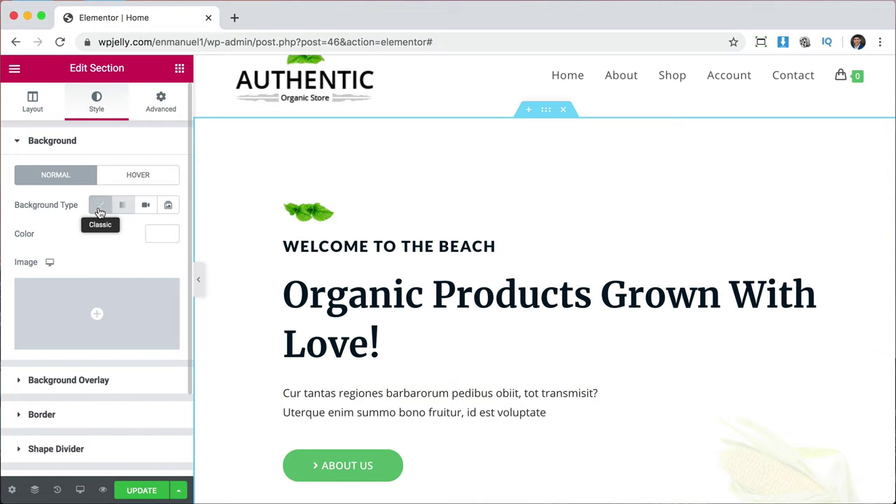
{"action": "left_click", "coordinate": [99, 312]}
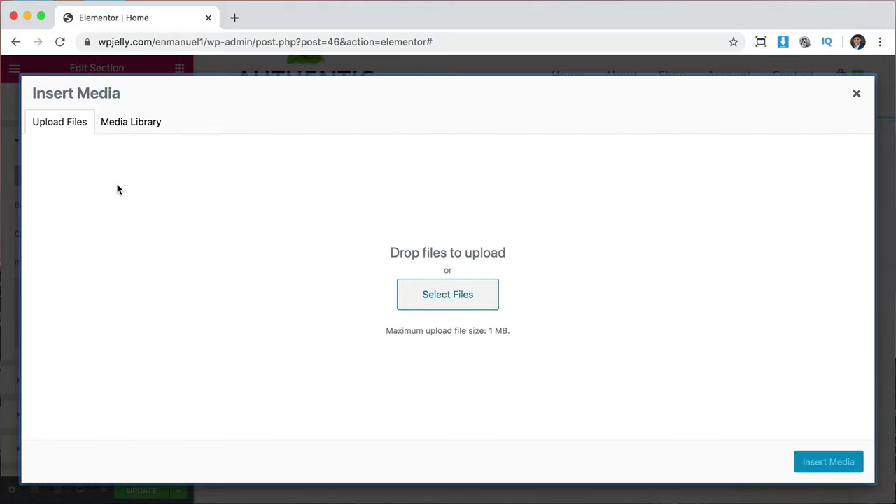
{"action": "left_click", "coordinate": [124, 122]}
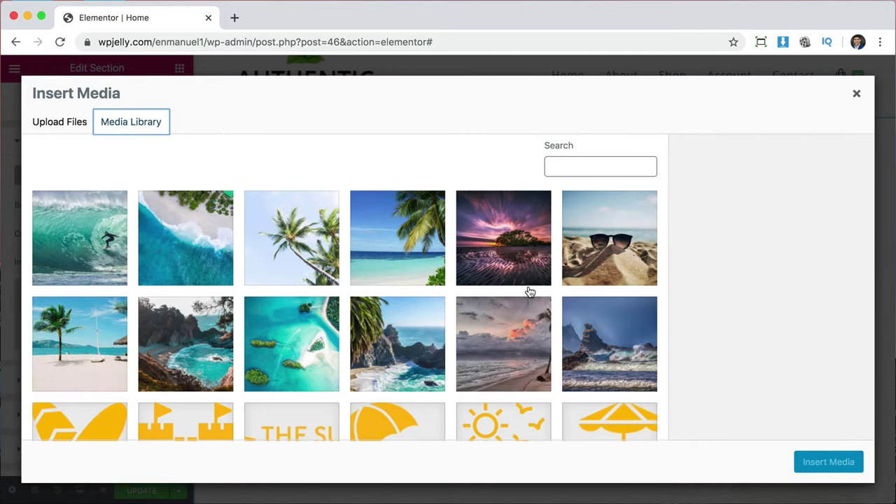
{"action": "scroll", "coordinate": [602, 390], "scroll_direction": "down", "scroll_amount": 1}
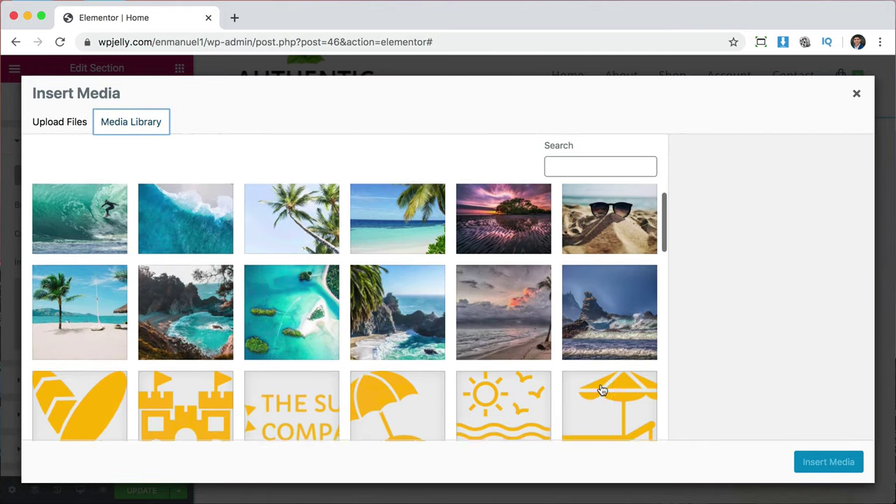
{"action": "scroll", "coordinate": [602, 390], "scroll_direction": "up", "scroll_amount": 1}
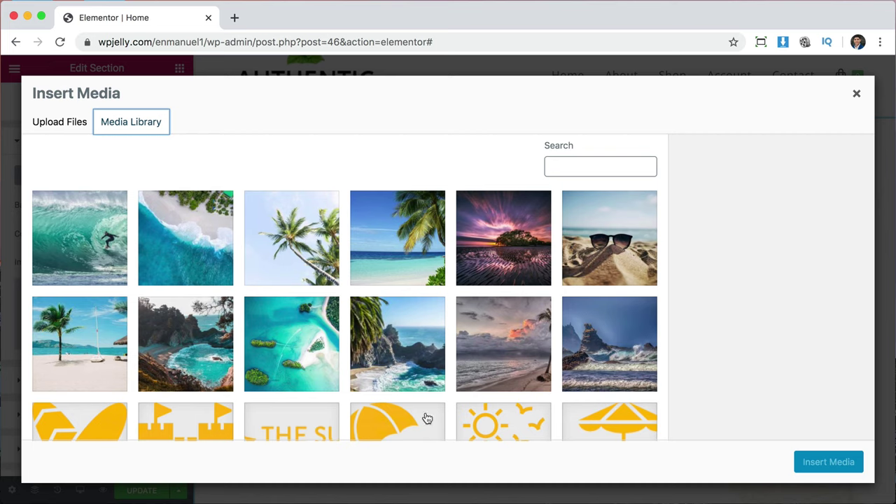
{"action": "left_click", "coordinate": [188, 344]}
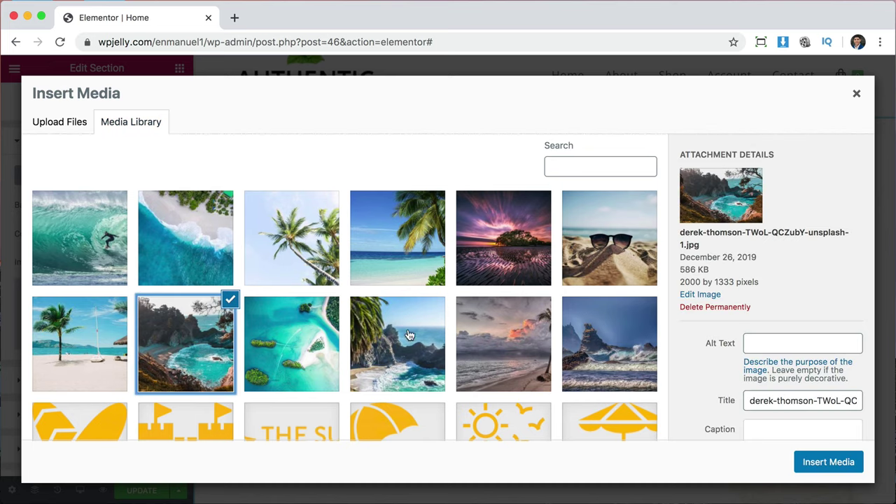
{"action": "left_click", "coordinate": [810, 464]}
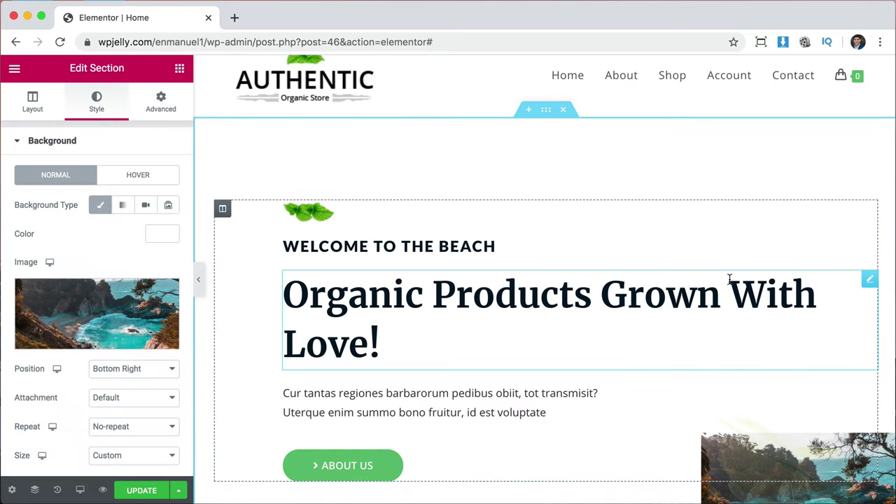
Set the hero background image Size to Cover and Position to Center Center.
{"action": "scroll", "coordinate": [730, 280], "scroll_direction": "down", "scroll_amount": 4}
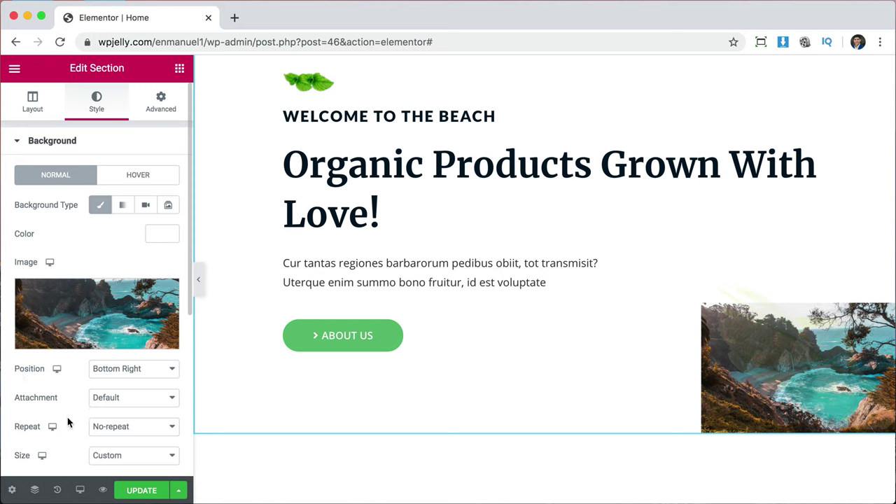
{"action": "scroll", "coordinate": [68, 423], "scroll_direction": "down", "scroll_amount": 3}
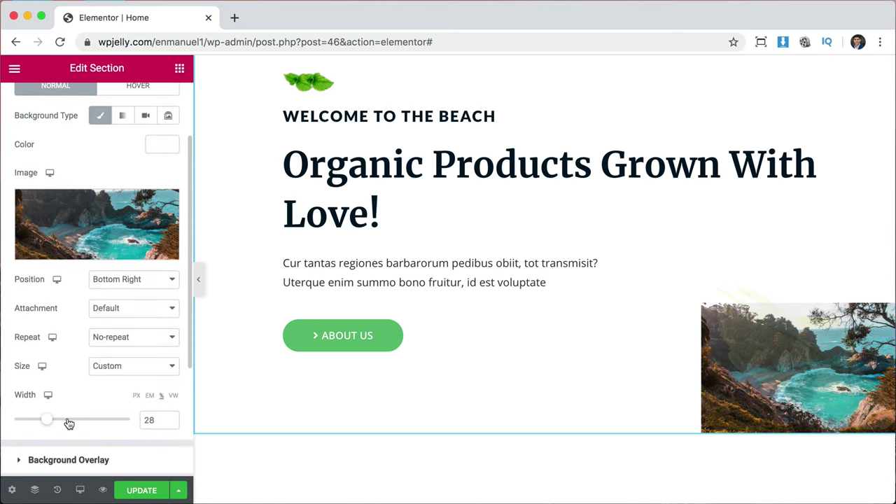
{"action": "left_click", "coordinate": [116, 372]}
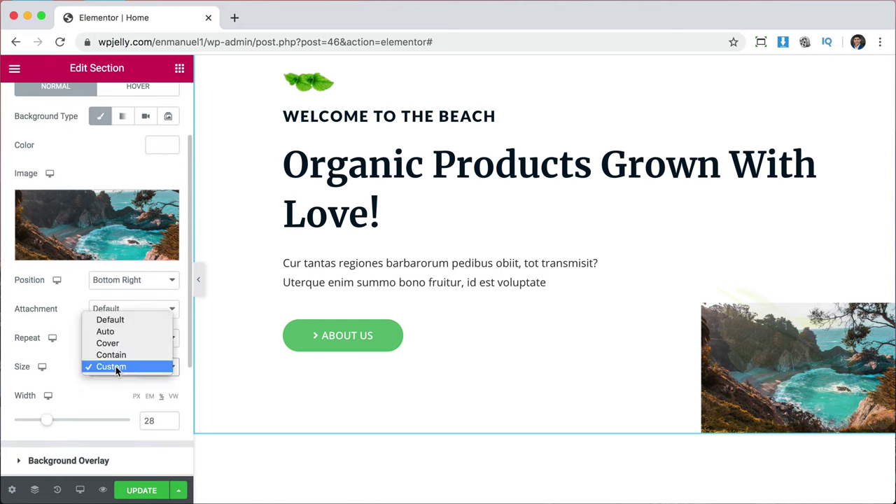
{"action": "left_click", "coordinate": [114, 344]}
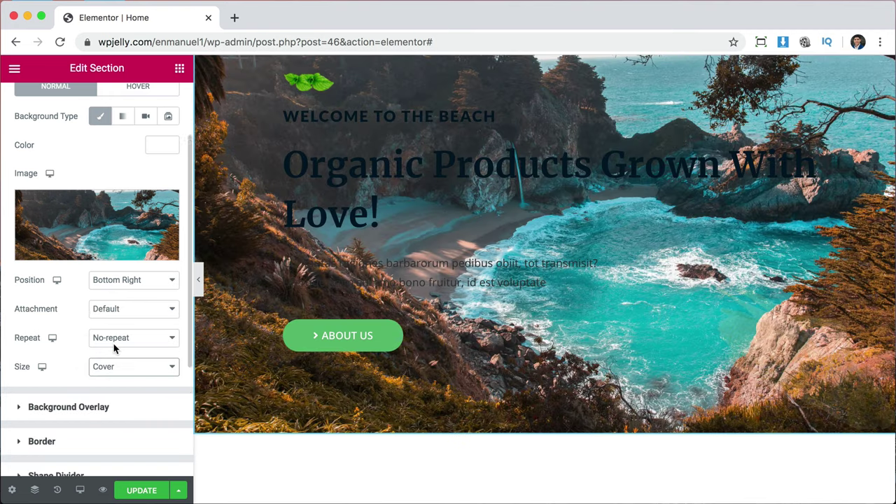
{"action": "scroll", "coordinate": [489, 283], "scroll_direction": "up", "scroll_amount": 3}
{"action": "scroll", "coordinate": [489, 282], "scroll_direction": "down", "scroll_amount": 2}
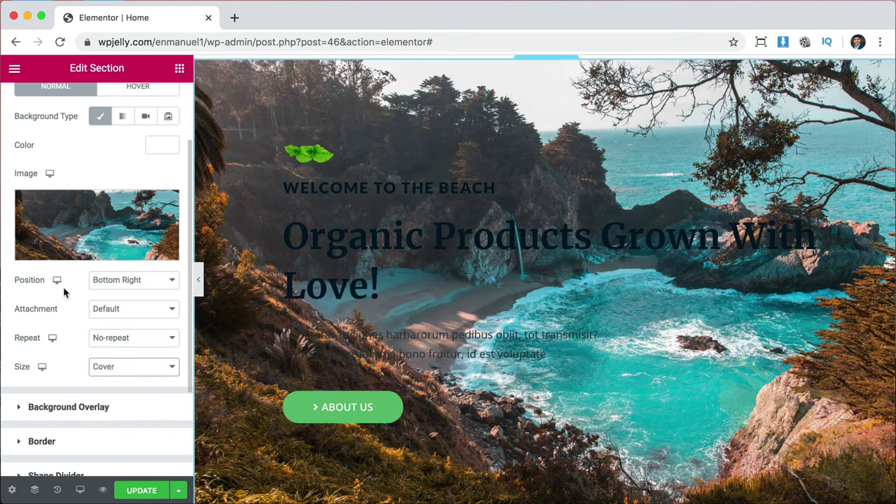
{"action": "left_click", "coordinate": [124, 283]}
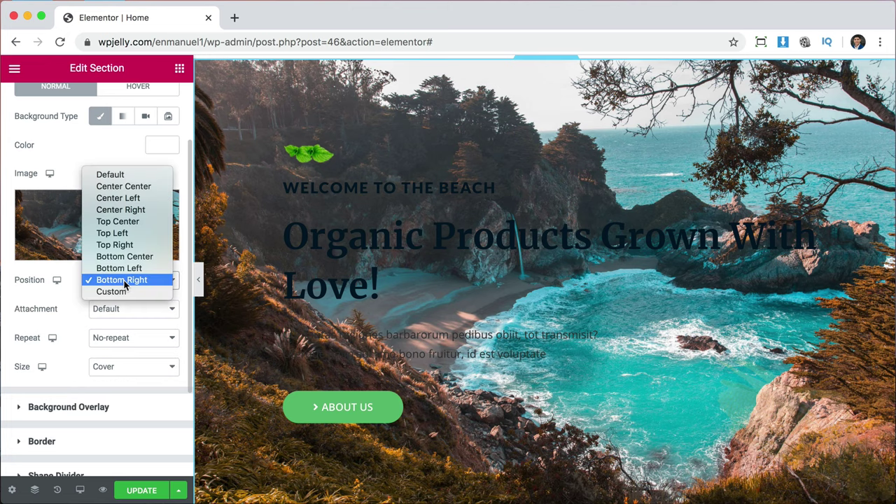
{"action": "left_click", "coordinate": [133, 187]}
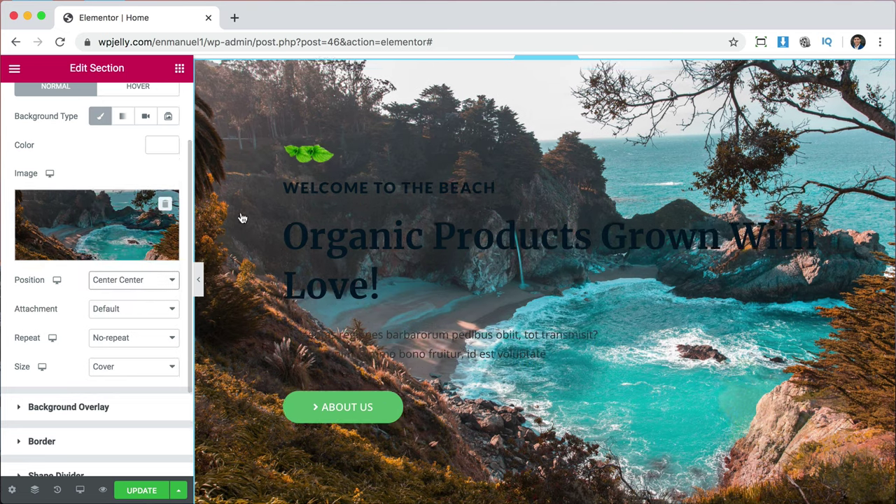
{"action": "scroll", "coordinate": [658, 308], "scroll_direction": "up", "scroll_amount": 2}
{"action": "scroll", "coordinate": [658, 308], "scroll_direction": "down", "scroll_amount": 2}
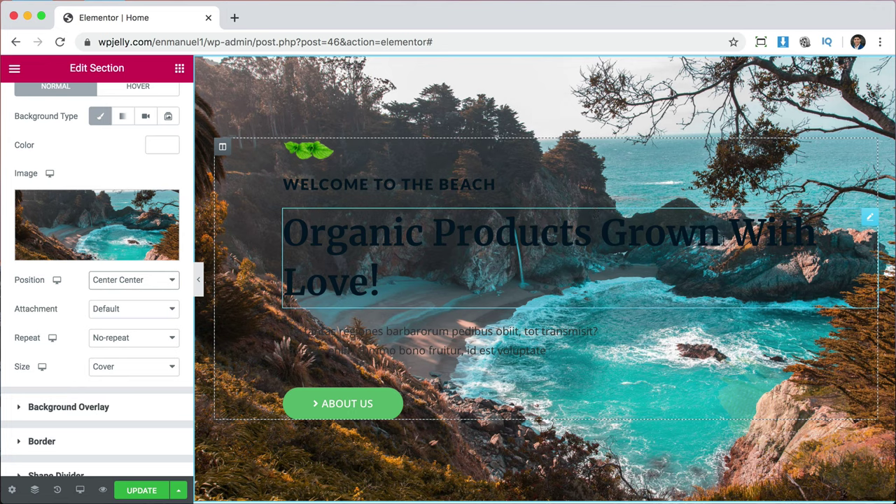
Make the main title's text colour the white preset.
{"action": "left_click", "coordinate": [723, 240]}
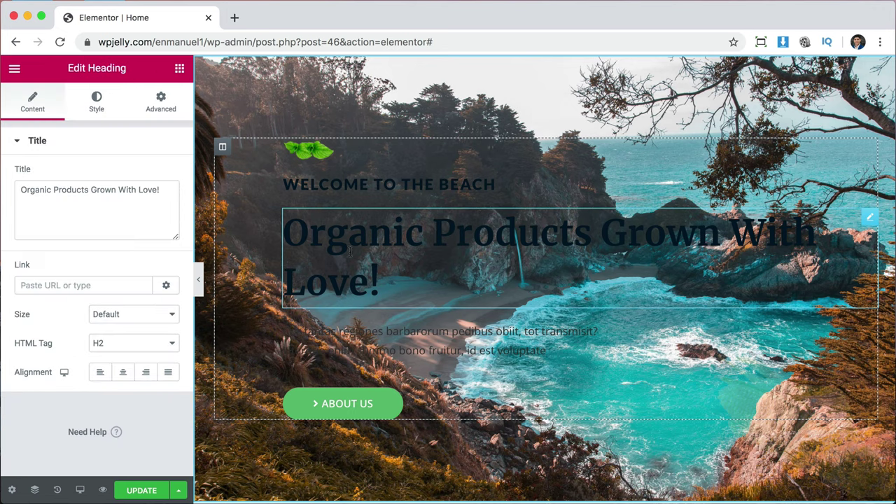
{"action": "left_click", "coordinate": [96, 104]}
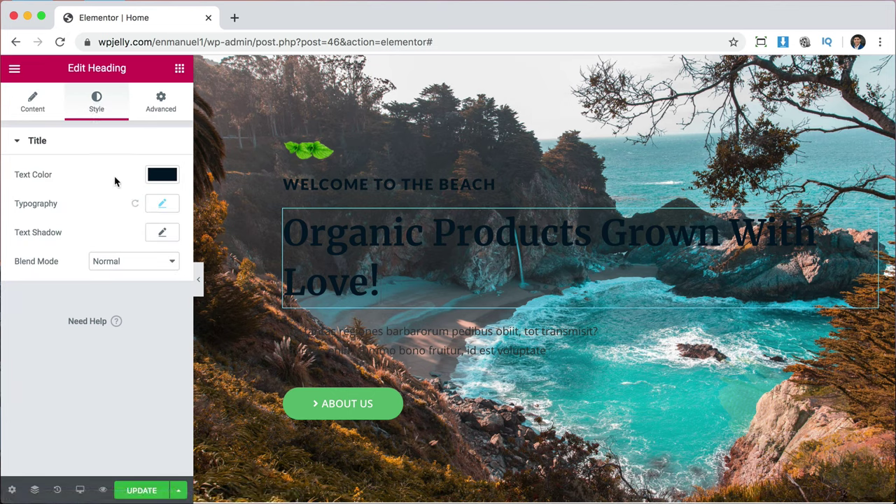
{"action": "left_click", "coordinate": [174, 178]}
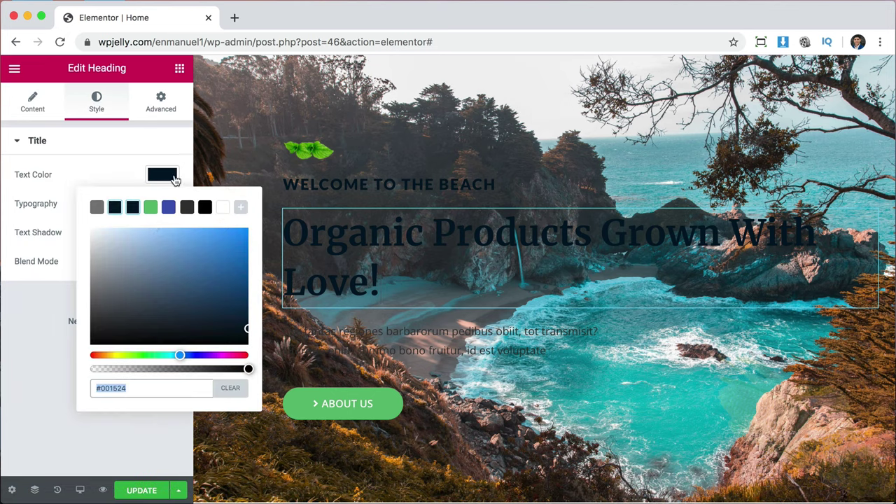
{"action": "left_click", "coordinate": [224, 208]}
{"action": "left_click", "coordinate": [120, 176]}
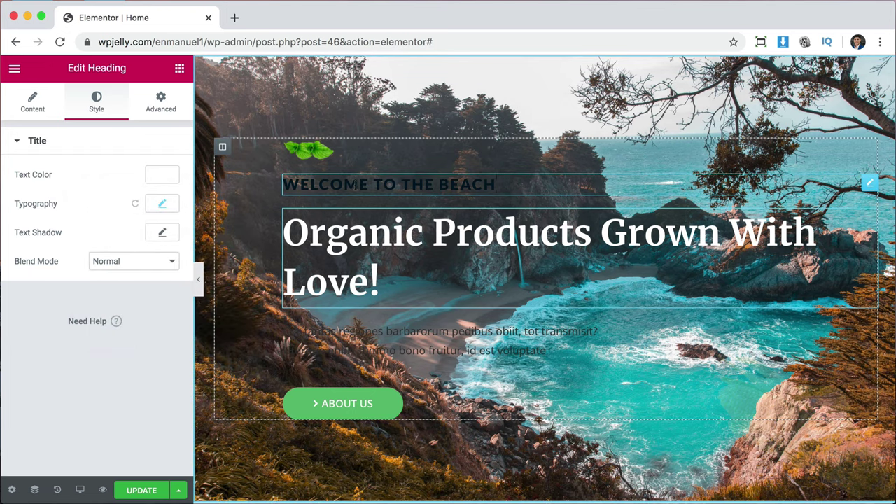
Make the WELCOME TO THE BEACH heading text white.
{"action": "left_click", "coordinate": [355, 184]}
{"action": "left_click", "coordinate": [100, 111]}
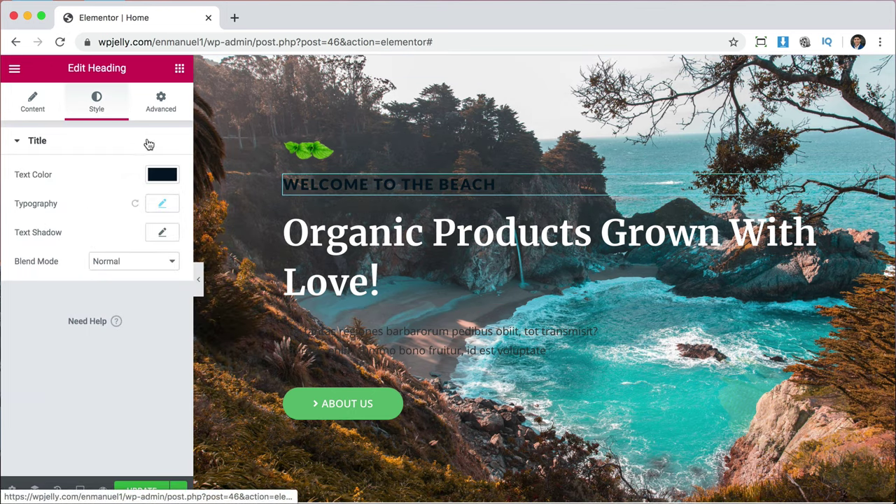
{"action": "left_click", "coordinate": [168, 174]}
{"action": "left_click", "coordinate": [223, 207]}
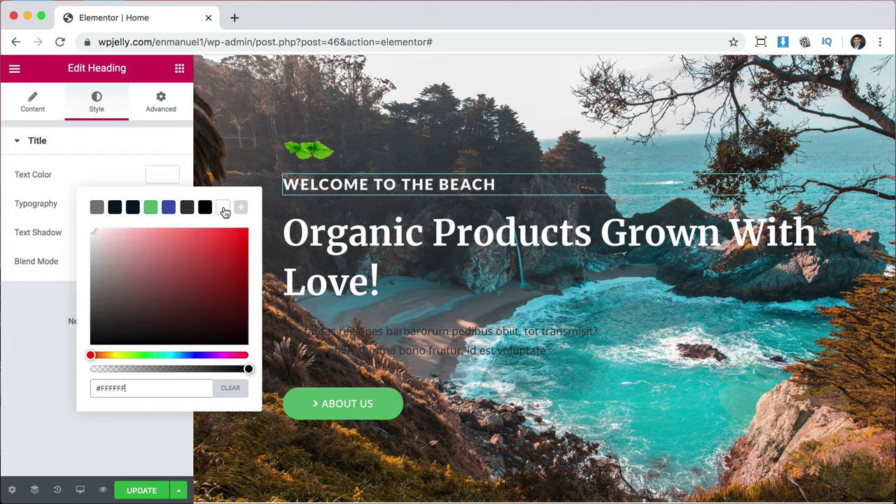
{"action": "left_click", "coordinate": [164, 173]}
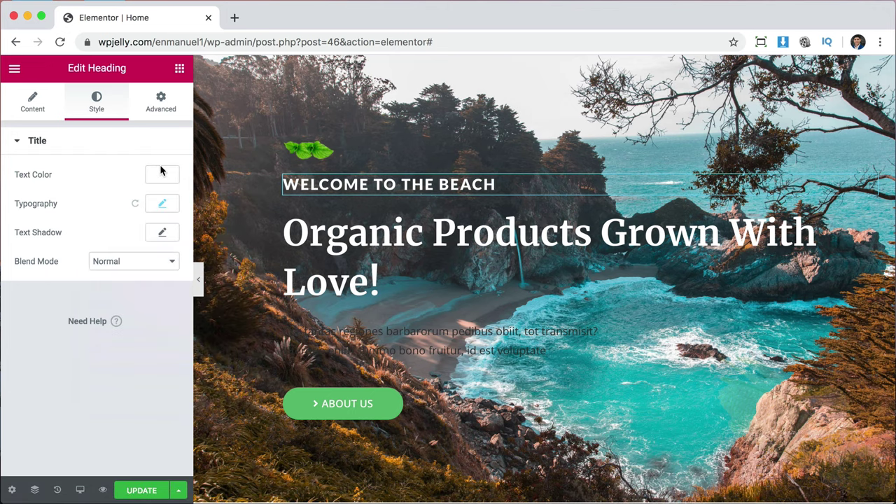
Make the hero paragraph text white.
{"action": "left_click", "coordinate": [365, 338]}
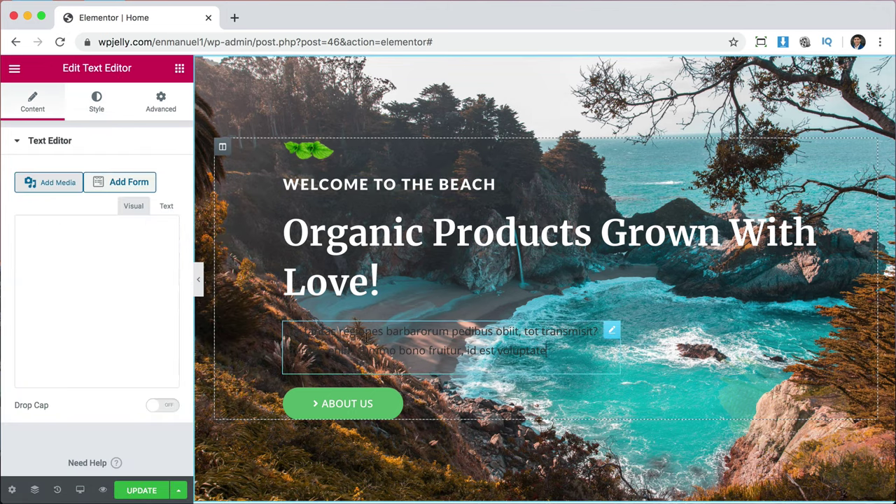
{"action": "left_click", "coordinate": [97, 105]}
{"action": "left_click", "coordinate": [162, 203]}
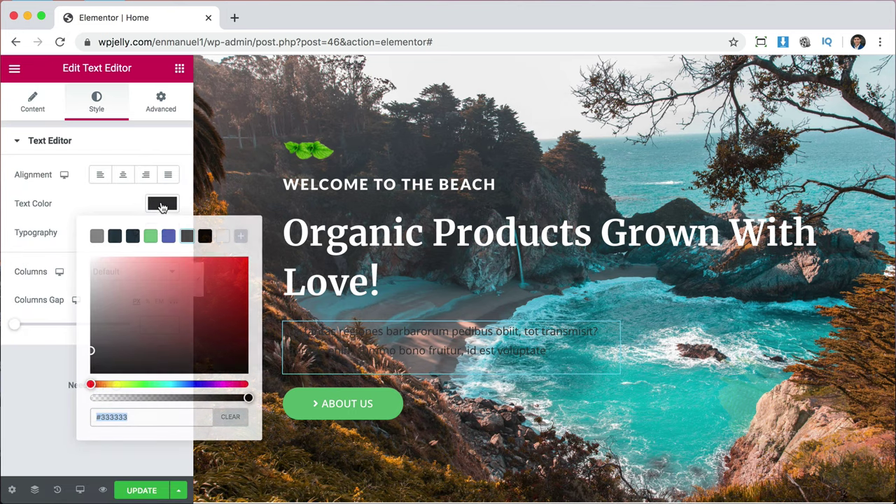
{"action": "left_click", "coordinate": [222, 237]}
{"action": "left_click", "coordinate": [158, 202]}
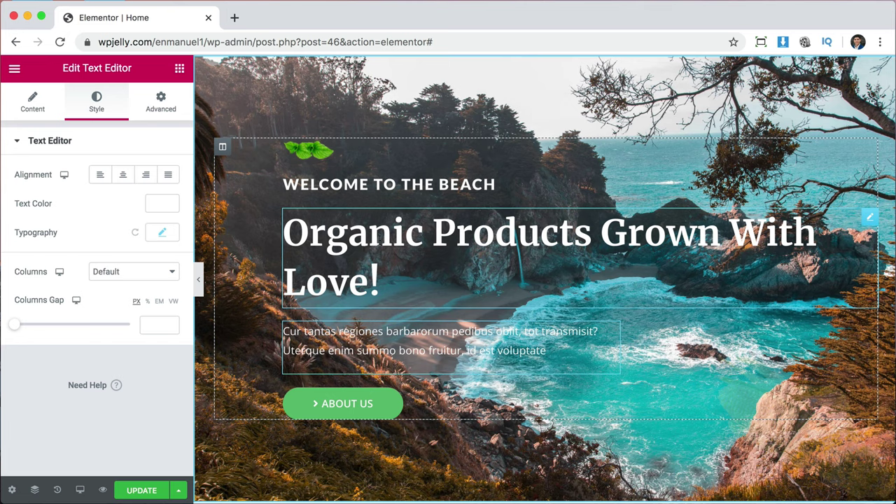
Change the main title text to 'THE SUN COMPANY'.
{"action": "left_click", "coordinate": [494, 240]}
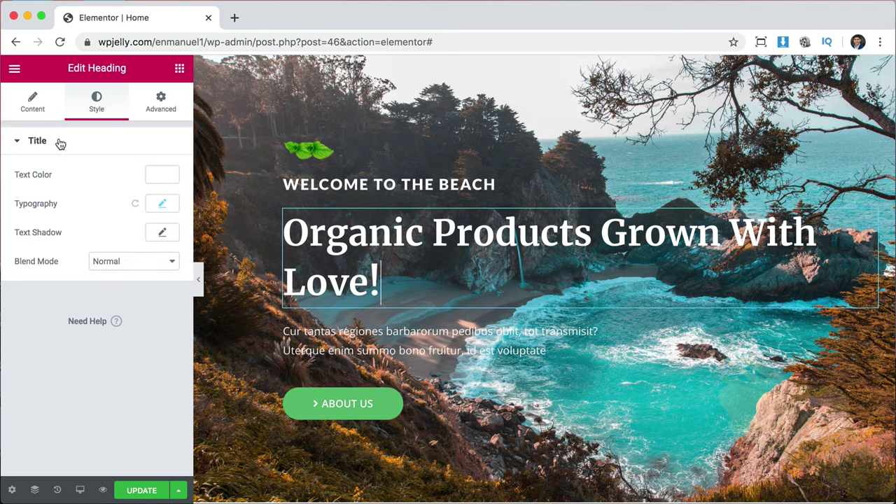
{"action": "left_click", "coordinate": [31, 104]}
{"action": "triple_click", "coordinate": [110, 189]}
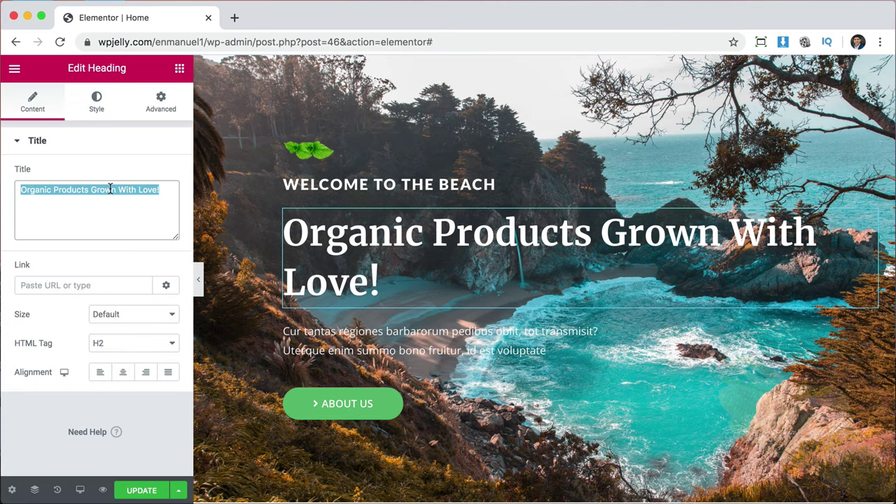
{"action": "type", "text": "THE S"}
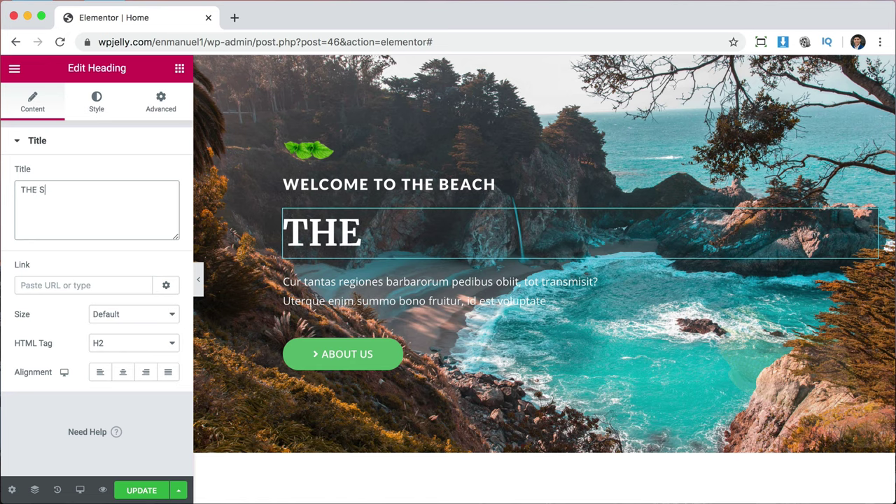
{"action": "type", "text": "UN COMPANY"}
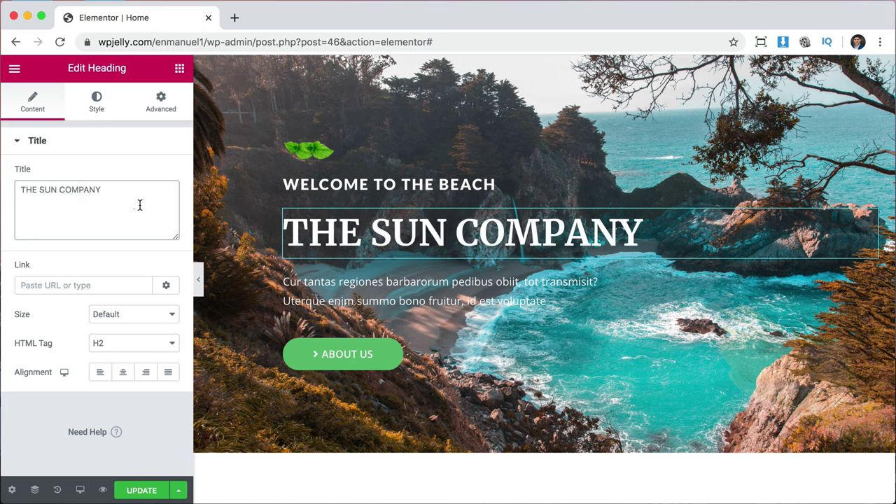
Set the title typography to the Lato font family at size 75.
{"action": "left_click", "coordinate": [96, 112]}
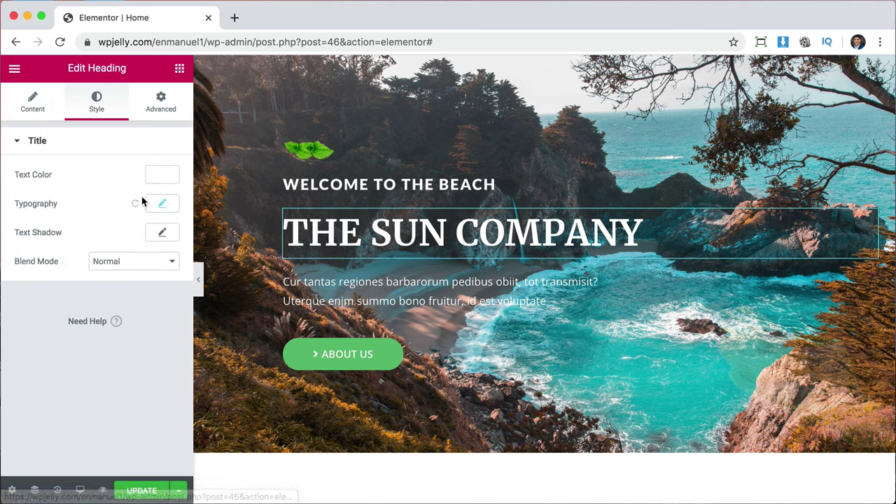
{"action": "left_click", "coordinate": [162, 204]}
{"action": "left_click", "coordinate": [135, 240]}
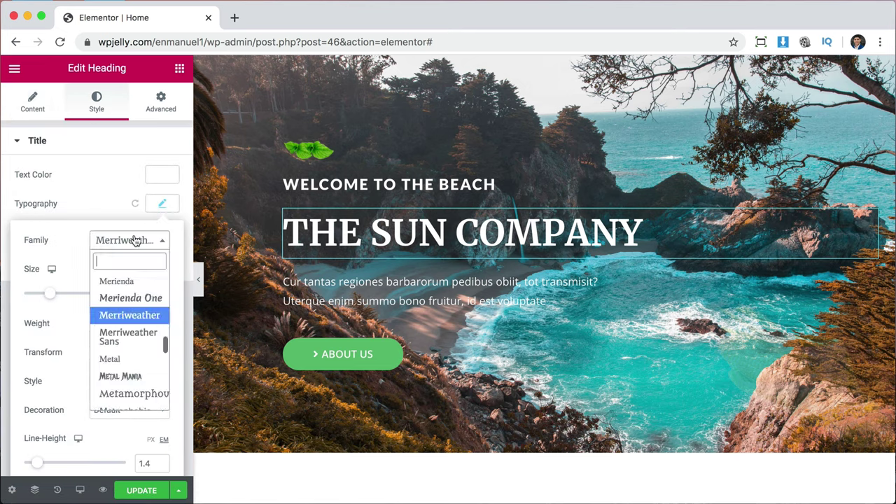
{"action": "type", "text": "LA"}
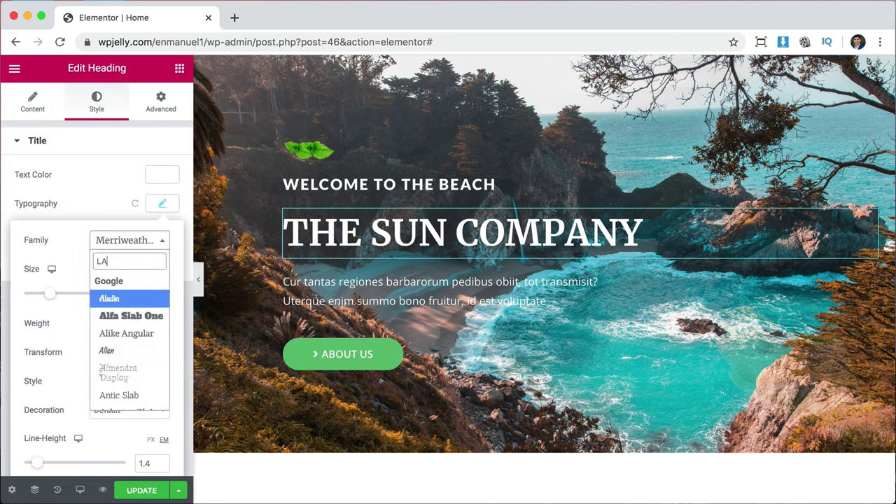
{"action": "type", "text": "TO"}
{"action": "key", "text": "Return"}
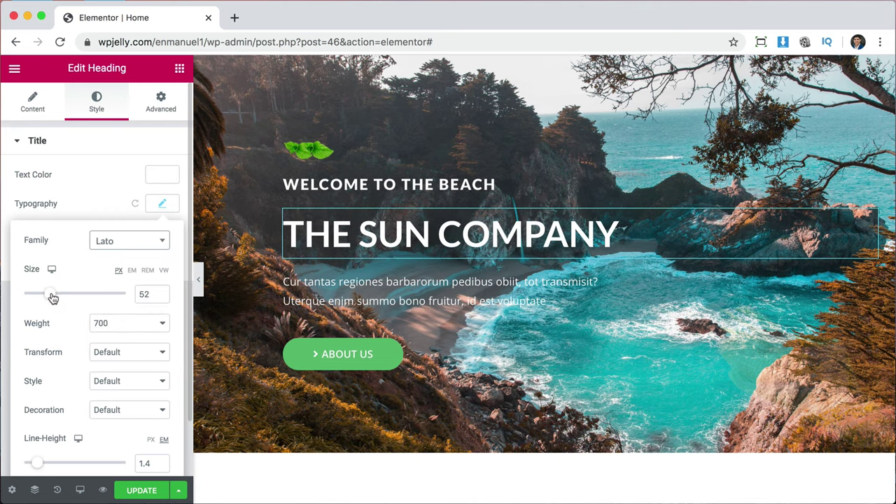
{"action": "left_click_drag", "start_coordinate": [54, 299], "coordinate": [64, 298]}
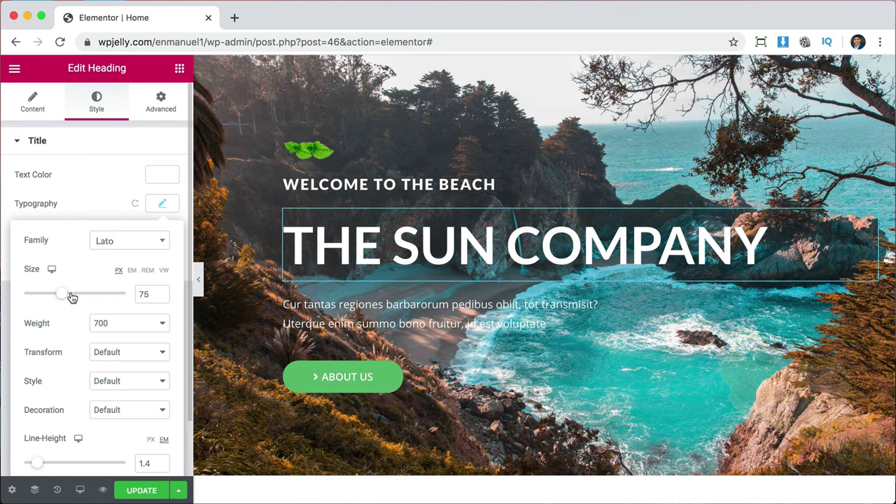
Replace the paragraph with 'Helping you enjoy the sun every day!', correcting the 'everday' typo.
{"action": "left_click", "coordinate": [340, 306]}
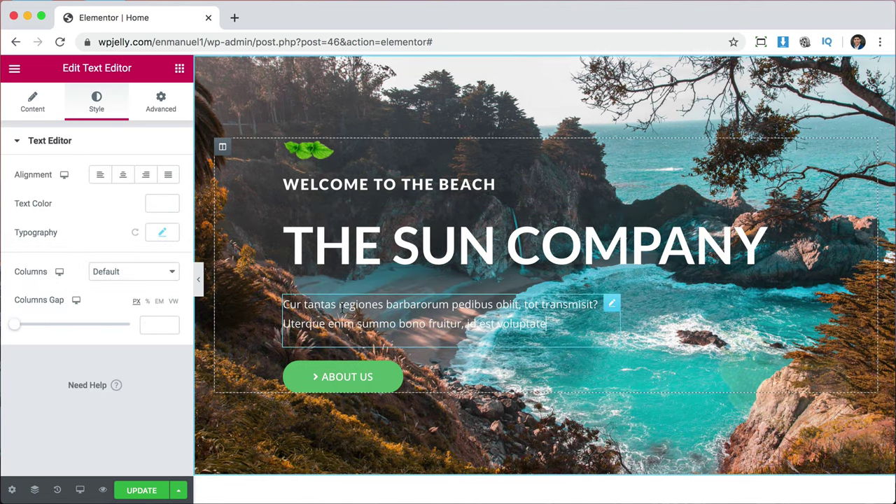
{"action": "right_click", "coordinate": [585, 308]}
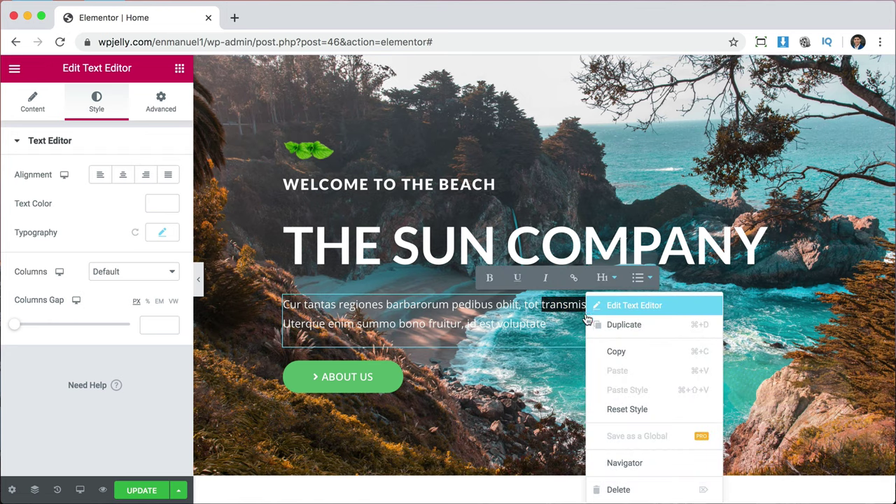
{"action": "left_click", "coordinate": [529, 325]}
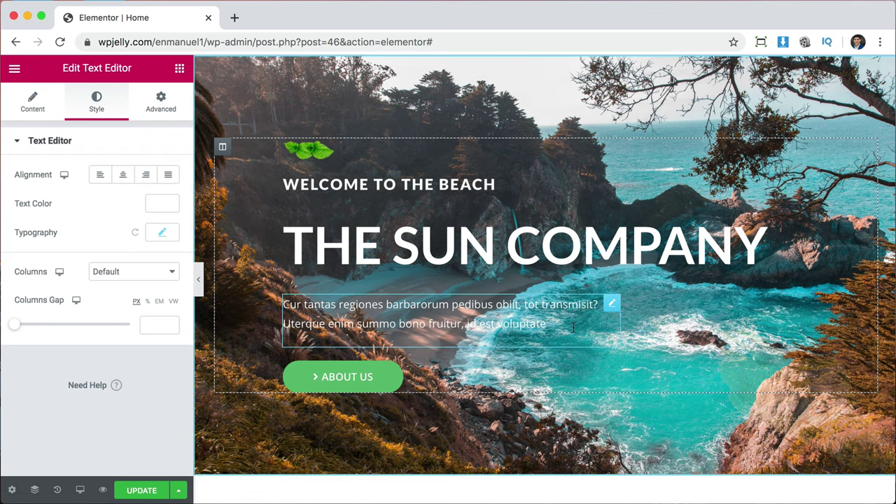
{"action": "left_click", "coordinate": [30, 112]}
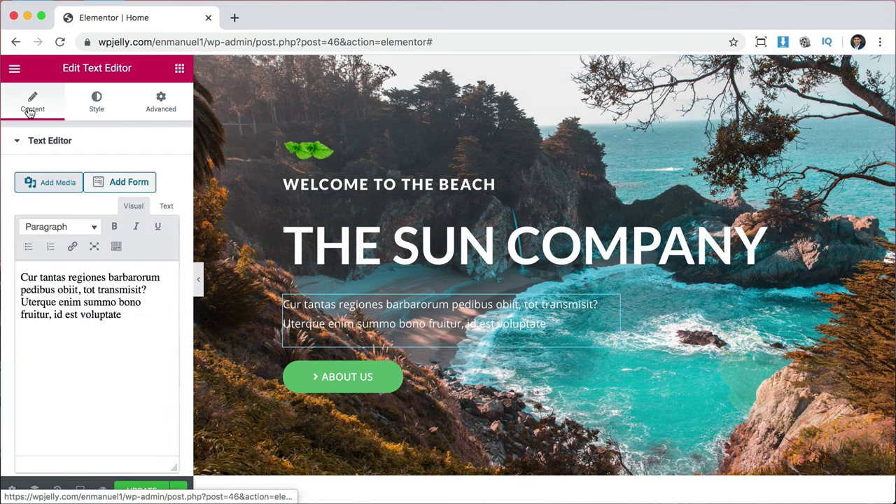
{"action": "left_click_drag", "start_coordinate": [87, 352], "coordinate": [3, 250]}
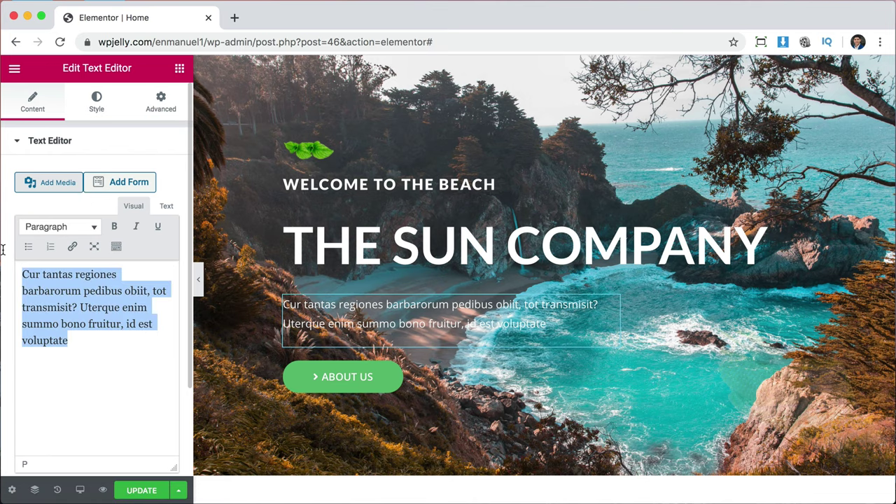
{"action": "type", "text": "Helping you enjoy the"}
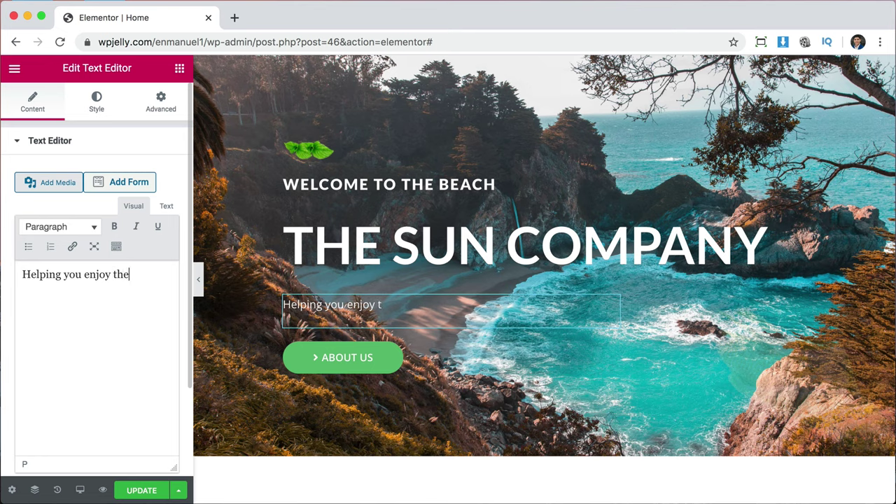
{"action": "type", "text": " sun everday!"}
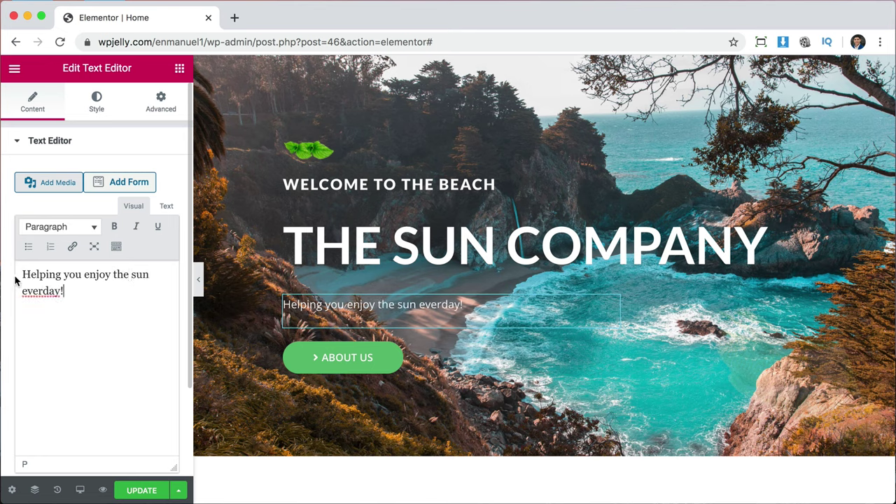
{"action": "right_click", "coordinate": [34, 290]}
{"action": "left_click", "coordinate": [46, 296]}
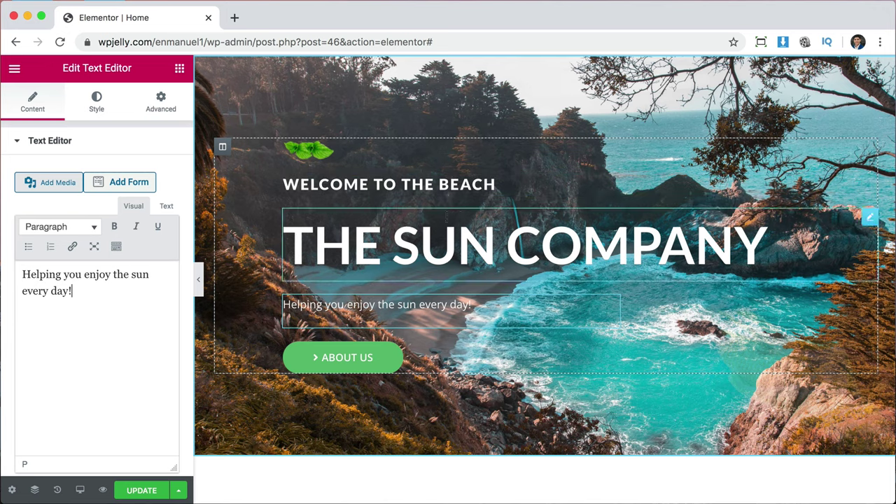
Centre-align THE SUN COMPANY and WELCOME TO THE BEACH headings.
{"action": "left_click", "coordinate": [525, 245]}
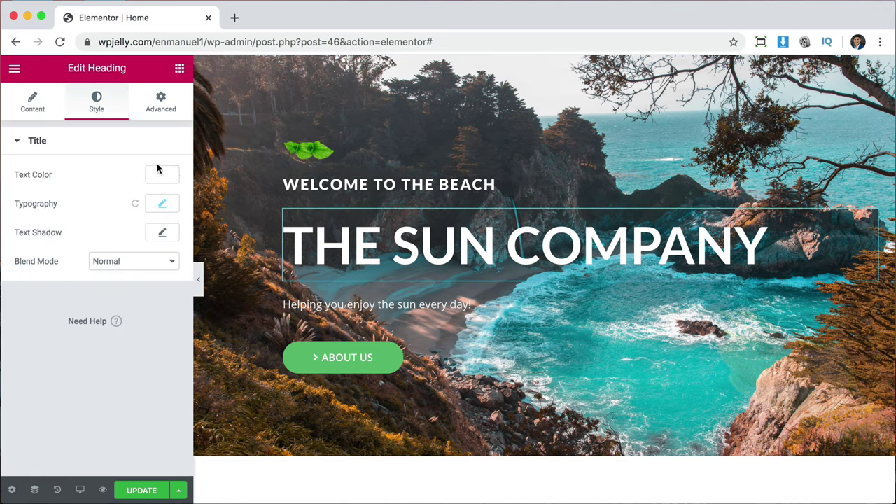
{"action": "left_click", "coordinate": [162, 204]}
{"action": "left_click", "coordinate": [162, 204]}
{"action": "left_click", "coordinate": [33, 112]}
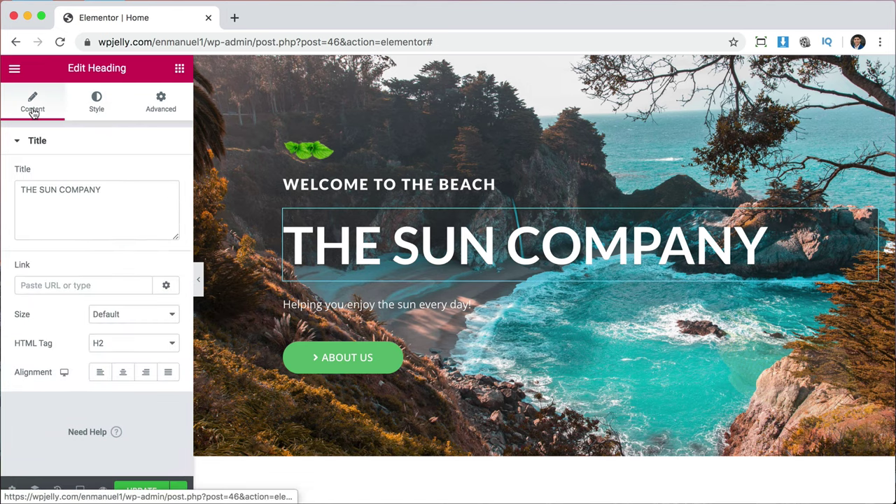
{"action": "left_click", "coordinate": [123, 376]}
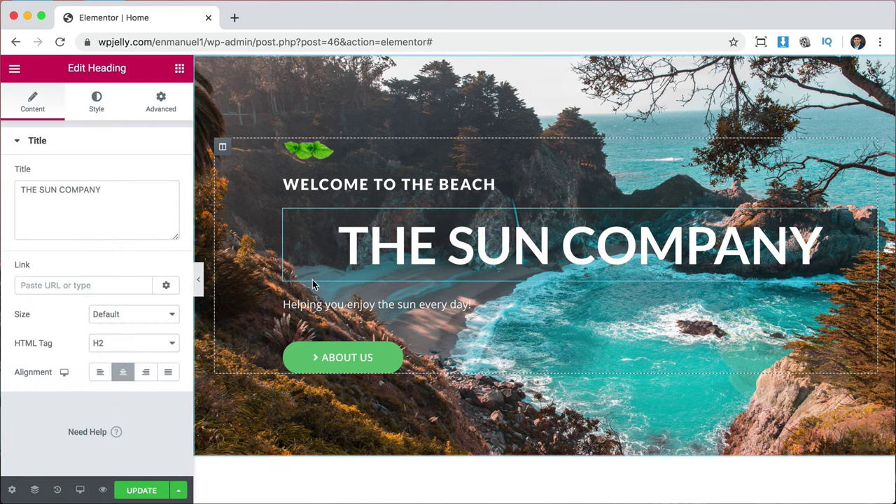
{"action": "left_click", "coordinate": [290, 185]}
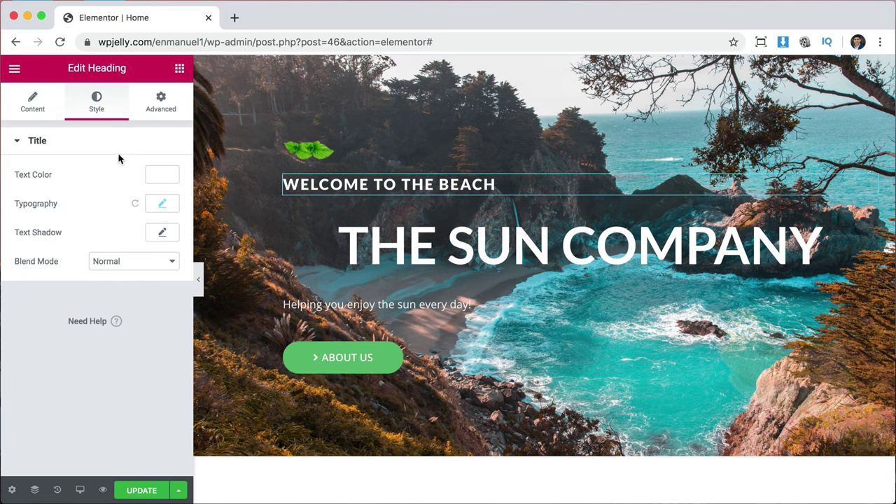
{"action": "left_click", "coordinate": [39, 105]}
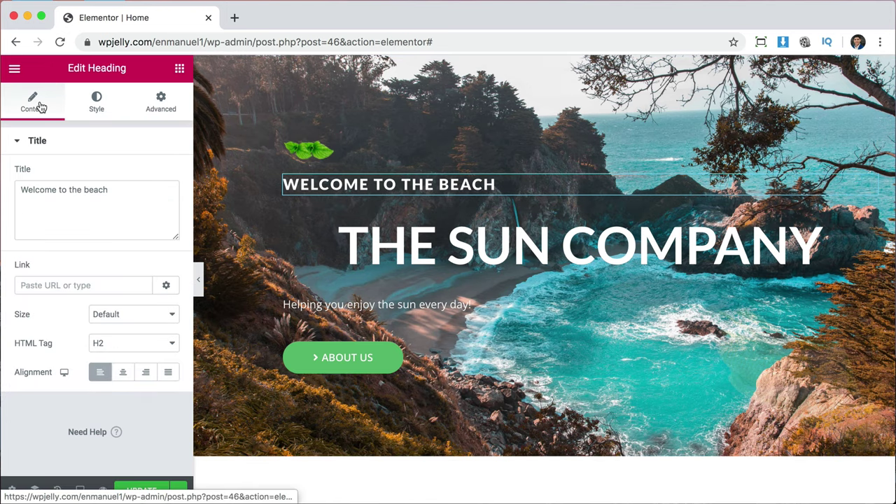
{"action": "left_click", "coordinate": [123, 372]}
Centre-align the subtitle text and the About Us button.
{"action": "left_click", "coordinate": [288, 306]}
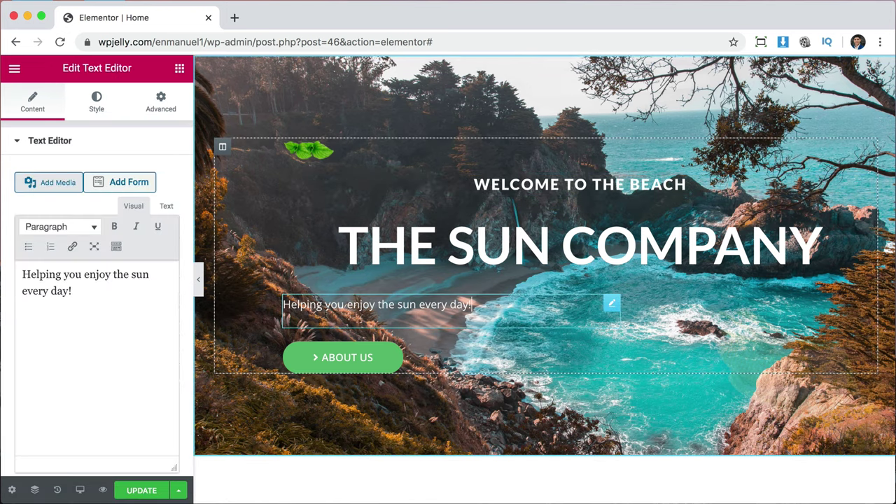
{"action": "left_click", "coordinate": [96, 103]}
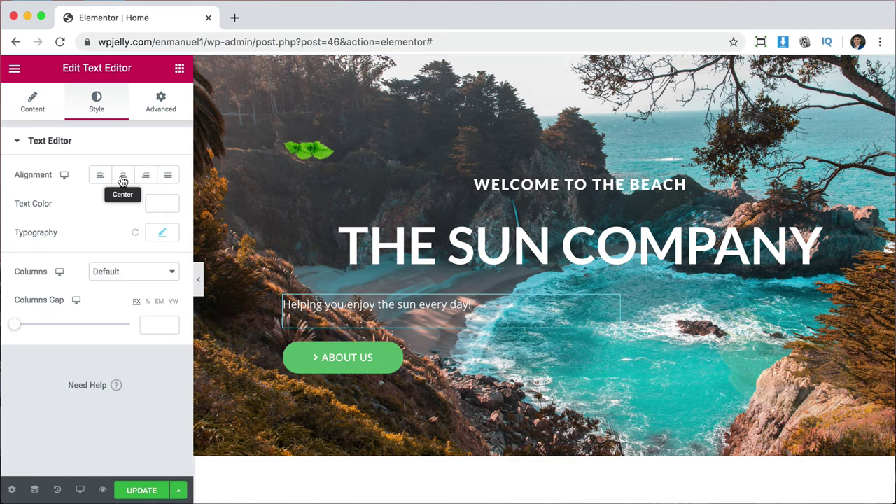
{"action": "left_click", "coordinate": [123, 175]}
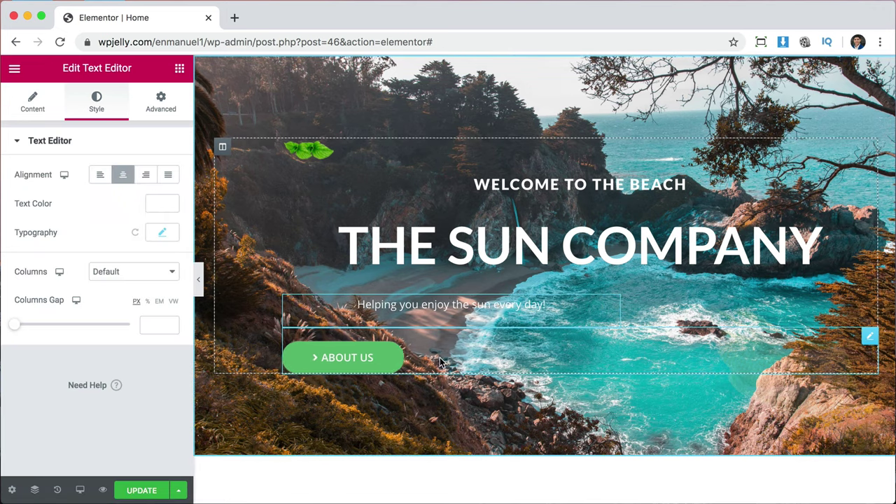
{"action": "left_click", "coordinate": [375, 360]}
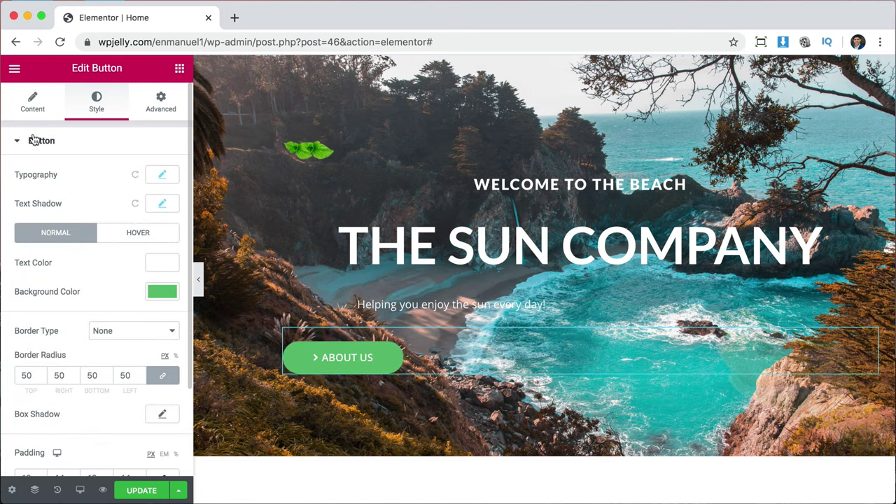
{"action": "left_click", "coordinate": [32, 112]}
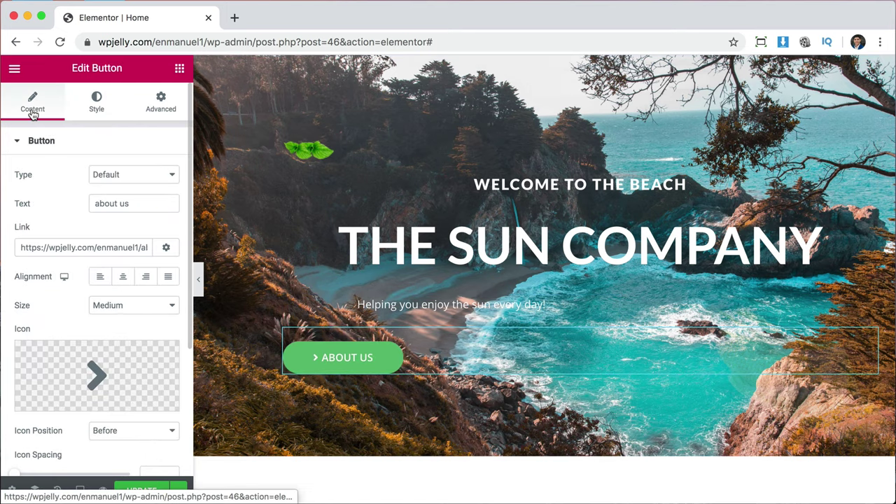
{"action": "left_click", "coordinate": [122, 278]}
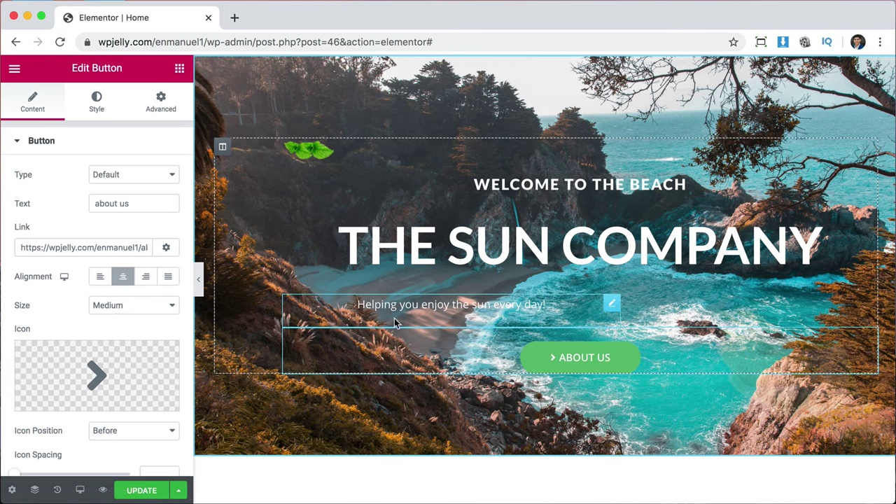
{"action": "left_click", "coordinate": [614, 311]}
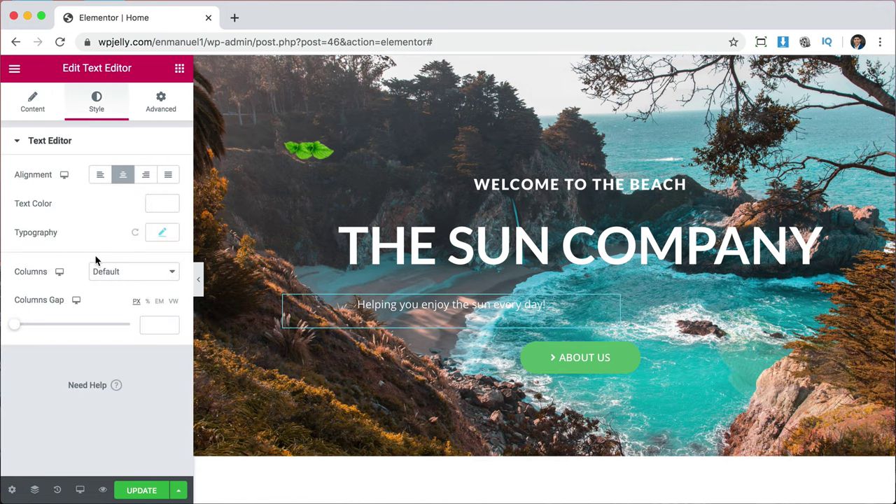
Change the subtitle's Positioning Width from Custom (490 px) to Default.
{"action": "left_click", "coordinate": [162, 107]}
{"action": "scroll", "coordinate": [80, 382], "scroll_direction": "down", "scroll_amount": 3}
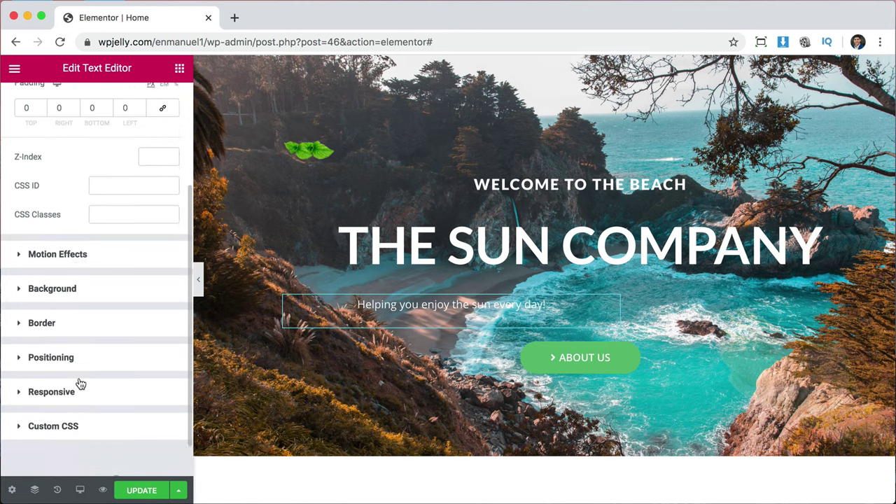
{"action": "scroll", "coordinate": [80, 384], "scroll_direction": "down", "scroll_amount": 1}
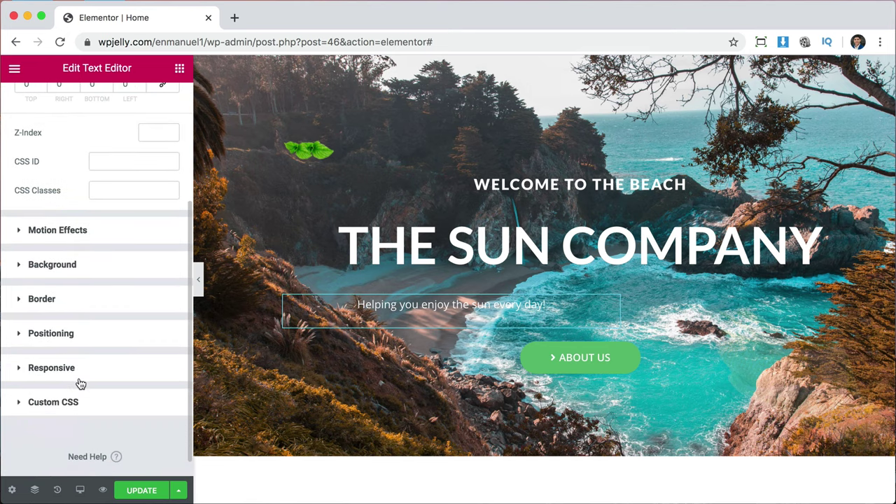
{"action": "left_click", "coordinate": [60, 335]}
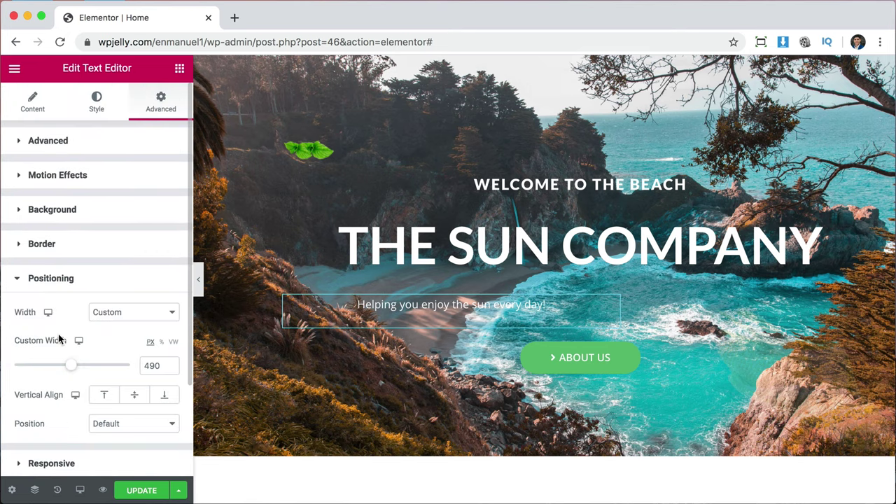
{"action": "left_click", "coordinate": [106, 312]}
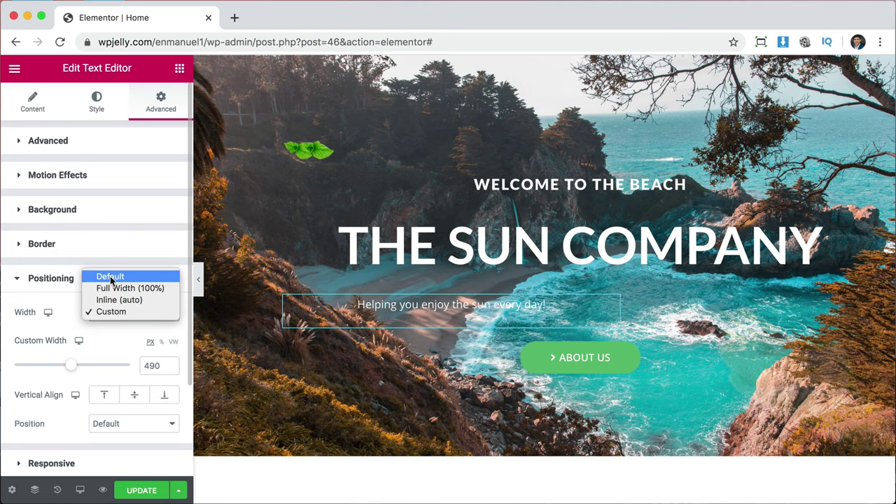
{"action": "left_click", "coordinate": [110, 277]}
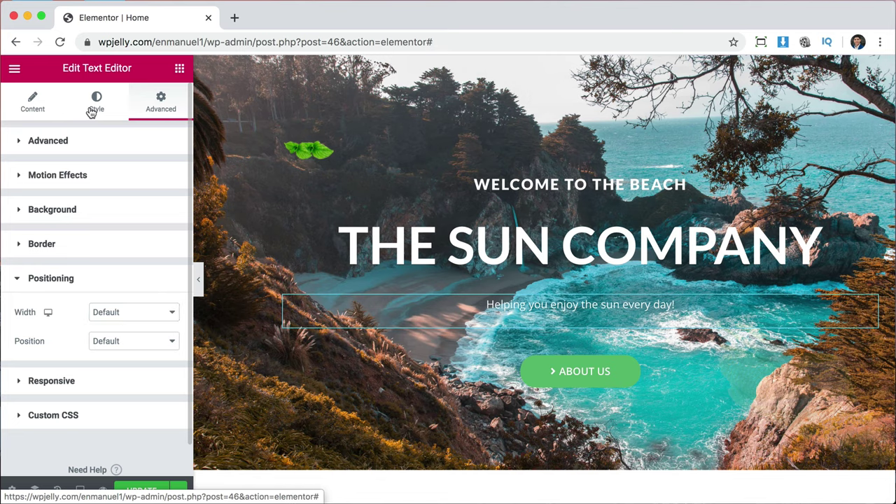
Set the subtitle's typography size to 25 px.
{"action": "left_click", "coordinate": [92, 111]}
{"action": "left_click", "coordinate": [160, 236]}
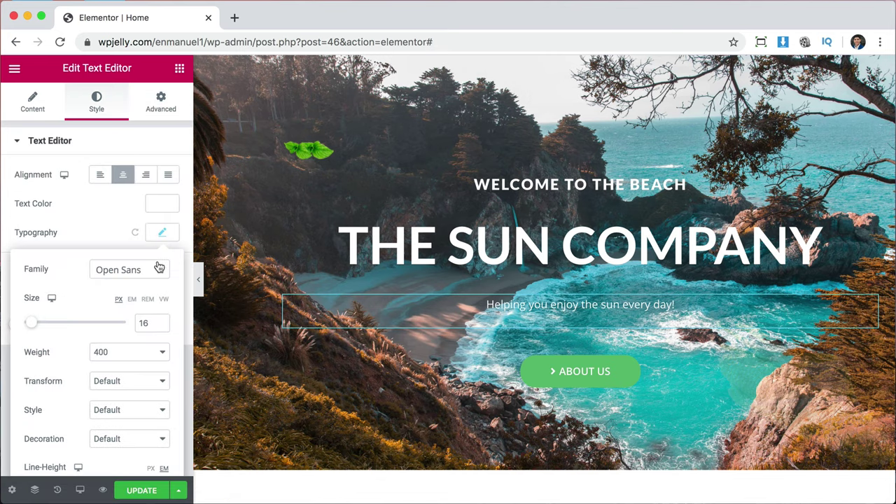
{"action": "left_click_drag", "start_coordinate": [35, 326], "coordinate": [39, 327]}
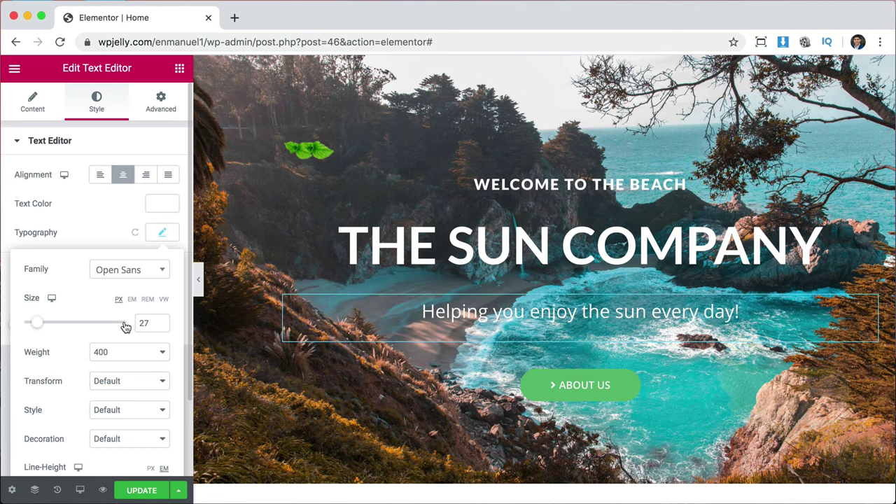
{"action": "left_click", "coordinate": [161, 326]}
{"action": "left_click", "coordinate": [161, 326]}
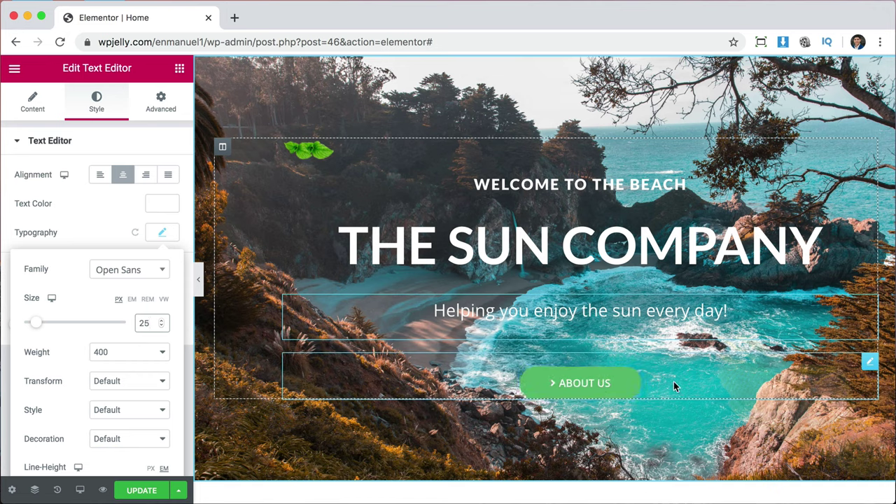
Make the About Us button's background colour bright yellow.
{"action": "left_click", "coordinate": [868, 362]}
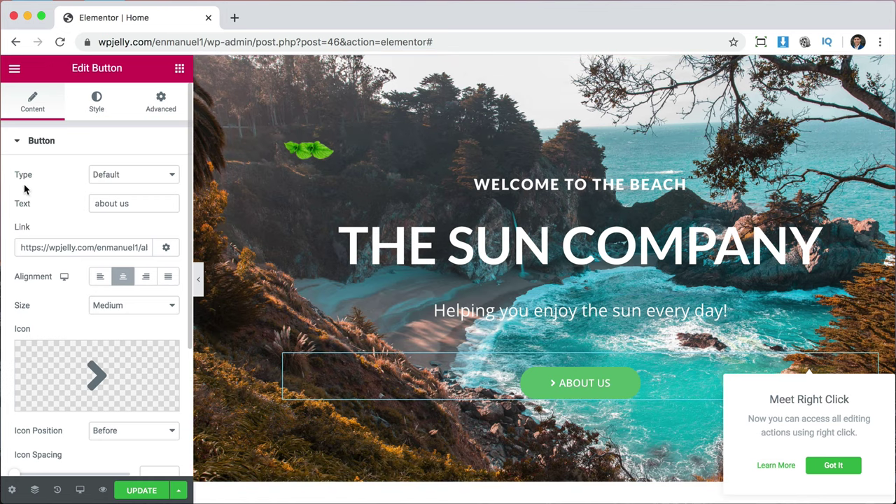
{"action": "left_click", "coordinate": [96, 102]}
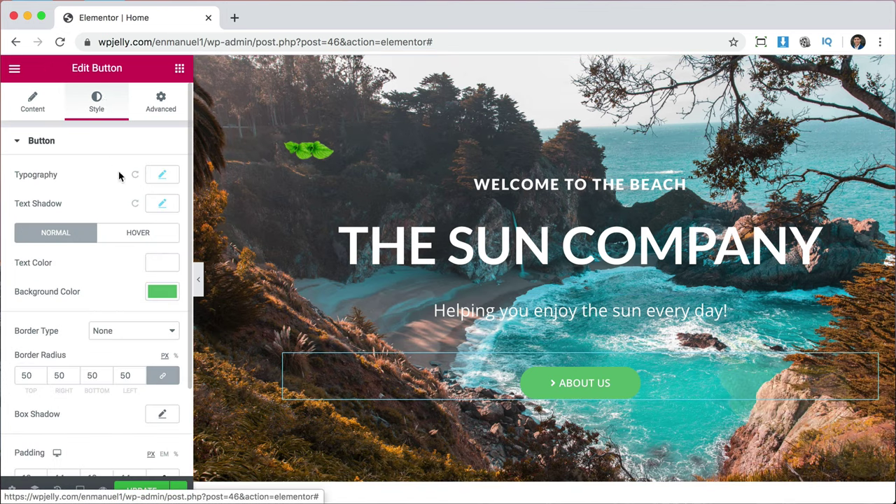
{"action": "left_click", "coordinate": [161, 294]}
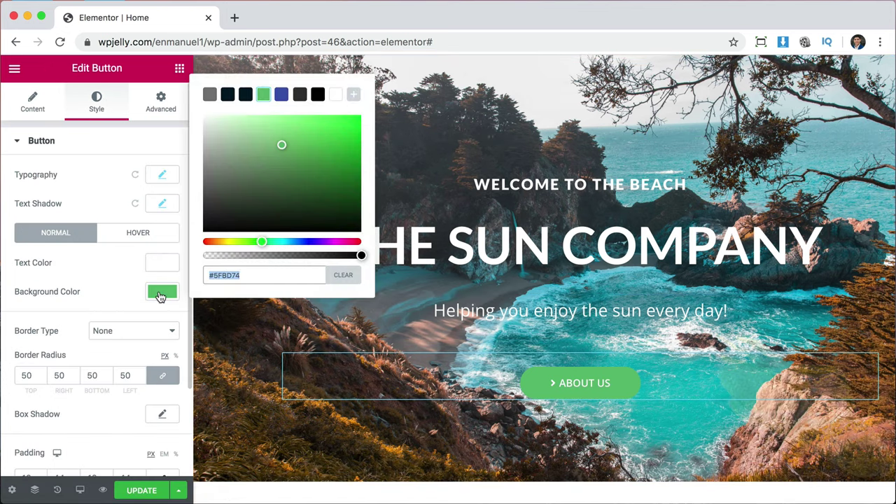
{"action": "left_click_drag", "start_coordinate": [261, 242], "coordinate": [224, 242]}
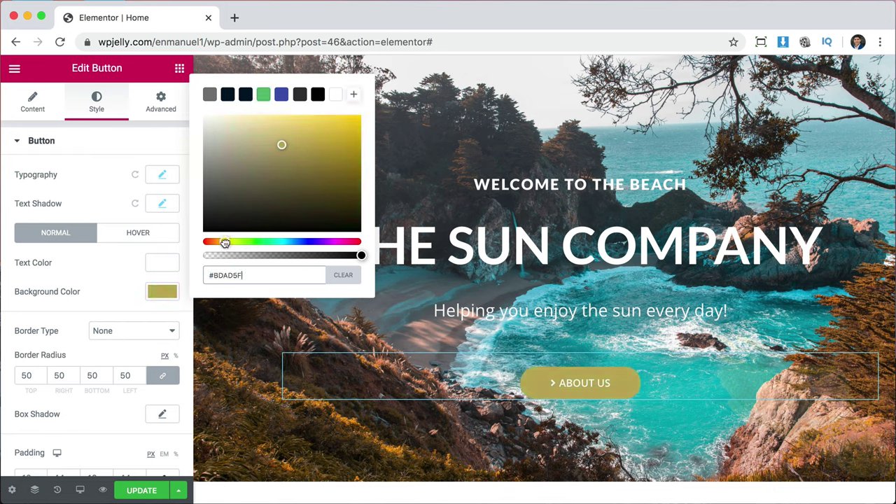
{"action": "left_click_drag", "start_coordinate": [311, 167], "coordinate": [358, 120]}
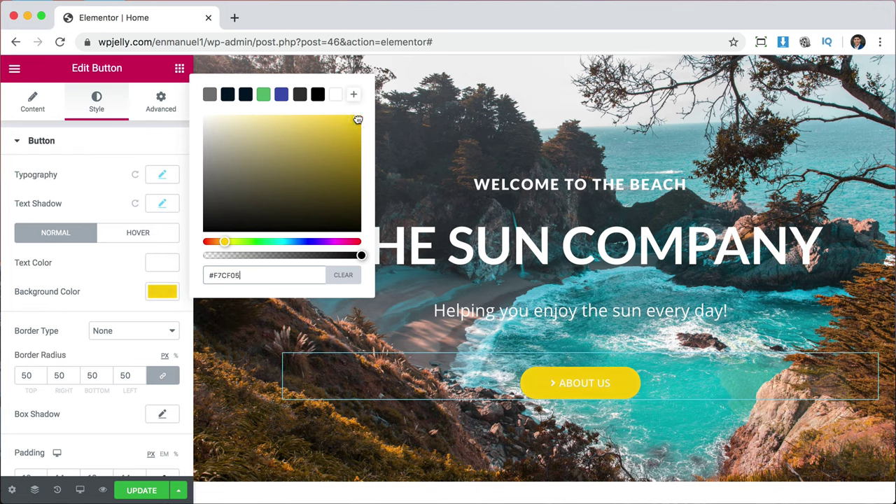
{"action": "left_click", "coordinate": [78, 274]}
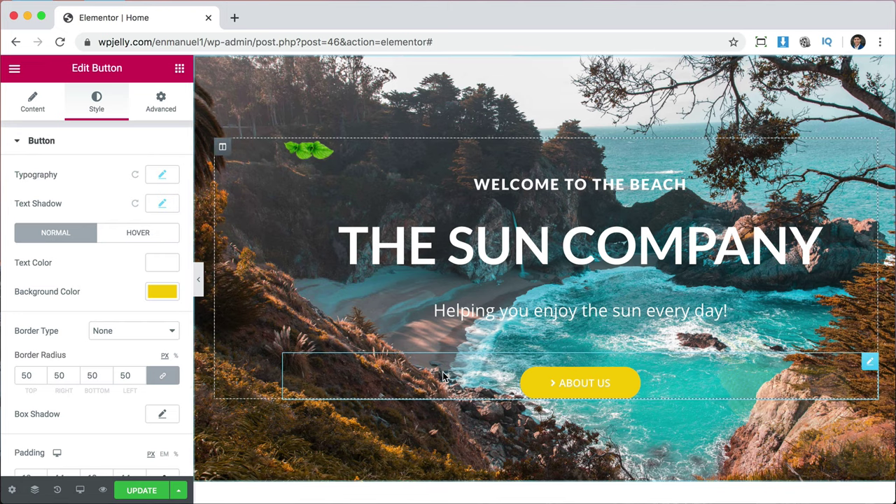
Set the About Us button's text colour to black (#000000).
{"action": "left_click", "coordinate": [163, 270]}
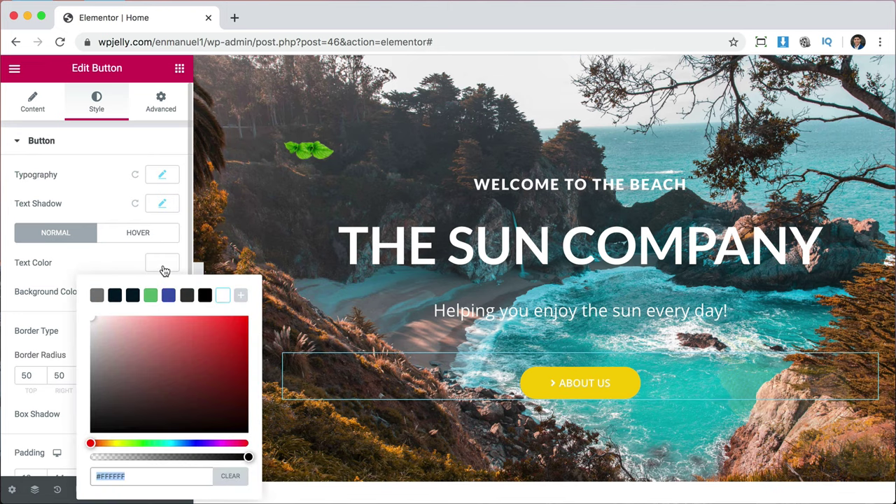
{"action": "left_click", "coordinate": [205, 295]}
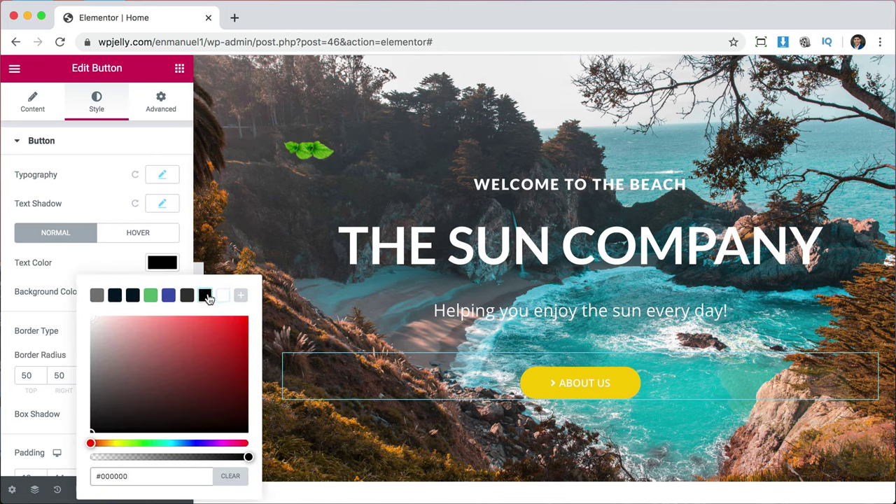
{"action": "left_click_drag", "start_coordinate": [222, 380], "coordinate": [257, 446]}
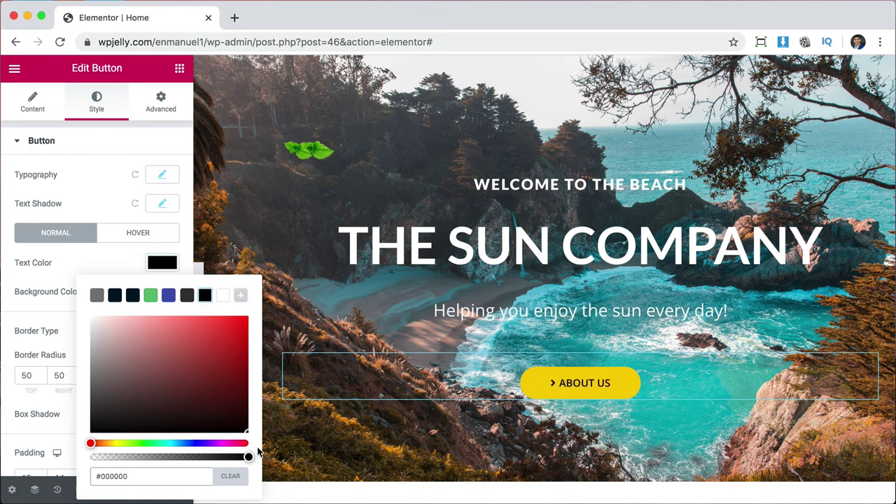
{"action": "left_click", "coordinate": [59, 259]}
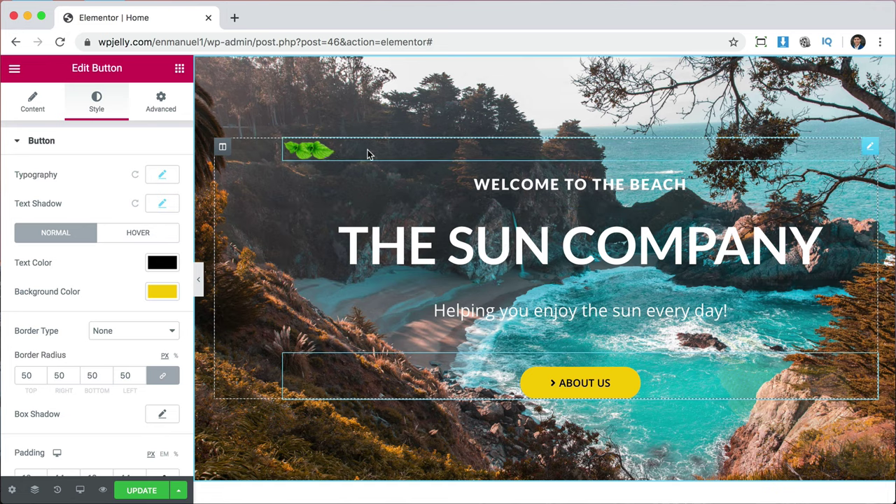
Replace the leaf image with the umbrella-and-lounger picture from the media library.
{"action": "left_click", "coordinate": [321, 149]}
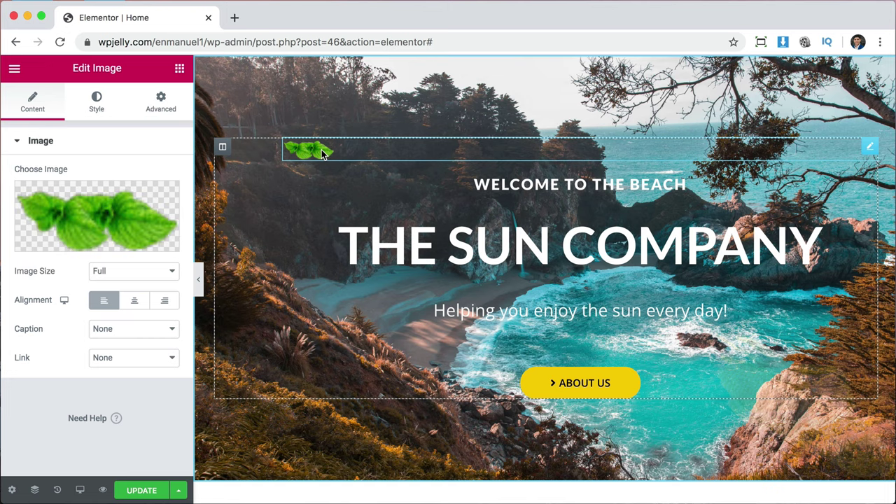
{"action": "left_click", "coordinate": [107, 212]}
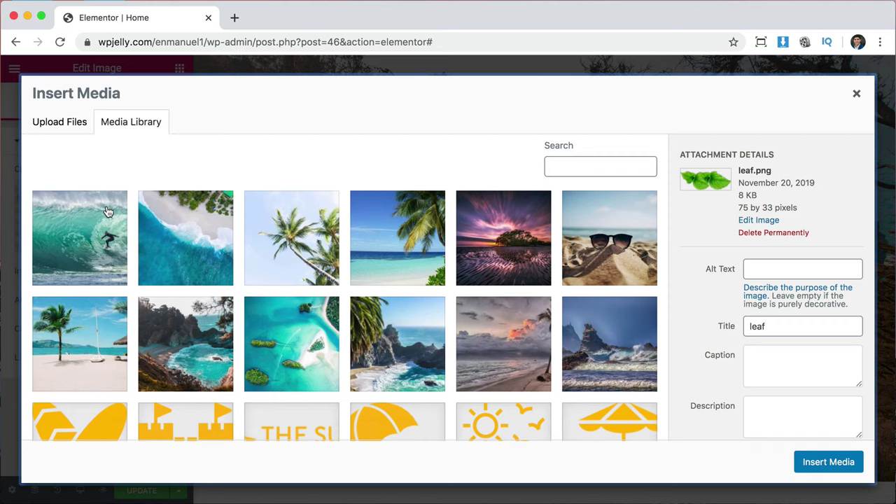
{"action": "scroll", "coordinate": [486, 381], "scroll_direction": "down", "scroll_amount": 5}
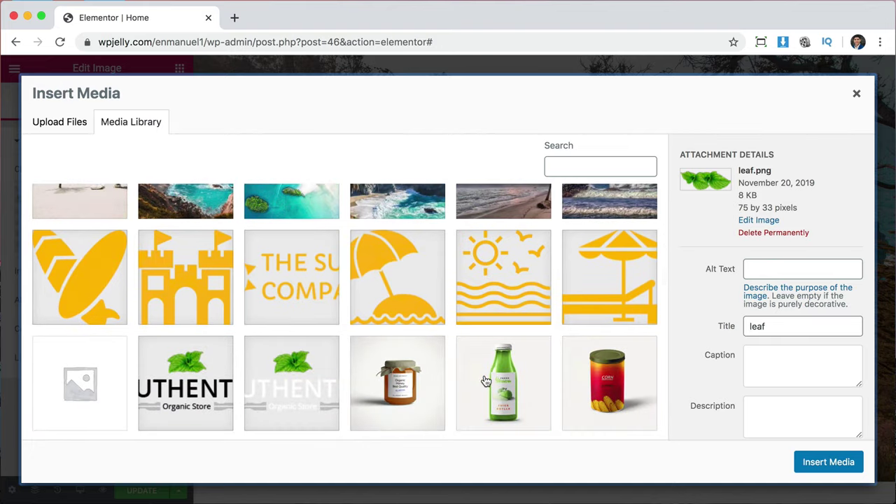
{"action": "scroll", "coordinate": [486, 381], "scroll_direction": "up", "scroll_amount": 2}
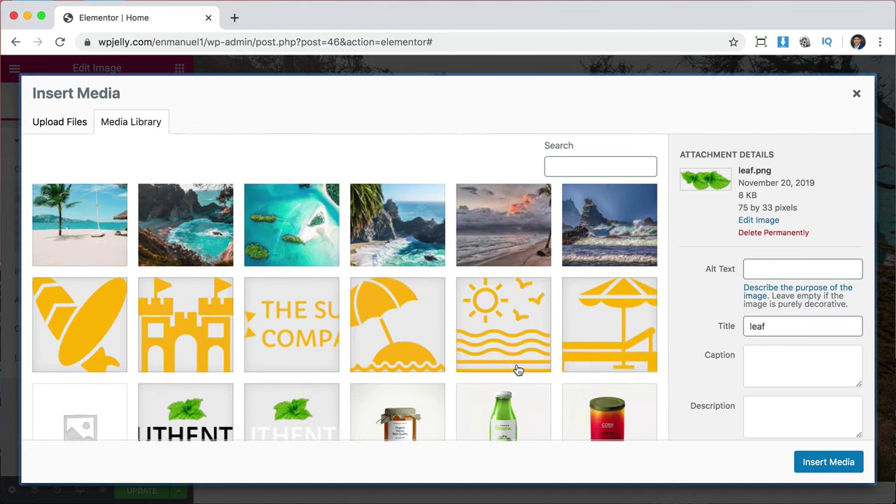
{"action": "scroll", "coordinate": [516, 367], "scroll_direction": "down", "scroll_amount": 1}
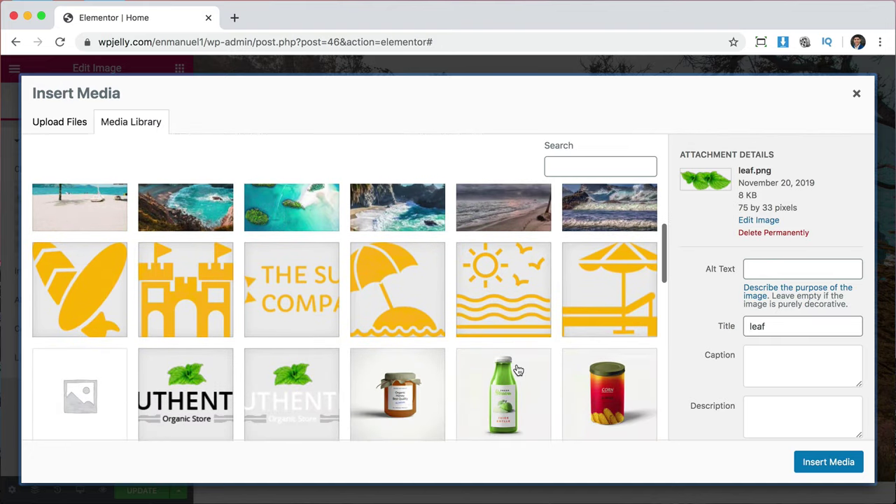
{"action": "left_click", "coordinate": [620, 302]}
{"action": "left_click", "coordinate": [833, 463]}
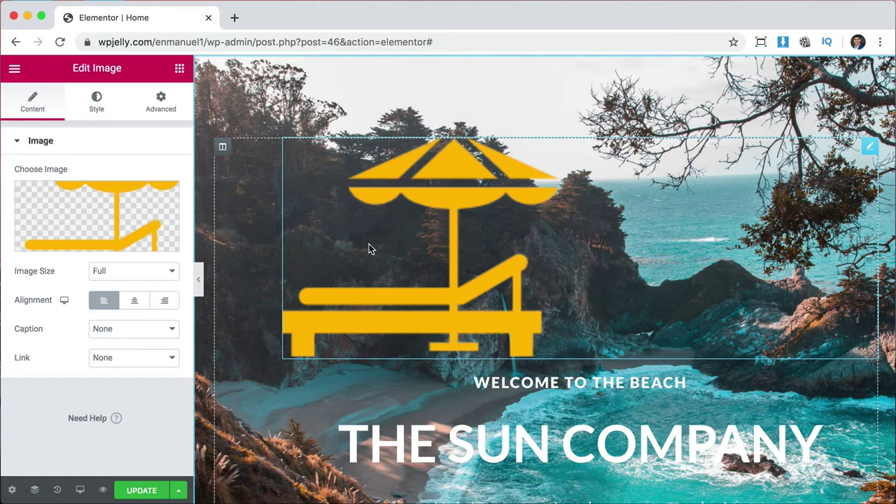
Centre the umbrella icon and shrink its width to 10.
{"action": "left_click", "coordinate": [140, 303]}
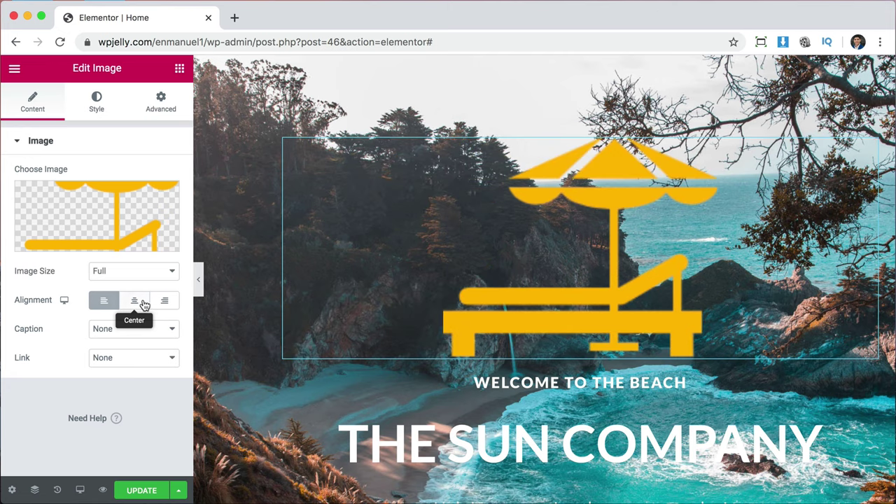
{"action": "left_click", "coordinate": [97, 106]}
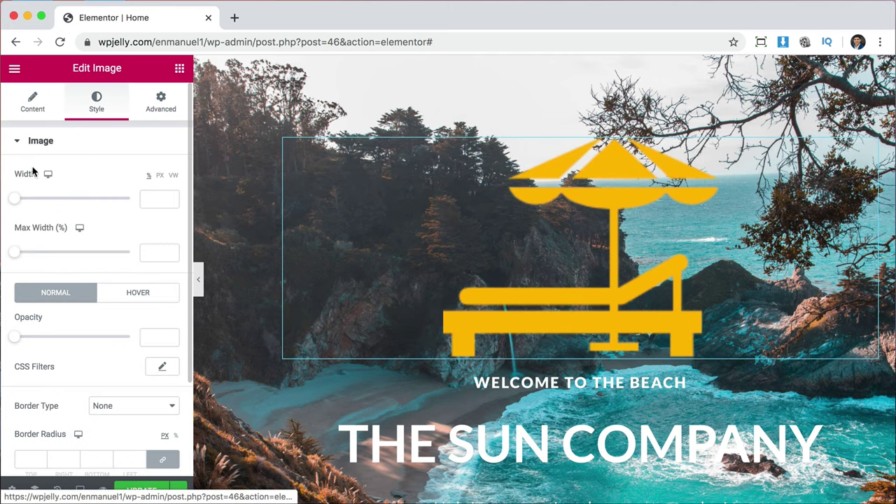
{"action": "mouse_move", "coordinate": [18, 201]}
{"action": "left_mouse_down"}
{"action": "mouse_move", "coordinate": [34, 201]}
{"action": "mouse_move", "coordinate": [27, 202]}
{"action": "left_mouse_up"}
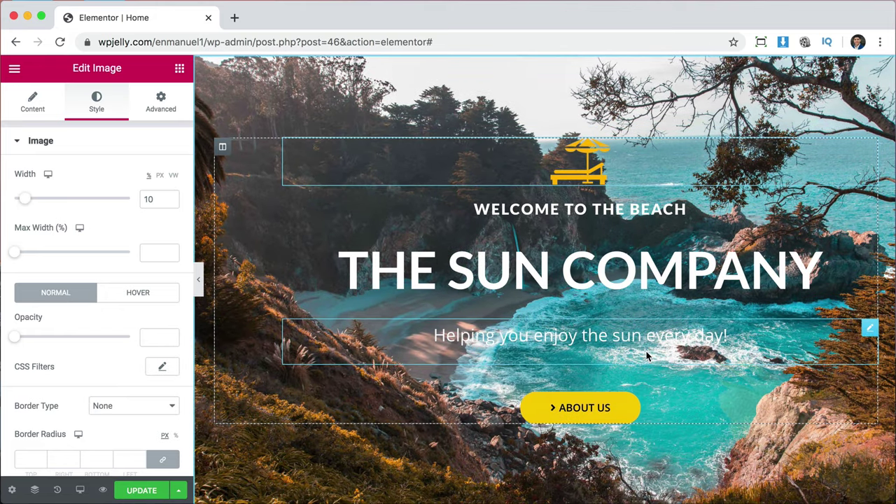
{"action": "scroll", "coordinate": [684, 385], "scroll_direction": "up", "scroll_amount": 2}
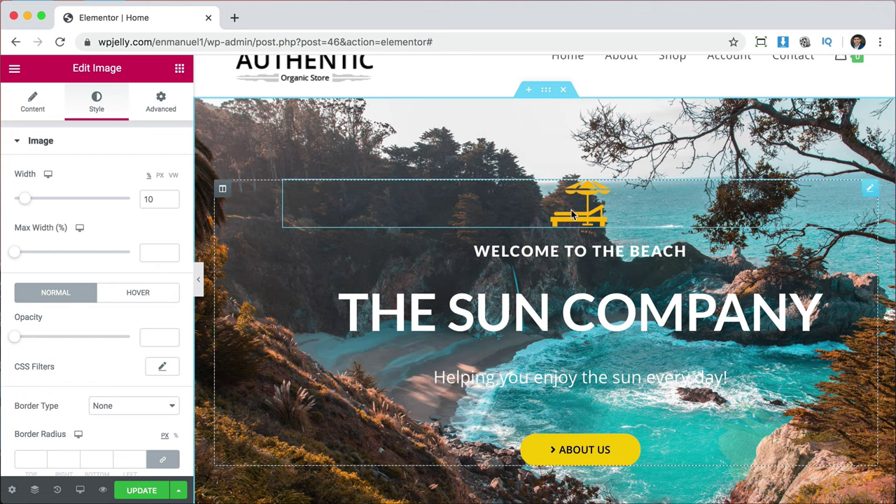
Remove the corn image from the hero section's background overlay and make the overlay colour black.
{"action": "left_click", "coordinate": [545, 93]}
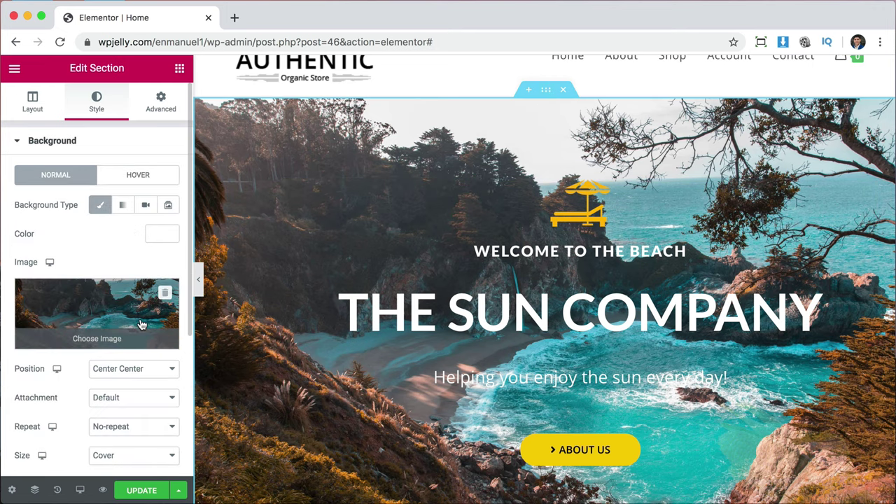
{"action": "scroll", "coordinate": [140, 323], "scroll_direction": "down", "scroll_amount": 3}
{"action": "scroll", "coordinate": [141, 324], "scroll_direction": "down", "scroll_amount": 2}
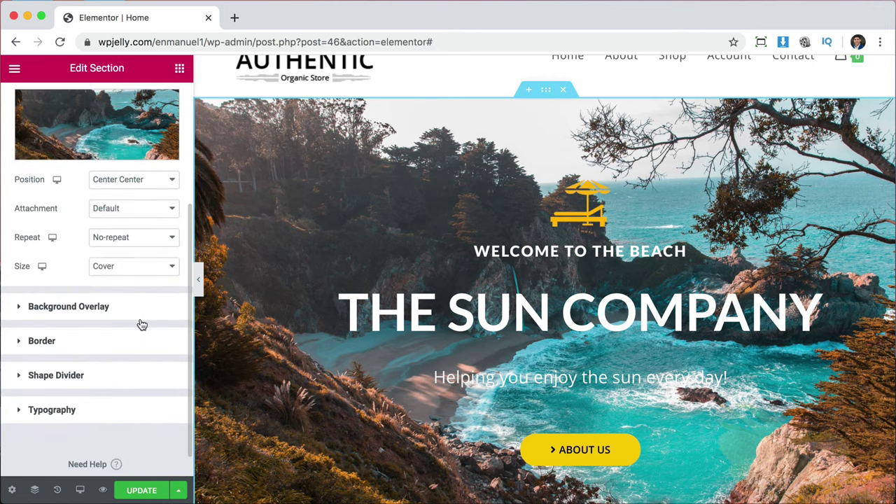
{"action": "left_click", "coordinate": [84, 308]}
{"action": "scroll", "coordinate": [105, 266], "scroll_direction": "down", "scroll_amount": 2}
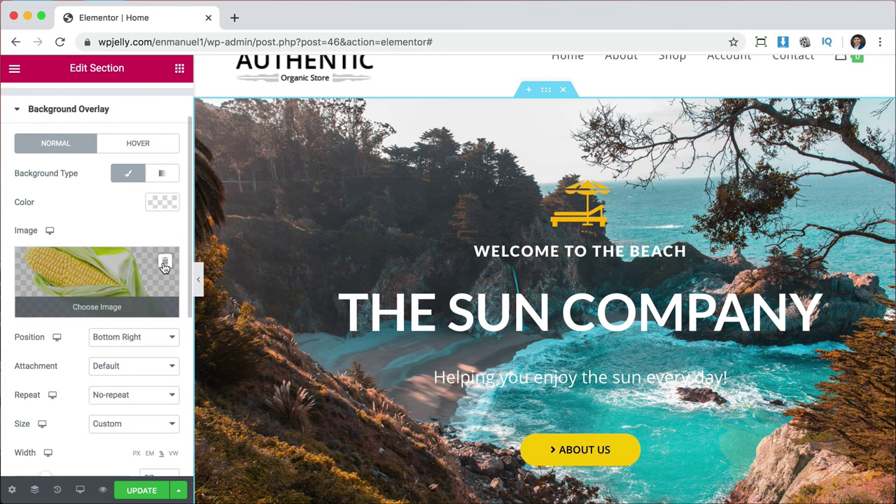
{"action": "left_click", "coordinate": [165, 264]}
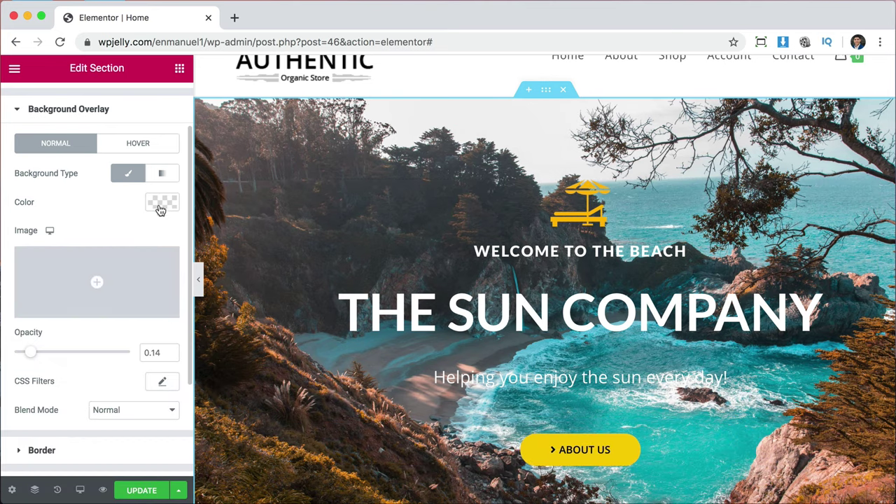
{"action": "left_click", "coordinate": [159, 203]}
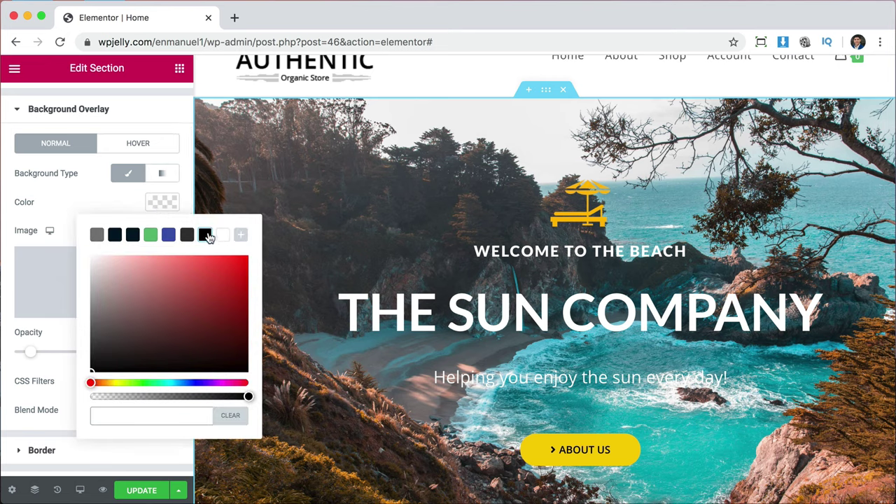
{"action": "left_click", "coordinate": [208, 239]}
{"action": "left_click_drag", "start_coordinate": [227, 312], "coordinate": [253, 384]}
{"action": "left_click", "coordinate": [78, 209]}
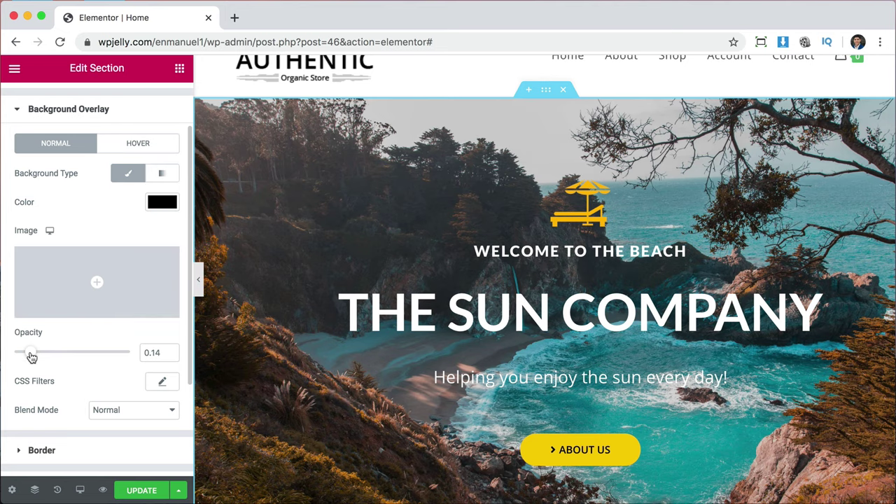
Set the black overlay opacity to 0.2 to slightly darken the beach background.
{"action": "left_click_drag", "start_coordinate": [31, 357], "coordinate": [147, 352]}
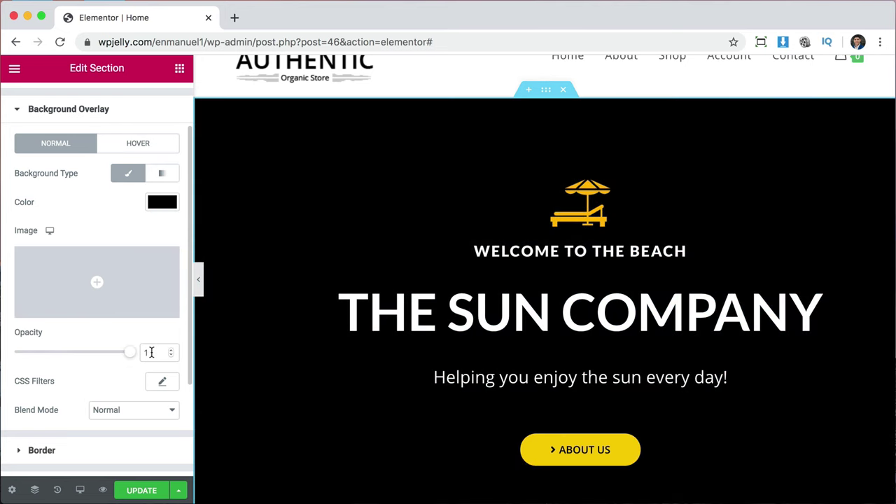
{"action": "left_click", "coordinate": [14, 352]}
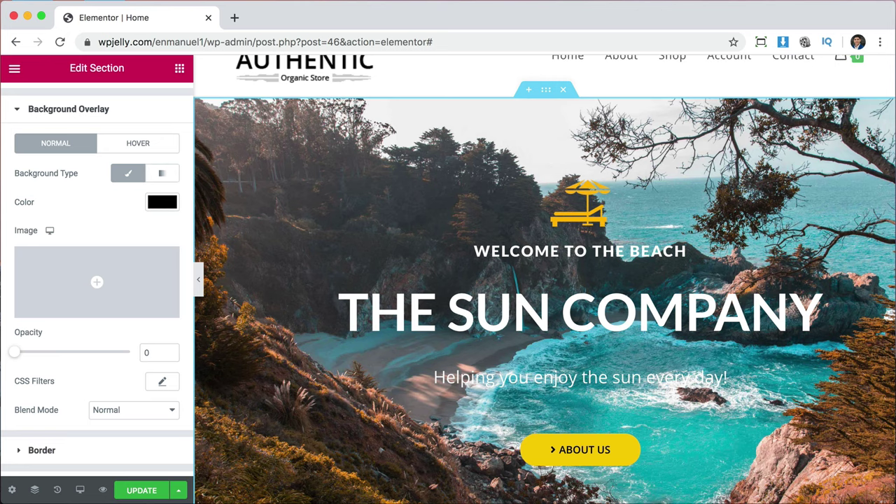
{"action": "left_click_drag", "start_coordinate": [13, 355], "coordinate": [40, 356]}
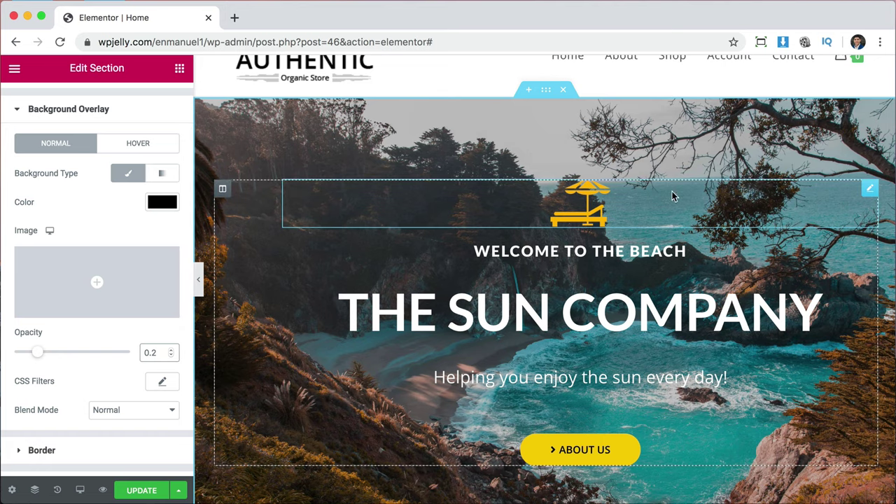
{"action": "scroll", "coordinate": [790, 350], "scroll_direction": "down", "scroll_amount": 1}
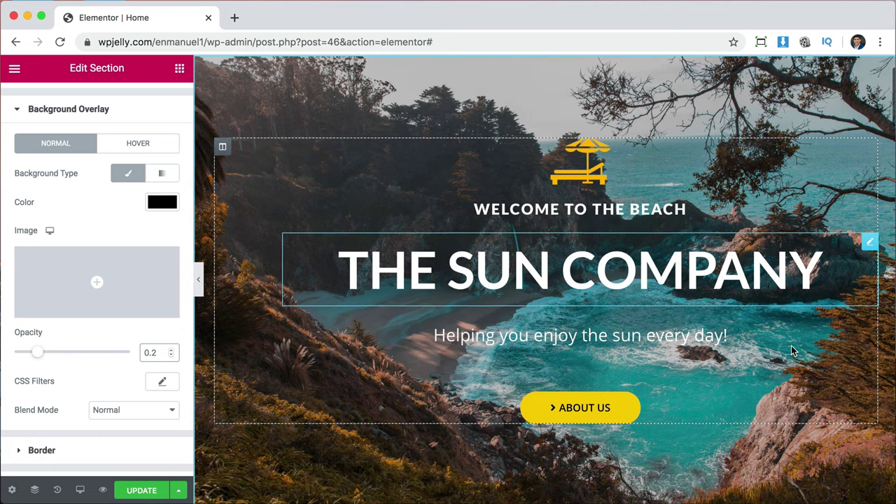
{"action": "scroll", "coordinate": [737, 301], "scroll_direction": "up", "scroll_amount": 2}
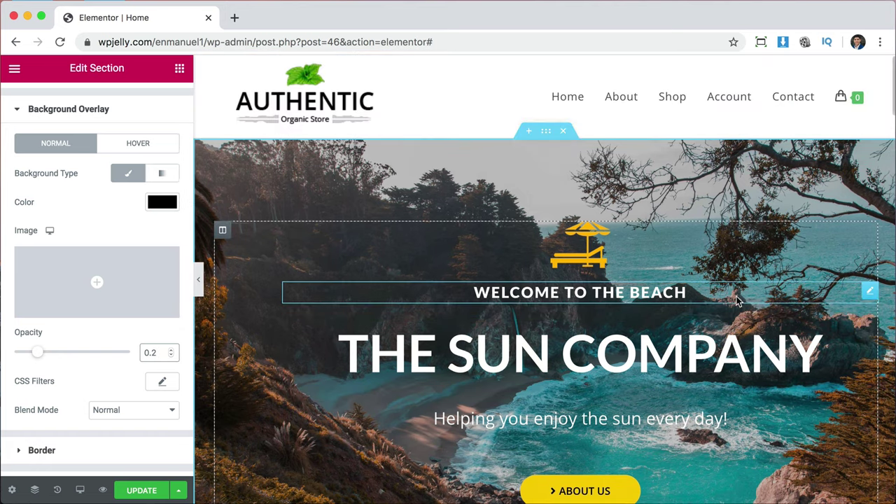
{"action": "scroll", "coordinate": [736, 301], "scroll_direction": "down", "scroll_amount": 2}
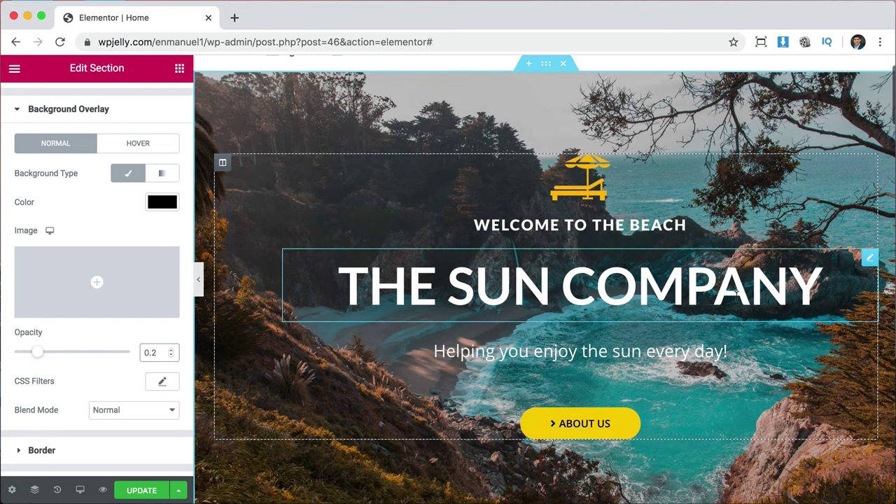
{"action": "scroll", "coordinate": [737, 294], "scroll_direction": "up", "scroll_amount": 1}
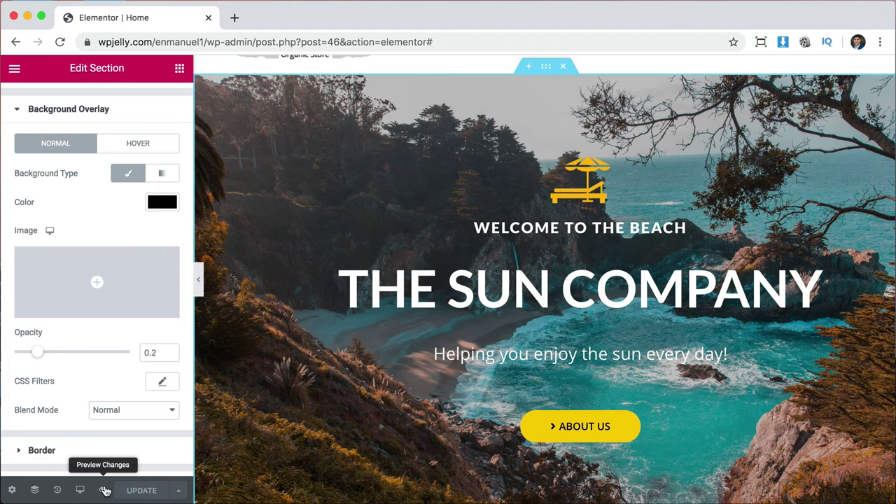
Preview the page in a new tab, look over the beach hero, then return to the editor.
{"action": "left_click", "coordinate": [104, 490]}
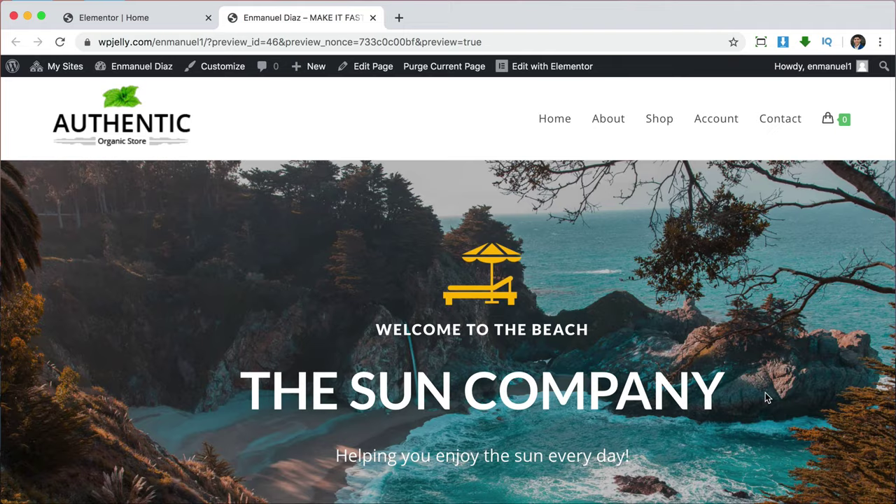
{"action": "scroll", "coordinate": [765, 394], "scroll_direction": "down", "scroll_amount": 4}
{"action": "scroll", "coordinate": [765, 392], "scroll_direction": "down", "scroll_amount": 3}
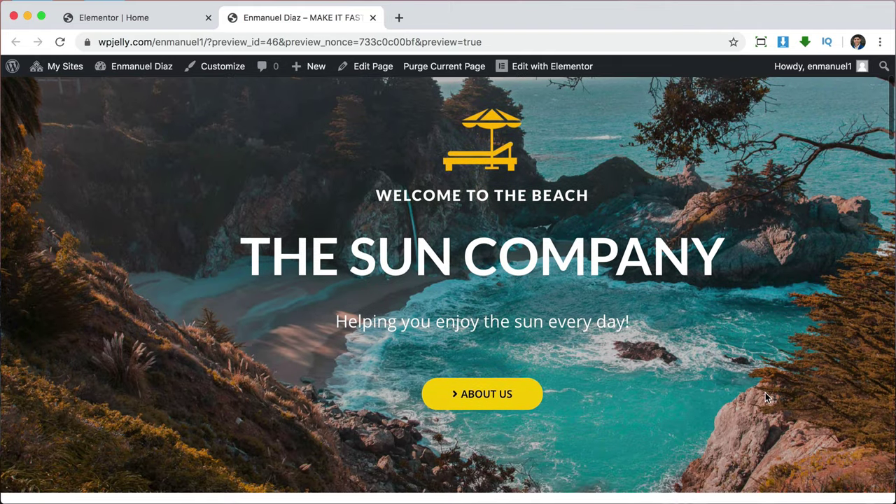
{"action": "scroll", "coordinate": [765, 394], "scroll_direction": "up", "scroll_amount": 5}
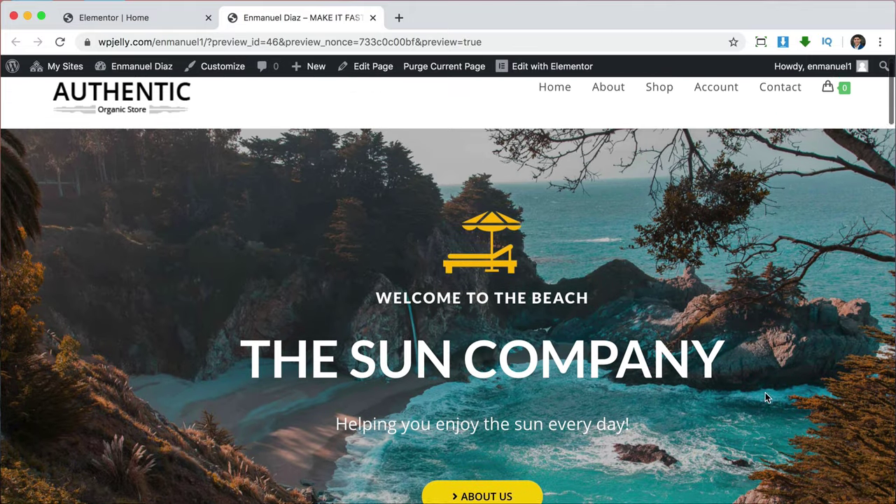
{"action": "scroll", "coordinate": [766, 394], "scroll_direction": "down", "scroll_amount": 1}
{"action": "scroll", "coordinate": [765, 398], "scroll_direction": "down", "scroll_amount": 2}
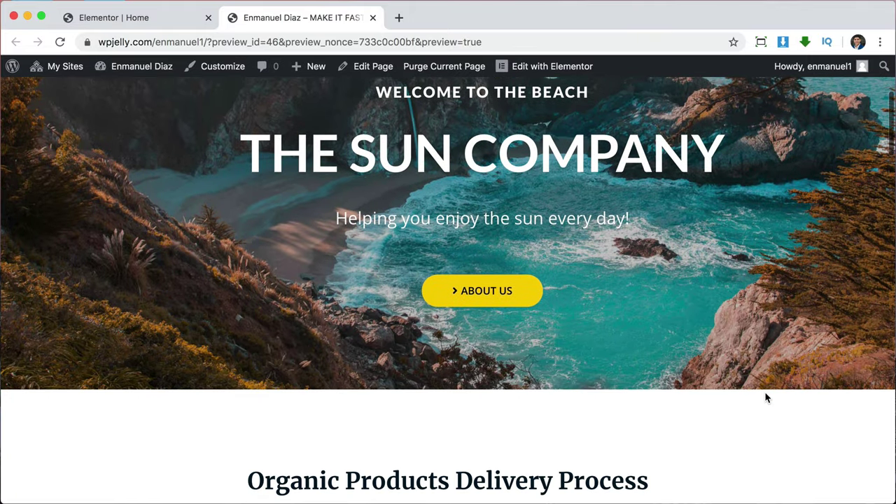
{"action": "scroll", "coordinate": [766, 397], "scroll_direction": "down", "scroll_amount": 1}
{"action": "scroll", "coordinate": [765, 398], "scroll_direction": "down", "scroll_amount": 1}
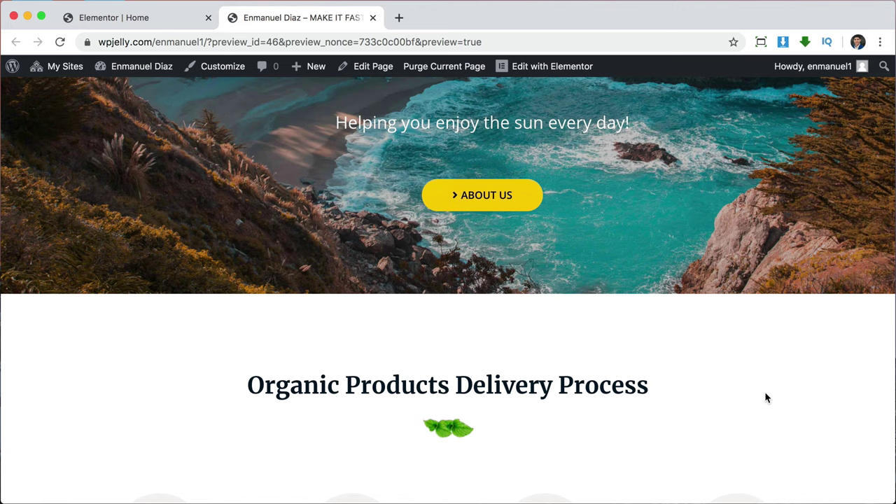
{"action": "scroll", "coordinate": [765, 396], "scroll_direction": "down", "scroll_amount": 5}
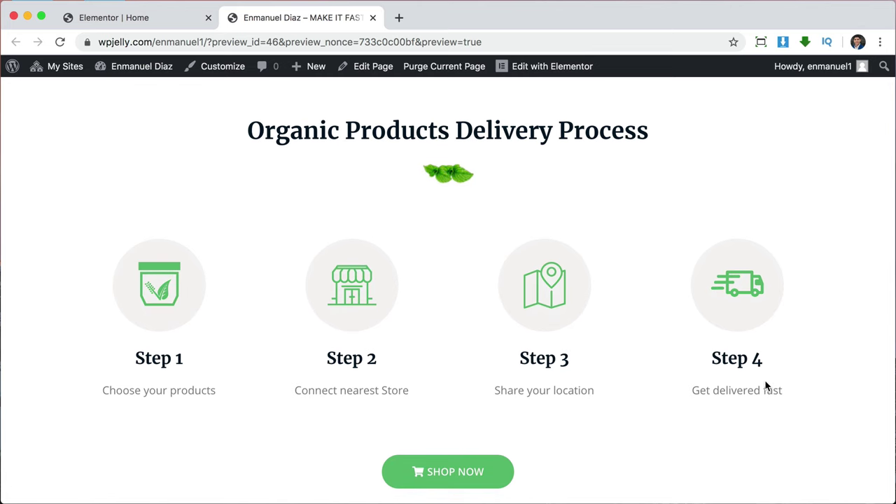
{"action": "scroll", "coordinate": [766, 384], "scroll_direction": "up", "scroll_amount": 10}
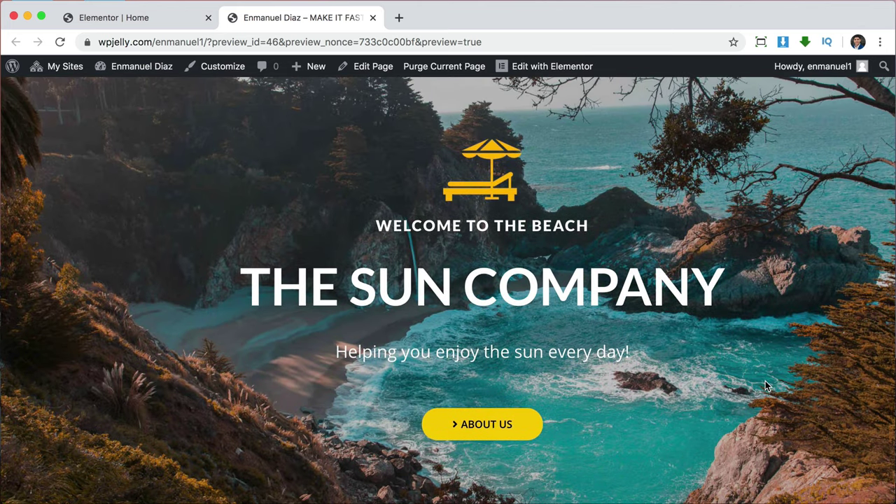
{"action": "scroll", "coordinate": [765, 381], "scroll_direction": "up", "scroll_amount": 3}
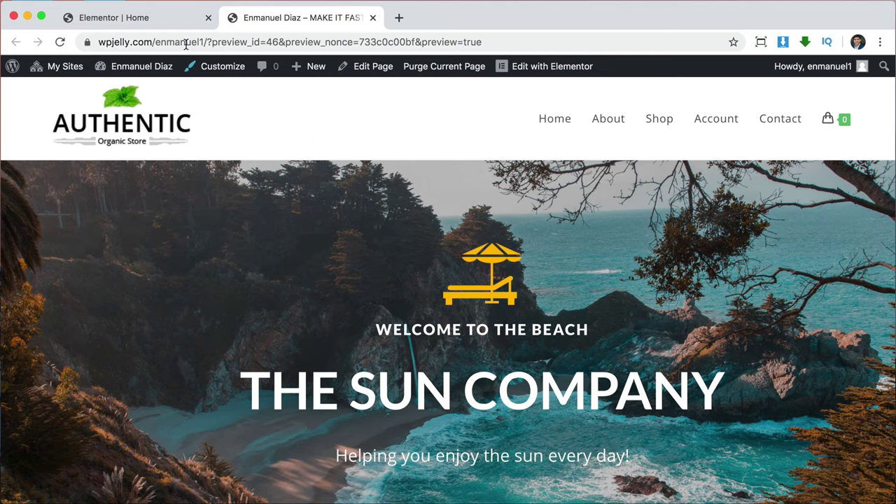
{"action": "left_click", "coordinate": [180, 24]}
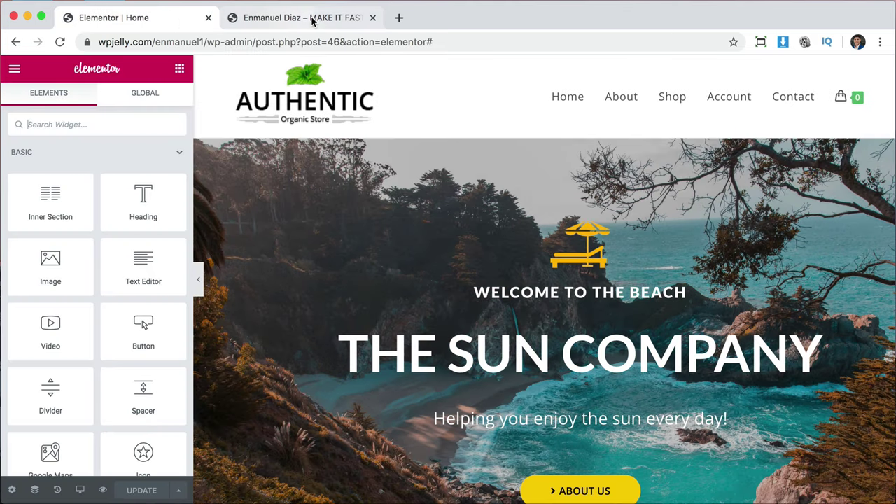
Delete the Delivery Process, Free Shipping features and Best Selling Products sections.
{"action": "left_click", "coordinate": [372, 17]}
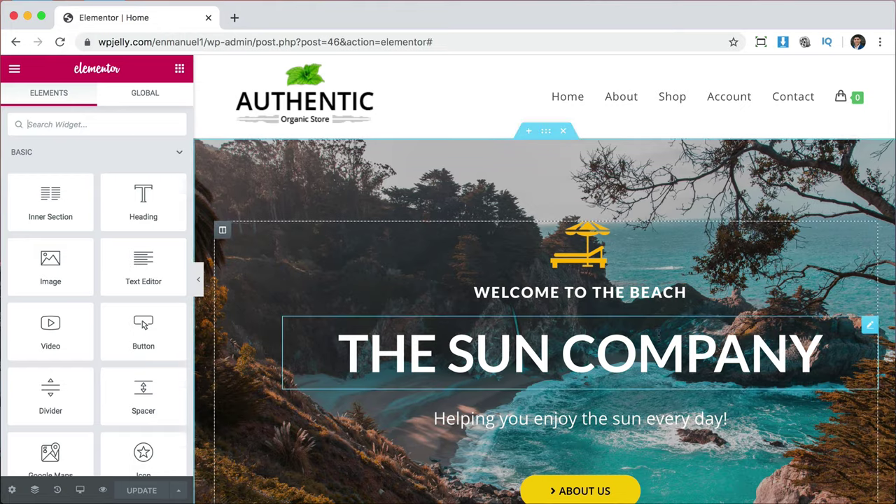
{"action": "scroll", "coordinate": [658, 340], "scroll_direction": "down", "scroll_amount": 6}
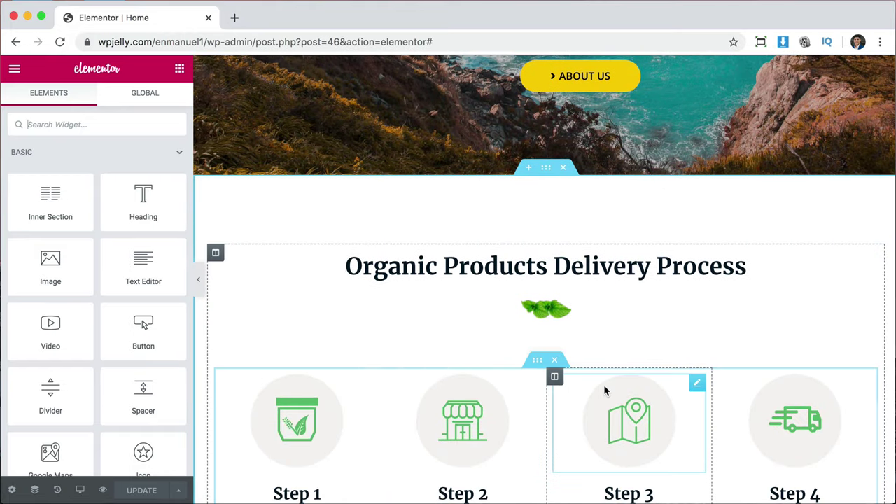
{"action": "scroll", "coordinate": [607, 390], "scroll_direction": "down", "scroll_amount": 5}
{"action": "scroll", "coordinate": [606, 390], "scroll_direction": "up", "scroll_amount": 4}
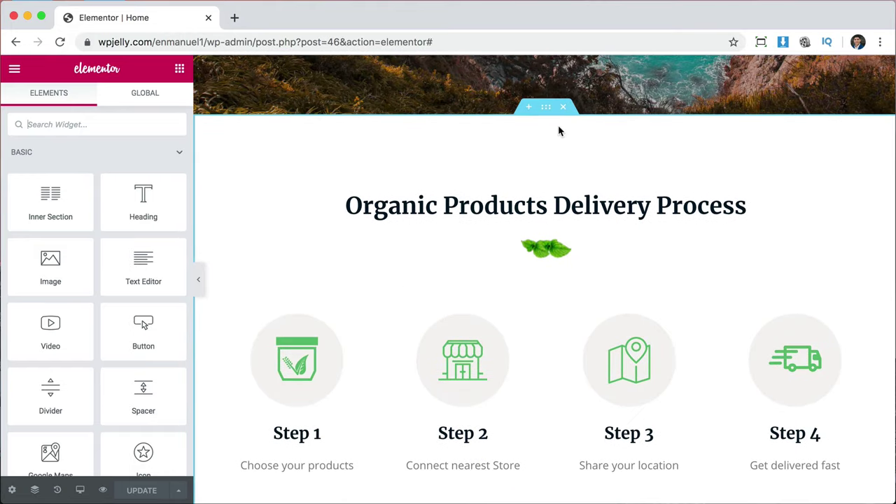
{"action": "left_click", "coordinate": [563, 109]}
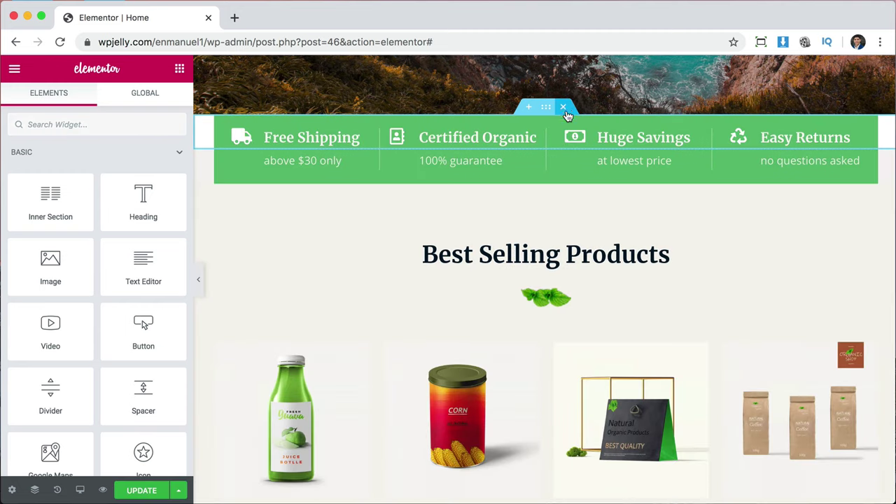
{"action": "left_click", "coordinate": [563, 109]}
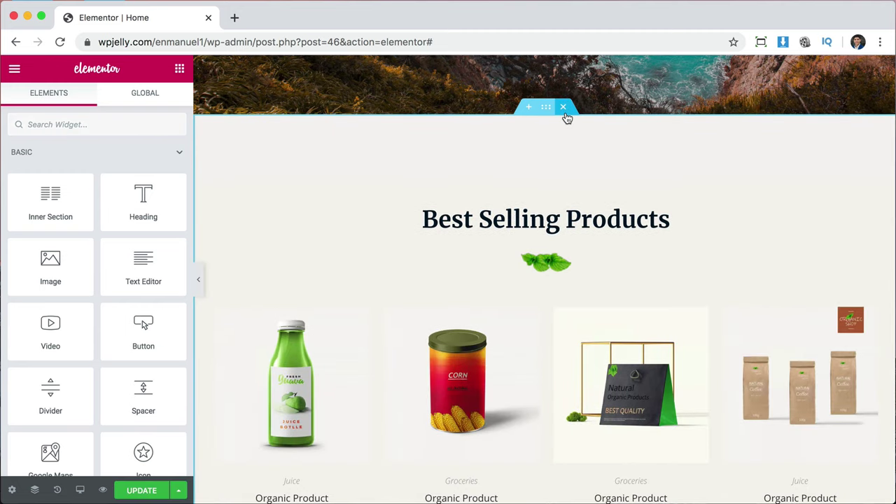
{"action": "left_click", "coordinate": [564, 110]}
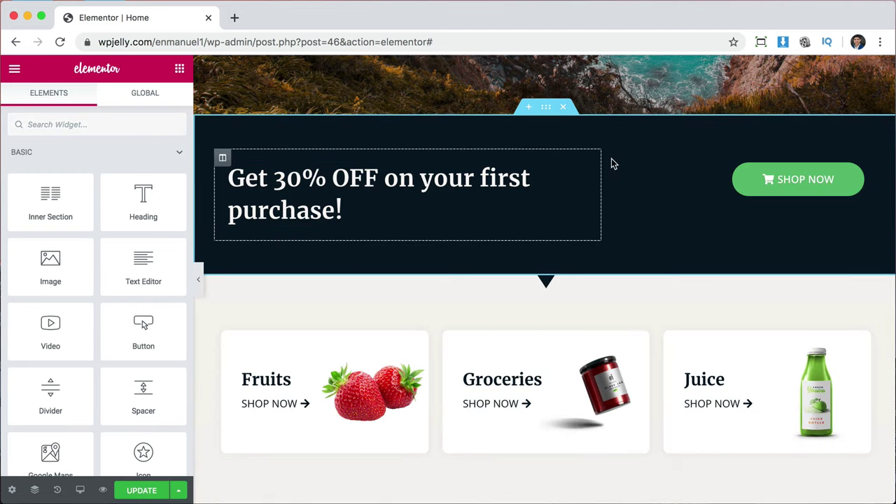
Delete the testimonials, category cards and partner logos sections, then check the remaining page.
{"action": "scroll", "coordinate": [606, 291], "scroll_direction": "down", "scroll_amount": 3}
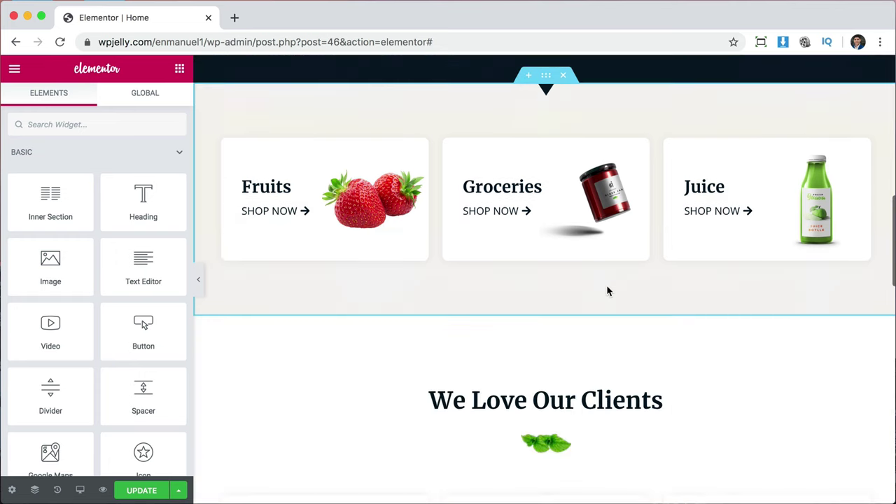
{"action": "scroll", "coordinate": [607, 291], "scroll_direction": "down", "scroll_amount": 5}
{"action": "scroll", "coordinate": [608, 291], "scroll_direction": "up", "scroll_amount": 3}
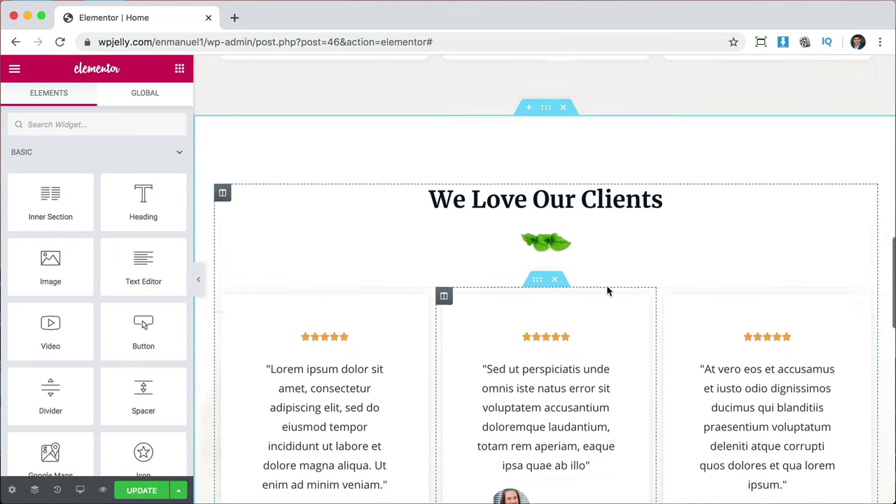
{"action": "left_click", "coordinate": [564, 134]}
{"action": "scroll", "coordinate": [566, 142], "scroll_direction": "up", "scroll_amount": 3}
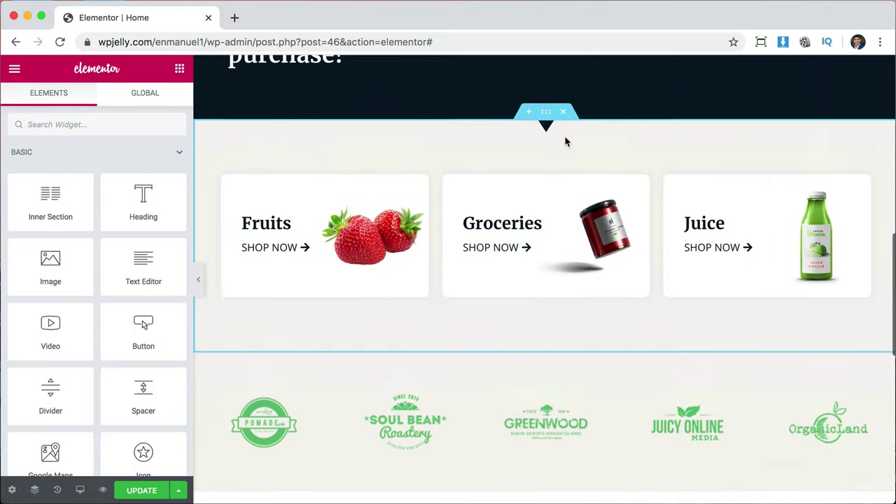
{"action": "left_click", "coordinate": [564, 113]}
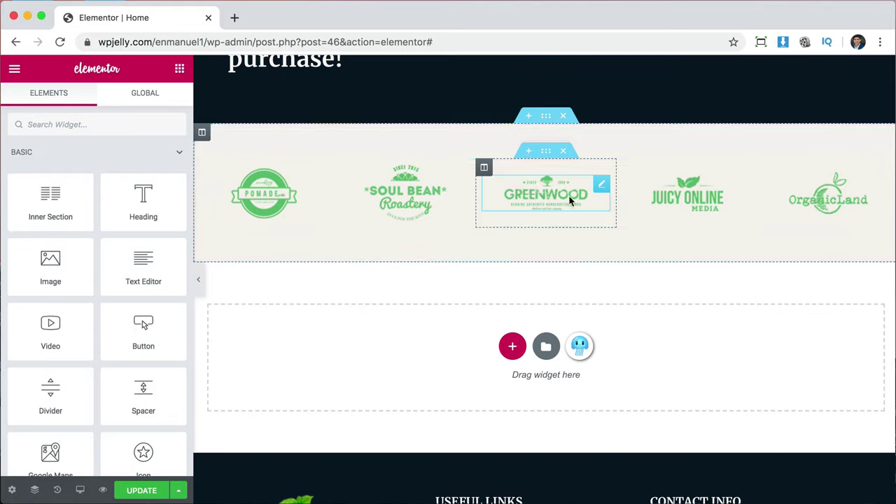
{"action": "left_click", "coordinate": [564, 116]}
{"action": "scroll", "coordinate": [568, 128], "scroll_direction": "up", "scroll_amount": 5}
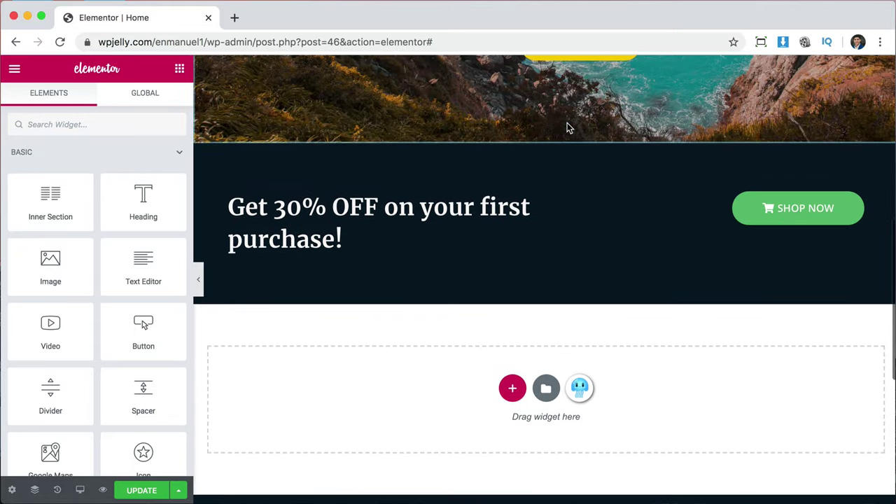
{"action": "scroll", "coordinate": [569, 128], "scroll_direction": "up", "scroll_amount": 5}
{"action": "scroll", "coordinate": [567, 126], "scroll_direction": "up", "scroll_amount": 2}
{"action": "scroll", "coordinate": [567, 125], "scroll_direction": "down", "scroll_amount": 2}
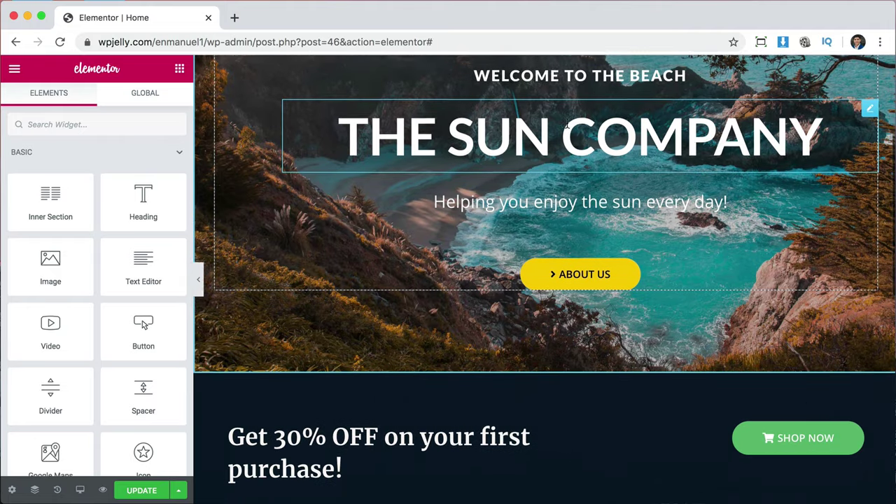
{"action": "scroll", "coordinate": [567, 125], "scroll_direction": "down", "scroll_amount": 2}
{"action": "scroll", "coordinate": [578, 362], "scroll_direction": "down", "scroll_amount": 2}
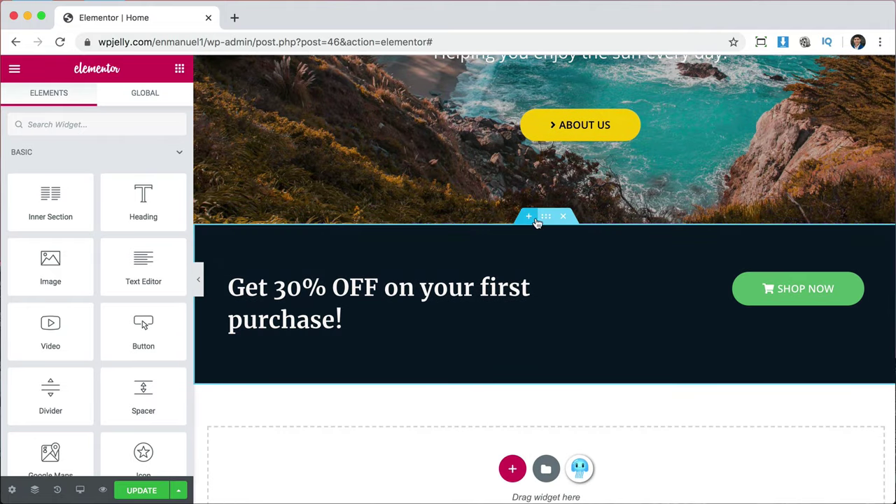
{"action": "scroll", "coordinate": [530, 221], "scroll_direction": "up", "scroll_amount": 6}
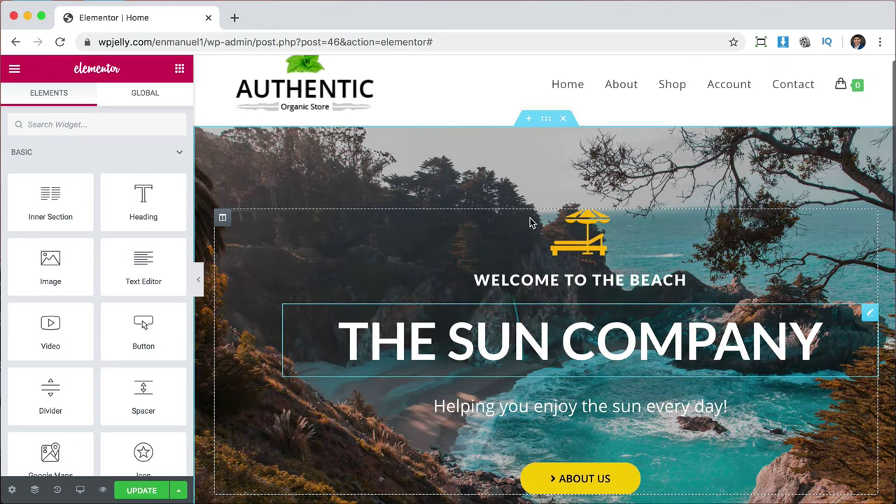
{"action": "scroll", "coordinate": [595, 423], "scroll_direction": "down", "scroll_amount": 5}
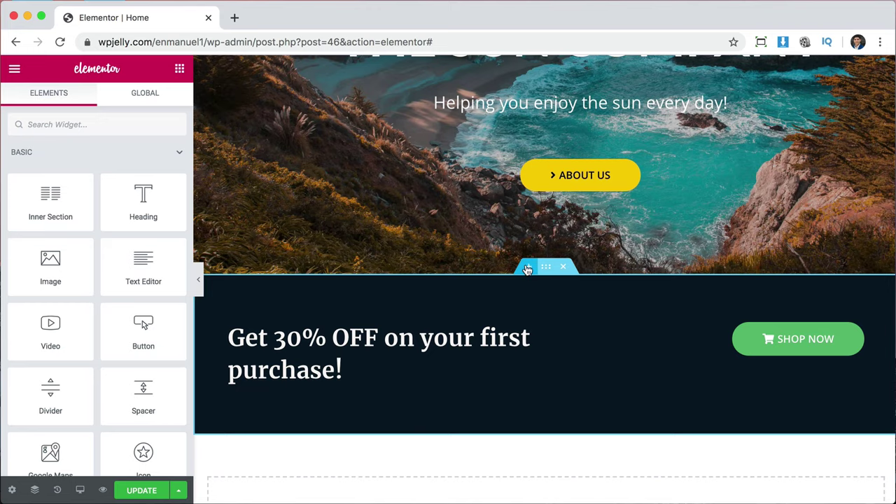
{"action": "scroll", "coordinate": [612, 371], "scroll_direction": "down", "scroll_amount": 3}
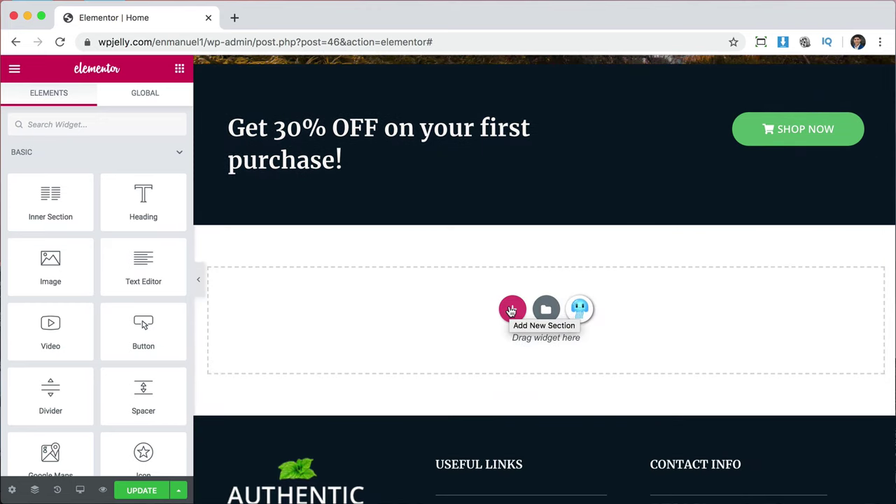
Create a three-column section and move it between the beach hero and the Get 30% OFF banner.
{"action": "left_click", "coordinate": [512, 310]}
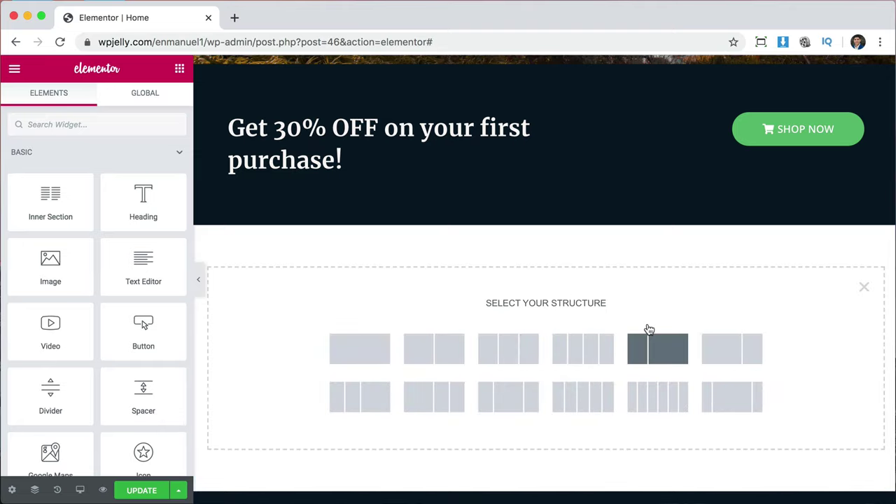
{"action": "scroll", "coordinate": [647, 330], "scroll_direction": "down", "scroll_amount": 2}
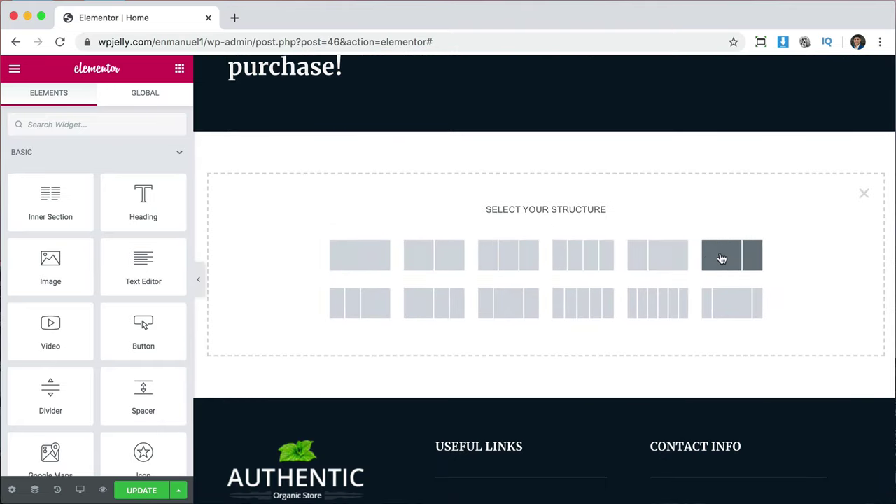
{"action": "left_click", "coordinate": [509, 256]}
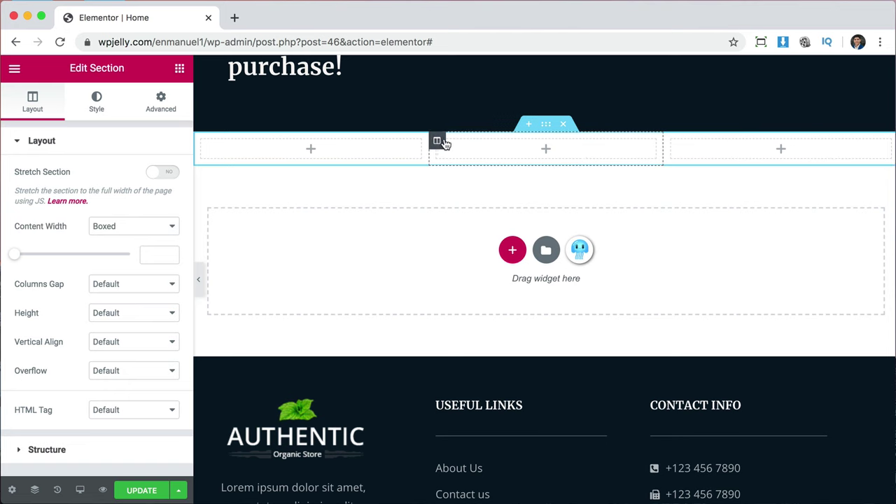
{"action": "scroll", "coordinate": [602, 185], "scroll_direction": "up", "scroll_amount": 3}
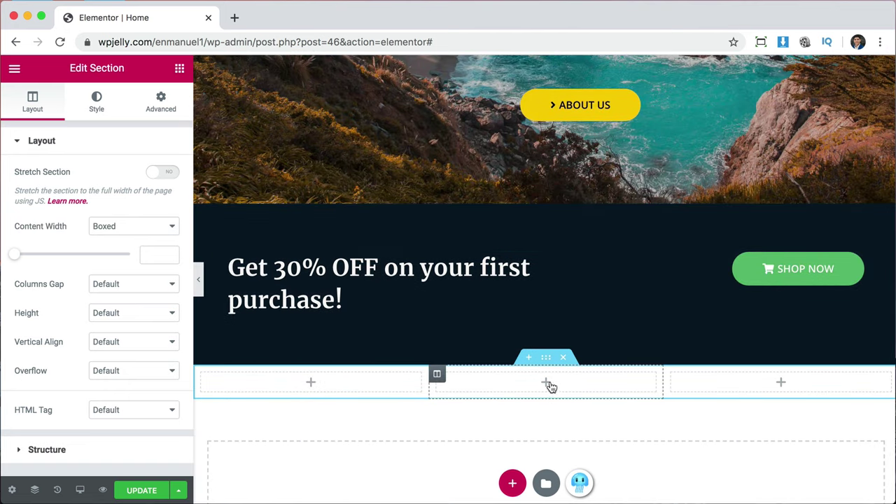
{"action": "left_click_drag", "start_coordinate": [546, 358], "coordinate": [530, 252]}
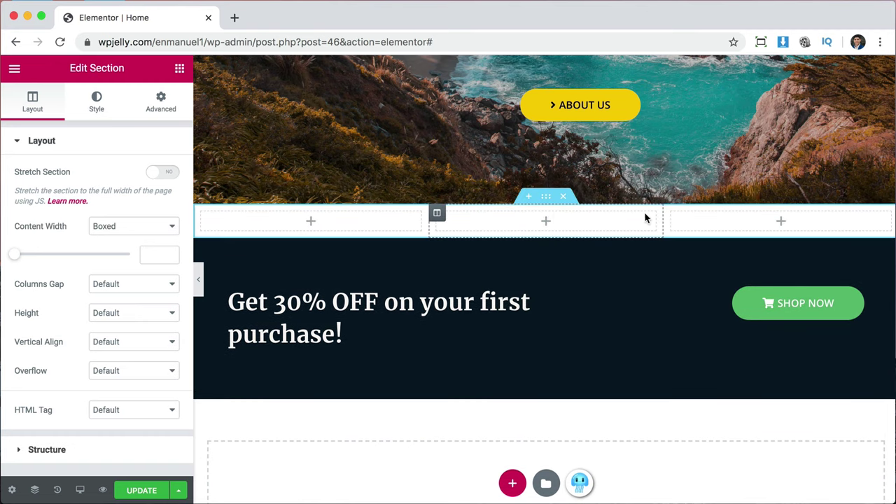
{"action": "scroll", "coordinate": [680, 185], "scroll_direction": "up", "scroll_amount": 3}
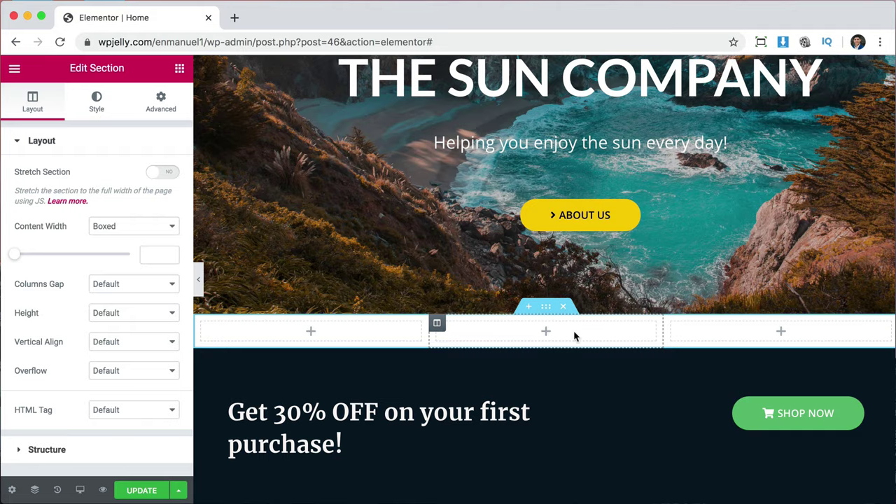
{"action": "scroll", "coordinate": [574, 337], "scroll_direction": "down", "scroll_amount": 3}
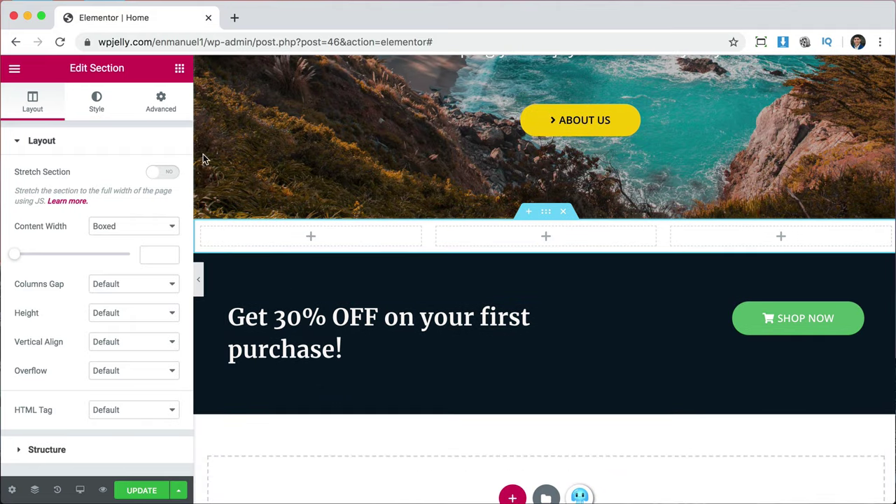
{"action": "left_click", "coordinate": [179, 70]}
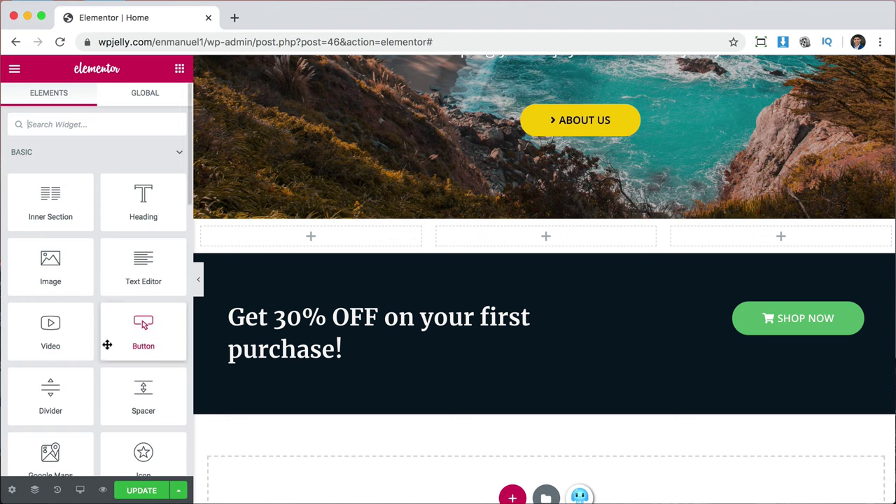
Drag an Image, a Heading and a Button widget into the first column, stacked in that order.
{"action": "scroll", "coordinate": [107, 344], "scroll_direction": "down", "scroll_amount": 5}
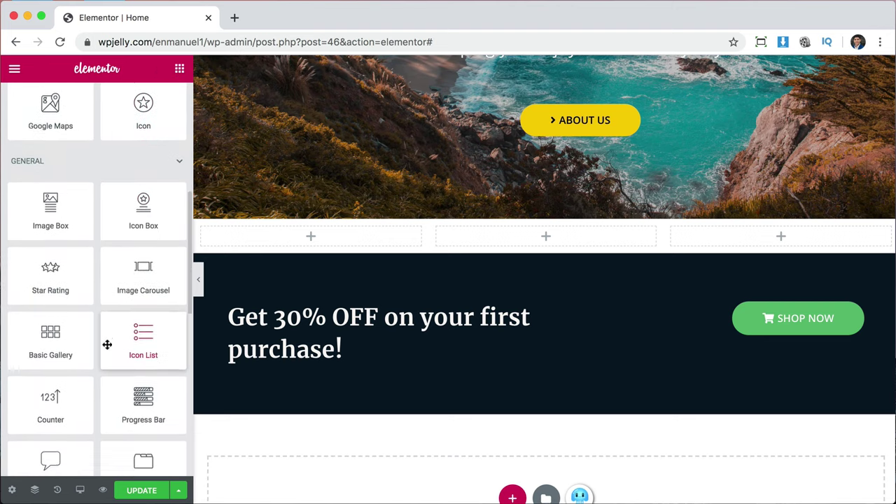
{"action": "scroll", "coordinate": [107, 345], "scroll_direction": "down", "scroll_amount": 1}
{"action": "scroll", "coordinate": [107, 344], "scroll_direction": "up", "scroll_amount": 5}
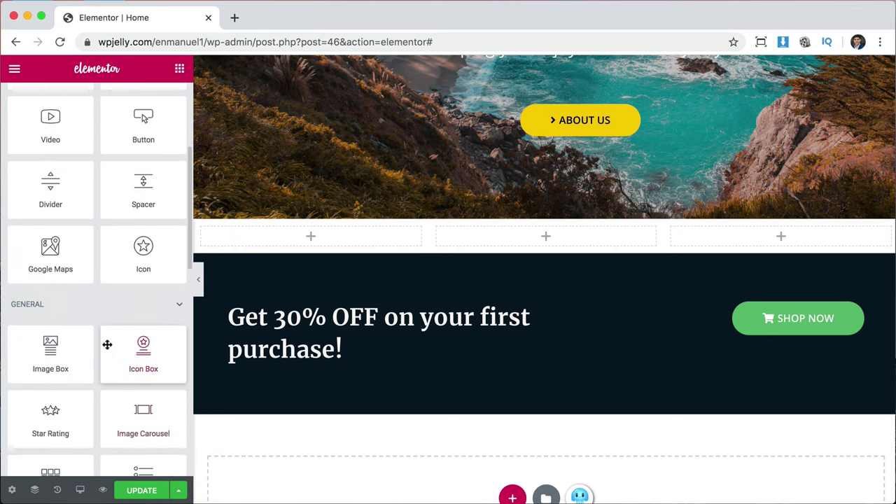
{"action": "scroll", "coordinate": [107, 344], "scroll_direction": "up", "scroll_amount": 3}
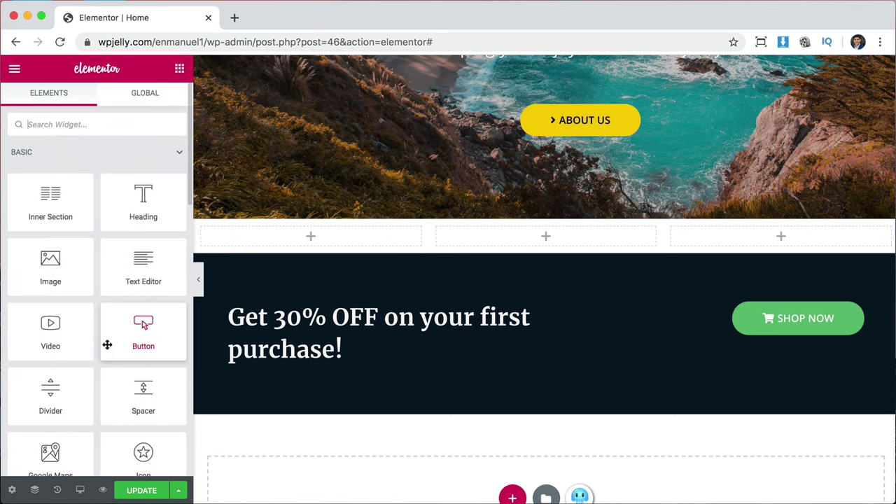
{"action": "scroll", "coordinate": [107, 344], "scroll_direction": "down", "scroll_amount": 1}
{"action": "left_click_drag", "start_coordinate": [64, 228], "coordinate": [326, 240]}
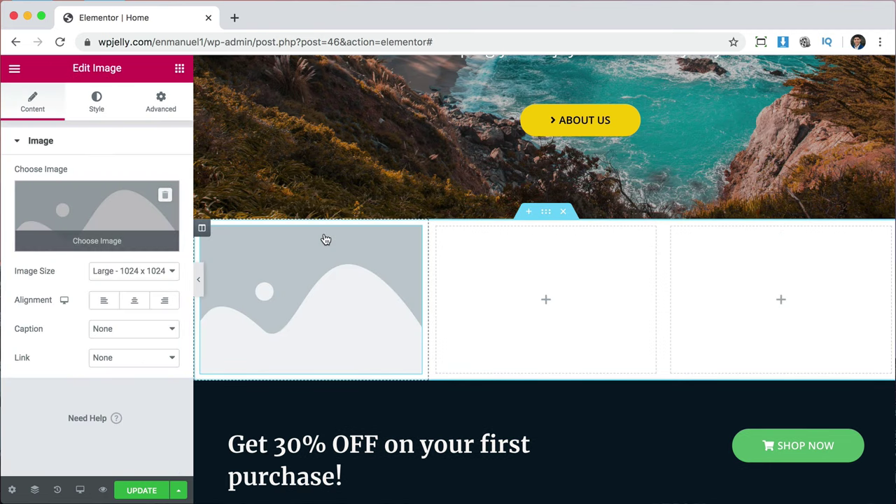
{"action": "left_click", "coordinate": [180, 69]}
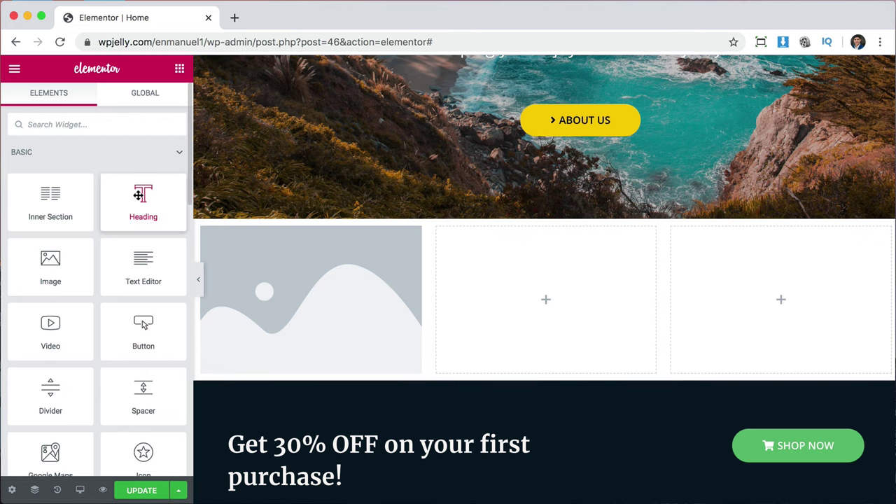
{"action": "left_click_drag", "start_coordinate": [139, 197], "coordinate": [306, 344]}
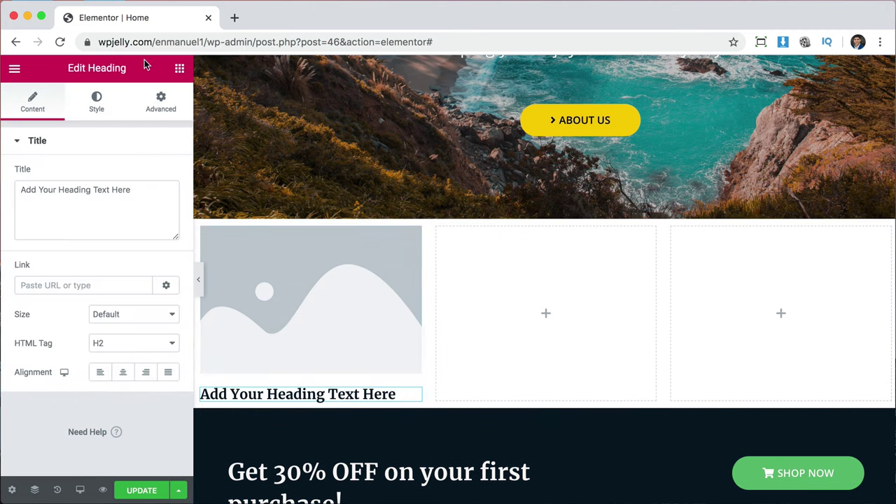
{"action": "left_click", "coordinate": [179, 69]}
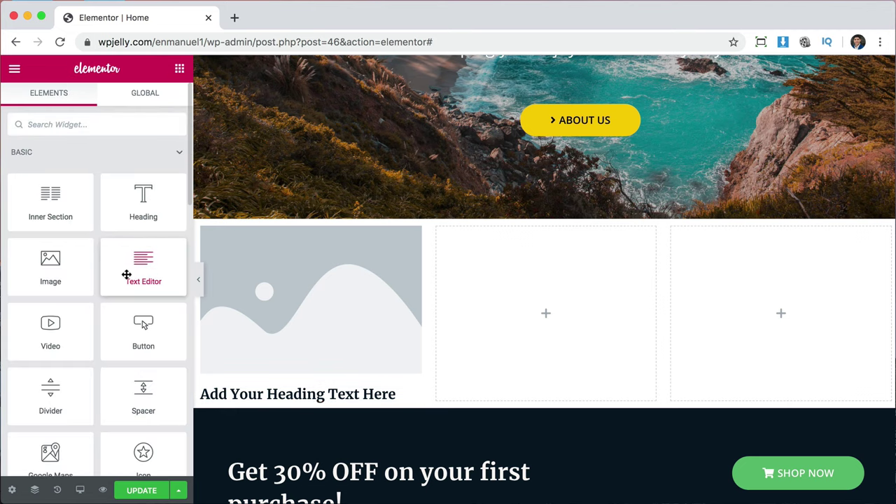
{"action": "left_click_drag", "start_coordinate": [134, 331], "coordinate": [312, 404]}
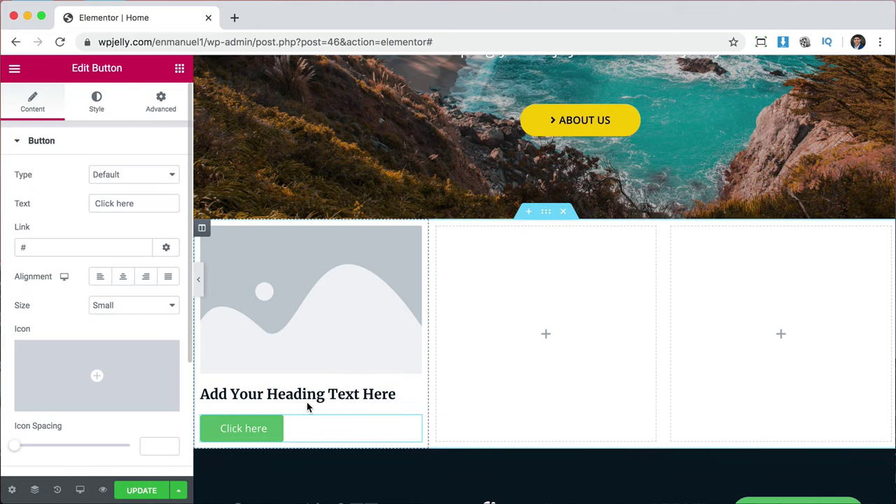
{"action": "scroll", "coordinate": [361, 416], "scroll_direction": "down", "scroll_amount": 3}
{"action": "scroll", "coordinate": [359, 414], "scroll_direction": "up", "scroll_amount": 1}
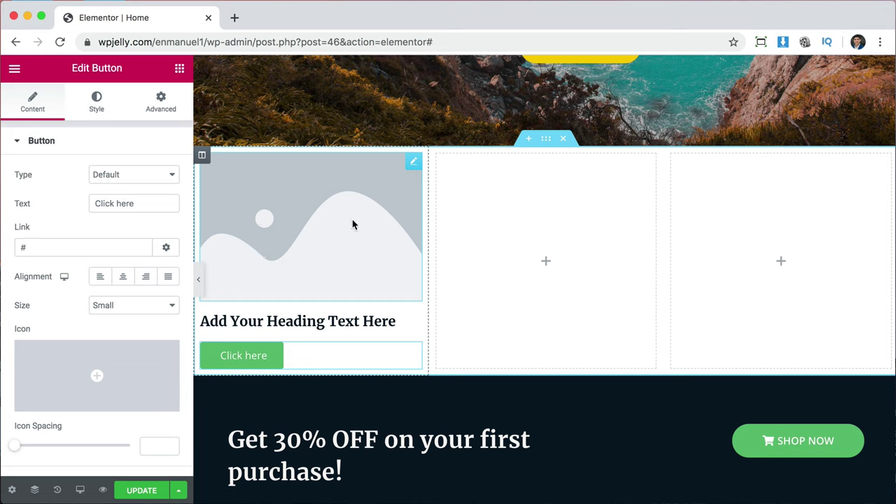
Replace the first column's placeholder image with the yellow sandcastle graphic.
{"action": "left_click", "coordinate": [415, 167]}
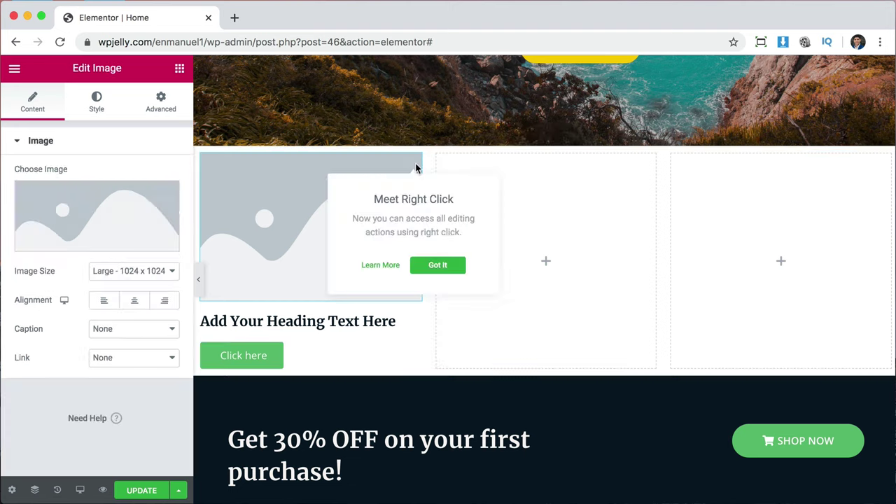
{"action": "left_click", "coordinate": [87, 202]}
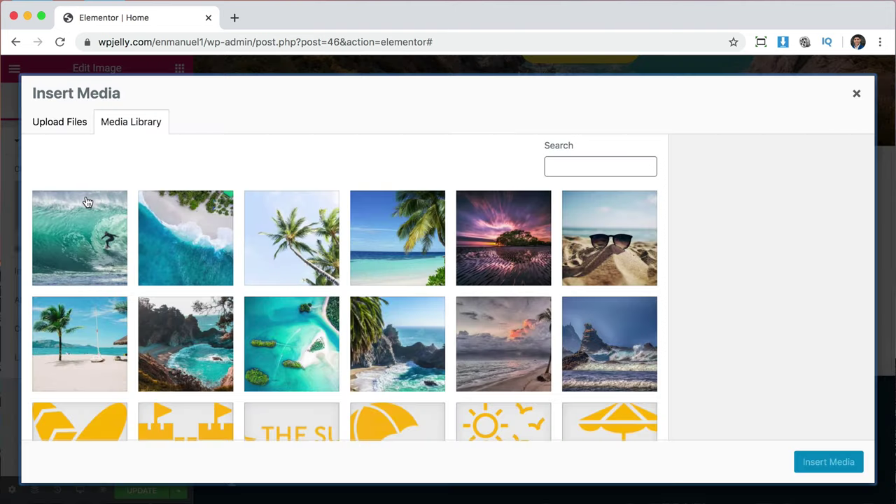
{"action": "scroll", "coordinate": [519, 364], "scroll_direction": "down", "scroll_amount": 5}
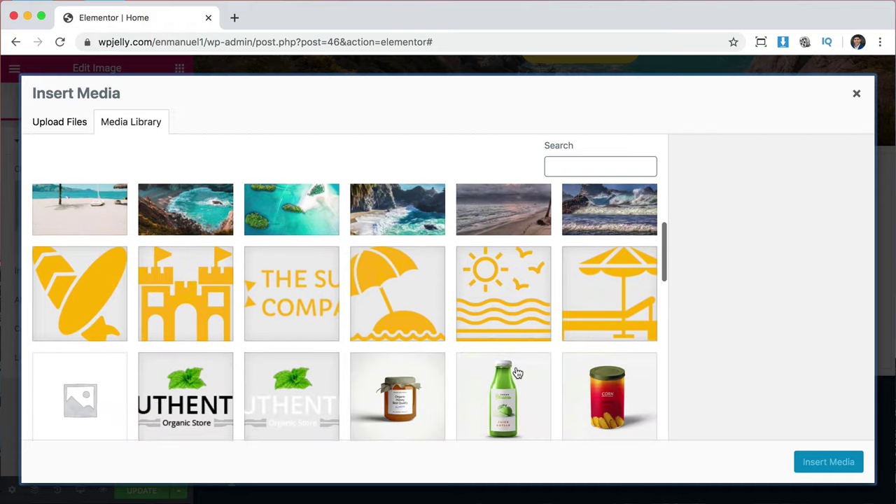
{"action": "left_click", "coordinate": [190, 293]}
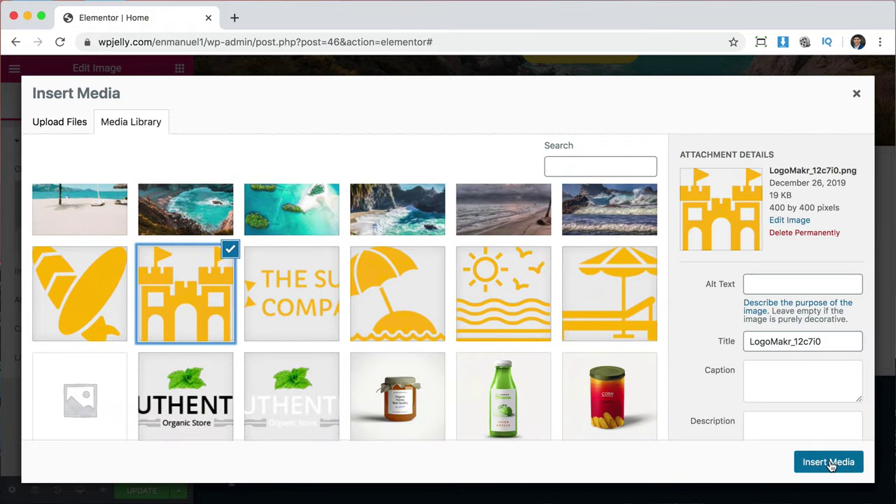
{"action": "left_click", "coordinate": [851, 461]}
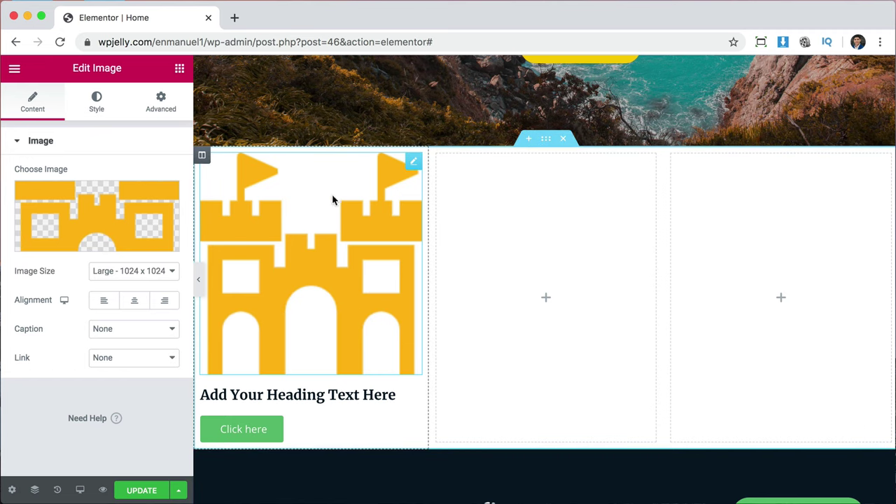
Centre the sandcastle image in its column and set its width to 40.
{"action": "left_click", "coordinate": [138, 300]}
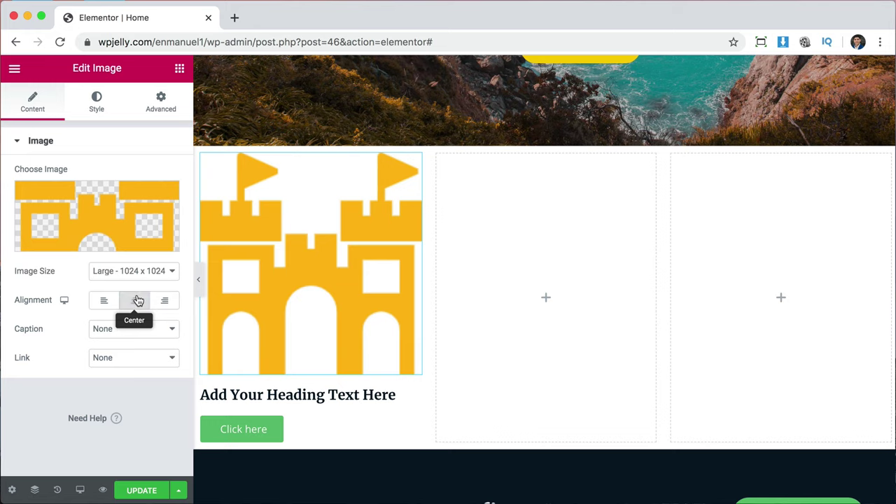
{"action": "left_click", "coordinate": [97, 106]}
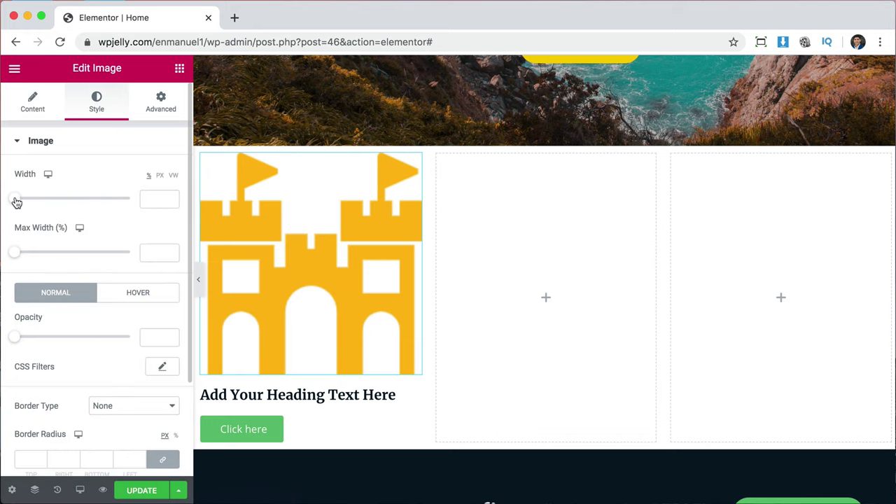
{"action": "left_click_drag", "start_coordinate": [16, 202], "coordinate": [61, 203]}
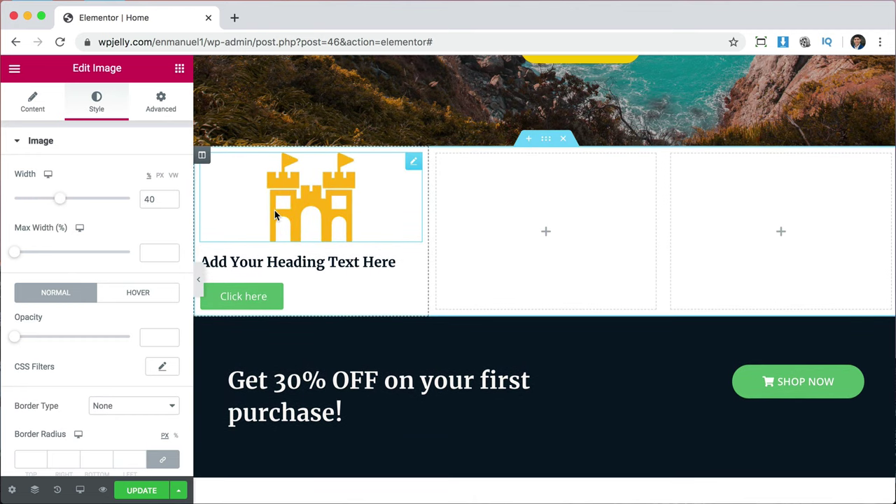
{"action": "left_click", "coordinate": [310, 264]}
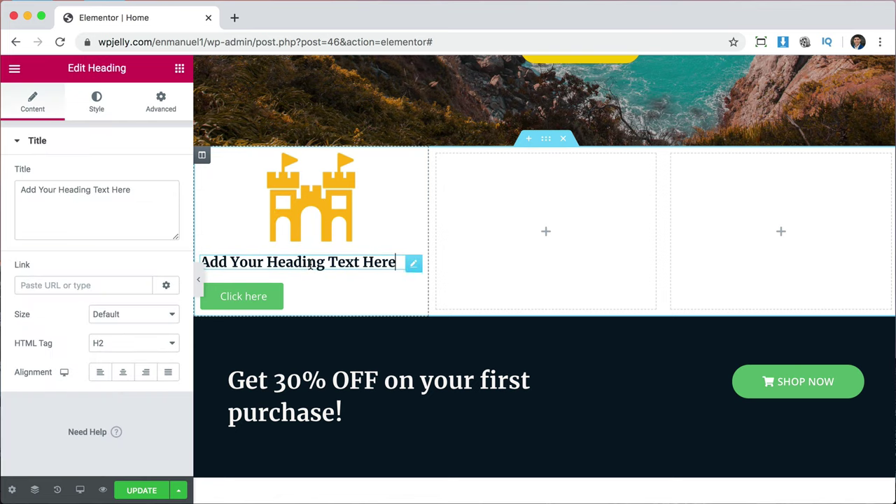
Retitle the first column's heading 'Sandcastle Building' and centre it.
{"action": "triple_click", "coordinate": [113, 199]}
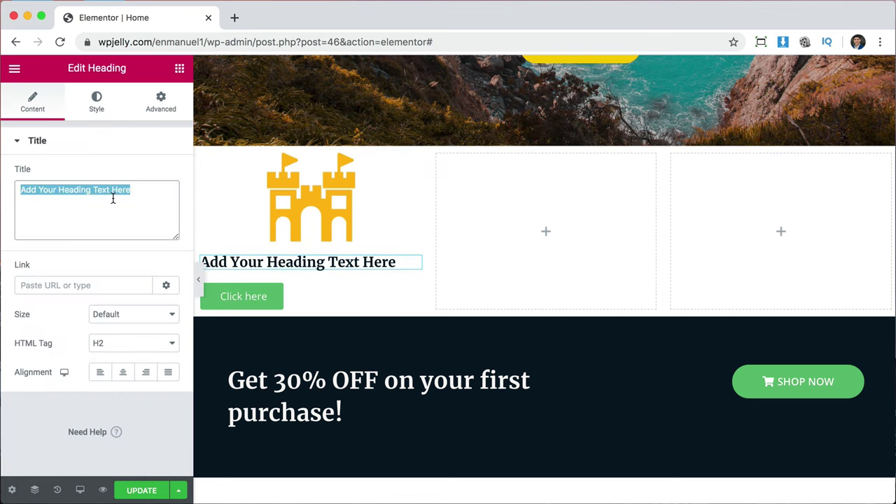
{"action": "type", "text": "Sandcastle Building"}
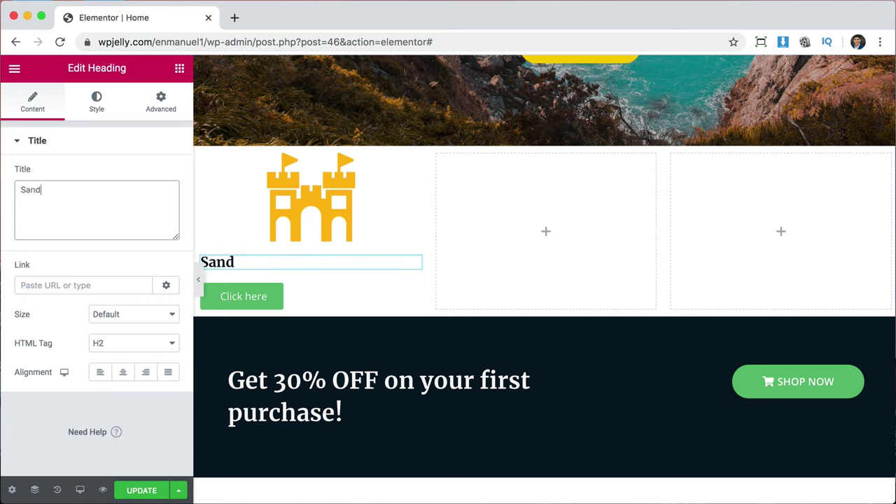
{"action": "left_click", "coordinate": [124, 375]}
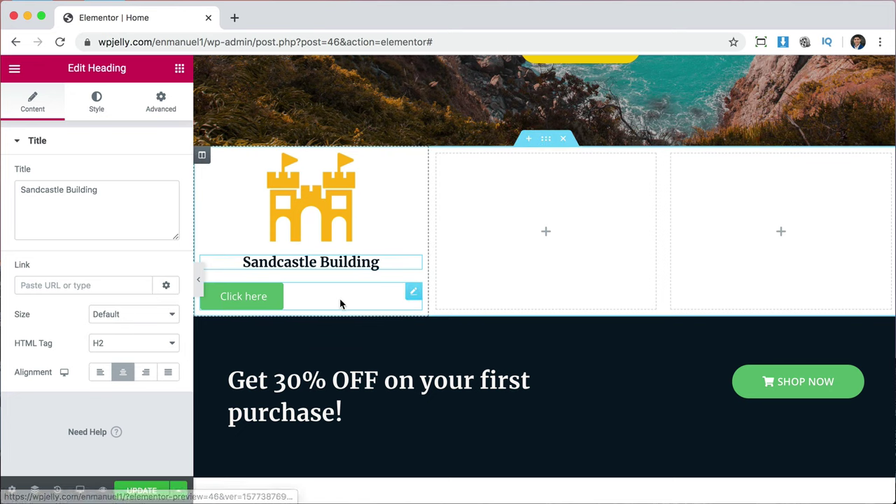
Relabel the Click here button 'Learn more' and centre it in the column.
{"action": "left_click", "coordinate": [413, 293]}
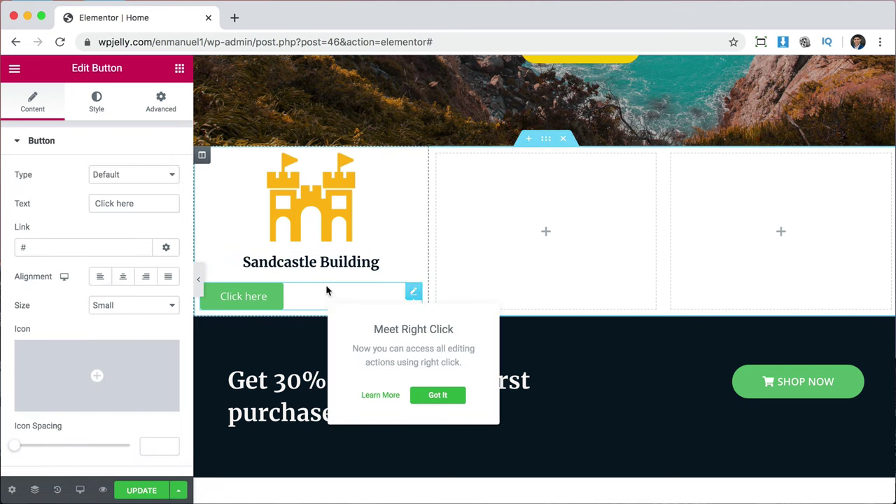
{"action": "left_click", "coordinate": [437, 395]}
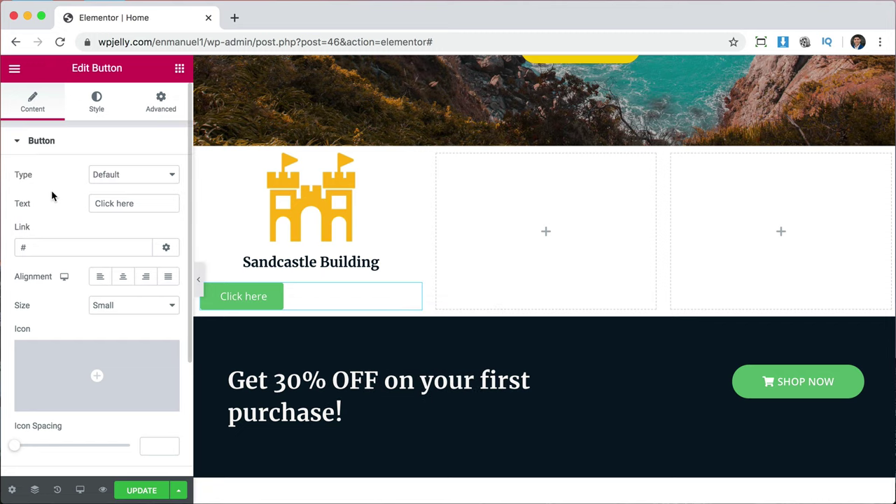
{"action": "triple_click", "coordinate": [109, 202]}
{"action": "type", "text": "Learn more"}
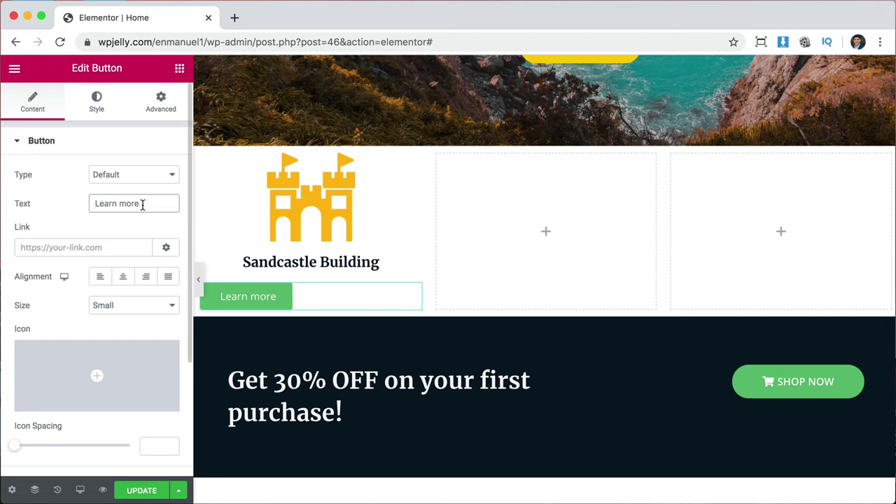
{"action": "left_click", "coordinate": [98, 246]}
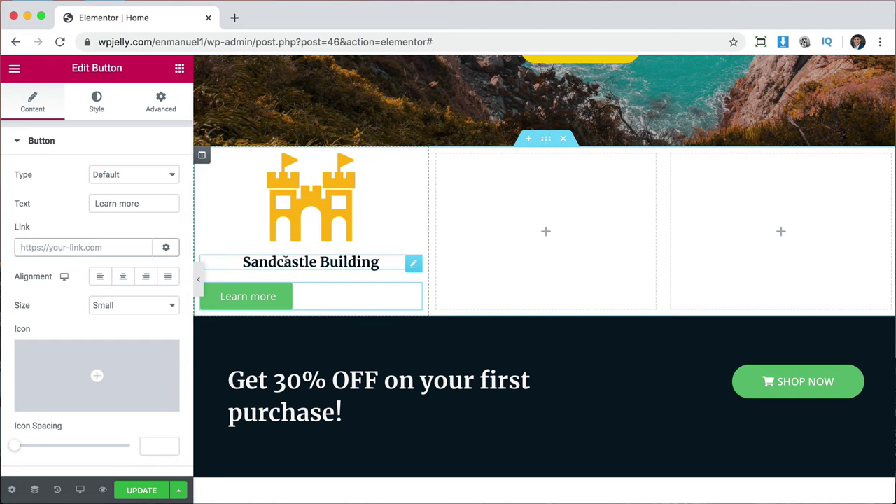
{"action": "left_click", "coordinate": [127, 279]}
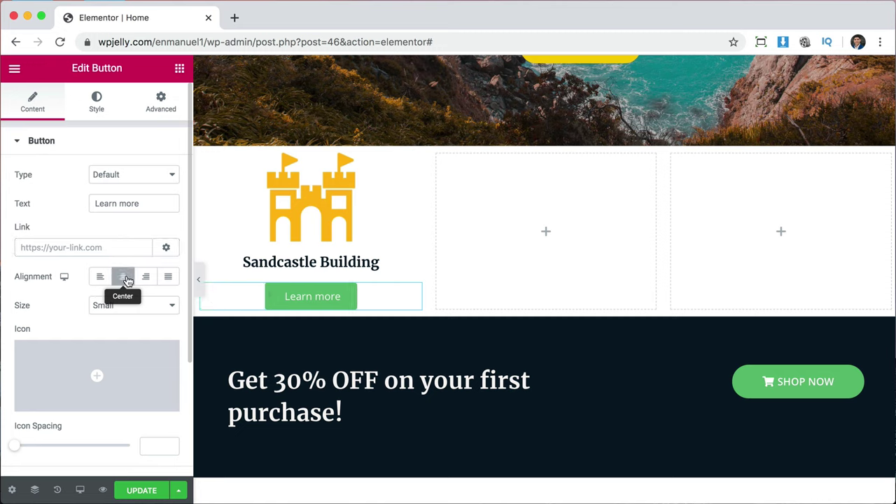
{"action": "left_click", "coordinate": [97, 101]}
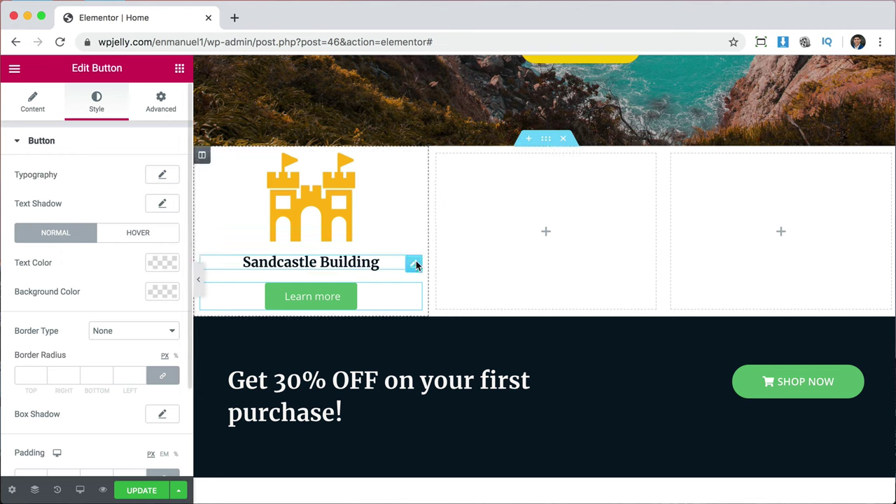
Copy the ABOUT US button's style and paste it onto the Learn more button.
{"action": "scroll", "coordinate": [611, 241], "scroll_direction": "up", "scroll_amount": 3}
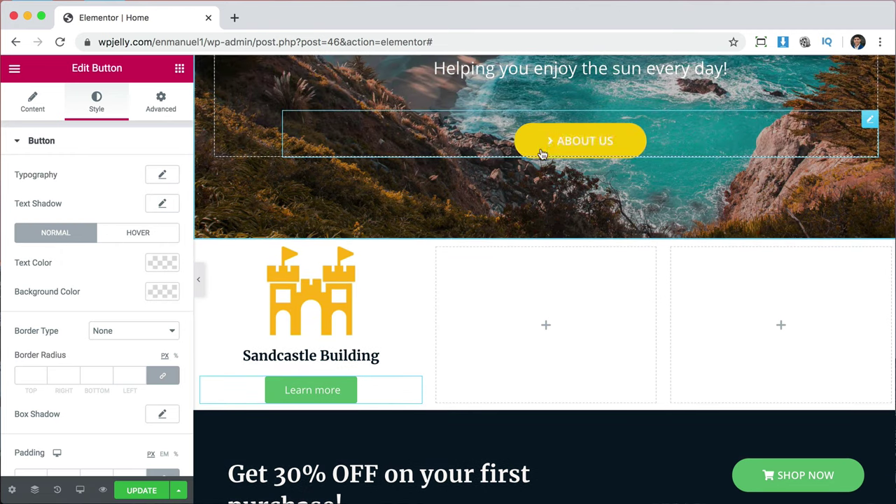
{"action": "right_click", "coordinate": [601, 146]}
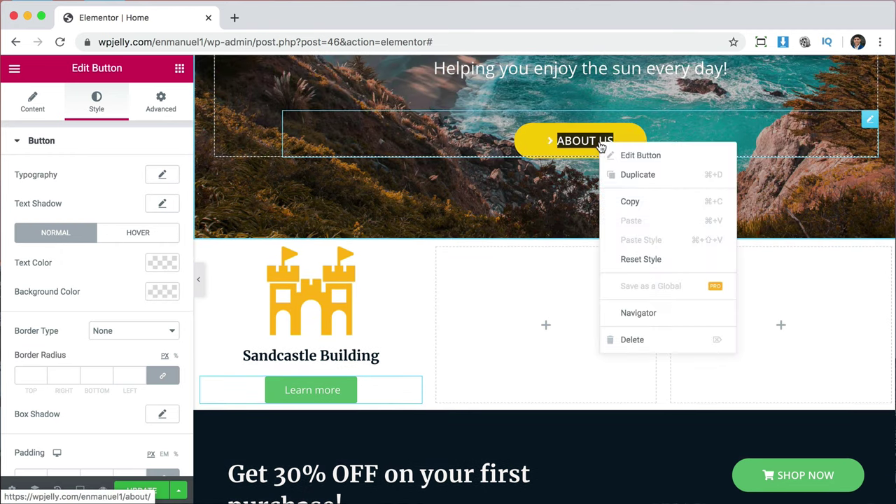
{"action": "left_click", "coordinate": [639, 201]}
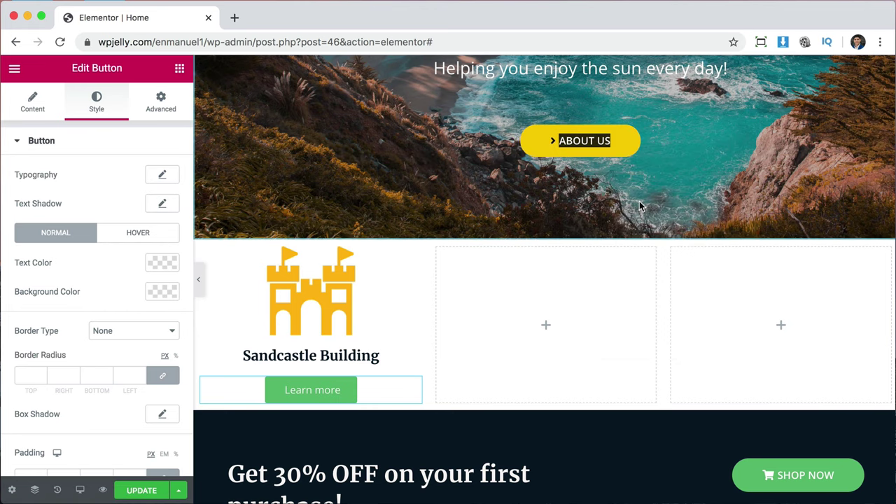
{"action": "right_click", "coordinate": [320, 394]}
{"action": "left_click", "coordinate": [374, 396]}
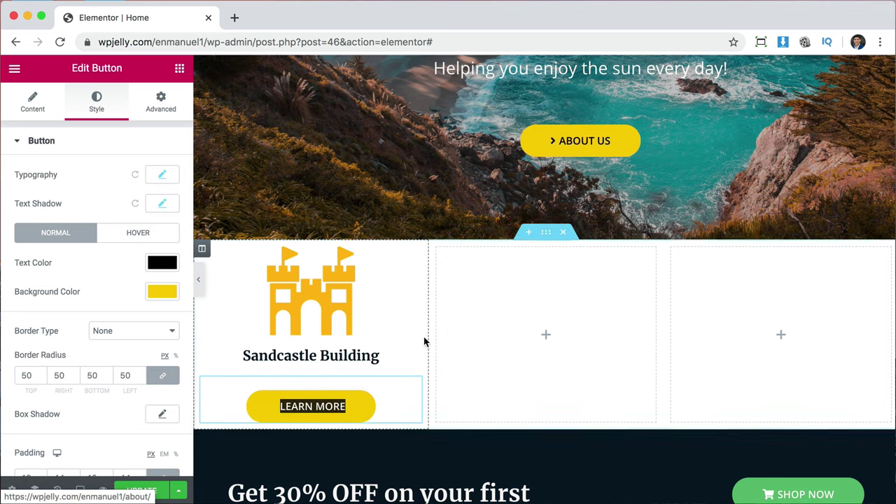
Paste the same ABOUT US styling onto the Shop Now button.
{"action": "scroll", "coordinate": [667, 351], "scroll_direction": "down", "scroll_amount": 2}
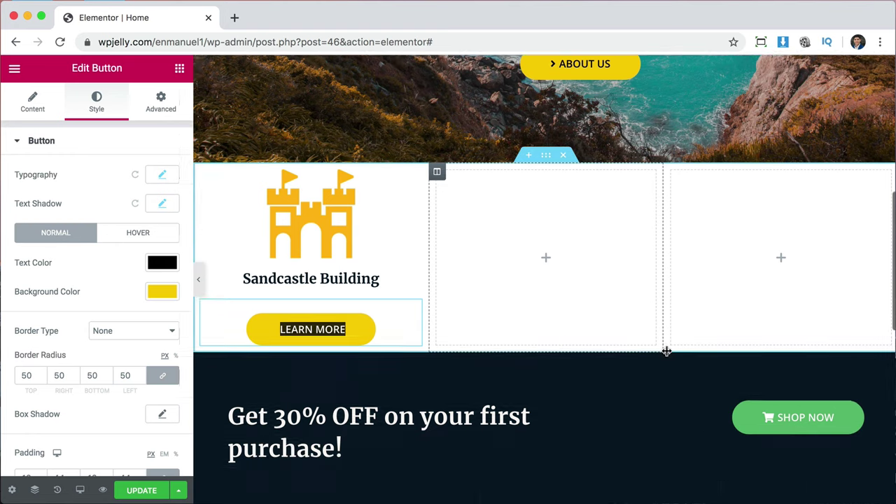
{"action": "scroll", "coordinate": [666, 352], "scroll_direction": "down", "scroll_amount": 1}
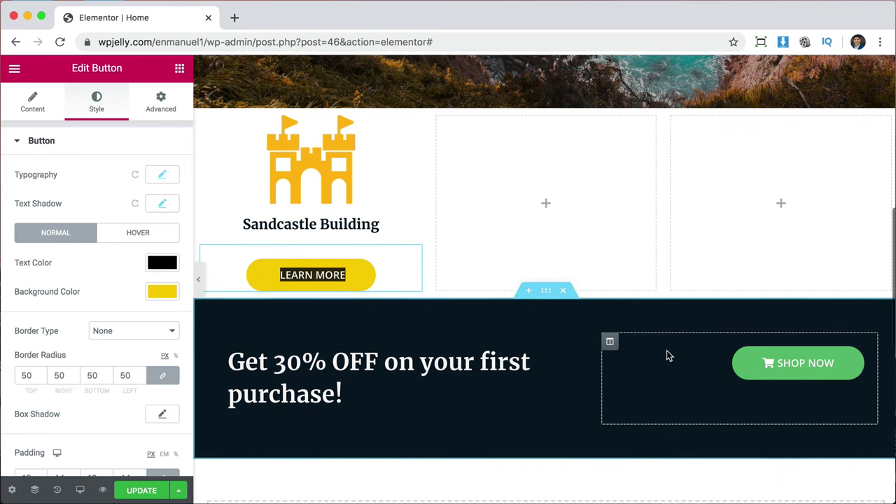
{"action": "right_click", "coordinate": [819, 366]}
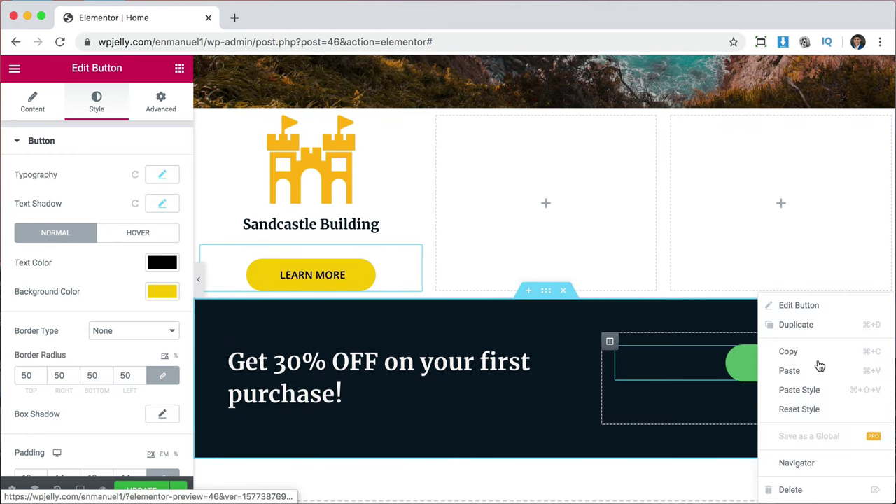
{"action": "left_click", "coordinate": [817, 390]}
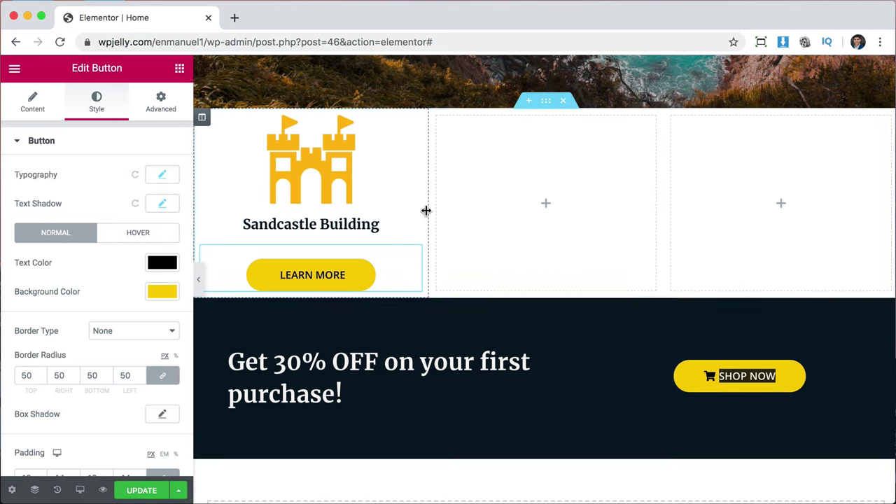
{"action": "scroll", "coordinate": [386, 194], "scroll_direction": "up", "scroll_amount": 2}
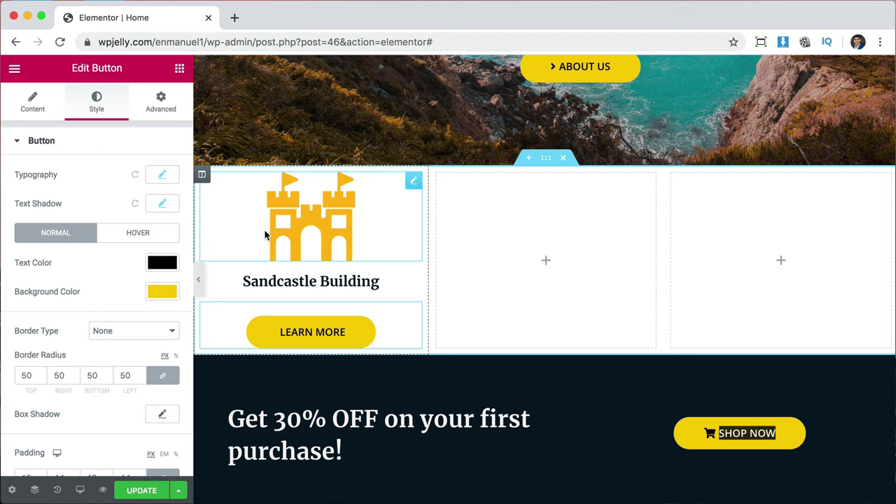
Duplicate the Sandcastle Building column twice.
{"action": "right_click", "coordinate": [203, 176]}
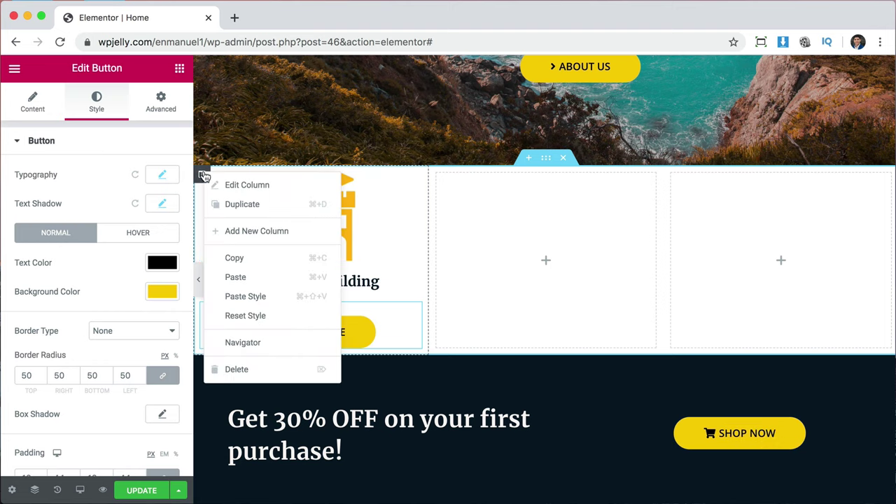
{"action": "left_click", "coordinate": [251, 209]}
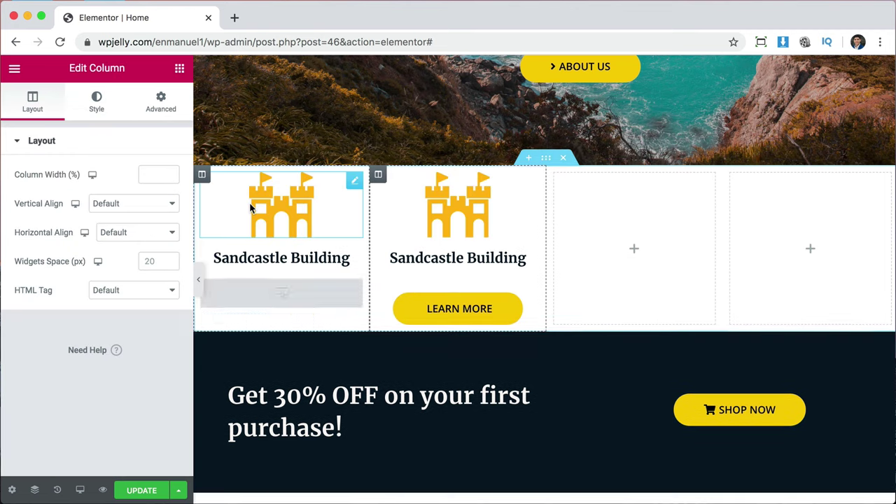
{"action": "right_click", "coordinate": [203, 179]}
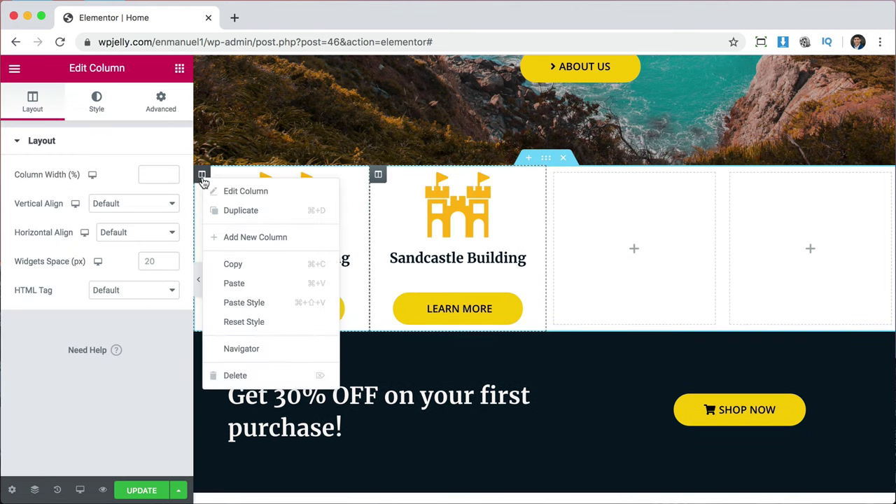
{"action": "left_click", "coordinate": [228, 208]}
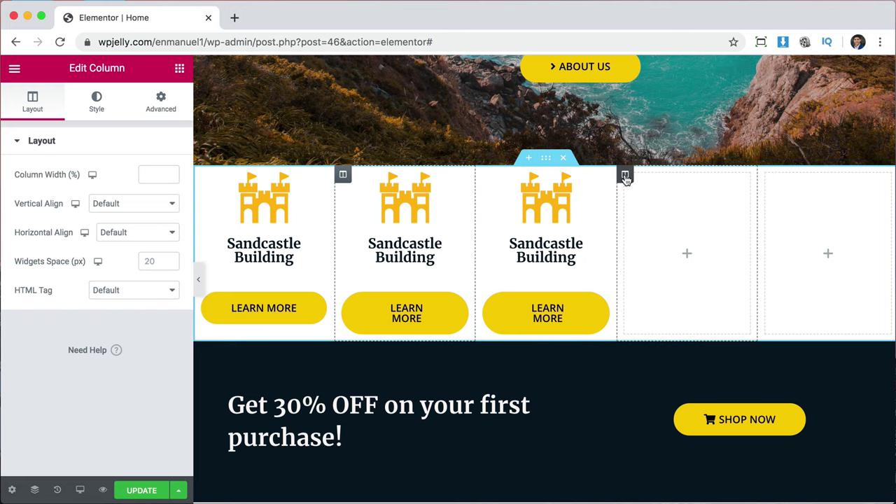
Delete the two empty extra columns so three Sandcastle columns remain.
{"action": "right_click", "coordinate": [626, 178]}
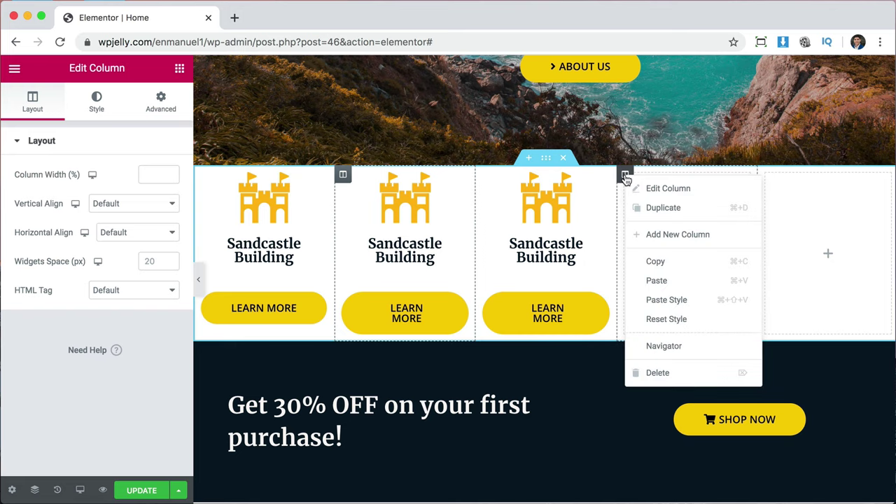
{"action": "left_click", "coordinate": [673, 375]}
{"action": "right_click", "coordinate": [732, 176]}
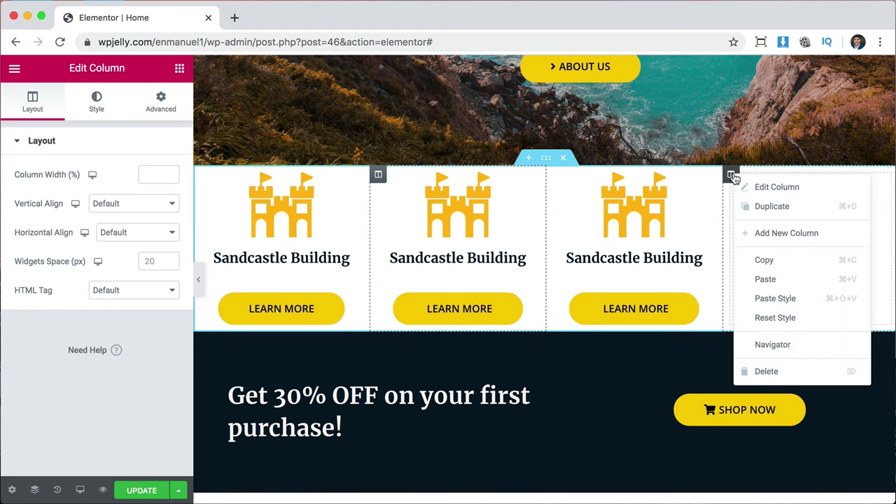
{"action": "left_click", "coordinate": [766, 370]}
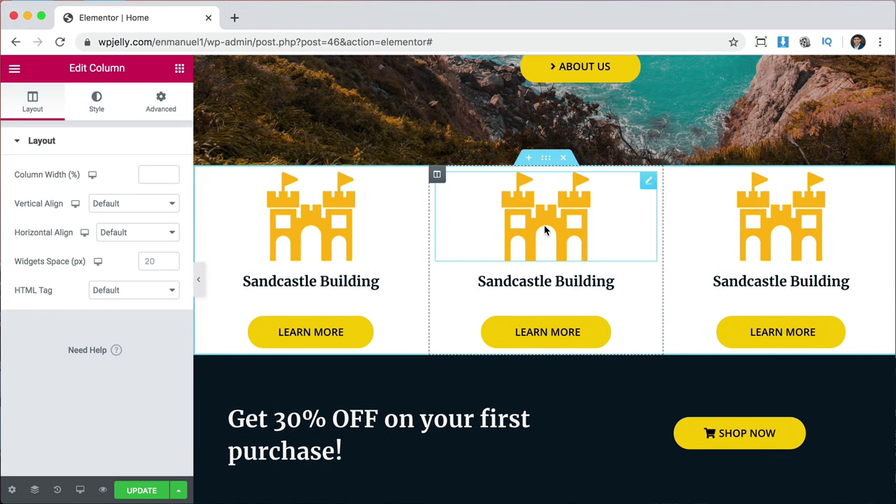
Replace the middle column's castle image with the umbrella icon and widen it from 40 to about 51.
{"action": "left_click", "coordinate": [546, 231]}
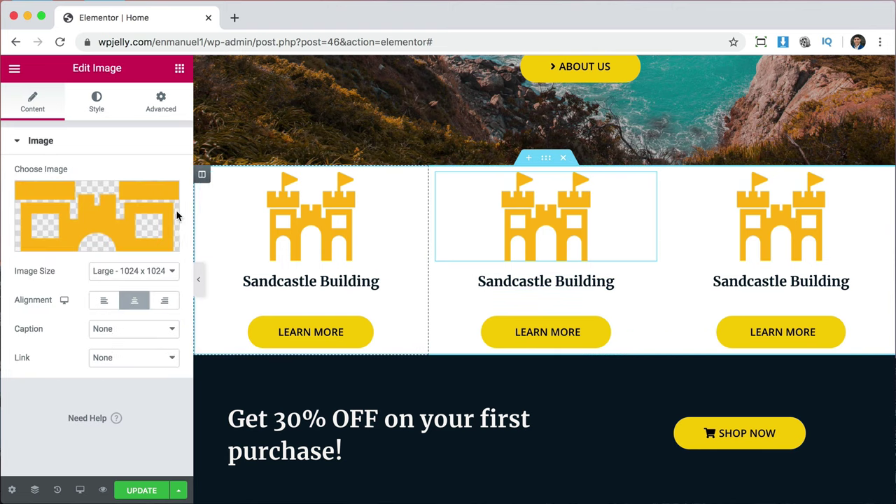
{"action": "left_click", "coordinate": [126, 214]}
{"action": "scroll", "coordinate": [513, 369], "scroll_direction": "down", "scroll_amount": 3}
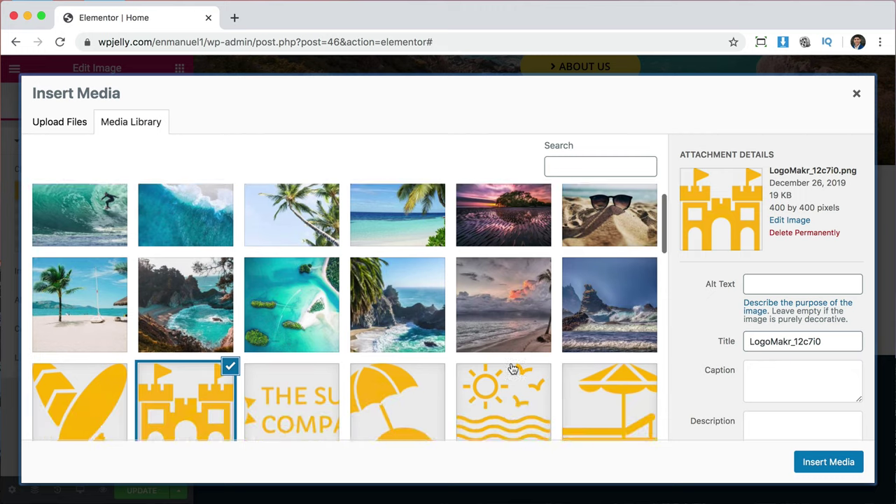
{"action": "left_click", "coordinate": [390, 342]}
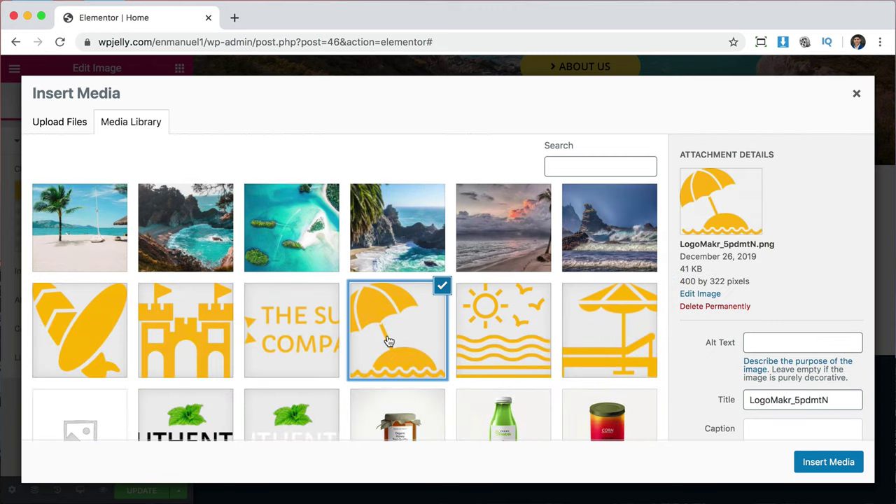
{"action": "left_click", "coordinate": [816, 467]}
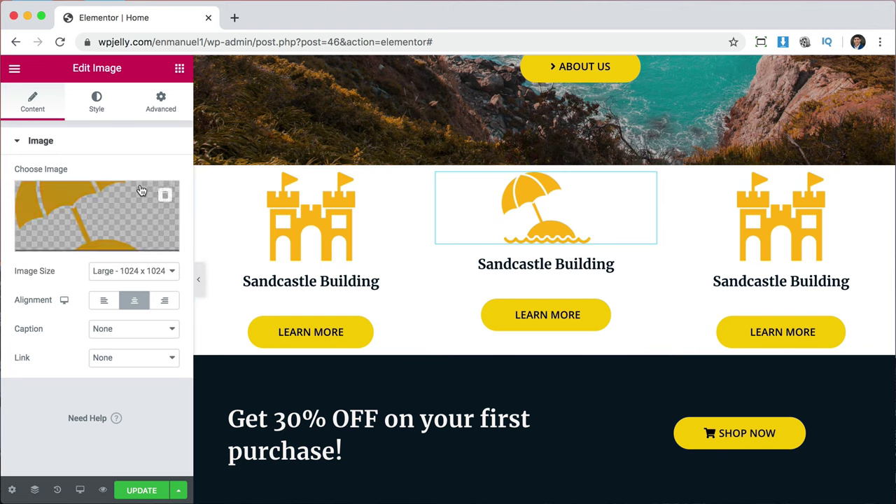
{"action": "left_click", "coordinate": [94, 112]}
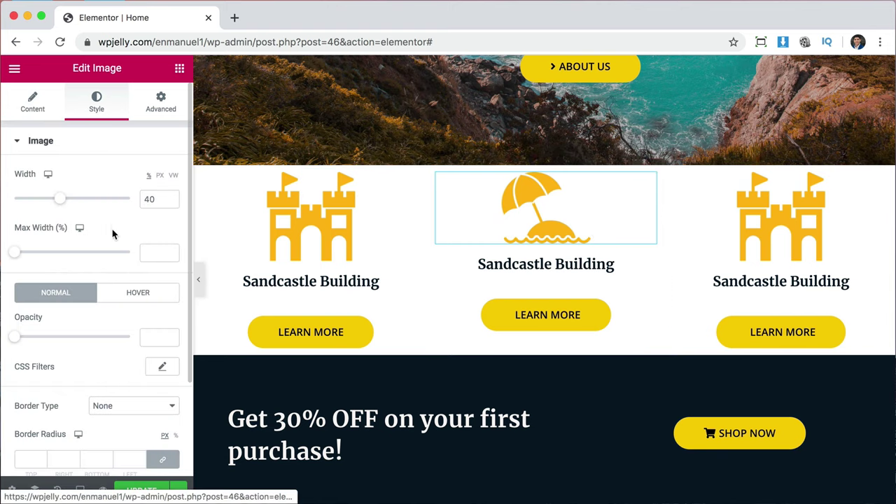
{"action": "left_click_drag", "start_coordinate": [61, 202], "coordinate": [74, 206]}
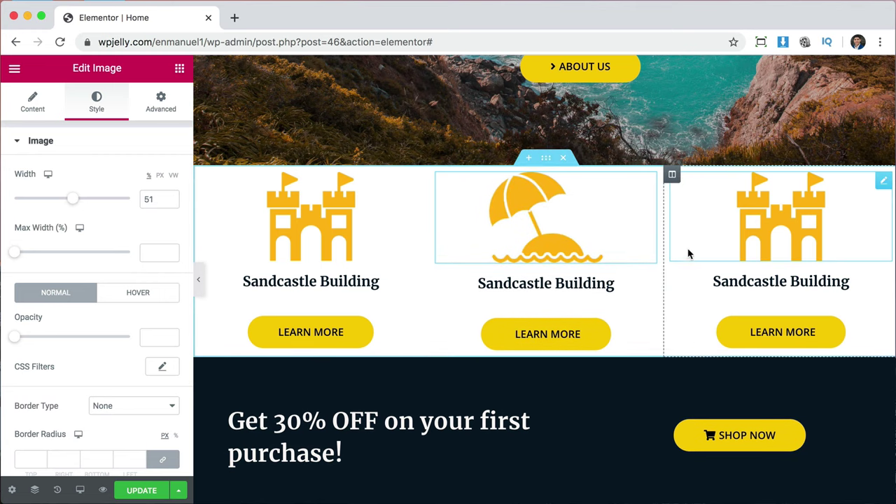
Retitle the middle column's heading to 'Beach Buddy'.
{"action": "left_click", "coordinate": [649, 287]}
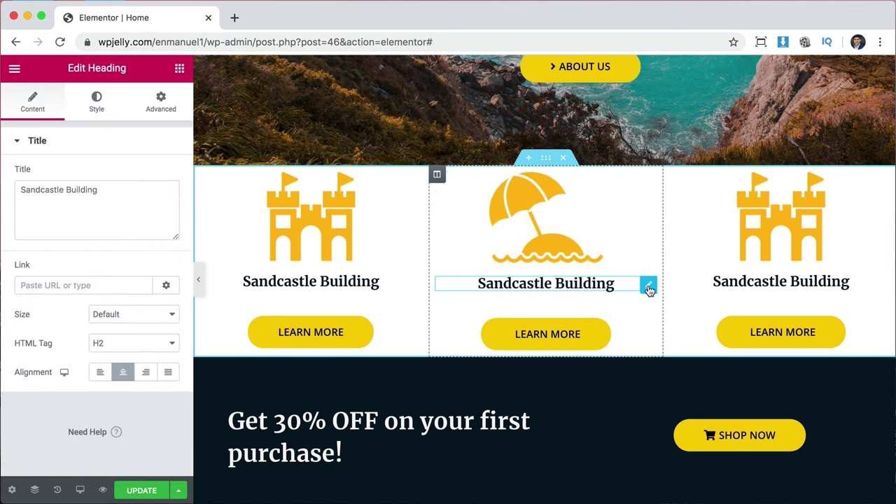
{"action": "triple_click", "coordinate": [36, 193]}
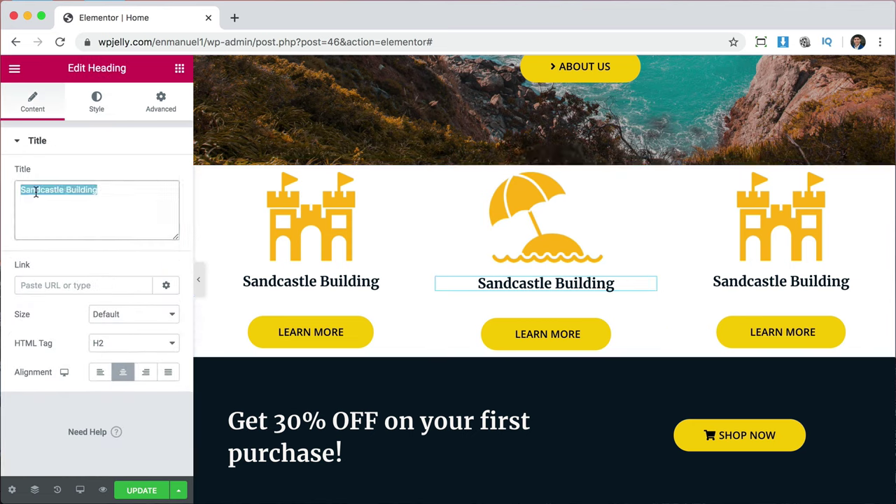
{"action": "type", "text": "Beach Buddy"}
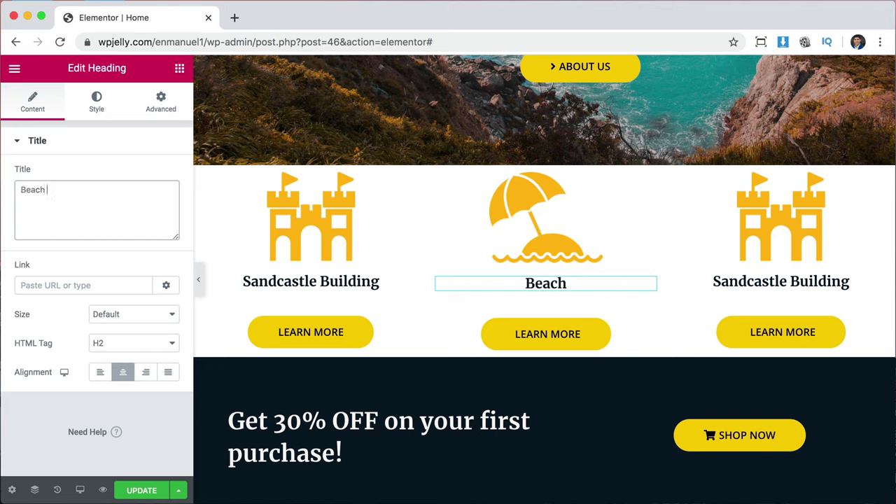
{"action": "left_click", "coordinate": [783, 225]}
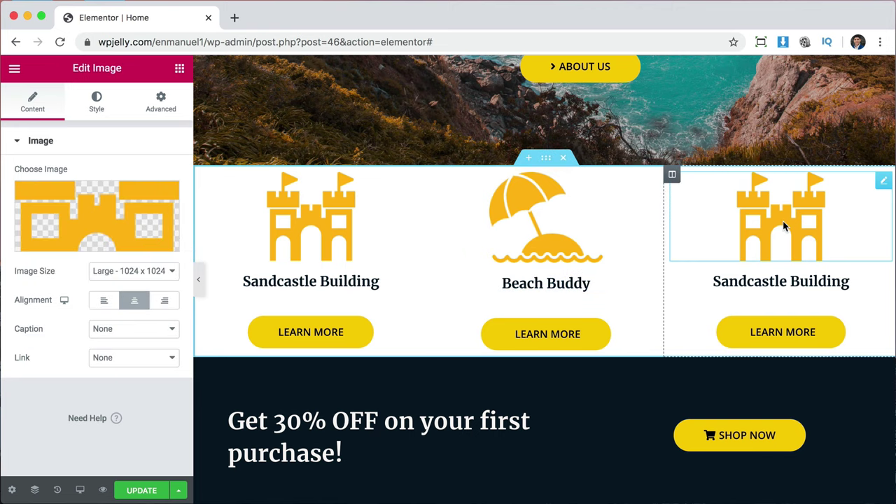
Put the sun-and-waves icon in the right column at width 42.
{"action": "left_click", "coordinate": [125, 203]}
{"action": "scroll", "coordinate": [474, 312], "scroll_direction": "down", "scroll_amount": 5}
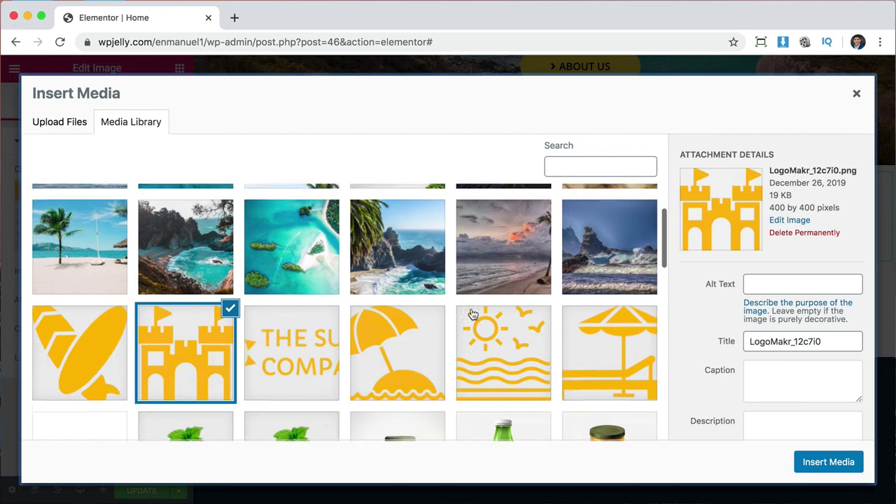
{"action": "left_click", "coordinate": [495, 320]}
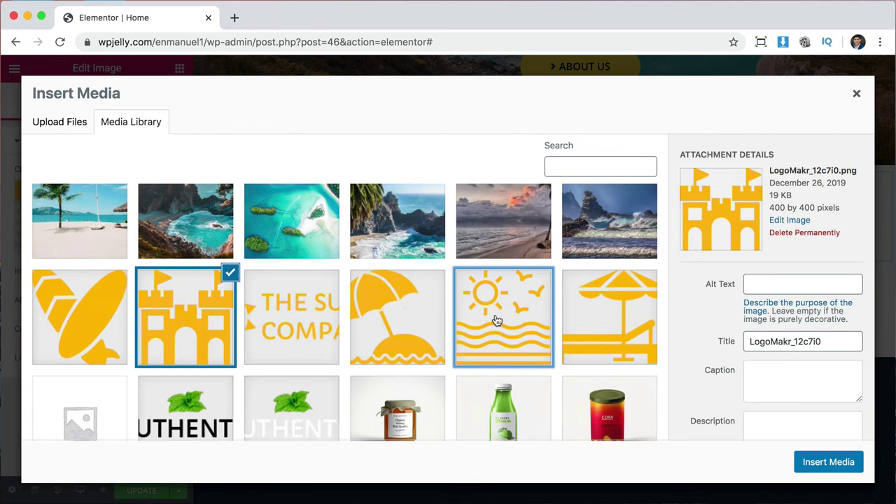
{"action": "left_click", "coordinate": [829, 462]}
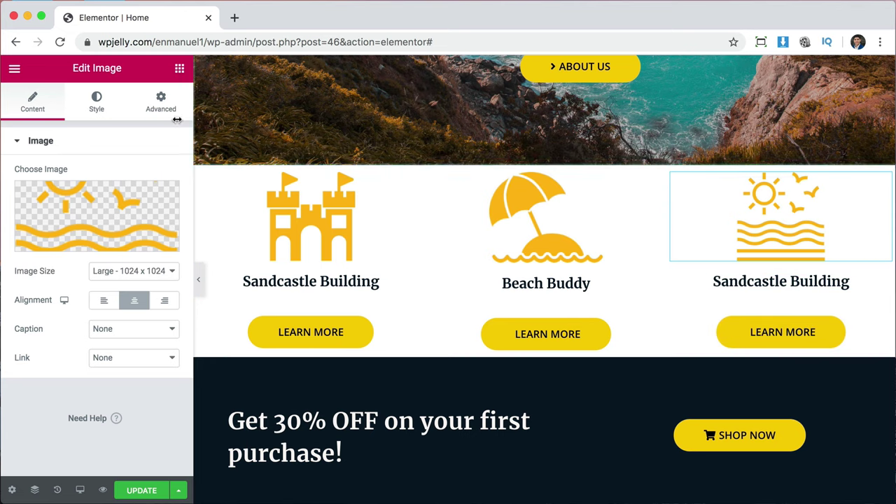
{"action": "left_click", "coordinate": [98, 105]}
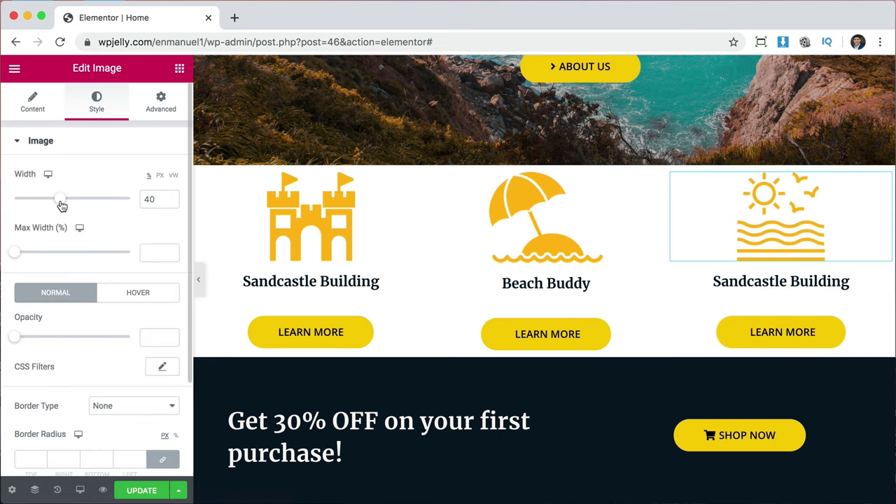
{"action": "left_click_drag", "start_coordinate": [62, 205], "coordinate": [64, 206]}
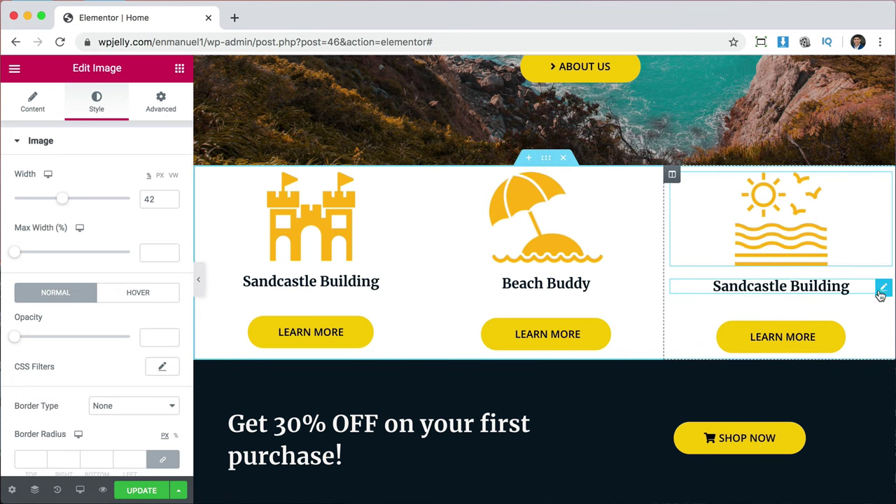
Retitle the right column's heading to 'Getting Sun'.
{"action": "left_click", "coordinate": [884, 287]}
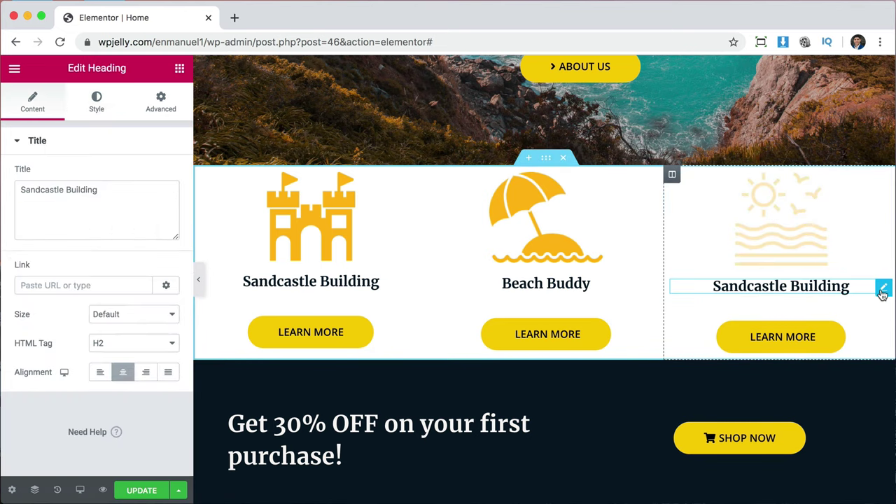
{"action": "triple_click", "coordinate": [108, 195]}
{"action": "type", "text": "Getting Sun"}
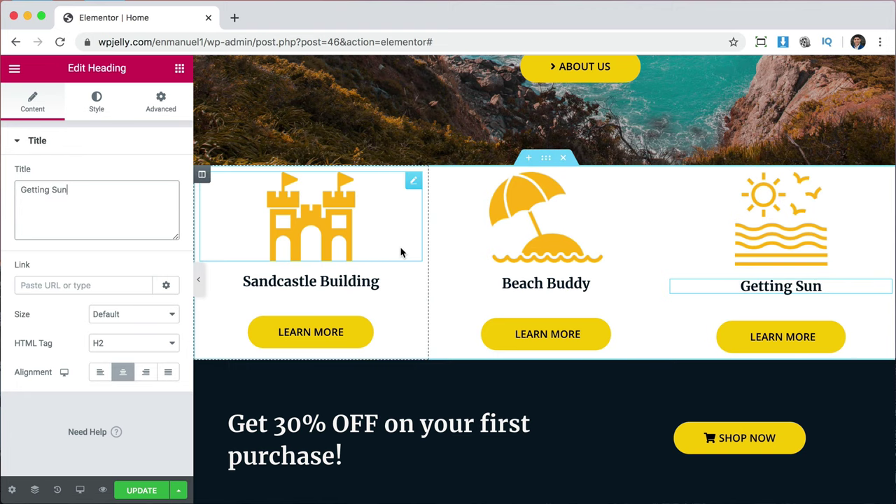
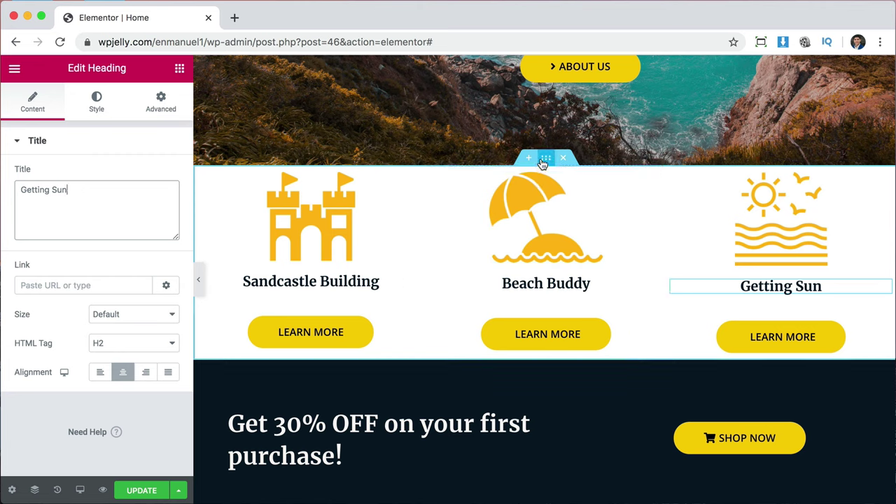
Unlink the section padding, set Top and Bottom to 70 px, and update the page.
{"action": "left_click", "coordinate": [545, 160]}
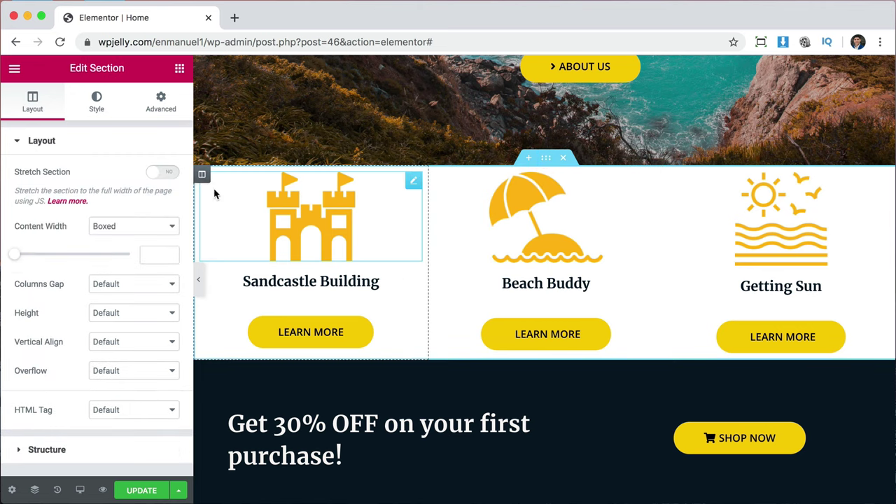
{"action": "left_click", "coordinate": [161, 102]}
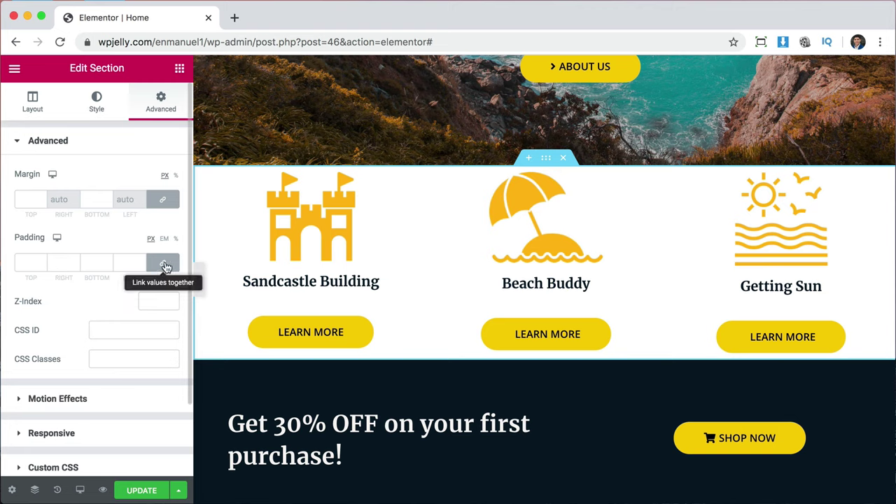
{"action": "left_click", "coordinate": [164, 265]}
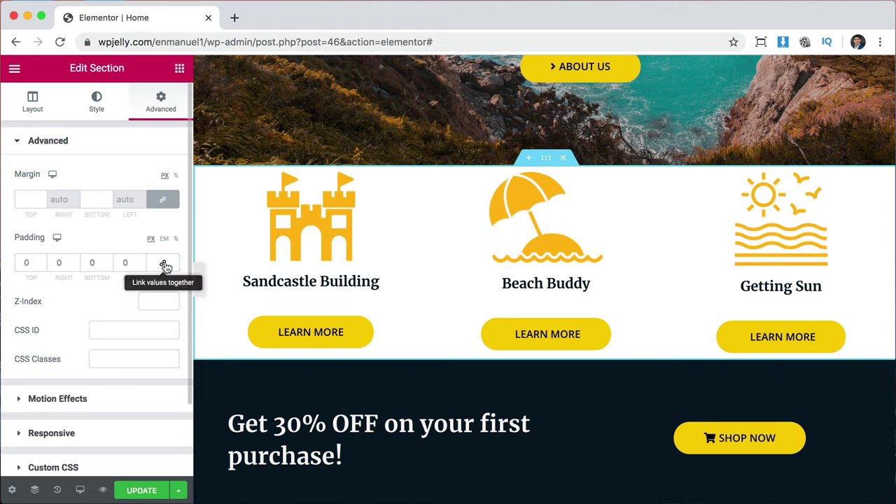
{"action": "left_click", "coordinate": [24, 262]}
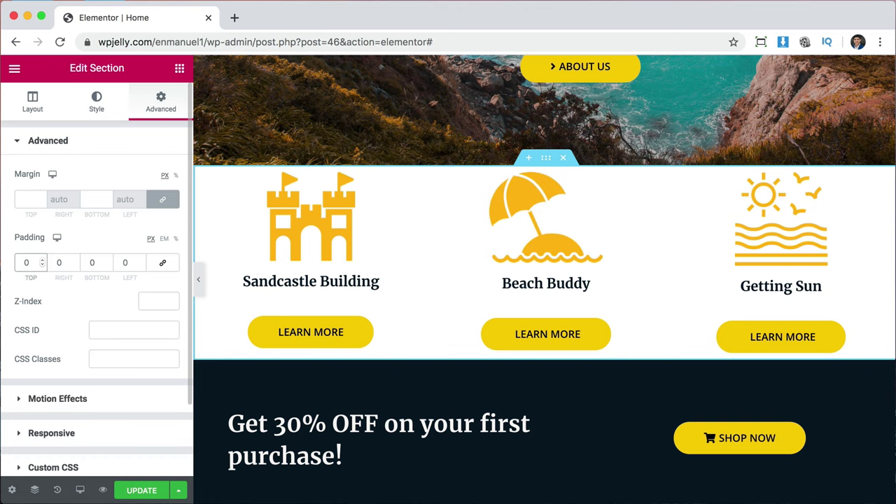
{"action": "type", "text": "7"}
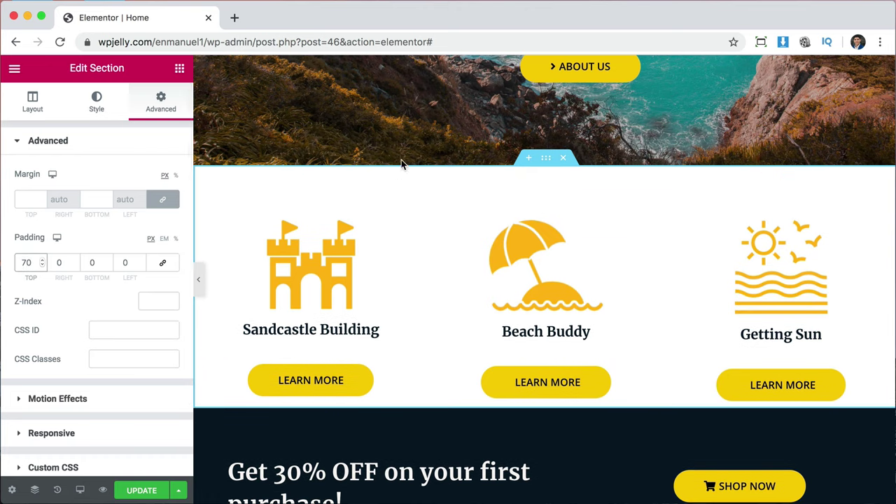
{"action": "left_click", "coordinate": [89, 262]}
{"action": "type", "text": "7"}
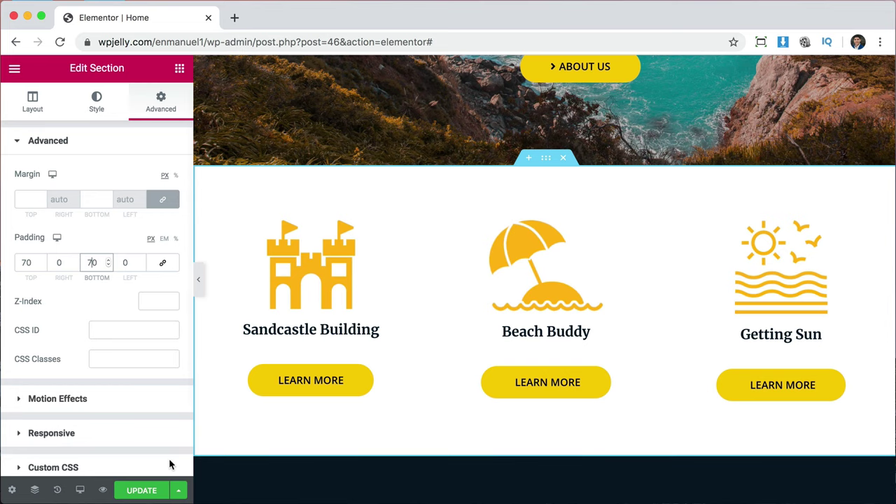
{"action": "left_click", "coordinate": [146, 492]}
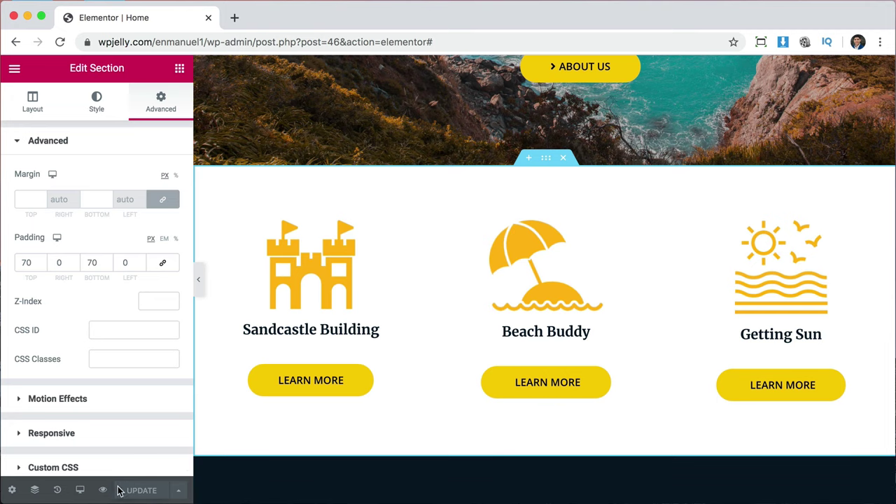
Preview the saved page in a new tab and scroll past the padded icon section.
{"action": "left_click", "coordinate": [105, 490]}
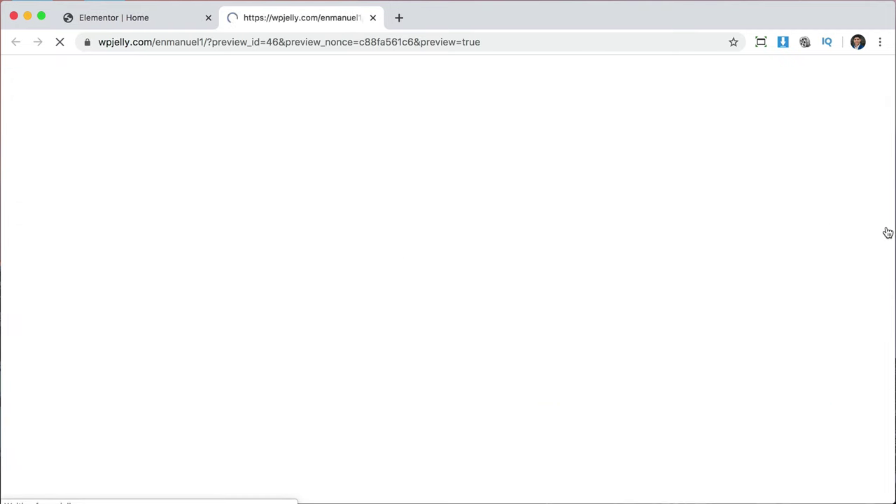
{"action": "scroll", "coordinate": [829, 255], "scroll_direction": "down", "scroll_amount": 8}
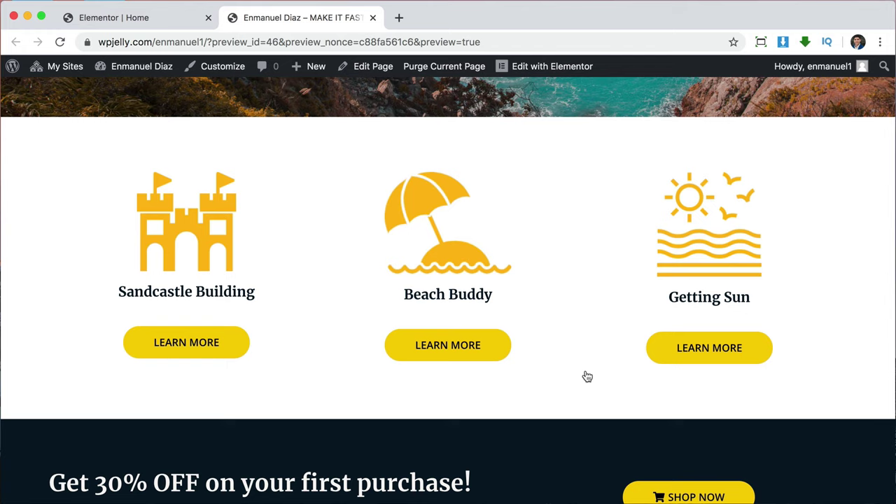
{"action": "scroll", "coordinate": [547, 299], "scroll_direction": "up", "scroll_amount": 1}
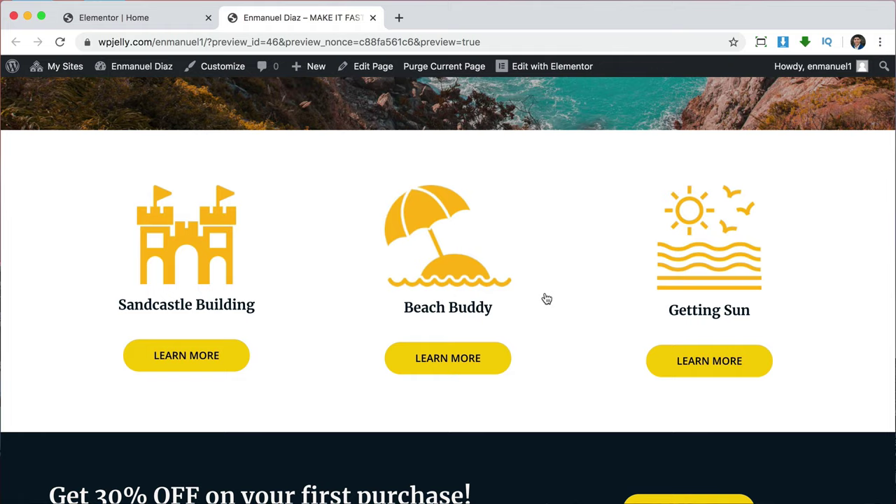
{"action": "scroll", "coordinate": [547, 299], "scroll_direction": "up", "scroll_amount": 7}
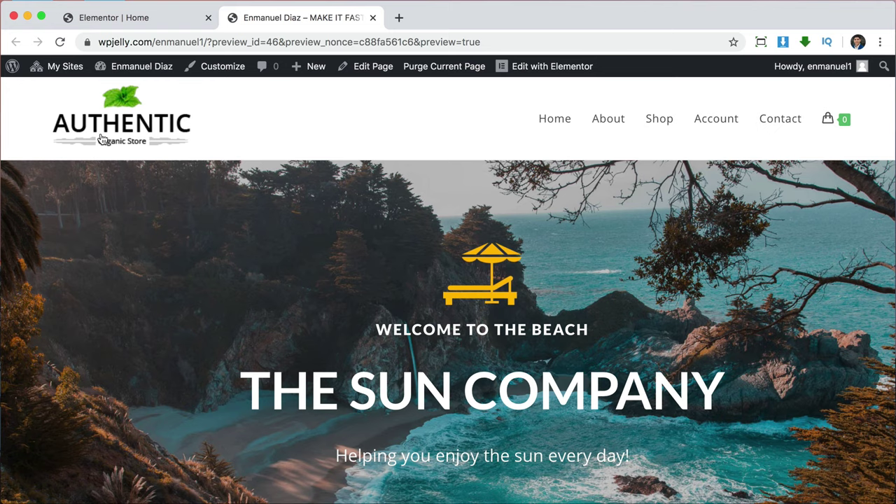
Trash the Shop and My account pages with the Move to Trash bulk action.
{"action": "left_click", "coordinate": [66, 70]}
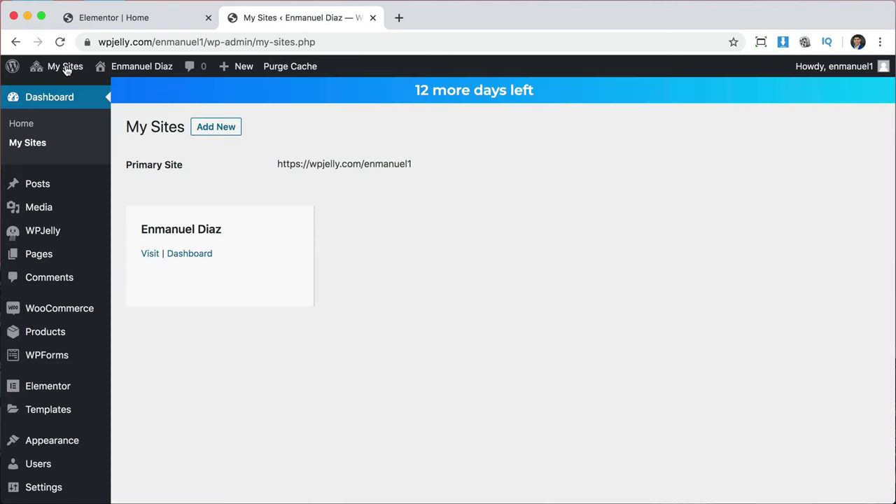
{"action": "left_click", "coordinate": [44, 256]}
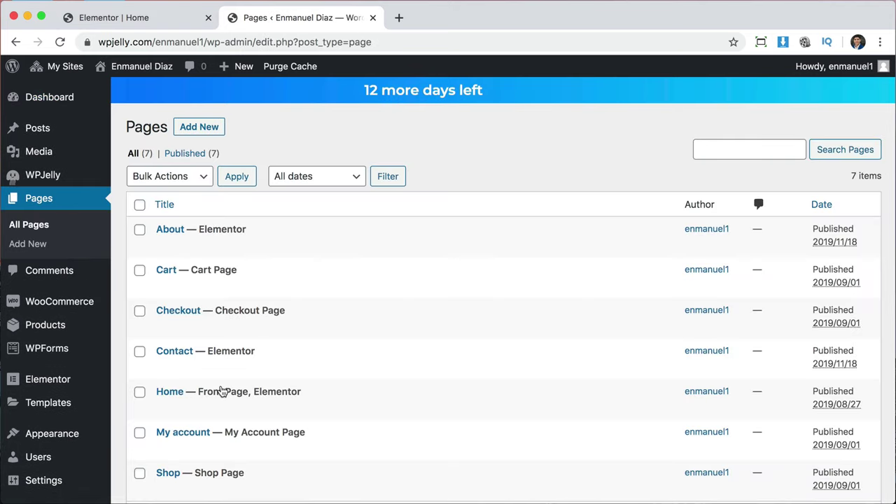
{"action": "scroll", "coordinate": [221, 390], "scroll_direction": "down", "scroll_amount": 2}
{"action": "left_click", "coordinate": [139, 420]}
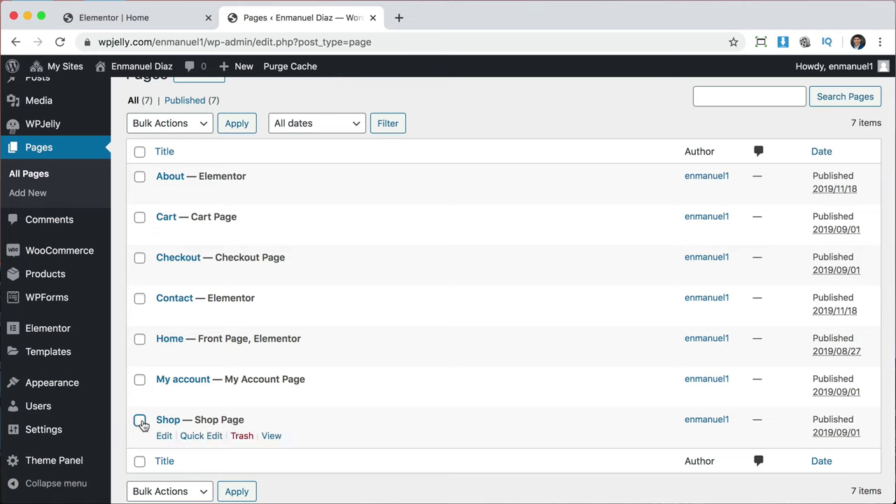
{"action": "left_click", "coordinate": [140, 382]}
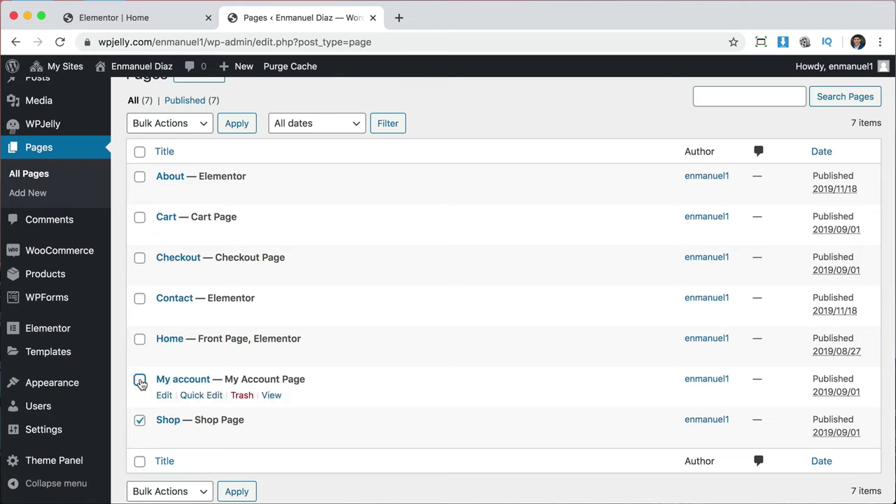
{"action": "left_click", "coordinate": [206, 128]}
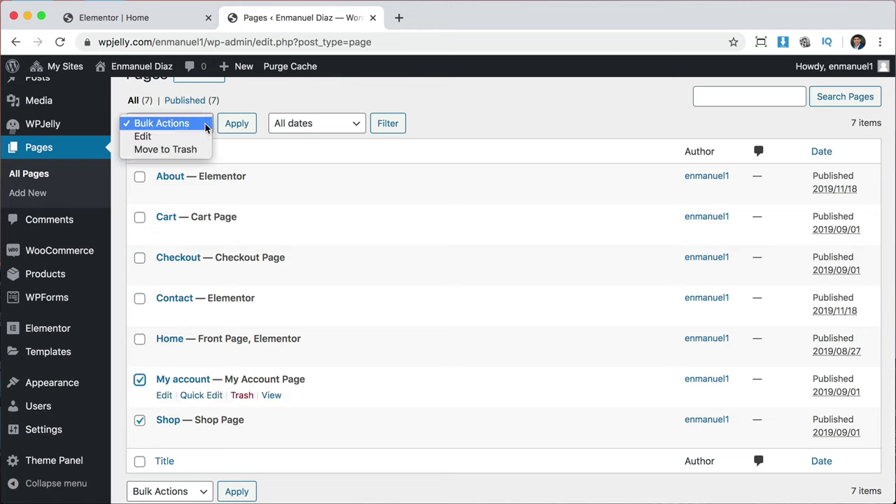
{"action": "left_click", "coordinate": [171, 150]}
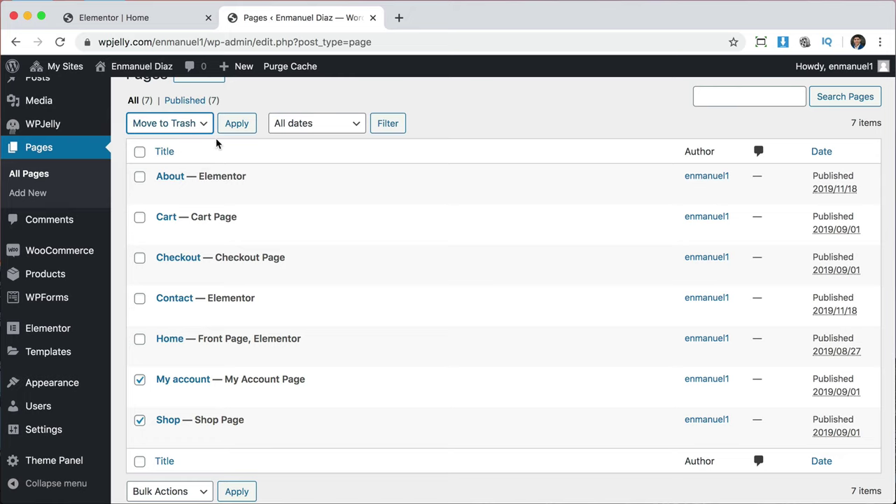
{"action": "left_click", "coordinate": [231, 123]}
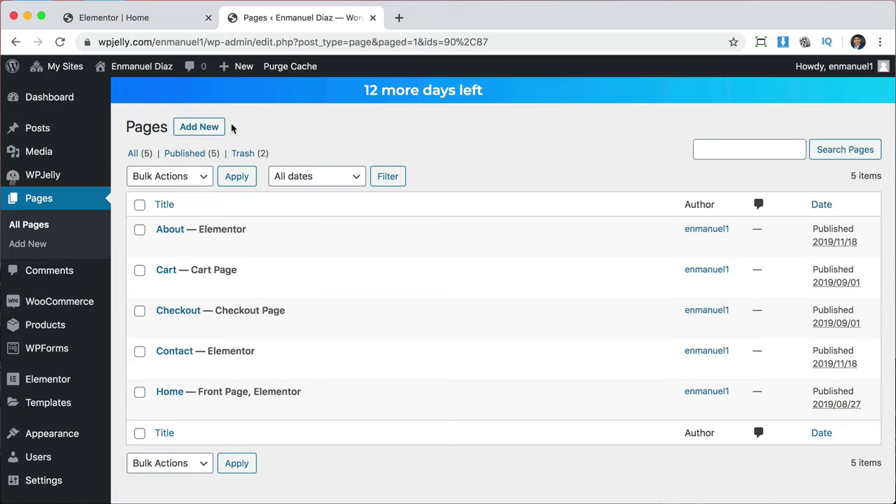
Publish a new page titled 'Services' and go to the Appearance settings.
{"action": "left_click", "coordinate": [198, 128]}
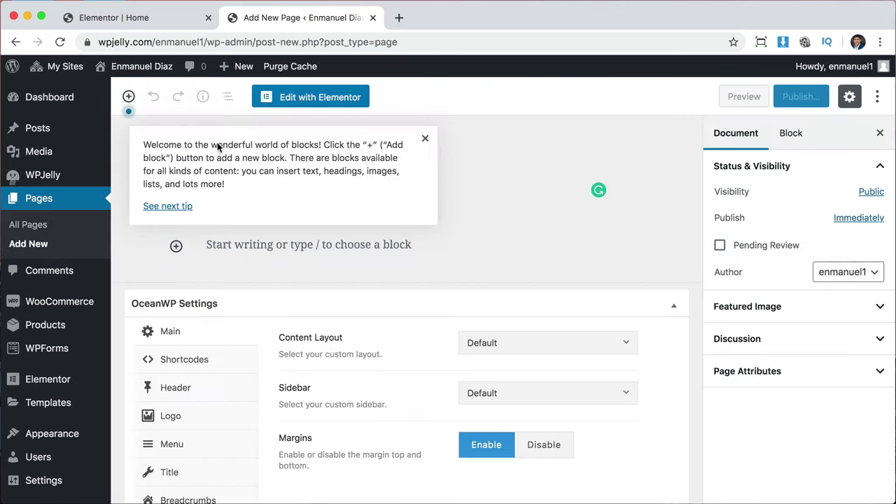
{"action": "left_click", "coordinate": [424, 138]}
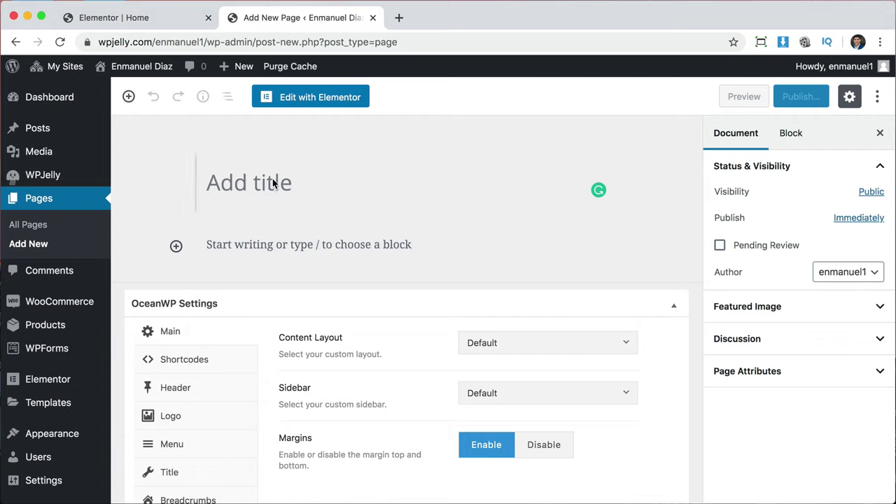
{"action": "type", "text": "Services"}
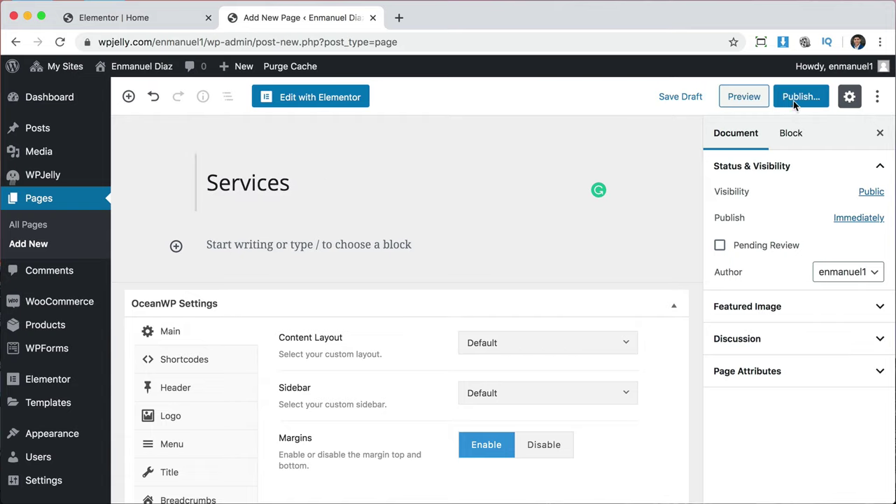
{"action": "left_click", "coordinate": [797, 98]}
{"action": "left_click", "coordinate": [798, 101]}
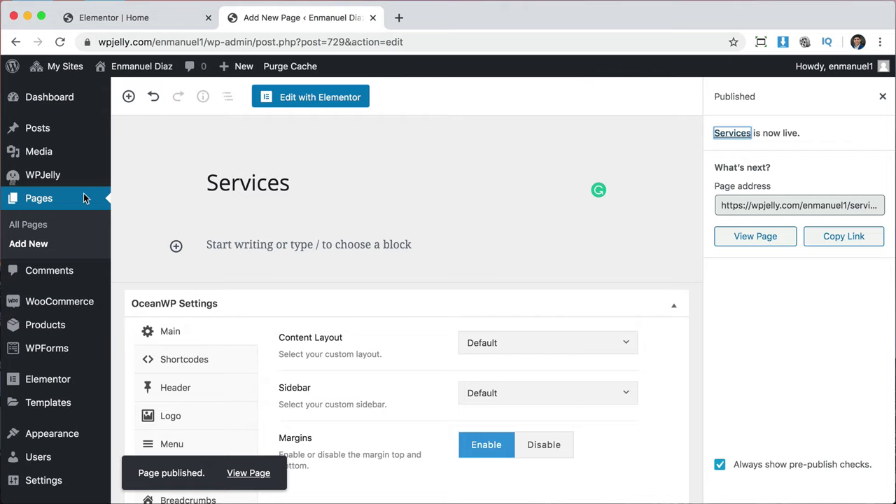
{"action": "left_click", "coordinate": [51, 436]}
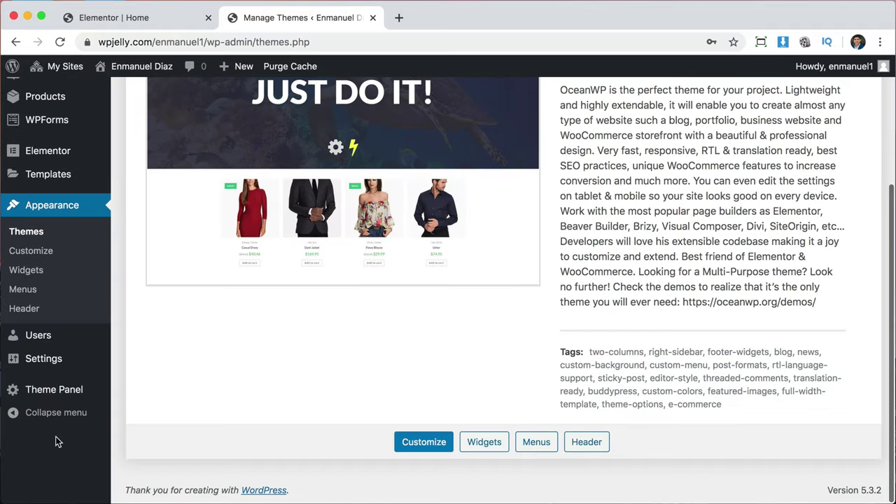
Remove the invalid Shop and Account entries from the Main menu.
{"action": "left_click", "coordinate": [26, 293]}
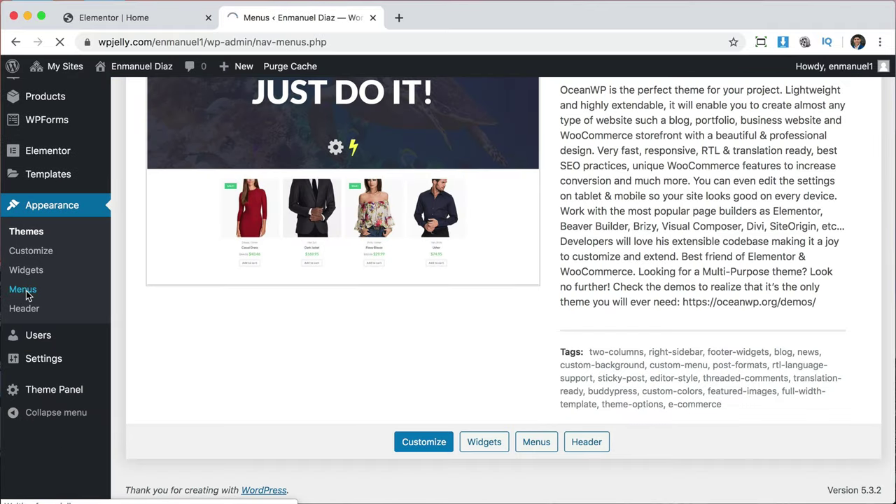
{"action": "scroll", "coordinate": [693, 378], "scroll_direction": "down", "scroll_amount": 3}
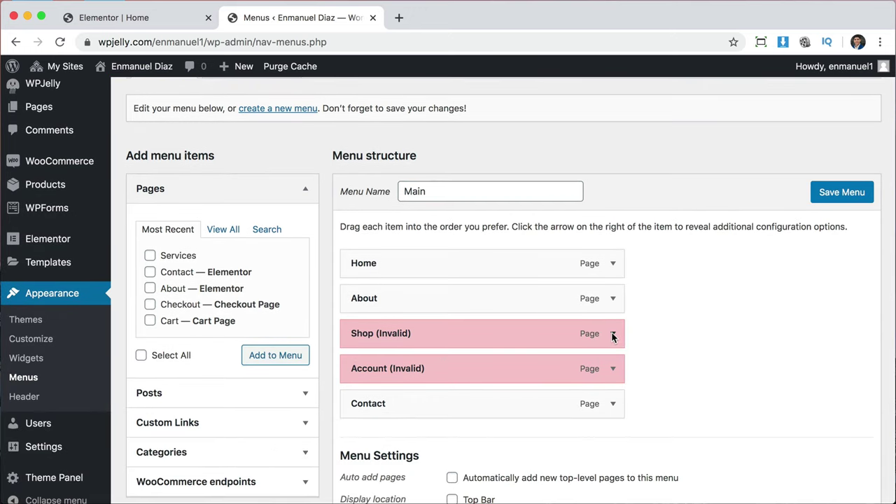
{"action": "left_click", "coordinate": [612, 334]}
{"action": "scroll", "coordinate": [462, 414], "scroll_direction": "down", "scroll_amount": 4}
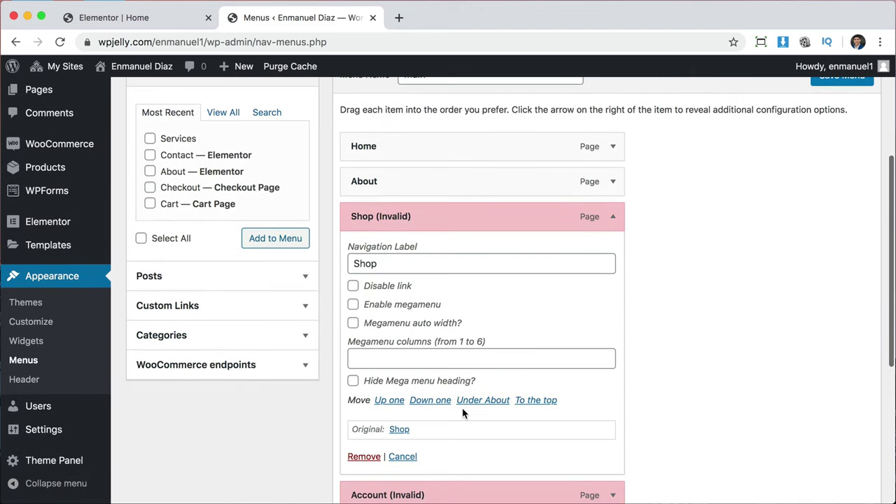
{"action": "left_click", "coordinate": [353, 456]}
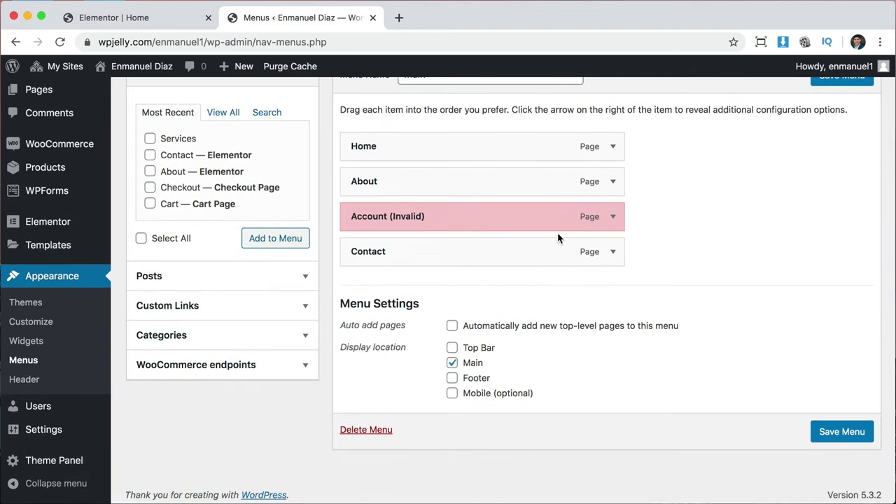
{"action": "left_click", "coordinate": [613, 217]}
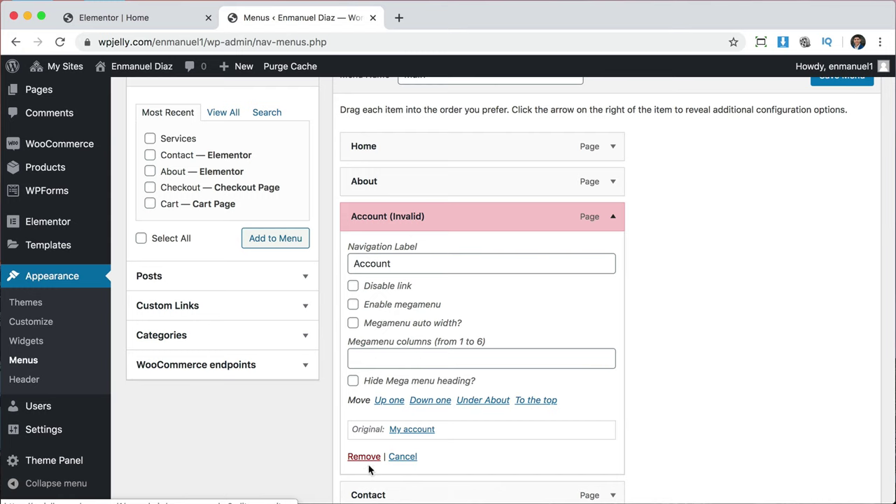
{"action": "left_click", "coordinate": [365, 457]}
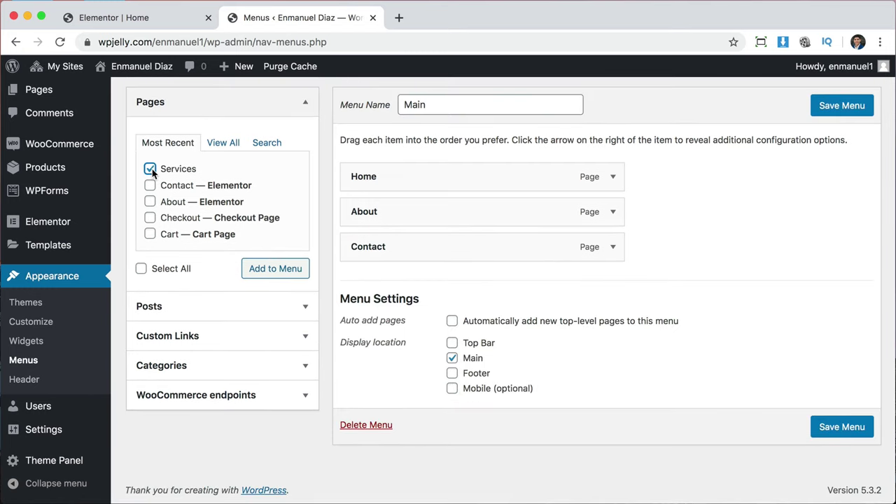
Add the Services page to the menu after About and save the menu.
{"action": "left_click", "coordinate": [264, 267]}
{"action": "scroll", "coordinate": [264, 270], "scroll_direction": "down", "scroll_amount": 1}
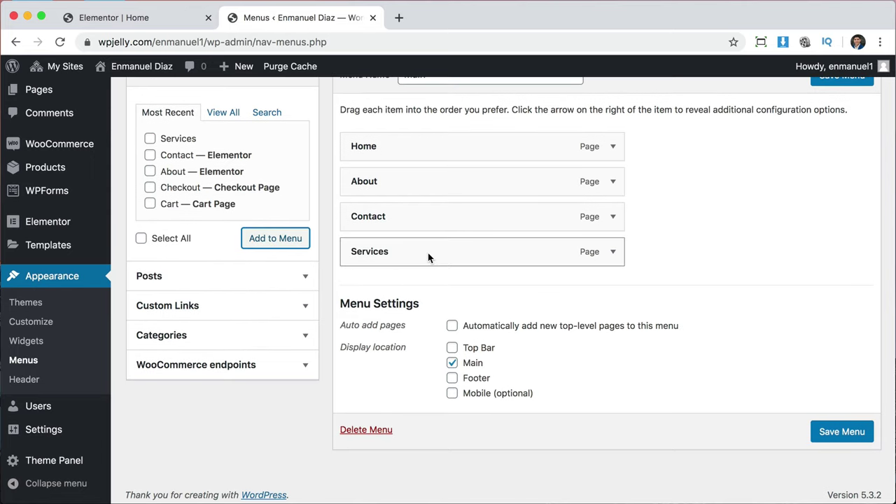
{"action": "mouse_move", "coordinate": [427, 253]}
{"action": "left_mouse_down"}
{"action": "mouse_move", "coordinate": [420, 203]}
{"action": "mouse_move", "coordinate": [423, 246]}
{"action": "left_mouse_up"}
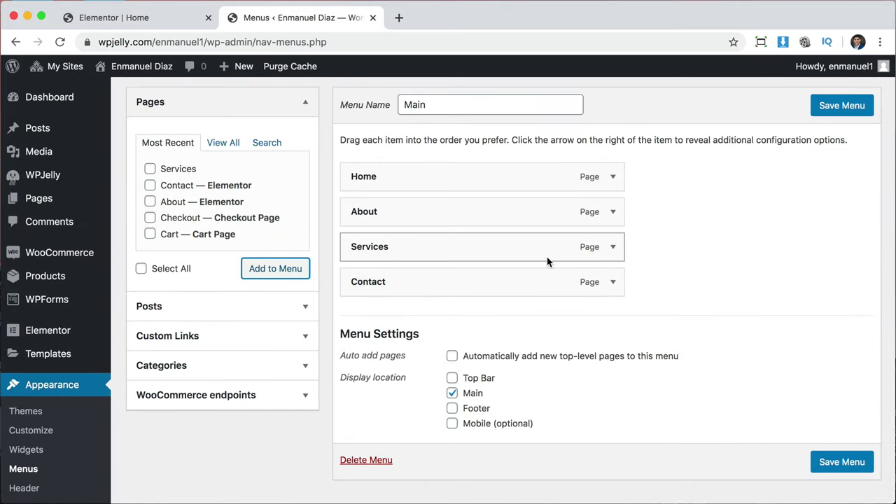
{"action": "left_click", "coordinate": [837, 106]}
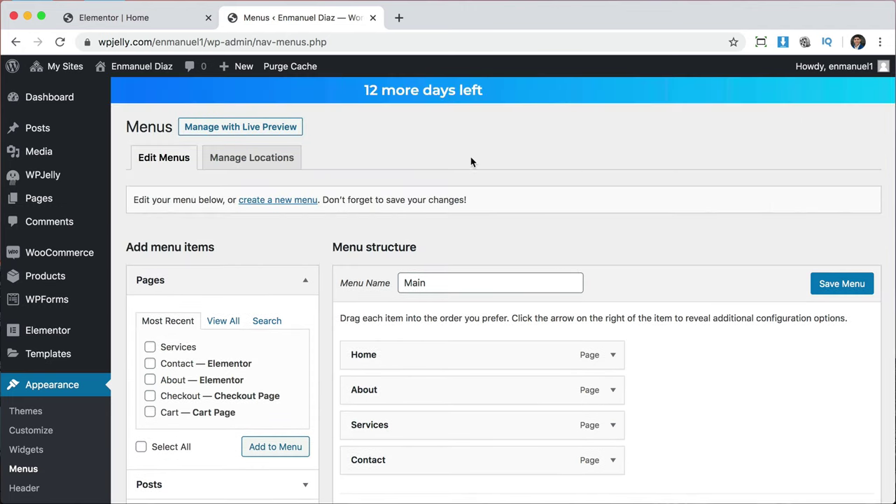
Visit the live site from My Sites and navigate to its About page.
{"action": "left_click", "coordinate": [66, 70]}
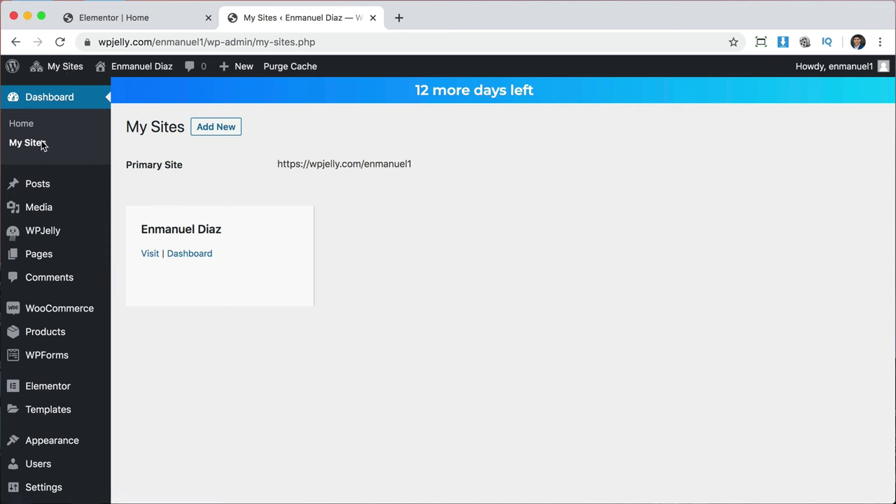
{"action": "left_click", "coordinate": [150, 255]}
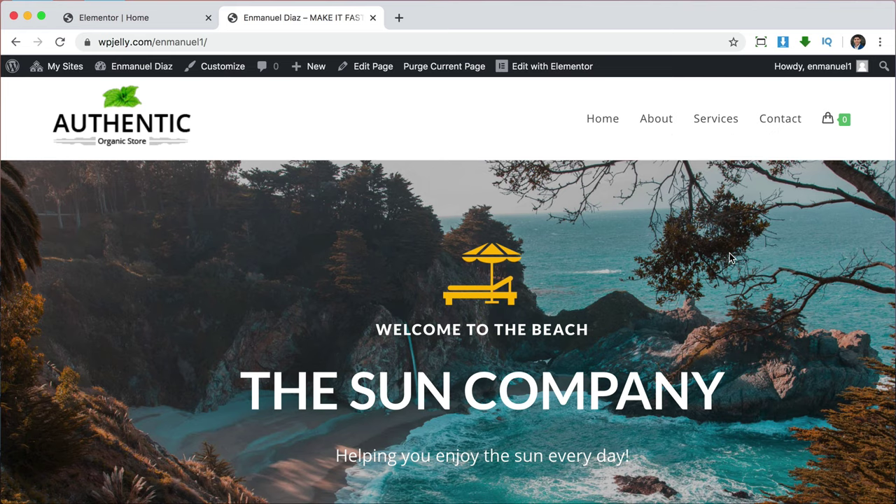
{"action": "scroll", "coordinate": [729, 258], "scroll_direction": "down", "scroll_amount": 7}
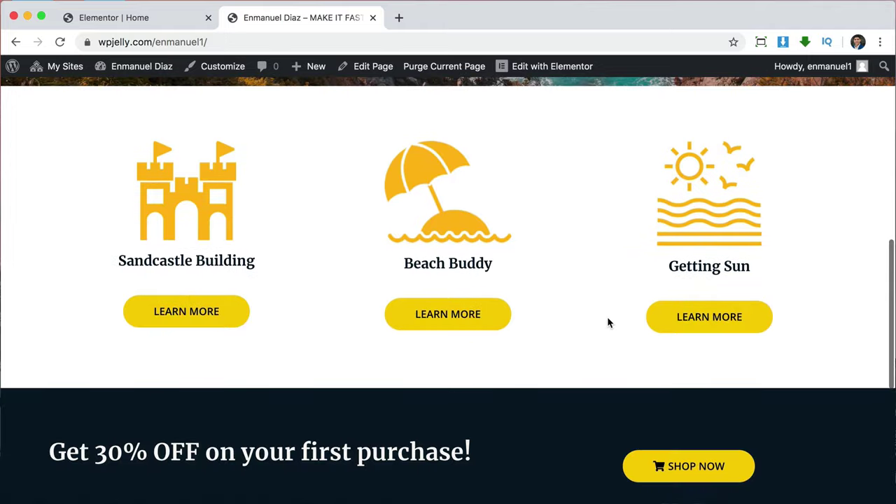
{"action": "scroll", "coordinate": [607, 316], "scroll_direction": "up", "scroll_amount": 8}
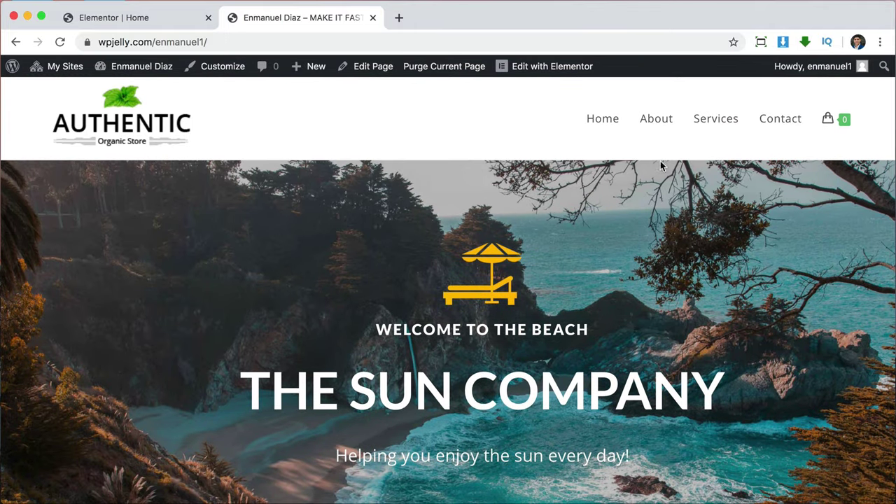
{"action": "left_click", "coordinate": [659, 120]}
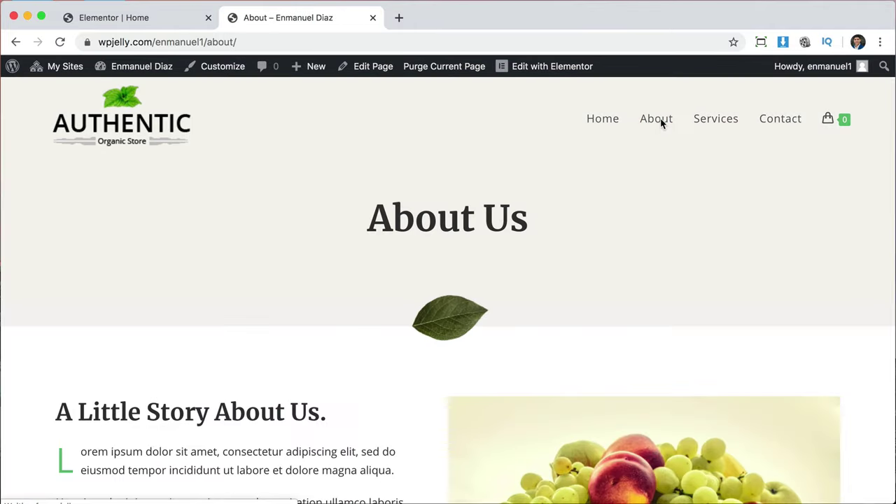
{"action": "left_click", "coordinate": [535, 67]}
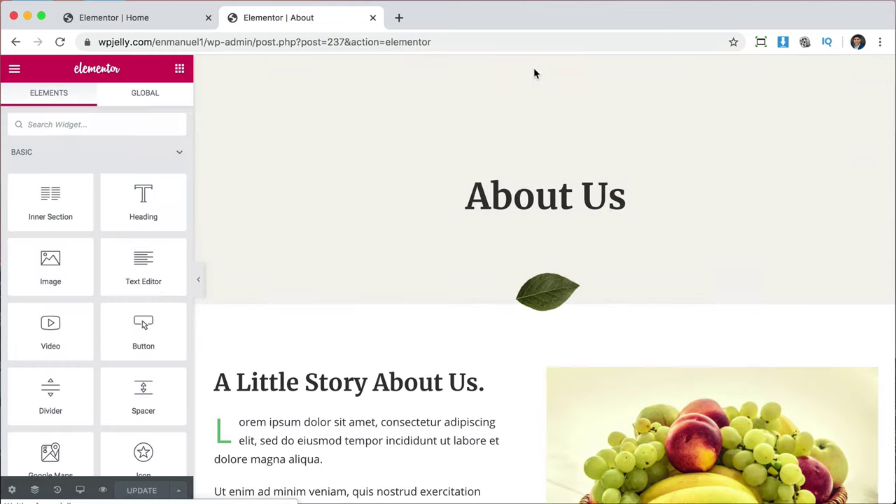
{"action": "left_click", "coordinate": [520, 196]}
{"action": "left_click", "coordinate": [110, 203]}
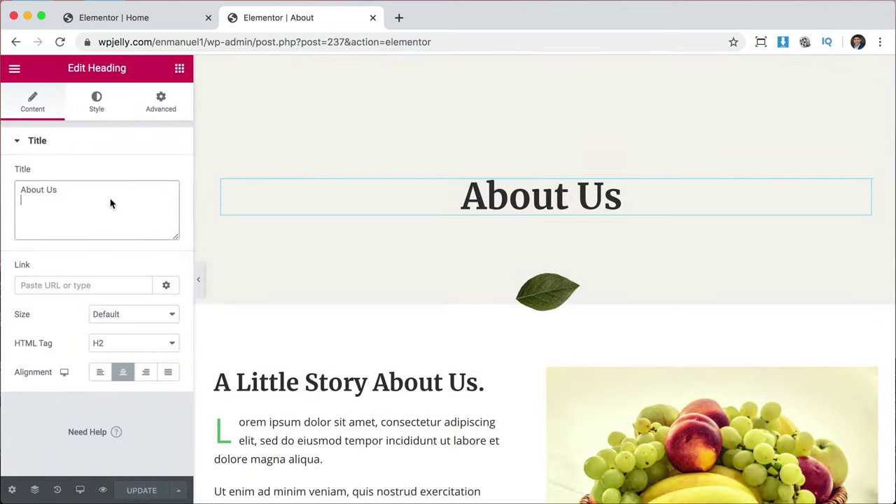
{"action": "type", "text": "!!"}
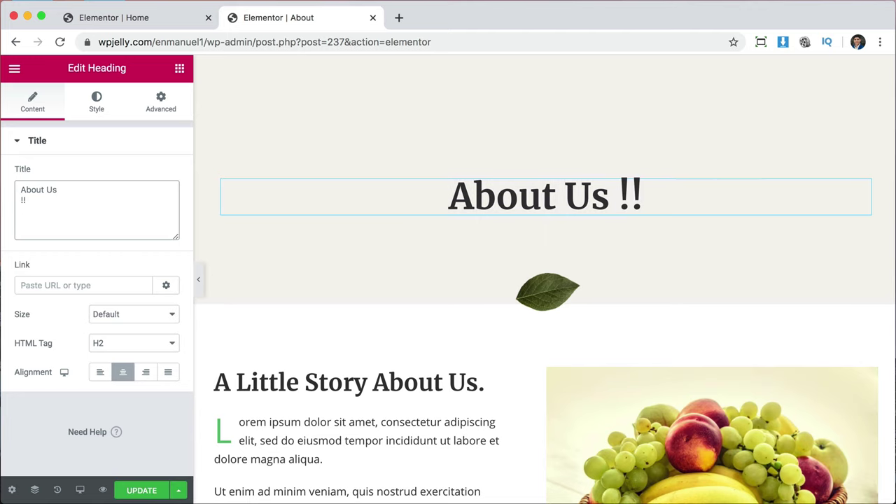
{"action": "key", "text": "BackSpace"}
{"action": "key", "text": "BackSpace"}
{"action": "key", "text": "BackSpace"}
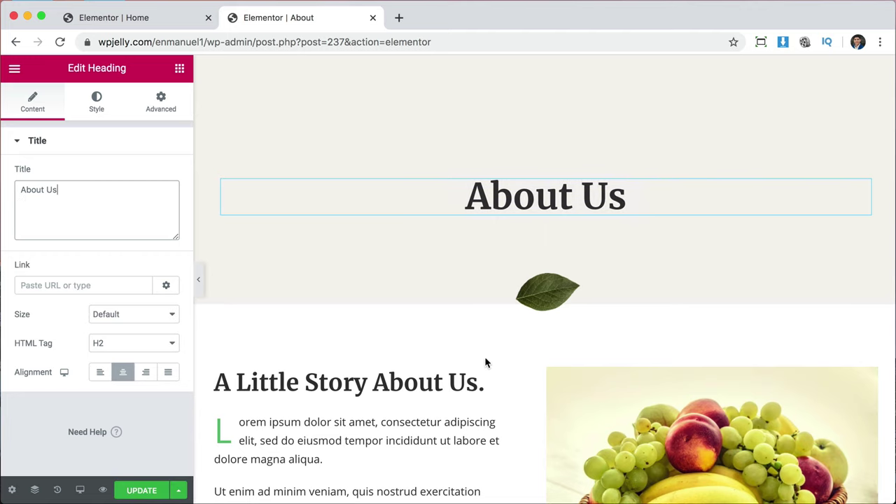
{"action": "scroll", "coordinate": [484, 362], "scroll_direction": "down", "scroll_amount": 5}
{"action": "scroll", "coordinate": [639, 326], "scroll_direction": "up", "scroll_amount": 10}
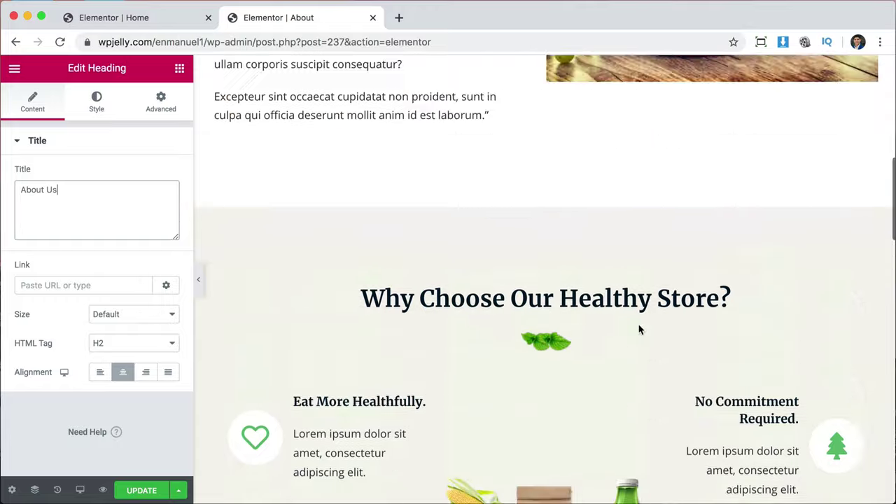
{"action": "left_click", "coordinate": [14, 43]}
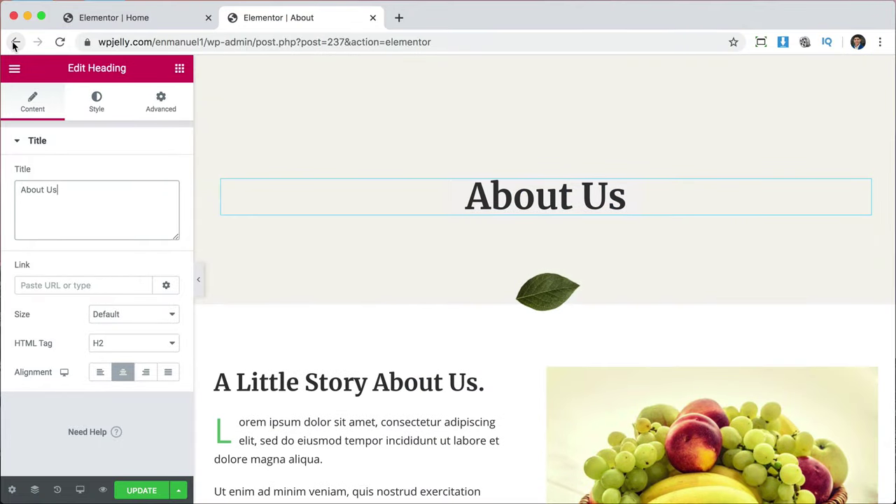
{"action": "left_click", "coordinate": [672, 198]}
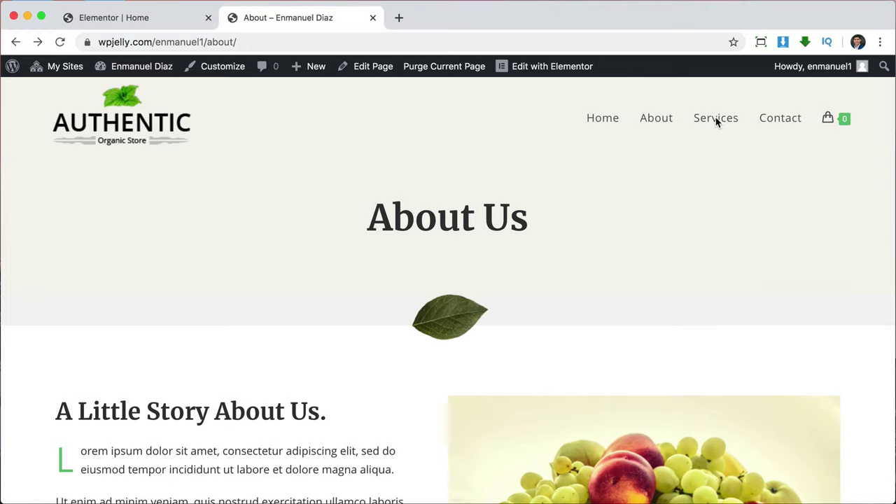
Go to the Services page from the site menu and edit it with Elementor.
{"action": "left_click", "coordinate": [716, 119]}
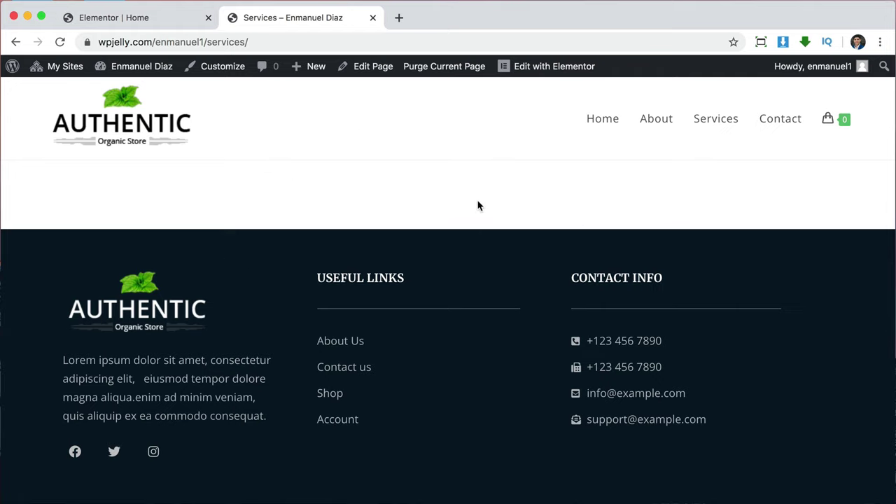
{"action": "left_click", "coordinate": [366, 68]}
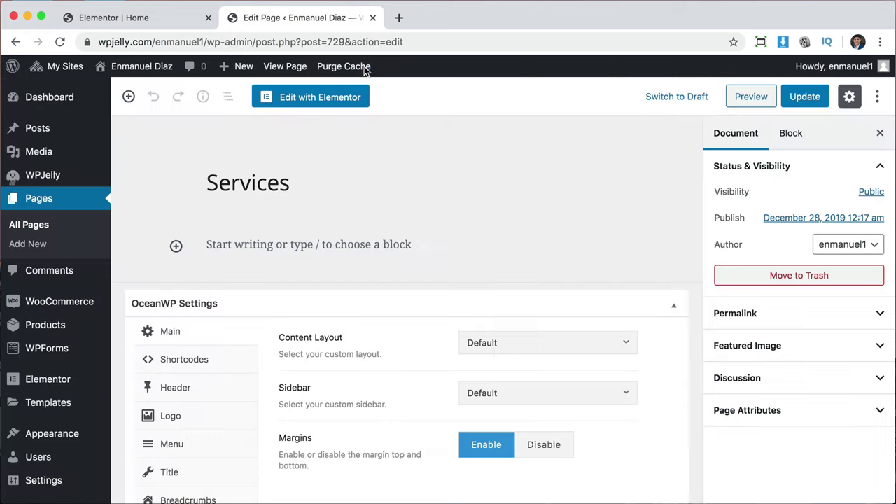
{"action": "left_click", "coordinate": [318, 98]}
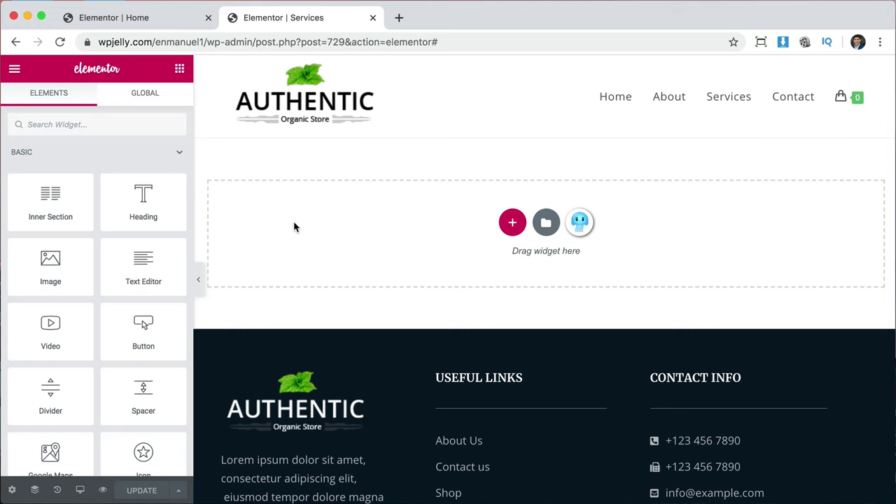
Copy the beach hero section in the Home page editor.
{"action": "left_click", "coordinate": [137, 17]}
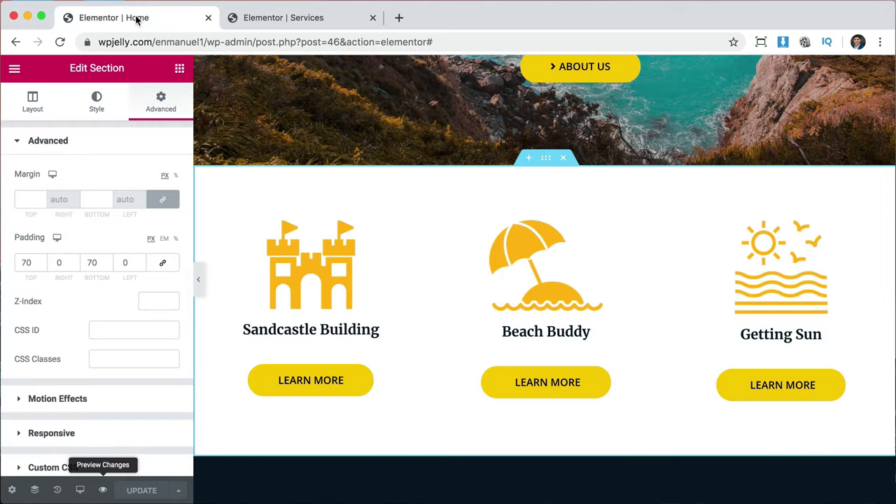
{"action": "scroll", "coordinate": [643, 231], "scroll_direction": "up", "scroll_amount": 5}
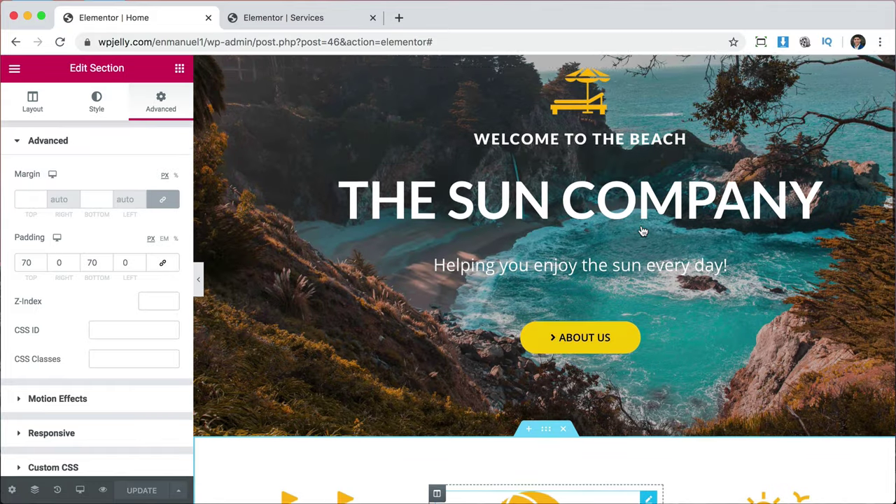
{"action": "scroll", "coordinate": [670, 266], "scroll_direction": "up", "scroll_amount": 3}
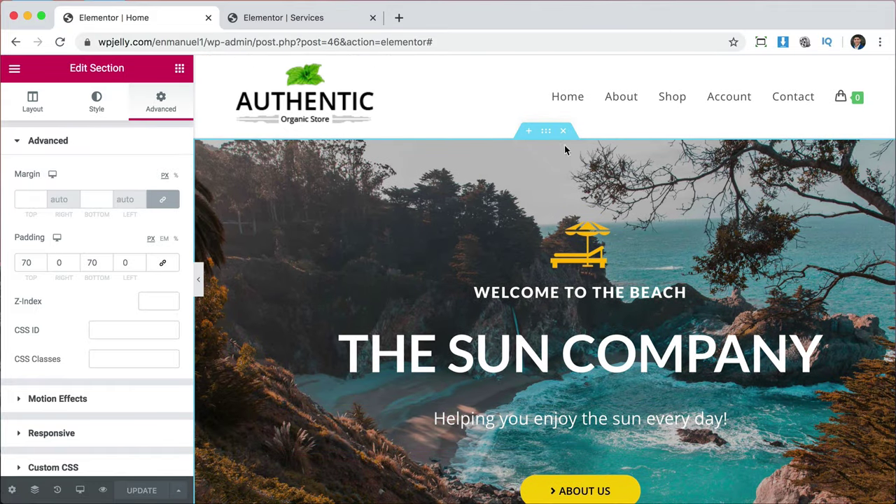
{"action": "right_click", "coordinate": [548, 139]}
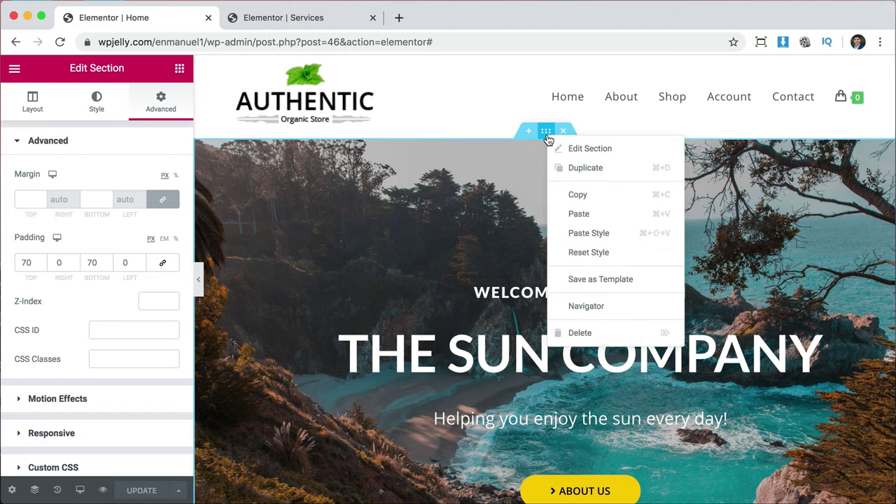
{"action": "left_click", "coordinate": [586, 192]}
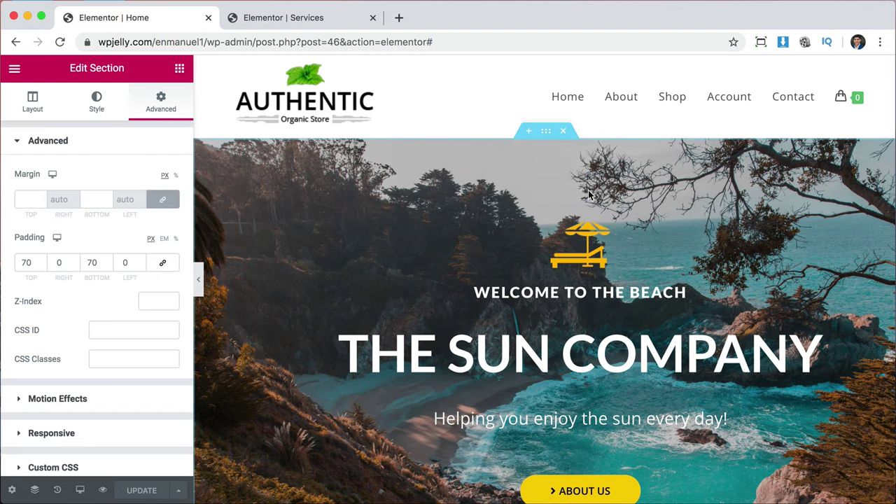
Paste the beach hero section into the empty Services page section.
{"action": "left_click", "coordinate": [322, 19]}
{"action": "right_click", "coordinate": [334, 213]}
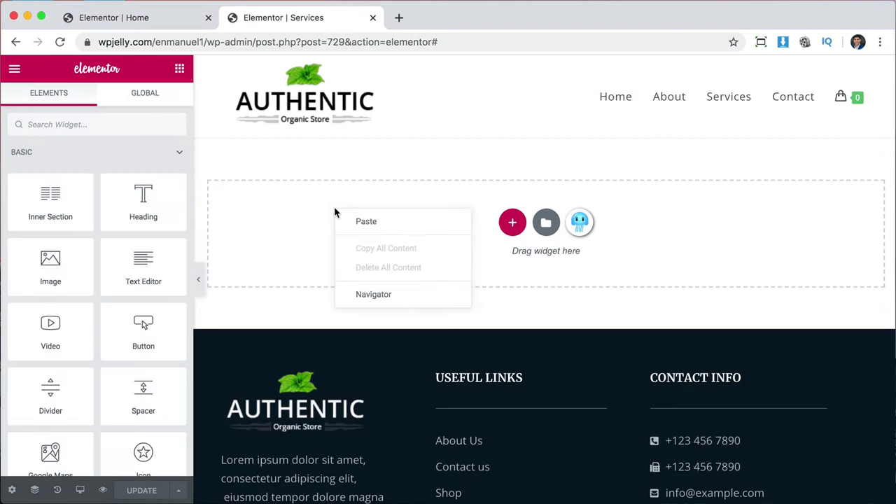
{"action": "left_click", "coordinate": [360, 223]}
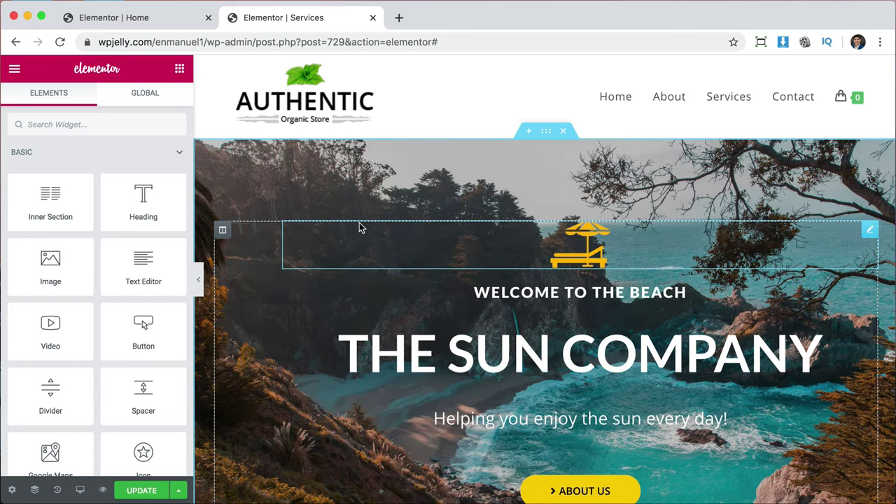
{"action": "scroll", "coordinate": [602, 338], "scroll_direction": "down", "scroll_amount": 5}
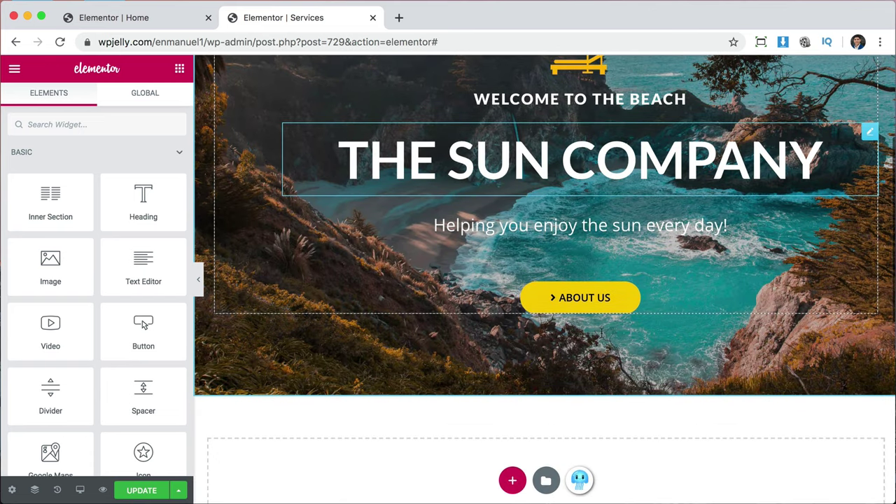
{"action": "scroll", "coordinate": [602, 338], "scroll_direction": "up", "scroll_amount": 4}
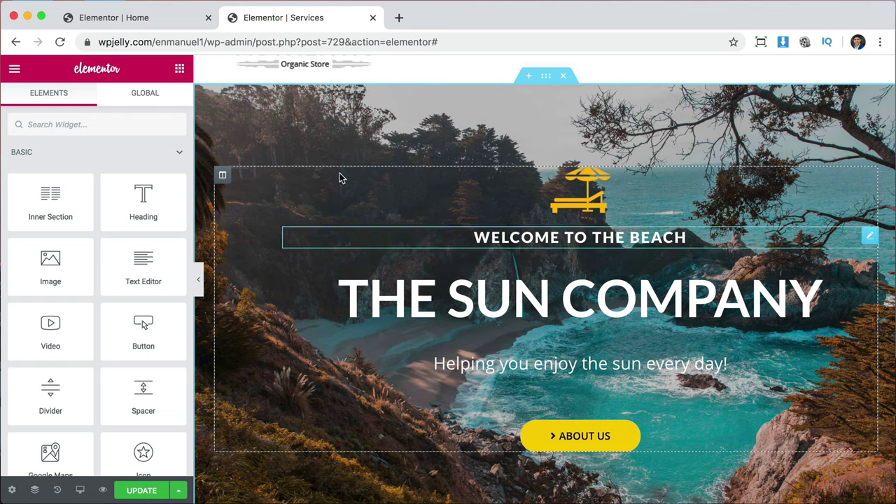
{"action": "scroll", "coordinate": [484, 286], "scroll_direction": "up", "scroll_amount": 2}
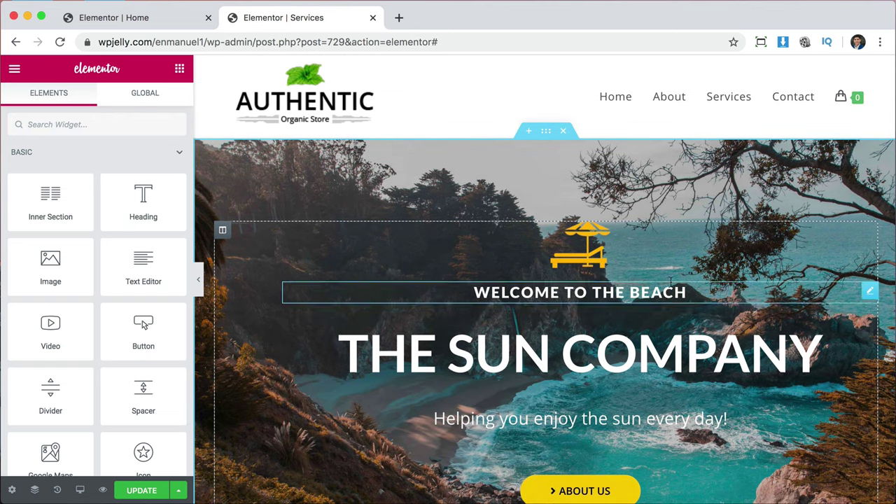
Delete the umbrella image, WELCOME TO THE BEACH heading, sun tagline and ABOUT US button.
{"action": "right_click", "coordinate": [586, 252]}
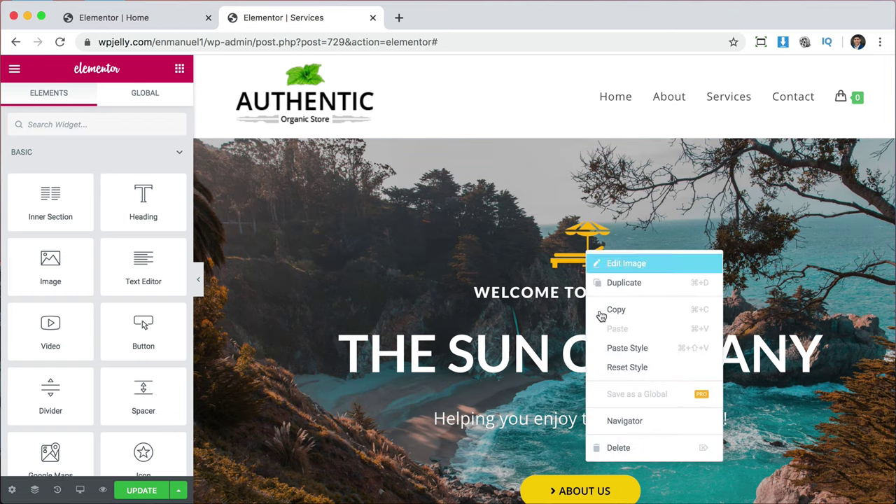
{"action": "left_click", "coordinate": [630, 448]}
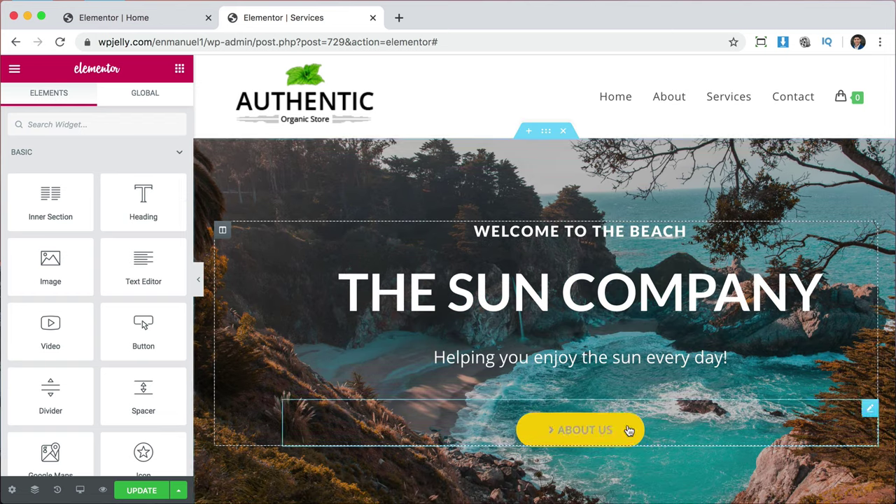
{"action": "right_click", "coordinate": [580, 232]}
{"action": "left_click", "coordinate": [616, 430]}
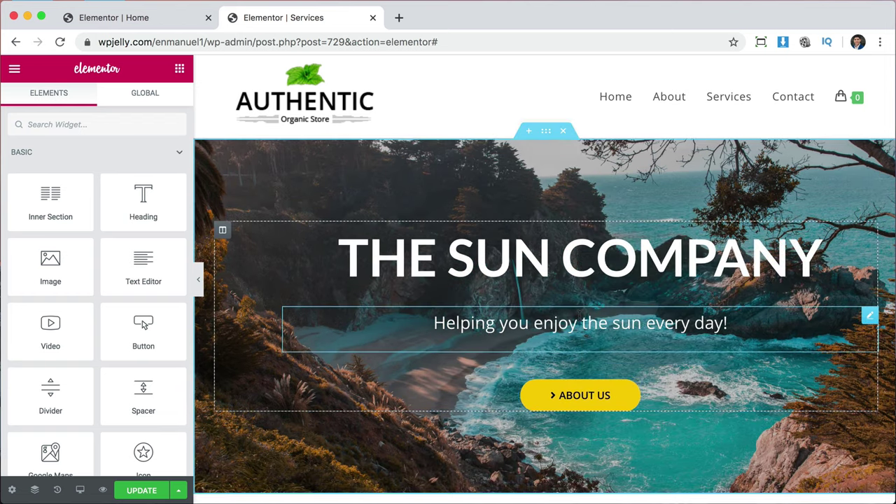
{"action": "right_click", "coordinate": [579, 313]}
{"action": "left_click", "coordinate": [607, 492]}
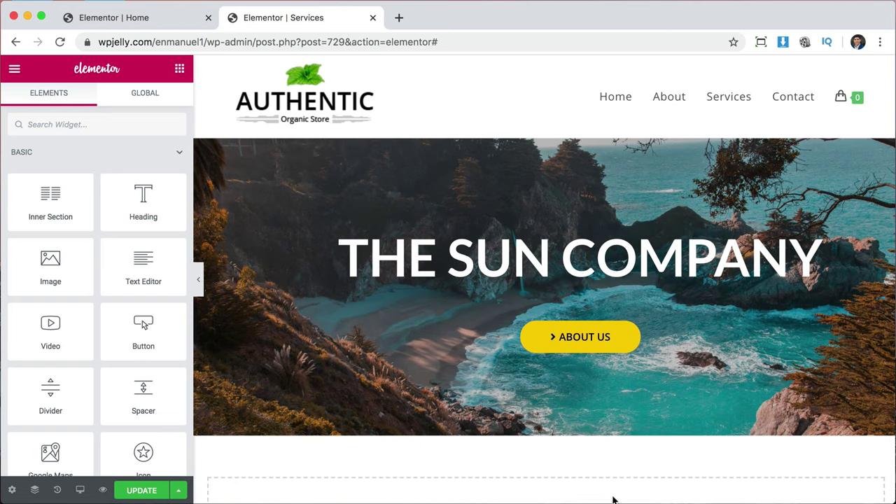
{"action": "right_click", "coordinate": [594, 344]}
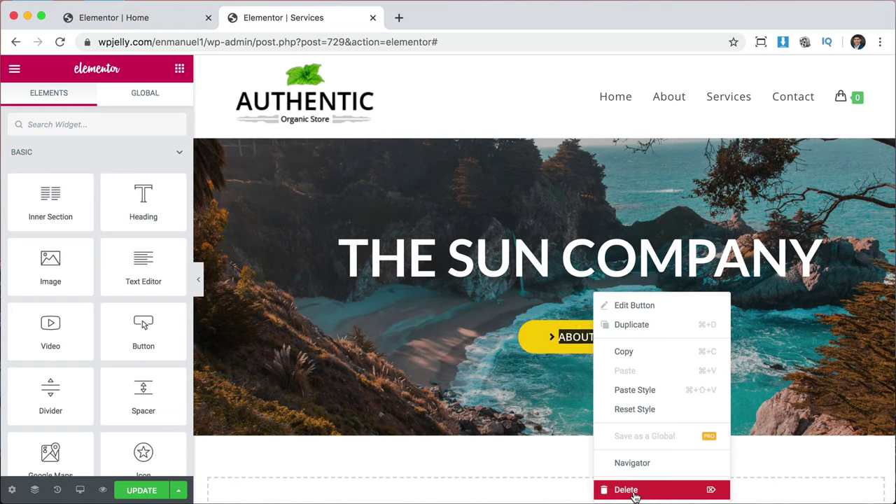
{"action": "left_click", "coordinate": [633, 491]}
Retype THE SUN COMPANY heading's title as SERVICES.
{"action": "left_click", "coordinate": [579, 272]}
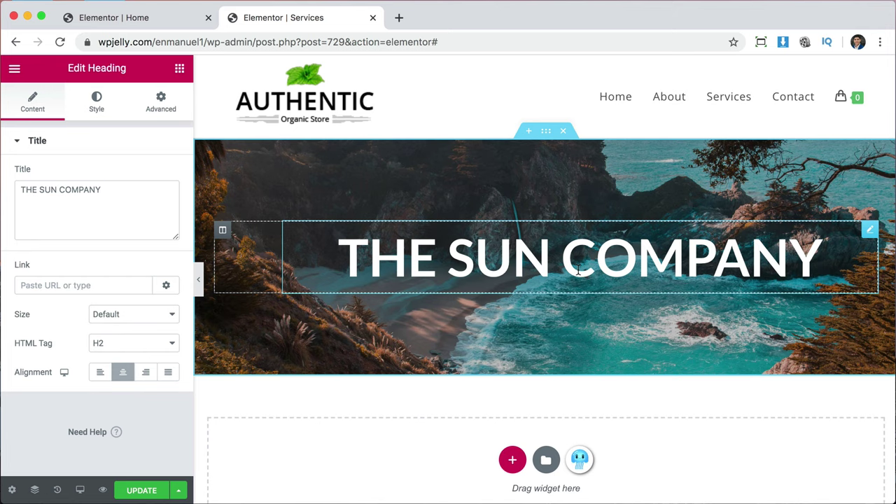
{"action": "triple_click", "coordinate": [140, 196]}
{"action": "type", "text": "SER"}
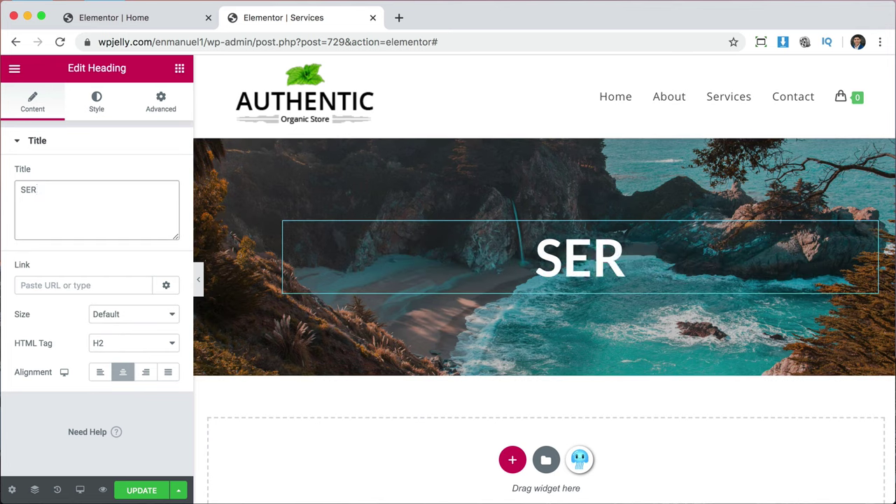
{"action": "type", "text": "VICES"}
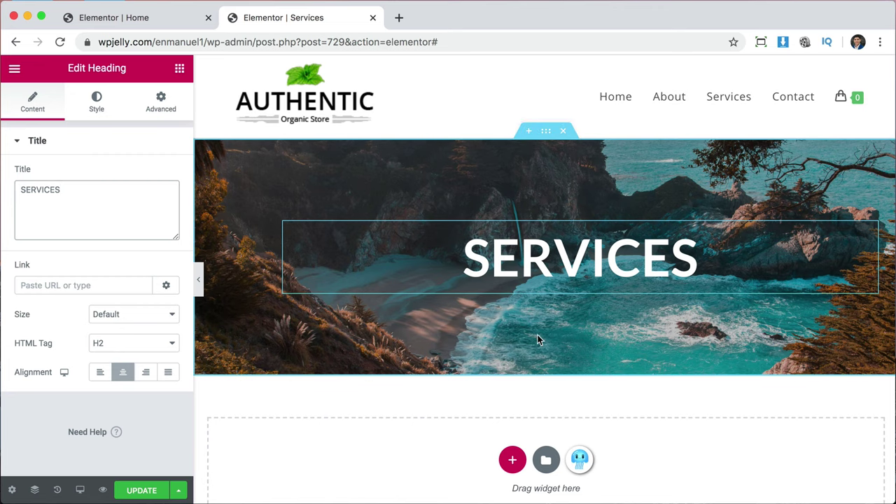
Reduce the banner section's top and bottom padding from 120 to 60 px.
{"action": "left_click", "coordinate": [547, 132]}
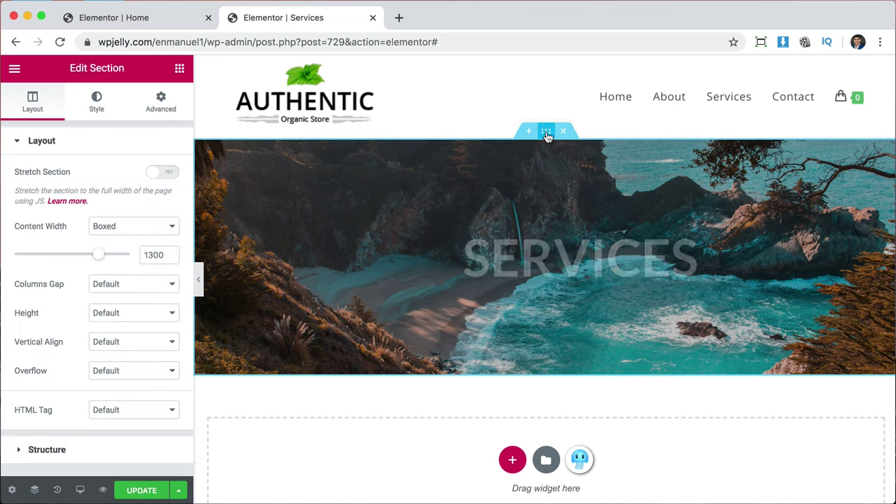
{"action": "left_click", "coordinate": [158, 105]}
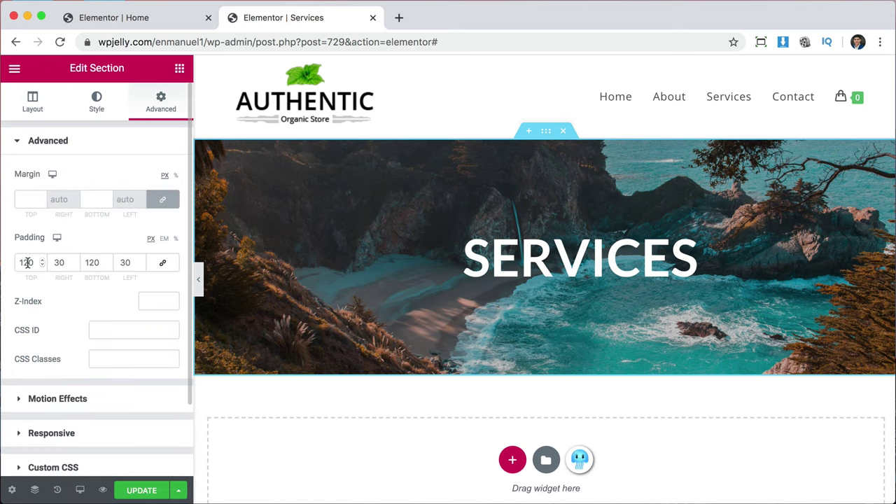
{"action": "left_click_drag", "start_coordinate": [35, 262], "coordinate": [15, 262]}
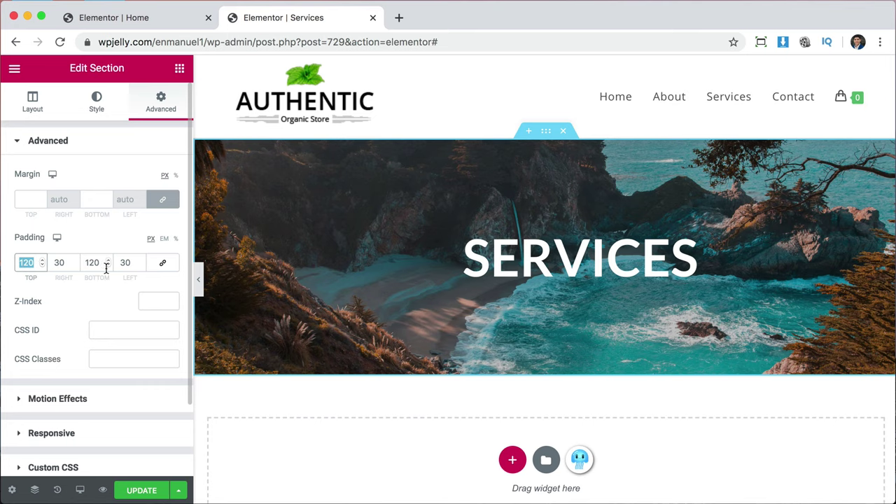
{"action": "left_click_drag", "start_coordinate": [97, 263], "coordinate": [90, 263]}
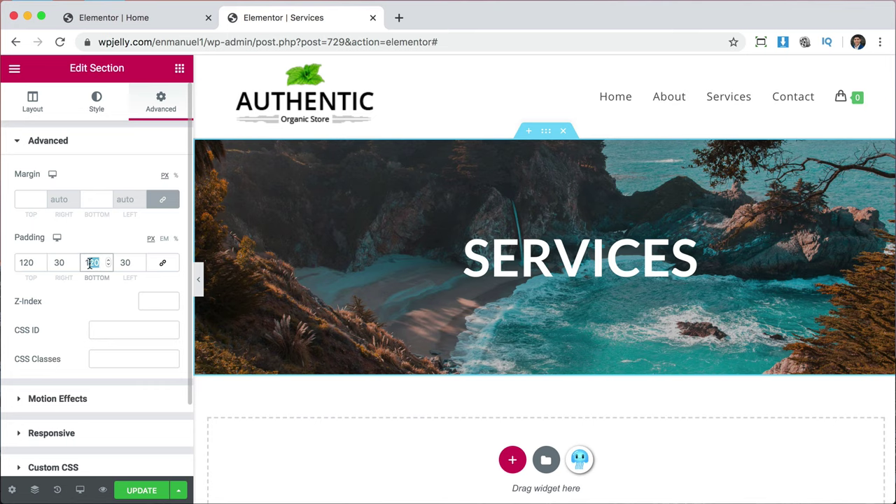
{"action": "double_click", "coordinate": [22, 262]}
{"action": "type", "text": "60"}
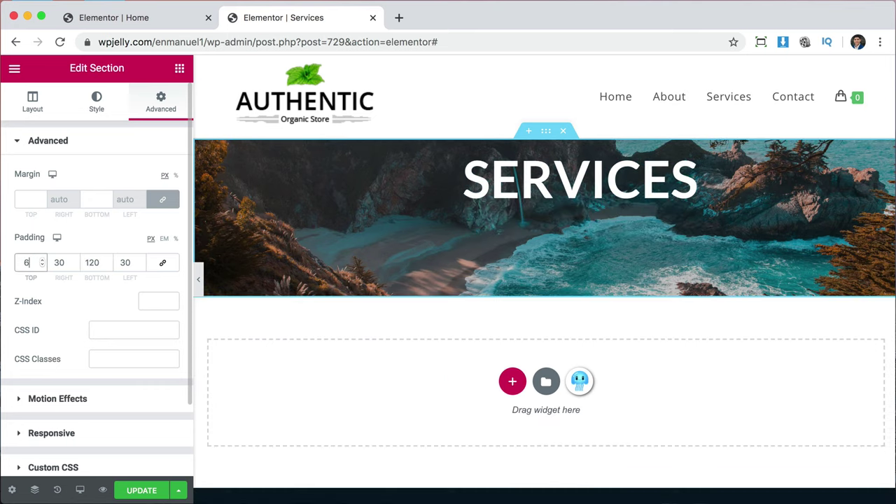
{"action": "double_click", "coordinate": [82, 258]}
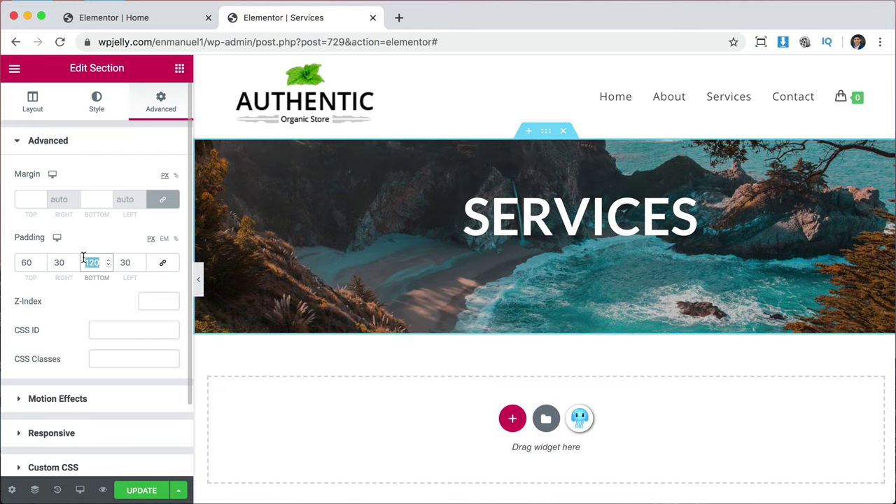
{"action": "type", "text": "60"}
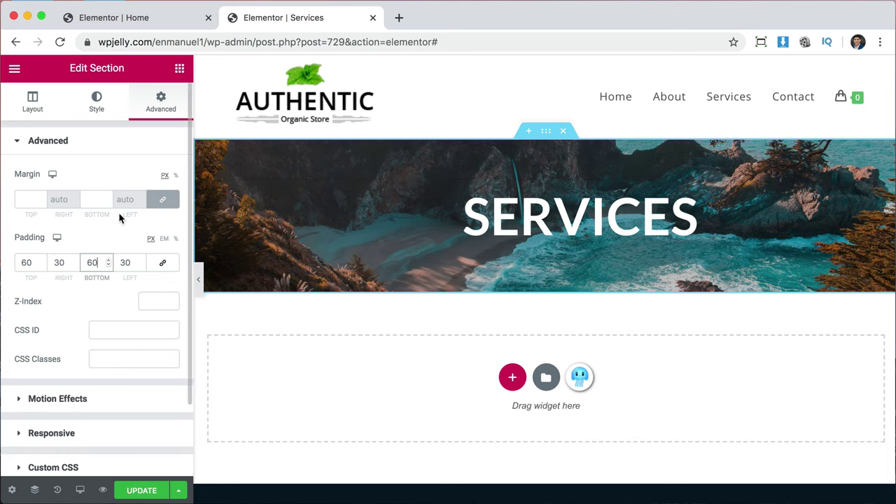
Swap the SERVICES banner's background image for the sunglasses-on-sand photo from the Media Library.
{"action": "left_click", "coordinate": [99, 101]}
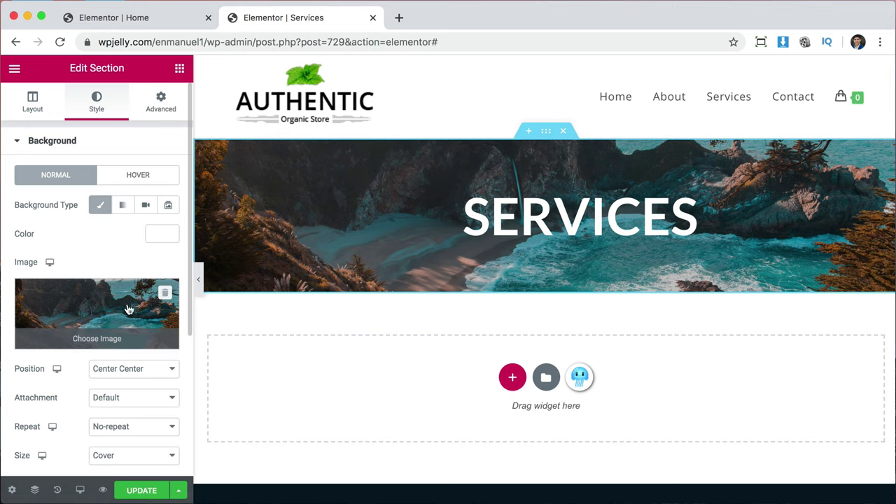
{"action": "scroll", "coordinate": [128, 310], "scroll_direction": "down", "scroll_amount": 2}
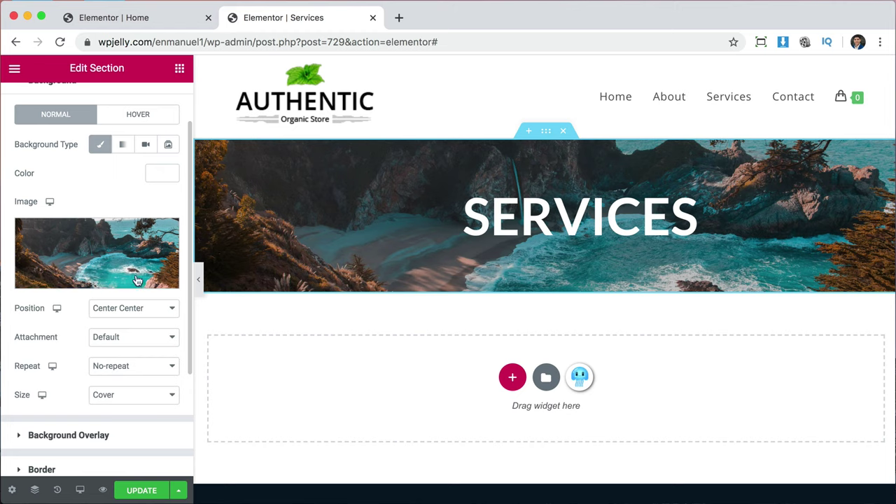
{"action": "left_click", "coordinate": [88, 259]}
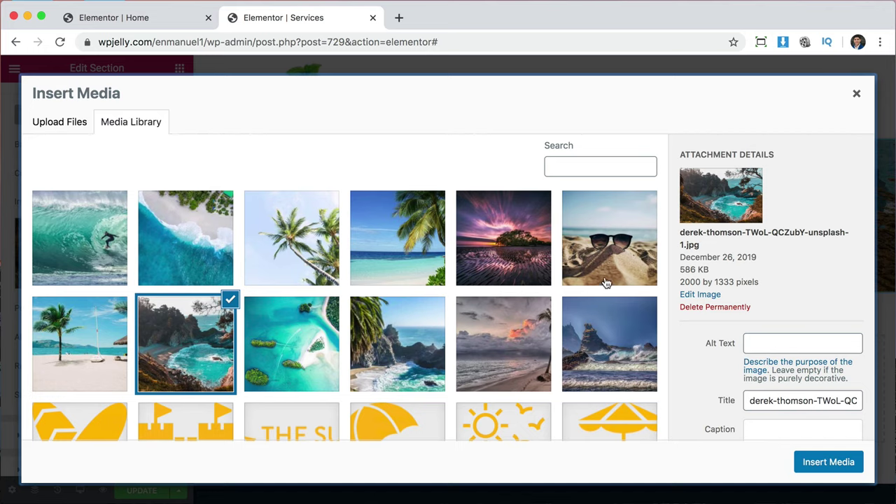
{"action": "left_click", "coordinate": [612, 238]}
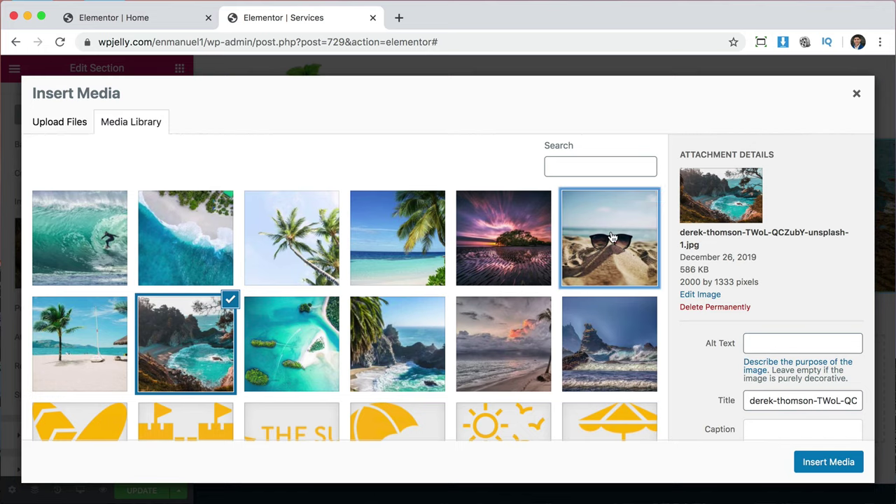
{"action": "left_click", "coordinate": [841, 463]}
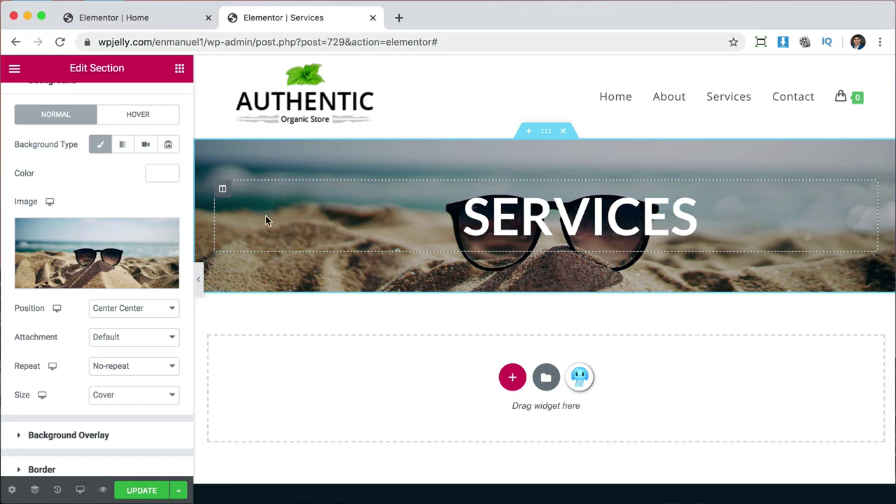
Change the Services banner column's left padding from 100 to 0 and update the page.
{"action": "left_click", "coordinate": [222, 191]}
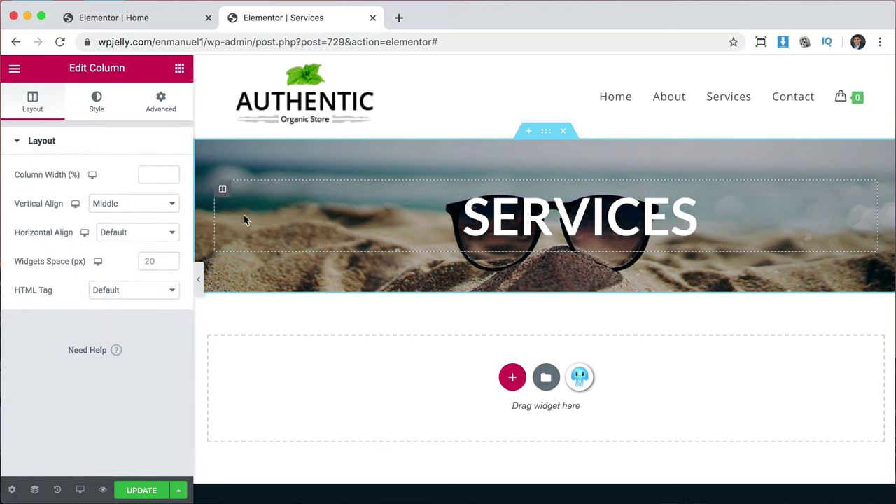
{"action": "left_click", "coordinate": [160, 103]}
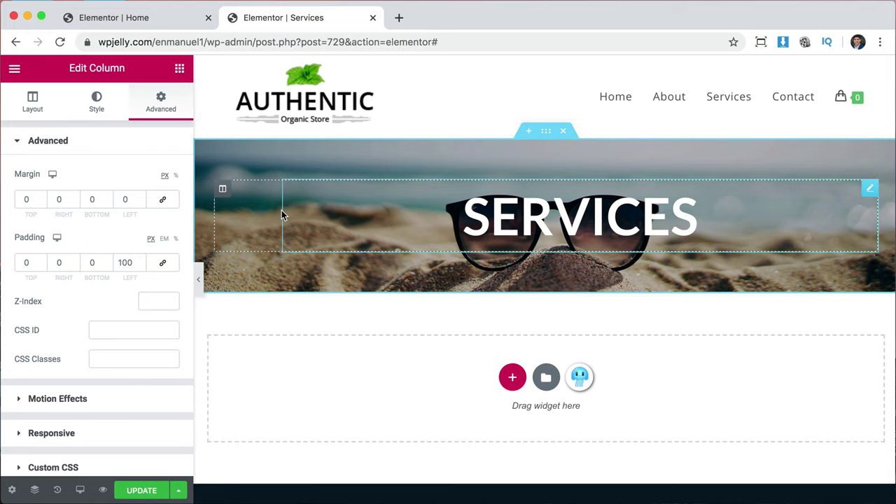
{"action": "double_click", "coordinate": [122, 262]}
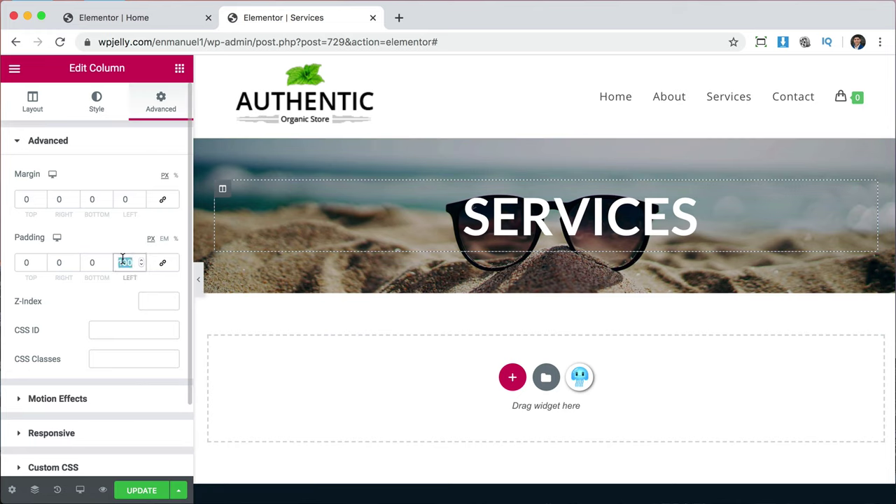
{"action": "type", "text": "0"}
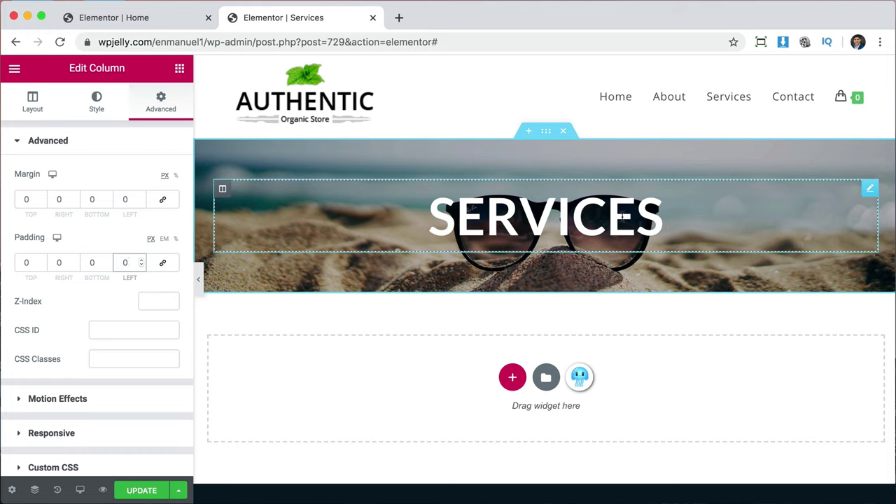
{"action": "left_click", "coordinate": [148, 490]}
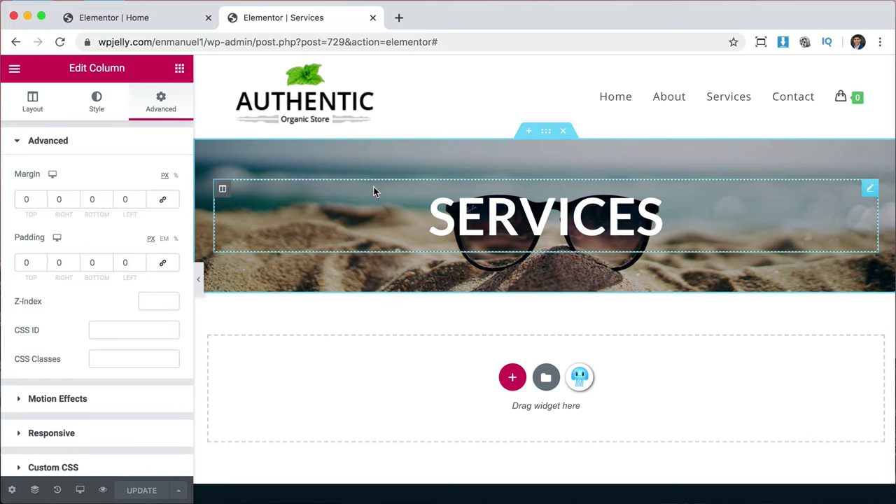
On the Home page, set the hero column's left padding from 100 to 0 and update.
{"action": "left_click", "coordinate": [143, 21]}
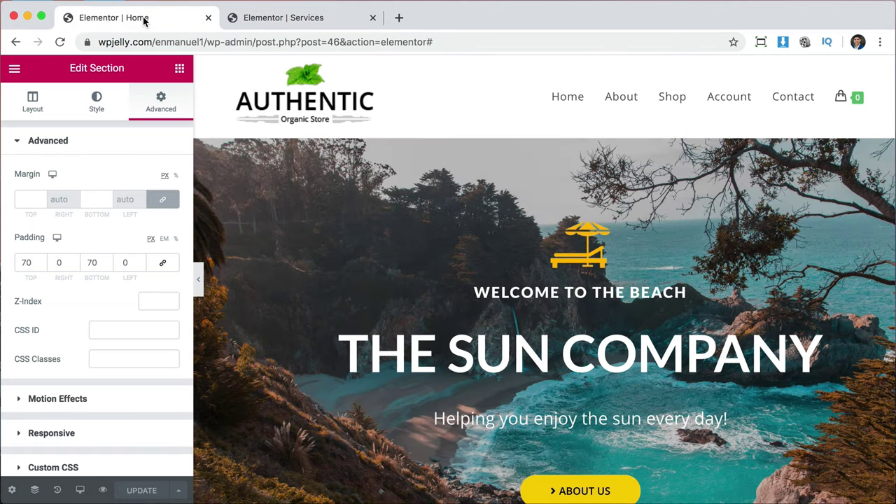
{"action": "scroll", "coordinate": [303, 200], "scroll_direction": "down", "scroll_amount": 2}
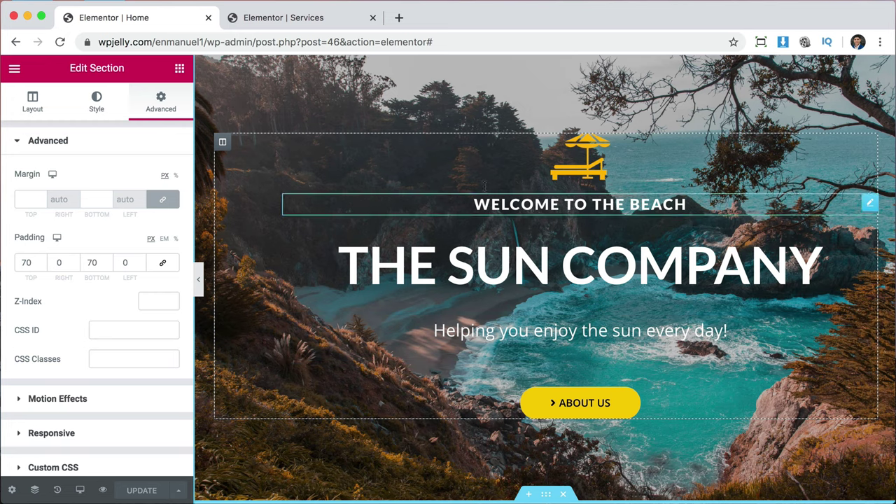
{"action": "left_click", "coordinate": [223, 144]}
{"action": "left_click", "coordinate": [173, 112]}
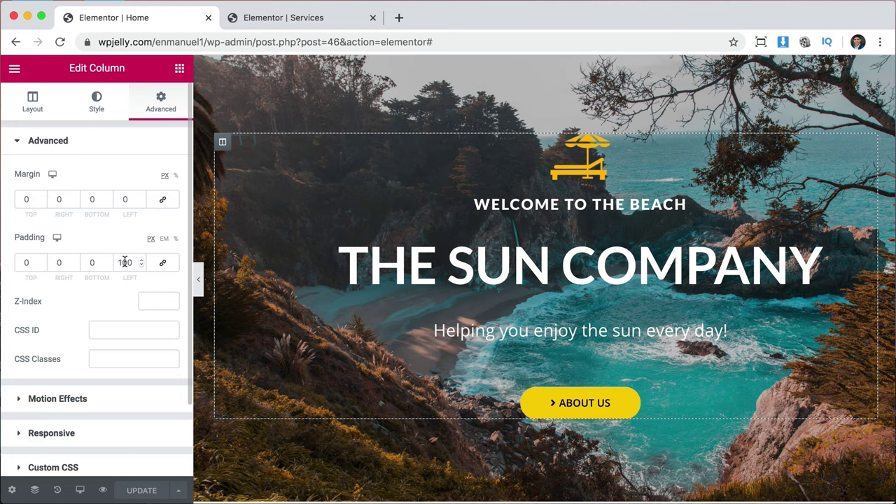
{"action": "double_click", "coordinate": [125, 262]}
{"action": "type", "text": "0"}
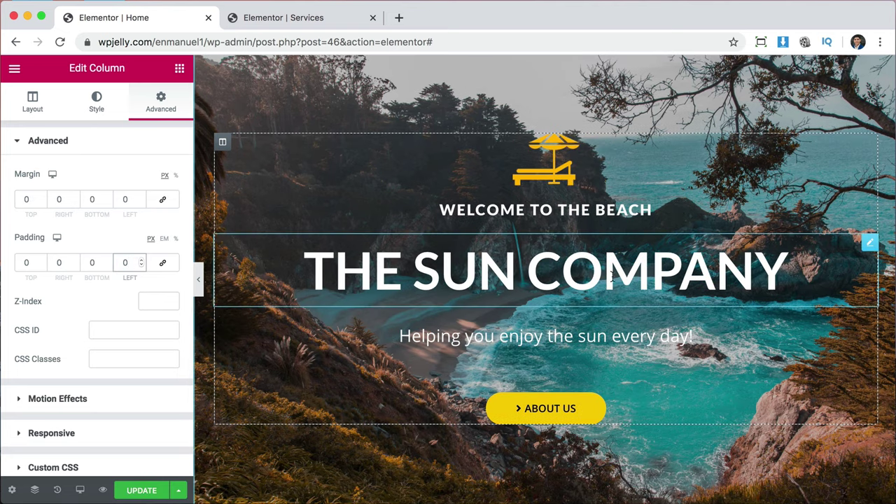
{"action": "scroll", "coordinate": [567, 395], "scroll_direction": "down", "scroll_amount": 4}
{"action": "scroll", "coordinate": [567, 392], "scroll_direction": "up", "scroll_amount": 5}
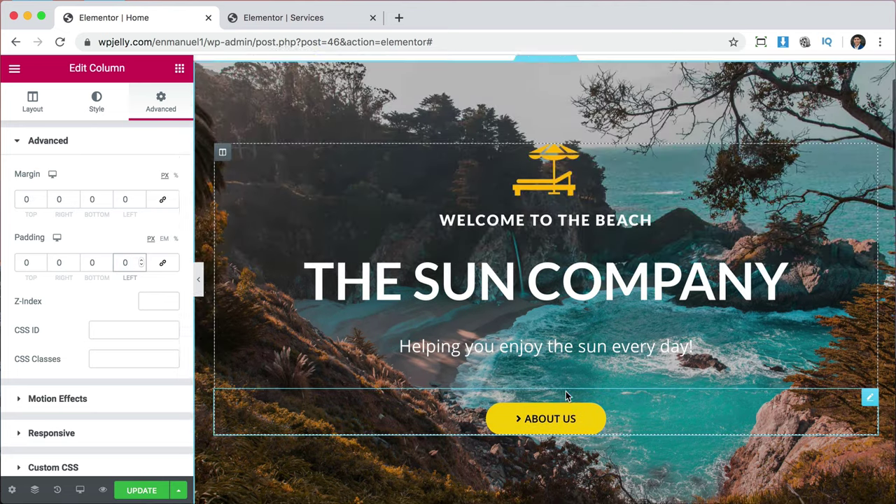
{"action": "left_click", "coordinate": [132, 491]}
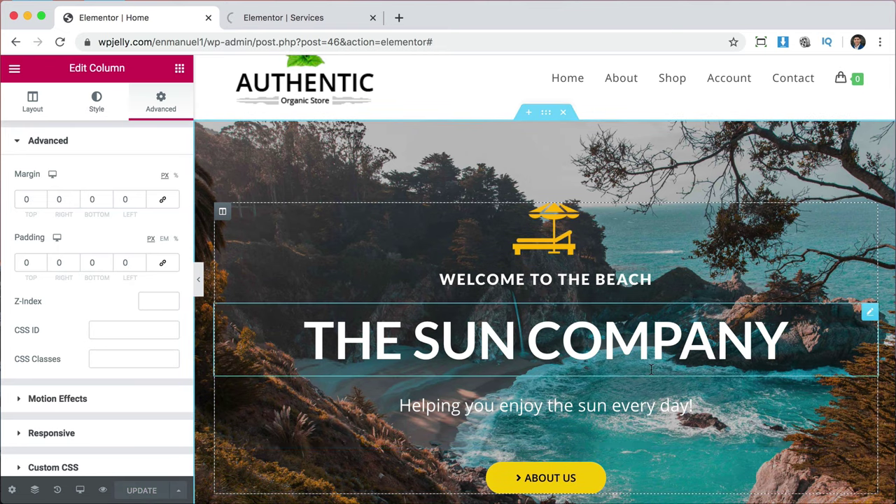
{"action": "scroll", "coordinate": [758, 318], "scroll_direction": "down", "scroll_amount": 1}
{"action": "scroll", "coordinate": [757, 318], "scroll_direction": "down", "scroll_amount": 1}
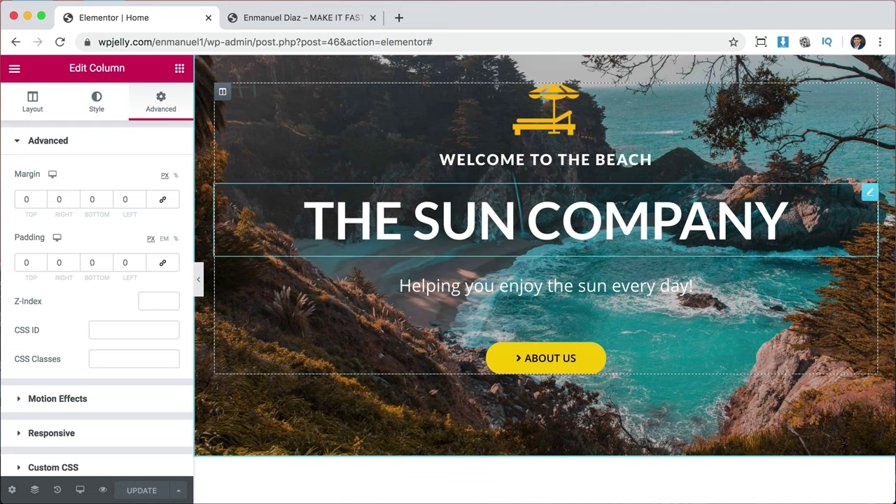
{"action": "scroll", "coordinate": [593, 273], "scroll_direction": "down", "scroll_amount": 1}
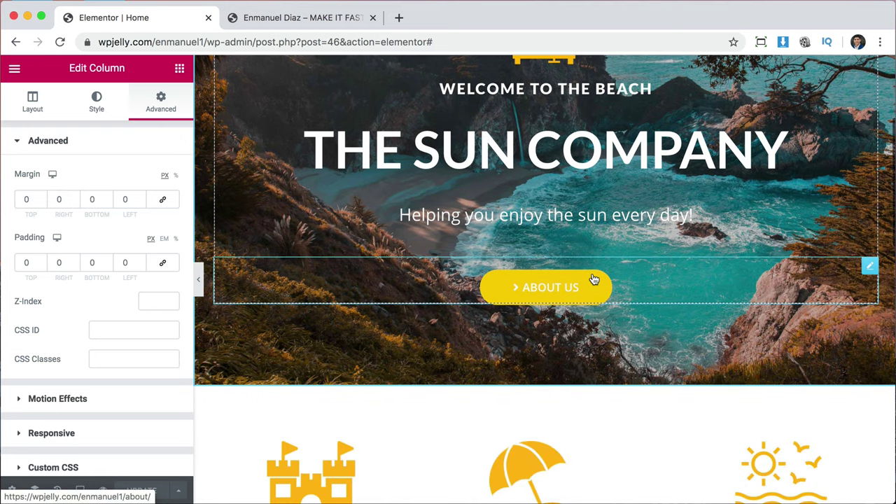
{"action": "scroll", "coordinate": [621, 133], "scroll_direction": "up", "scroll_amount": 1}
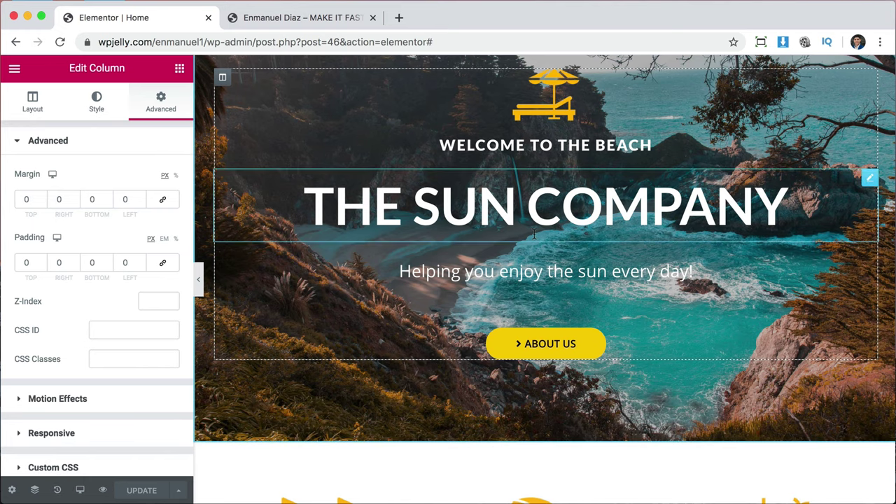
{"action": "scroll", "coordinate": [530, 238], "scroll_direction": "up", "scroll_amount": 2}
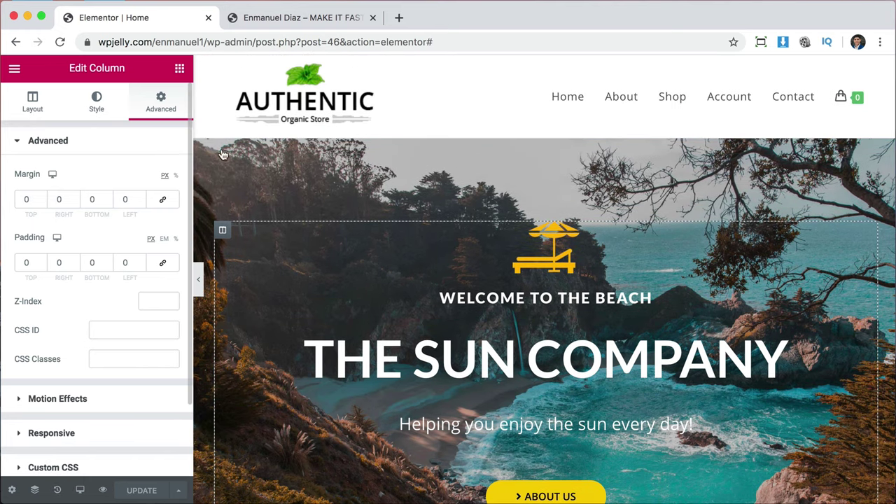
{"action": "scroll", "coordinate": [551, 329], "scroll_direction": "down", "scroll_amount": 3}
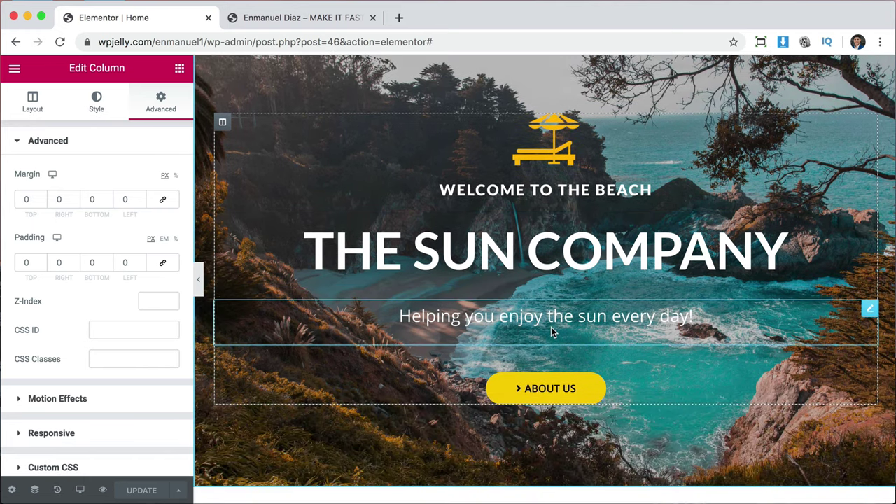
From the live site, go to the Services page and open it with Edit with Elementor.
{"action": "left_click", "coordinate": [307, 19]}
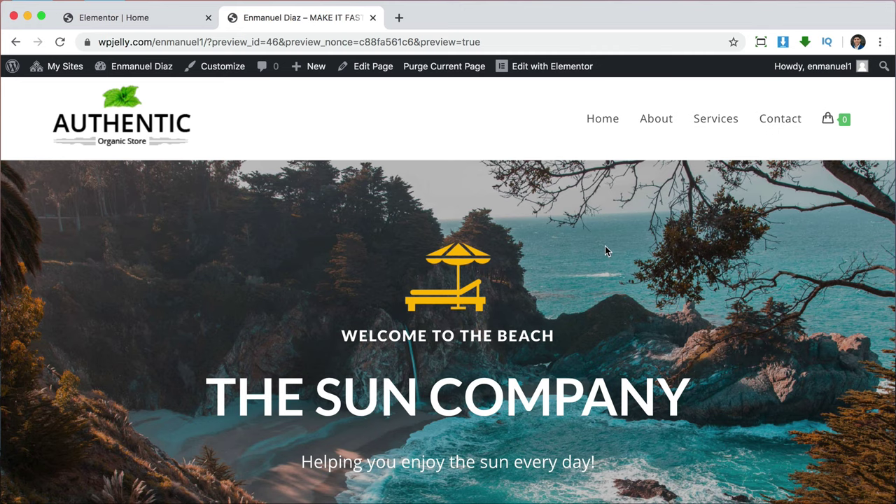
{"action": "left_click", "coordinate": [714, 122]}
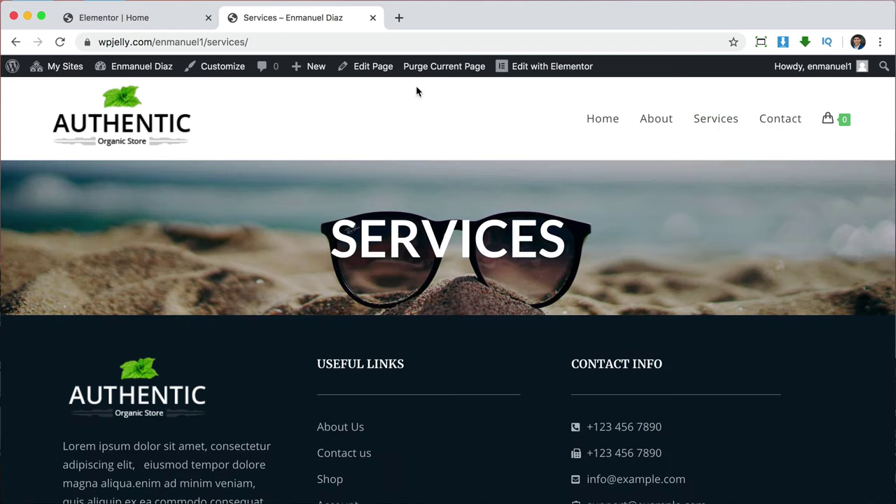
{"action": "left_click", "coordinate": [536, 67]}
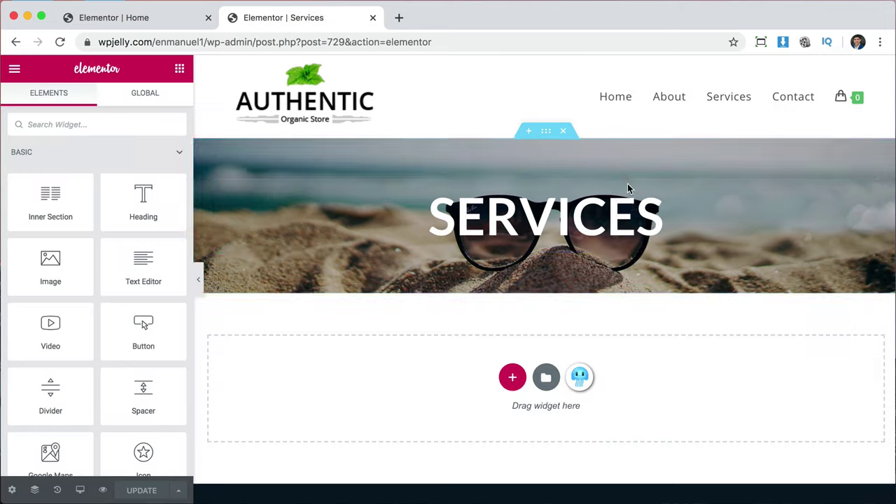
Add a two-column section below the banner with an Image widget in the left column.
{"action": "scroll", "coordinate": [635, 222], "scroll_direction": "down", "scroll_amount": 3}
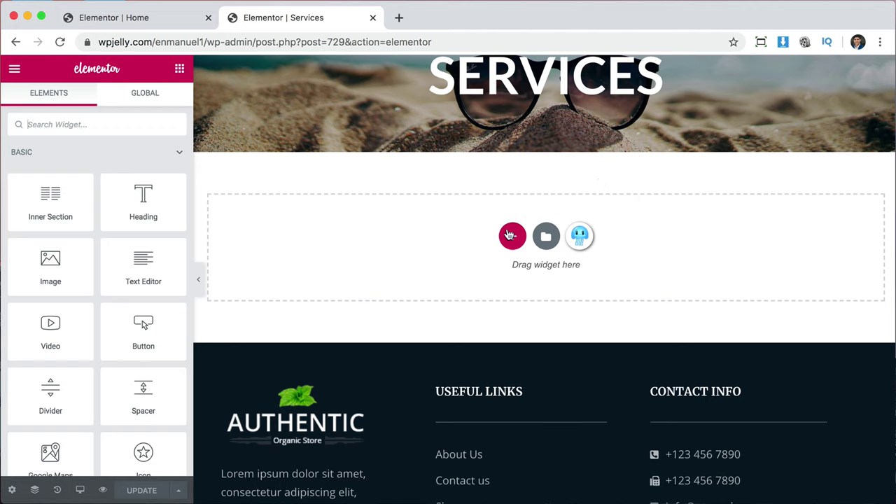
{"action": "left_click", "coordinate": [512, 235]}
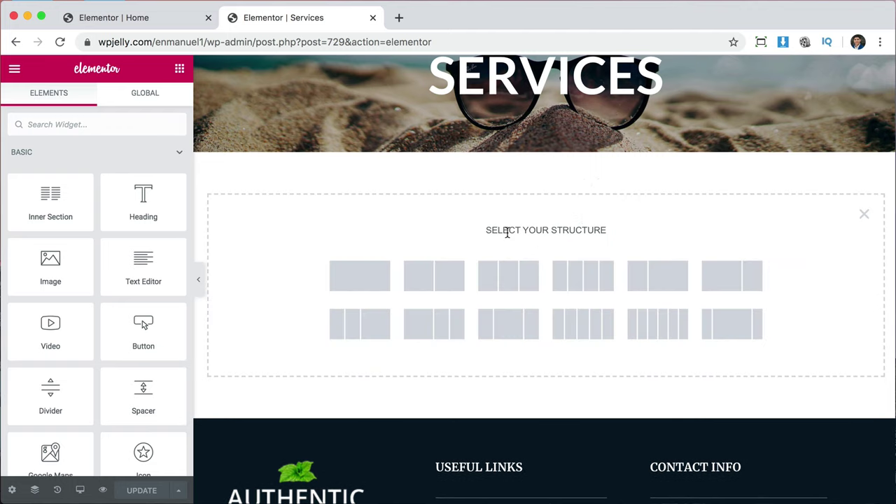
{"action": "left_click", "coordinate": [430, 279]}
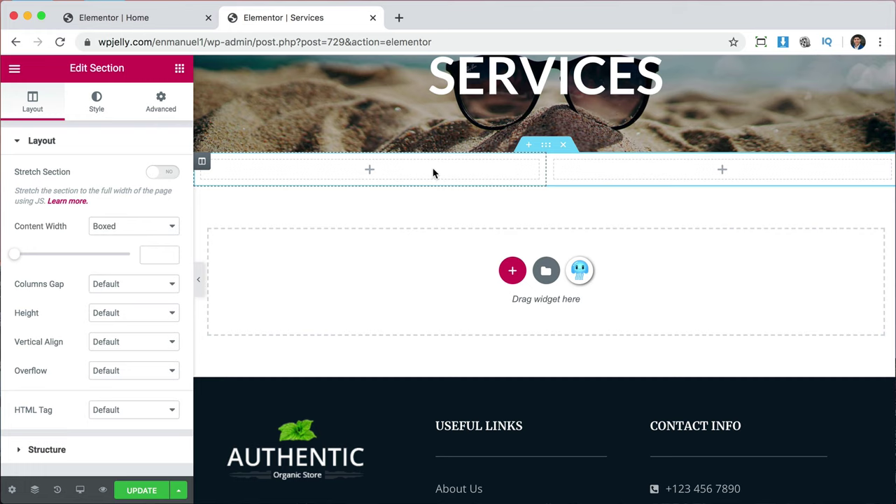
{"action": "left_click", "coordinate": [181, 70]}
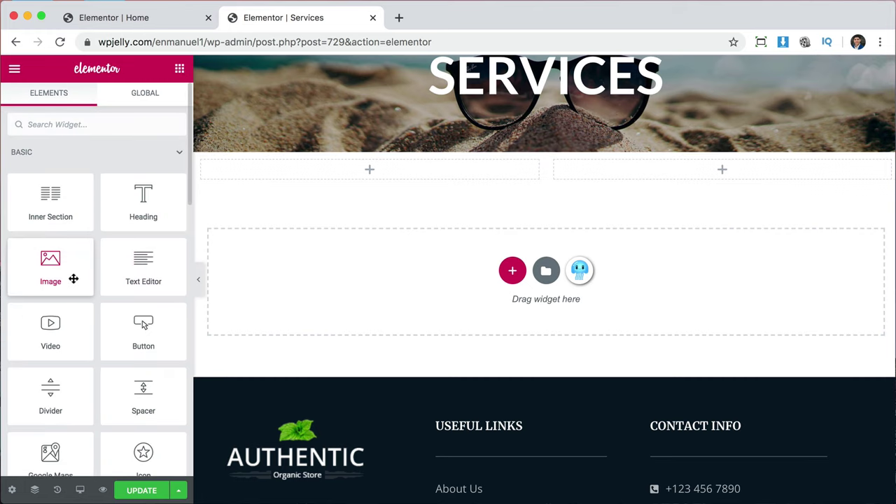
{"action": "left_click_drag", "start_coordinate": [73, 278], "coordinate": [384, 174]}
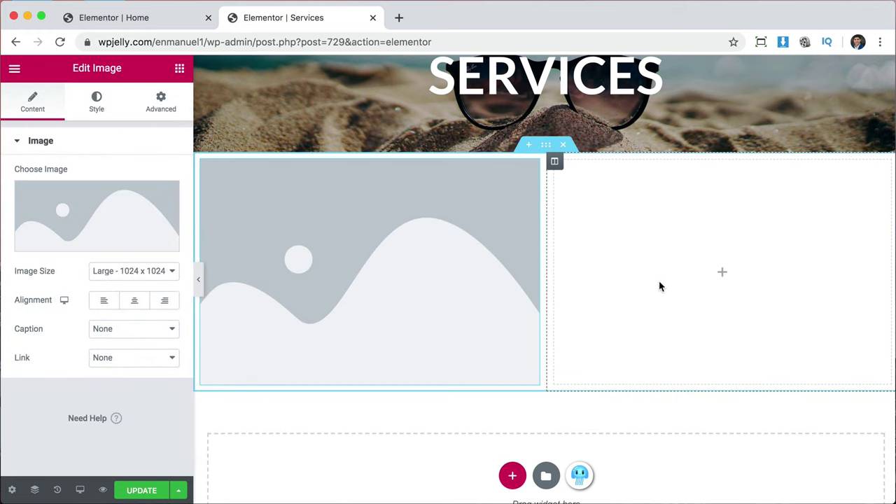
Place a Heading and a Text Editor paragraph in the right column.
{"action": "left_click", "coordinate": [179, 70]}
{"action": "left_click_drag", "start_coordinate": [135, 208], "coordinate": [741, 300]}
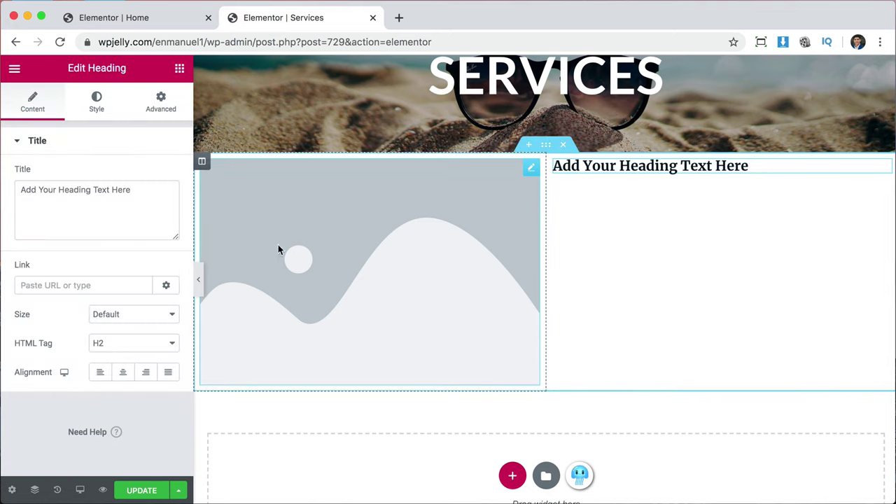
{"action": "left_click", "coordinate": [179, 69]}
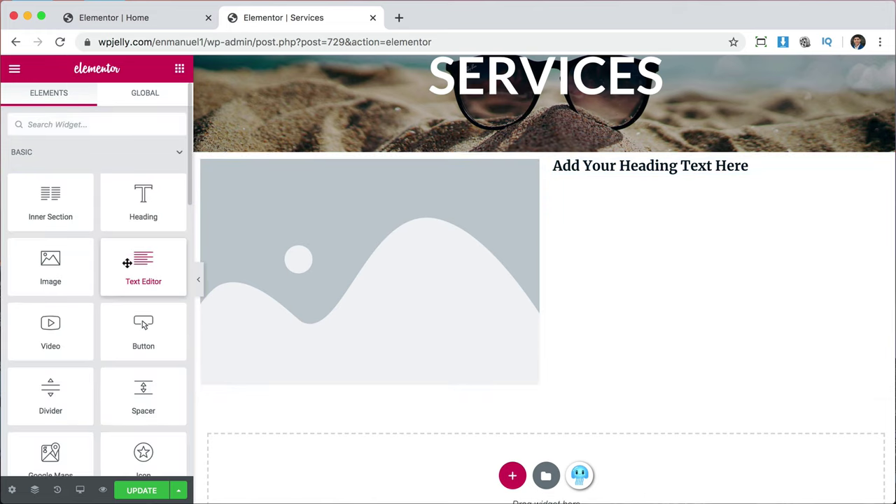
{"action": "left_click_drag", "start_coordinate": [136, 264], "coordinate": [680, 170]}
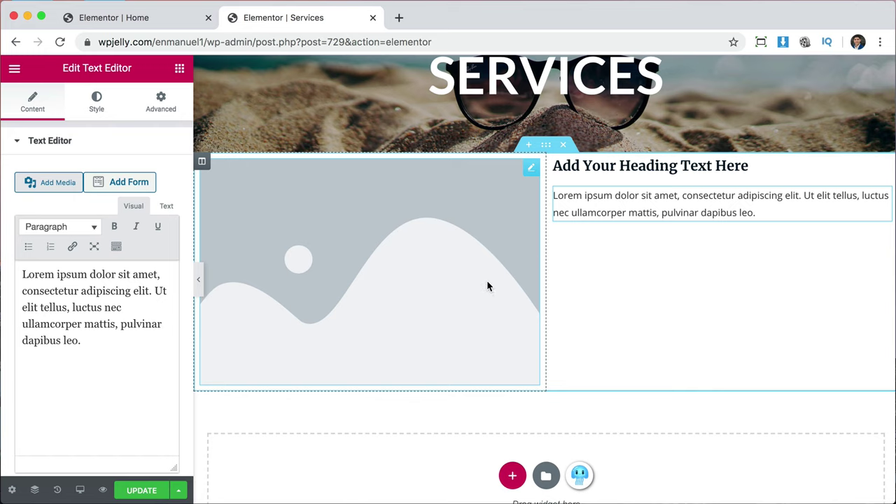
{"action": "scroll", "coordinate": [550, 292], "scroll_direction": "down", "scroll_amount": 1}
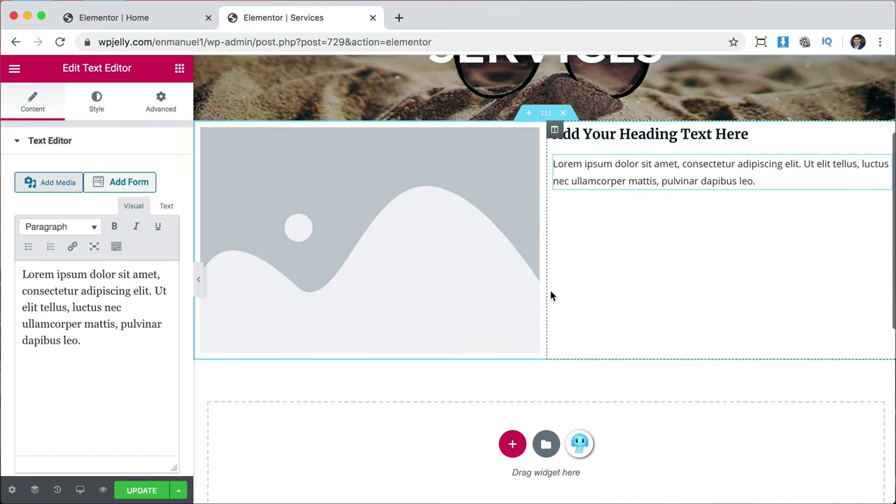
{"action": "scroll", "coordinate": [551, 294], "scroll_direction": "up", "scroll_amount": 1}
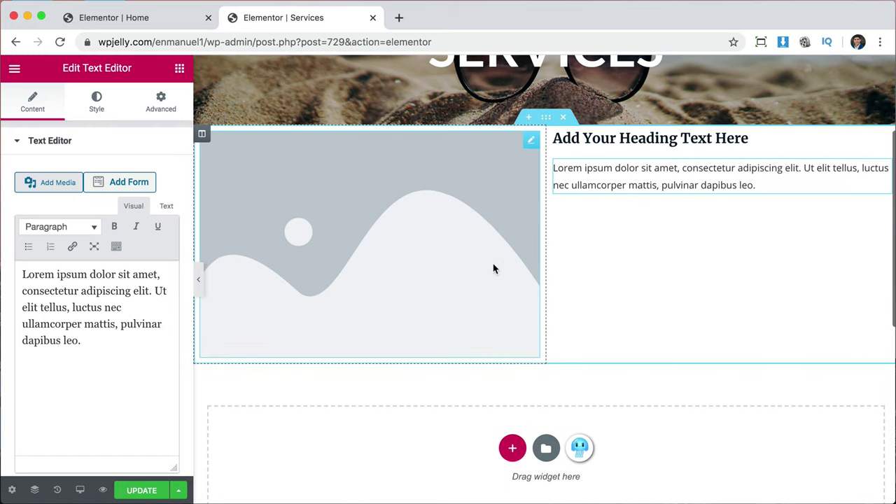
{"action": "left_click", "coordinate": [531, 142]}
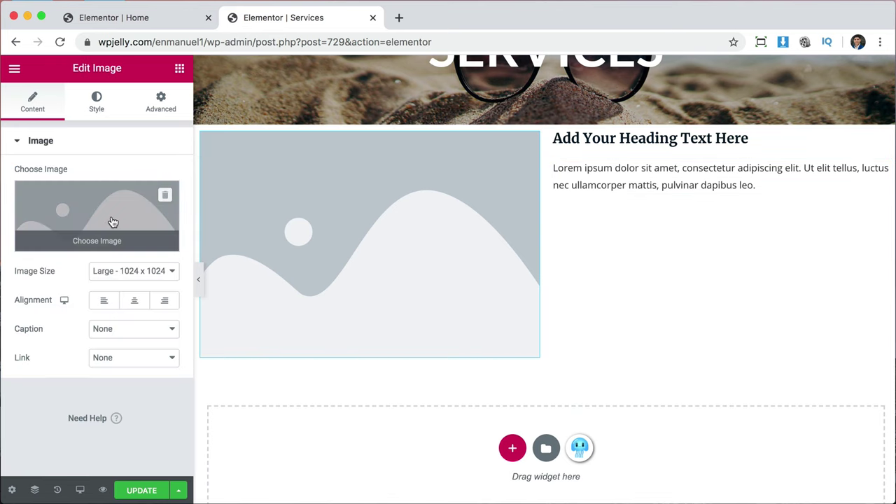
Insert the palm-tree photo into the left column's image placeholder.
{"action": "left_click", "coordinate": [112, 223]}
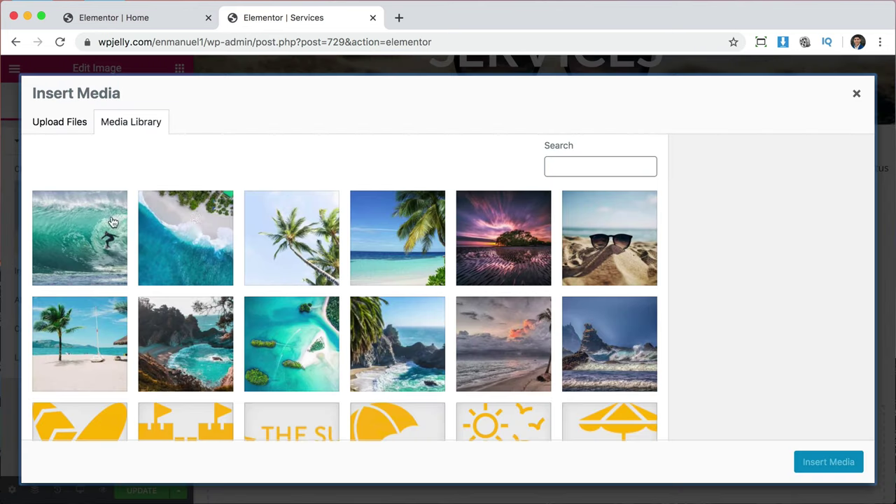
{"action": "left_click", "coordinate": [297, 241]}
{"action": "left_click", "coordinate": [850, 463]}
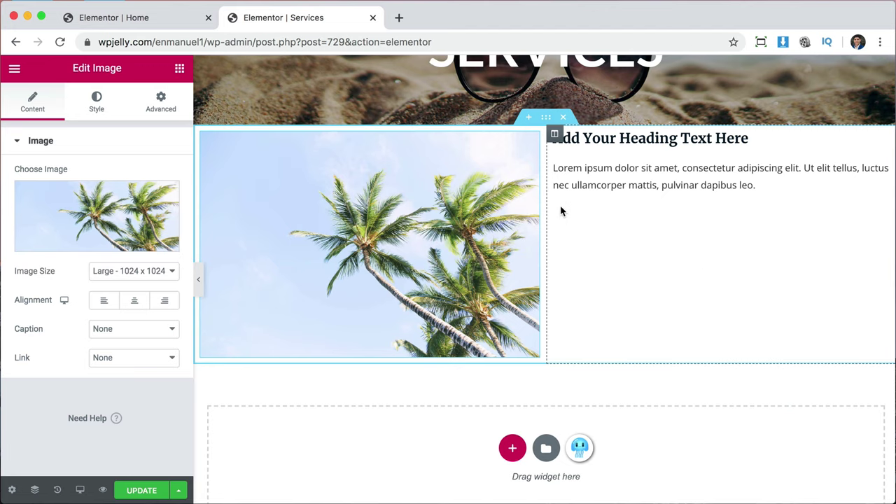
Set the right column's Vertical Align to Middle to centre the heading and text.
{"action": "left_click", "coordinate": [555, 135]}
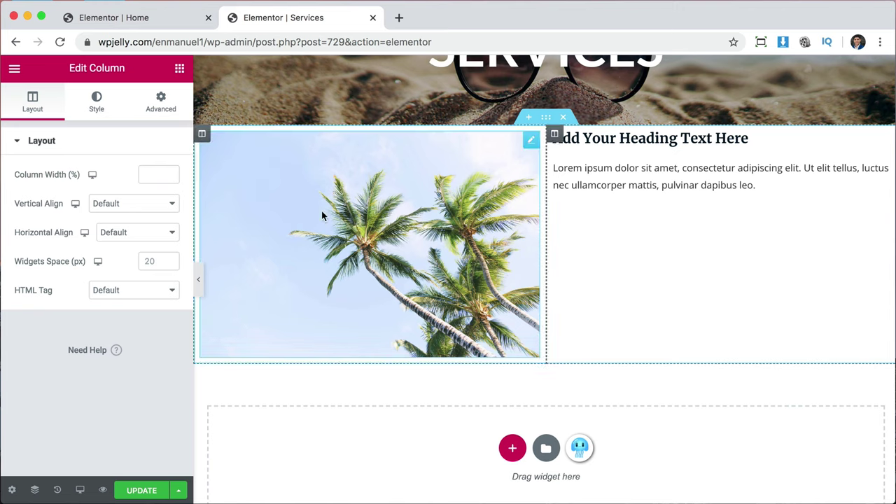
{"action": "left_click", "coordinate": [121, 203]}
{"action": "left_click", "coordinate": [121, 227]}
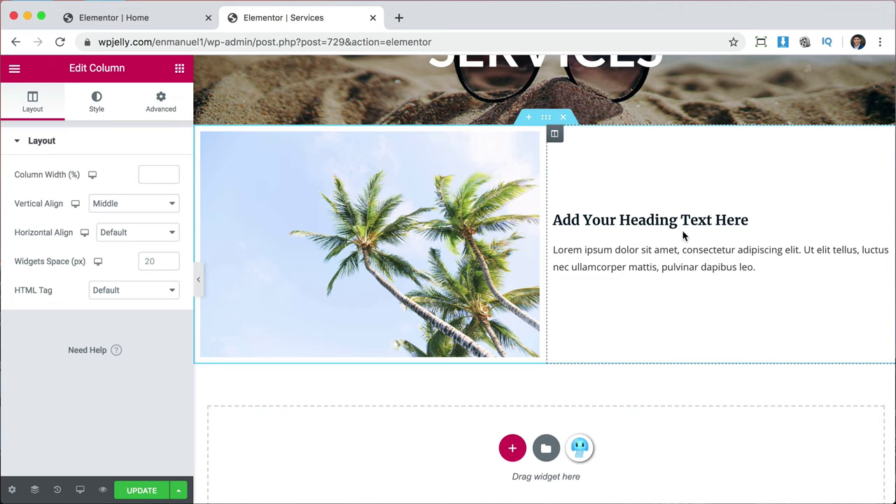
Duplicate the palm-tree section twice to make three image-and-text rows.
{"action": "left_click", "coordinate": [547, 121]}
{"action": "right_click", "coordinate": [547, 121]}
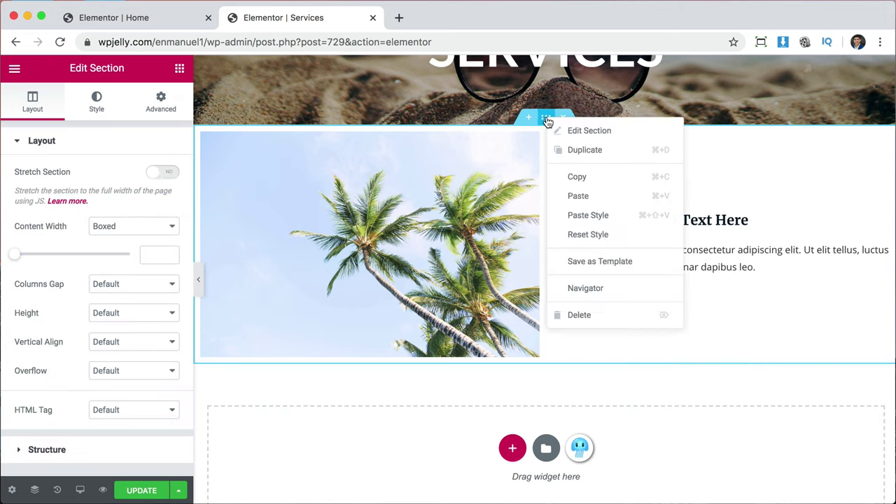
{"action": "left_click", "coordinate": [585, 149]}
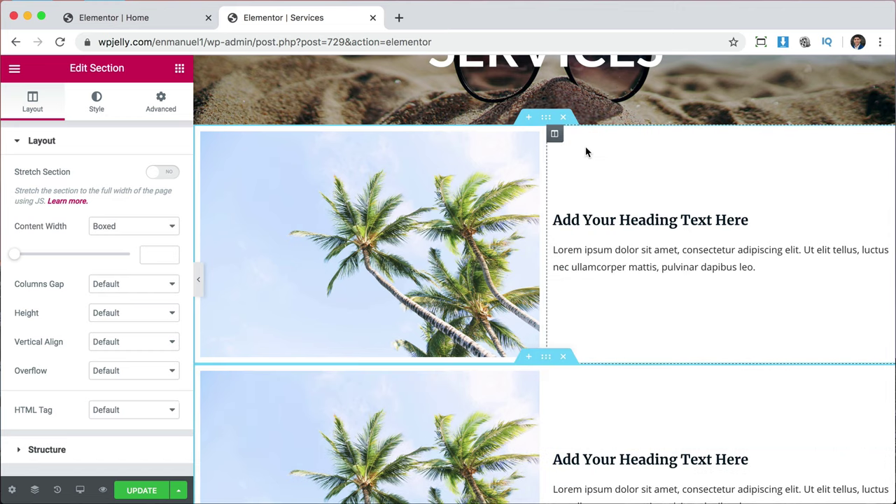
{"action": "scroll", "coordinate": [601, 267], "scroll_direction": "down", "scroll_amount": 3}
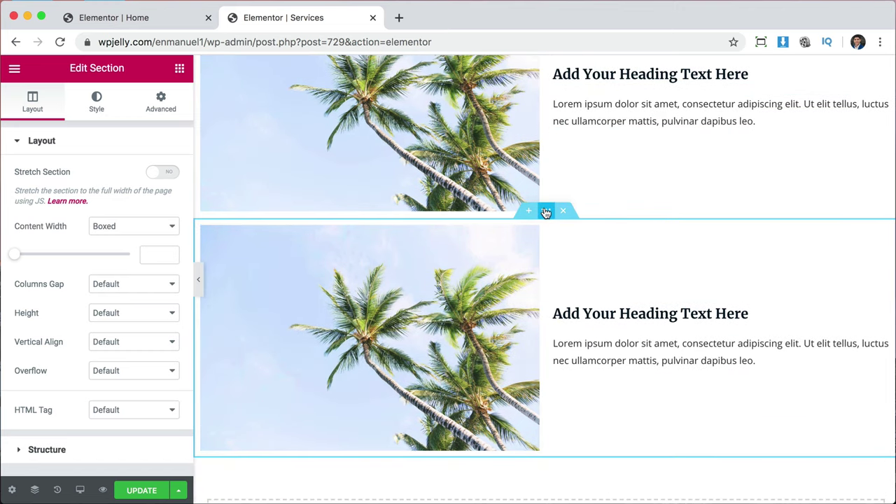
{"action": "right_click", "coordinate": [546, 211]}
{"action": "left_click", "coordinate": [586, 239]}
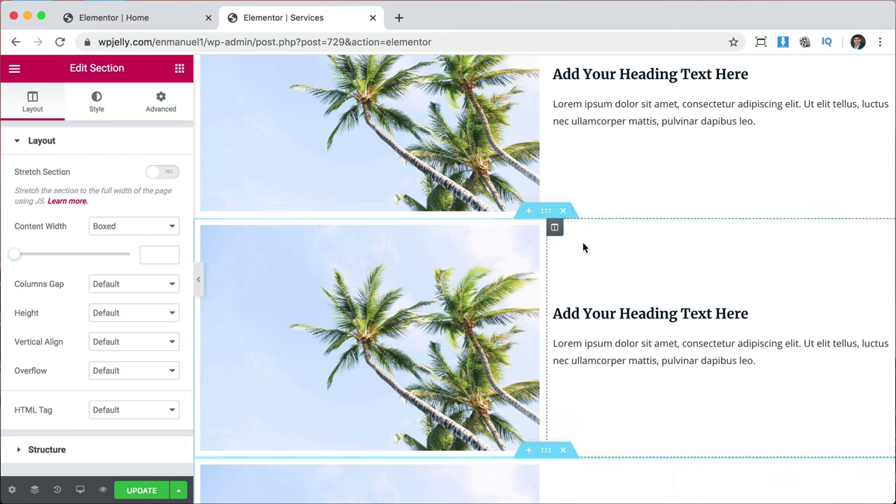
{"action": "scroll", "coordinate": [675, 332], "scroll_direction": "down", "scroll_amount": 1}
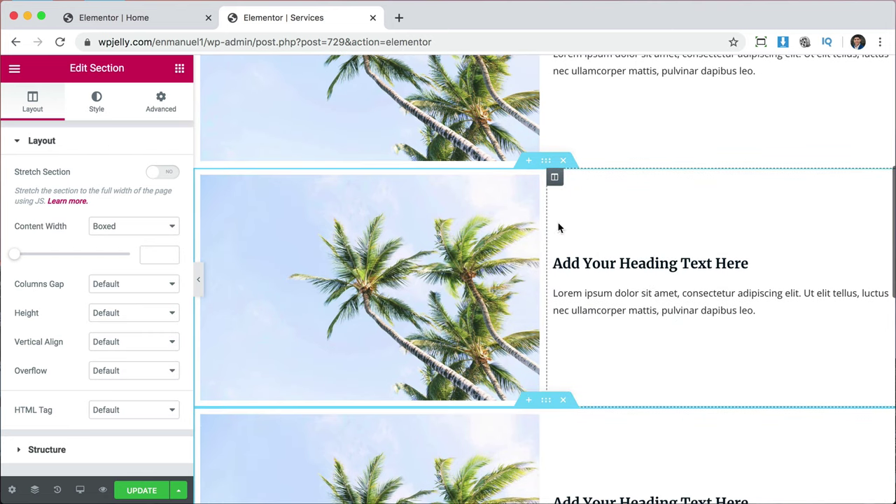
Replace the middle row's image with the aerial ocean-and-beach photo, then delete that image.
{"action": "left_click", "coordinate": [531, 184]}
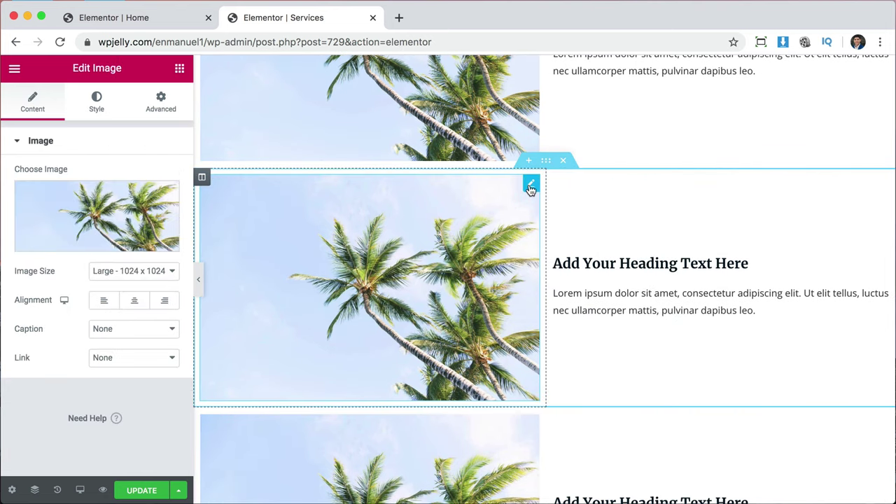
{"action": "left_click", "coordinate": [112, 219]}
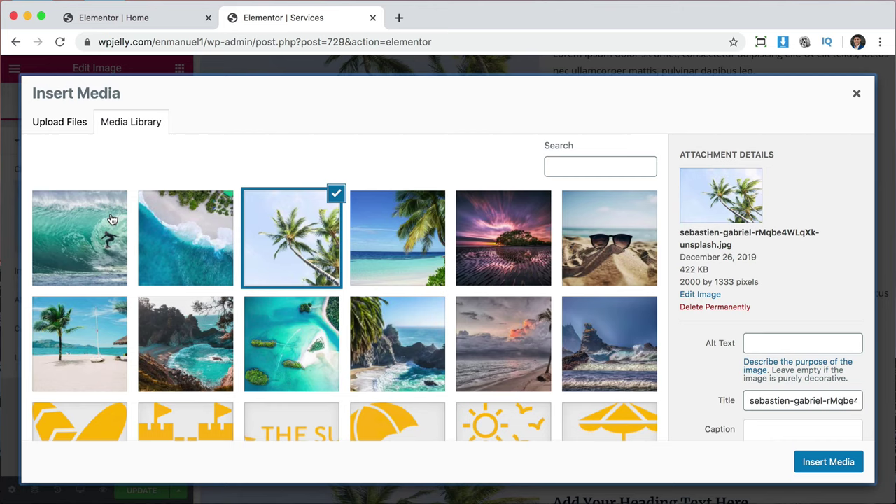
{"action": "left_click", "coordinate": [179, 233]}
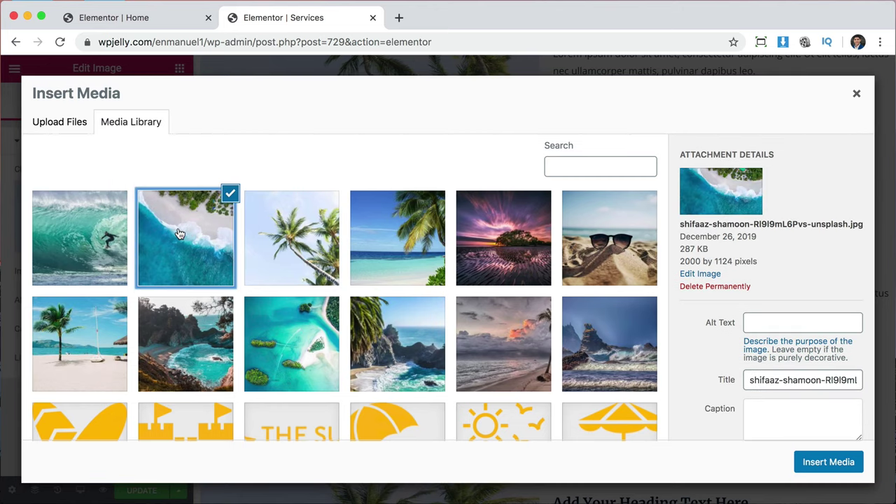
{"action": "left_click", "coordinate": [815, 462]}
{"action": "scroll", "coordinate": [686, 280], "scroll_direction": "up", "scroll_amount": 2}
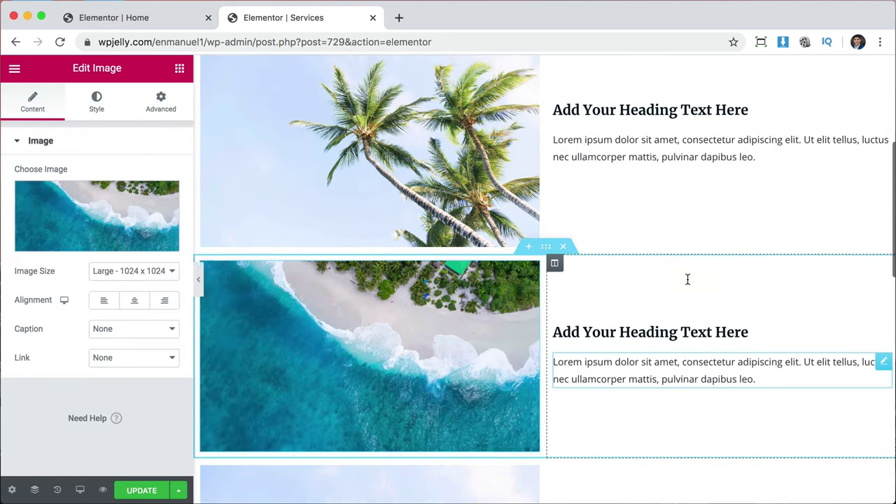
{"action": "scroll", "coordinate": [686, 280], "scroll_direction": "down", "scroll_amount": 2}
{"action": "scroll", "coordinate": [540, 280], "scroll_direction": "up", "scroll_amount": 3}
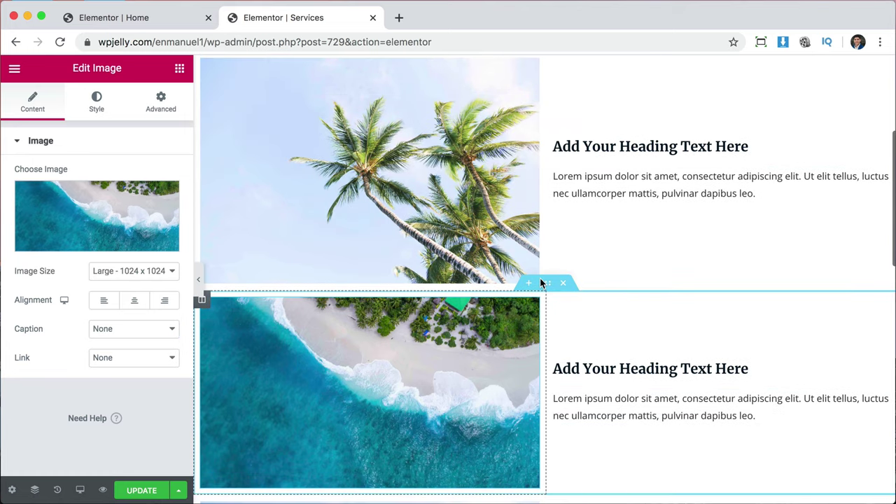
{"action": "scroll", "coordinate": [528, 252], "scroll_direction": "up", "scroll_amount": 1}
{"action": "scroll", "coordinate": [468, 278], "scroll_direction": "down", "scroll_amount": 2}
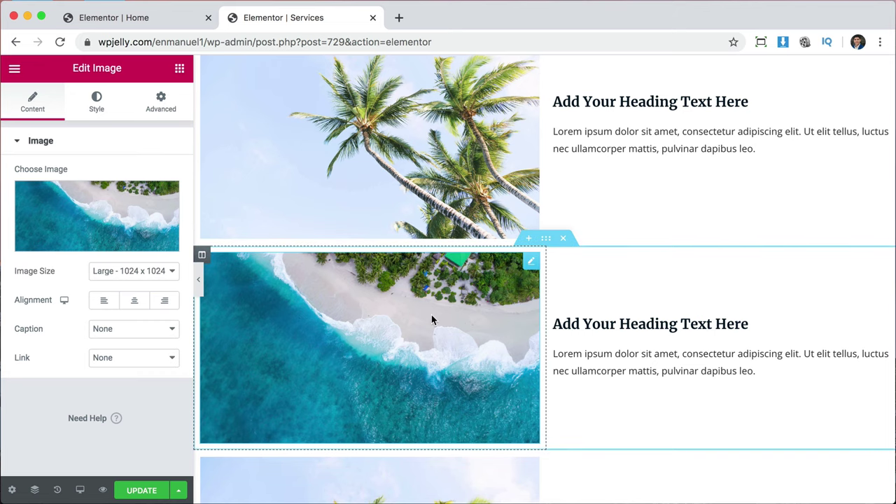
{"action": "right_click", "coordinate": [455, 307]}
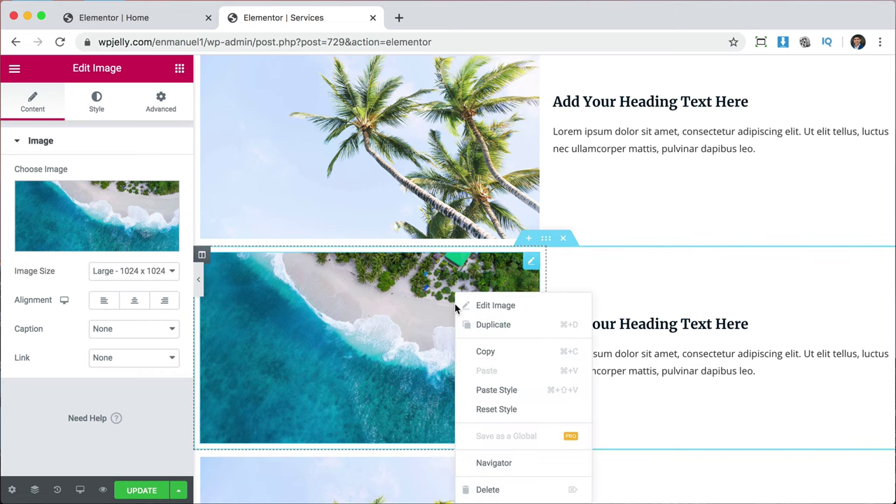
{"action": "left_click", "coordinate": [487, 489]}
Delete the palm-tree image from the first row's left column.
{"action": "scroll", "coordinate": [489, 382], "scroll_direction": "up", "scroll_amount": 3}
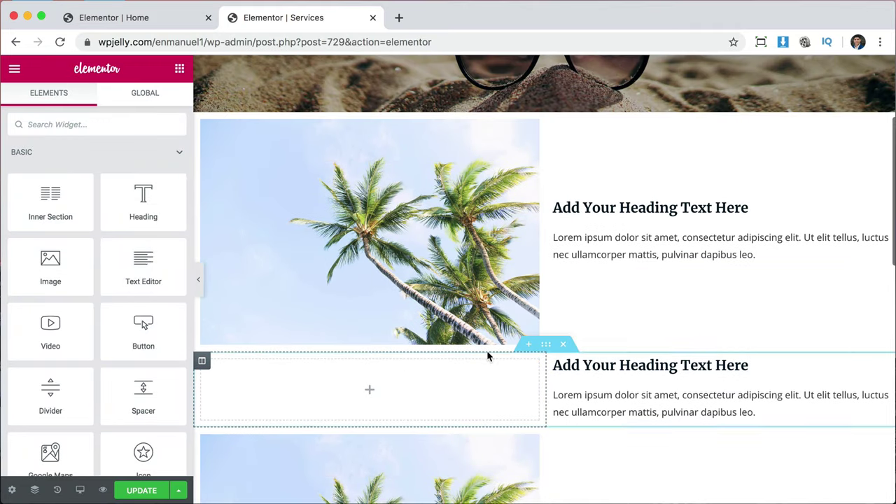
{"action": "right_click", "coordinate": [480, 218]}
{"action": "left_click", "coordinate": [514, 413]}
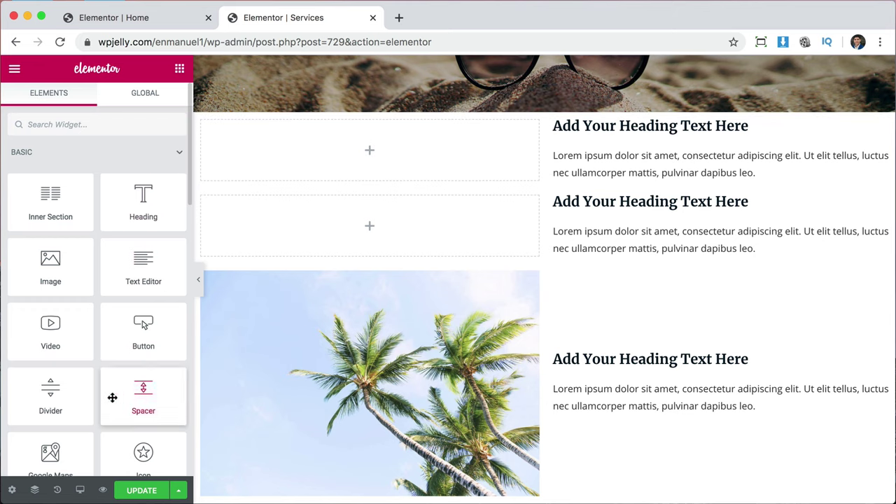
Add a Spacer to the empty left column and set its height to 350 px.
{"action": "left_click_drag", "start_coordinate": [140, 395], "coordinate": [290, 166]}
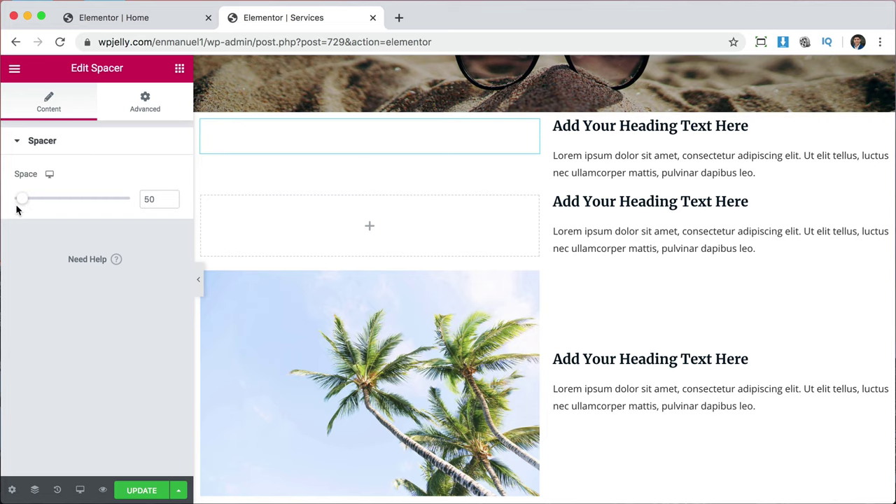
{"action": "mouse_move", "coordinate": [23, 203]}
{"action": "left_mouse_down"}
{"action": "mouse_move", "coordinate": [170, 214]}
{"action": "mouse_move", "coordinate": [9, 199]}
{"action": "left_mouse_up"}
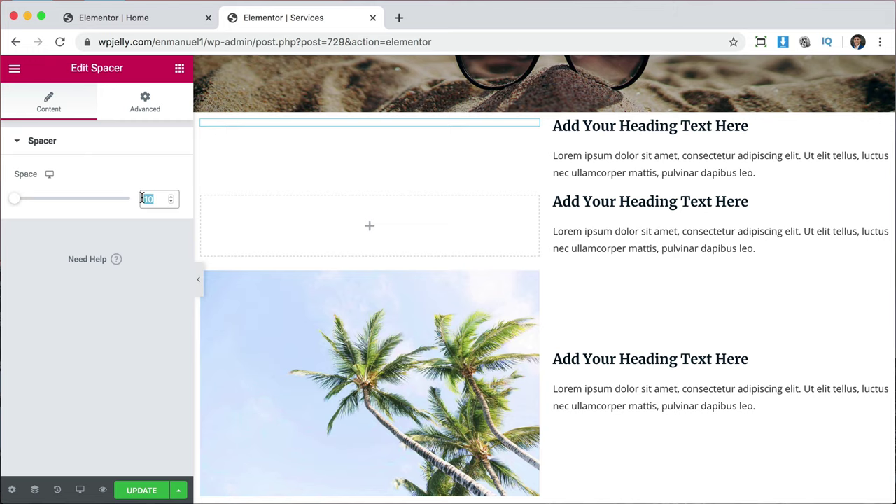
{"action": "type", "text": "350"}
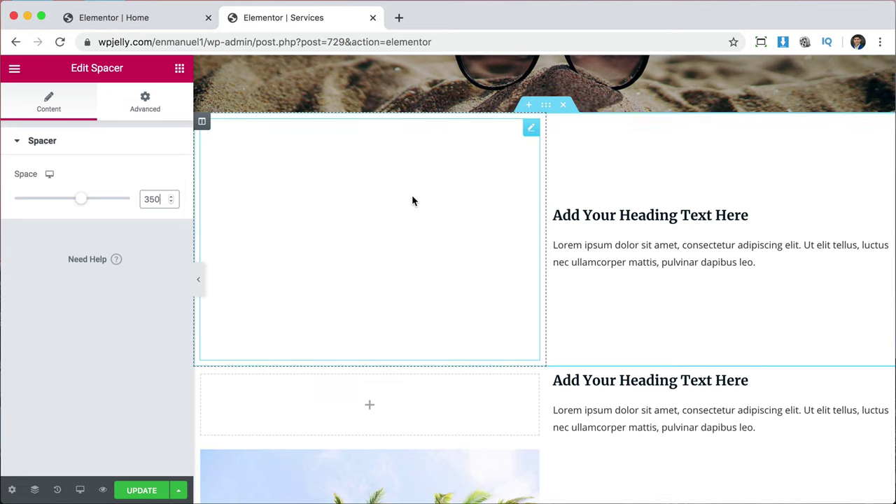
{"action": "left_click", "coordinate": [202, 123]}
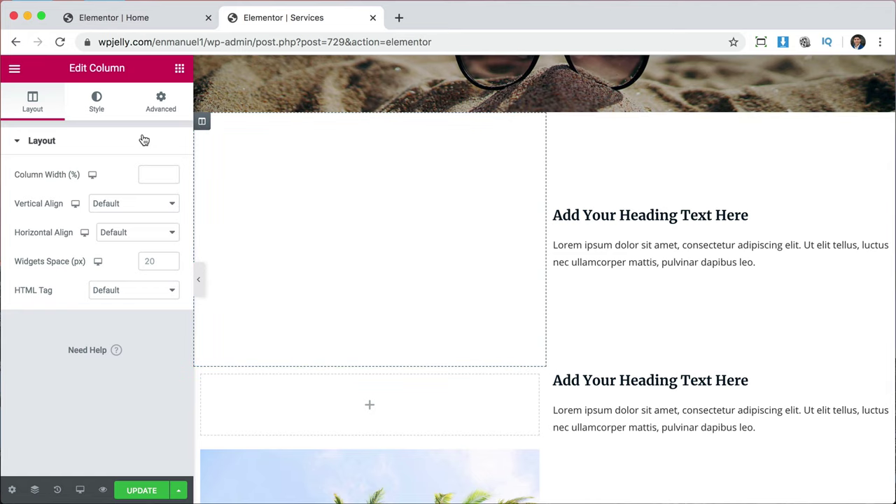
Give the left column a Classic background using the palm-tree photo.
{"action": "left_click", "coordinate": [96, 102]}
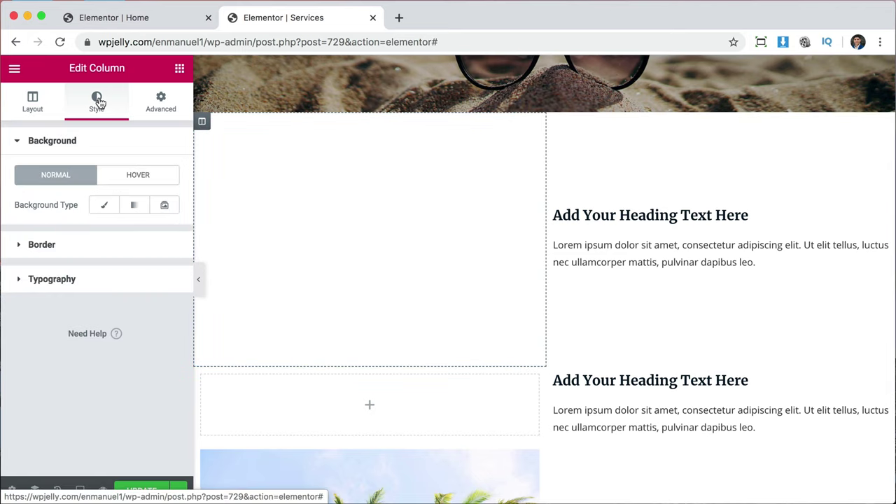
{"action": "left_click", "coordinate": [104, 208]}
{"action": "left_click", "coordinate": [120, 306]}
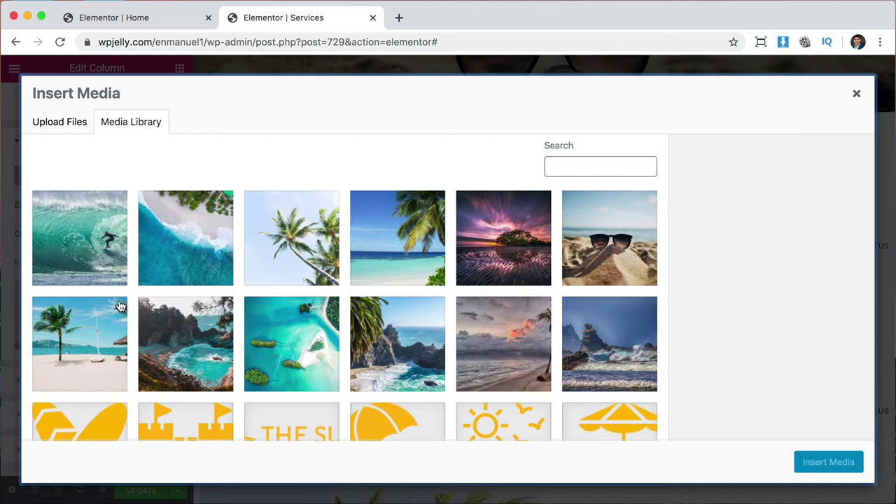
{"action": "left_click", "coordinate": [291, 256]}
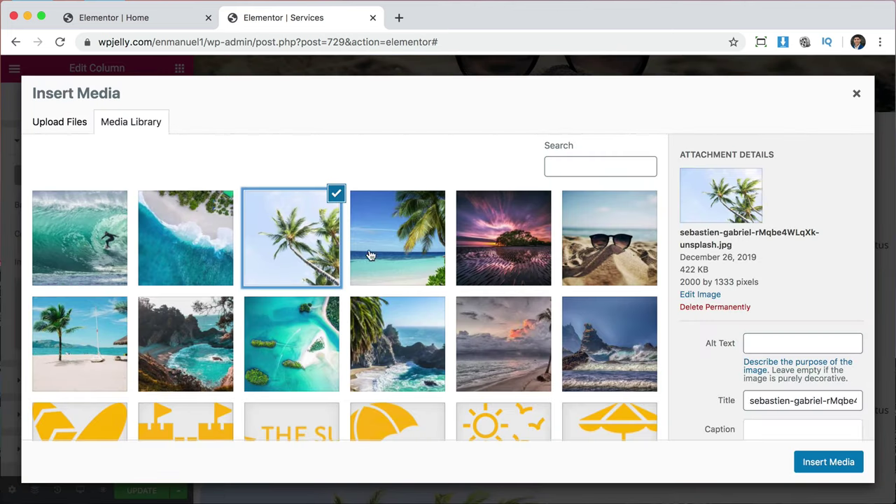
{"action": "left_click", "coordinate": [829, 464]}
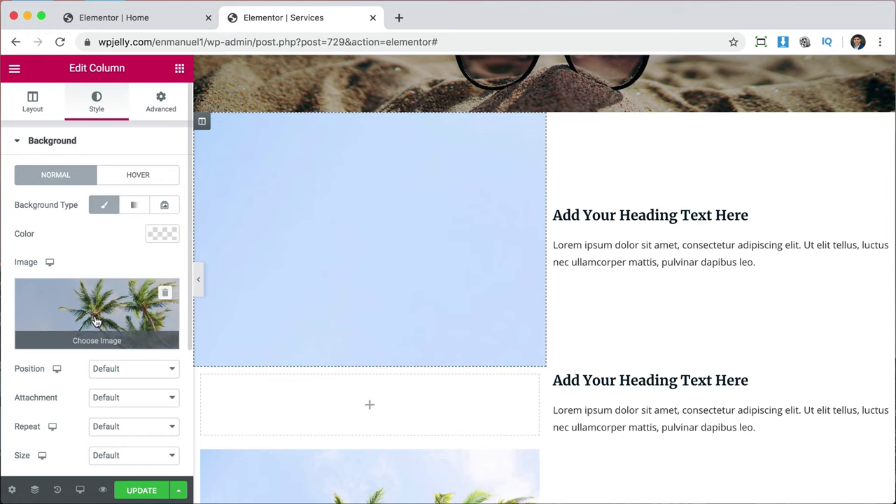
Set the column background Size to Cover and Position to Center Center.
{"action": "scroll", "coordinate": [97, 321], "scroll_direction": "down", "scroll_amount": 3}
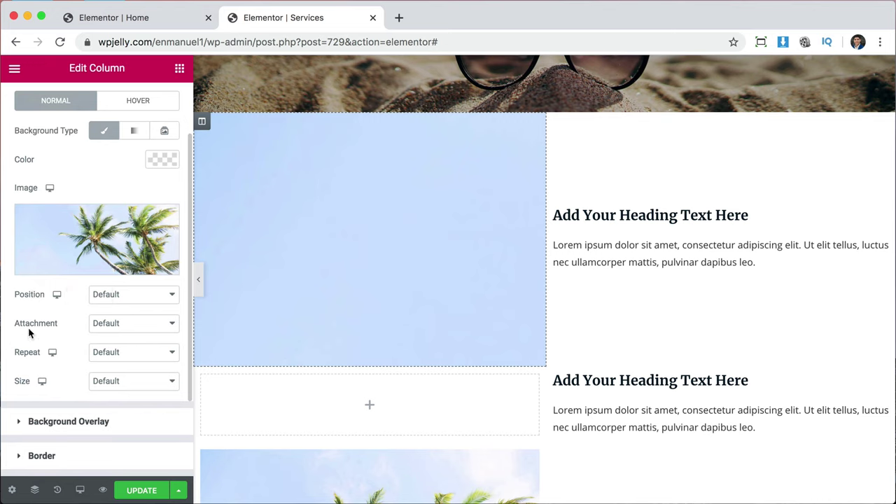
{"action": "left_click", "coordinate": [138, 382]}
{"action": "left_click", "coordinate": [129, 403]}
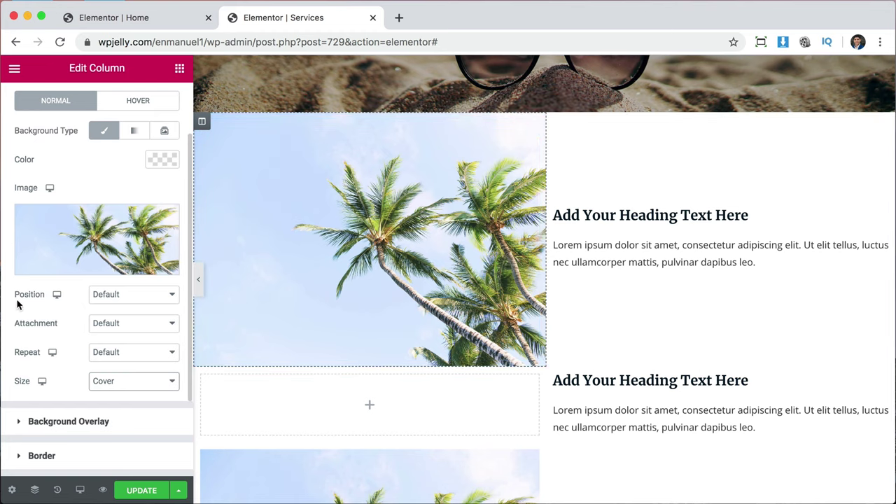
{"action": "left_click", "coordinate": [114, 294]}
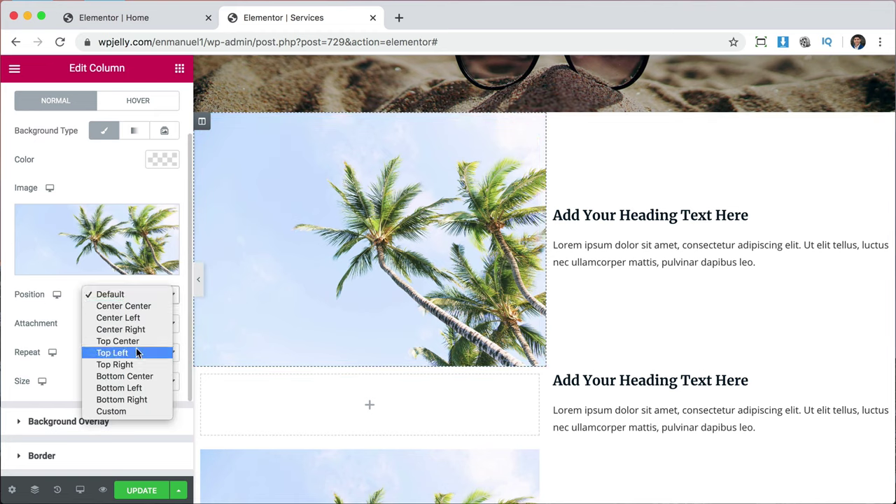
{"action": "left_click", "coordinate": [142, 310]}
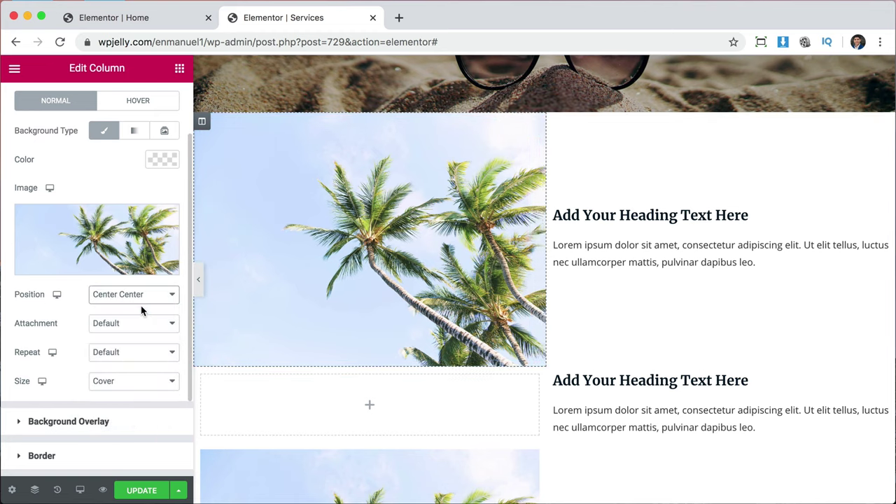
{"action": "scroll", "coordinate": [504, 278], "scroll_direction": "down", "scroll_amount": 2}
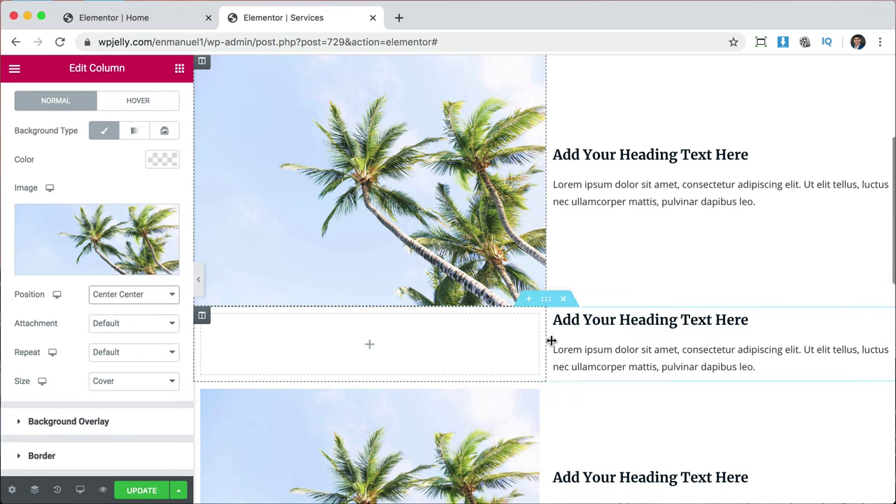
Delete the two extra rows below the palm-tree row.
{"action": "left_click", "coordinate": [564, 300]}
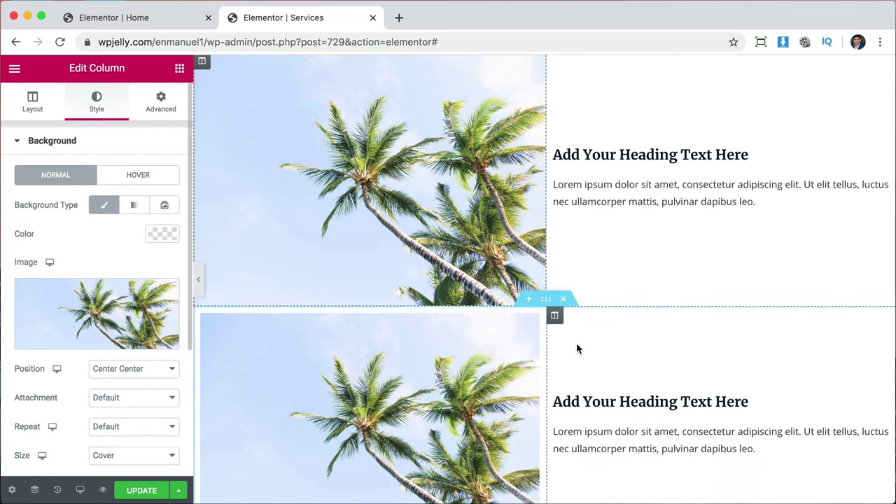
{"action": "left_click", "coordinate": [565, 301]}
{"action": "scroll", "coordinate": [345, 276], "scroll_direction": "up", "scroll_amount": 1}
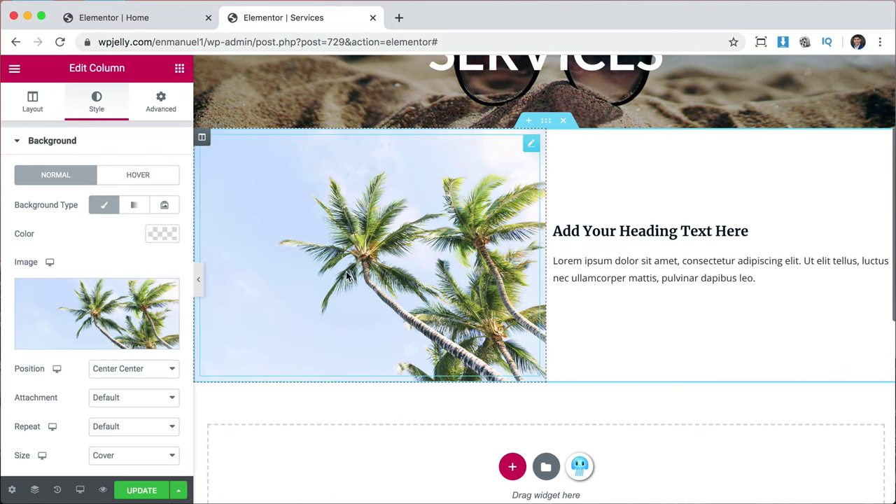
{"action": "scroll", "coordinate": [704, 232], "scroll_direction": "up", "scroll_amount": 3}
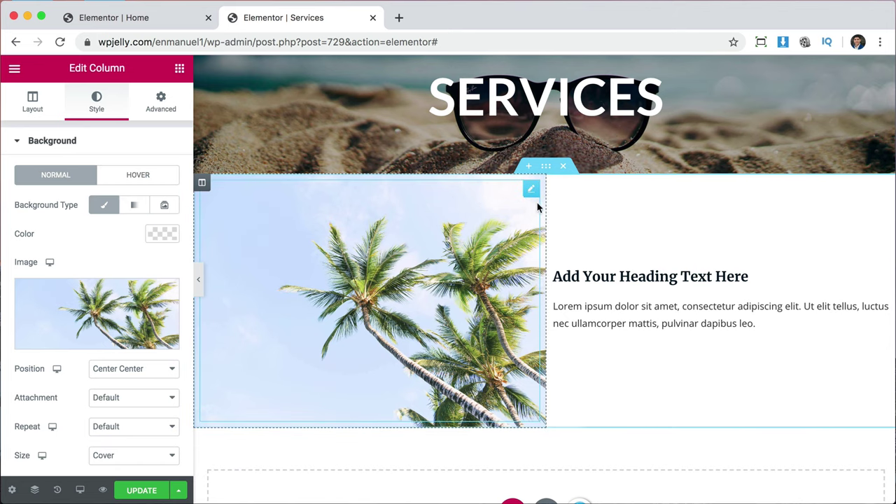
Unlink the palm row section's margins and set the top margin to 10 px.
{"action": "left_click", "coordinate": [546, 166]}
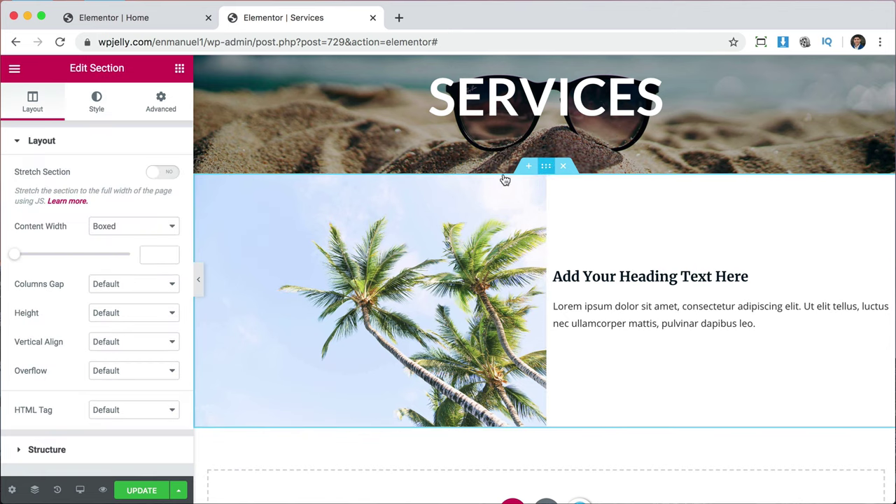
{"action": "left_click", "coordinate": [160, 101]}
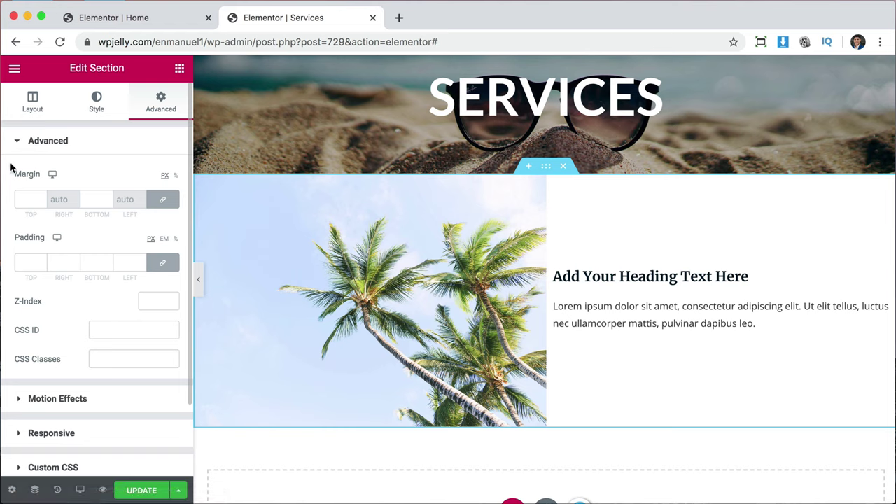
{"action": "left_click", "coordinate": [163, 200]}
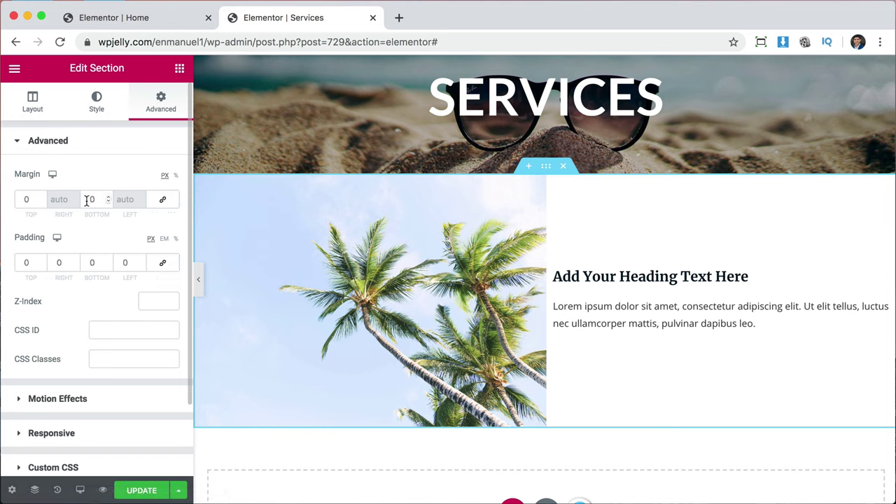
{"action": "left_click", "coordinate": [16, 199]}
{"action": "type", "text": "1"}
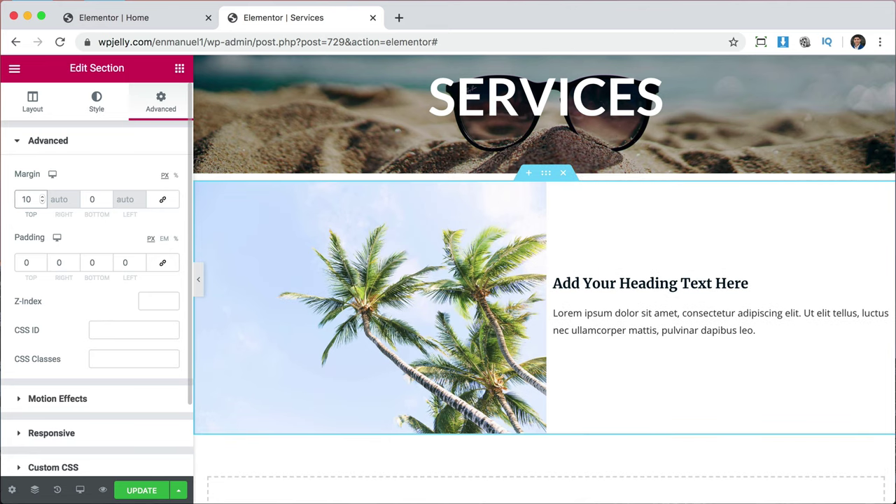
{"action": "type", "text": "0"}
{"action": "key", "text": "BackSpace"}
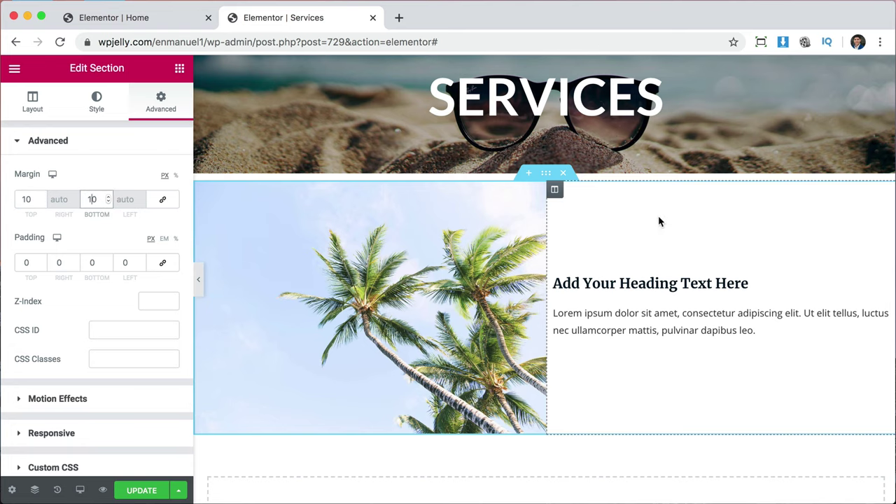
Duplicate the palm-tree row twice to get three rows.
{"action": "right_click", "coordinate": [547, 179]}
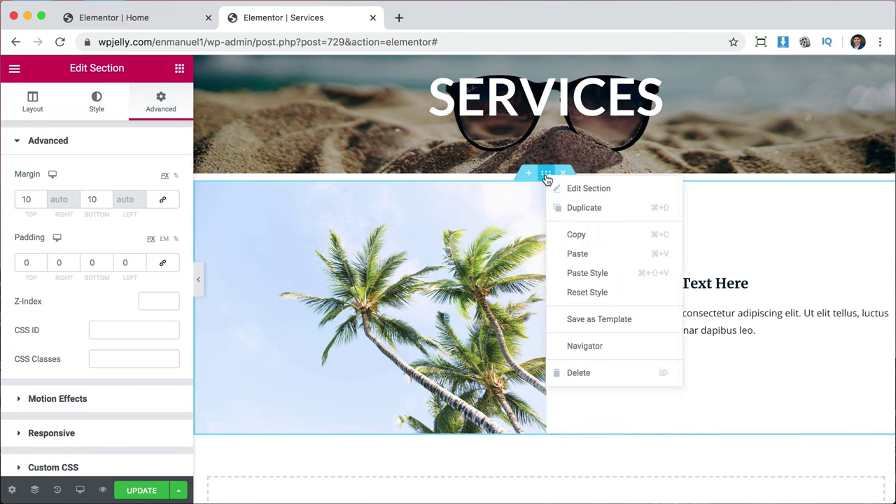
{"action": "left_click", "coordinate": [583, 208]}
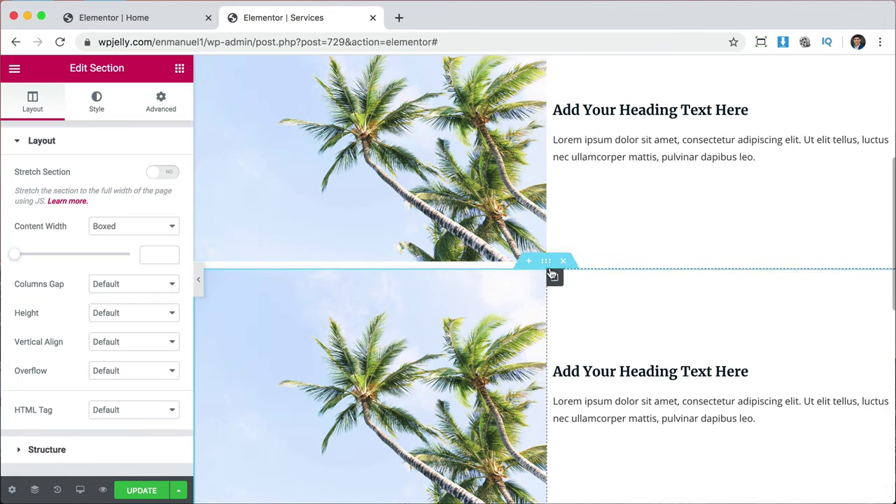
{"action": "right_click", "coordinate": [545, 263]}
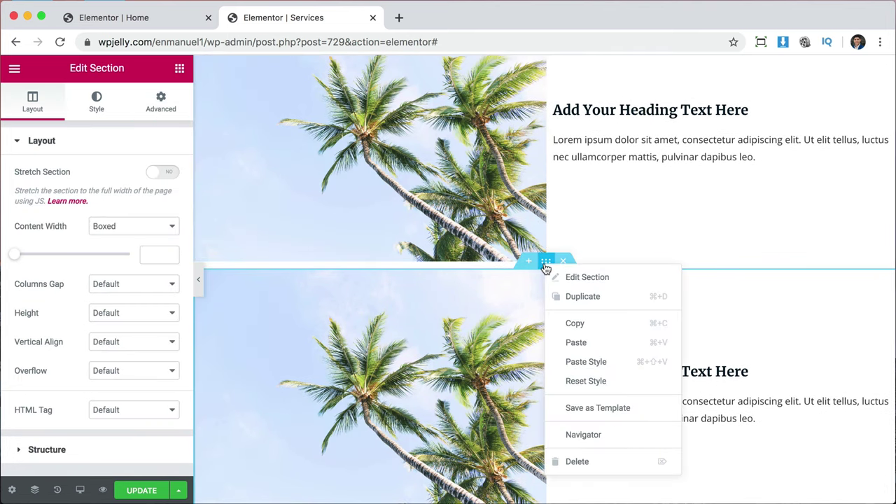
{"action": "left_click", "coordinate": [579, 297]}
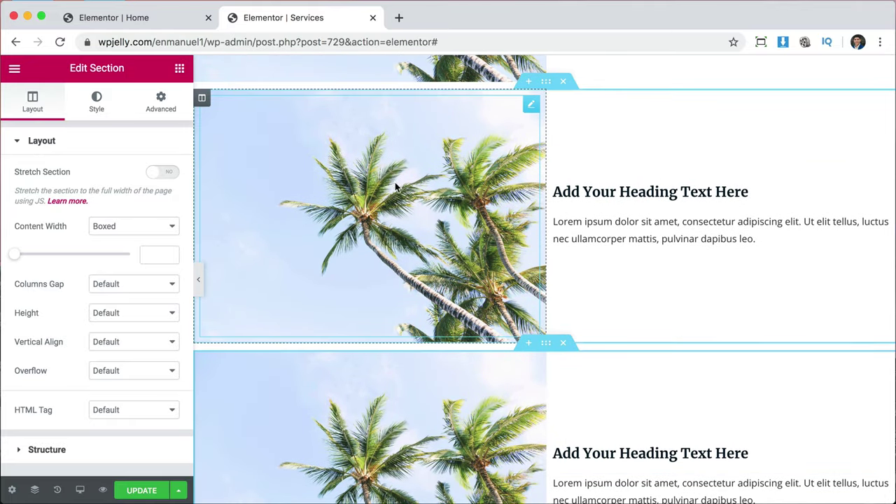
Set the second row's image column background to the aerial ocean-waves photo.
{"action": "left_click", "coordinate": [202, 99]}
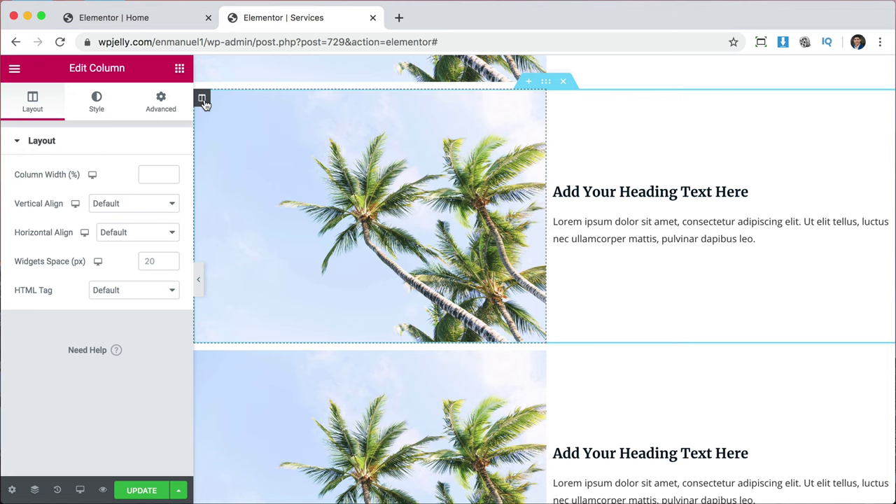
{"action": "left_click", "coordinate": [98, 105]}
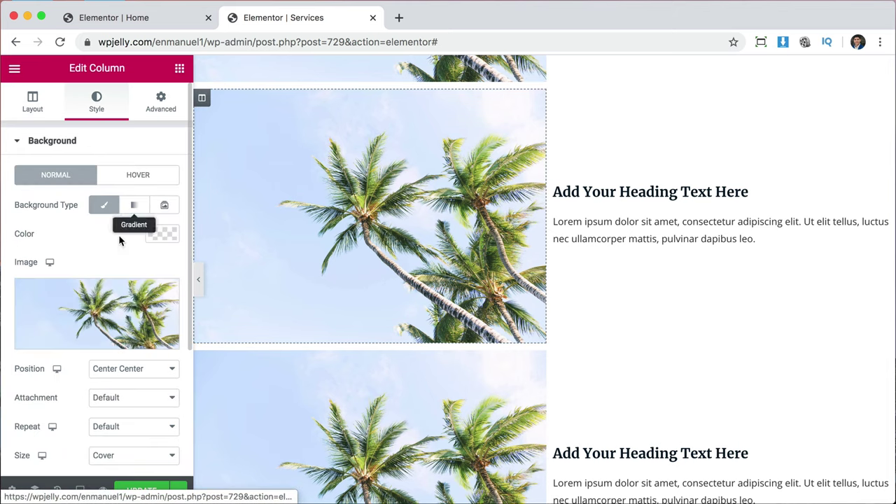
{"action": "left_click", "coordinate": [86, 313]}
{"action": "left_click", "coordinate": [187, 270]}
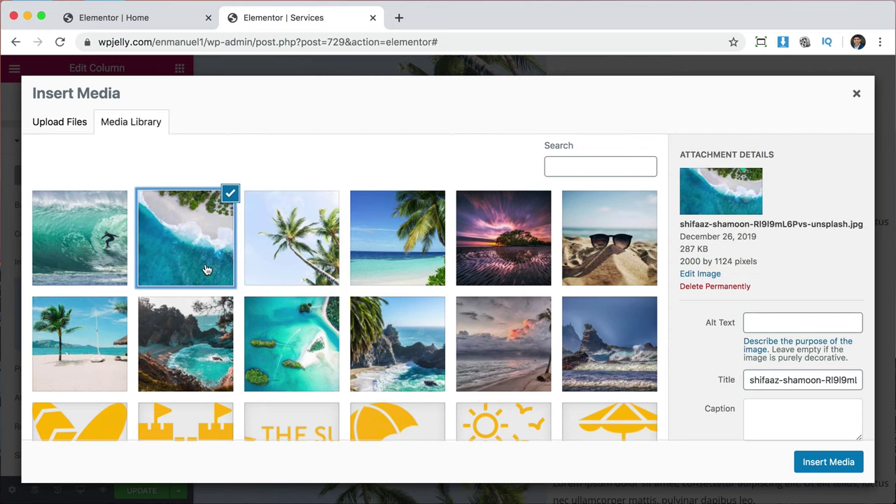
{"action": "left_click", "coordinate": [848, 469]}
{"action": "scroll", "coordinate": [534, 273], "scroll_direction": "up", "scroll_amount": 2}
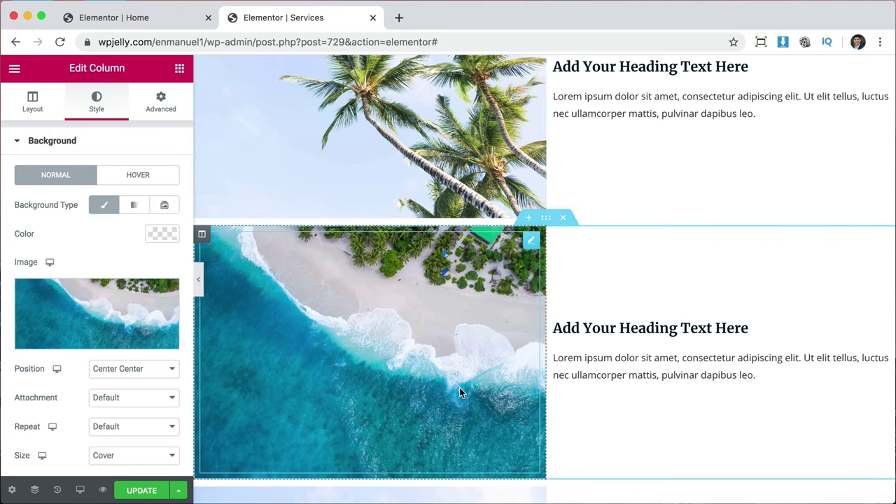
{"action": "scroll", "coordinate": [435, 398], "scroll_direction": "down", "scroll_amount": 5}
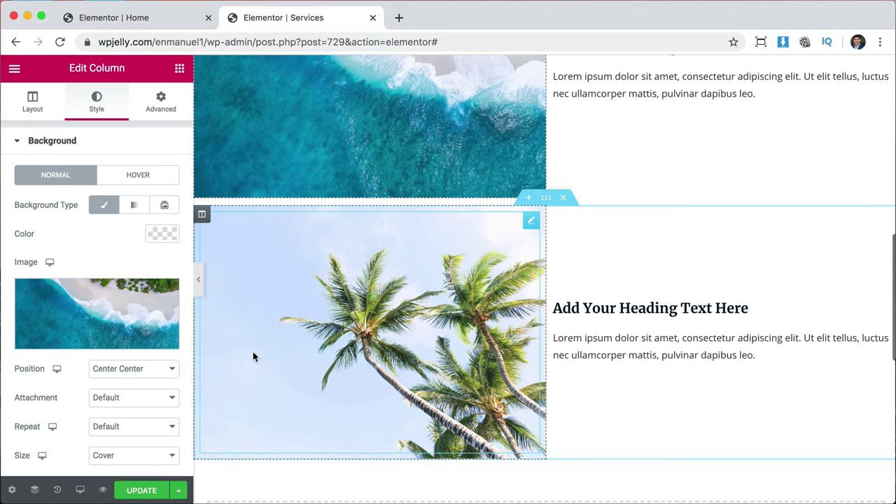
Change the third row's column background to the aerial island photo.
{"action": "left_click", "coordinate": [202, 215]}
{"action": "left_click", "coordinate": [96, 99]}
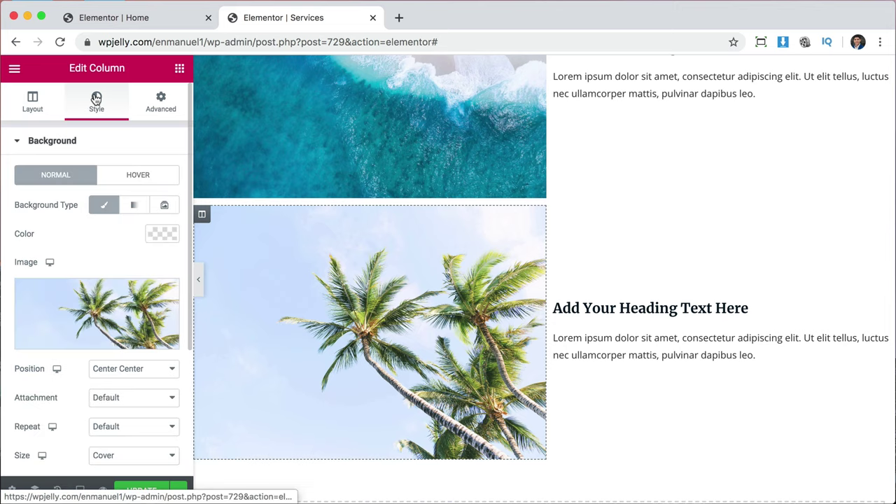
{"action": "left_click", "coordinate": [101, 312]}
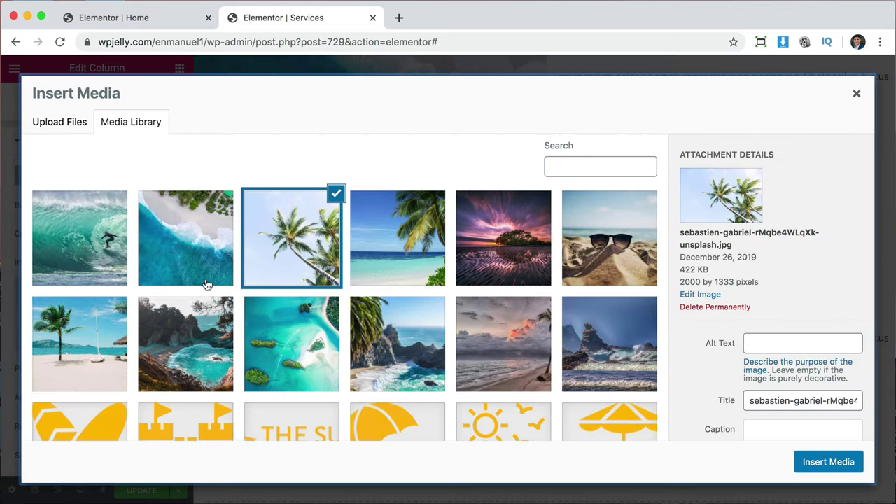
{"action": "left_click", "coordinate": [269, 335]}
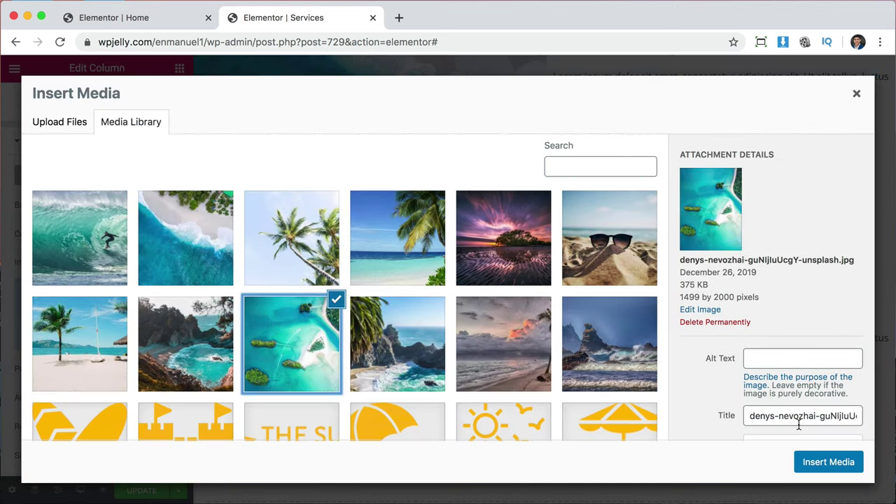
{"action": "left_click", "coordinate": [813, 463]}
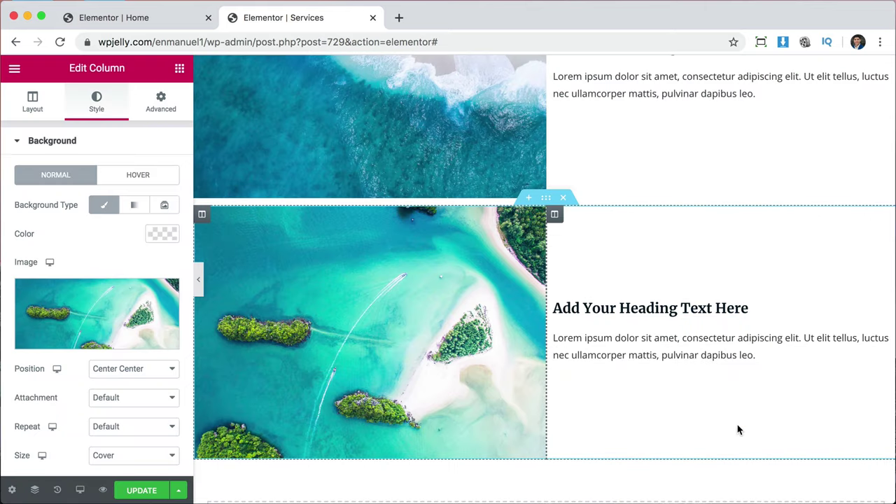
{"action": "scroll", "coordinate": [579, 337], "scroll_direction": "up", "scroll_amount": 3}
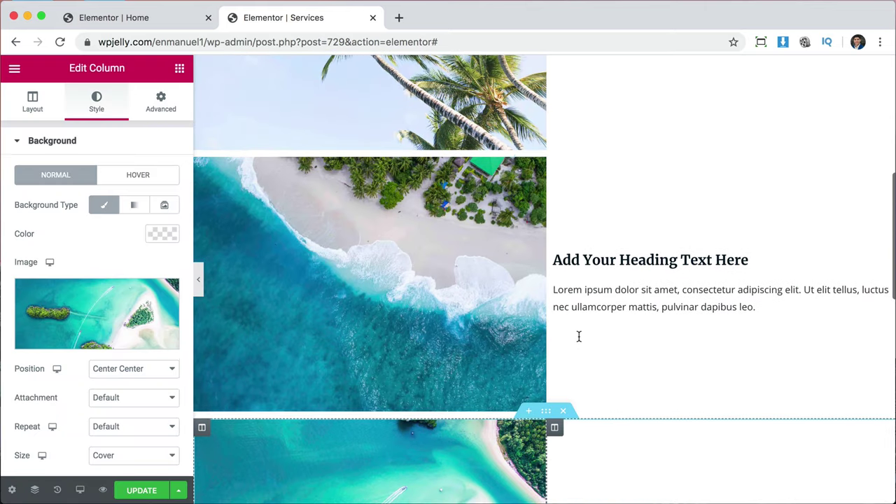
{"action": "scroll", "coordinate": [579, 337], "scroll_direction": "up", "scroll_amount": 3}
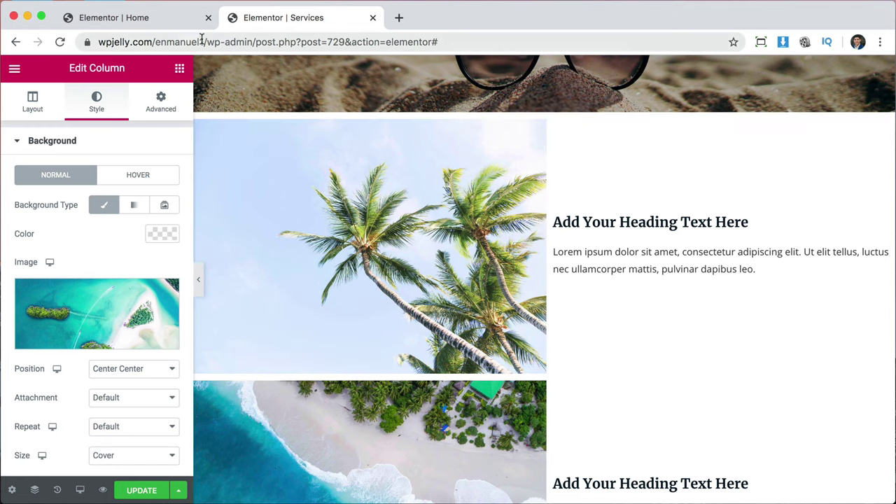
{"action": "left_click", "coordinate": [171, 17]}
{"action": "scroll", "coordinate": [389, 369], "scroll_direction": "down", "scroll_amount": 5}
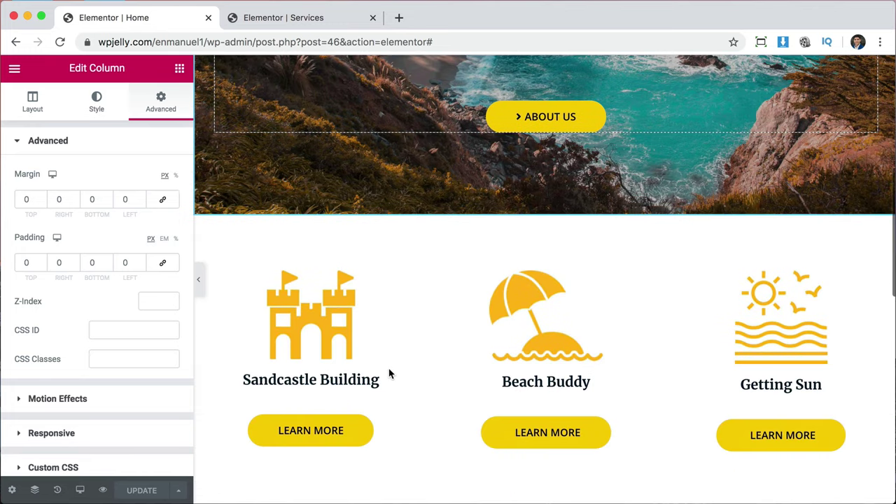
{"action": "left_click", "coordinate": [274, 19]}
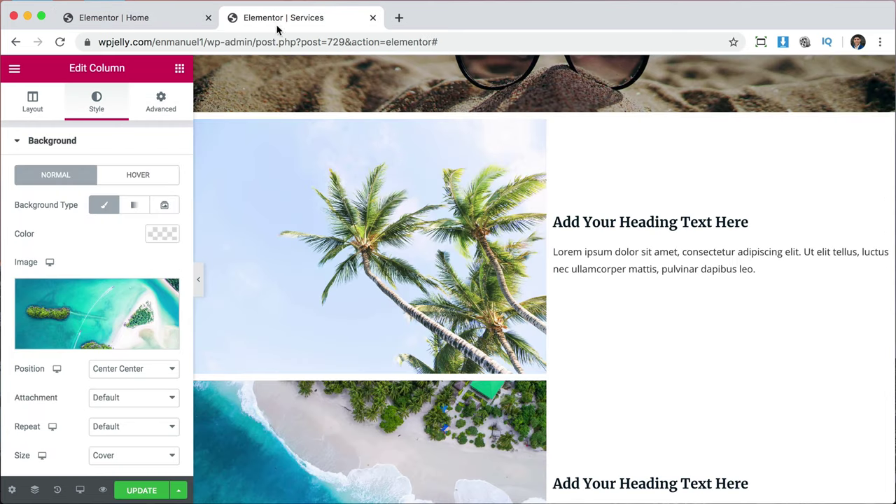
{"action": "scroll", "coordinate": [513, 326], "scroll_direction": "down", "scroll_amount": 1}
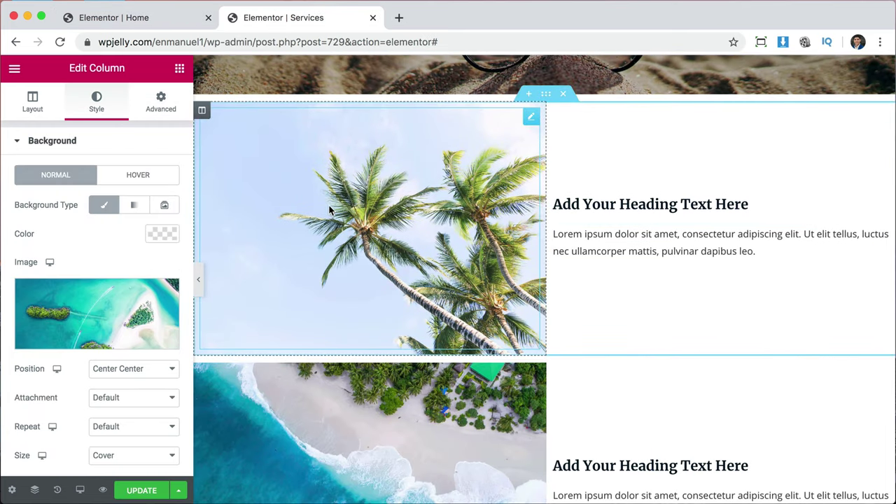
{"action": "left_click", "coordinate": [180, 70]}
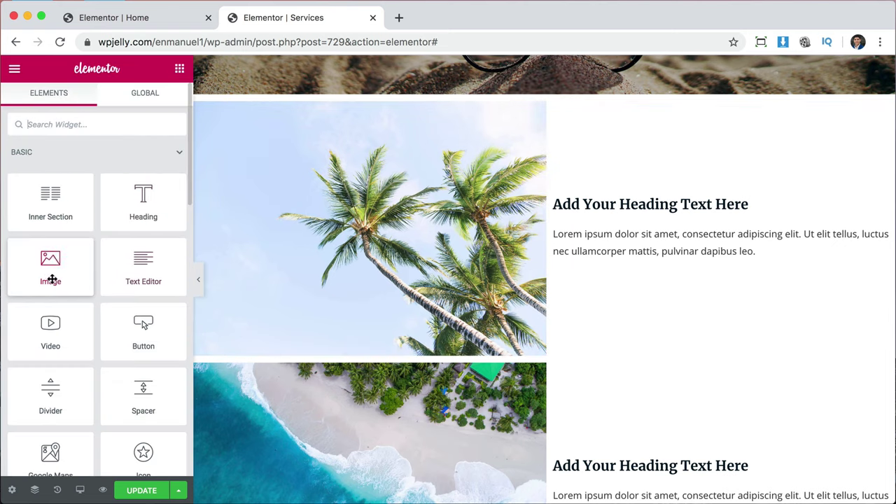
Insert an Image widget with the yellow sandcastle icon above the first row's heading.
{"action": "left_click_drag", "start_coordinate": [147, 245], "coordinate": [606, 197]}
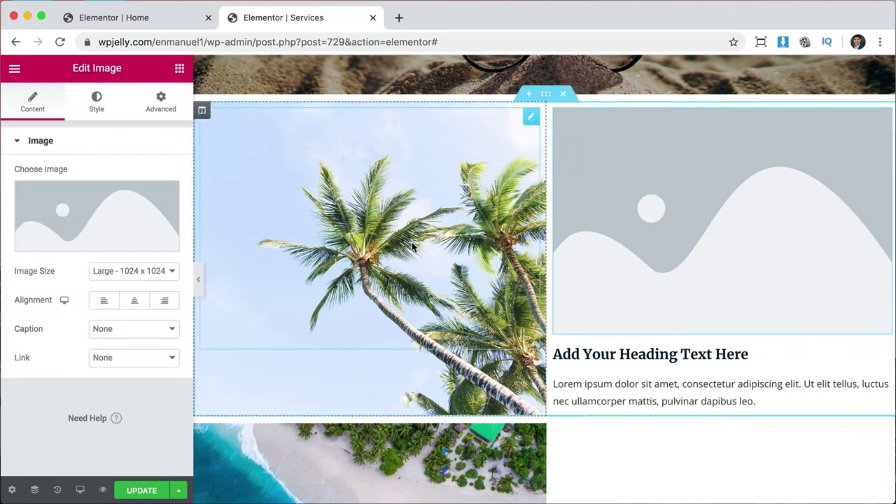
{"action": "left_click", "coordinate": [117, 219]}
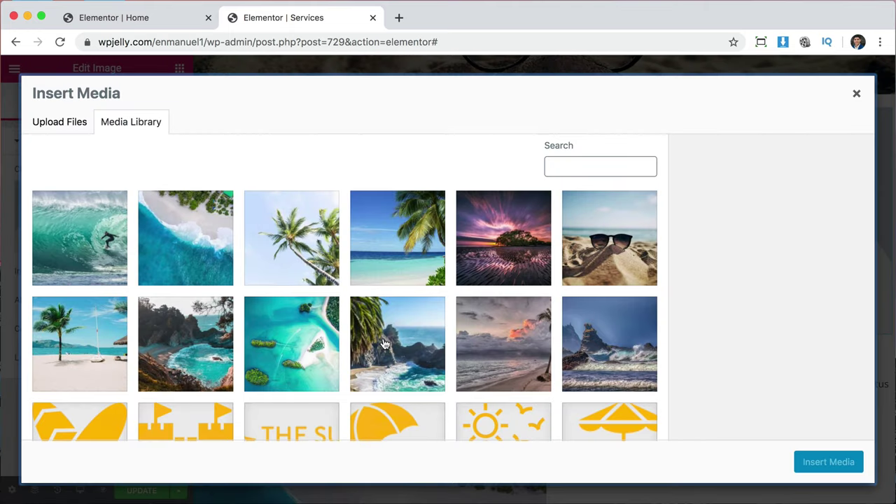
{"action": "scroll", "coordinate": [383, 343], "scroll_direction": "down", "scroll_amount": 3}
{"action": "left_click", "coordinate": [182, 335]}
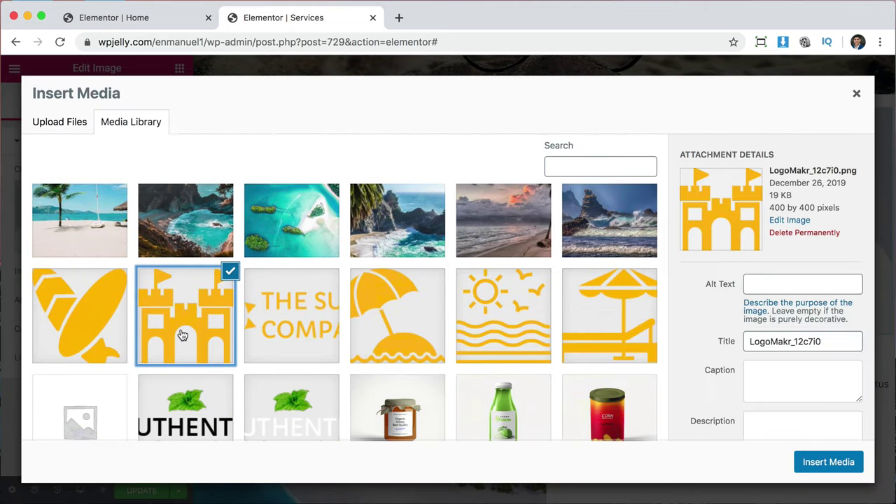
{"action": "left_click", "coordinate": [837, 465]}
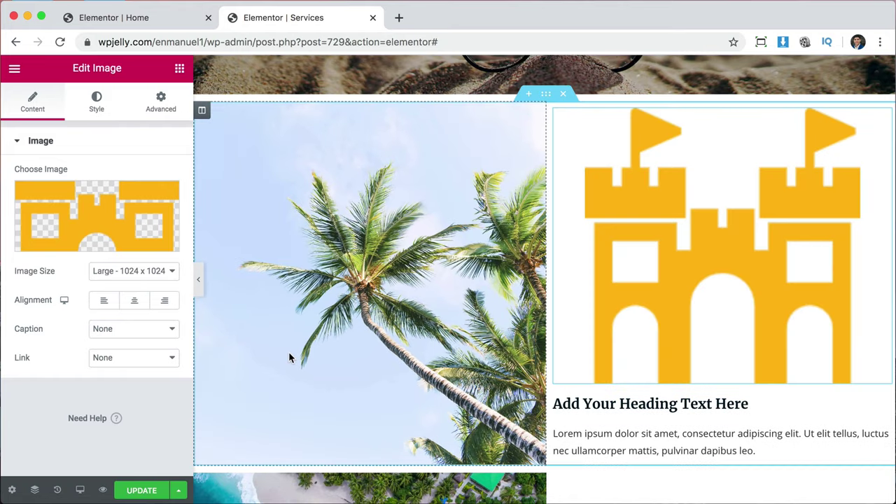
Left-align the sandcastle icon and set its width to 25%.
{"action": "left_click", "coordinate": [106, 302]}
{"action": "left_click", "coordinate": [97, 101]}
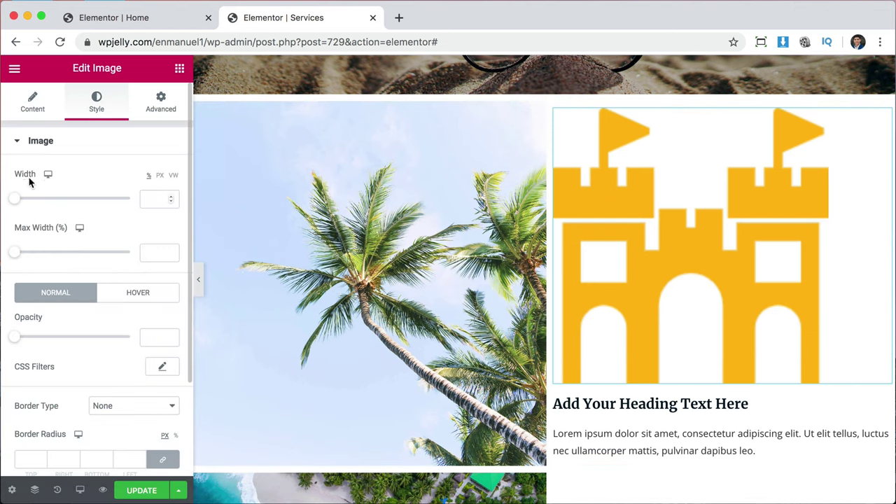
{"action": "left_click_drag", "start_coordinate": [15, 201], "coordinate": [42, 203]}
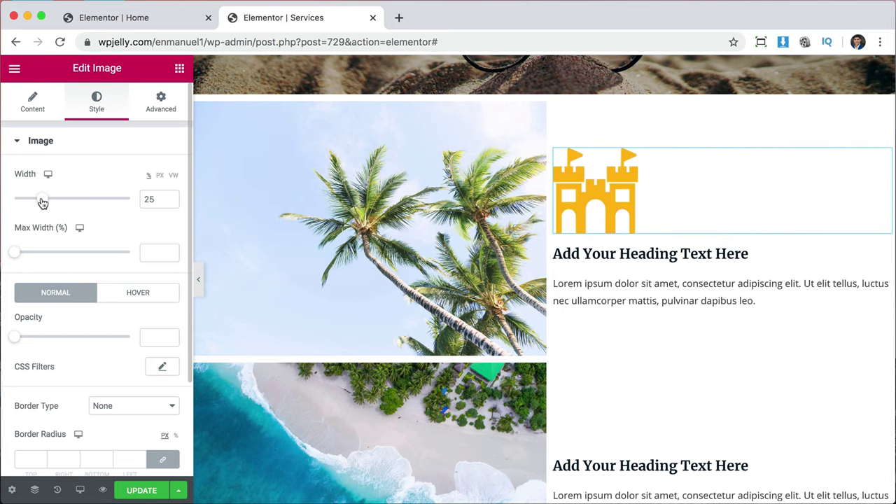
{"action": "scroll", "coordinate": [666, 208], "scroll_direction": "down", "scroll_amount": 3}
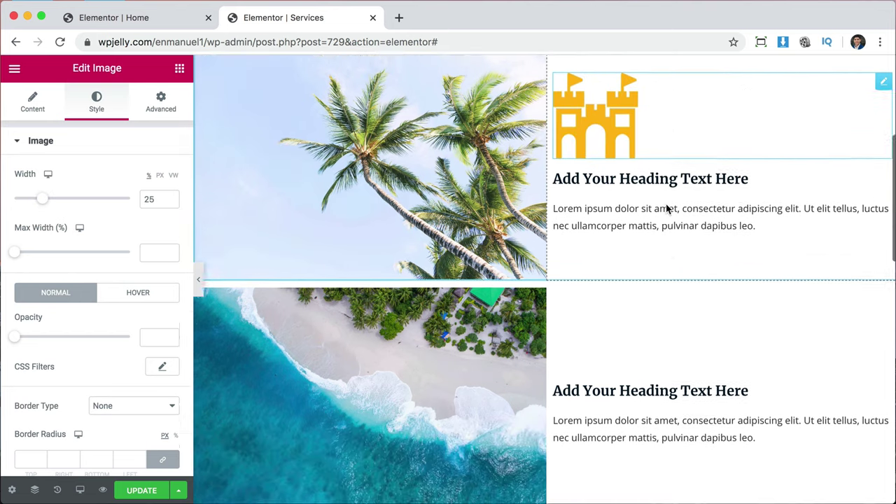
Insert an Image widget with the yellow beach-umbrella icon above the second row's heading.
{"action": "left_click", "coordinate": [180, 69]}
{"action": "left_click_drag", "start_coordinate": [48, 261], "coordinate": [622, 261]}
{"action": "left_click", "coordinate": [77, 204]}
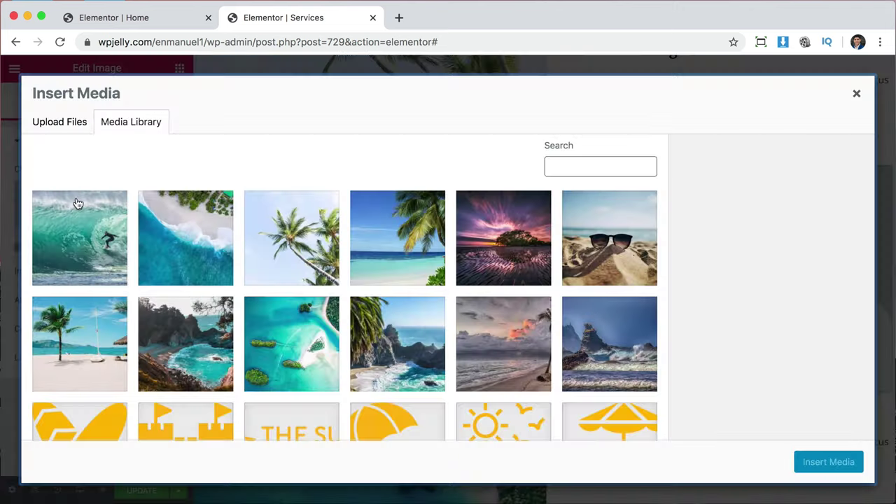
{"action": "scroll", "coordinate": [480, 341], "scroll_direction": "down", "scroll_amount": 3}
{"action": "left_click", "coordinate": [394, 354]}
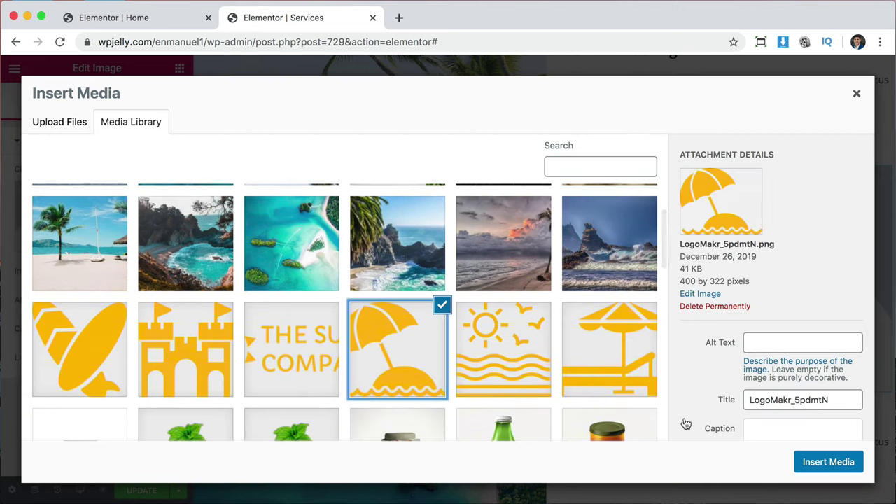
{"action": "left_click", "coordinate": [829, 462]}
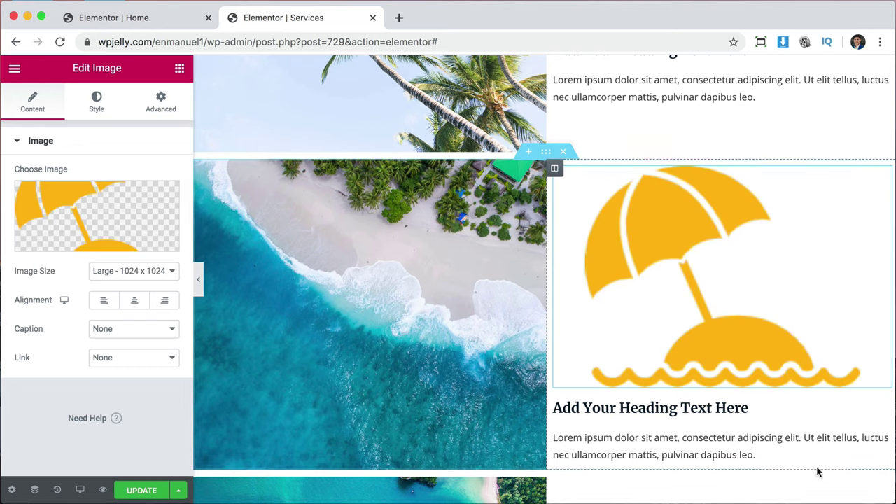
Left-align the umbrella icon and set its width to 34%.
{"action": "left_click", "coordinate": [114, 306]}
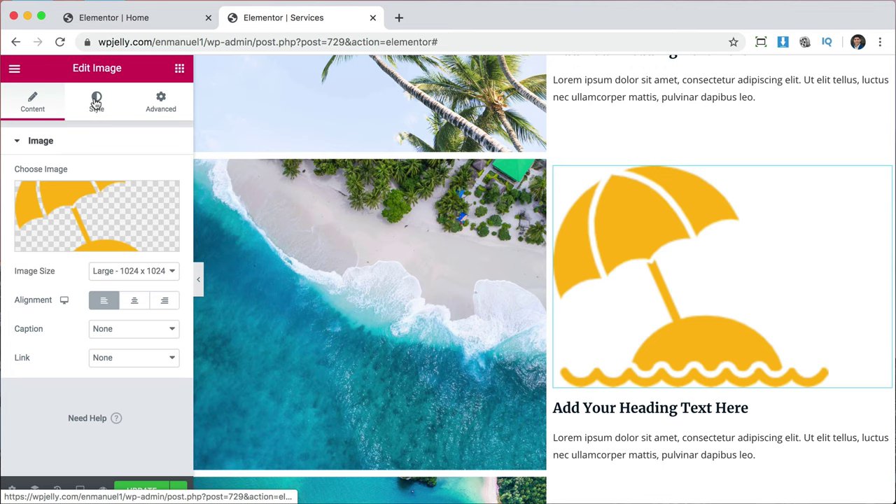
{"action": "left_click", "coordinate": [96, 103]}
{"action": "left_click_drag", "start_coordinate": [16, 200], "coordinate": [54, 203]}
{"action": "scroll", "coordinate": [666, 288], "scroll_direction": "up", "scroll_amount": 3}
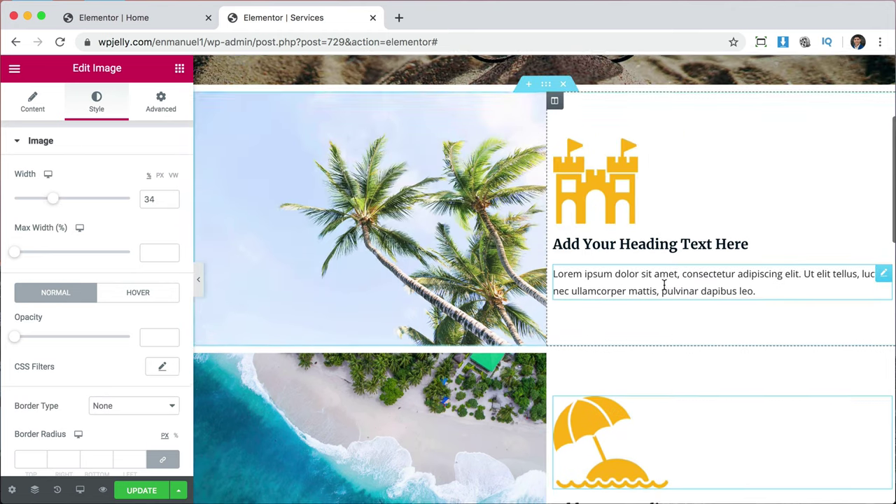
{"action": "scroll", "coordinate": [664, 285], "scroll_direction": "down", "scroll_amount": 5}
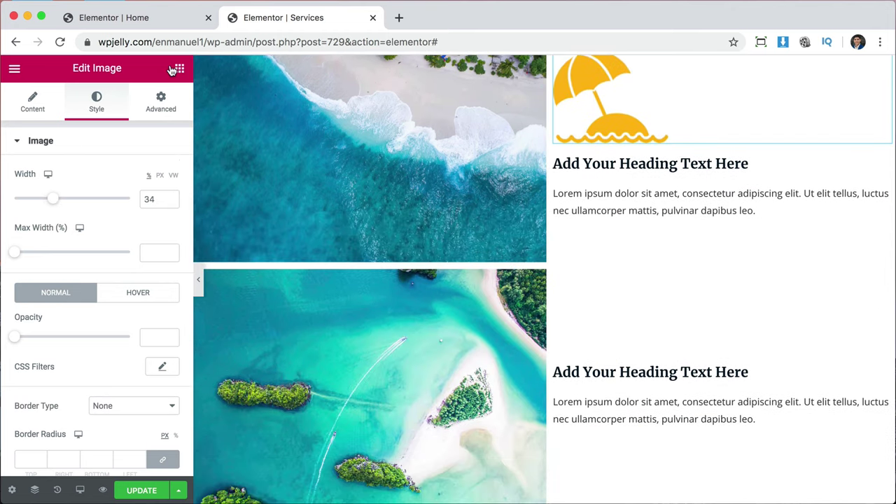
Insert an Image widget with the yellow sun-and-waves icon above the third row's heading.
{"action": "left_click", "coordinate": [179, 68]}
{"action": "left_click_drag", "start_coordinate": [49, 260], "coordinate": [650, 369]}
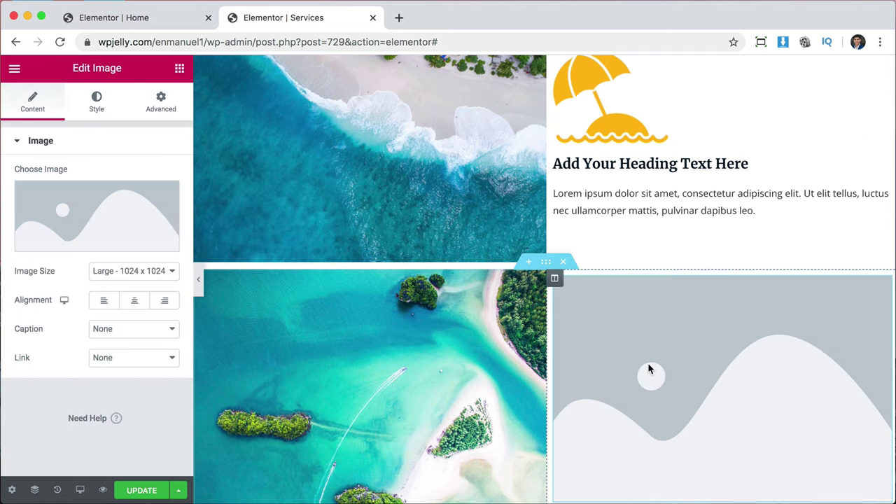
{"action": "left_click", "coordinate": [103, 203]}
{"action": "scroll", "coordinate": [437, 321], "scroll_direction": "down", "scroll_amount": 5}
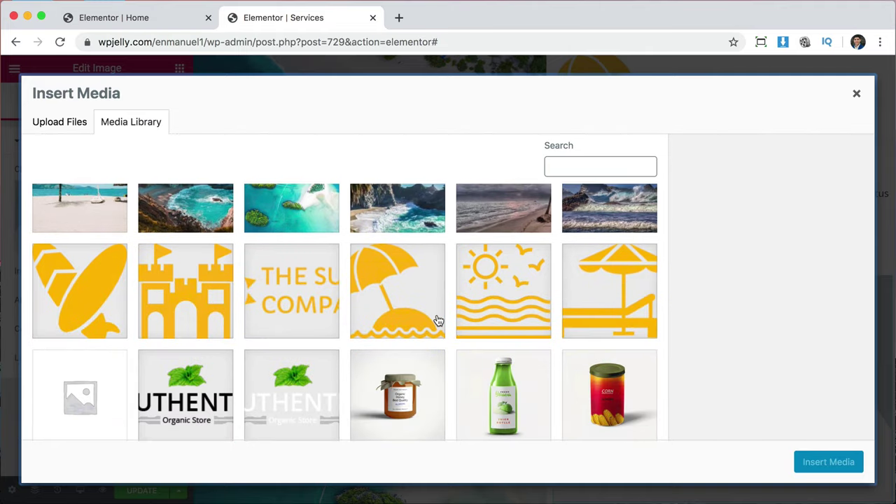
{"action": "left_click", "coordinate": [510, 320]}
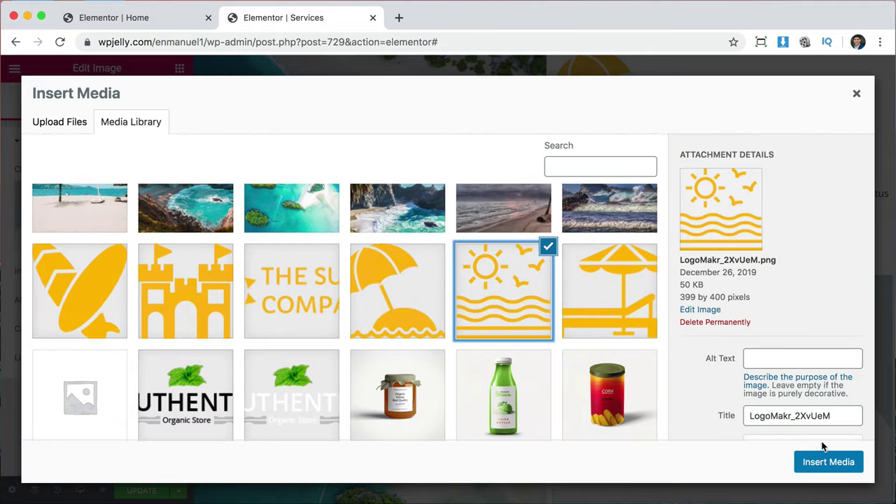
{"action": "left_click", "coordinate": [822, 462]}
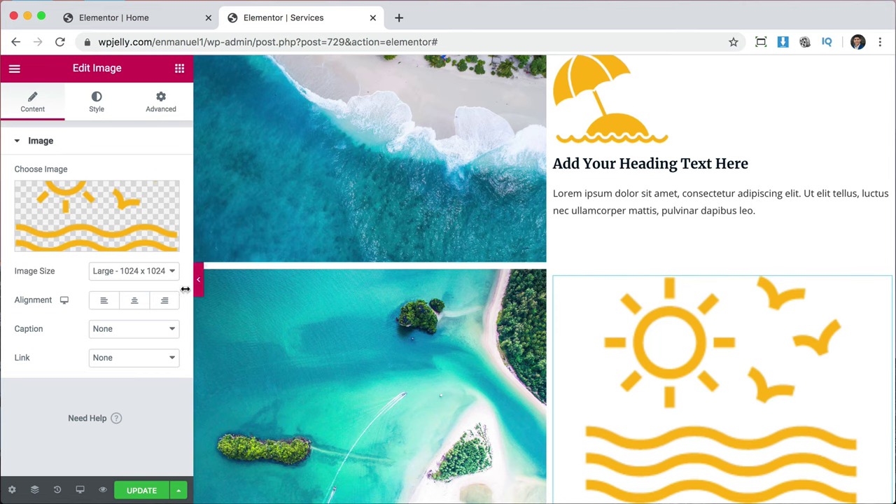
Left-align the sun-and-waves icon and set its width to 35%.
{"action": "left_click", "coordinate": [114, 305]}
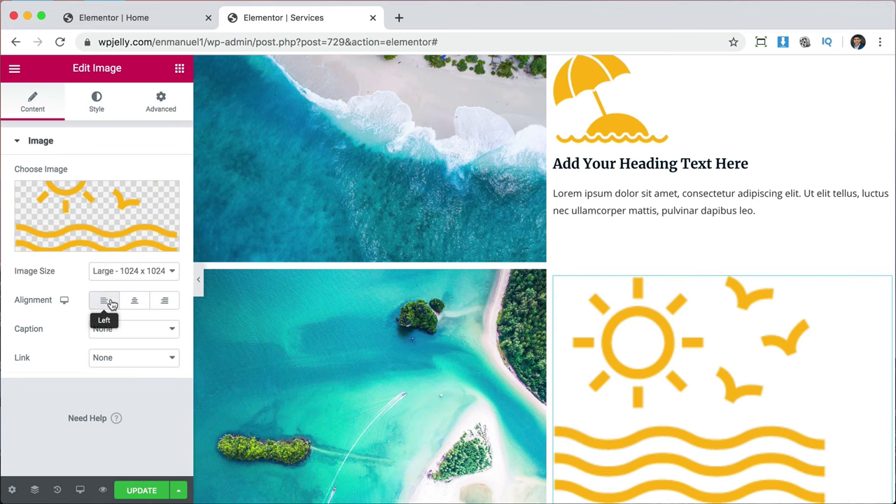
{"action": "left_click", "coordinate": [97, 107]}
{"action": "left_click_drag", "start_coordinate": [15, 203], "coordinate": [54, 205]}
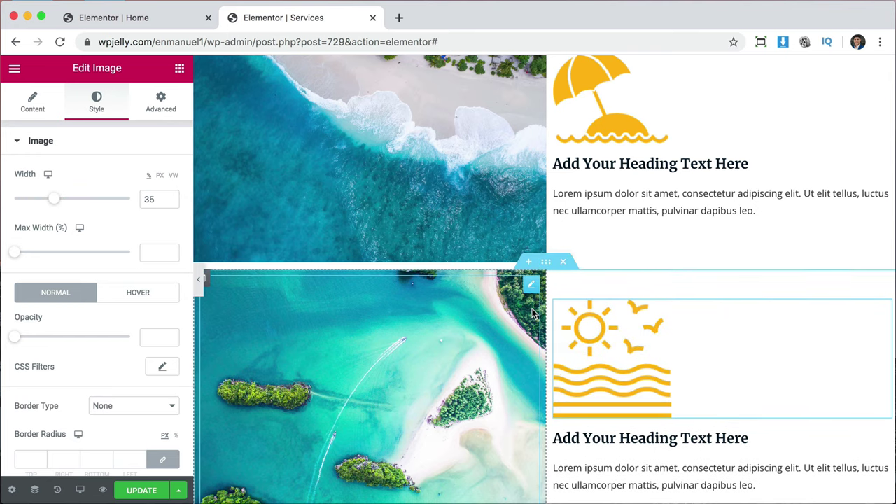
{"action": "scroll", "coordinate": [396, 278], "scroll_direction": "up", "scroll_amount": 5}
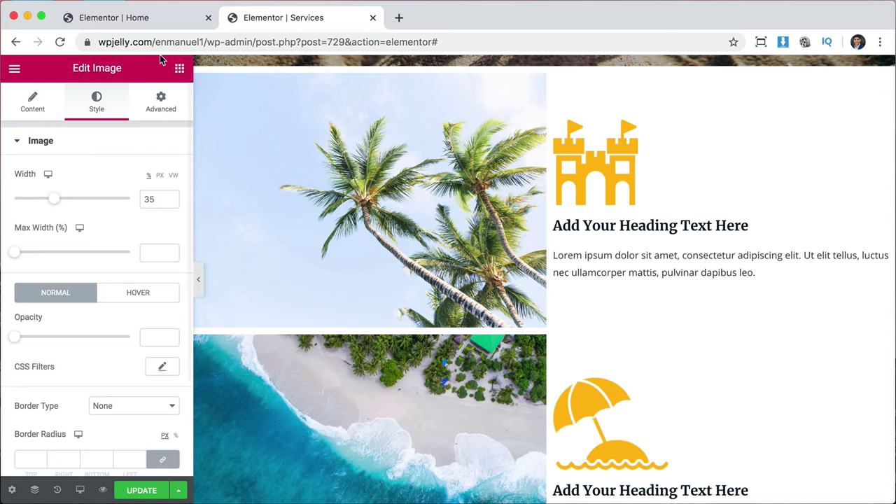
Copy the third service heading's title from the Home page editor.
{"action": "left_click", "coordinate": [171, 21]}
{"action": "left_click", "coordinate": [357, 384]}
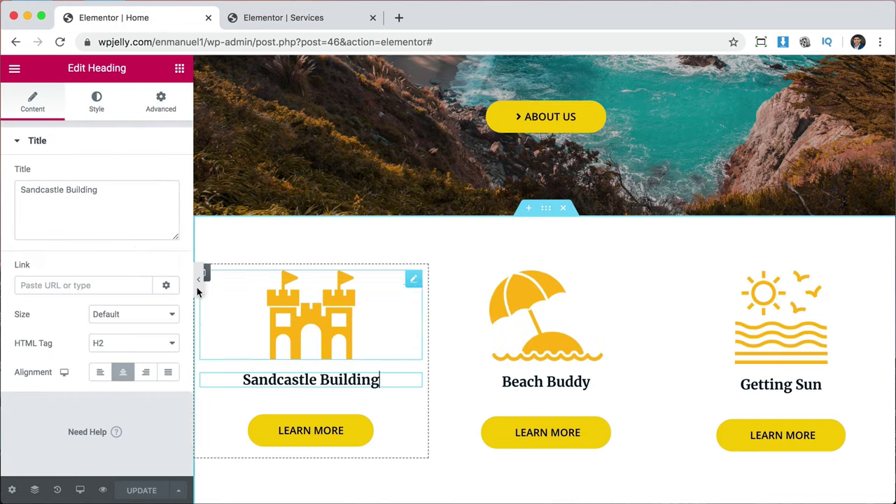
{"action": "left_click", "coordinate": [122, 222]}
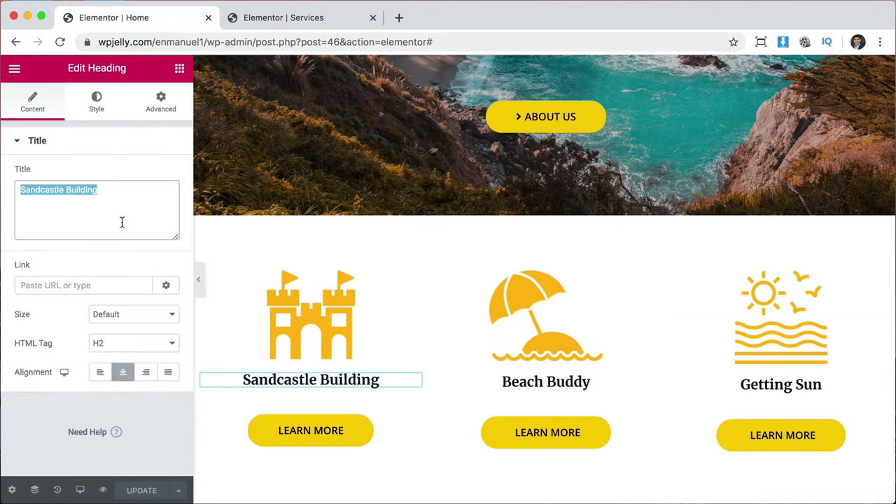
{"action": "left_click", "coordinate": [122, 222]}
{"action": "left_click", "coordinate": [336, 18]}
{"action": "key", "text": "ctrl+shift+Tab"}
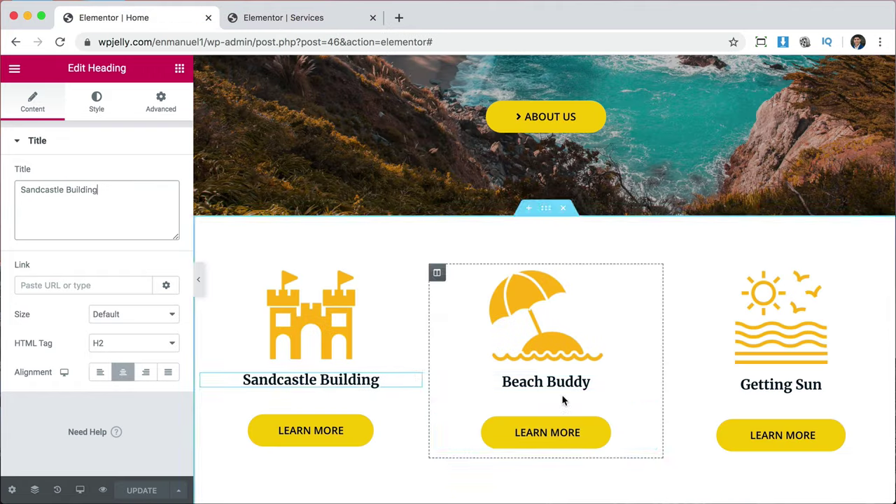
{"action": "left_click", "coordinate": [546, 382]}
{"action": "triple_click", "coordinate": [112, 190]}
{"action": "key", "text": "ctrl+Tab"}
Replace the Services page's placeholder heading with 'Getting Sun'.
{"action": "key", "text": "ctrl+shift+Tab"}
{"action": "key", "text": "ctrl+Tab"}
{"action": "scroll", "coordinate": [699, 280], "scroll_direction": "down", "scroll_amount": 4}
{"action": "left_click", "coordinate": [699, 340]}
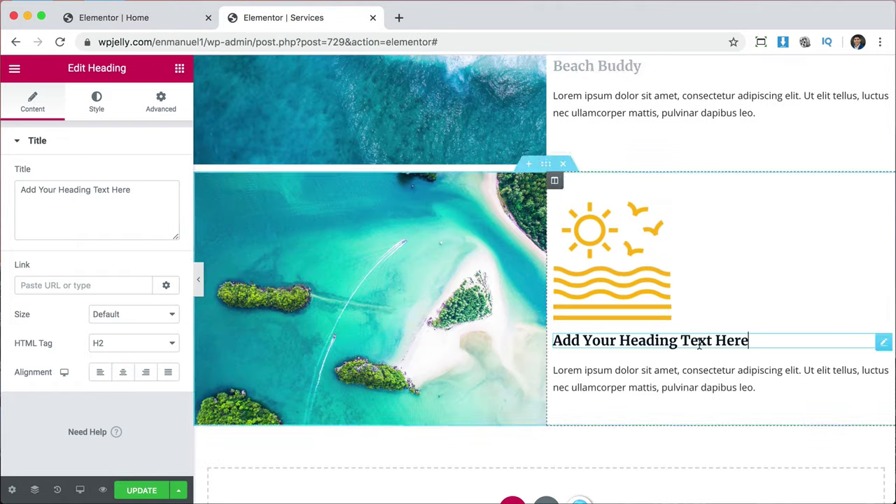
{"action": "key", "text": "ctrl+a"}
{"action": "type", "text": "Getting Sun"}
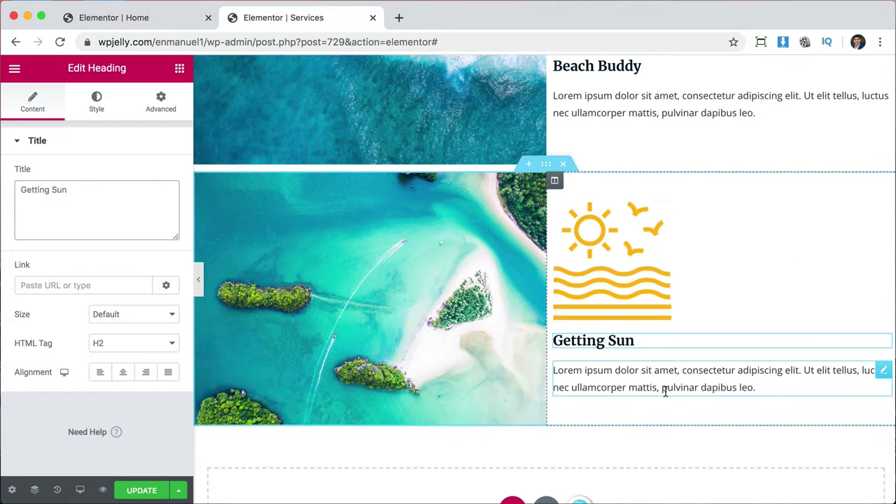
Select Beach Buddy's paragraph text and scroll through the three service rows.
{"action": "scroll", "coordinate": [666, 390], "scroll_direction": "up", "scroll_amount": 3}
{"action": "left_click", "coordinate": [632, 219]}
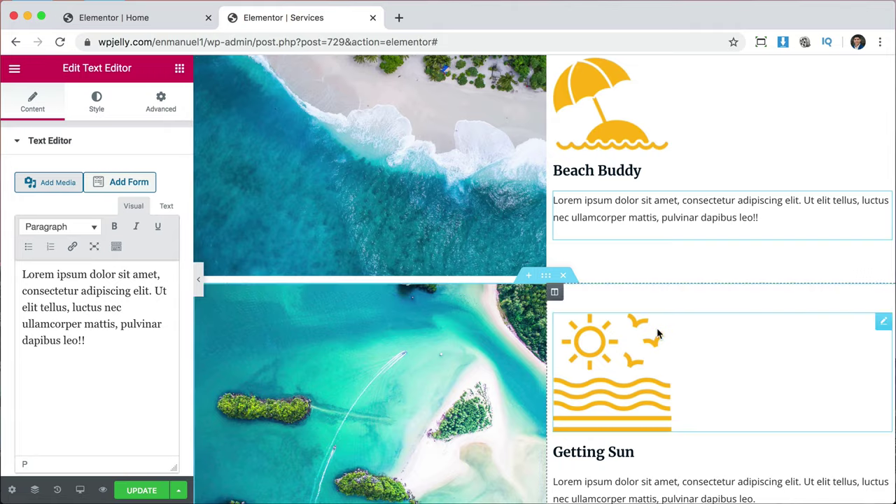
{"action": "scroll", "coordinate": [656, 334], "scroll_direction": "up", "scroll_amount": 5}
{"action": "scroll", "coordinate": [656, 333], "scroll_direction": "up", "scroll_amount": 3}
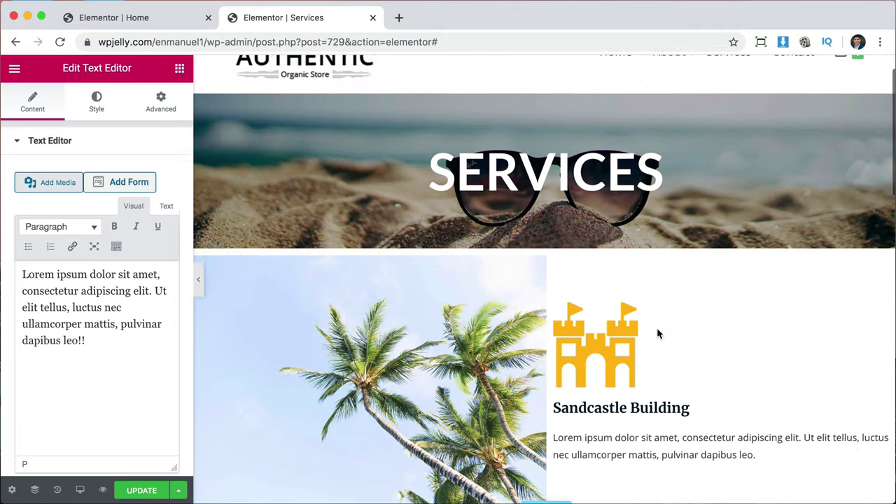
{"action": "scroll", "coordinate": [657, 334], "scroll_direction": "down", "scroll_amount": 8}
{"action": "scroll", "coordinate": [657, 333], "scroll_direction": "down", "scroll_amount": 2}
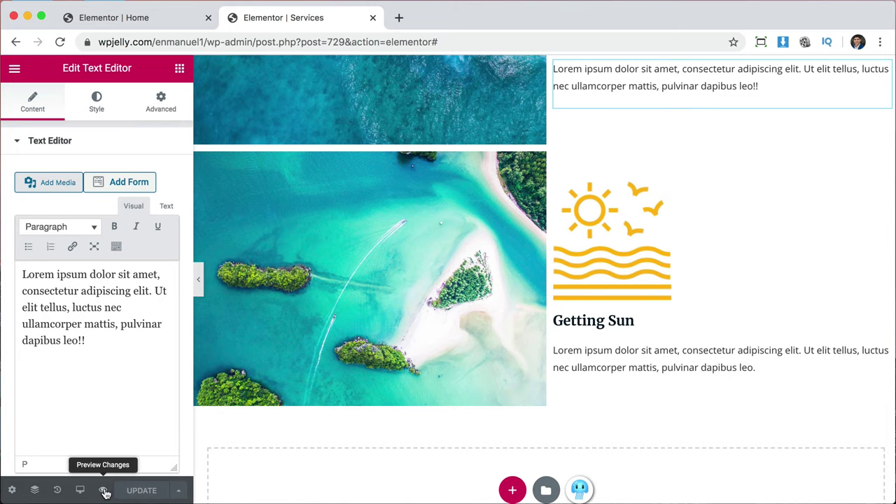
Preview the Services page, scroll through its three image-and-icon rows, and return to the editor.
{"action": "left_click", "coordinate": [104, 491]}
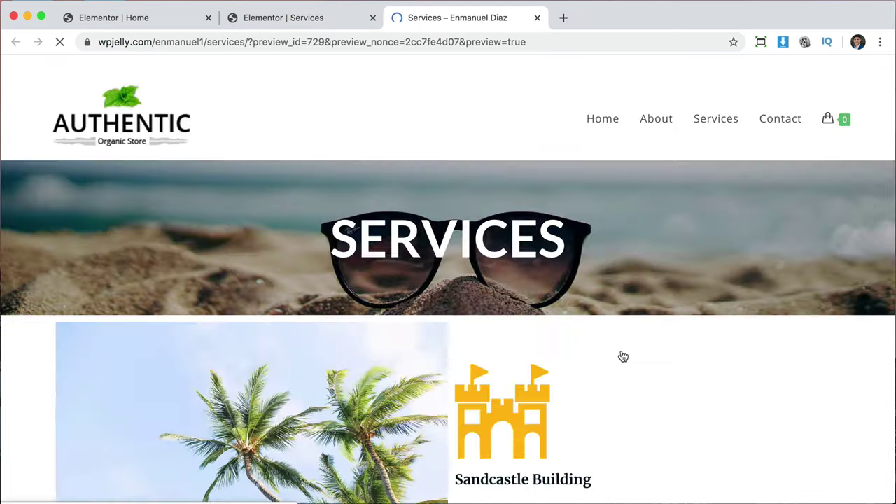
{"action": "scroll", "coordinate": [794, 407], "scroll_direction": "down", "scroll_amount": 5}
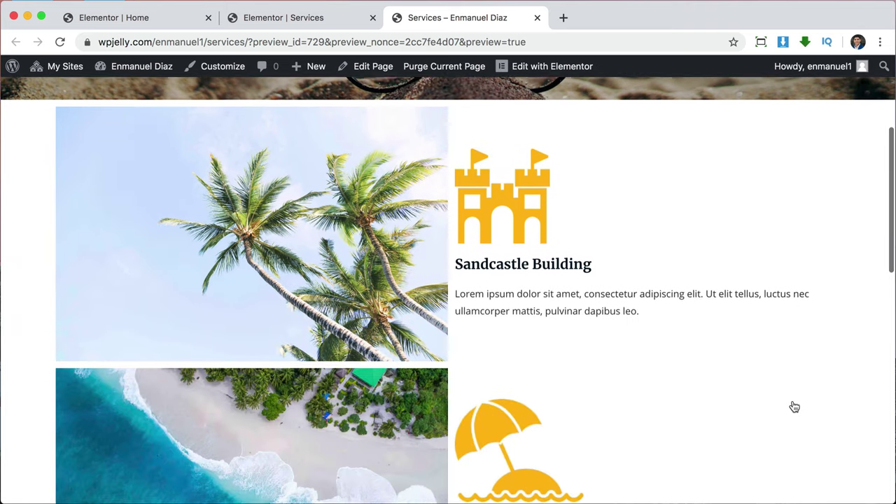
{"action": "scroll", "coordinate": [794, 407], "scroll_direction": "down", "scroll_amount": 5}
{"action": "scroll", "coordinate": [795, 406], "scroll_direction": "down", "scroll_amount": 4}
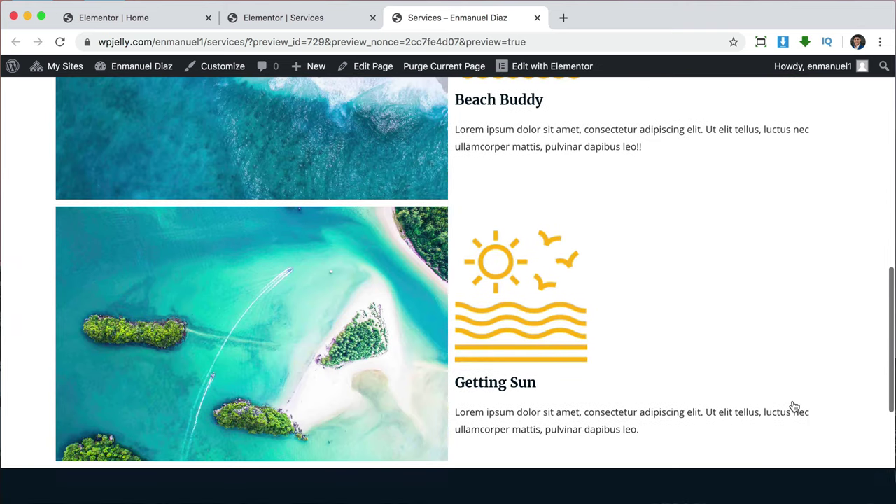
{"action": "scroll", "coordinate": [721, 376], "scroll_direction": "down", "scroll_amount": 2}
{"action": "scroll", "coordinate": [722, 377], "scroll_direction": "up", "scroll_amount": 15}
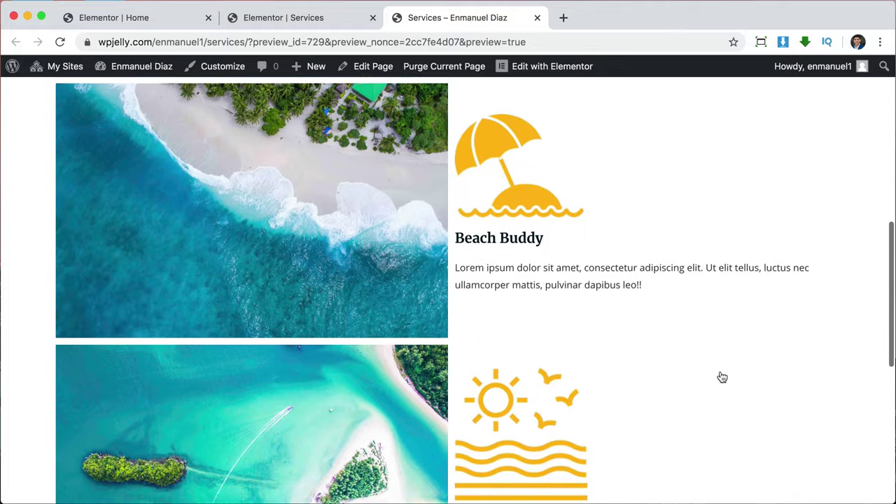
{"action": "scroll", "coordinate": [722, 378], "scroll_direction": "down", "scroll_amount": 4}
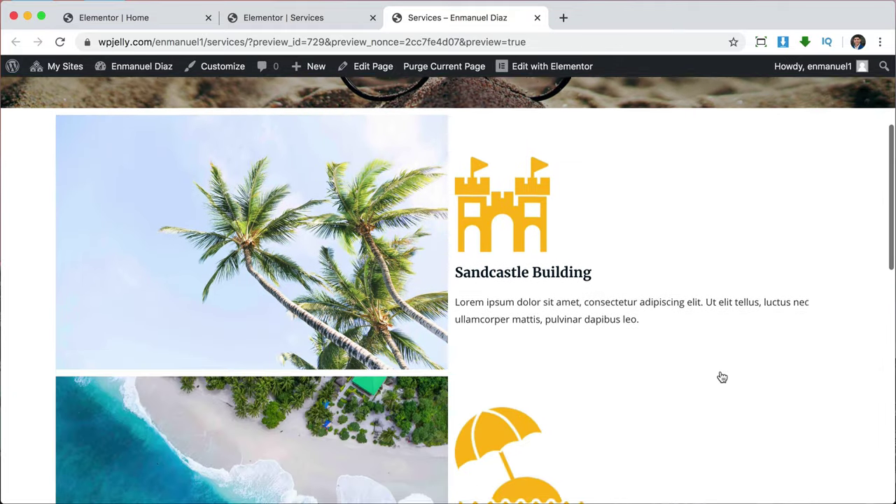
{"action": "scroll", "coordinate": [719, 376], "scroll_direction": "up", "scroll_amount": 2}
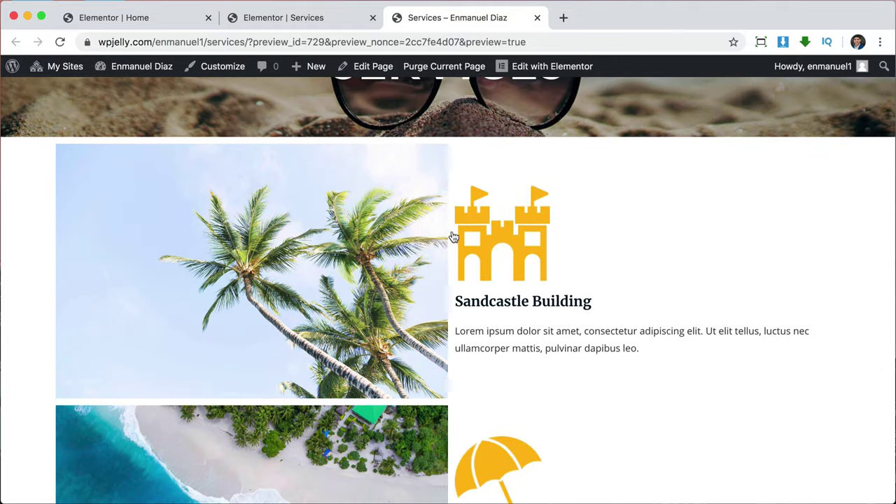
{"action": "scroll", "coordinate": [476, 365], "scroll_direction": "down", "scroll_amount": 2}
{"action": "scroll", "coordinate": [499, 429], "scroll_direction": "down", "scroll_amount": 3}
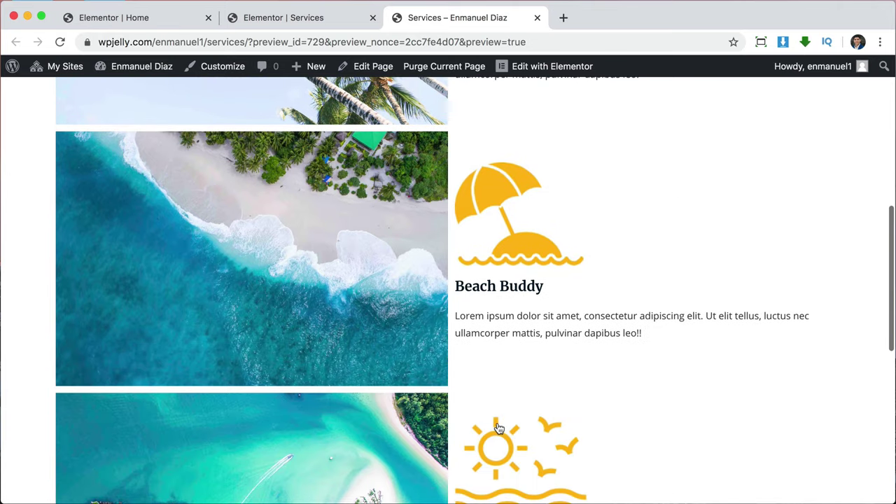
{"action": "scroll", "coordinate": [504, 297], "scroll_direction": "up", "scroll_amount": 3}
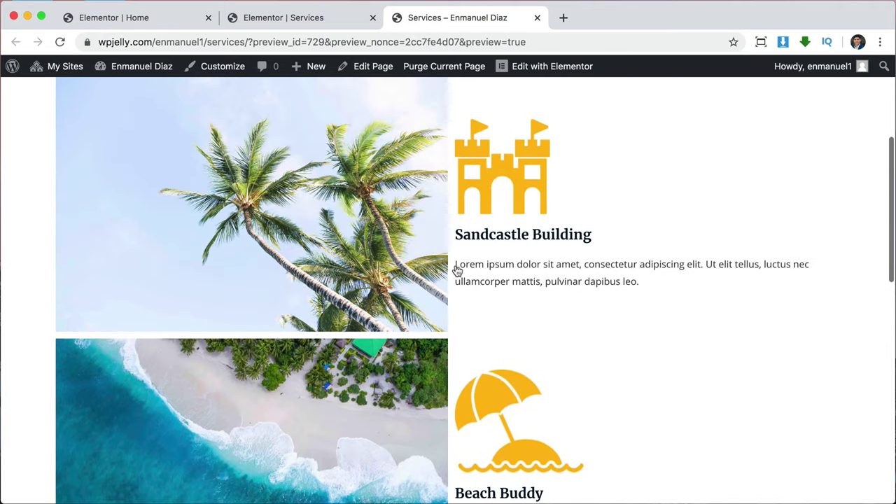
{"action": "left_click", "coordinate": [306, 17]}
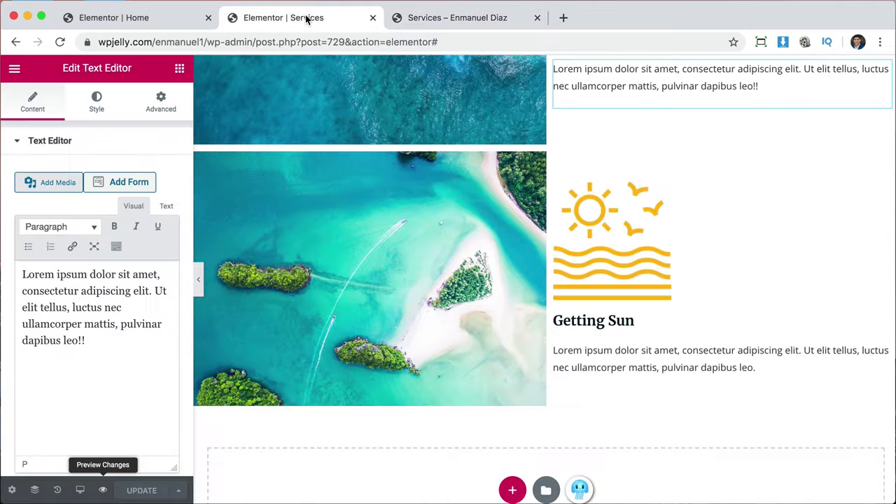
Reload the editor and give the Sandcastle Building column a left padding of 40 px.
{"action": "scroll", "coordinate": [599, 221], "scroll_direction": "up", "scroll_amount": 7}
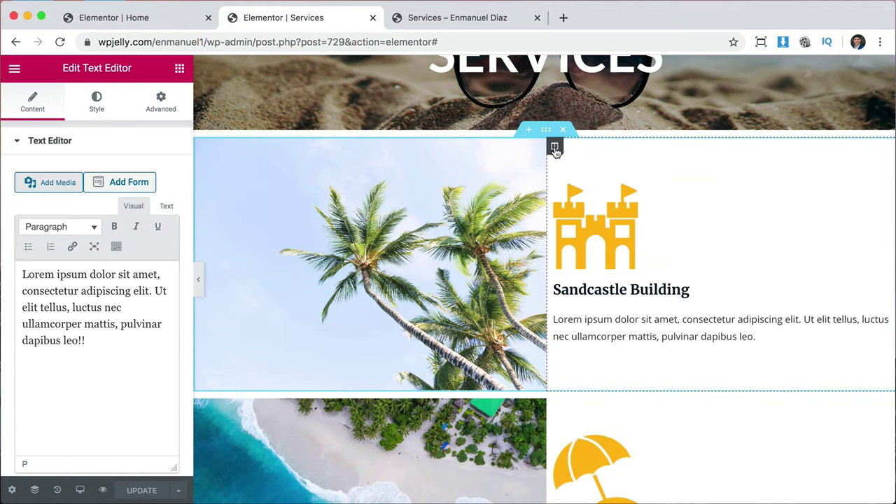
{"action": "left_click", "coordinate": [555, 150]}
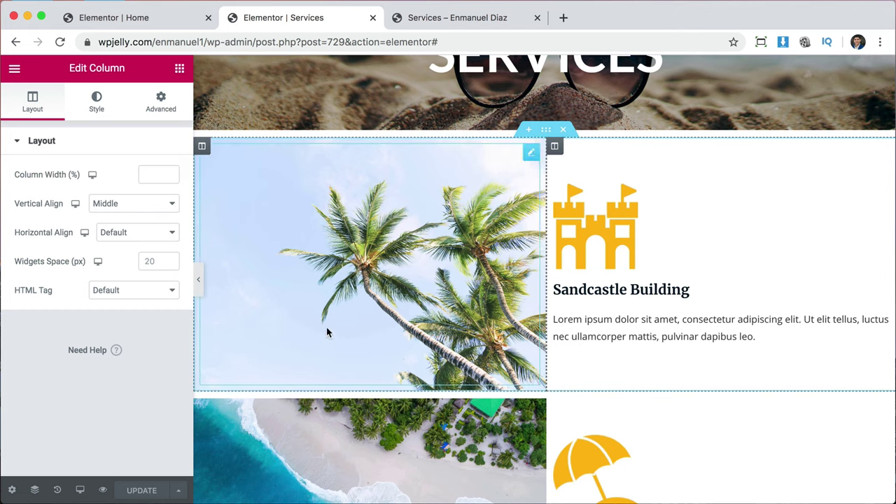
{"action": "key", "text": "super+r"}
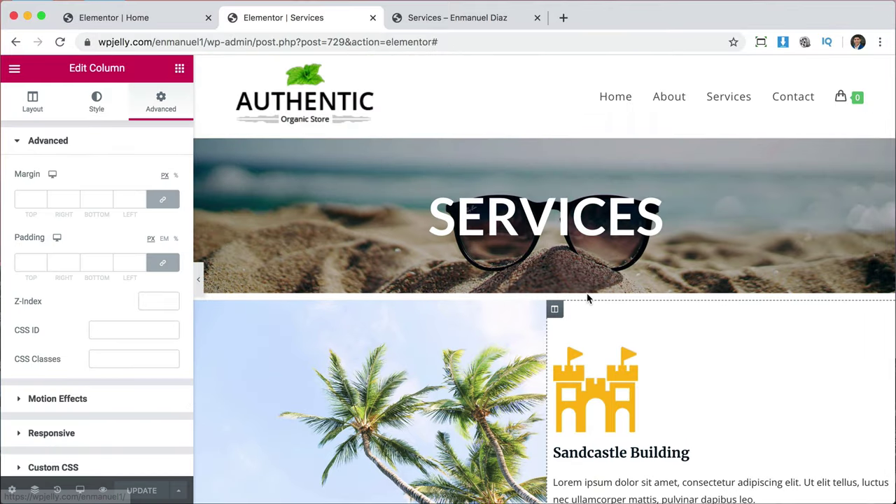
{"action": "scroll", "coordinate": [587, 299], "scroll_direction": "down", "scroll_amount": 3}
{"action": "scroll", "coordinate": [587, 299], "scroll_direction": "down", "scroll_amount": 2}
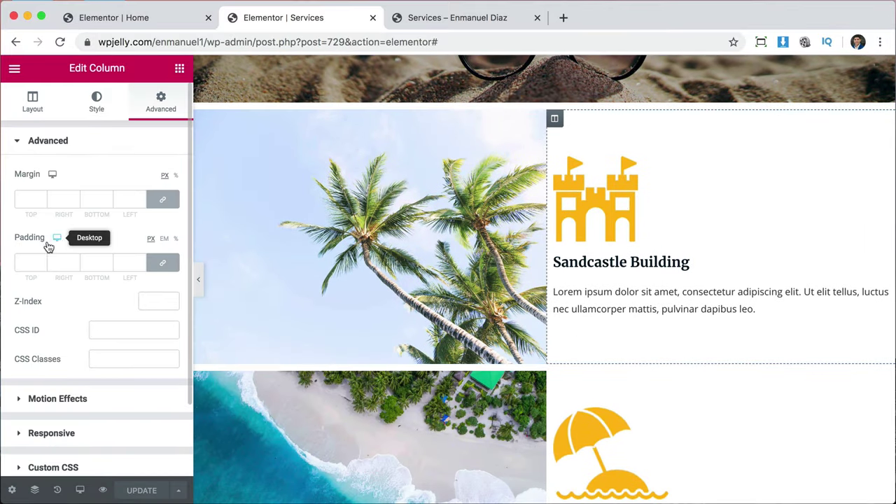
{"action": "left_click", "coordinate": [165, 265]}
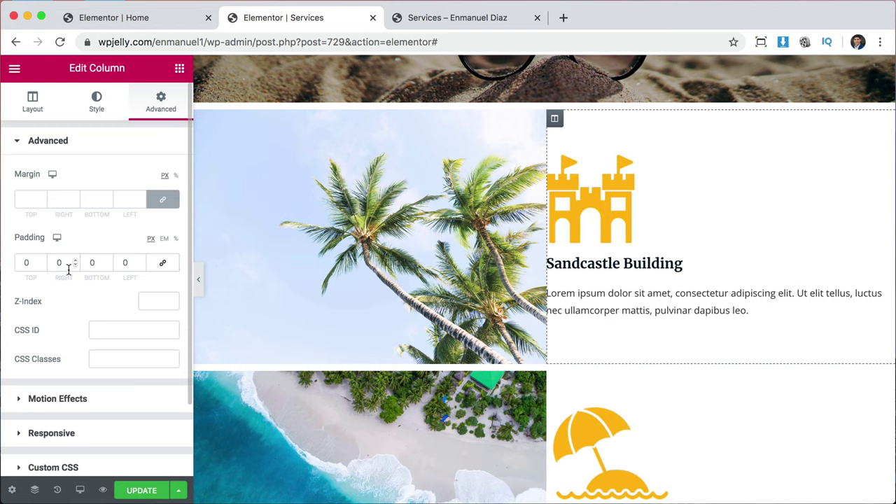
{"action": "left_click", "coordinate": [122, 264]}
{"action": "type", "text": "2"}
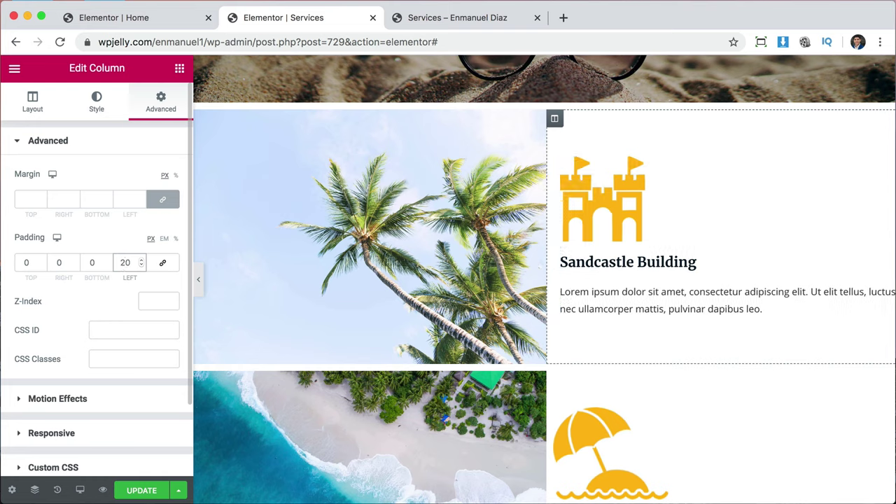
{"action": "key", "text": "BackSpace"}
{"action": "type", "text": "4"}
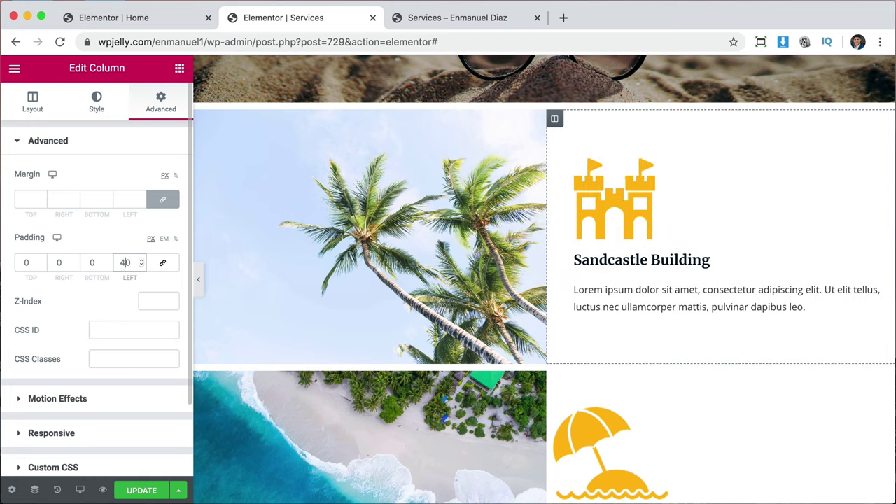
{"action": "scroll", "coordinate": [640, 205], "scroll_direction": "down", "scroll_amount": 4}
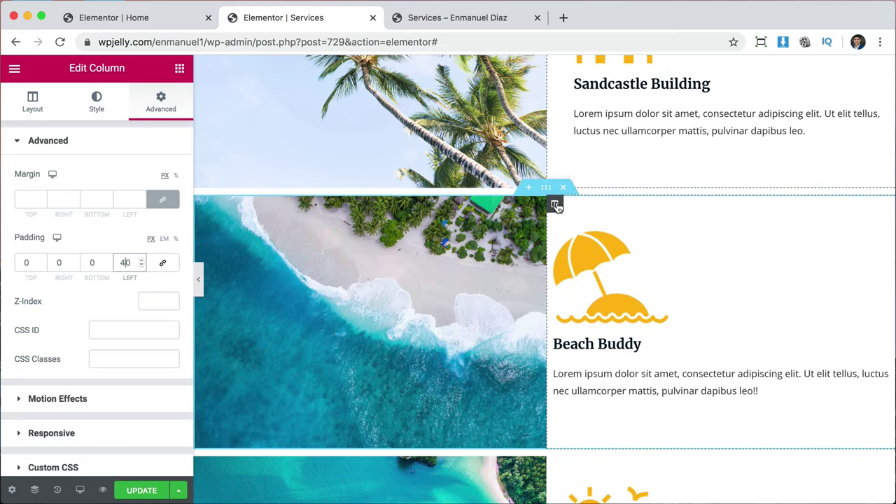
Give the Beach Buddy column 40 px left padding.
{"action": "left_click", "coordinate": [555, 205]}
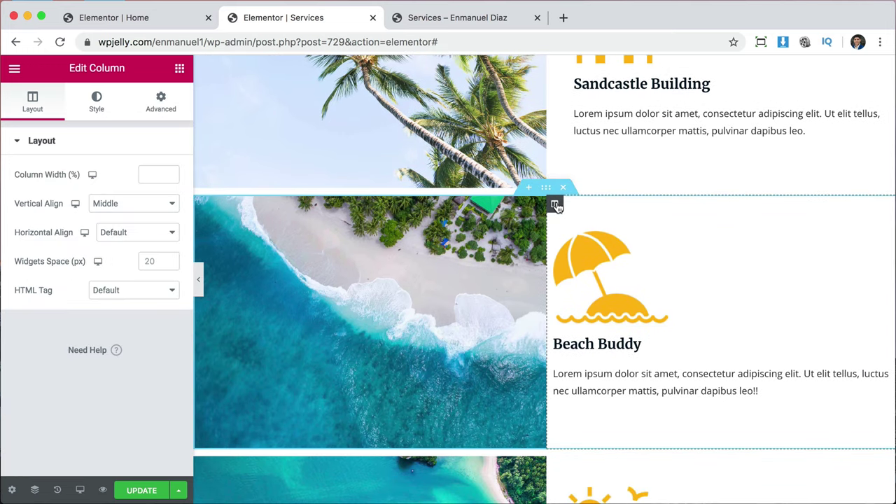
{"action": "left_click", "coordinate": [161, 107]}
{"action": "left_click", "coordinate": [163, 264]}
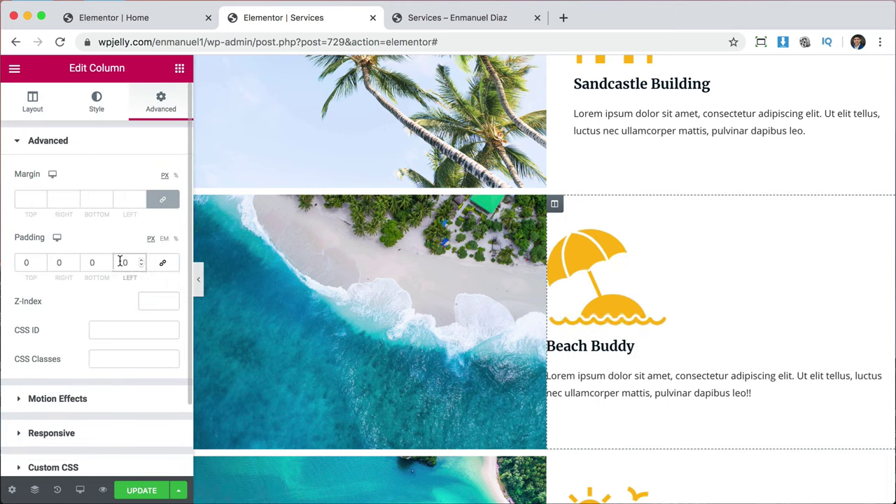
{"action": "double_click", "coordinate": [120, 262]}
{"action": "type", "text": "40"}
{"action": "scroll", "coordinate": [783, 399], "scroll_direction": "down", "scroll_amount": 5}
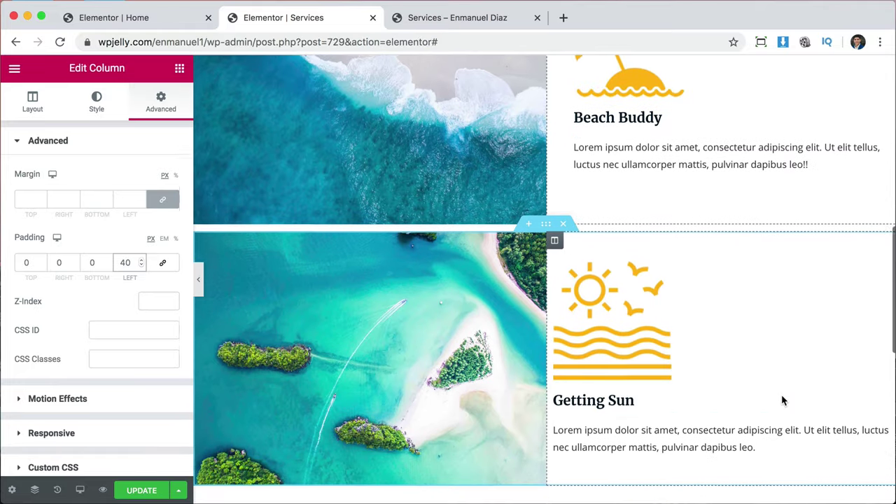
Give the Getting Sun column 40 px left padding and save the page.
{"action": "left_click", "coordinate": [559, 243]}
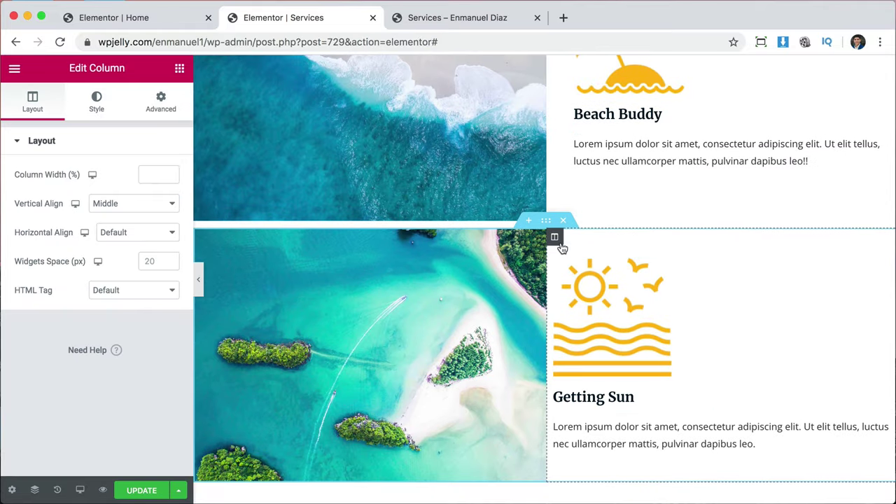
{"action": "left_click", "coordinate": [160, 102]}
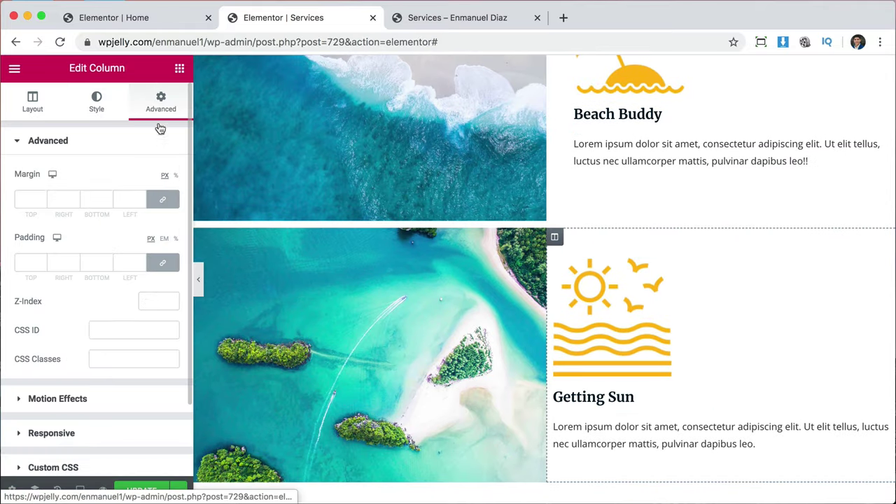
{"action": "left_click", "coordinate": [162, 264]}
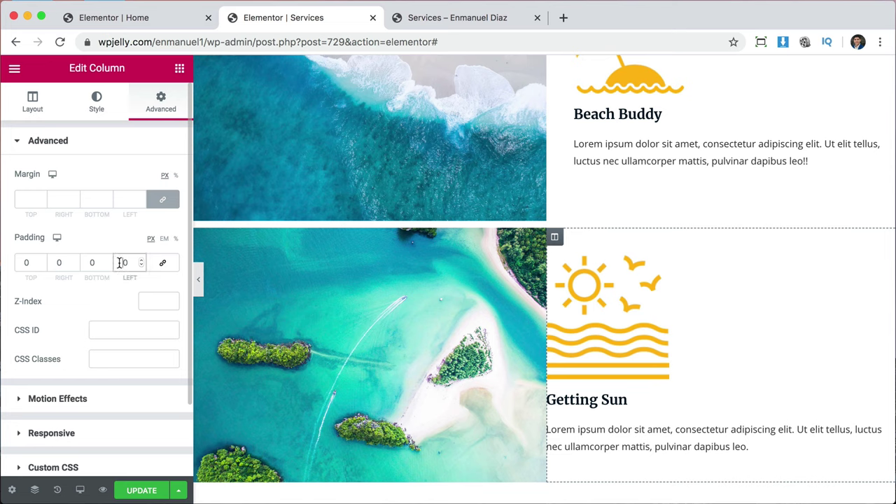
{"action": "type", "text": "4"}
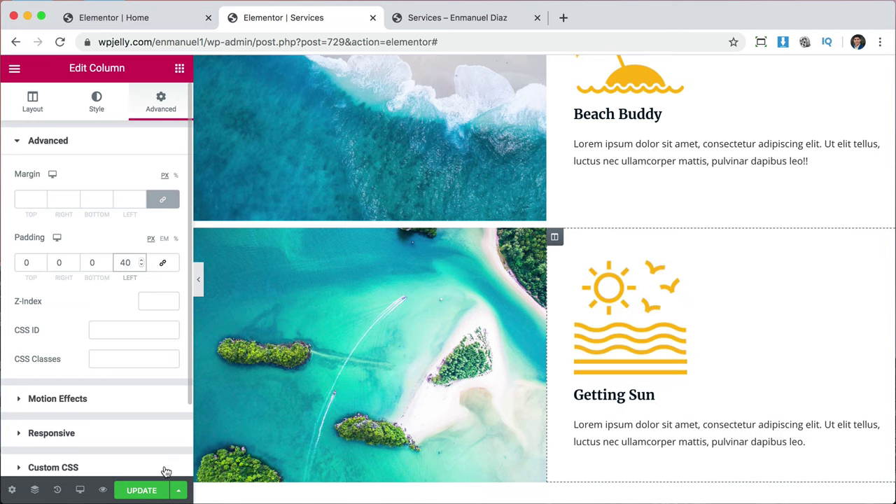
{"action": "left_click", "coordinate": [140, 492]}
{"action": "left_click", "coordinate": [474, 17]}
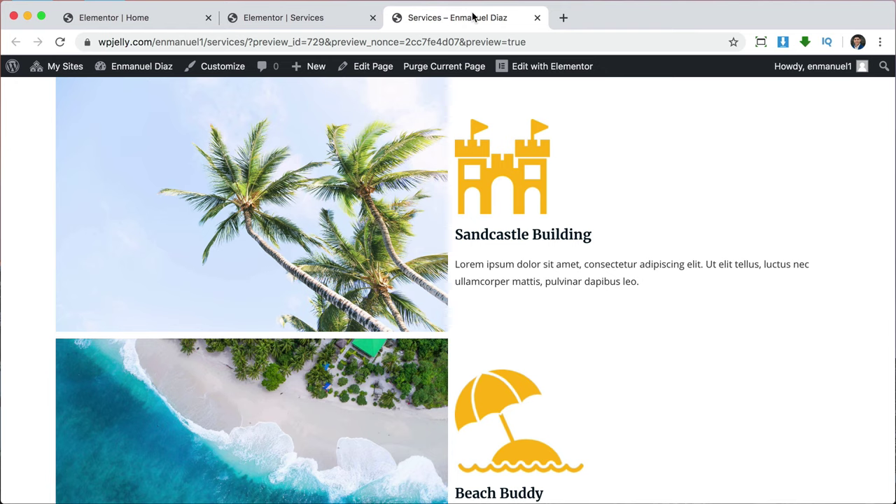
Reload the Services preview, review the indented icon rows, and return to the editor.
{"action": "left_click", "coordinate": [60, 42]}
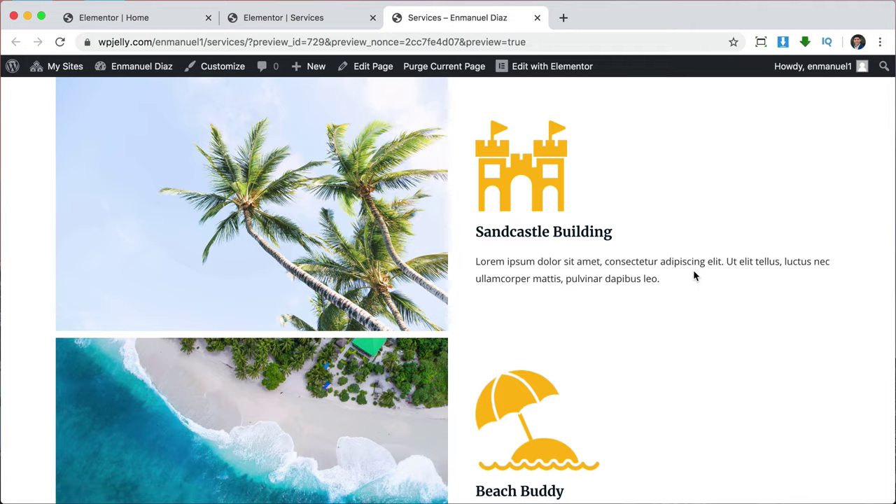
{"action": "scroll", "coordinate": [695, 275], "scroll_direction": "down", "scroll_amount": 5}
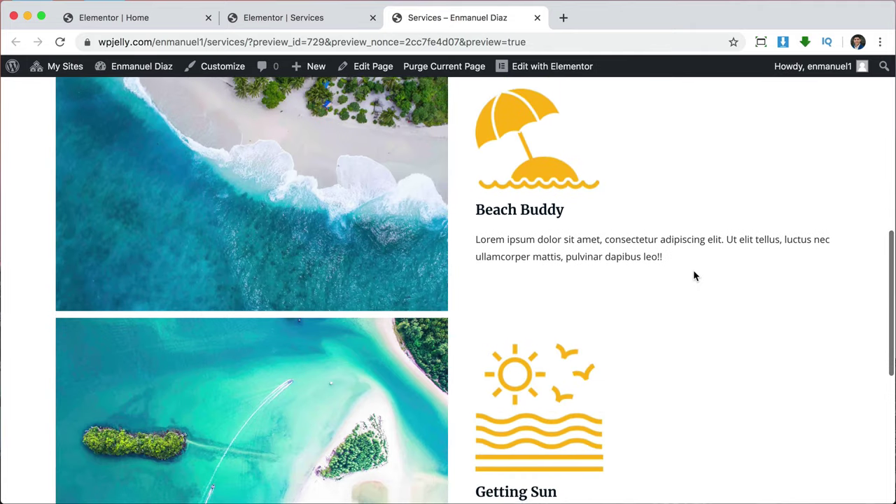
{"action": "scroll", "coordinate": [694, 275], "scroll_direction": "up", "scroll_amount": 5}
{"action": "scroll", "coordinate": [694, 276], "scroll_direction": "up", "scroll_amount": 3}
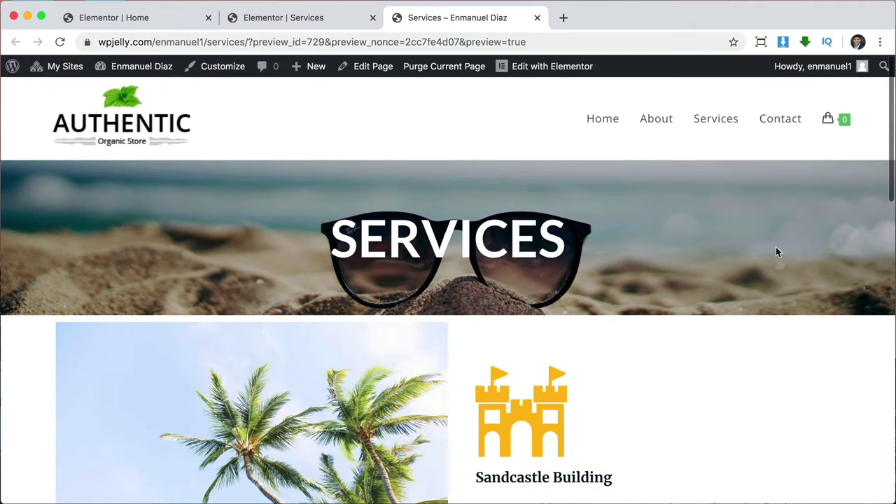
{"action": "scroll", "coordinate": [319, 378], "scroll_direction": "down", "scroll_amount": 2}
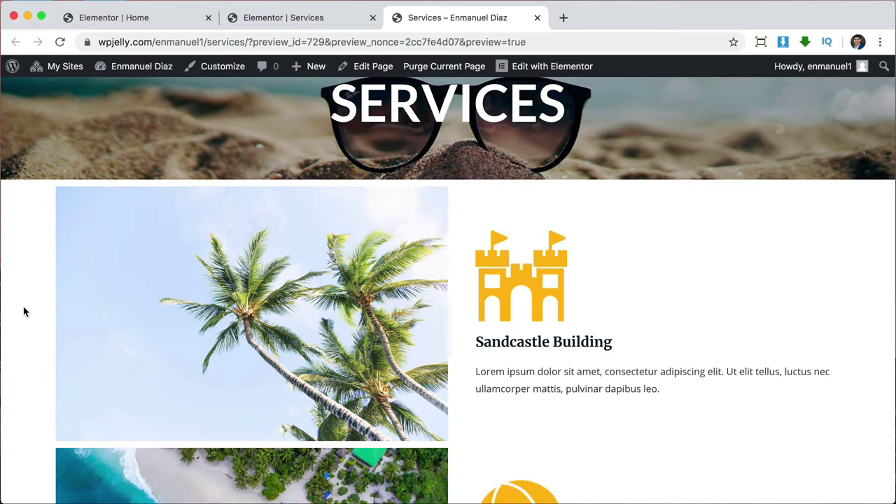
{"action": "scroll", "coordinate": [672, 385], "scroll_direction": "down", "scroll_amount": 4}
{"action": "scroll", "coordinate": [672, 385], "scroll_direction": "up", "scroll_amount": 2}
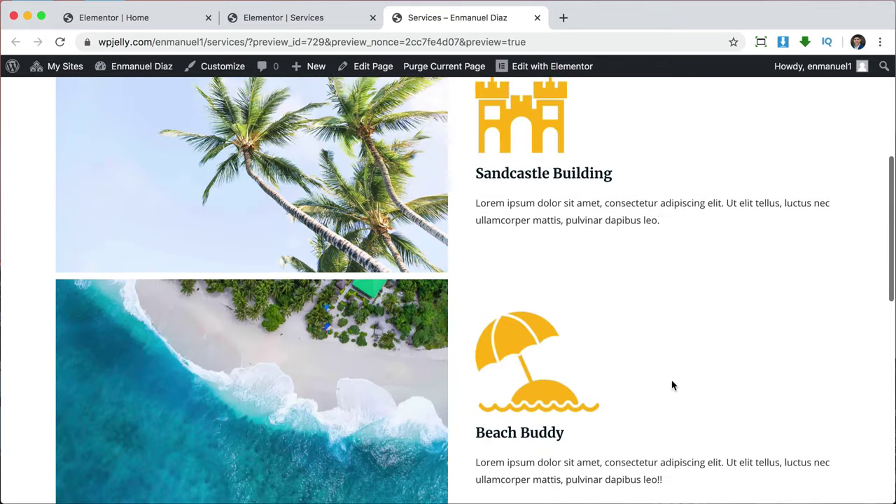
{"action": "left_click", "coordinate": [324, 20]}
Set the Sandcastle Building section's content width to Full Width.
{"action": "scroll", "coordinate": [591, 304], "scroll_direction": "up", "scroll_amount": 4}
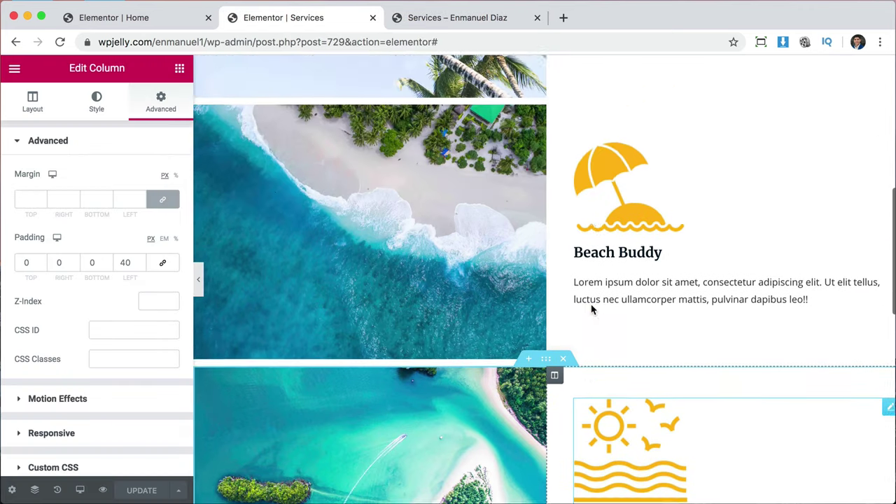
{"action": "scroll", "coordinate": [587, 329], "scroll_direction": "up", "scroll_amount": 3}
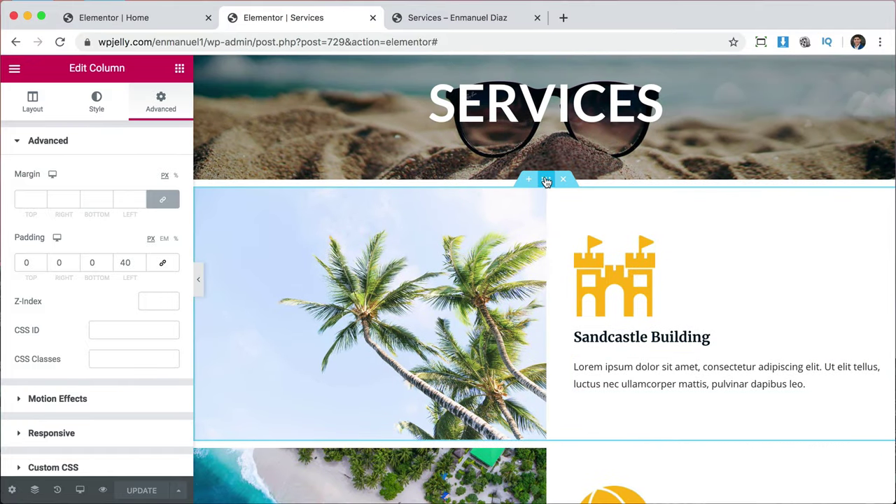
{"action": "left_click", "coordinate": [546, 182]}
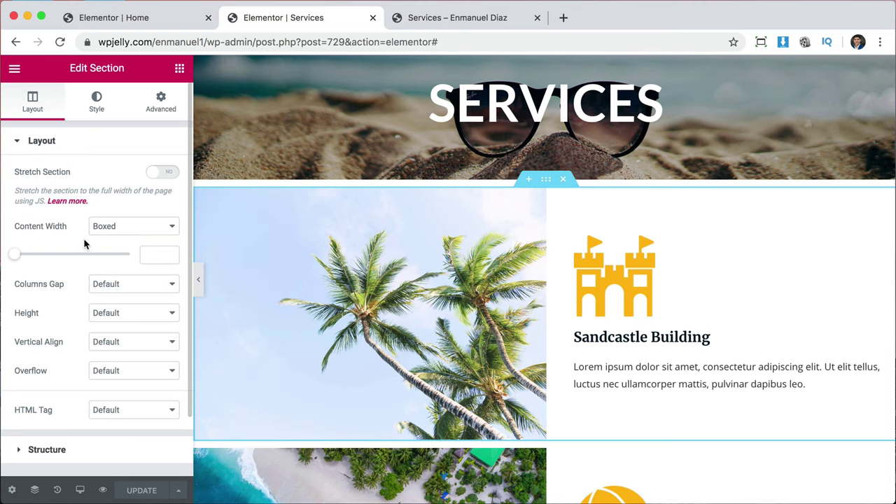
{"action": "left_click", "coordinate": [103, 230]}
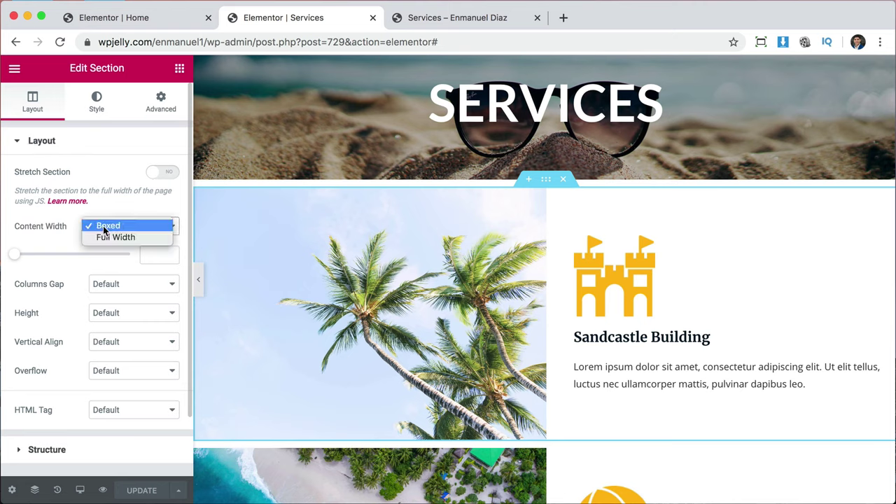
{"action": "left_click", "coordinate": [105, 237]}
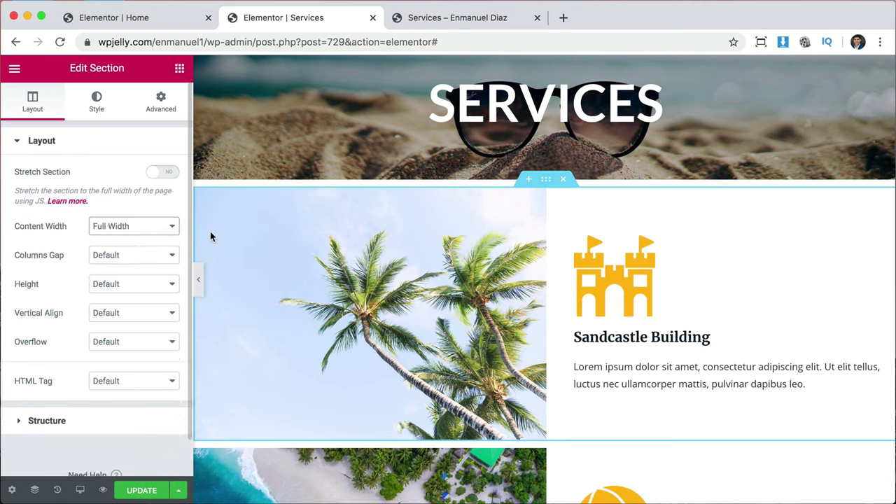
{"action": "scroll", "coordinate": [578, 308], "scroll_direction": "down", "scroll_amount": 3}
{"action": "scroll", "coordinate": [578, 308], "scroll_direction": "down", "scroll_amount": 3}
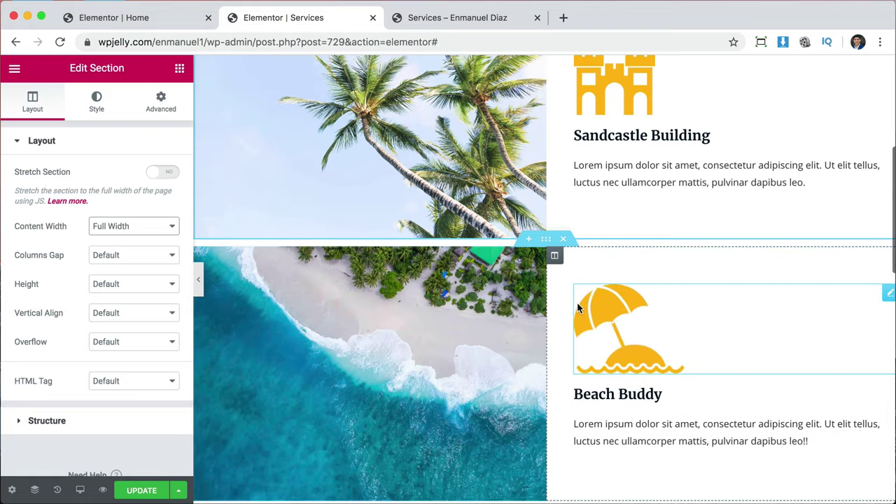
Set the Beach Buddy and Getting Sun sections to Full Width and save the page.
{"action": "left_click", "coordinate": [547, 241]}
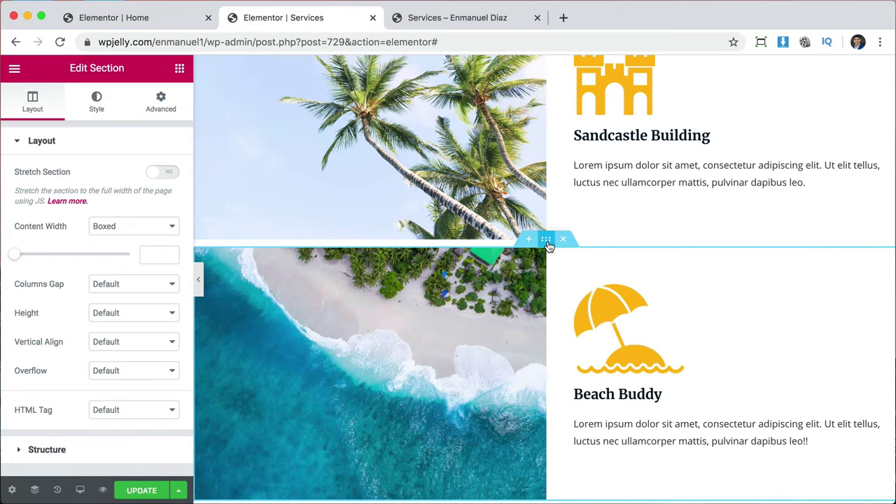
{"action": "left_click", "coordinate": [140, 226]}
{"action": "left_click", "coordinate": [136, 239]}
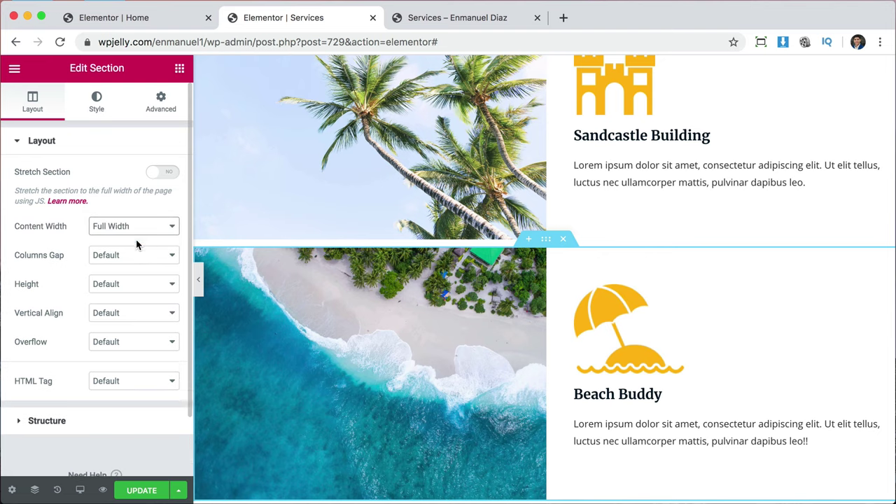
{"action": "scroll", "coordinate": [530, 315], "scroll_direction": "down", "scroll_amount": 3}
{"action": "scroll", "coordinate": [531, 321], "scroll_direction": "down", "scroll_amount": 3}
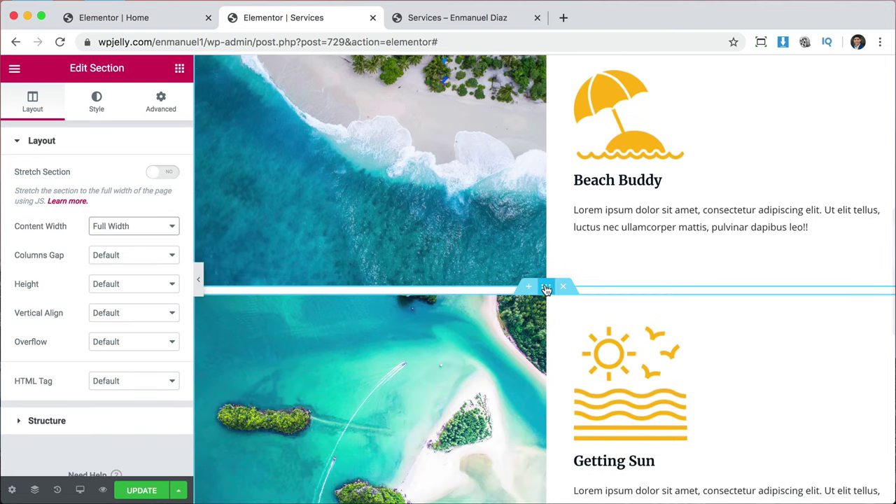
{"action": "left_click", "coordinate": [546, 289]}
{"action": "left_click", "coordinate": [140, 229]}
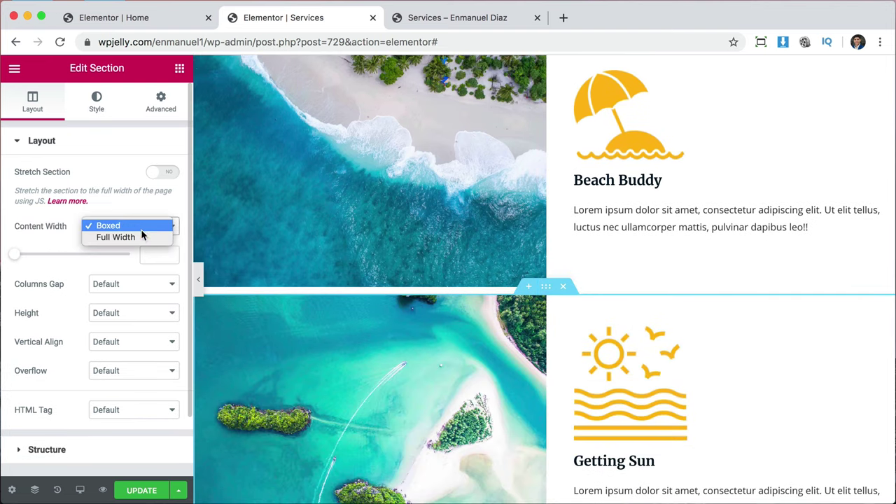
{"action": "left_click", "coordinate": [141, 237]}
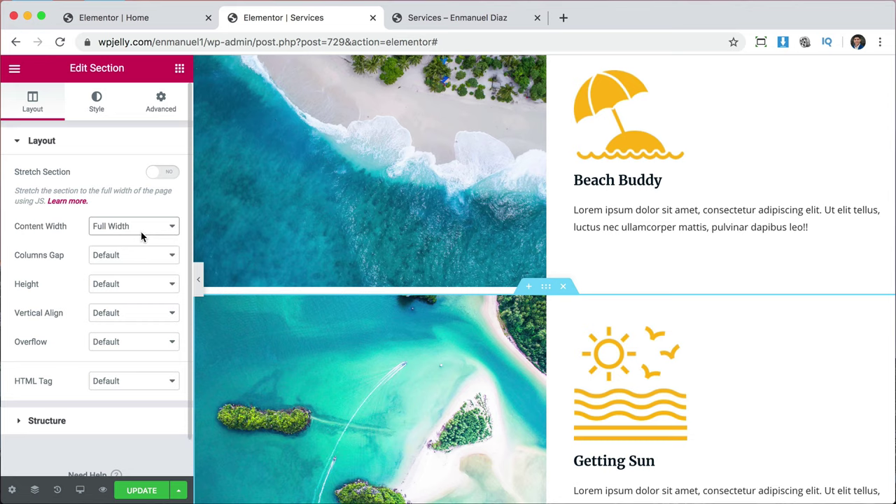
{"action": "left_click", "coordinate": [142, 494]}
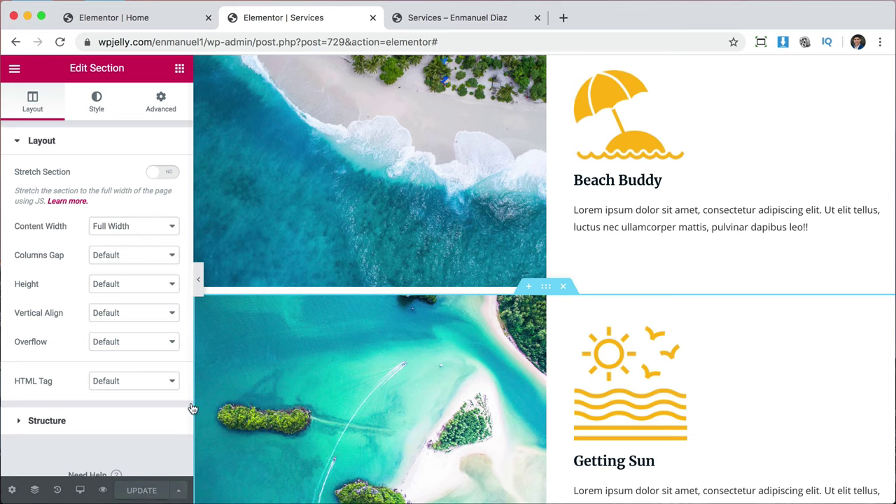
Reload the Services preview and scroll to check the edge-to-edge photo rows.
{"action": "left_click", "coordinate": [467, 22]}
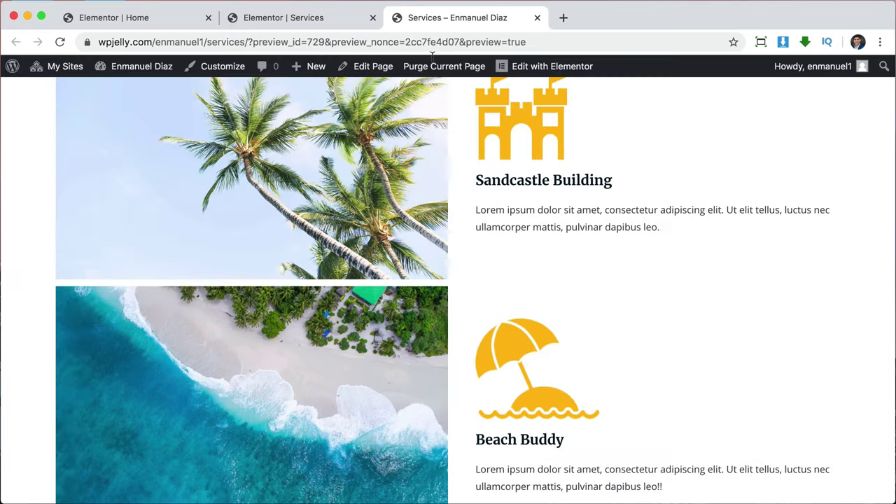
{"action": "left_click", "coordinate": [61, 41]}
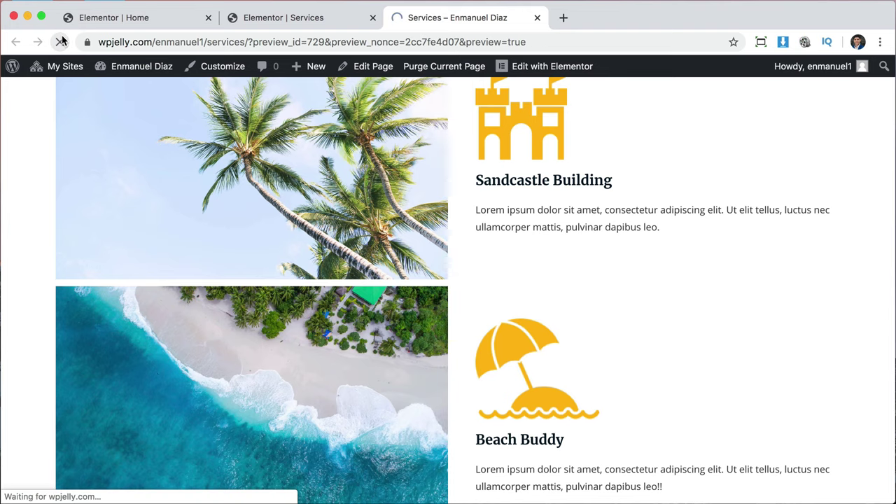
{"action": "scroll", "coordinate": [523, 219], "scroll_direction": "up", "scroll_amount": 5}
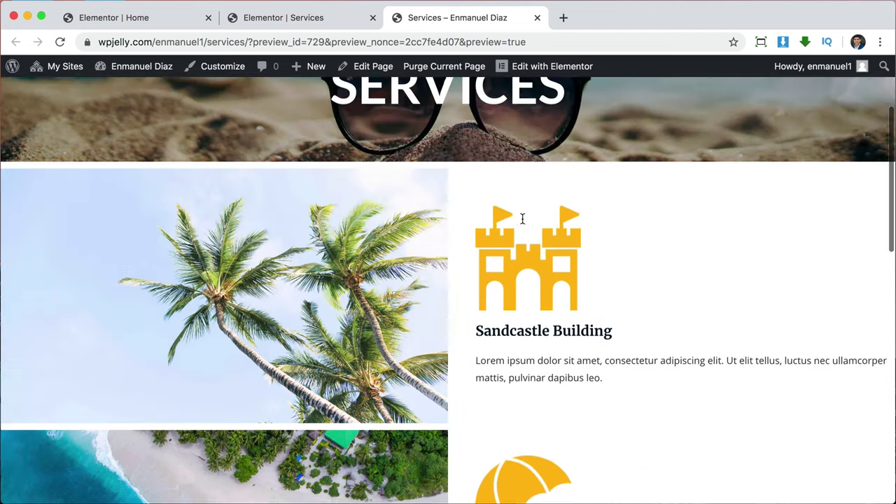
{"action": "scroll", "coordinate": [696, 398], "scroll_direction": "down", "scroll_amount": 3}
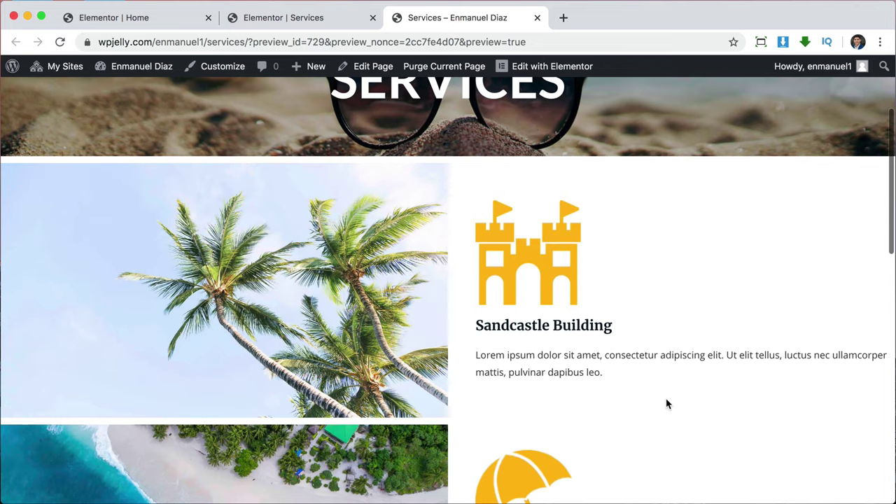
{"action": "scroll", "coordinate": [672, 404], "scroll_direction": "down", "scroll_amount": 4}
{"action": "scroll", "coordinate": [667, 404], "scroll_direction": "down", "scroll_amount": 5}
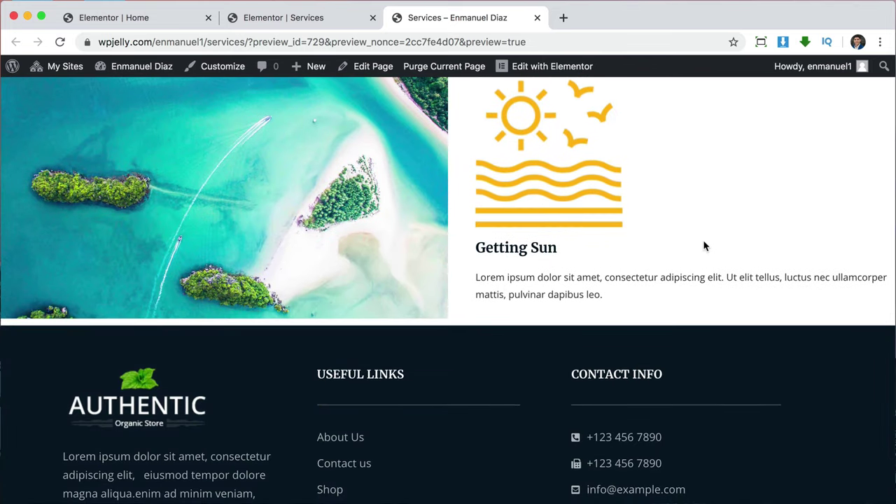
{"action": "scroll", "coordinate": [715, 248], "scroll_direction": "up", "scroll_amount": 9}
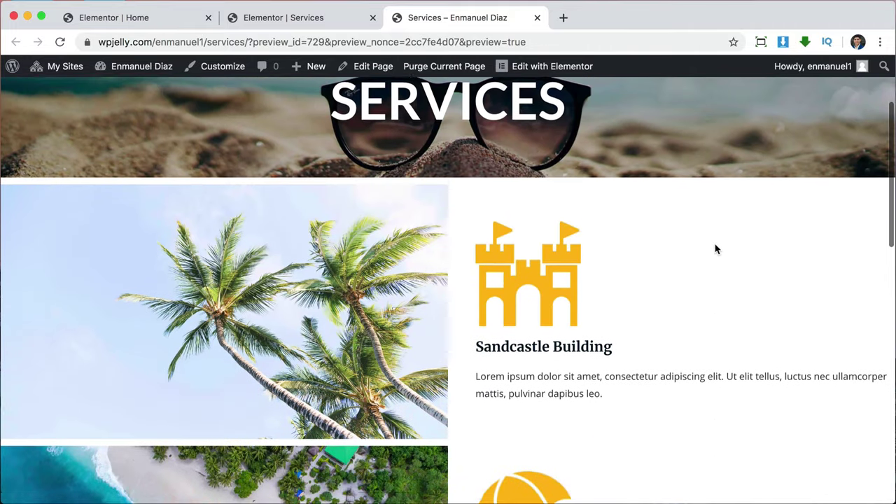
{"action": "scroll", "coordinate": [715, 249], "scroll_direction": "down", "scroll_amount": 2}
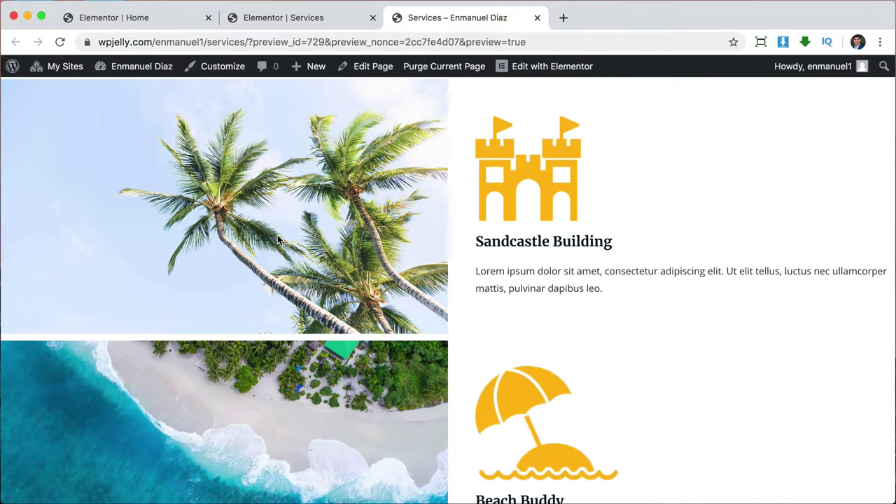
{"action": "scroll", "coordinate": [278, 240], "scroll_direction": "up", "scroll_amount": 1}
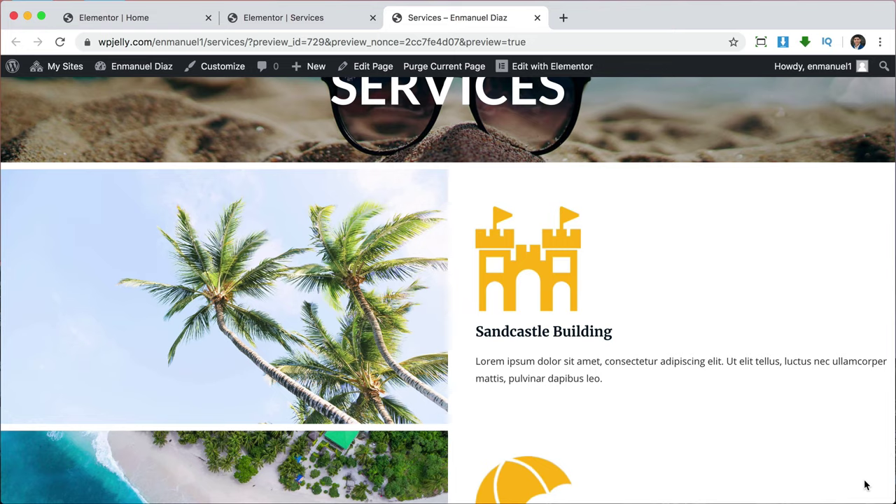
Give the Sandcastle Building text column on the Services page 40 px right padding.
{"action": "scroll", "coordinate": [865, 484], "scroll_direction": "down", "scroll_amount": 3}
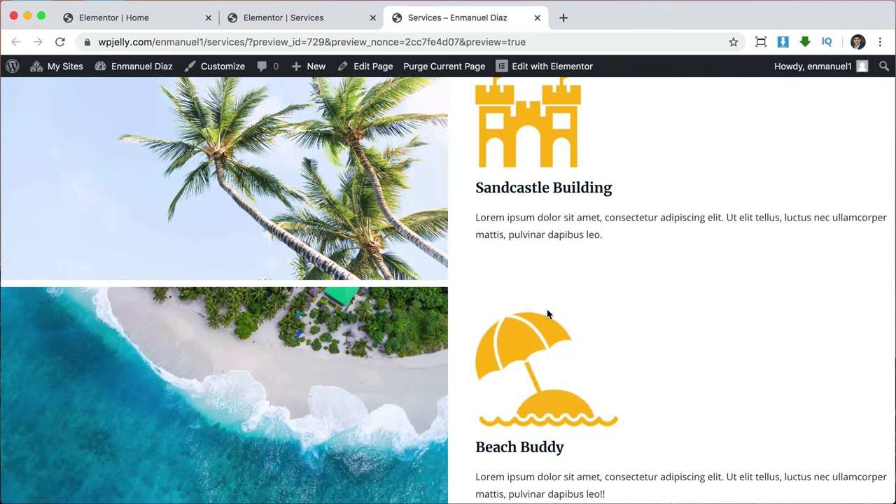
{"action": "left_click", "coordinate": [296, 21]}
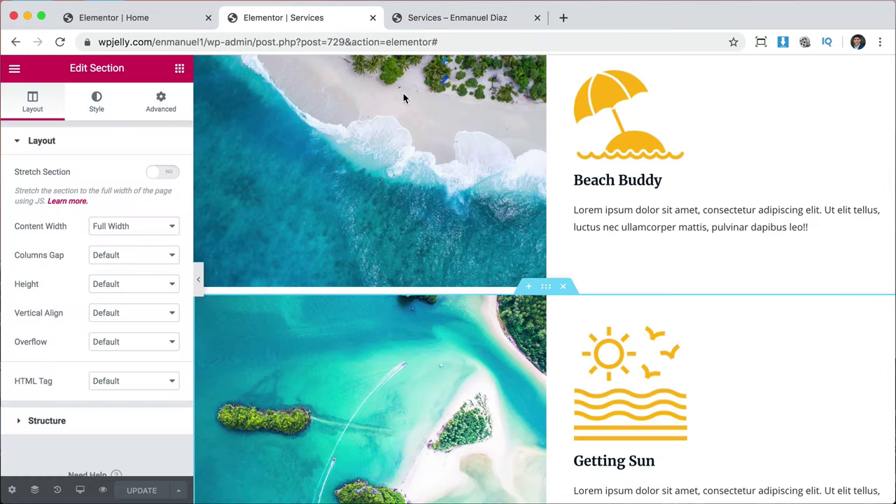
{"action": "scroll", "coordinate": [630, 231], "scroll_direction": "up", "scroll_amount": 5}
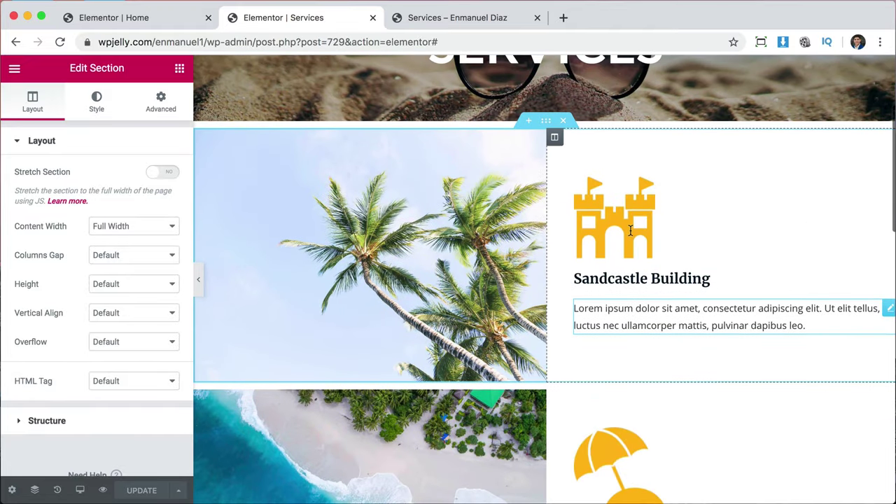
{"action": "left_click", "coordinate": [557, 144]}
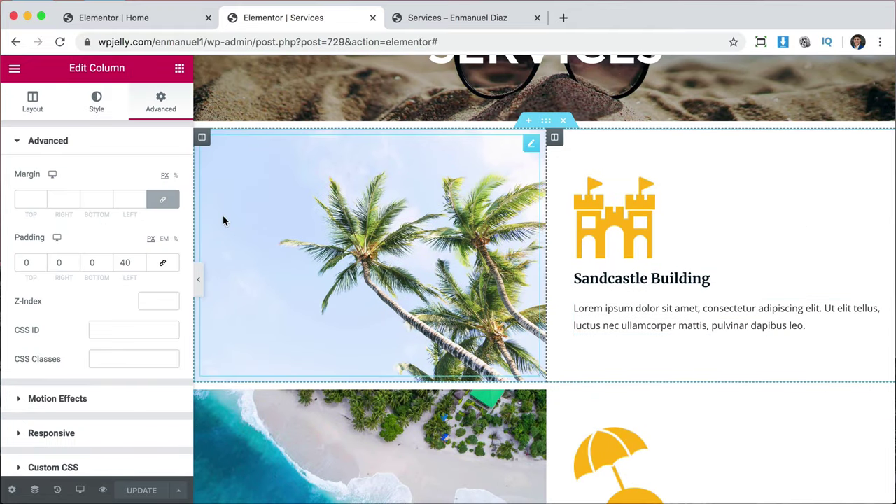
{"action": "left_click", "coordinate": [58, 263]}
{"action": "type", "text": "40"}
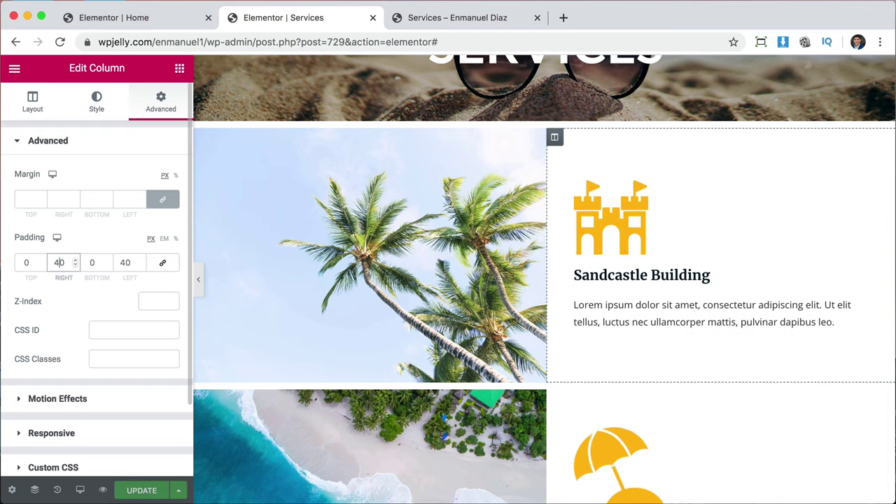
{"action": "scroll", "coordinate": [740, 372], "scroll_direction": "down", "scroll_amount": 3}
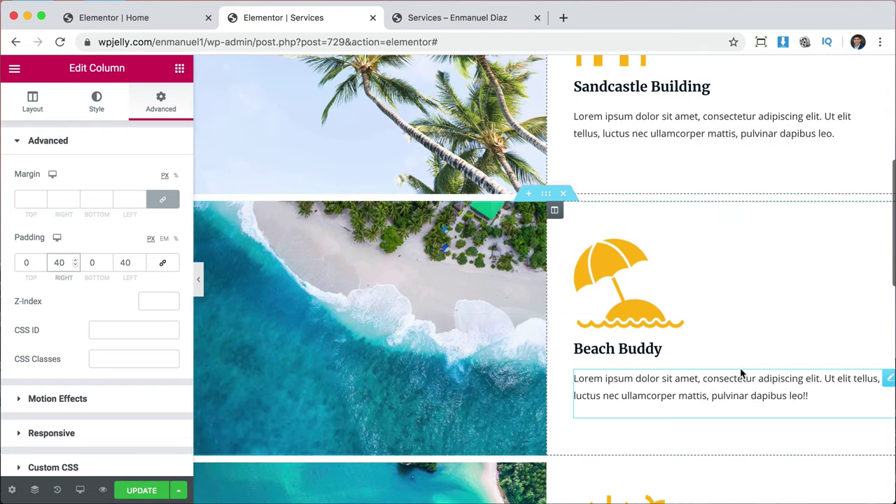
Give the Beach Buddy and Getting Sun columns 40 px right padding, then save.
{"action": "left_click", "coordinate": [554, 210]}
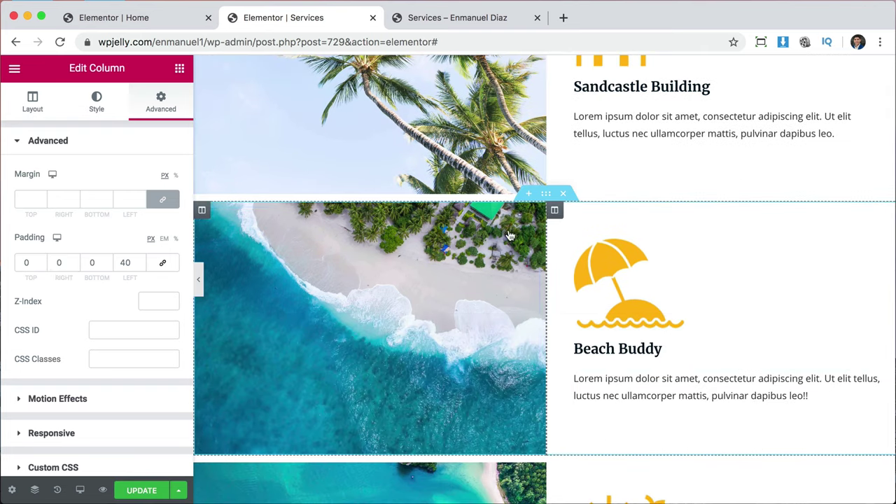
{"action": "left_click", "coordinate": [58, 263]}
{"action": "type", "text": "40"}
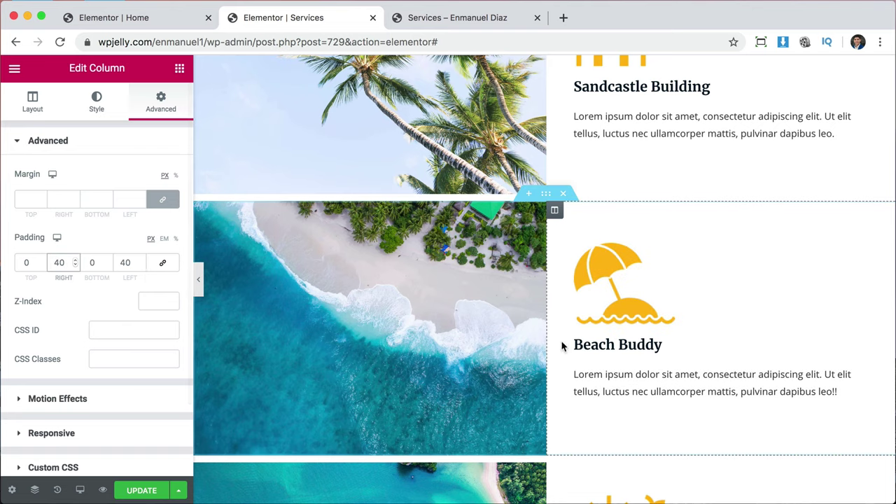
{"action": "scroll", "coordinate": [563, 344], "scroll_direction": "down", "scroll_amount": 3}
{"action": "left_click", "coordinate": [556, 349]}
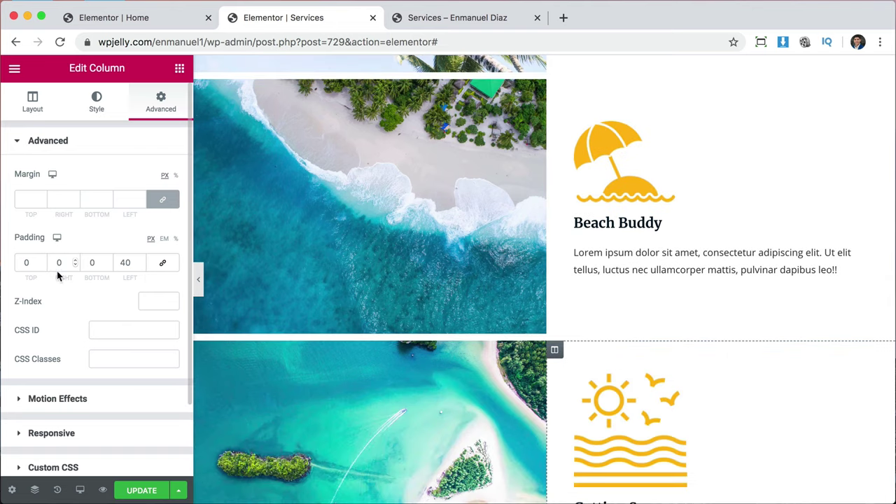
{"action": "left_click", "coordinate": [56, 262]}
{"action": "type", "text": "4"}
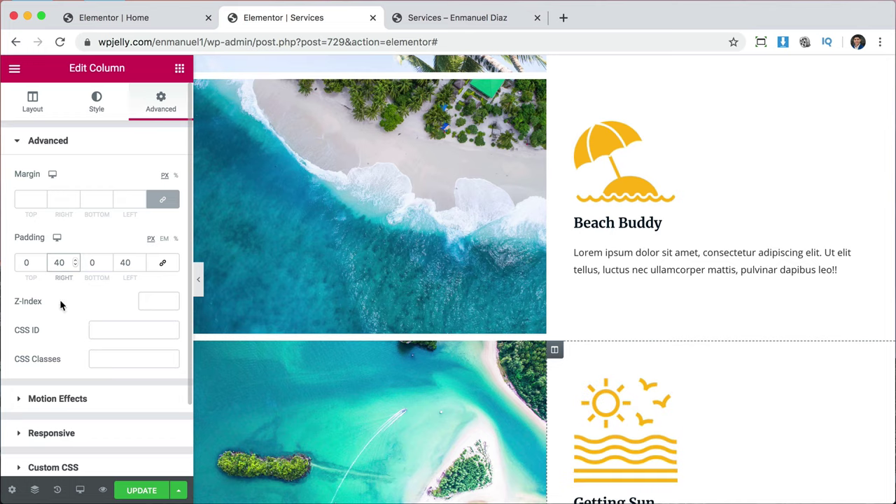
{"action": "left_click", "coordinate": [136, 492]}
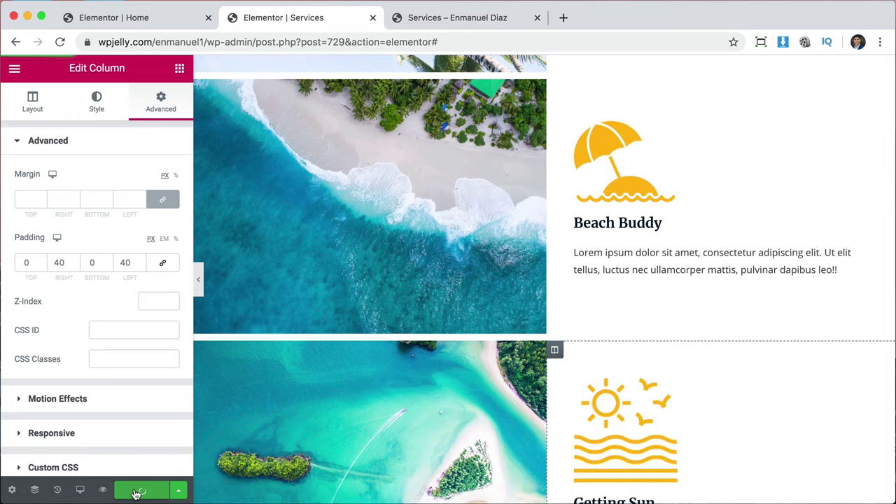
Reload the Services preview to check the new padding, then close both Services tabs.
{"action": "left_click", "coordinate": [470, 20]}
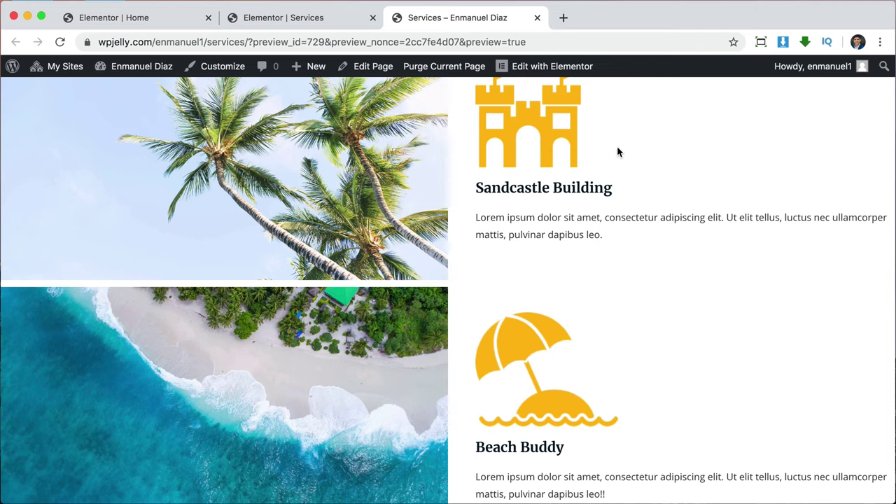
{"action": "left_click", "coordinate": [60, 41]}
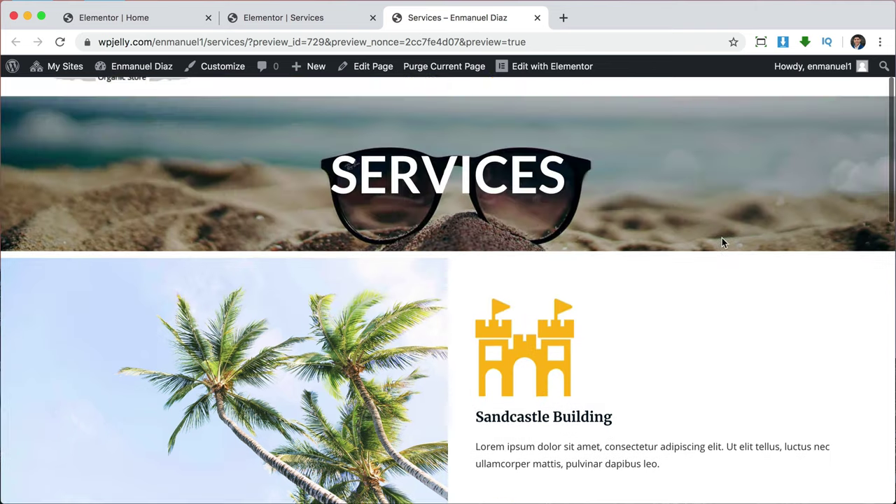
{"action": "scroll", "coordinate": [721, 242], "scroll_direction": "up", "scroll_amount": 2}
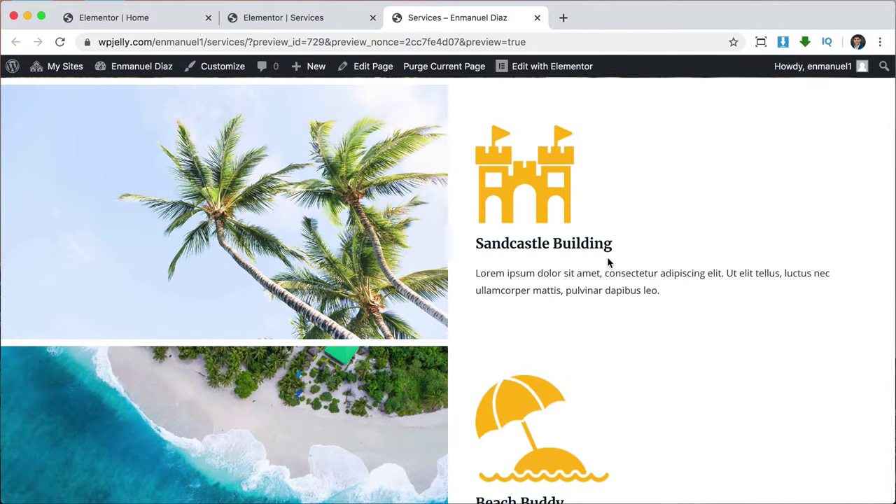
{"action": "scroll", "coordinate": [586, 258], "scroll_direction": "down", "scroll_amount": 1}
{"action": "scroll", "coordinate": [604, 285], "scroll_direction": "down", "scroll_amount": 5}
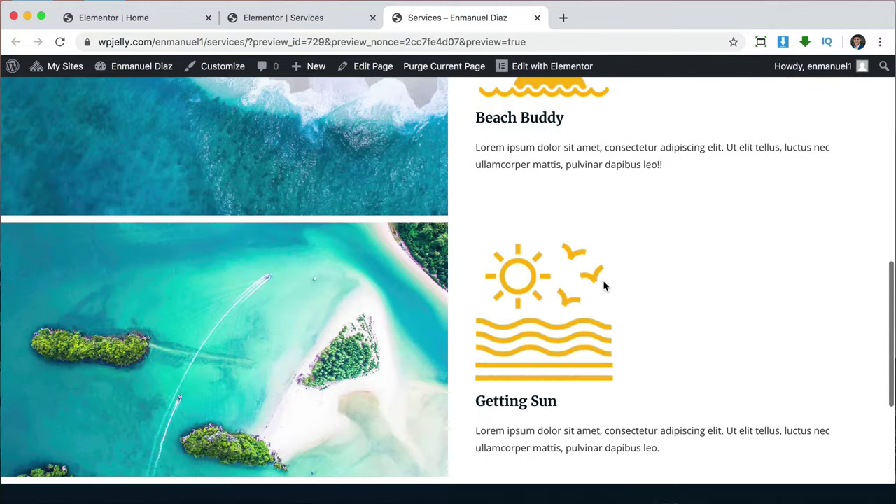
{"action": "scroll", "coordinate": [604, 286], "scroll_direction": "down", "scroll_amount": 4}
{"action": "scroll", "coordinate": [604, 284], "scroll_direction": "up", "scroll_amount": 15}
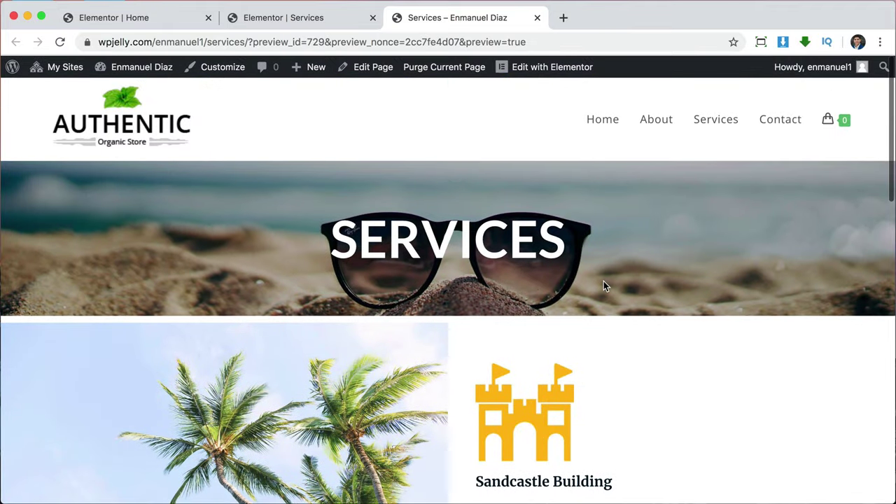
{"action": "left_click", "coordinate": [372, 18]}
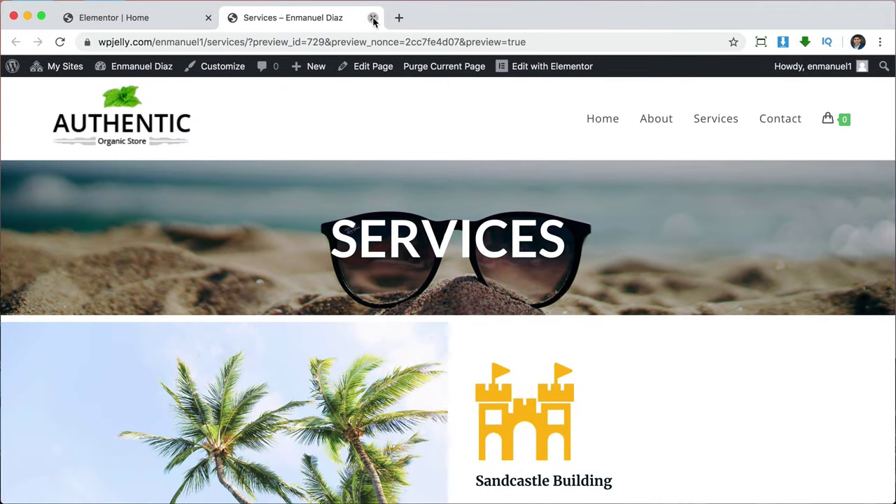
{"action": "left_click", "coordinate": [373, 18]}
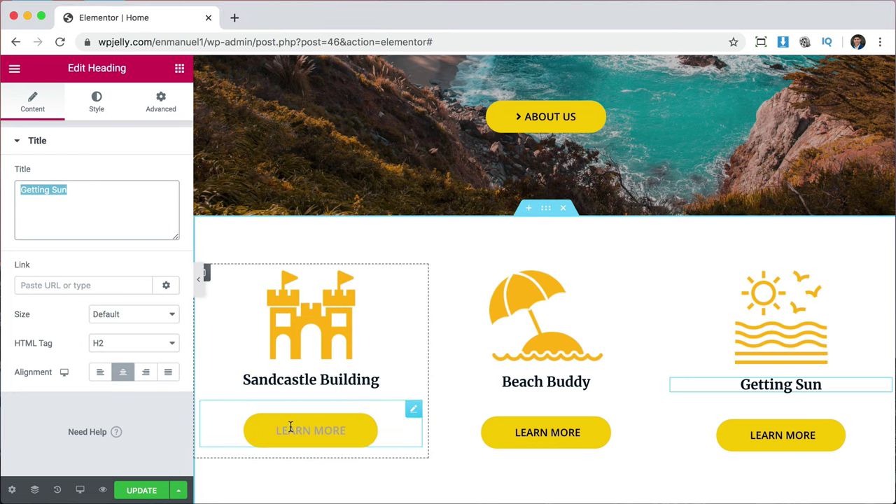
Save the Home page, reload its editor, and scroll to the three service cards.
{"action": "scroll", "coordinate": [405, 338], "scroll_direction": "down", "scroll_amount": 3}
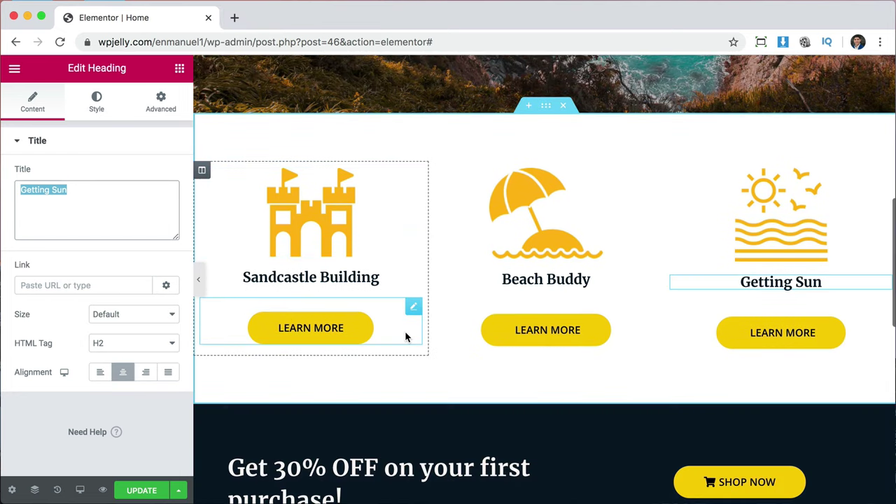
{"action": "left_click", "coordinate": [147, 488]}
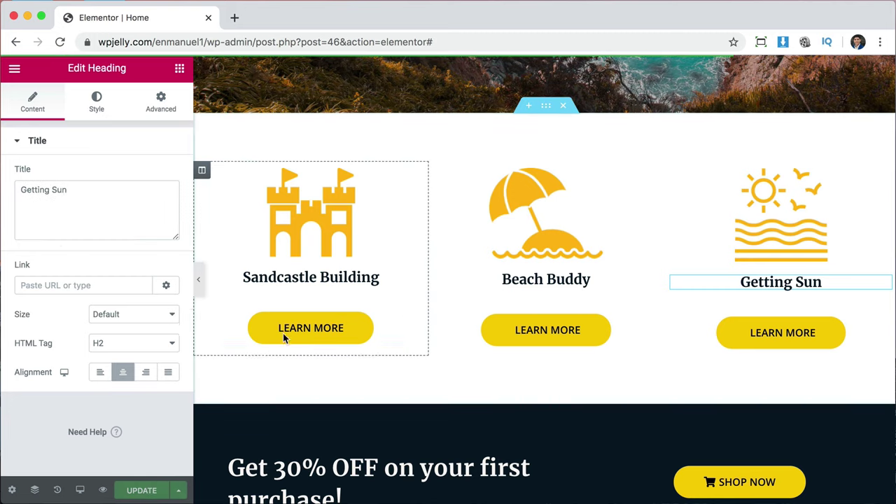
{"action": "left_click", "coordinate": [60, 42]}
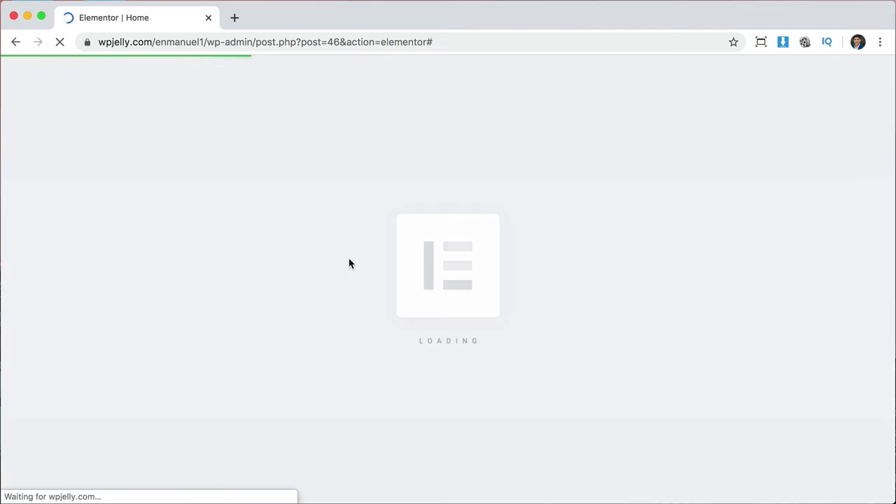
{"action": "scroll", "coordinate": [350, 263], "scroll_direction": "down", "scroll_amount": 10}
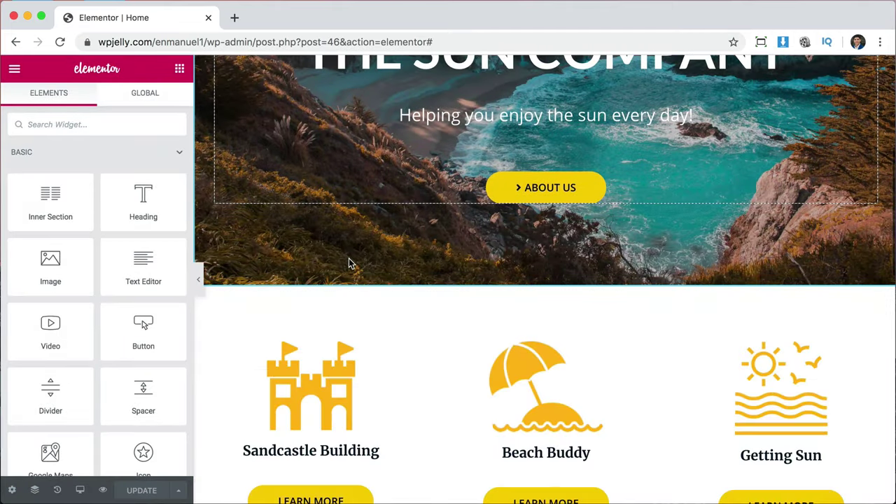
{"action": "scroll", "coordinate": [350, 263], "scroll_direction": "down", "scroll_amount": 1}
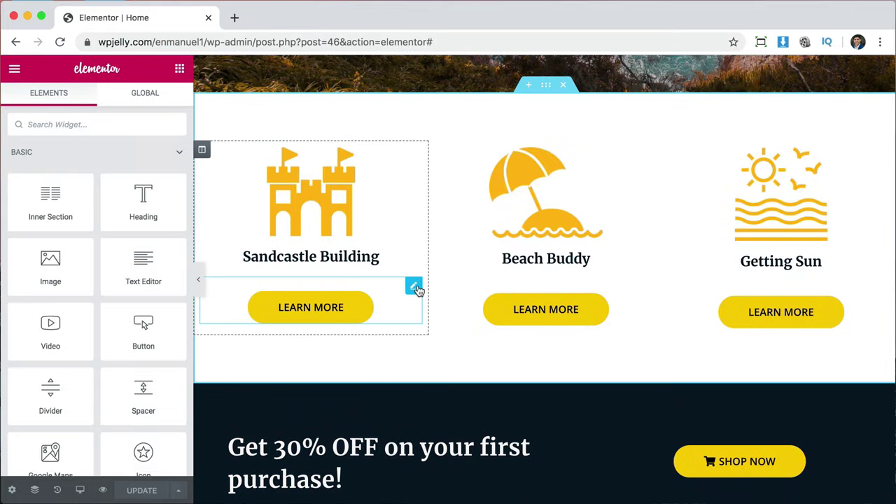
Link the Sandcastle Building and Beach Buddy Learn More buttons to the Services page.
{"action": "left_click", "coordinate": [414, 287]}
{"action": "left_click", "coordinate": [113, 247]}
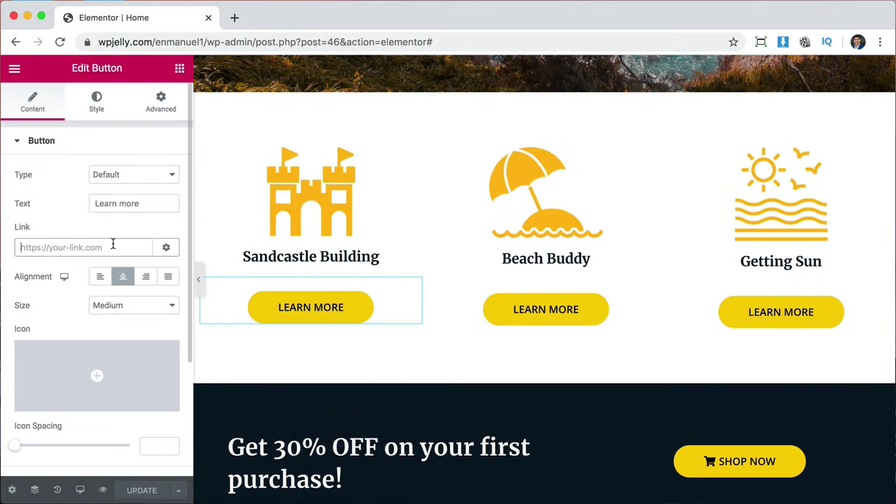
{"action": "type", "text": "ser"}
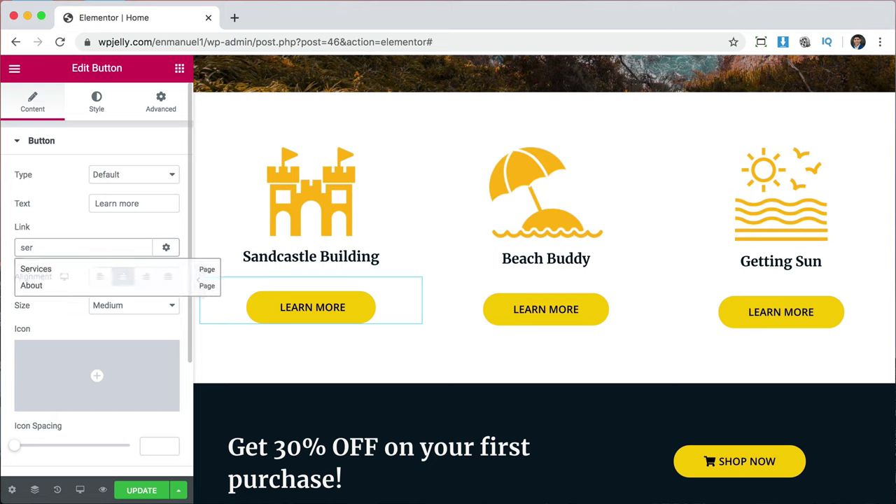
{"action": "type", "text": "i"}
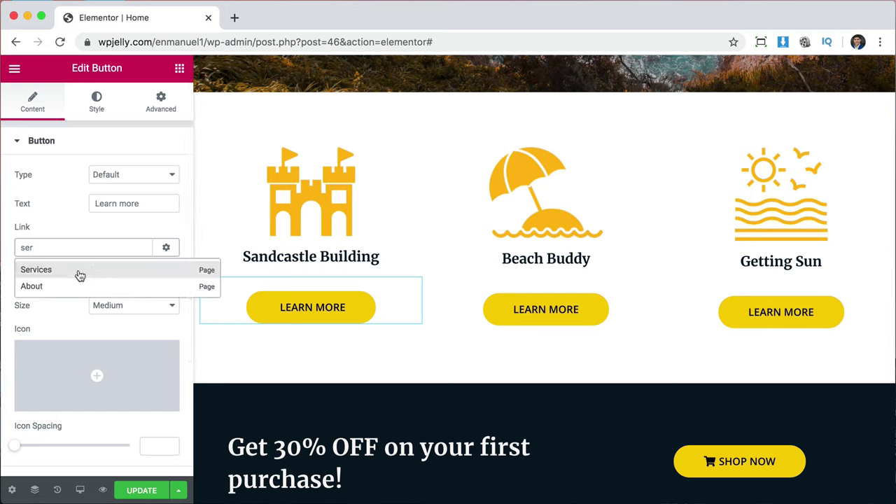
{"action": "left_click", "coordinate": [79, 273]}
{"action": "left_click", "coordinate": [519, 303]}
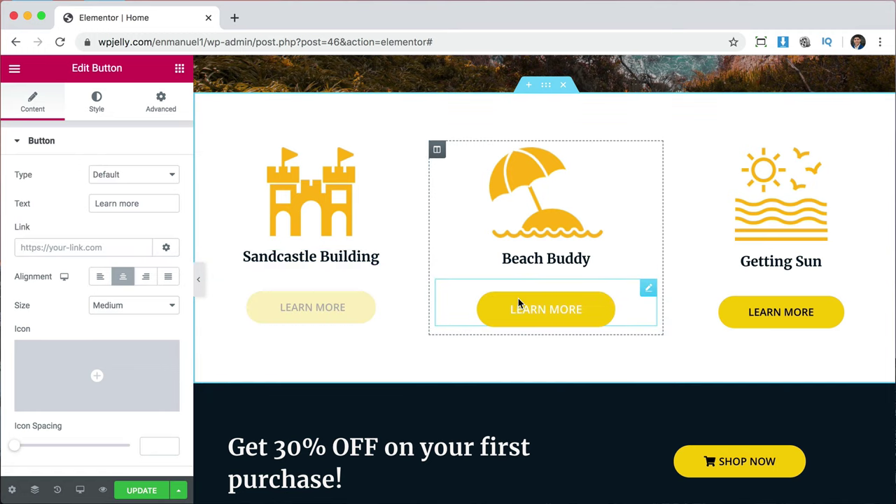
{"action": "left_click", "coordinate": [79, 246]}
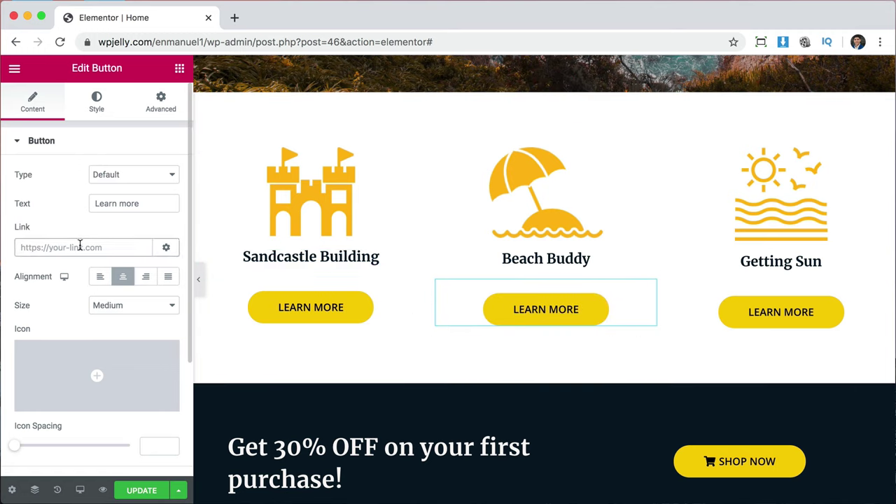
{"action": "type", "text": "ser"}
{"action": "left_click", "coordinate": [80, 268]}
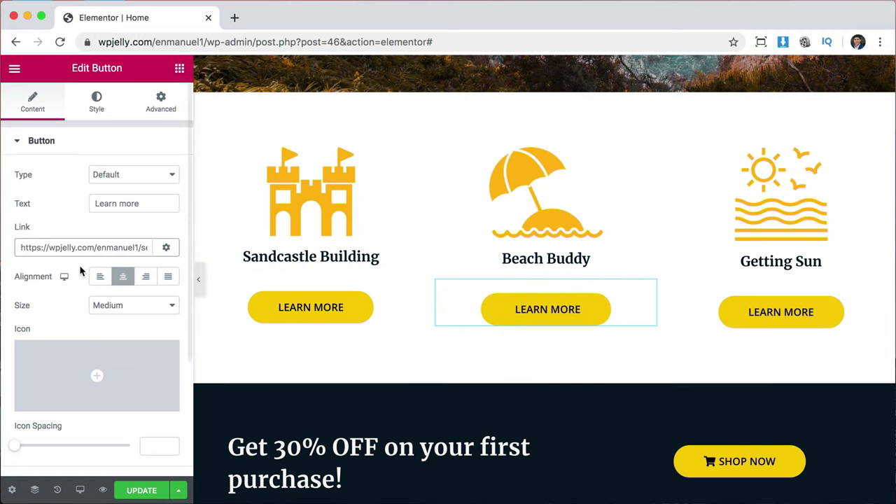
Link the Getting Sun Learn More button to the Services page.
{"action": "left_click", "coordinate": [824, 315]}
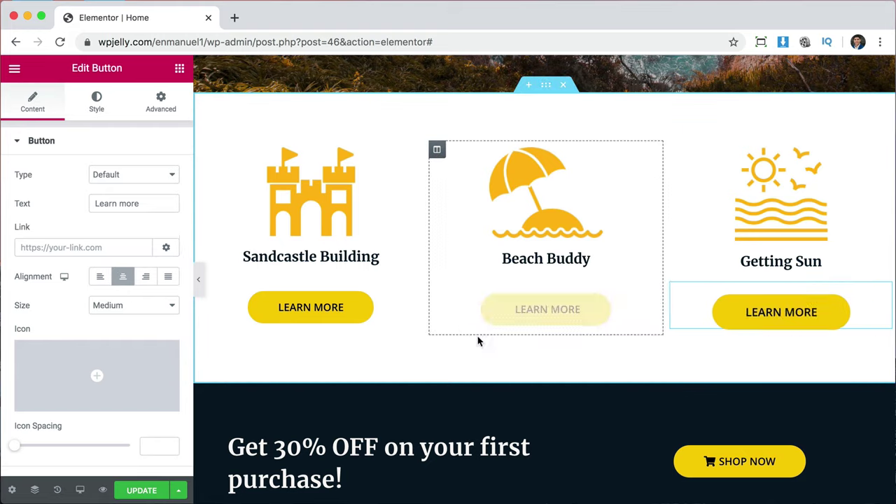
{"action": "left_click", "coordinate": [94, 246]}
{"action": "type", "text": "ser"}
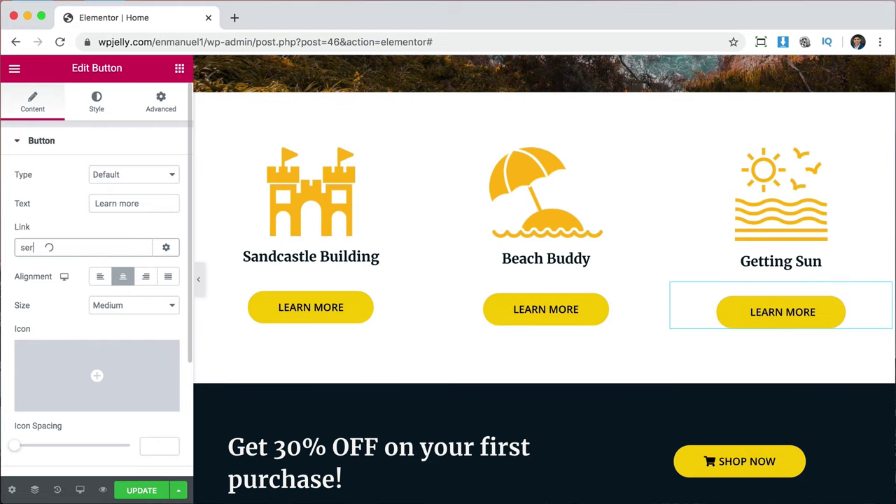
{"action": "left_click", "coordinate": [94, 268]}
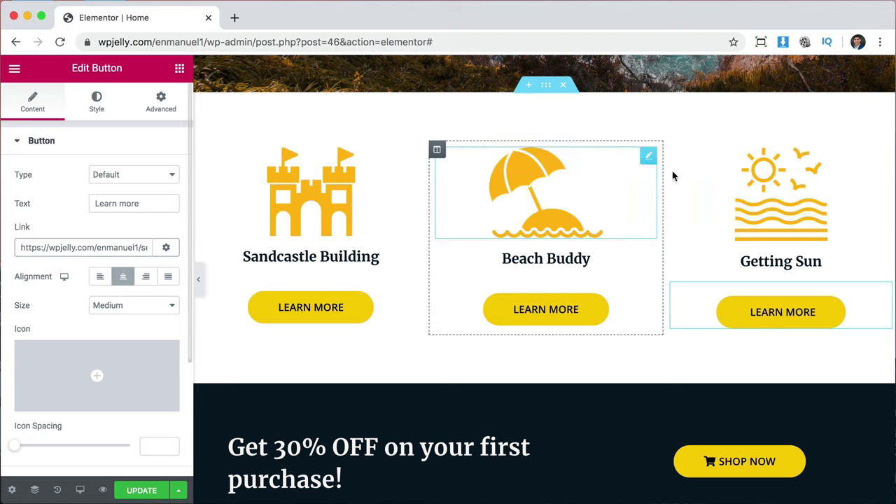
{"action": "scroll", "coordinate": [672, 177], "scroll_direction": "up", "scroll_amount": 10}
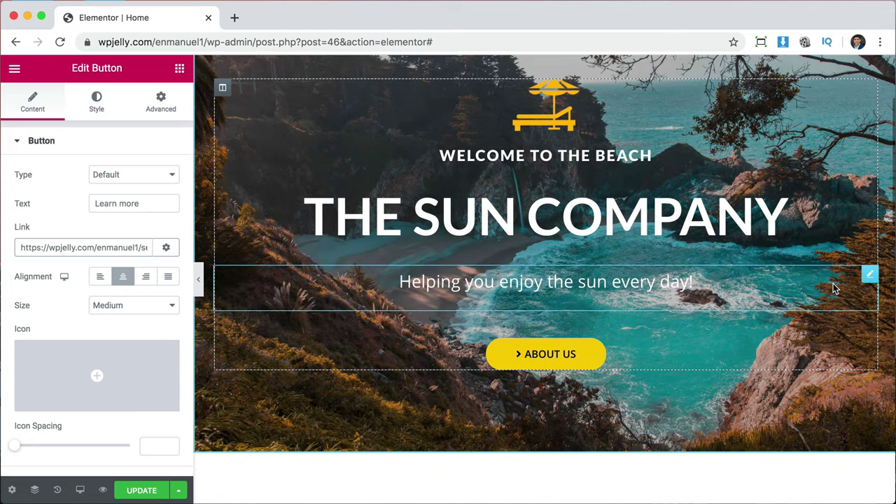
{"action": "scroll", "coordinate": [835, 288], "scroll_direction": "down", "scroll_amount": 5}
{"action": "scroll", "coordinate": [575, 328], "scroll_direction": "down", "scroll_amount": 5}
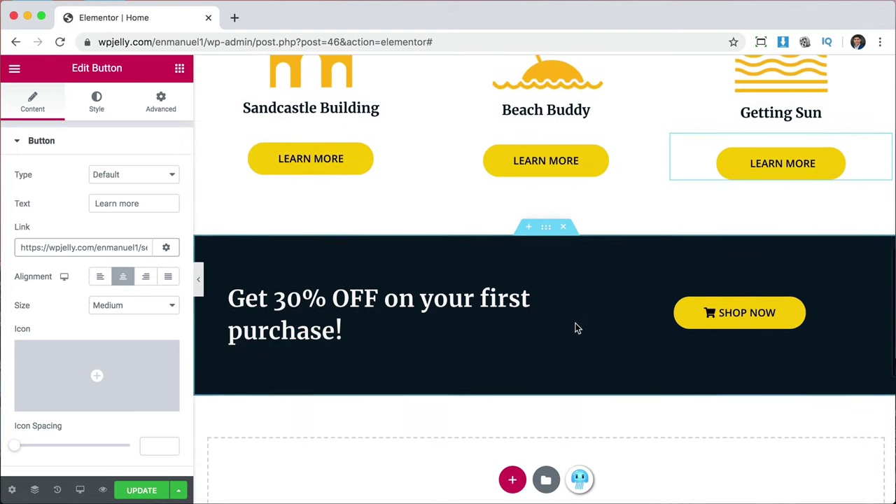
{"action": "scroll", "coordinate": [576, 328], "scroll_direction": "down", "scroll_amount": 1}
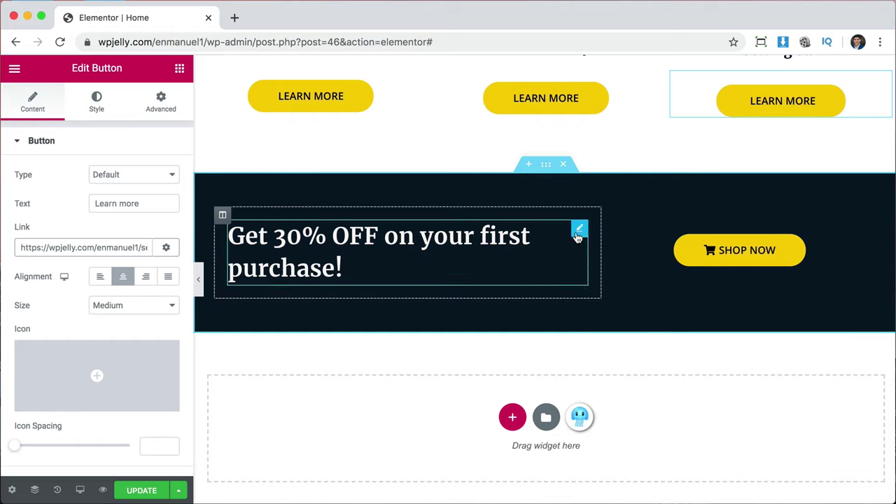
Retitle the Get 30% OFF heading to 'Contact us today!'.
{"action": "left_click", "coordinate": [577, 231]}
{"action": "left_click", "coordinate": [65, 202]}
{"action": "key", "text": "super+a"}
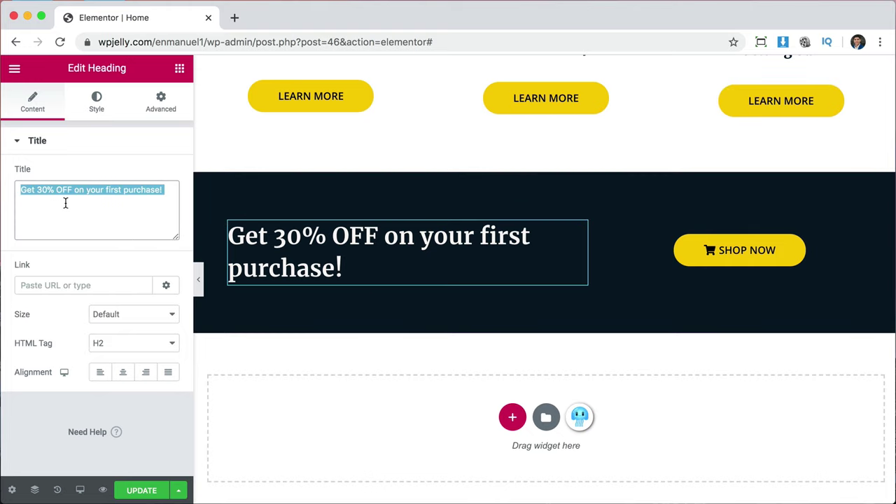
{"action": "type", "text": "Contact us tody!"}
{"action": "key", "text": "Left"}
{"action": "key", "text": "Left"}
{"action": "type", "text": "a"}
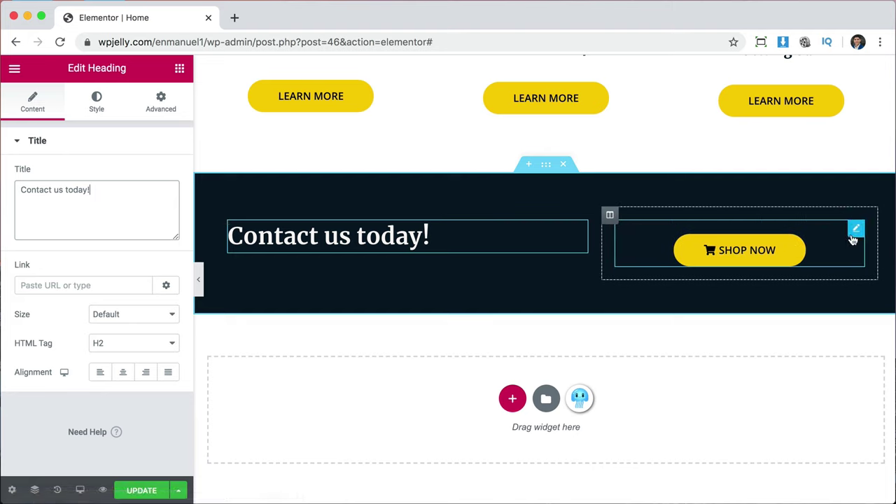
Relabel the Shop Now button as 'contact us'.
{"action": "left_click", "coordinate": [855, 232]}
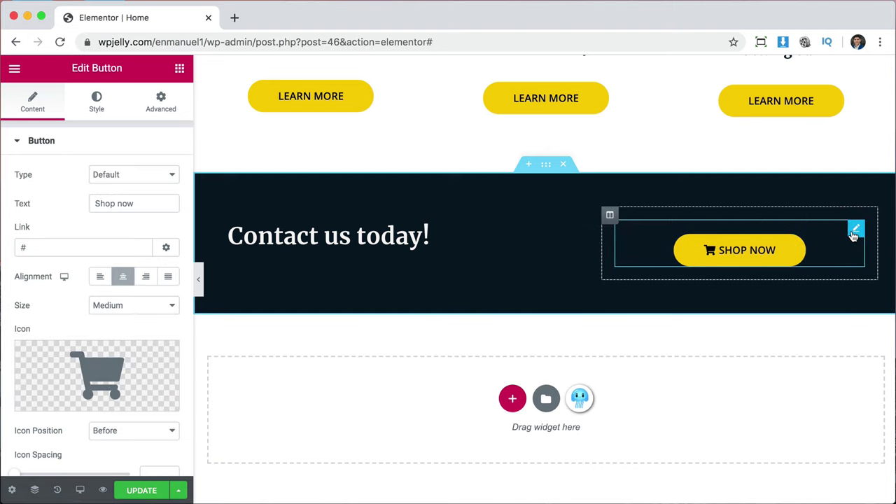
{"action": "triple_click", "coordinate": [143, 204]}
{"action": "type", "text": "contact us"}
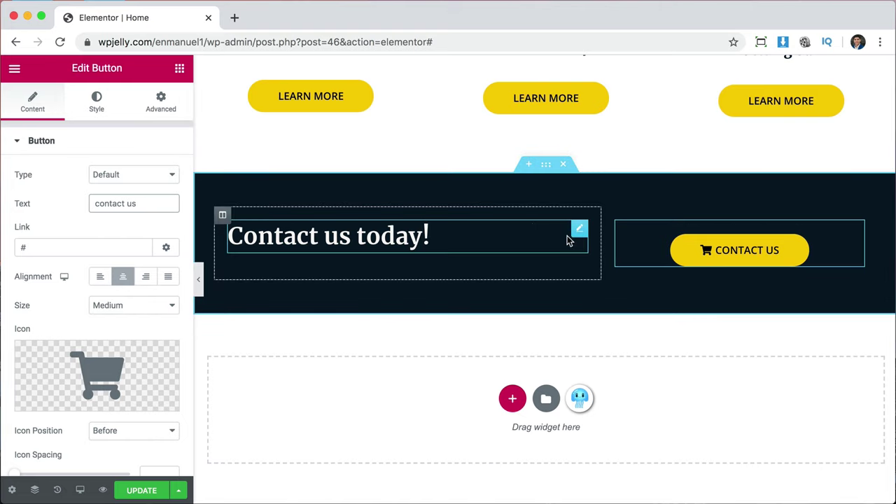
Change the banner heading to 'Get in touch with us!'.
{"action": "left_click", "coordinate": [579, 234]}
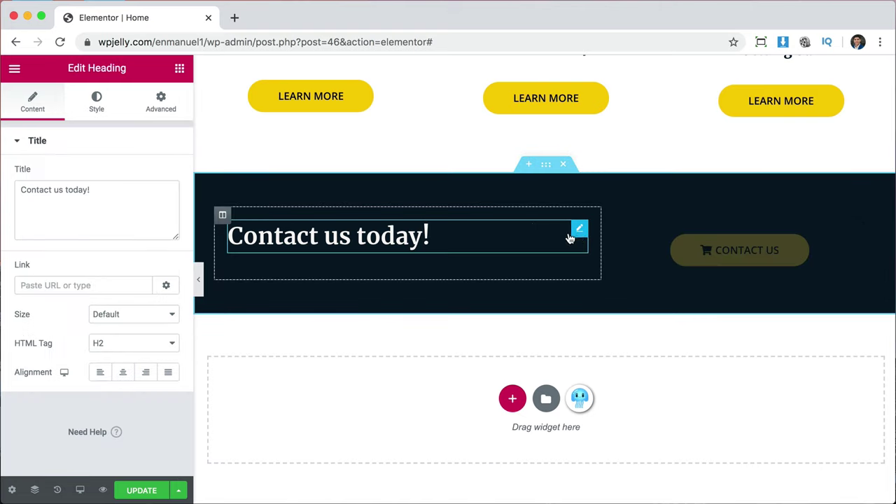
{"action": "left_click", "coordinate": [124, 193]}
{"action": "key", "text": "super+a"}
{"action": "type", "text": "Get in touch with y"}
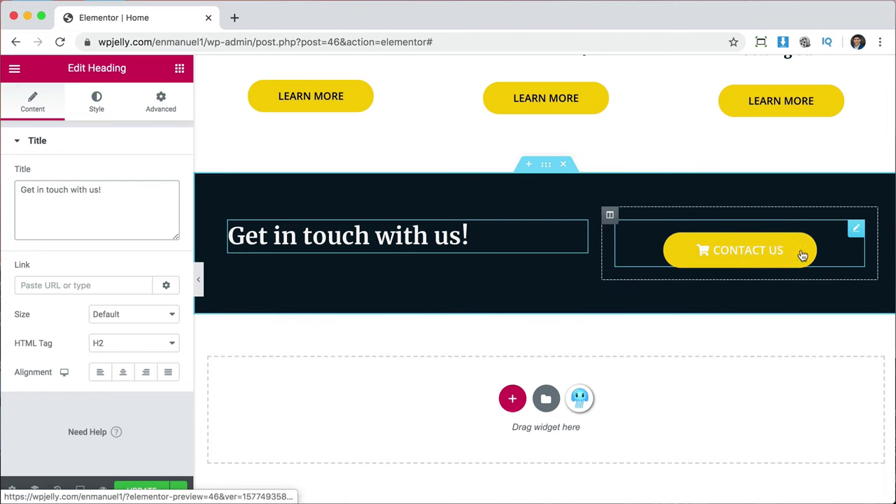
{"action": "left_click", "coordinate": [703, 252]}
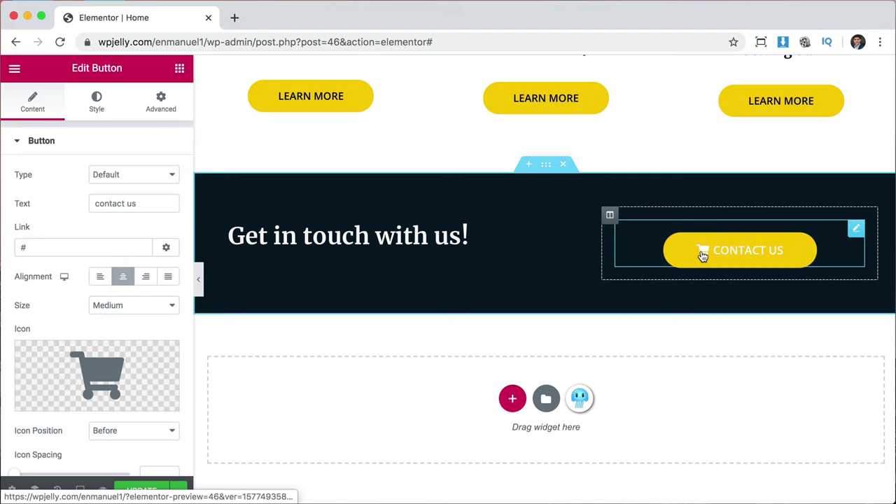
Swap the Contact Us button's cart icon for the solid Envelope icon from the Icon Library.
{"action": "left_click", "coordinate": [107, 377]}
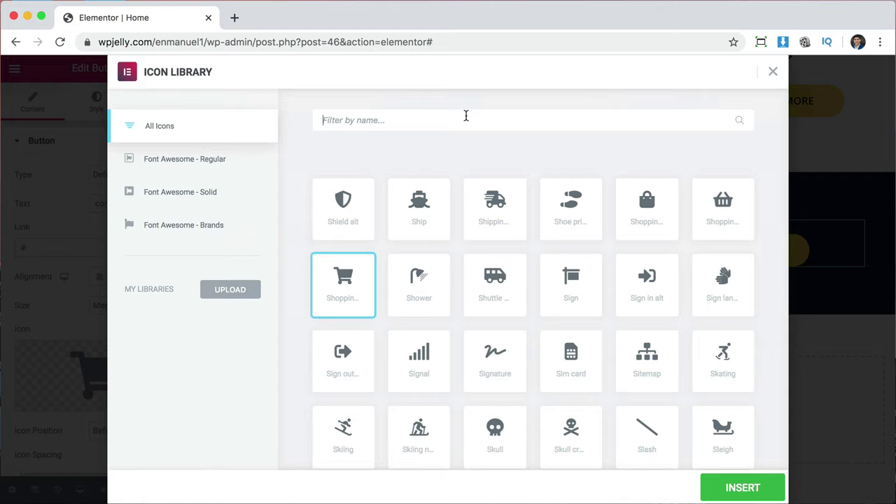
{"action": "left_click", "coordinate": [466, 120]}
{"action": "type", "text": "env"}
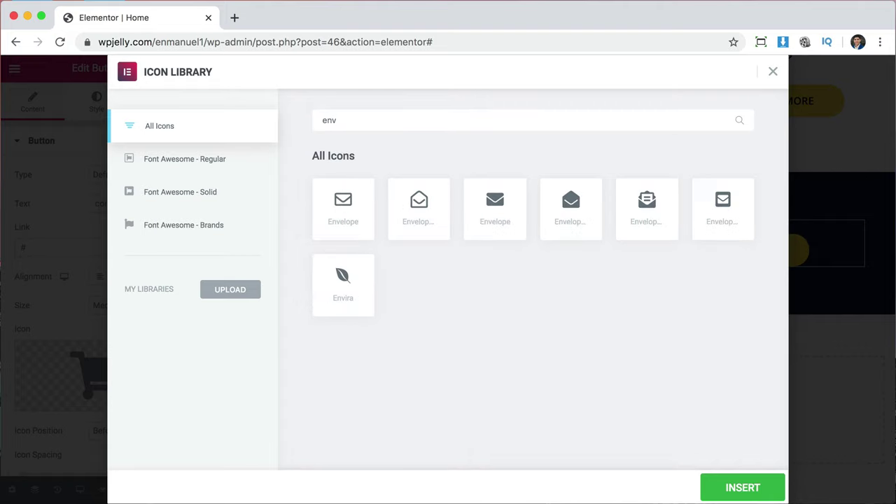
{"action": "left_click", "coordinate": [500, 224]}
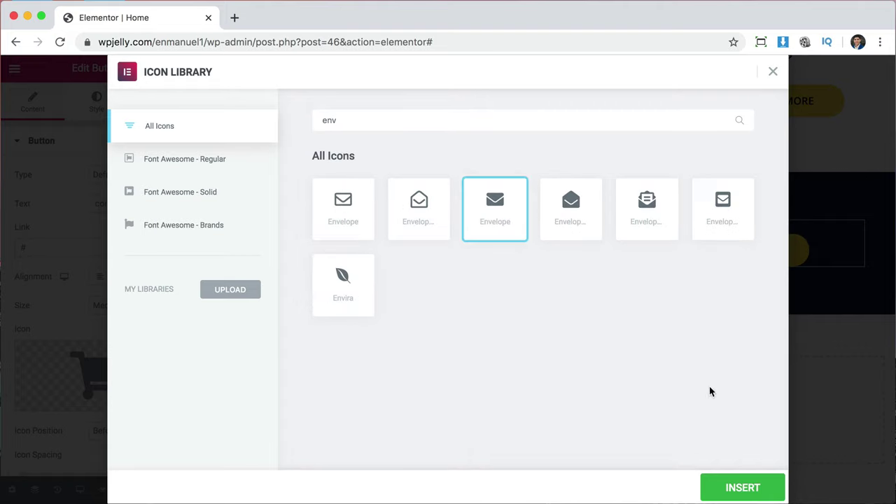
{"action": "left_click", "coordinate": [742, 489]}
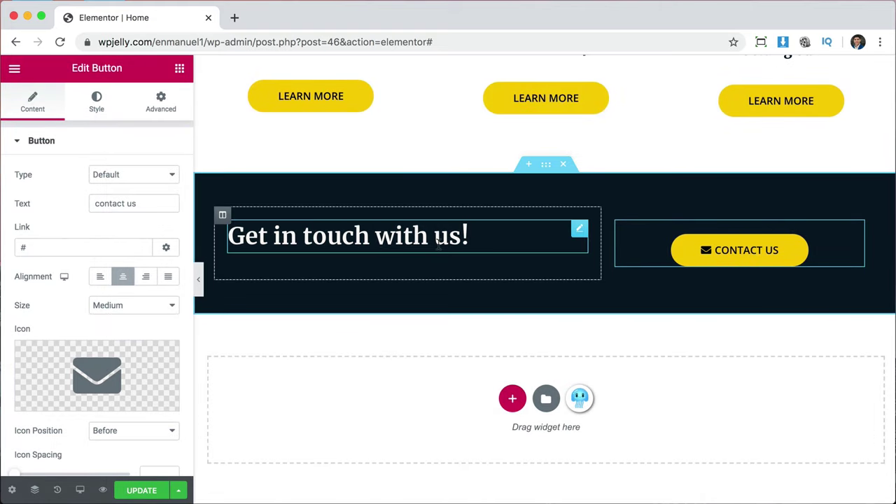
Set the heading column's vertical alignment to Middle.
{"action": "left_click", "coordinate": [222, 215]}
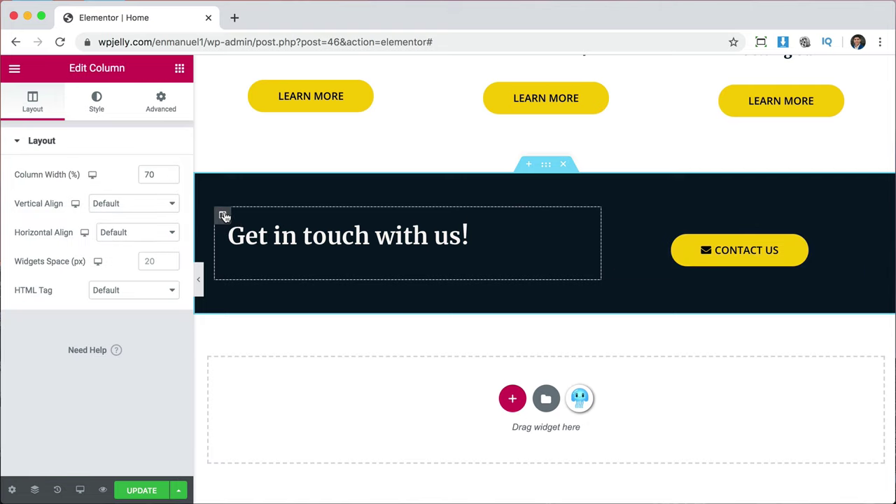
{"action": "left_click", "coordinate": [124, 204]}
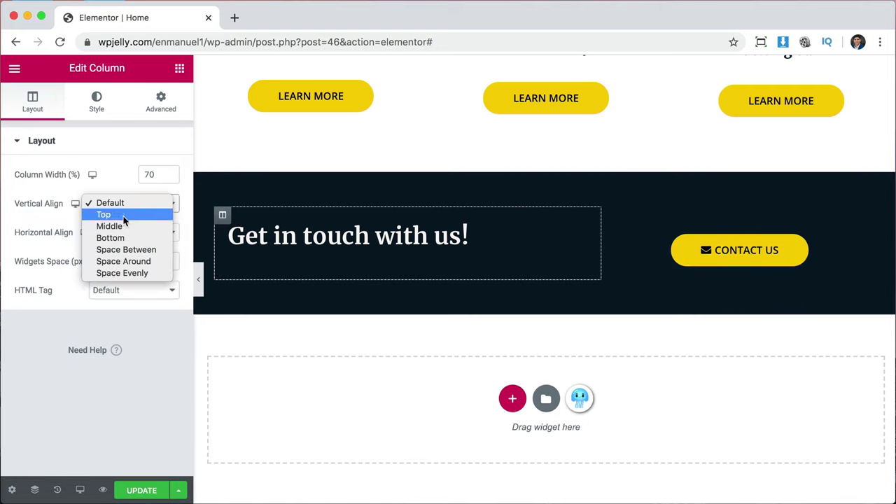
{"action": "left_click", "coordinate": [124, 226]}
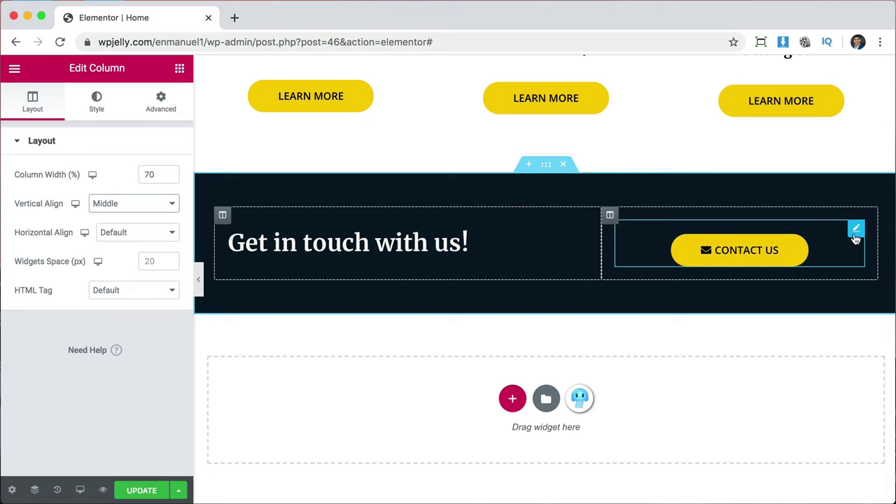
Link the Contact Us button to the Contact page and preview the Home page.
{"action": "left_click", "coordinate": [855, 235]}
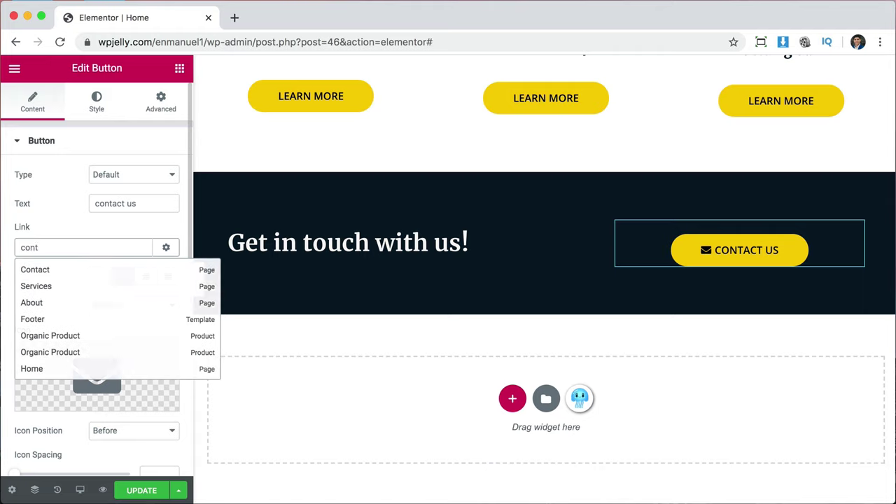
{"action": "left_click", "coordinate": [28, 270]}
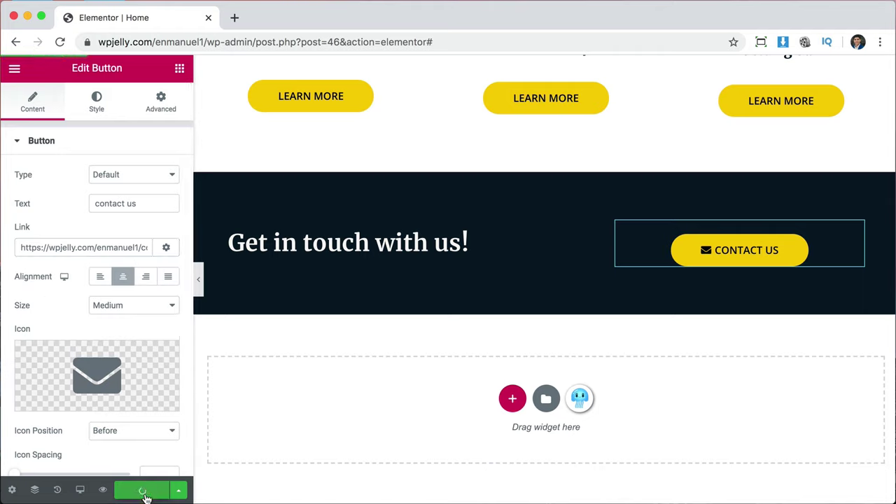
{"action": "left_click", "coordinate": [102, 490]}
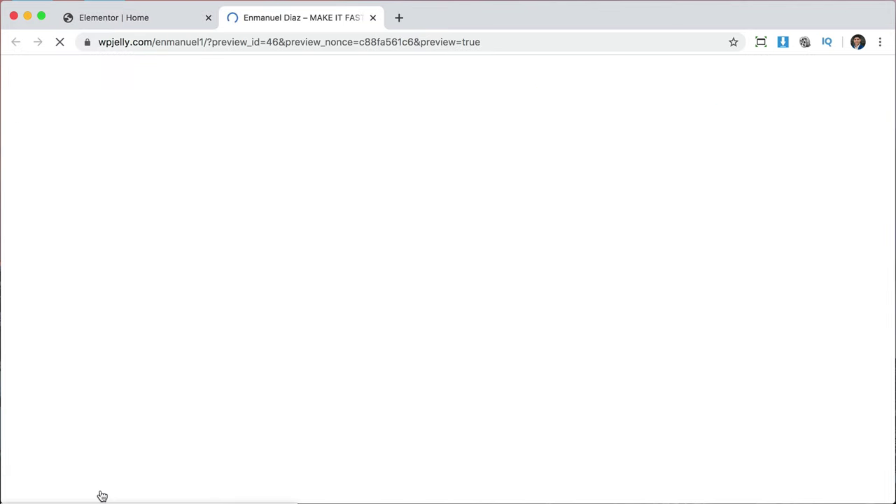
{"action": "scroll", "coordinate": [744, 406], "scroll_direction": "down", "scroll_amount": 5}
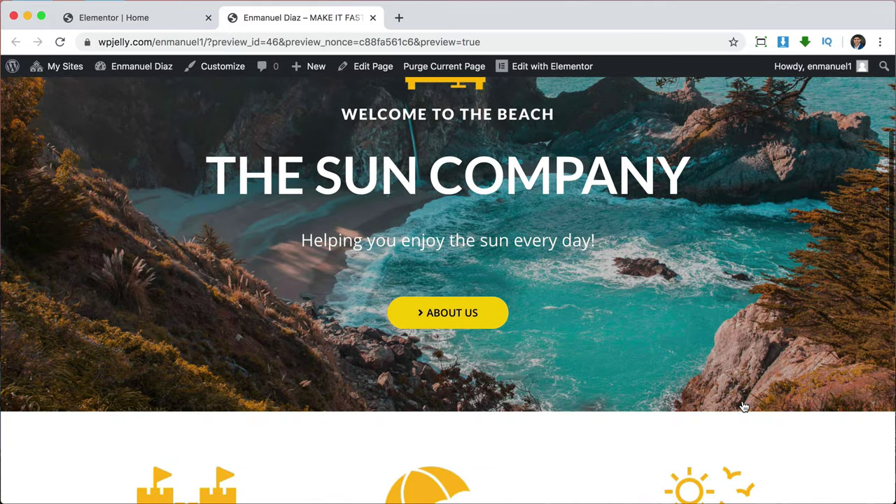
{"action": "scroll", "coordinate": [744, 406], "scroll_direction": "up", "scroll_amount": 4}
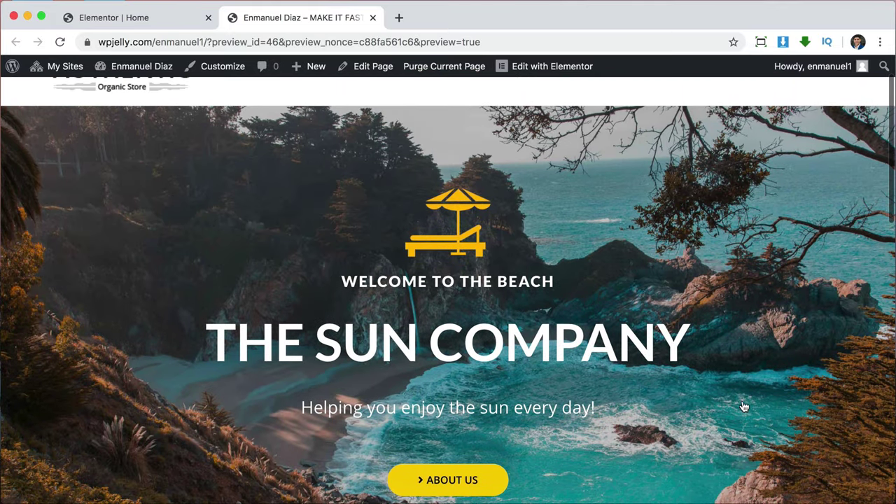
{"action": "scroll", "coordinate": [797, 414], "scroll_direction": "down", "scroll_amount": 10}
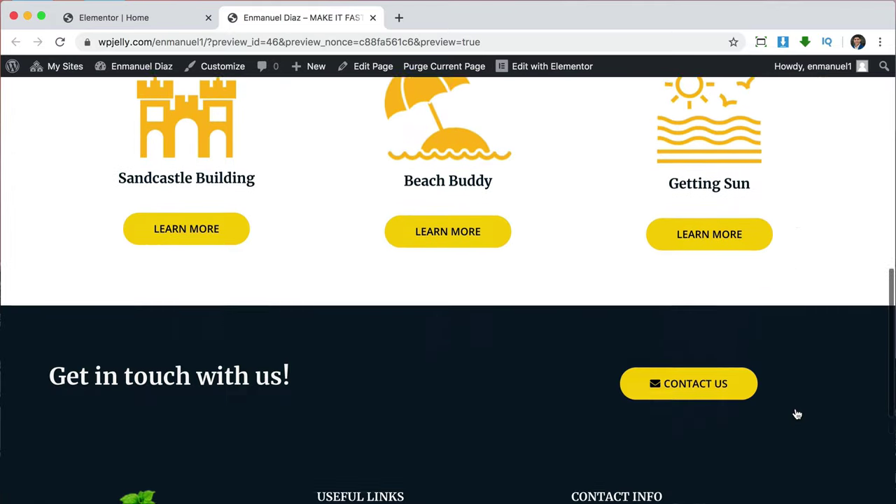
{"action": "scroll", "coordinate": [797, 414], "scroll_direction": "up", "scroll_amount": 2}
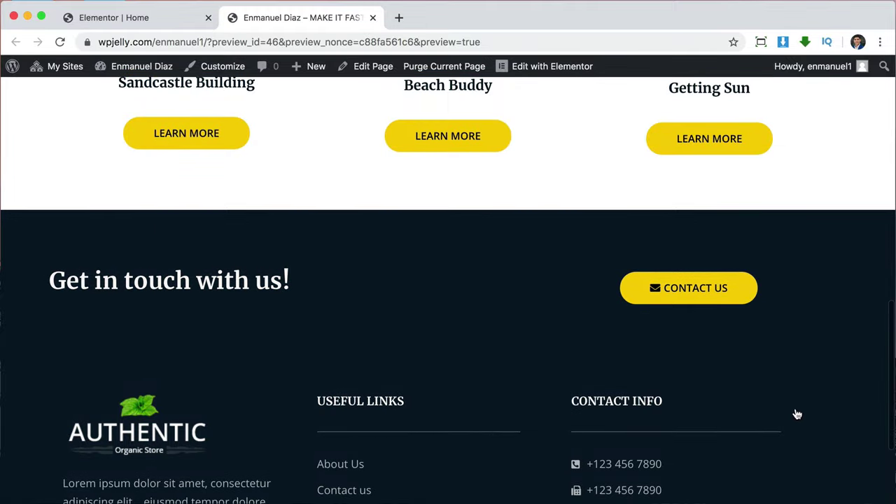
{"action": "left_click", "coordinate": [690, 295]}
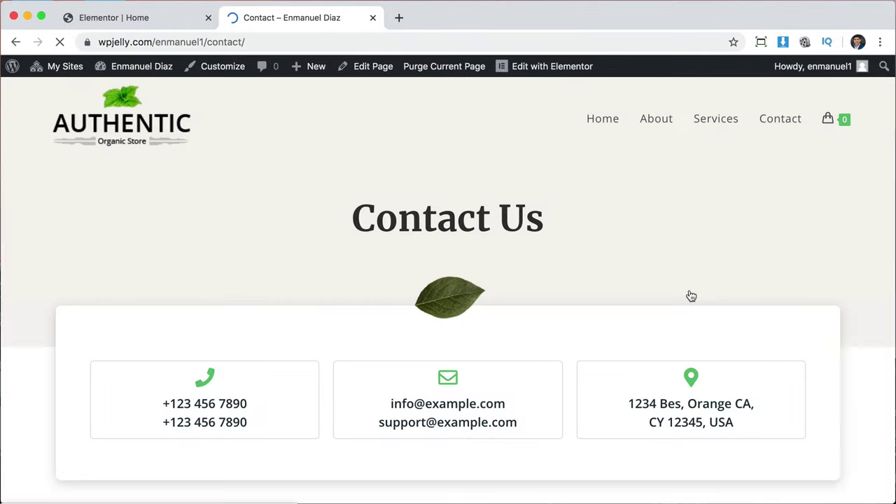
{"action": "scroll", "coordinate": [691, 297], "scroll_direction": "down", "scroll_amount": 6}
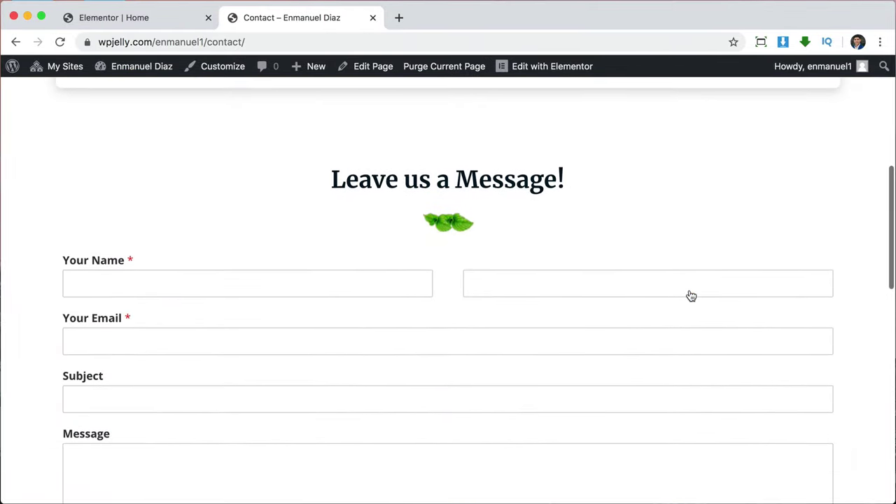
{"action": "left_click", "coordinate": [373, 18]}
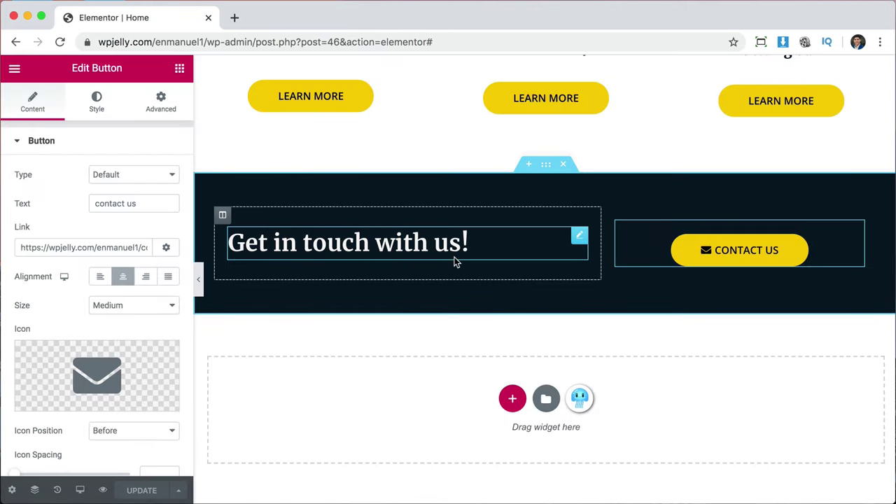
Set the Get in touch section's background type to Video and copy the ocean-waves YouTube URL.
{"action": "scroll", "coordinate": [455, 261], "scroll_direction": "up", "scroll_amount": 2}
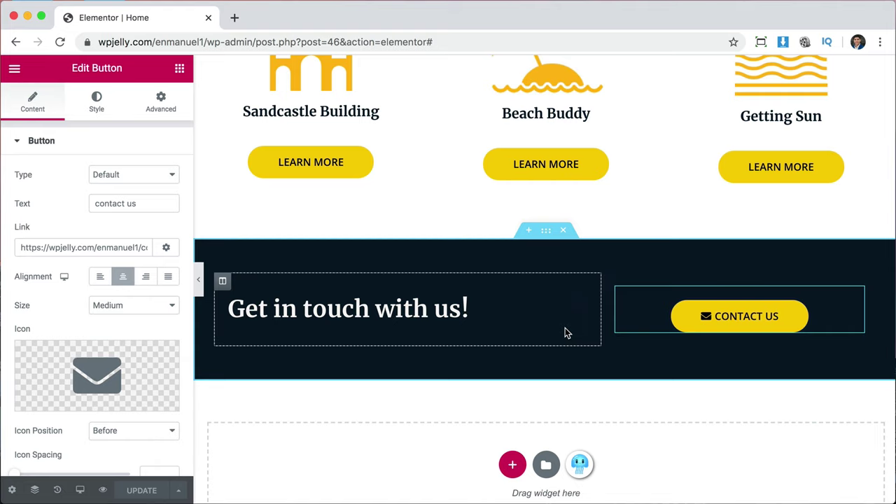
{"action": "left_click", "coordinate": [546, 232]}
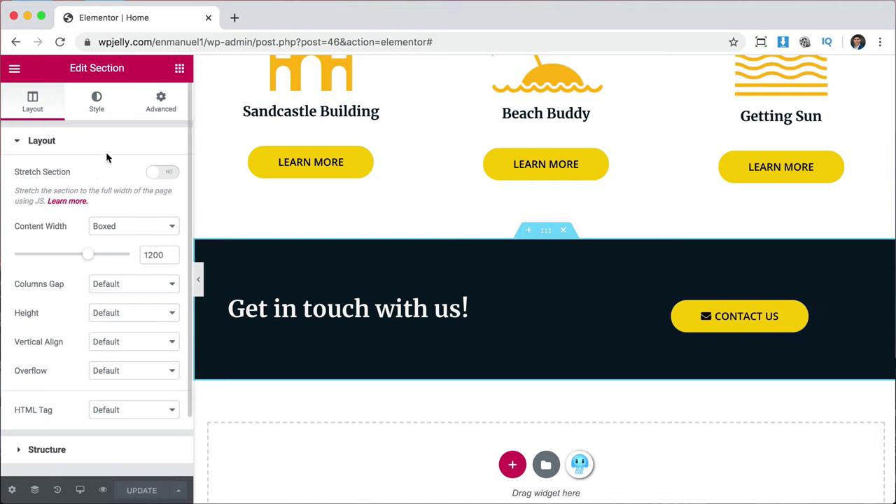
{"action": "left_click", "coordinate": [97, 112]}
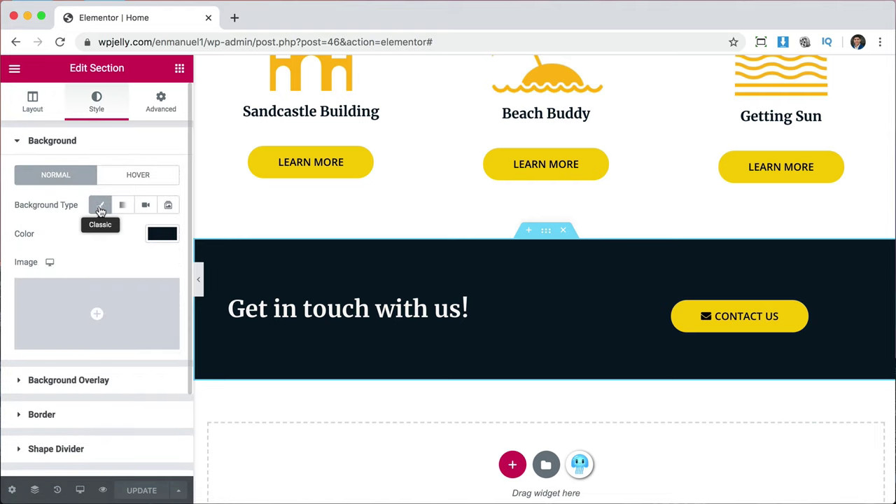
{"action": "left_click", "coordinate": [147, 216]}
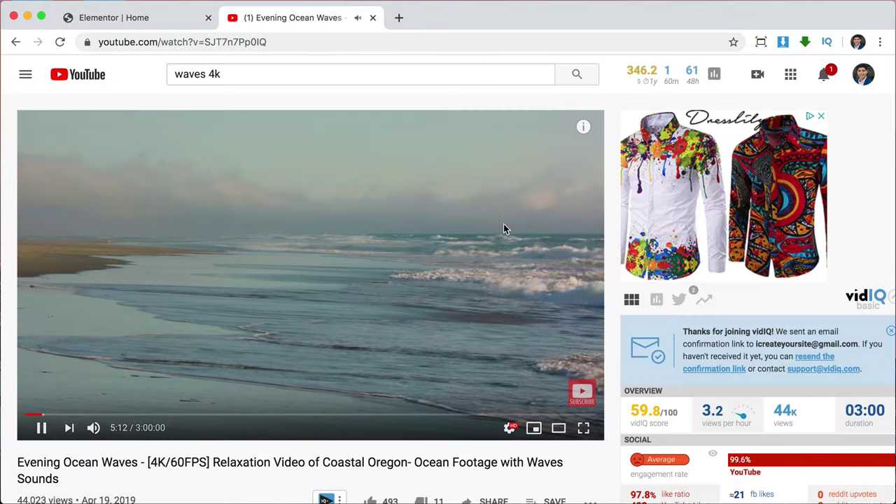
{"action": "left_click", "coordinate": [342, 43]}
{"action": "key", "text": "super+c"}
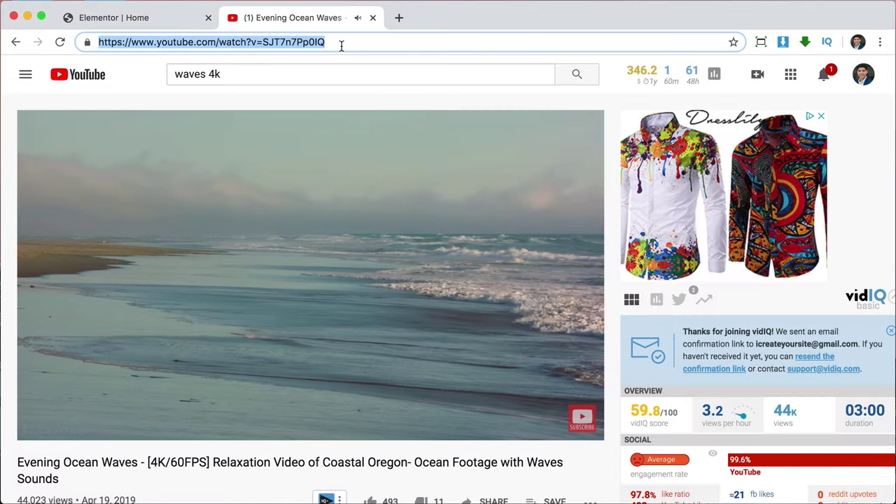
{"action": "left_click", "coordinate": [175, 23]}
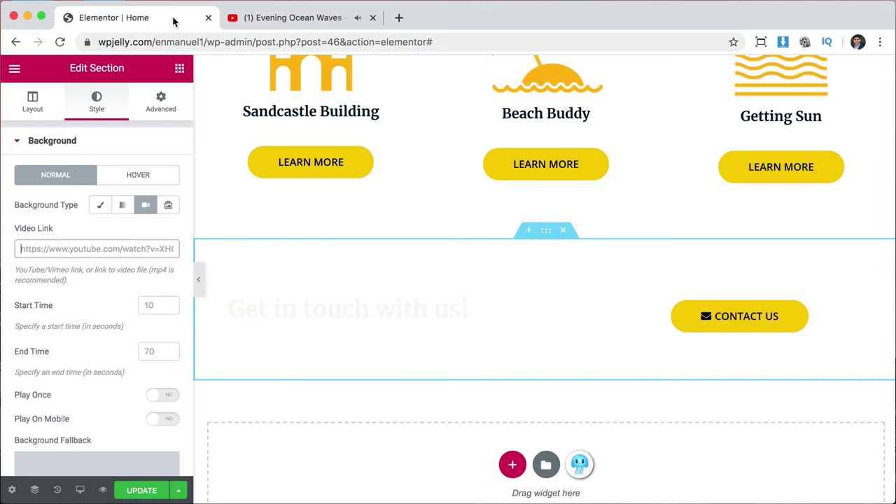
Set the background video to start at 40 and end at 75, and paste the YouTube link.
{"action": "left_click", "coordinate": [131, 255]}
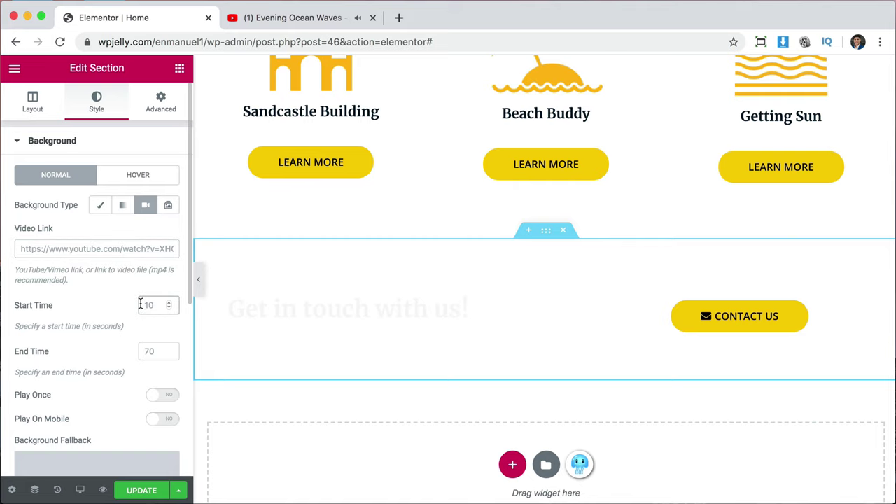
{"action": "type", "text": "40"}
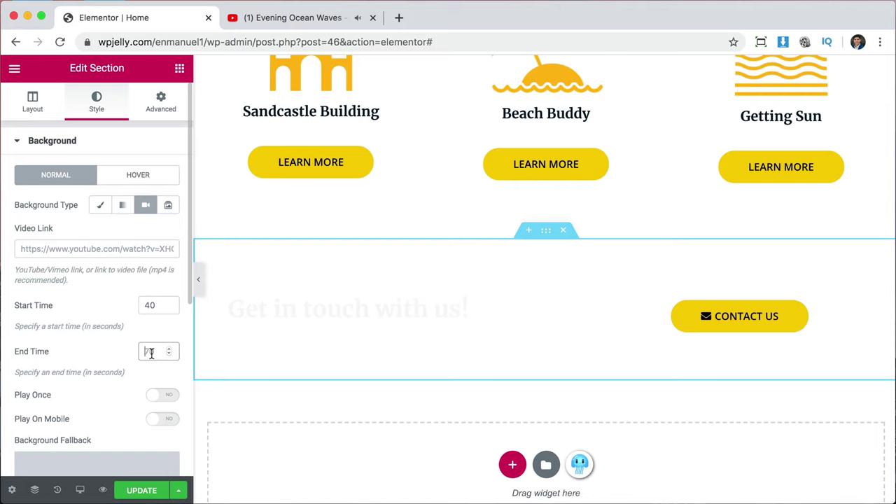
{"action": "left_click", "coordinate": [152, 353]}
{"action": "type", "text": "75"}
{"action": "left_click", "coordinate": [79, 249]}
{"action": "key", "text": "super+v"}
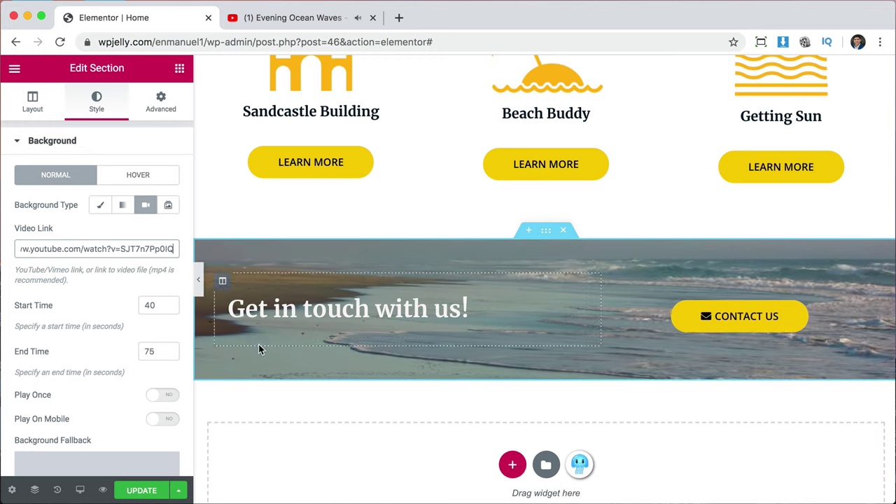
{"action": "scroll", "coordinate": [86, 355], "scroll_direction": "down", "scroll_amount": 4}
{"action": "scroll", "coordinate": [86, 355], "scroll_direction": "down", "scroll_amount": 2}
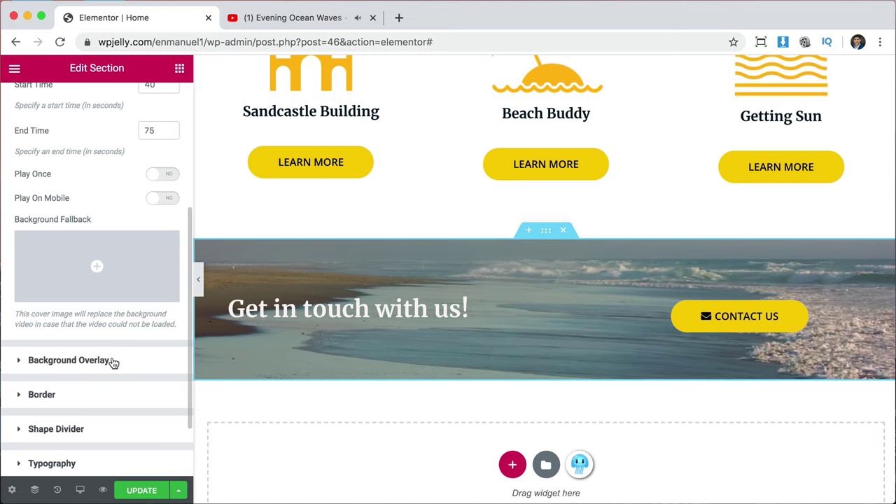
Add a Classic black background overlay at 0.2 opacity and save the page.
{"action": "left_click", "coordinate": [113, 361]}
{"action": "left_click", "coordinate": [124, 243]}
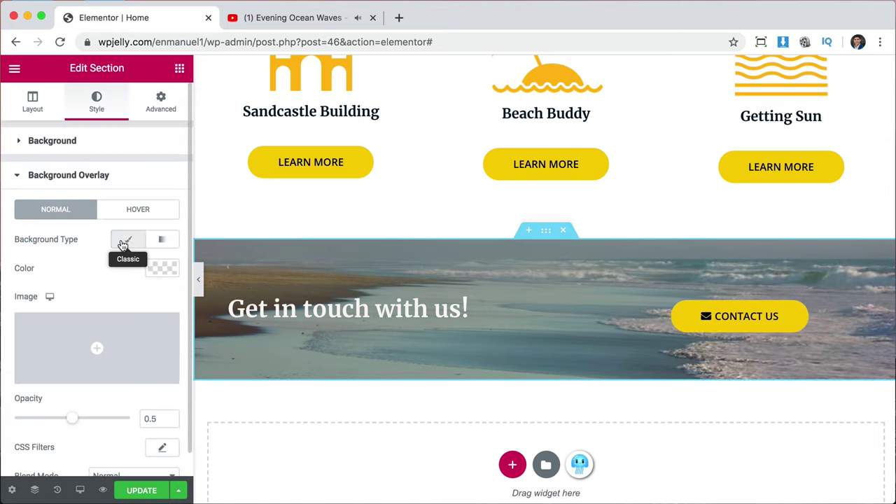
{"action": "left_click", "coordinate": [161, 269]}
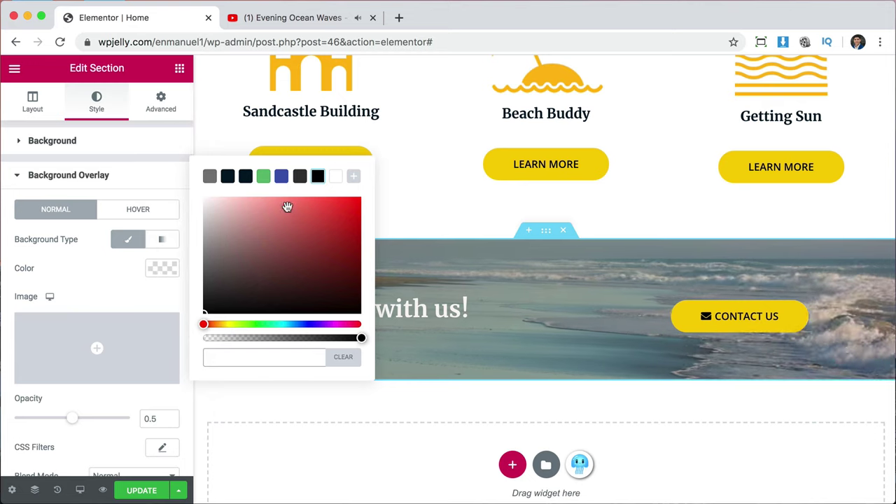
{"action": "left_click", "coordinate": [316, 181]}
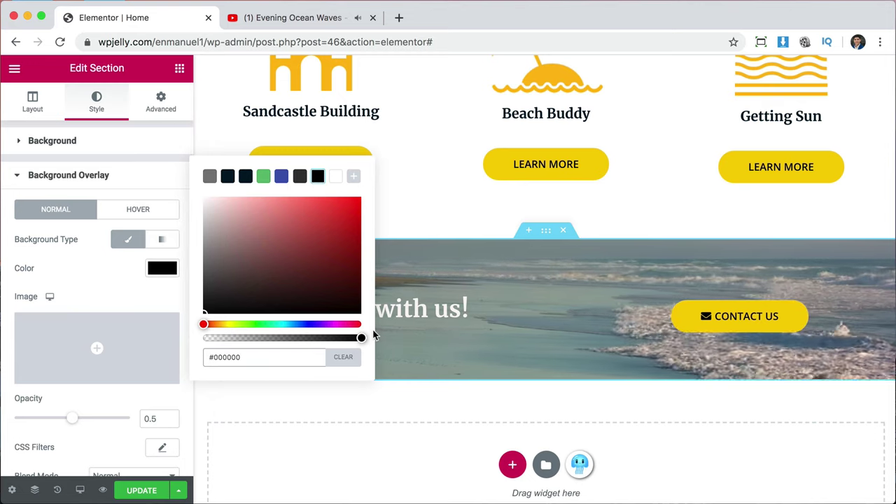
{"action": "left_click", "coordinate": [91, 295]}
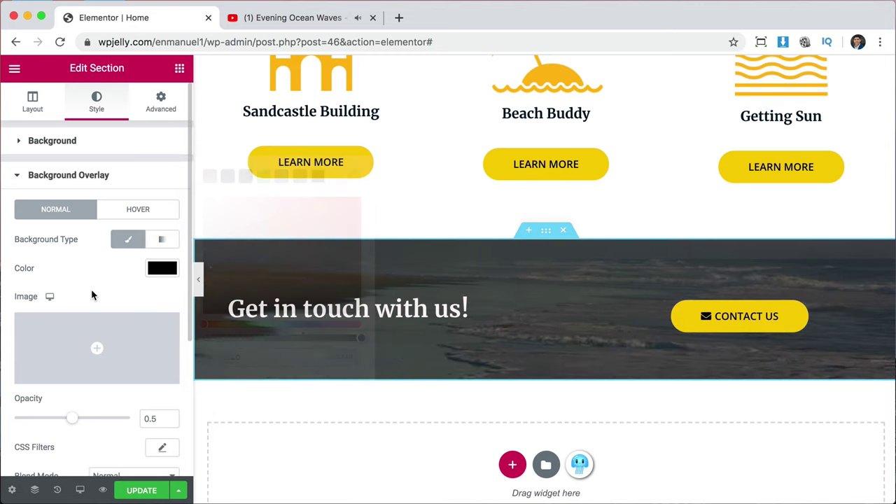
{"action": "left_click_drag", "start_coordinate": [72, 418], "coordinate": [36, 420]}
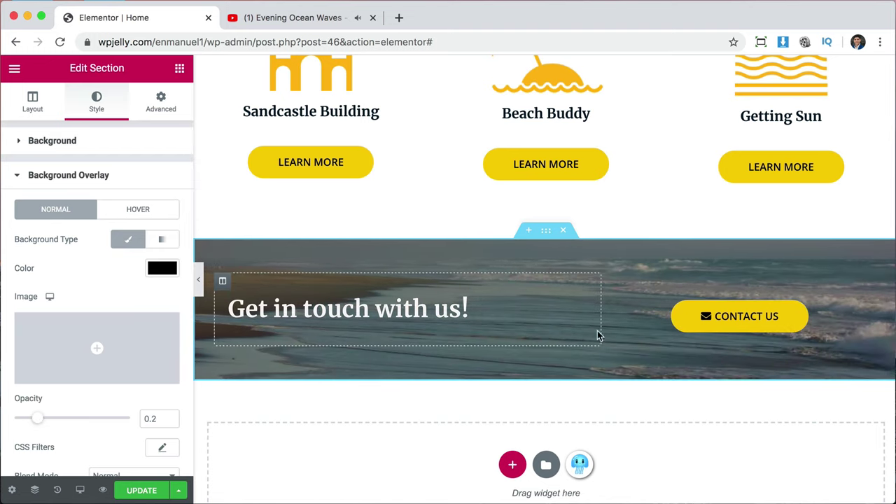
{"action": "left_click", "coordinate": [140, 492]}
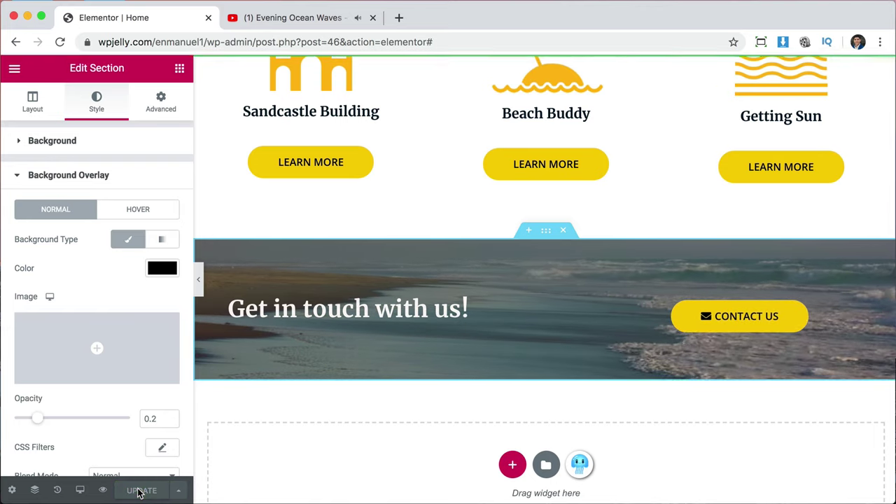
Open the saved homepage preview in a new tab and close the YouTube tab.
{"action": "left_click", "coordinate": [104, 489]}
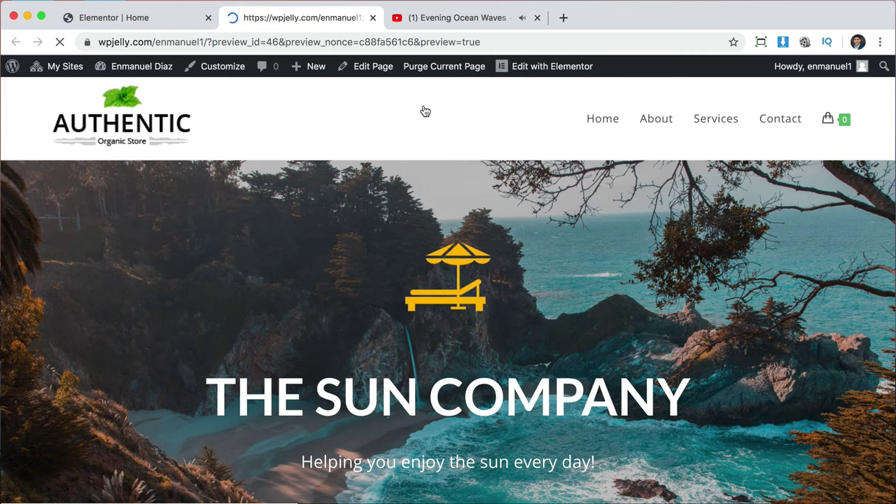
{"action": "left_click", "coordinate": [537, 18]}
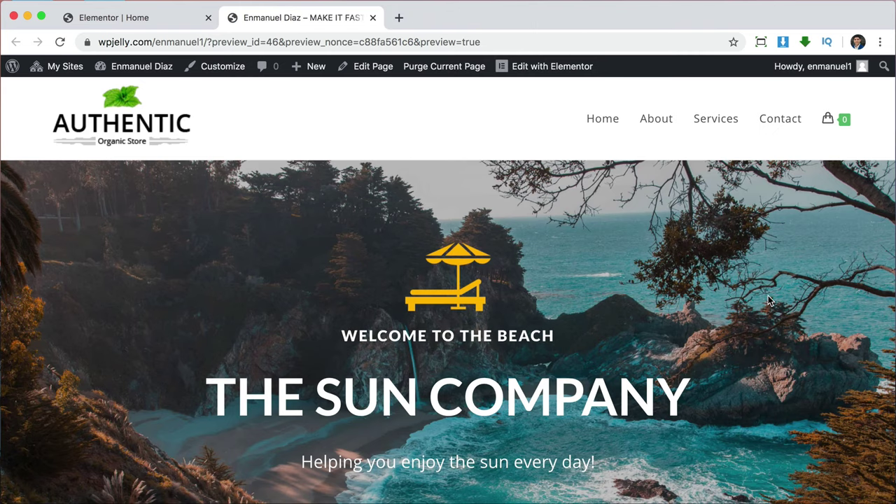
{"action": "scroll", "coordinate": [768, 301], "scroll_direction": "down", "scroll_amount": 6}
{"action": "scroll", "coordinate": [768, 301], "scroll_direction": "up", "scroll_amount": 3}
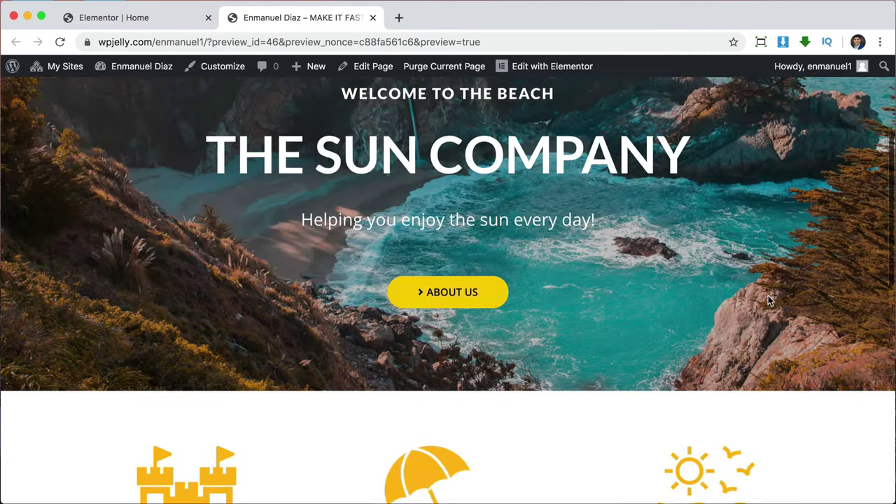
{"action": "scroll", "coordinate": [768, 296], "scroll_direction": "down", "scroll_amount": 5}
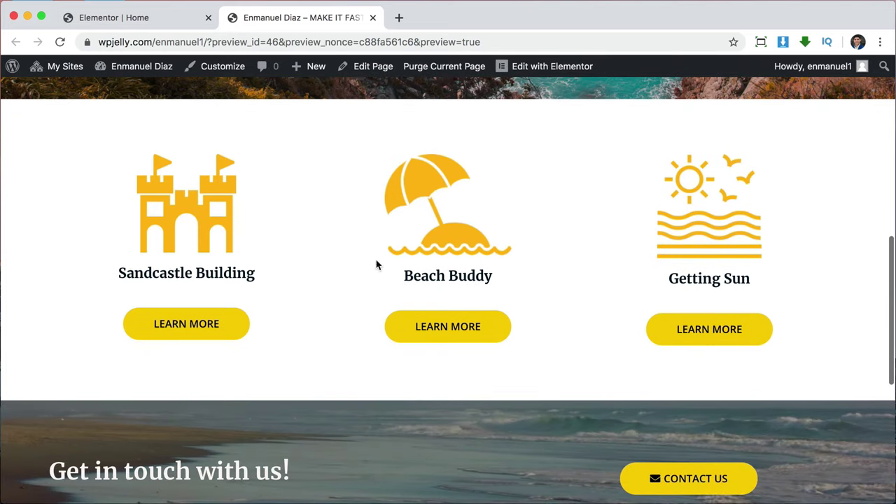
{"action": "scroll", "coordinate": [826, 278], "scroll_direction": "down", "scroll_amount": 4}
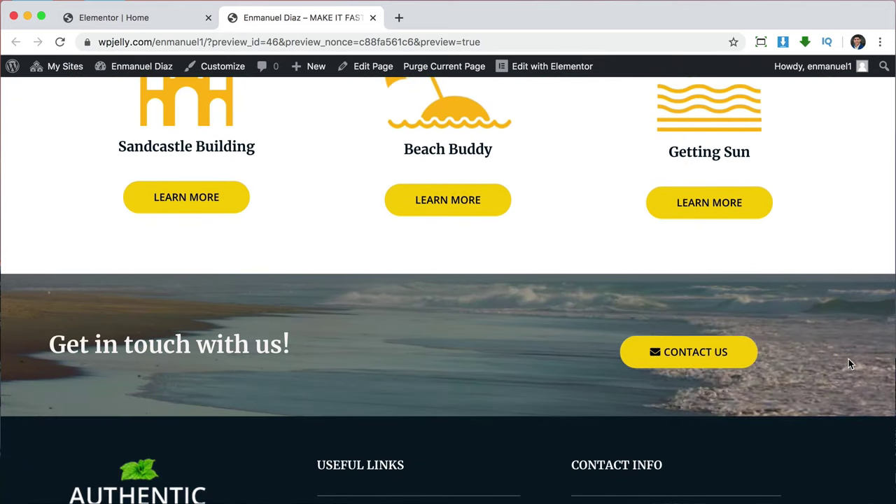
Scroll through the preview's beach video contact banner and open the site Customizer.
{"action": "scroll", "coordinate": [851, 363], "scroll_direction": "down", "scroll_amount": 1}
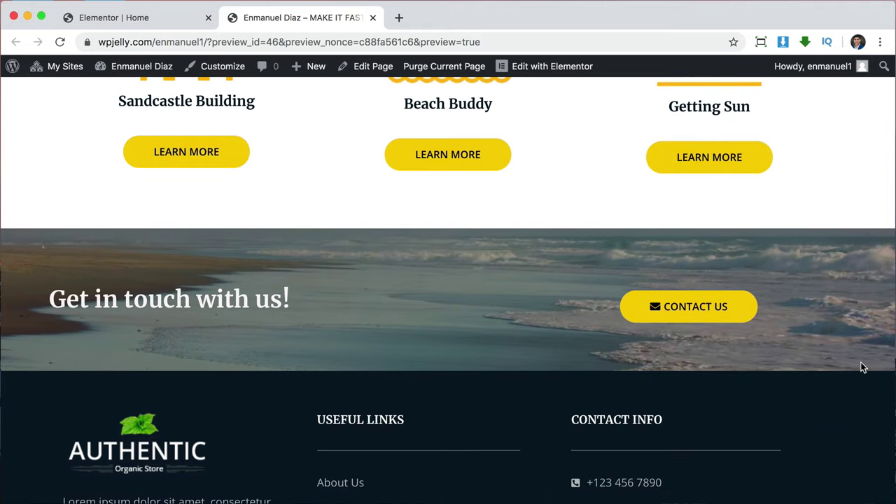
{"action": "scroll", "coordinate": [863, 368], "scroll_direction": "down", "scroll_amount": 2}
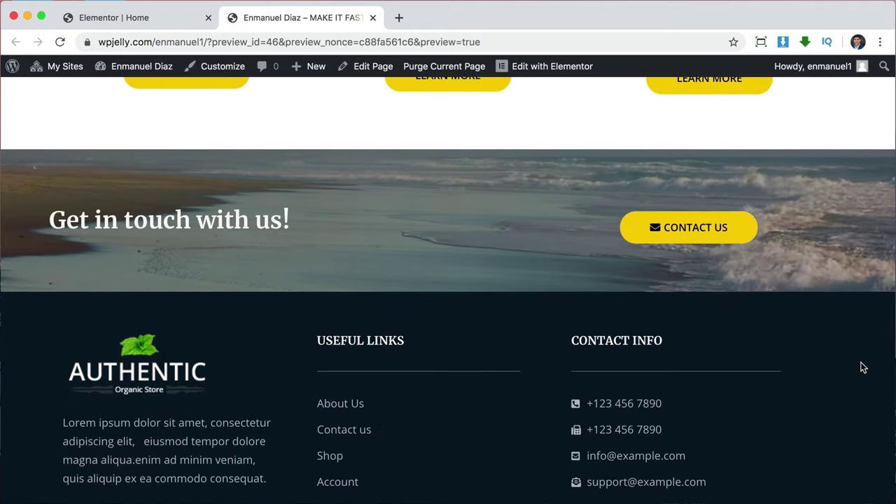
{"action": "scroll", "coordinate": [863, 368], "scroll_direction": "up", "scroll_amount": 10}
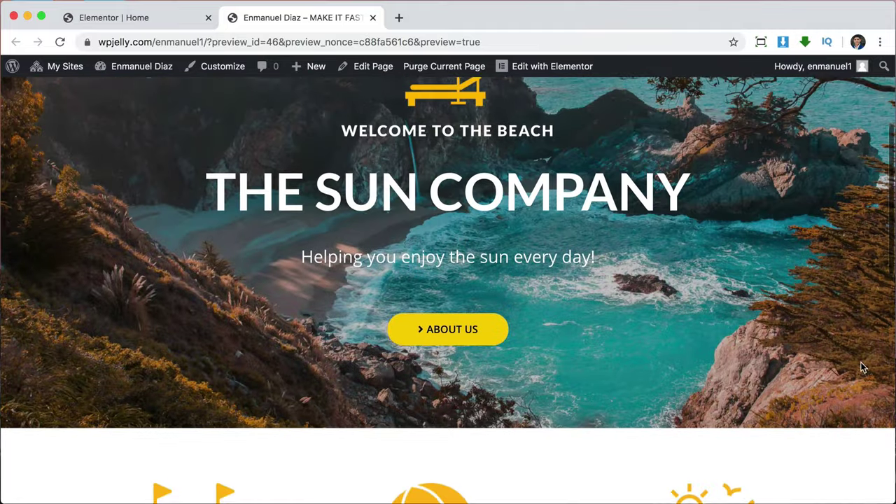
{"action": "scroll", "coordinate": [862, 367], "scroll_direction": "up", "scroll_amount": 4}
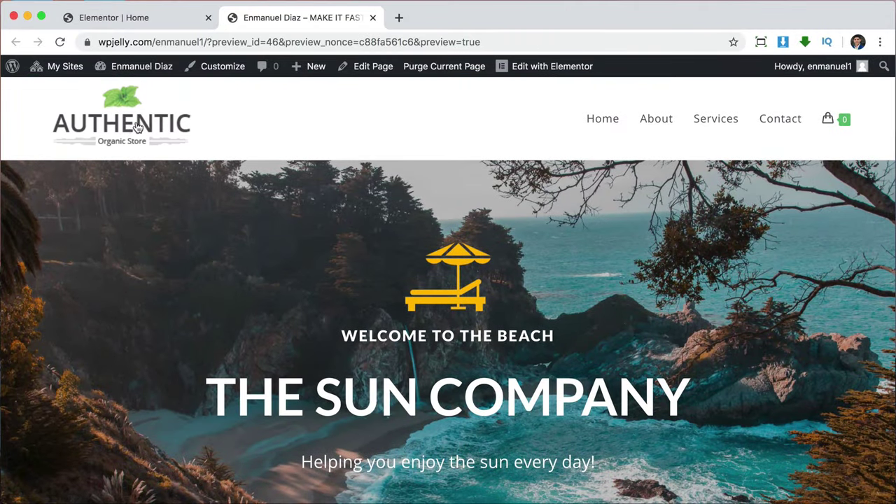
{"action": "scroll", "coordinate": [666, 239], "scroll_direction": "down", "scroll_amount": 20}
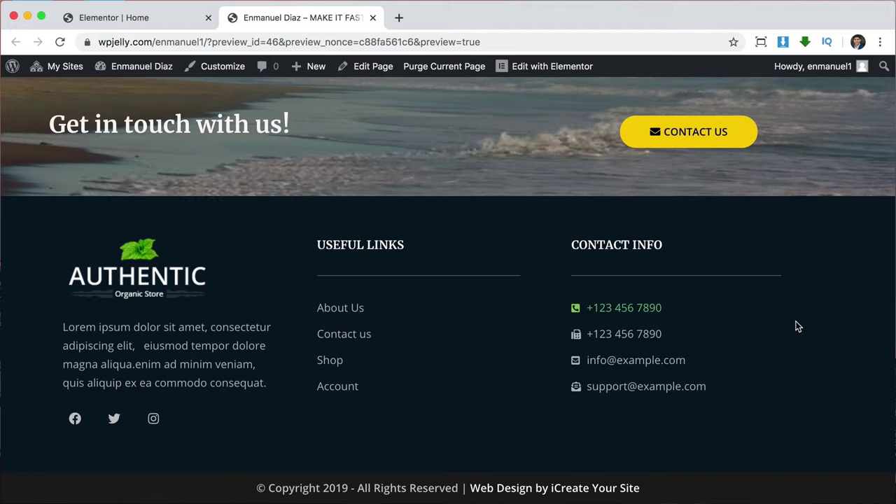
{"action": "scroll", "coordinate": [823, 362], "scroll_direction": "up", "scroll_amount": 20}
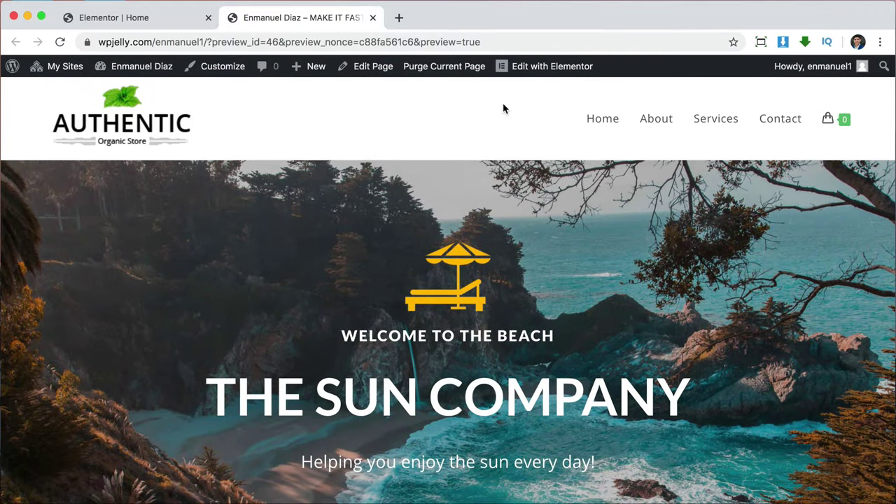
{"action": "left_click", "coordinate": [218, 73]}
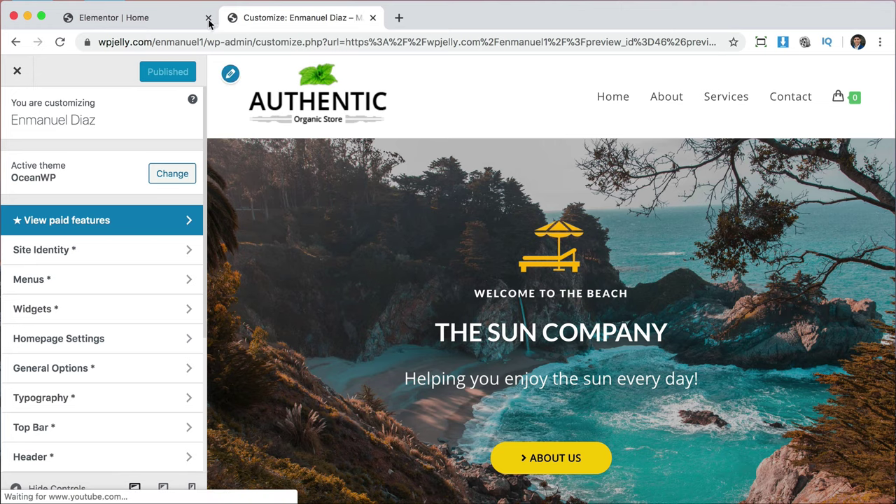
Close the page editor tab and change the site title to 'The Sun Company'.
{"action": "left_click", "coordinate": [208, 19]}
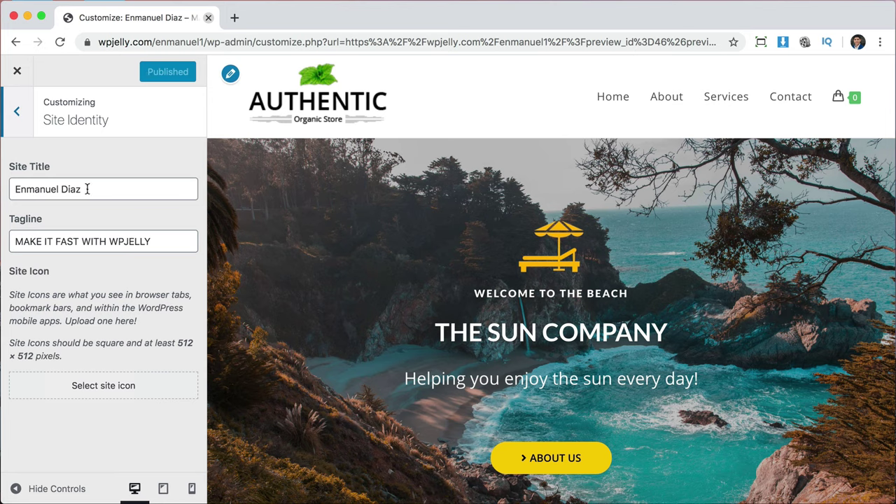
{"action": "double_click", "coordinate": [98, 189]}
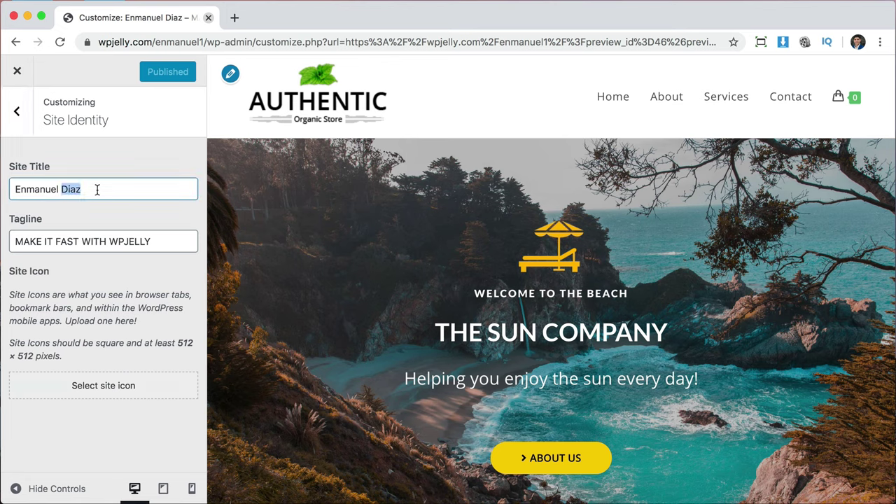
{"action": "key", "text": "super+a"}
{"action": "type", "text": "The Sun Company"}
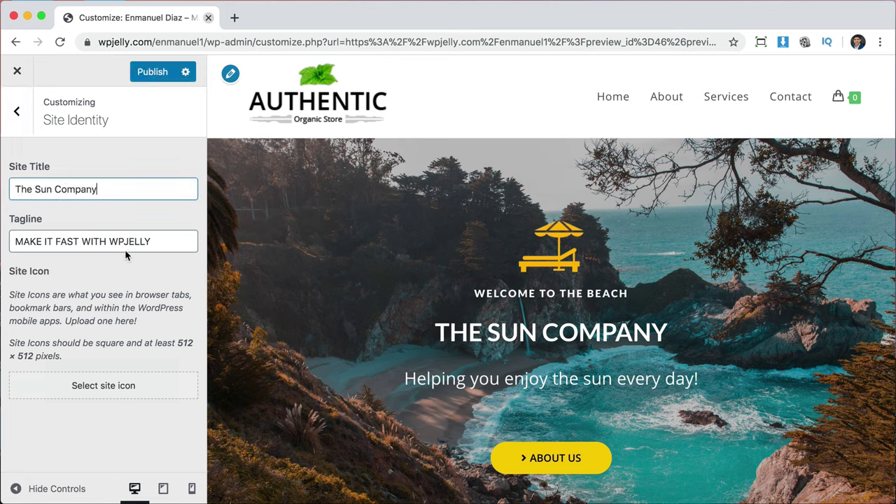
Replace the tagline with 'Helping you enjoy the sun'.
{"action": "double_click", "coordinate": [123, 241]}
{"action": "key", "text": "super+a"}
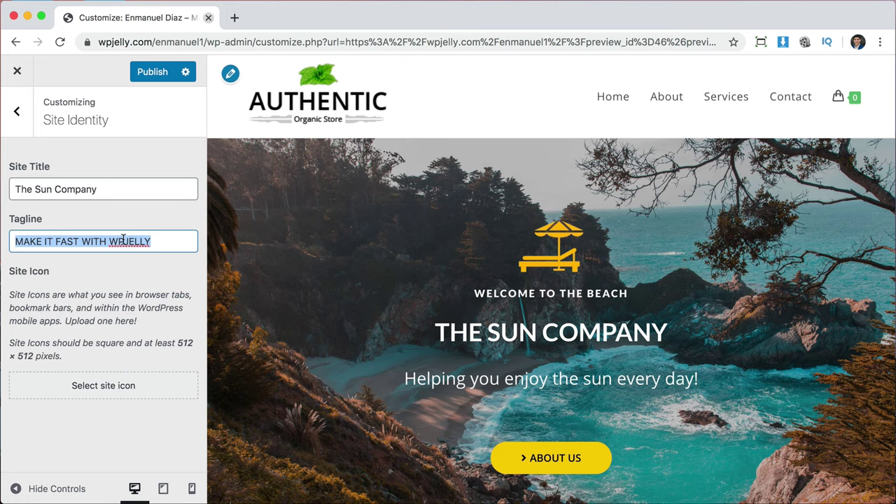
{"action": "key", "text": "BackSpace"}
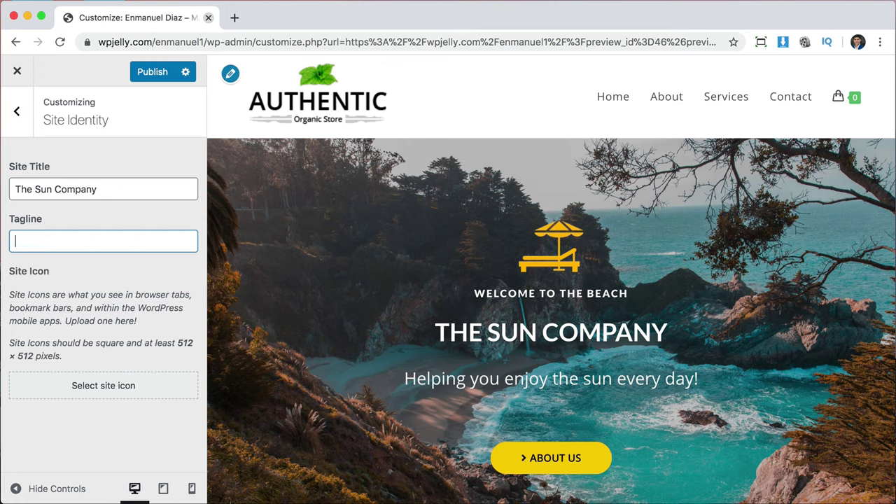
{"action": "type", "text": "Helping you enjoy the sun"}
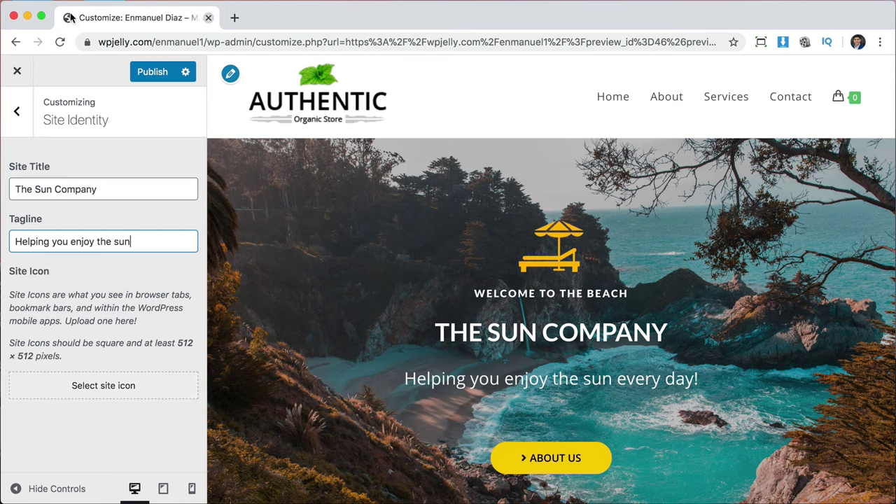
Set the yellow surfboard image as the site icon, cropped square from its top edge.
{"action": "left_click", "coordinate": [79, 387]}
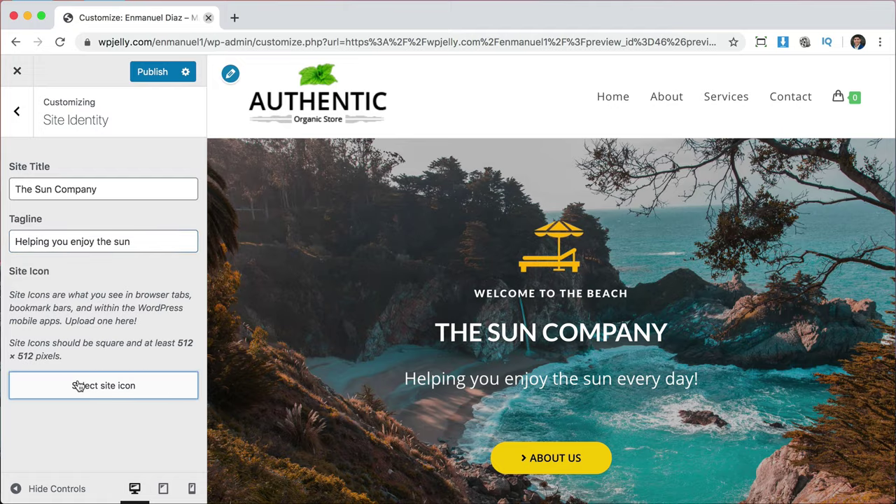
{"action": "scroll", "coordinate": [466, 372], "scroll_direction": "down", "scroll_amount": 3}
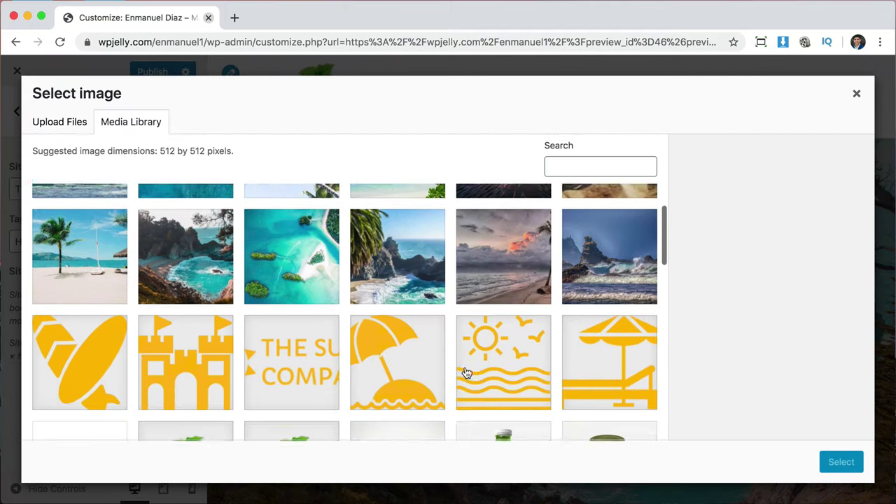
{"action": "left_click", "coordinate": [108, 323]}
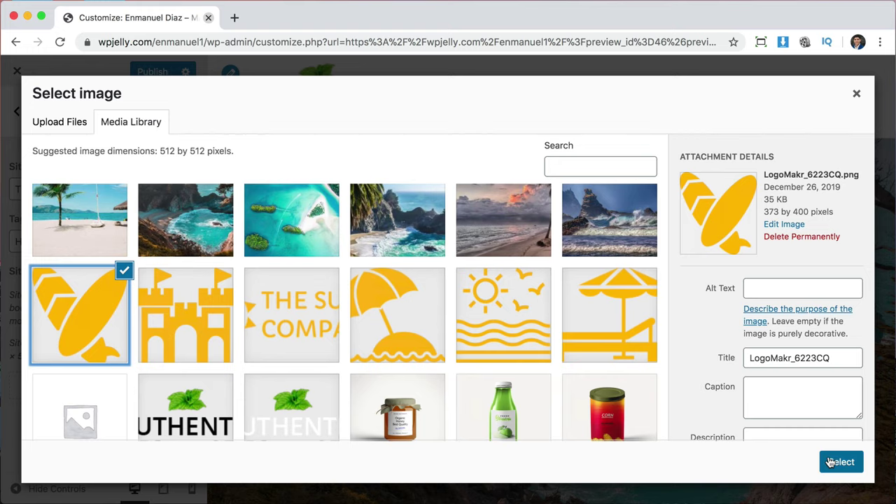
{"action": "left_click", "coordinate": [831, 462]}
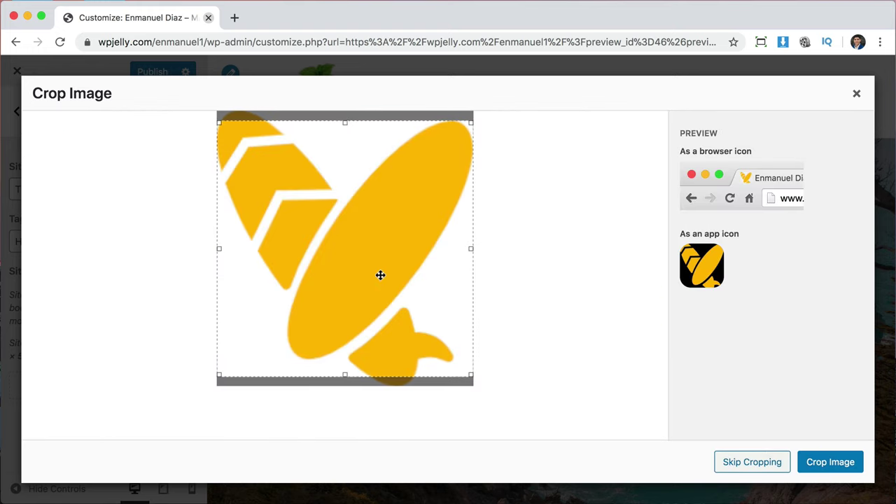
{"action": "left_click_drag", "start_coordinate": [374, 282], "coordinate": [374, 266]}
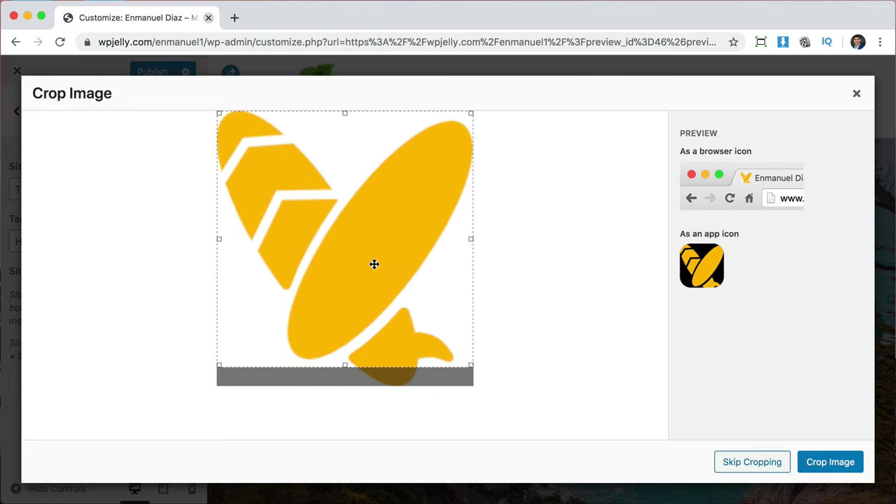
{"action": "left_click", "coordinate": [838, 464]}
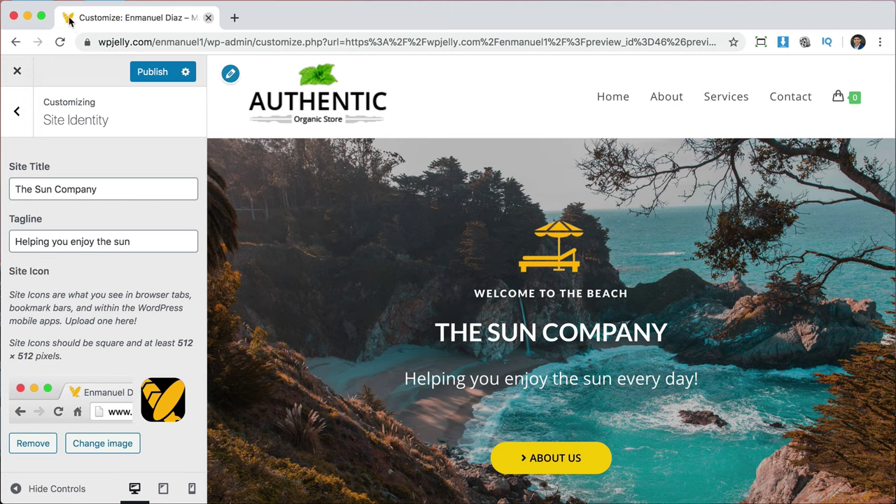
{"action": "left_click", "coordinate": [17, 114]}
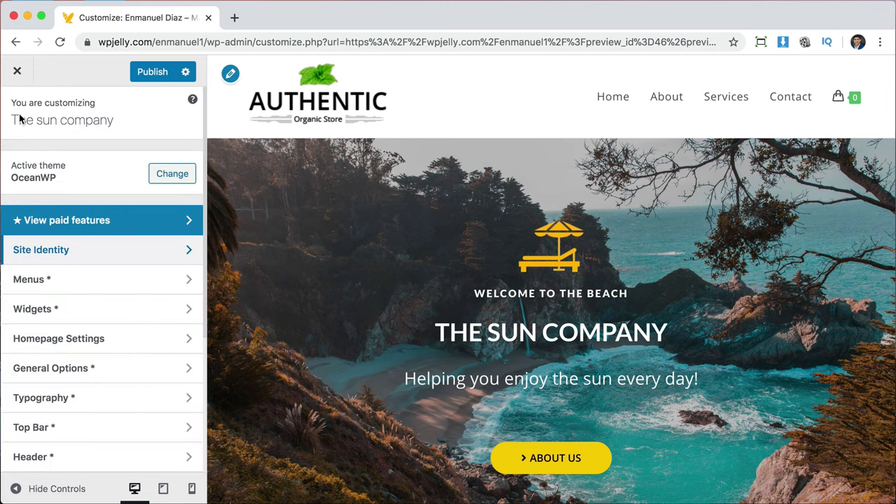
Publish the identity changes and set THE SUN COMPANY image as header logo, uncropped.
{"action": "left_click", "coordinate": [153, 71]}
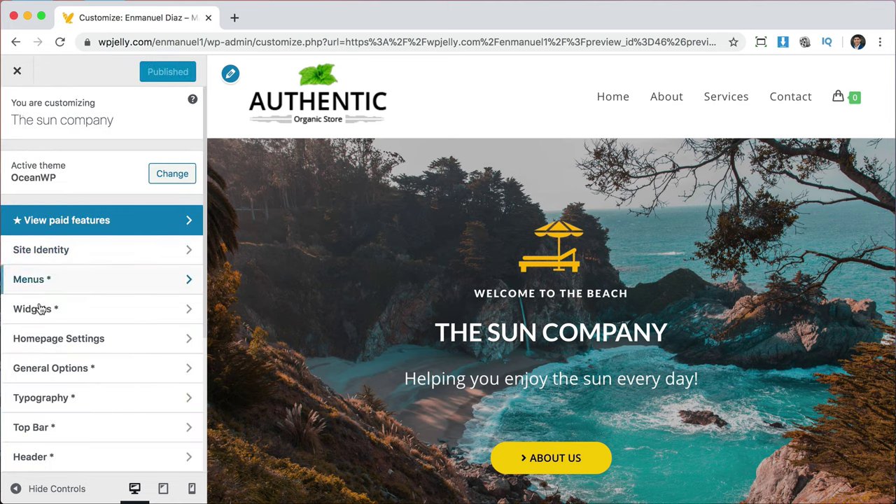
{"action": "left_click", "coordinate": [40, 457]}
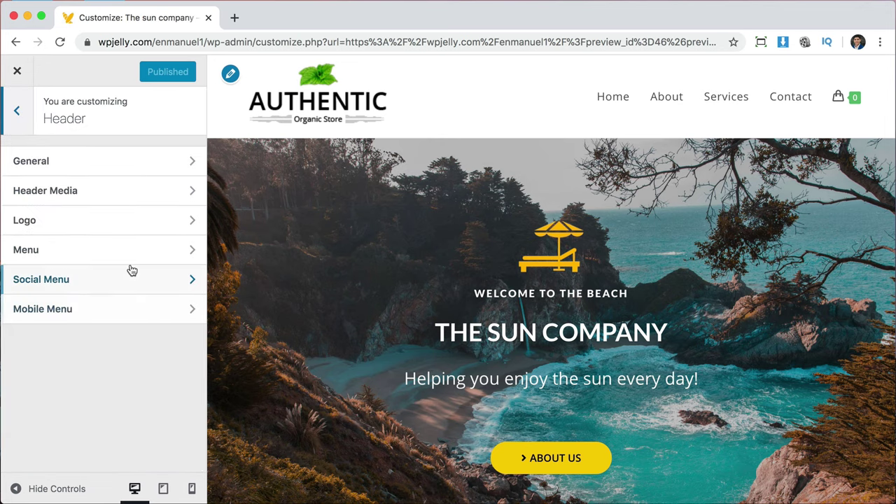
{"action": "left_click", "coordinate": [46, 224]}
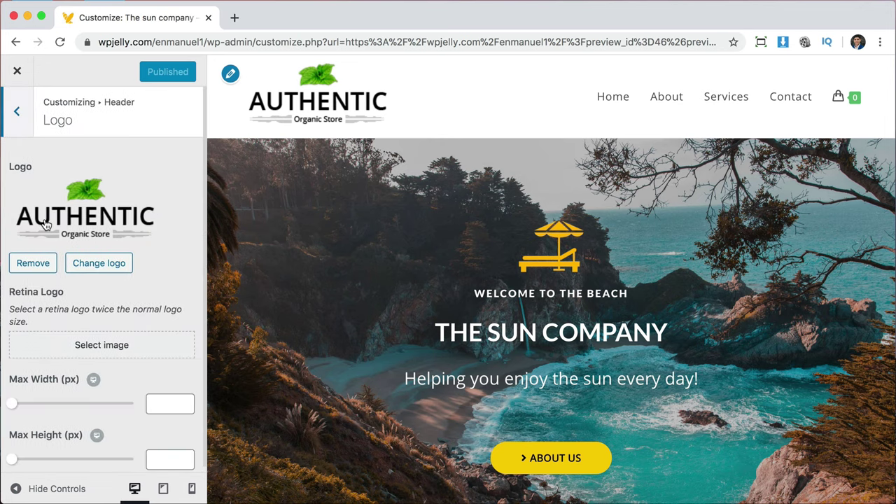
{"action": "left_click", "coordinate": [116, 262]}
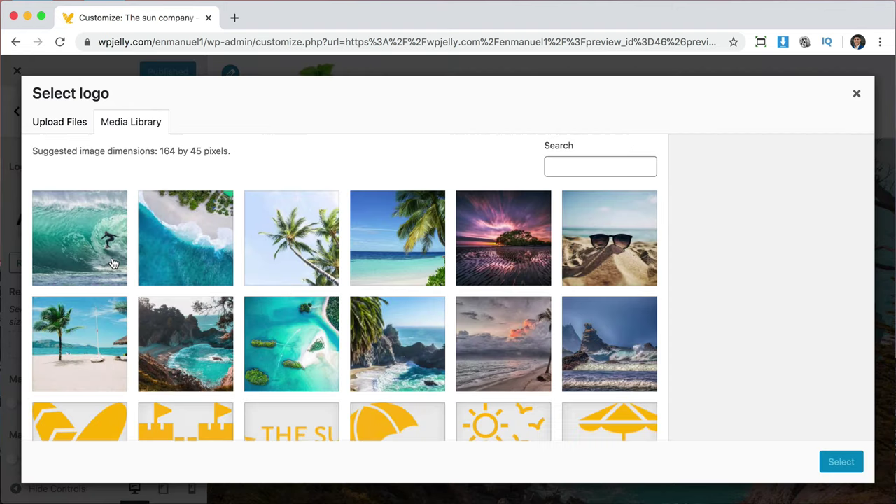
{"action": "scroll", "coordinate": [439, 346], "scroll_direction": "down", "scroll_amount": 3}
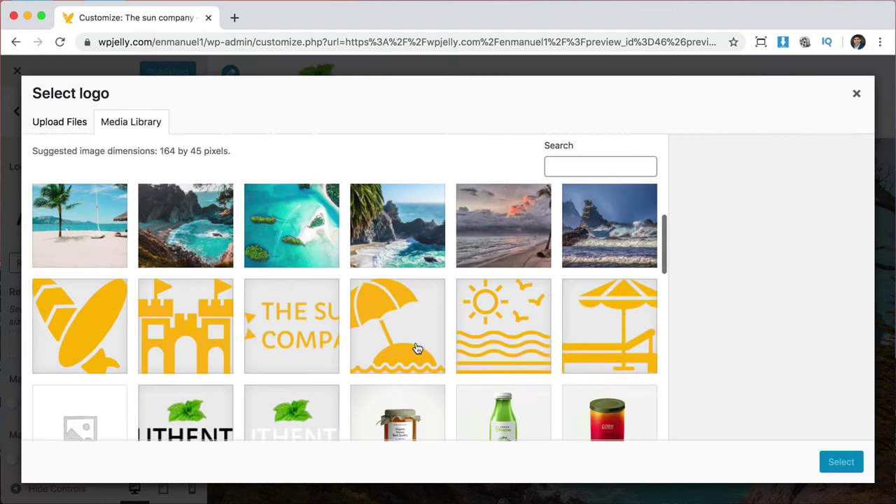
{"action": "left_click", "coordinate": [303, 329]}
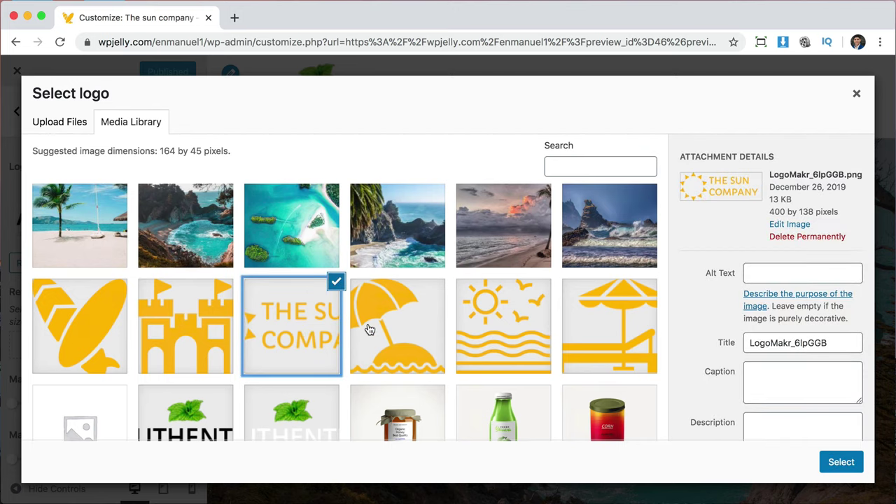
{"action": "left_click", "coordinate": [840, 463]}
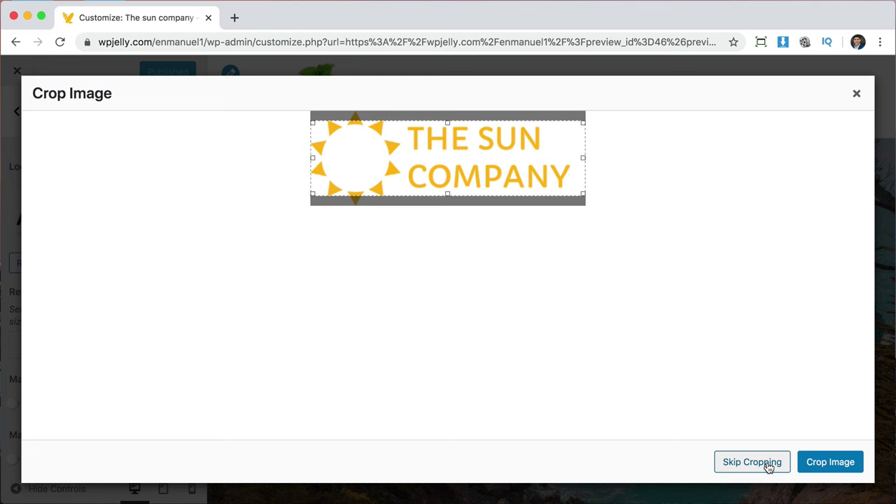
{"action": "left_click", "coordinate": [768, 465]}
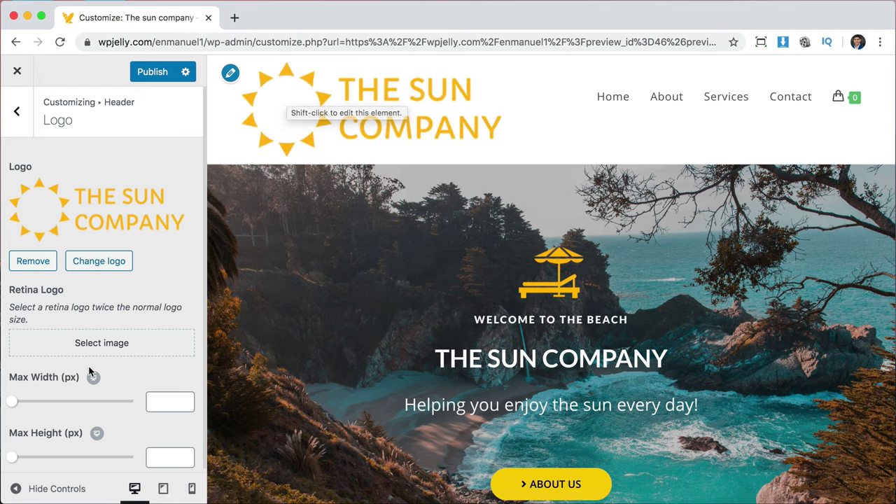
Limit the header logo's maximum width to 200 px.
{"action": "scroll", "coordinate": [91, 373], "scroll_direction": "down", "scroll_amount": 1}
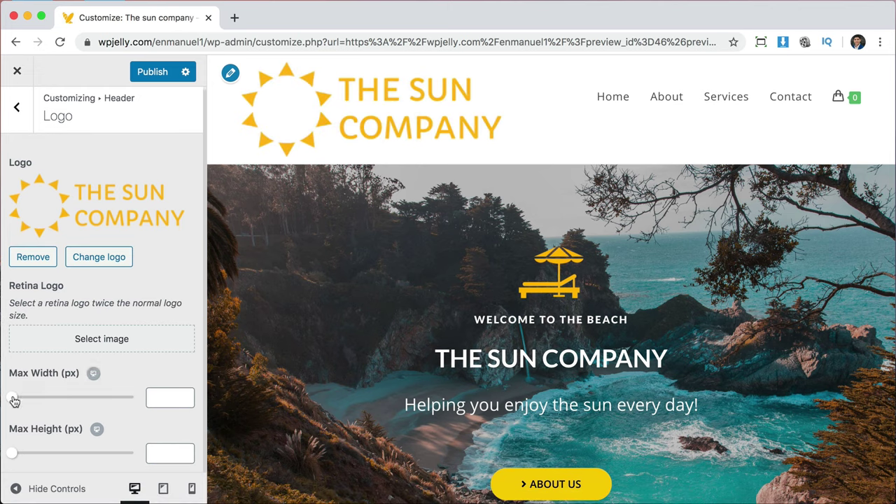
{"action": "left_click_drag", "start_coordinate": [12, 398], "coordinate": [61, 399]}
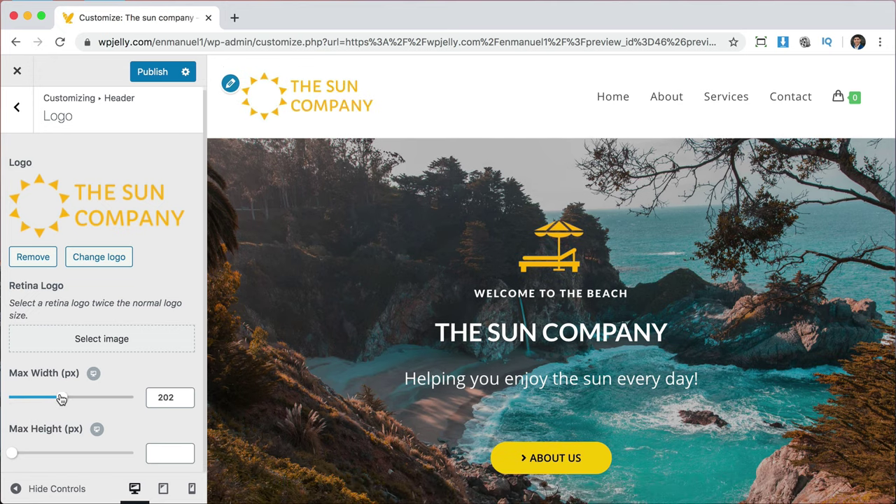
{"action": "left_click", "coordinate": [187, 400]}
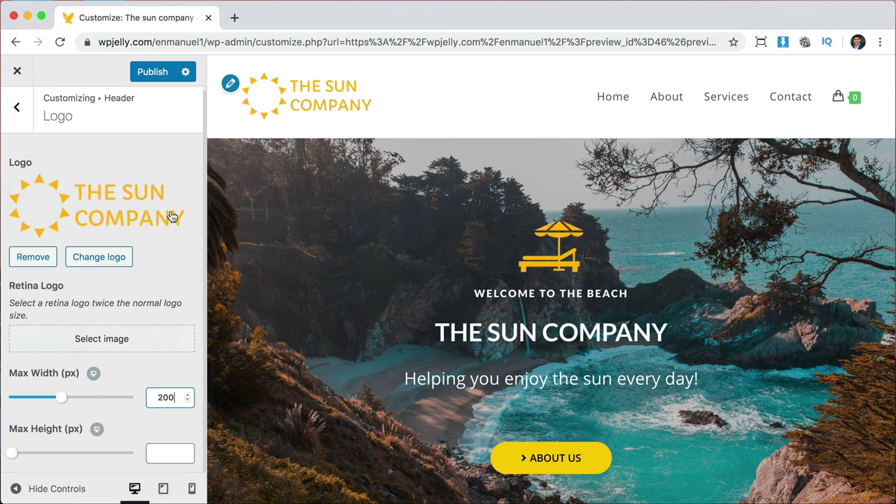
{"action": "mouse_move", "coordinate": [852, 96]}
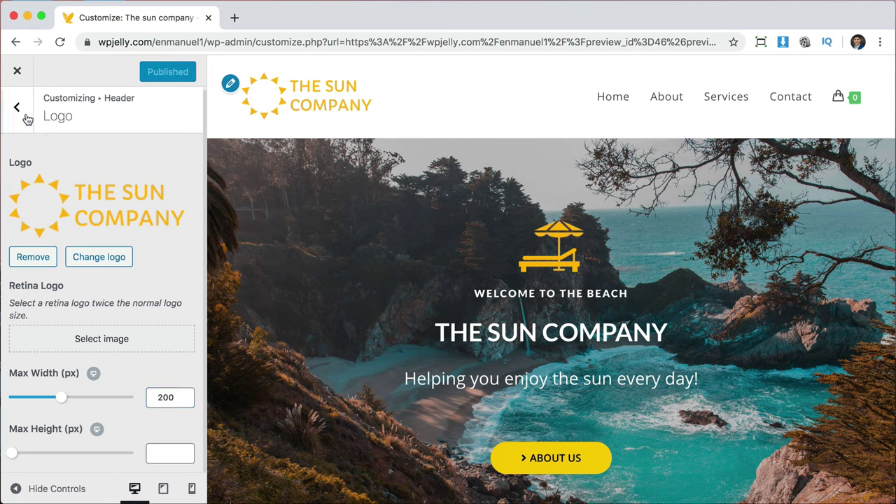
Set WooCommerce Menu Cart visibility to Disabled On All Devices and publish it.
{"action": "left_click", "coordinate": [19, 163]}
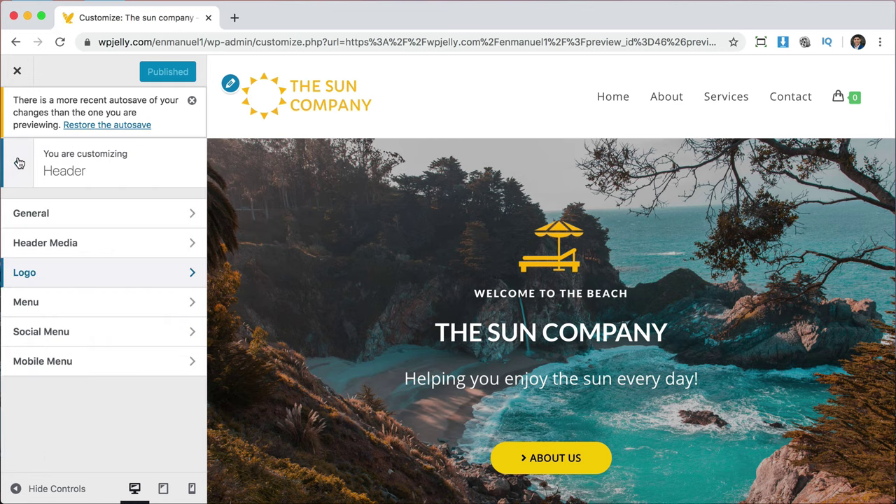
{"action": "left_click", "coordinate": [19, 163]}
{"action": "scroll", "coordinate": [70, 333], "scroll_direction": "down", "scroll_amount": 6}
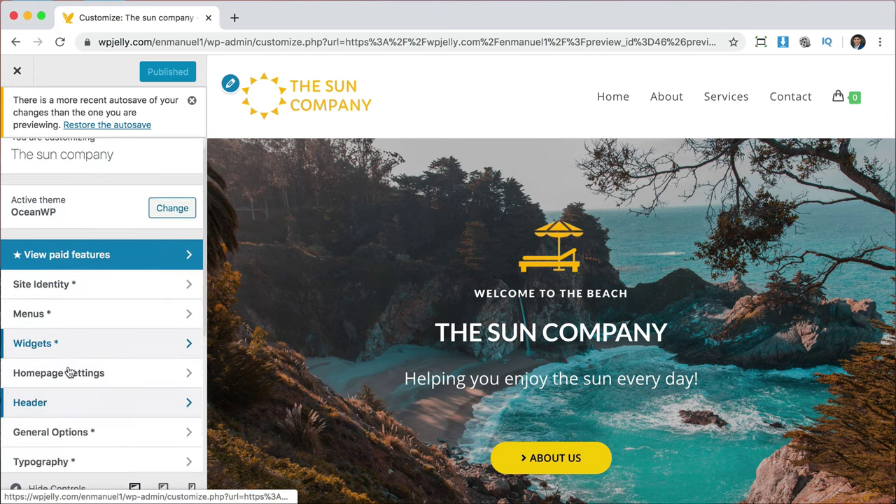
{"action": "left_click", "coordinate": [56, 364]}
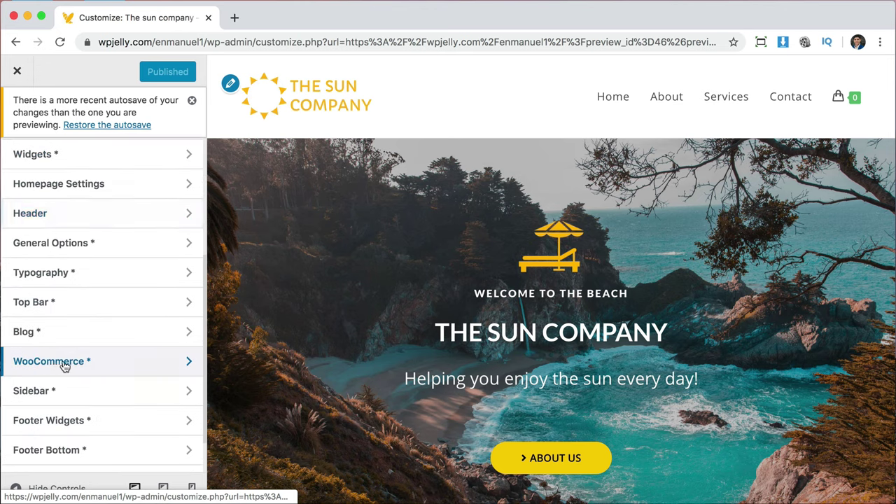
{"action": "left_click", "coordinate": [94, 282]}
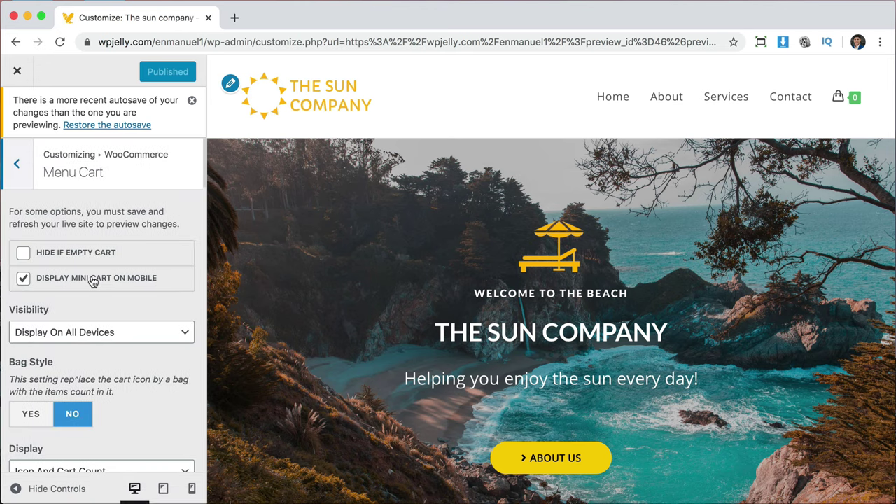
{"action": "left_click", "coordinate": [109, 336]}
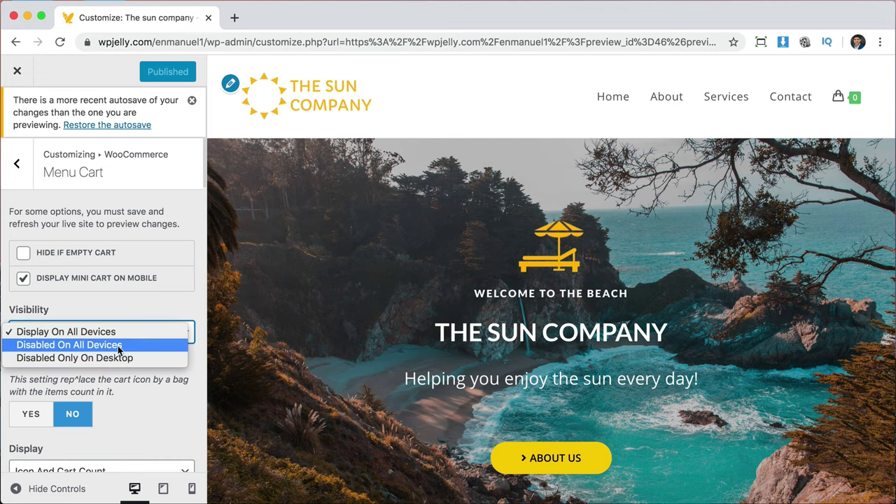
{"action": "left_click", "coordinate": [125, 344]}
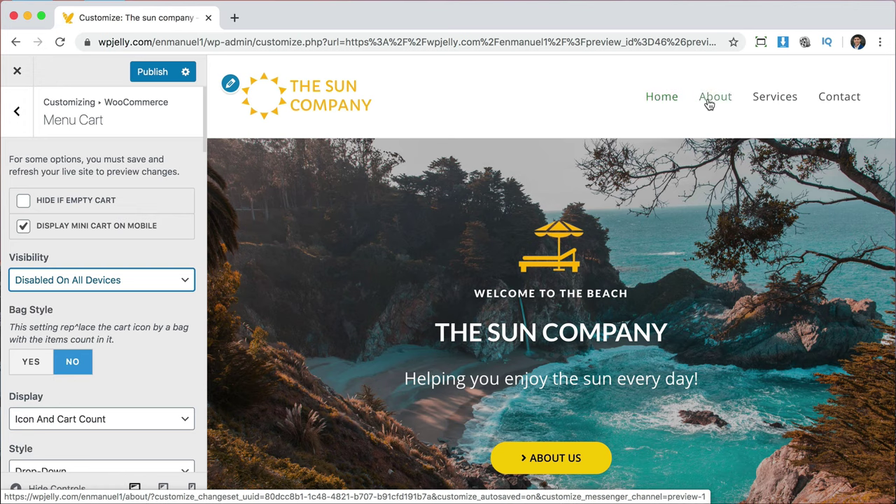
{"action": "left_click", "coordinate": [149, 74]}
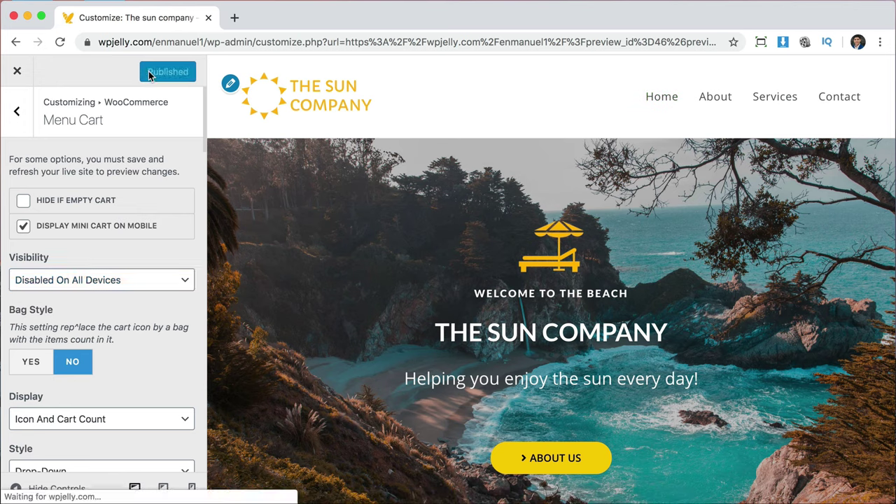
{"action": "left_click", "coordinate": [18, 115]}
Set the Header > Menu link hover colour to yellow #ffd714 and publish.
{"action": "left_click", "coordinate": [19, 118]}
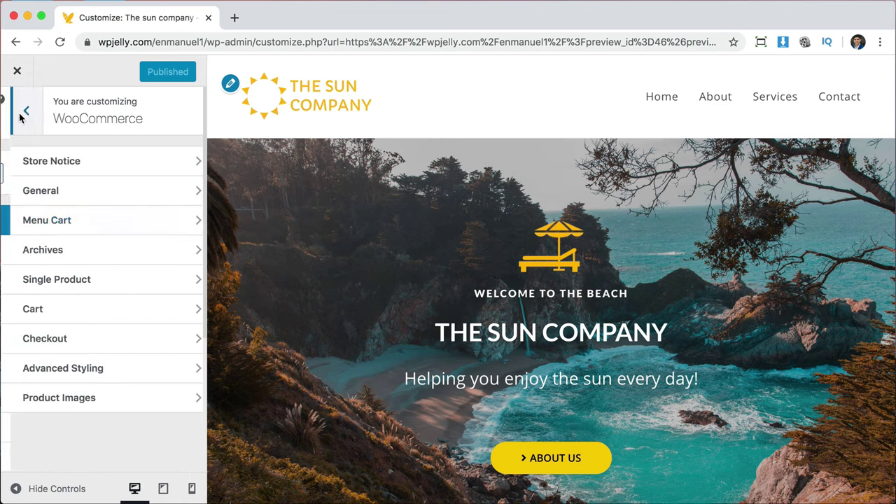
{"action": "scroll", "coordinate": [111, 350], "scroll_direction": "down", "scroll_amount": 1}
{"action": "scroll", "coordinate": [111, 350], "scroll_direction": "down", "scroll_amount": 5}
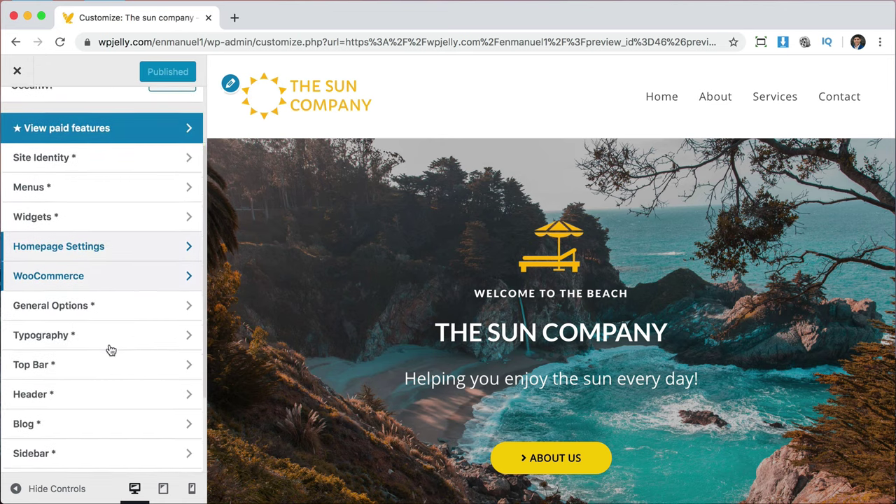
{"action": "scroll", "coordinate": [111, 350], "scroll_direction": "down", "scroll_amount": 1}
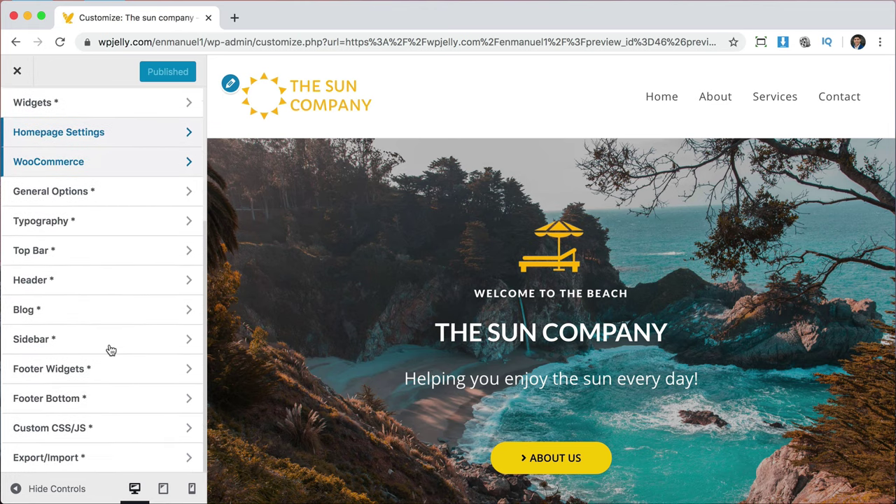
{"action": "left_click", "coordinate": [142, 282]}
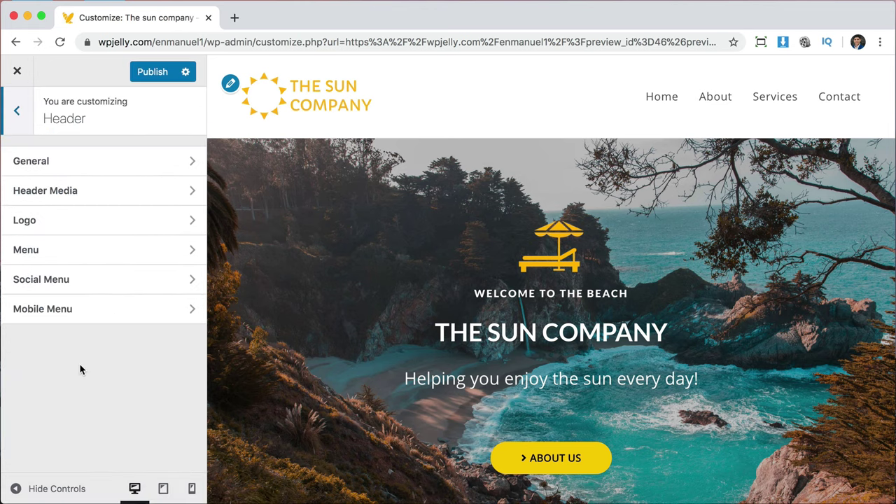
{"action": "left_click", "coordinate": [112, 249]}
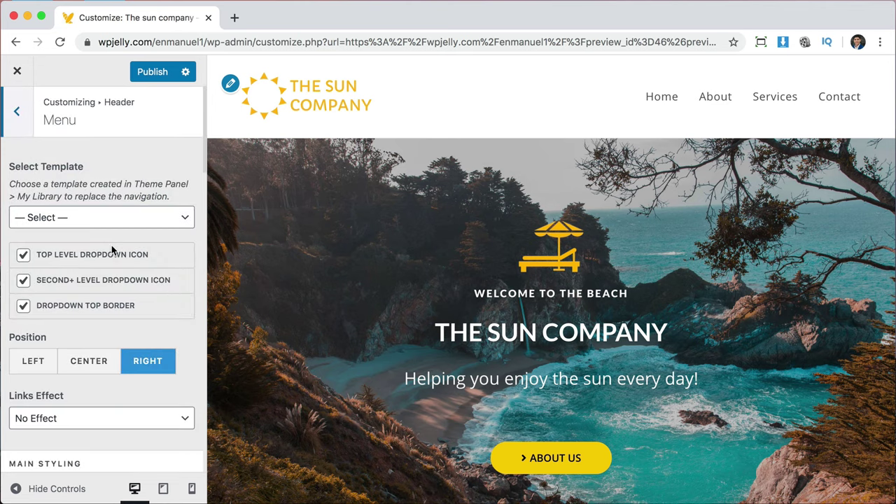
{"action": "scroll", "coordinate": [112, 250], "scroll_direction": "down", "scroll_amount": 2}
{"action": "scroll", "coordinate": [112, 245], "scroll_direction": "down", "scroll_amount": 5}
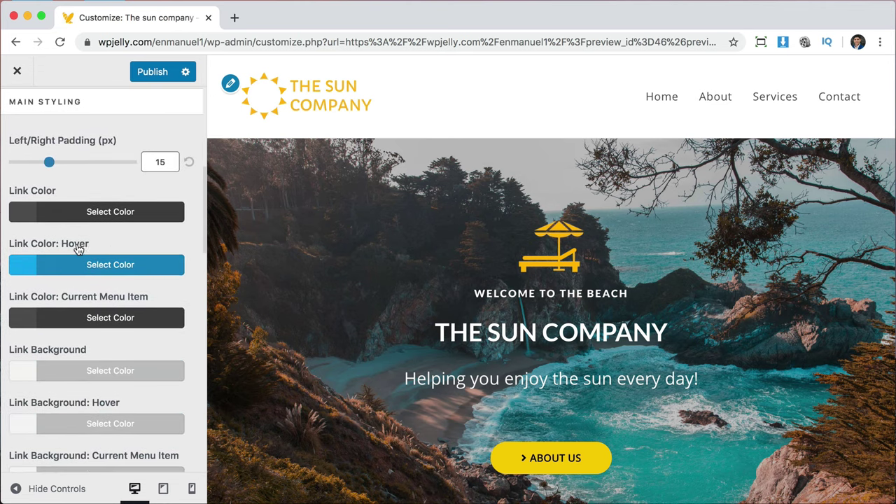
{"action": "left_click", "coordinate": [22, 262]}
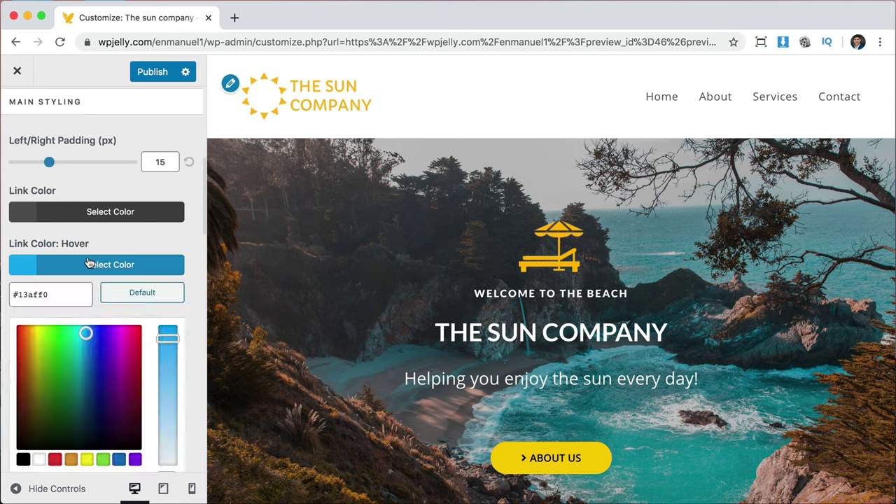
{"action": "scroll", "coordinate": [94, 271], "scroll_direction": "down", "scroll_amount": 3}
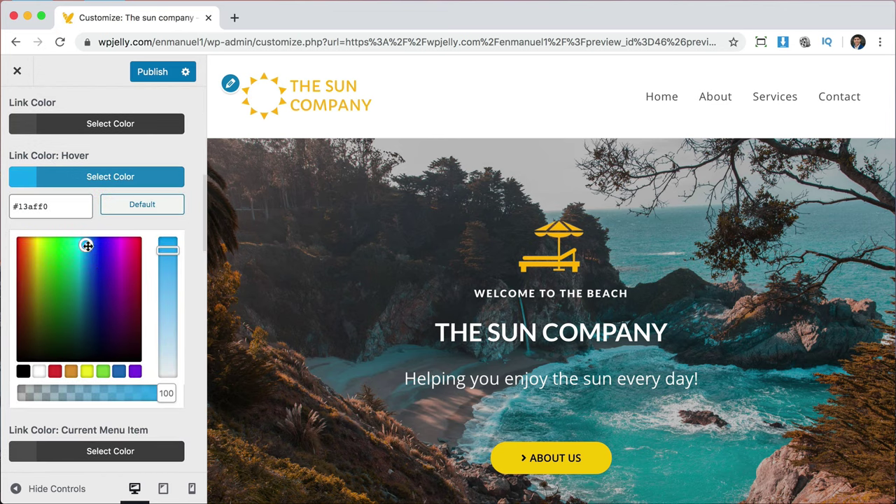
{"action": "left_click_drag", "start_coordinate": [85, 244], "coordinate": [35, 239]}
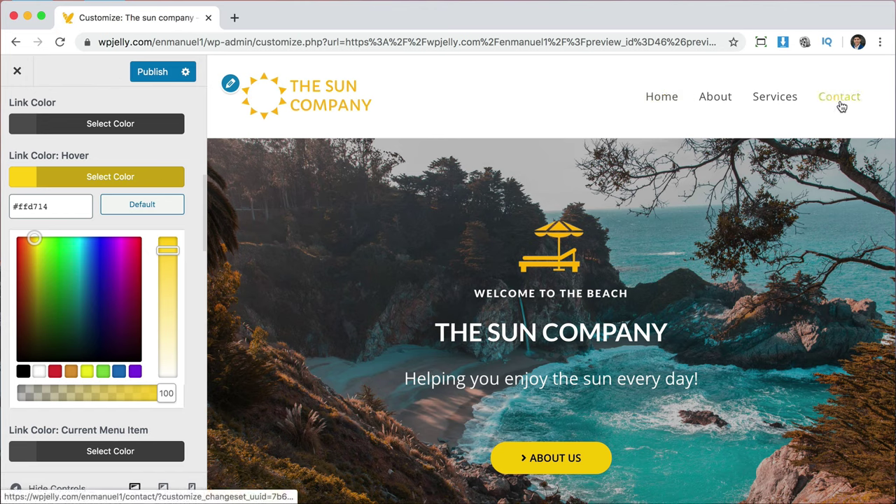
{"action": "left_click", "coordinate": [147, 75]}
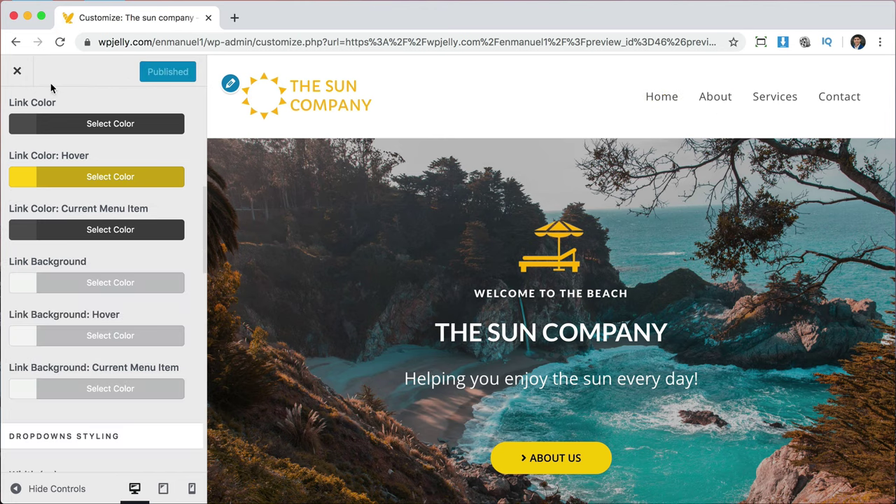
Leave the Customizer and open the site's Footer template via Edit with Elementor.
{"action": "left_click", "coordinate": [17, 72]}
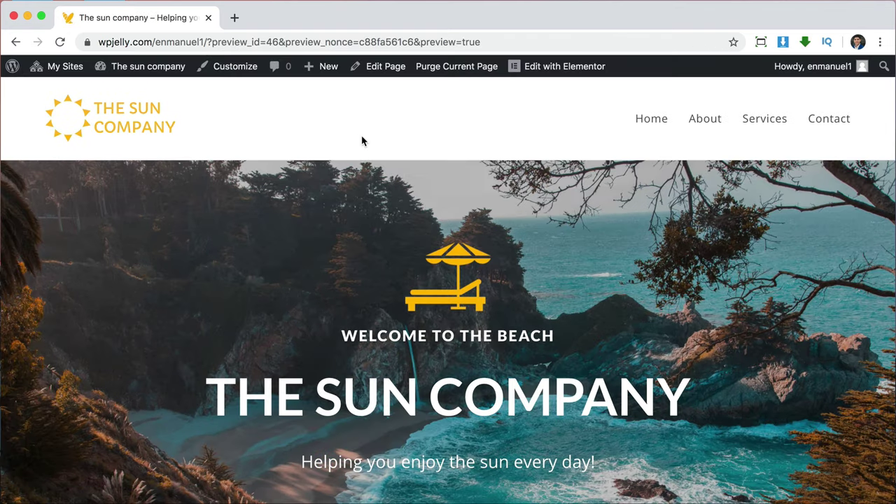
{"action": "scroll", "coordinate": [462, 150], "scroll_direction": "down", "scroll_amount": 20}
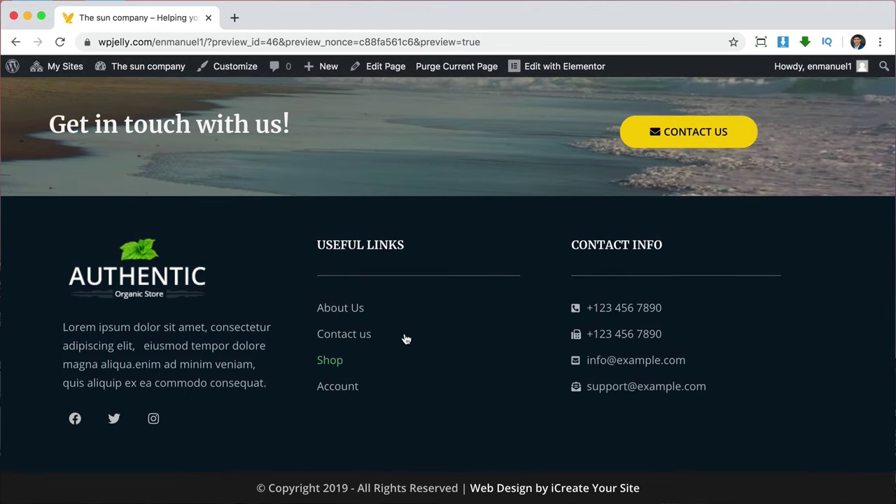
{"action": "mouse_move", "coordinate": [562, 72]}
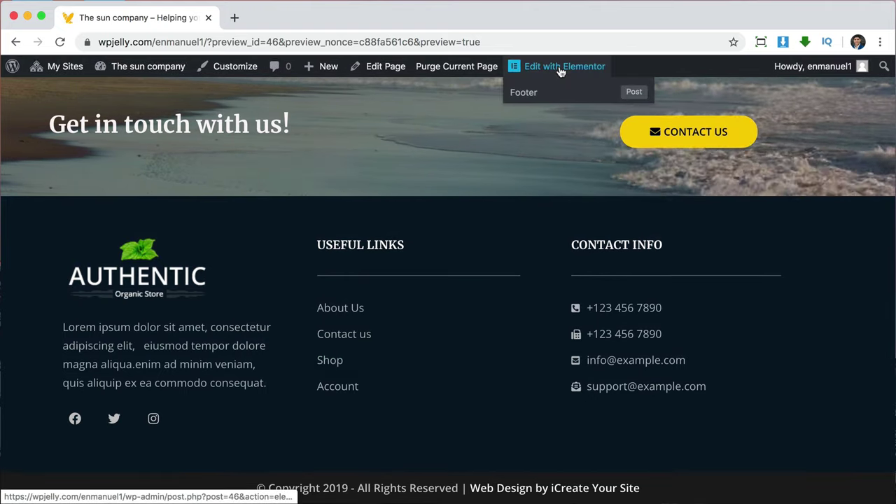
{"action": "left_click", "coordinate": [530, 96]}
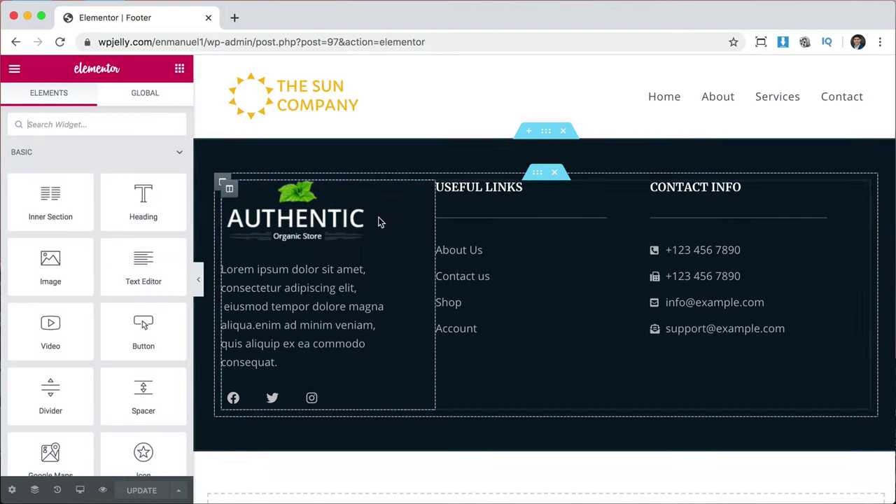
Replace the AUTHENTIC footer logo with THE SUN COMPANY logo image.
{"action": "left_click", "coordinate": [303, 222]}
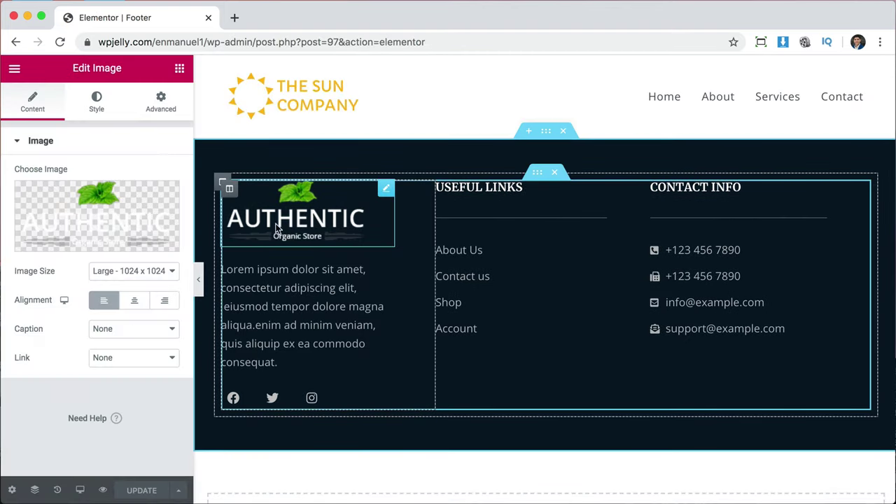
{"action": "left_click", "coordinate": [115, 221]}
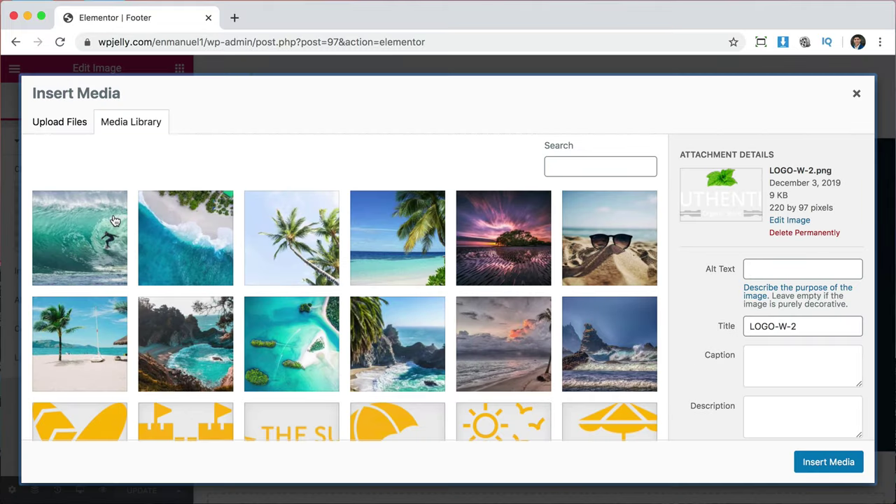
{"action": "scroll", "coordinate": [404, 337], "scroll_direction": "down", "scroll_amount": 3}
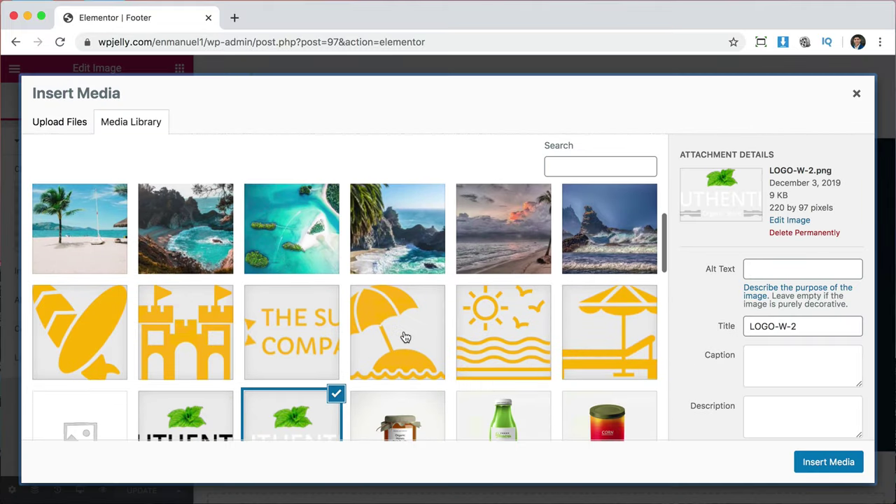
{"action": "left_click", "coordinate": [306, 334]}
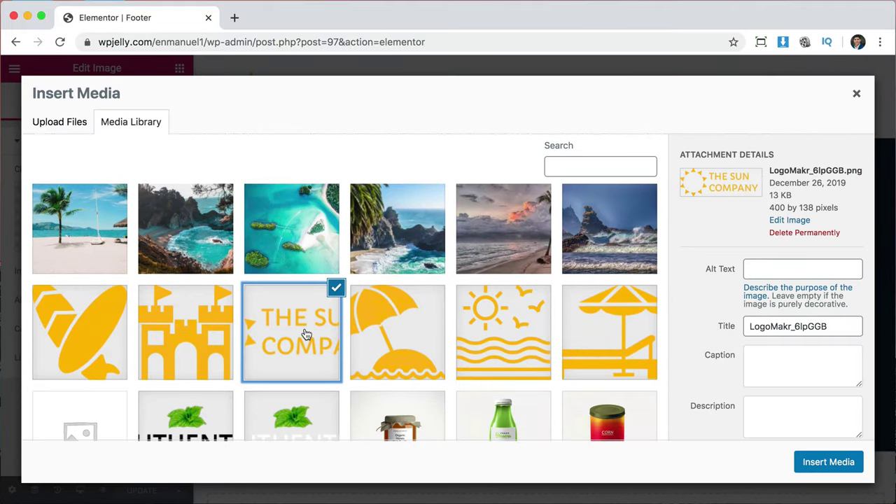
{"action": "left_click", "coordinate": [807, 462]}
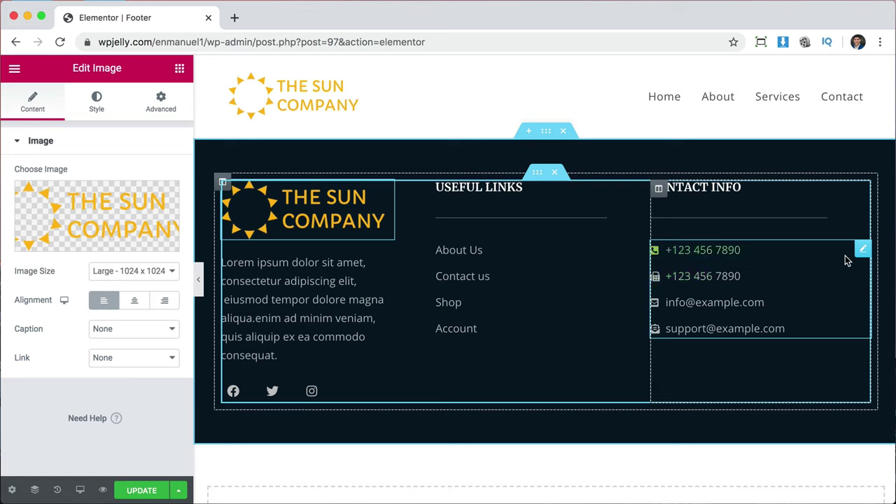
Remove the fax and support items from Contact Info and enter the new e-mail and phone number.
{"action": "left_click", "coordinate": [863, 249]}
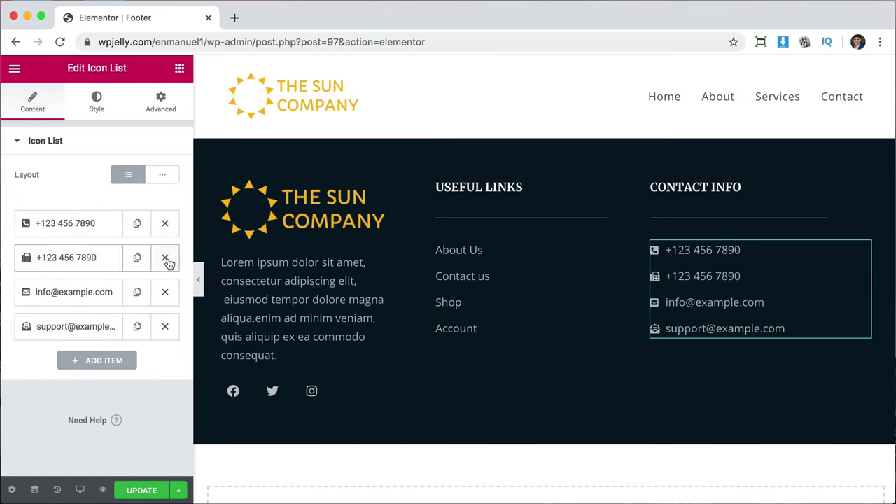
{"action": "left_click", "coordinate": [166, 259]}
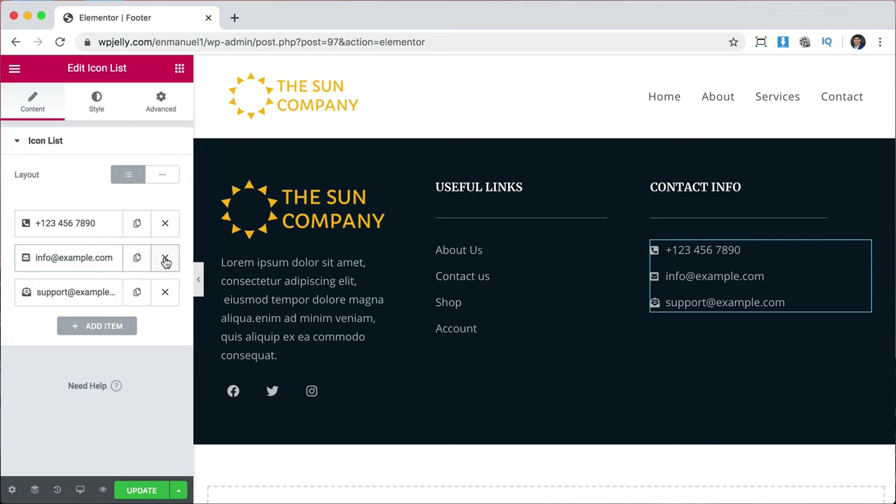
{"action": "left_click", "coordinate": [165, 292]}
{"action": "left_click", "coordinate": [84, 258]}
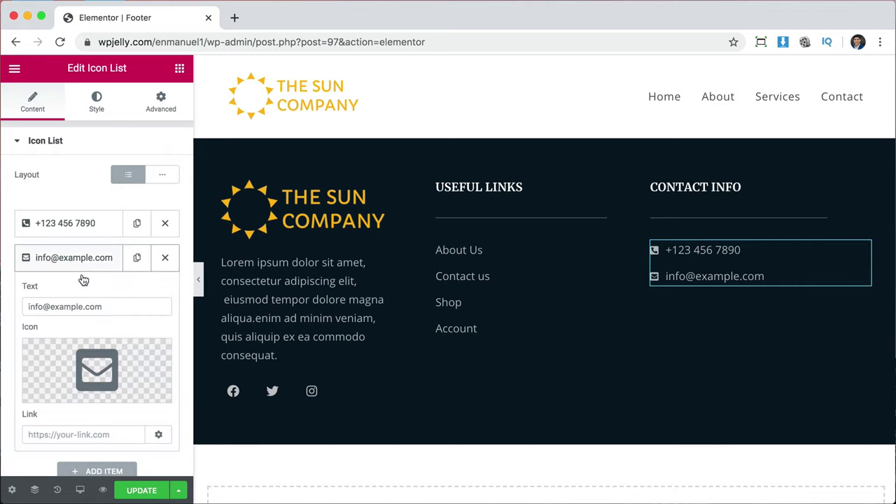
{"action": "triple_click", "coordinate": [44, 306]}
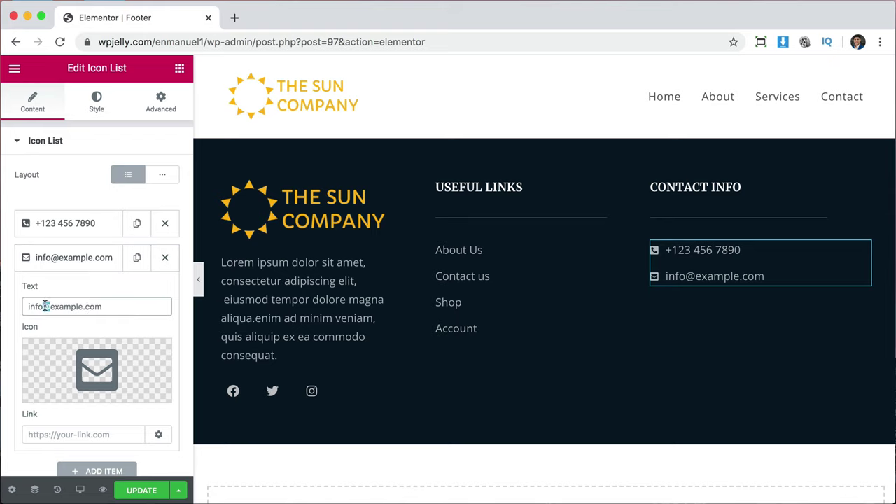
{"action": "left_click", "coordinate": [58, 223]}
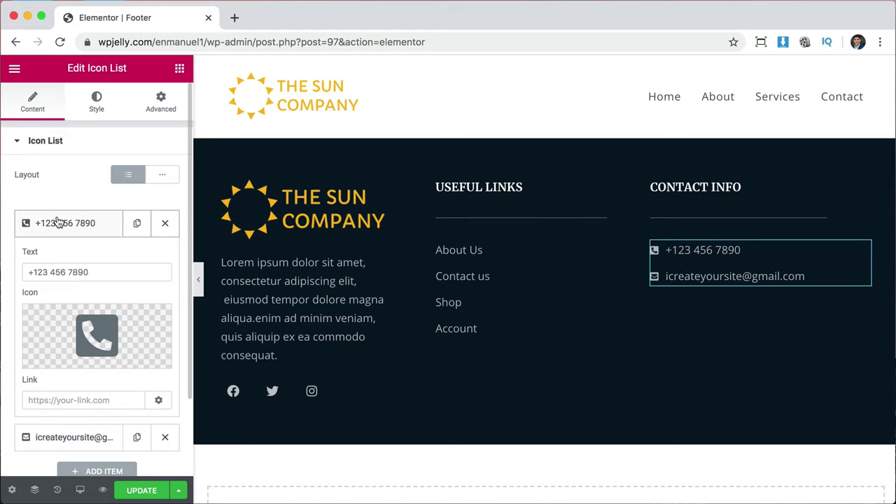
{"action": "double_click", "coordinate": [88, 272]}
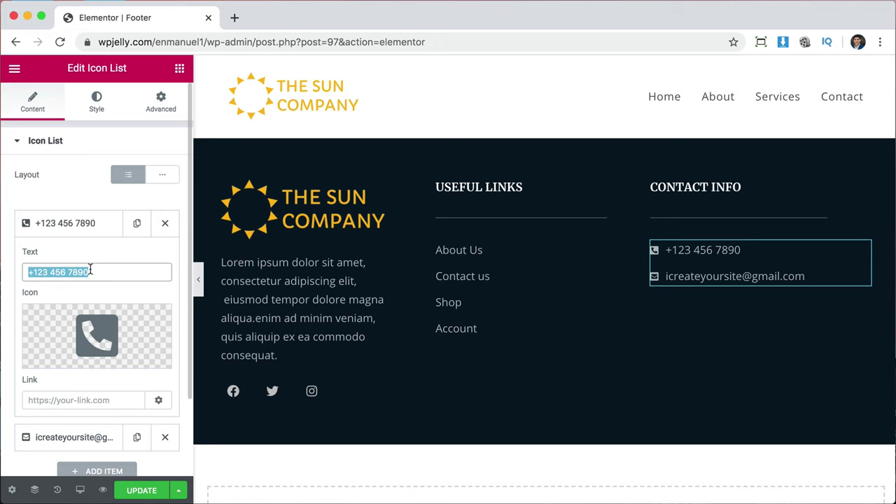
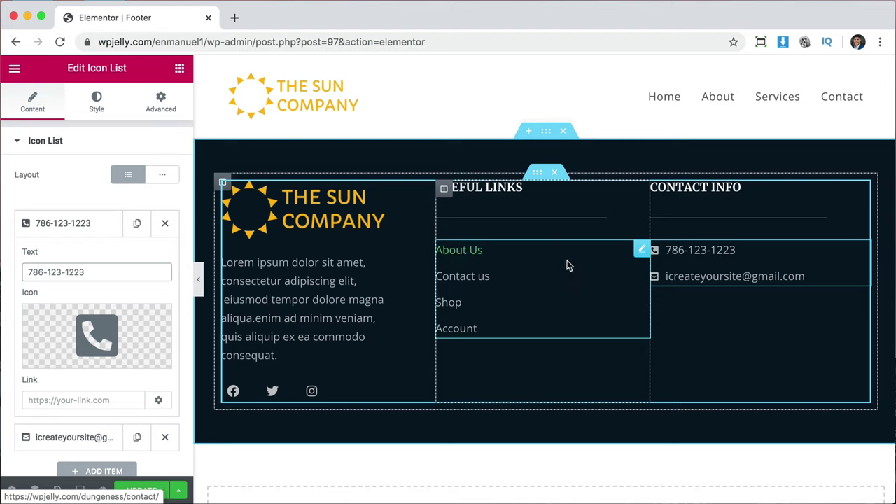
{"action": "left_click", "coordinate": [640, 251]}
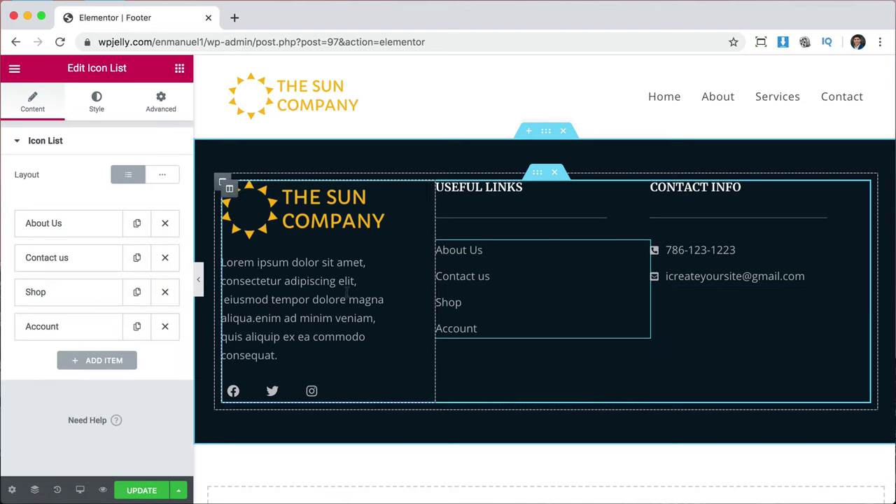
Set the Useful Links text hover colour to bright yellow.
{"action": "left_click", "coordinate": [96, 102]}
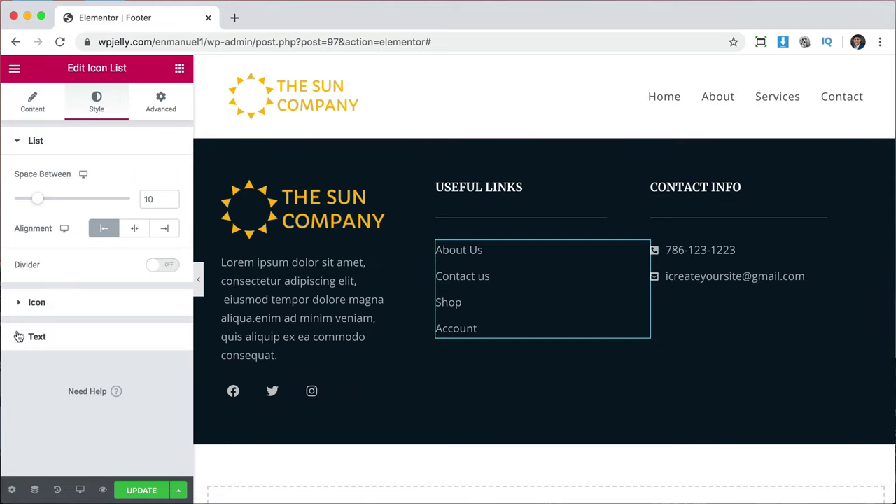
{"action": "left_click", "coordinate": [64, 337]}
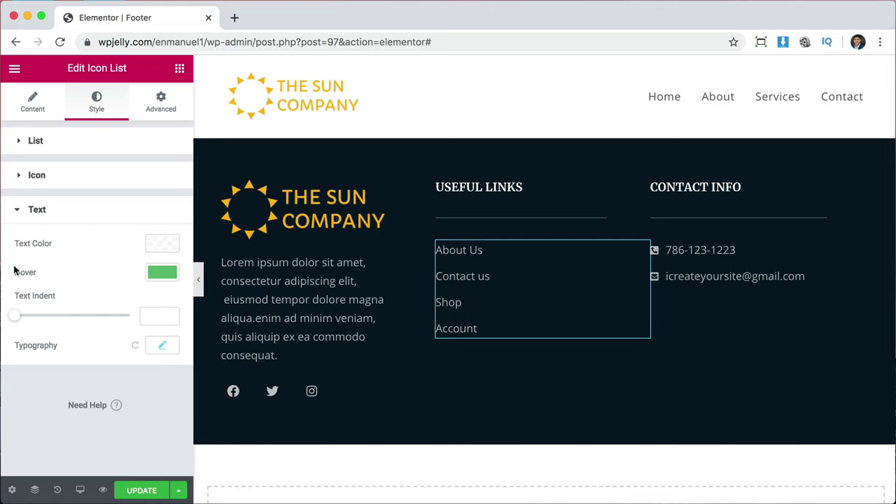
{"action": "left_click", "coordinate": [168, 275]}
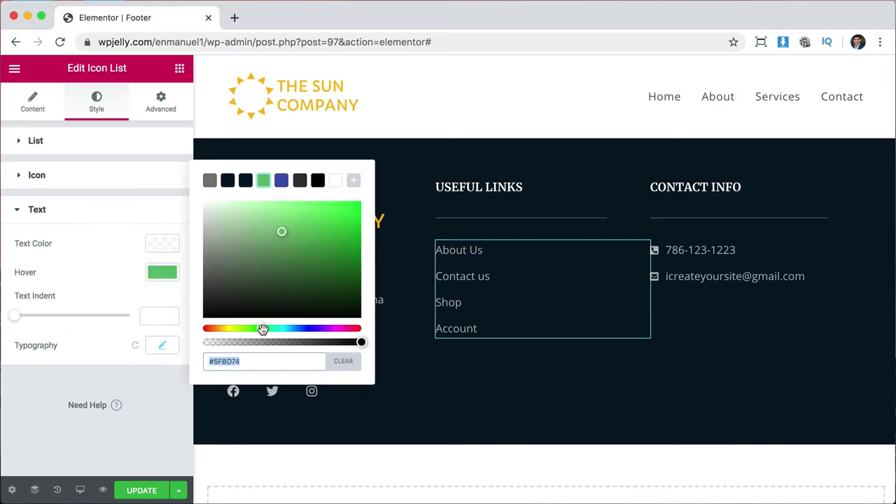
{"action": "left_click_drag", "start_coordinate": [264, 330], "coordinate": [225, 329]}
{"action": "left_click_drag", "start_coordinate": [281, 233], "coordinate": [370, 200]}
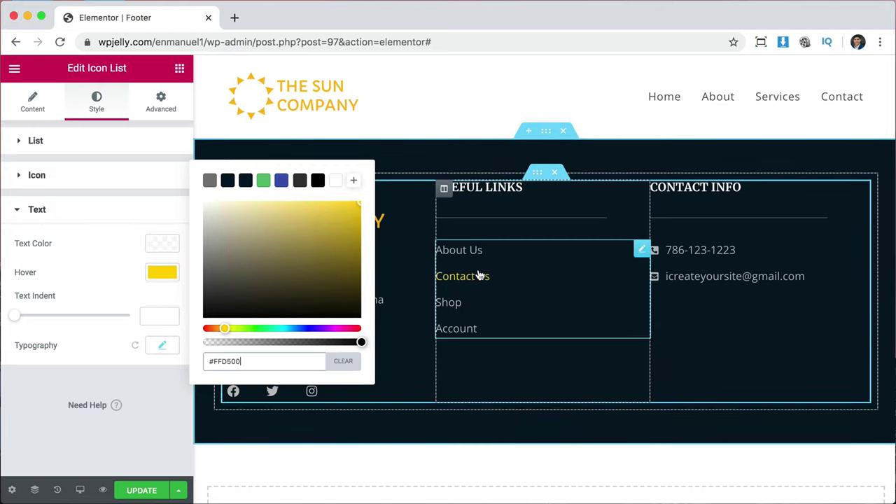
{"action": "left_click", "coordinate": [158, 406]}
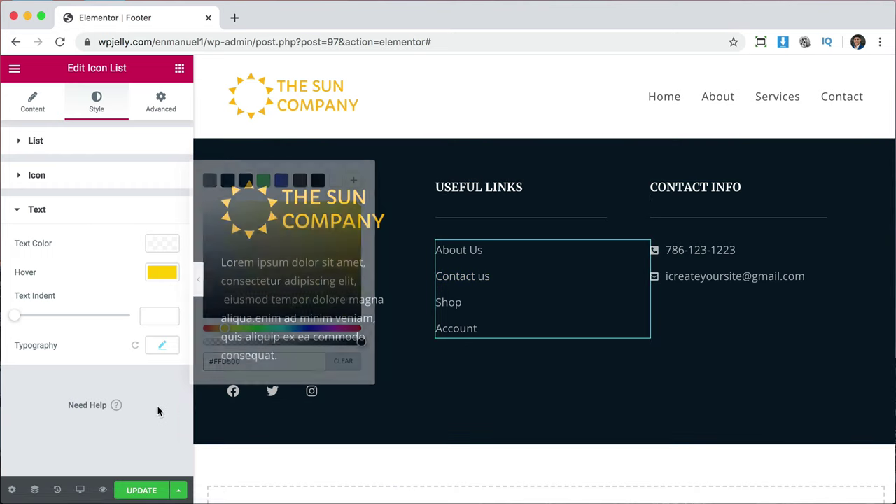
Clear the placeholder # from the Instagram social icon's link.
{"action": "left_click", "coordinate": [385, 262]}
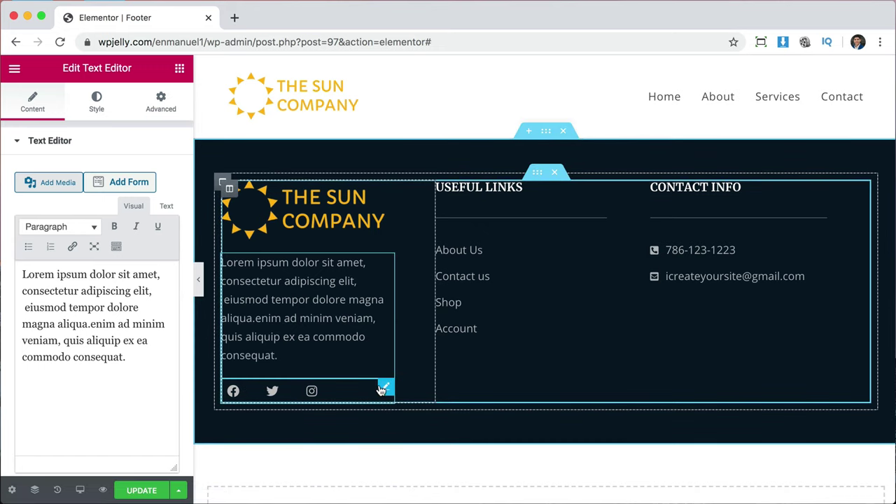
{"action": "left_click", "coordinate": [385, 386]}
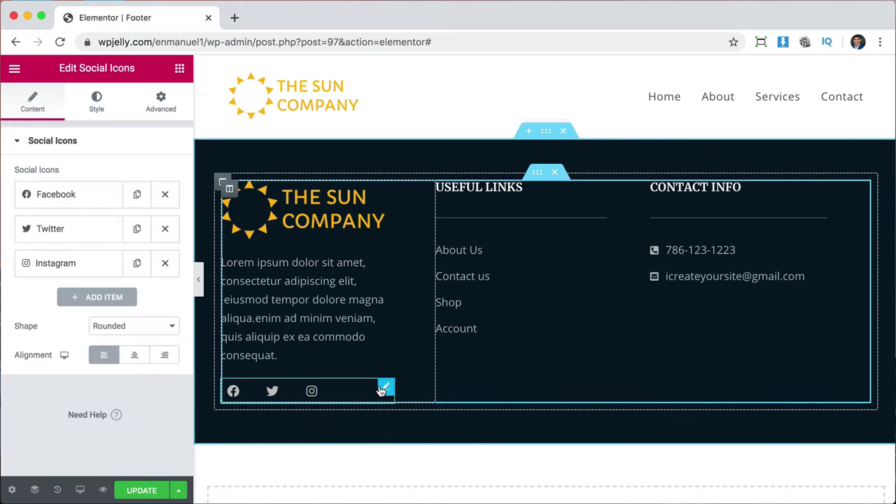
{"action": "left_click", "coordinate": [63, 264]}
{"action": "left_click", "coordinate": [77, 397]}
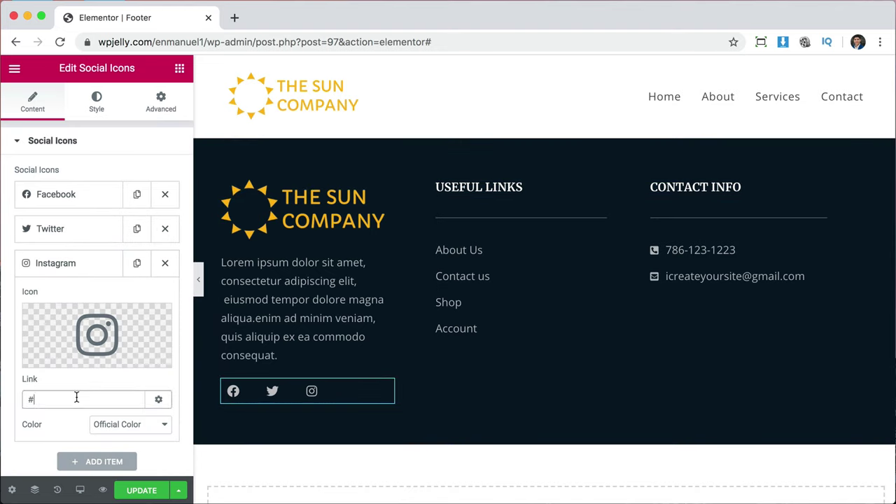
{"action": "key", "text": "BackSpace"}
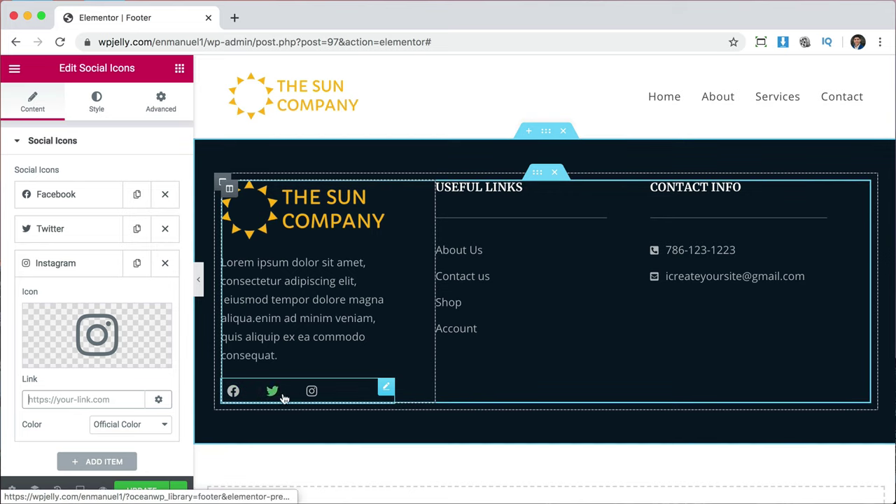
Set the social icons' hover secondary colour to yellow #FFDC00, then update and preview the footer.
{"action": "left_click", "coordinate": [96, 107]}
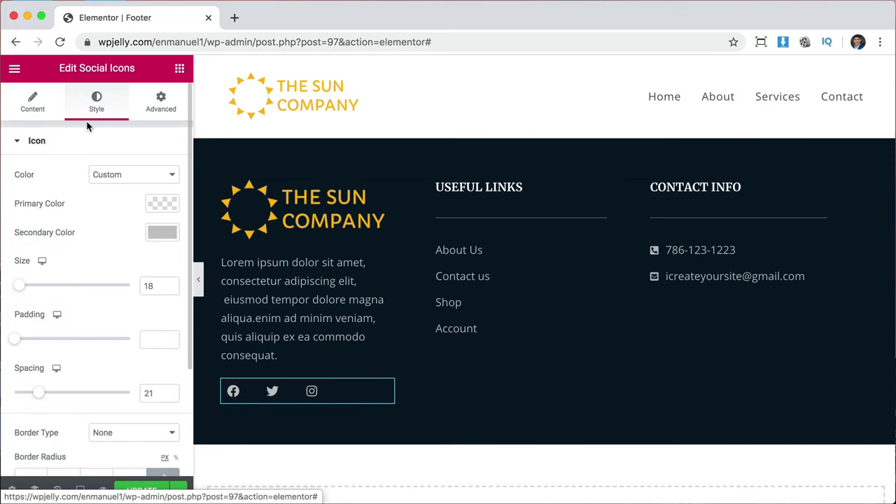
{"action": "scroll", "coordinate": [92, 262], "scroll_direction": "down", "scroll_amount": 4}
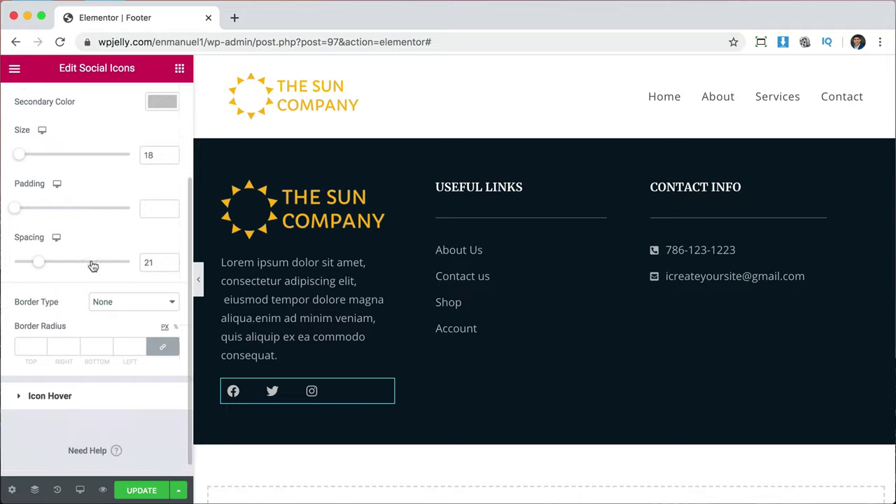
{"action": "left_click", "coordinate": [50, 381]}
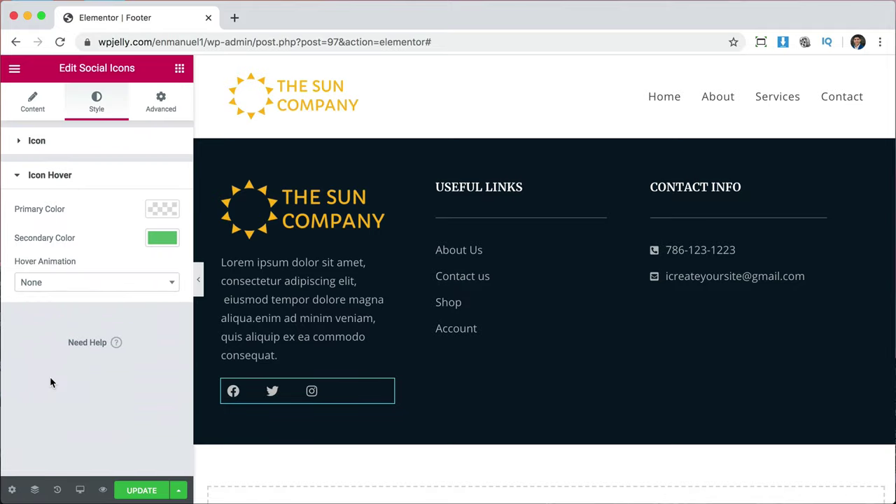
{"action": "left_click", "coordinate": [156, 245]}
{"action": "left_click_drag", "start_coordinate": [150, 418], "coordinate": [114, 419]}
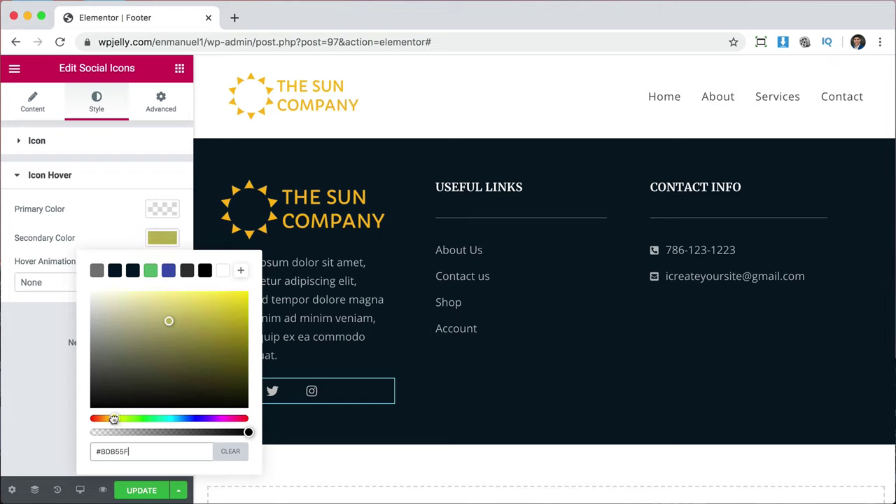
{"action": "left_click_drag", "start_coordinate": [197, 317], "coordinate": [257, 288]}
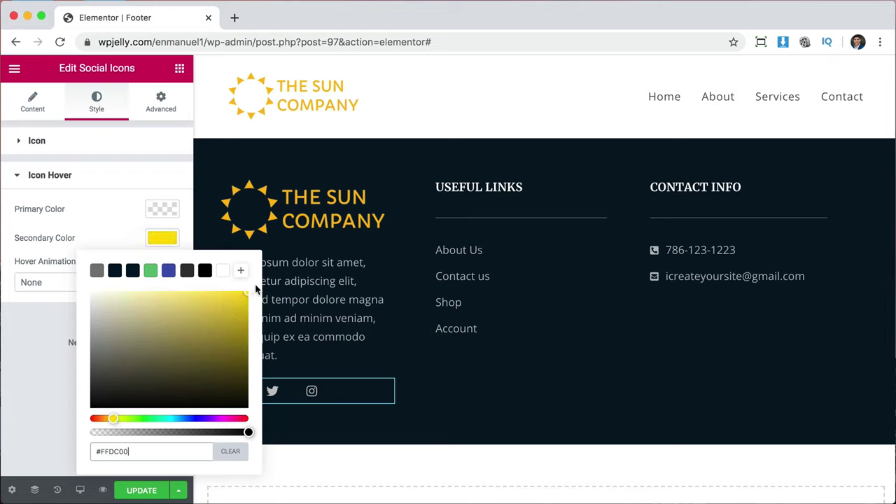
{"action": "left_click", "coordinate": [114, 217]}
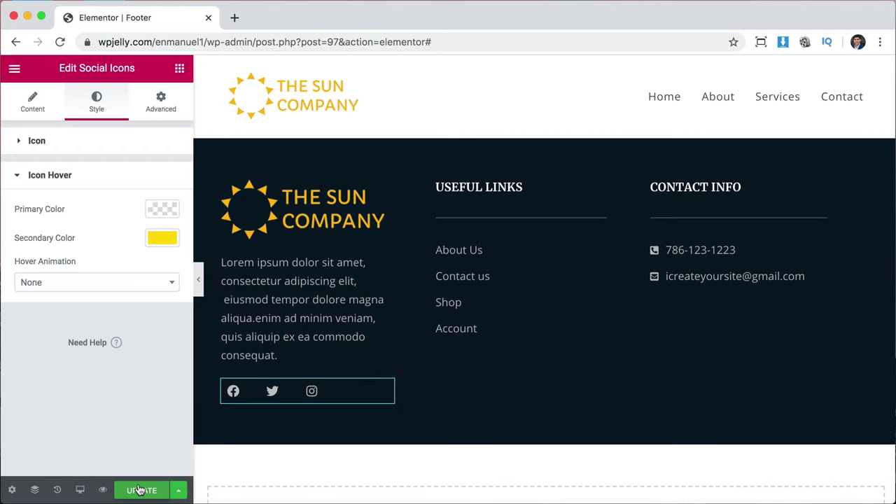
{"action": "left_click", "coordinate": [140, 490]}
{"action": "left_click", "coordinate": [103, 490]}
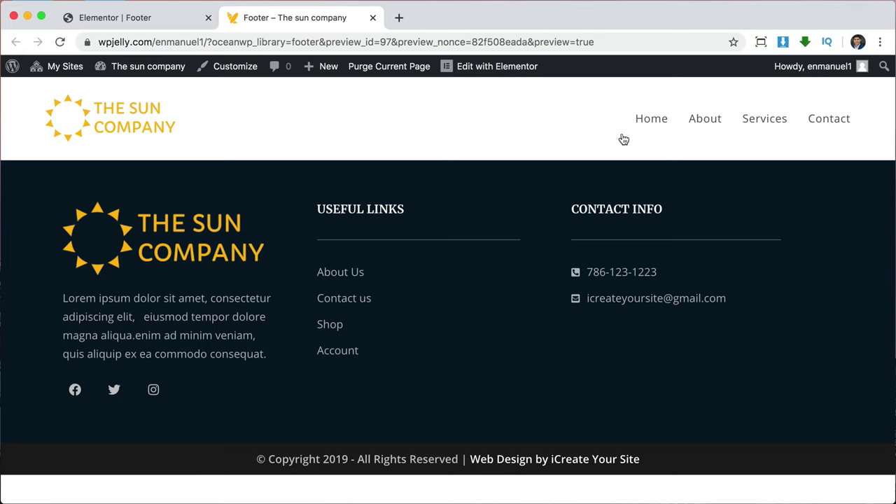
Browse the live Home page from top to bottom.
{"action": "left_click", "coordinate": [656, 119]}
{"action": "scroll", "coordinate": [753, 361], "scroll_direction": "down", "scroll_amount": 3}
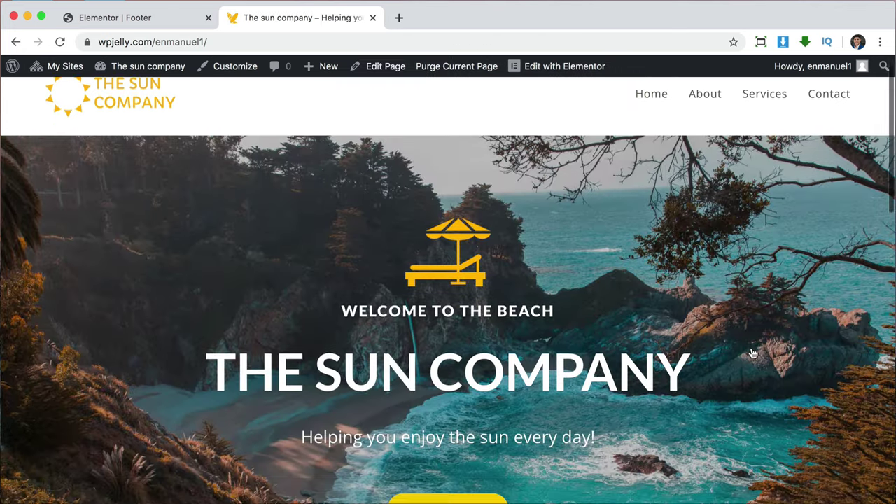
{"action": "scroll", "coordinate": [782, 387], "scroll_direction": "down", "scroll_amount": 10}
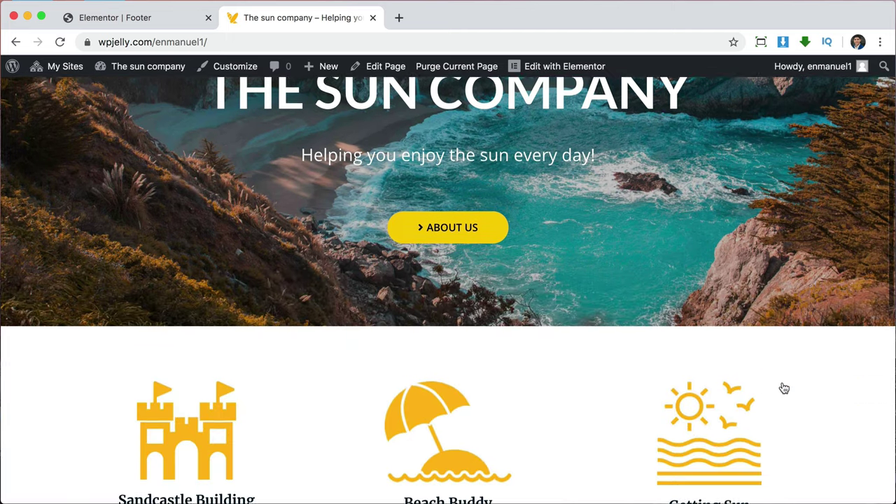
{"action": "scroll", "coordinate": [531, 364], "scroll_direction": "down", "scroll_amount": 2}
{"action": "scroll", "coordinate": [531, 366], "scroll_direction": "down", "scroll_amount": 4}
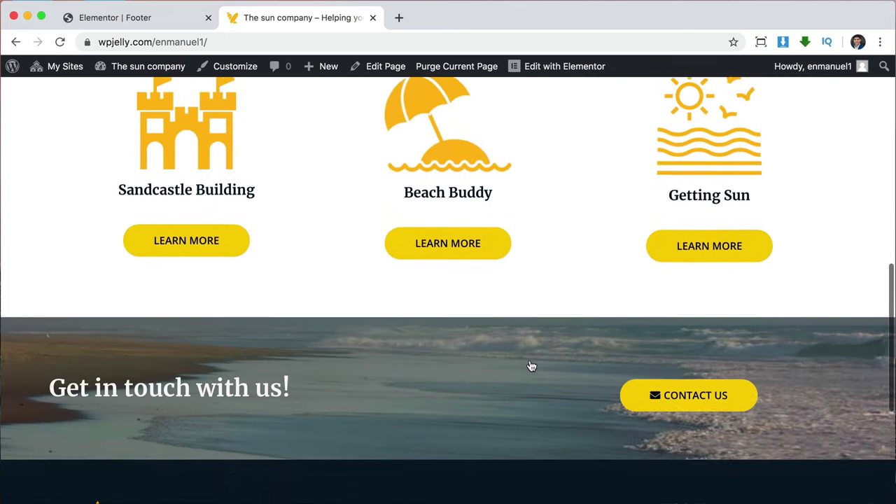
{"action": "scroll", "coordinate": [454, 401], "scroll_direction": "down", "scroll_amount": 5}
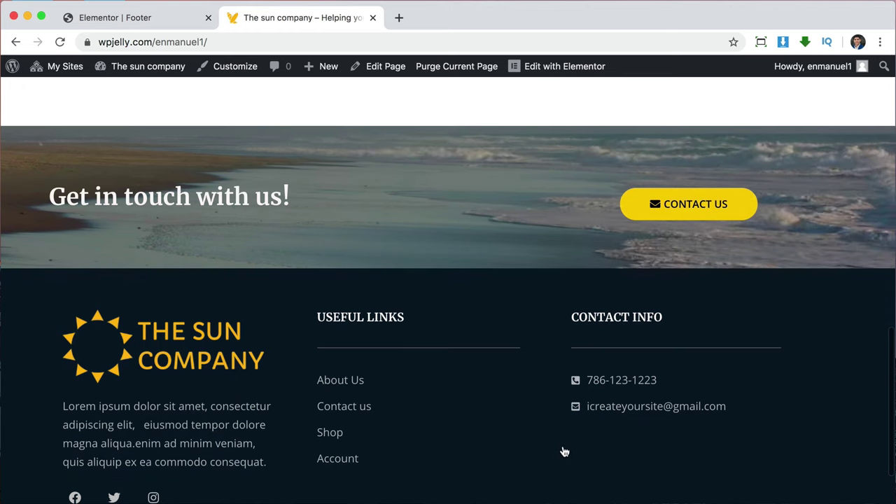
{"action": "scroll", "coordinate": [628, 440], "scroll_direction": "up", "scroll_amount": 20}
{"action": "scroll", "coordinate": [629, 442], "scroll_direction": "up", "scroll_amount": 3}
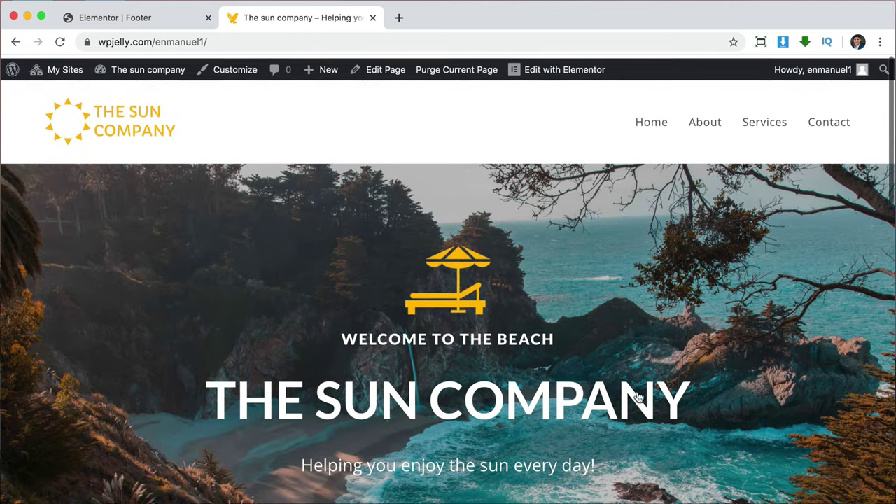
Scroll through the live About page.
{"action": "left_click", "coordinate": [713, 118]}
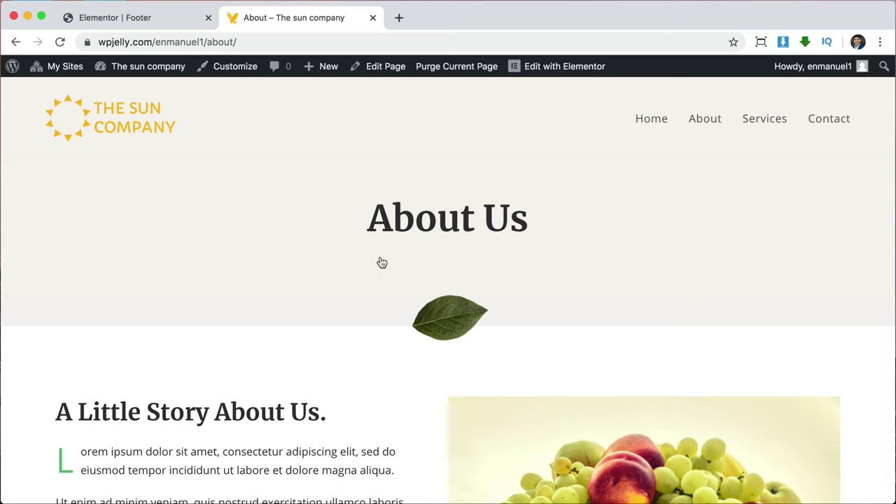
{"action": "scroll", "coordinate": [360, 376], "scroll_direction": "down", "scroll_amount": 5}
{"action": "scroll", "coordinate": [360, 376], "scroll_direction": "down", "scroll_amount": 4}
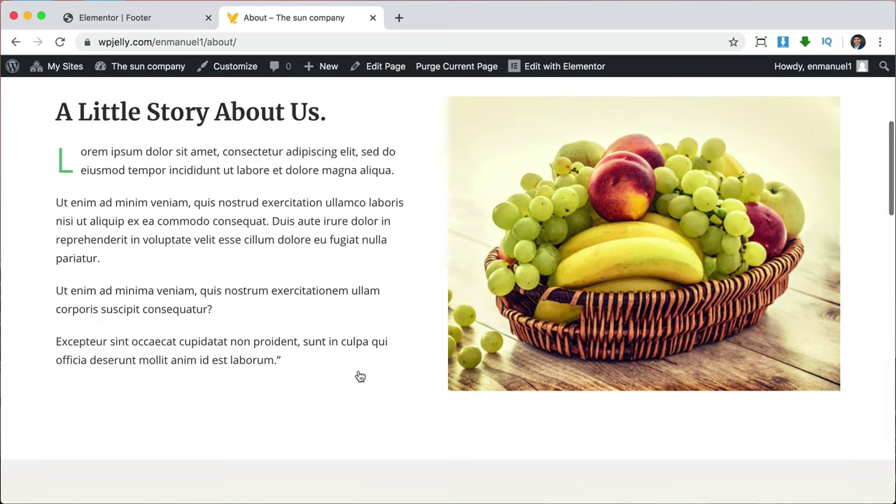
{"action": "scroll", "coordinate": [360, 376], "scroll_direction": "down", "scroll_amount": 7}
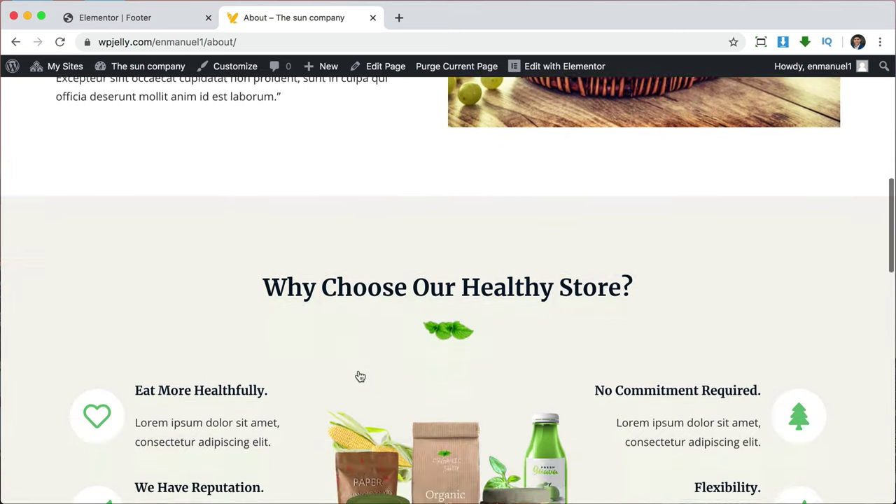
{"action": "scroll", "coordinate": [360, 376], "scroll_direction": "down", "scroll_amount": 6}
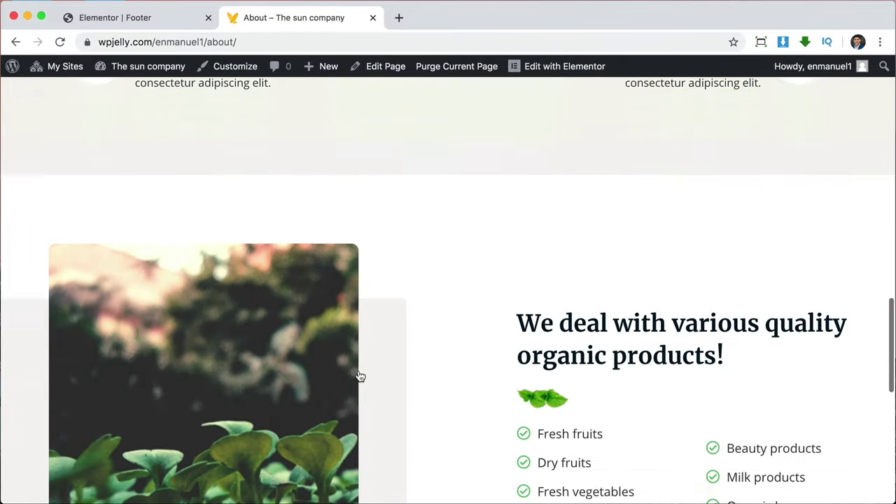
{"action": "scroll", "coordinate": [688, 327], "scroll_direction": "up", "scroll_amount": 20}
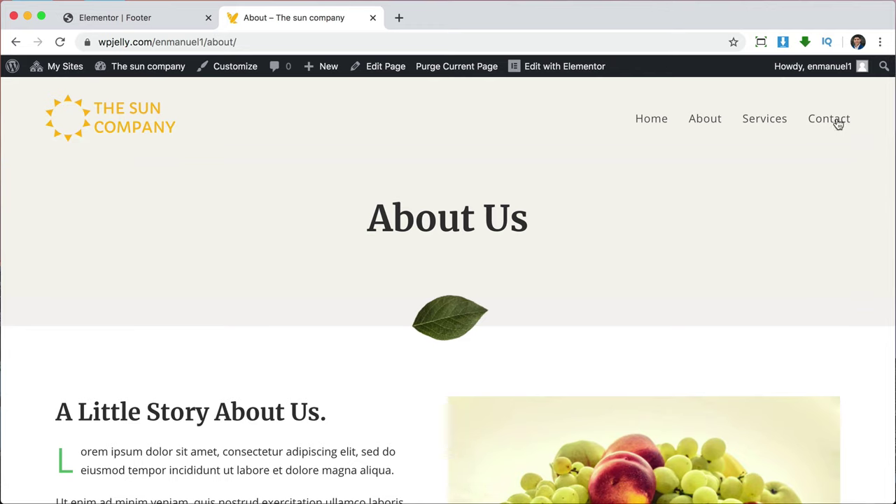
Scroll down the Contact page past its message form and California map.
{"action": "left_click", "coordinate": [836, 121]}
{"action": "scroll", "coordinate": [692, 261], "scroll_direction": "down", "scroll_amount": 2}
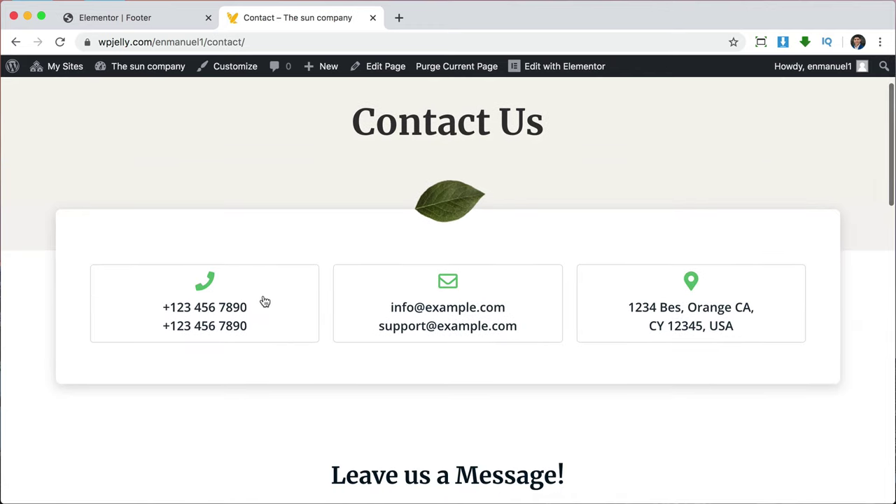
{"action": "scroll", "coordinate": [690, 312], "scroll_direction": "down", "scroll_amount": 4}
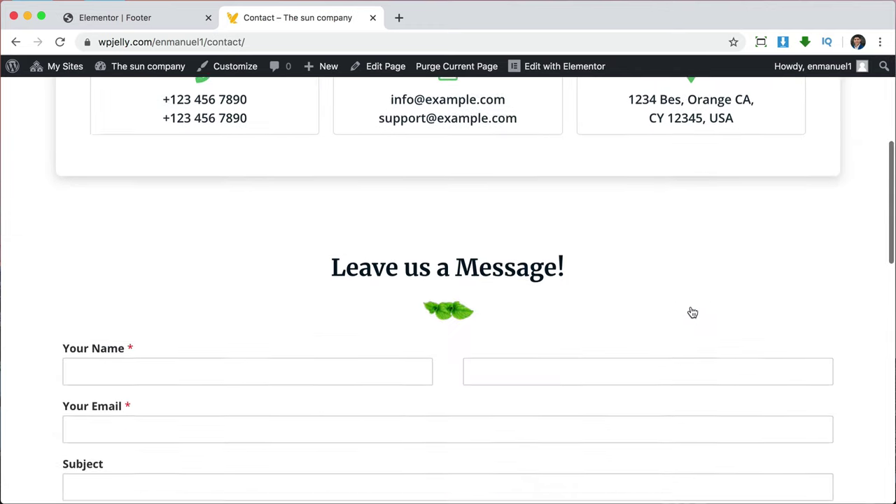
{"action": "scroll", "coordinate": [456, 422], "scroll_direction": "down", "scroll_amount": 1}
{"action": "scroll", "coordinate": [456, 422], "scroll_direction": "down", "scroll_amount": 3}
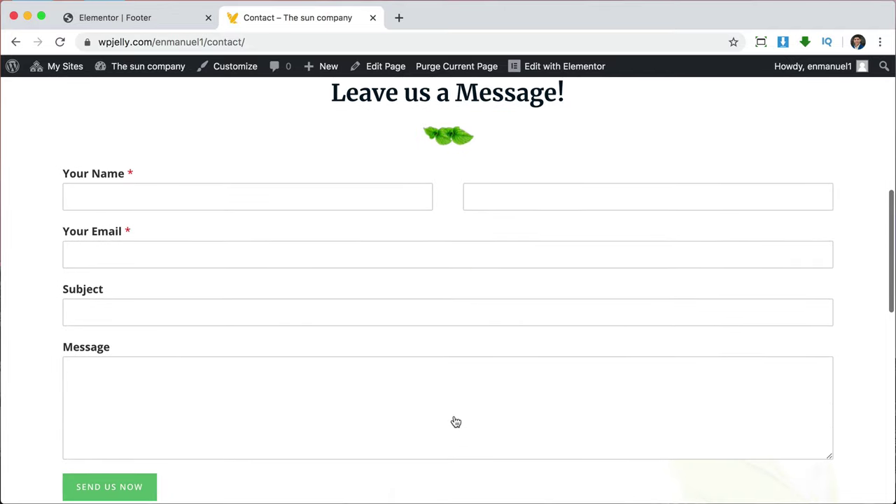
{"action": "scroll", "coordinate": [454, 423], "scroll_direction": "down", "scroll_amount": 1}
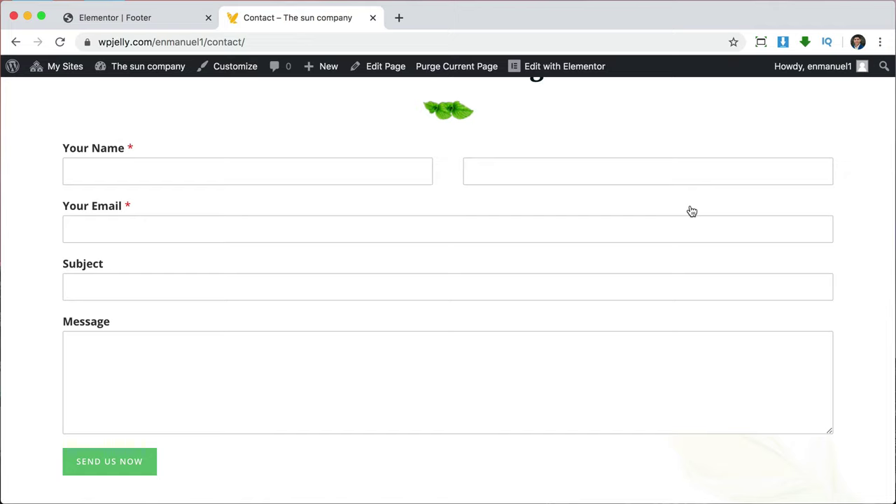
Close the footer editor tab and return to the Contact Us header.
{"action": "left_click", "coordinate": [207, 19]}
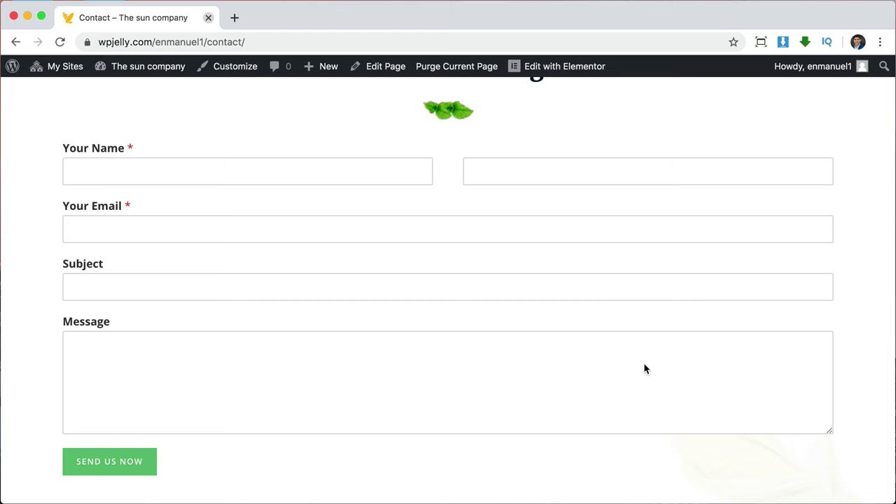
{"action": "scroll", "coordinate": [645, 369], "scroll_direction": "down", "scroll_amount": 5}
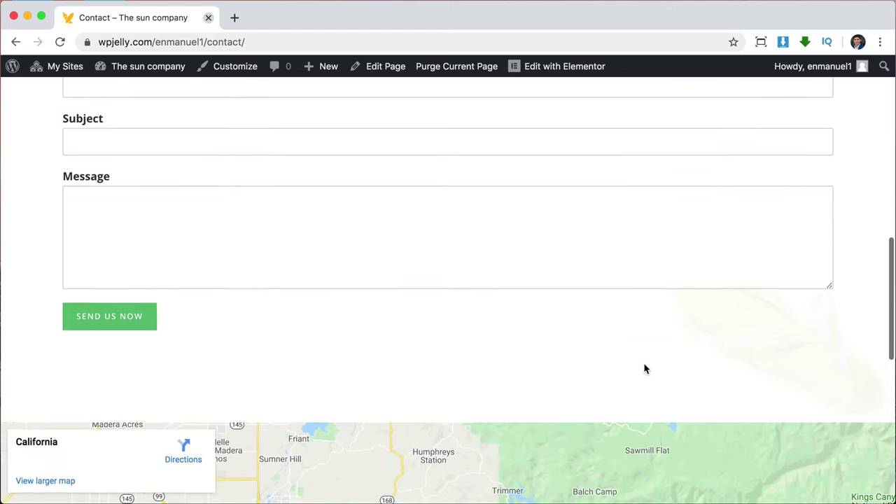
{"action": "scroll", "coordinate": [645, 369], "scroll_direction": "down", "scroll_amount": 2}
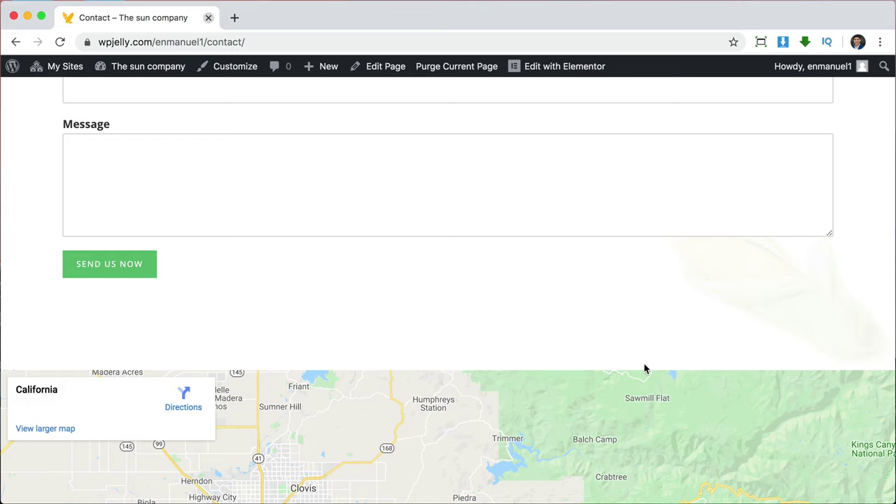
{"action": "scroll", "coordinate": [646, 369], "scroll_direction": "up", "scroll_amount": 15}
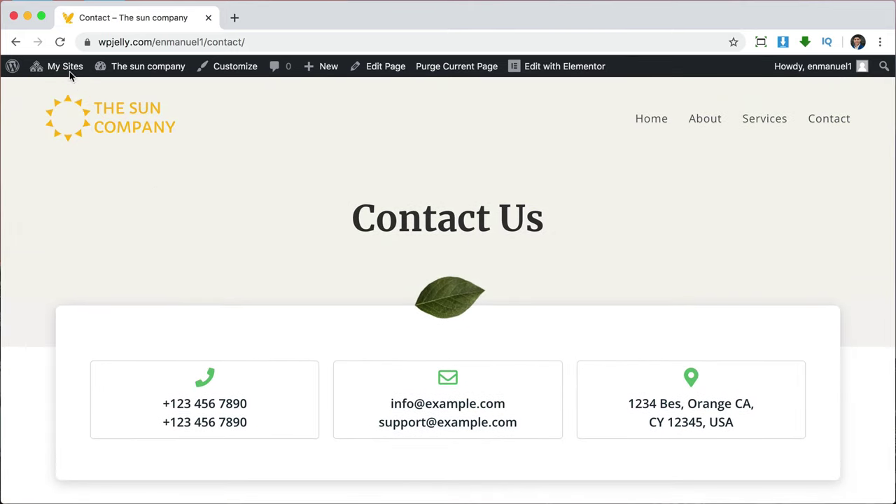
Open the administrator user's profile from My Sites > Users for editing.
{"action": "left_click", "coordinate": [68, 70]}
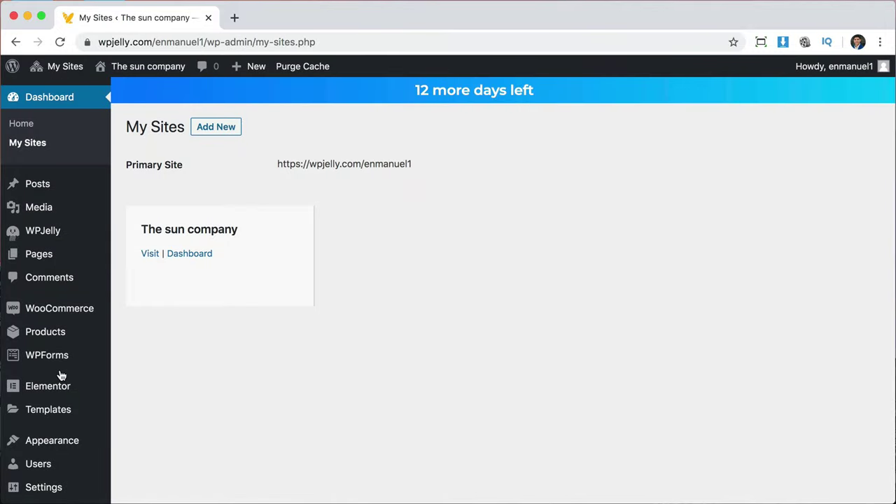
{"action": "left_click", "coordinate": [33, 464]}
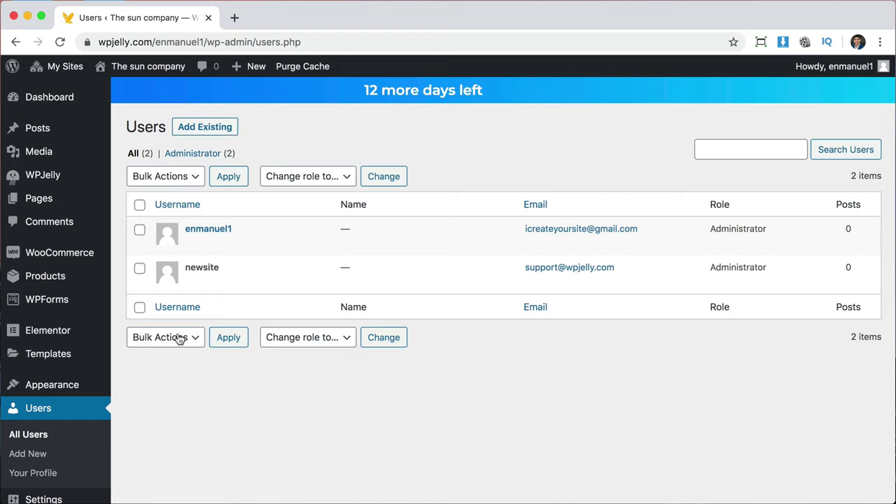
{"action": "mouse_move", "coordinate": [221, 240]}
{"action": "left_click", "coordinate": [192, 243]}
Replace the generated password with your own strong password and update the profile.
{"action": "scroll", "coordinate": [422, 386], "scroll_direction": "down", "scroll_amount": 4}
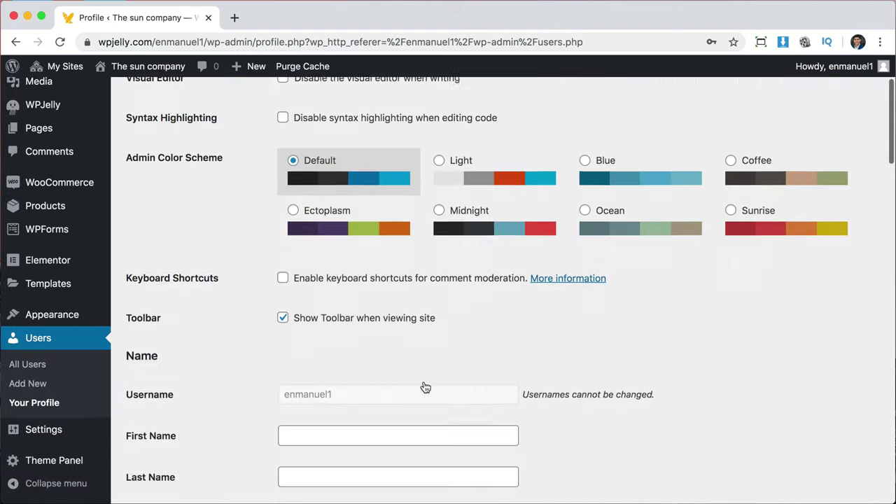
{"action": "scroll", "coordinate": [425, 387], "scroll_direction": "down", "scroll_amount": 5}
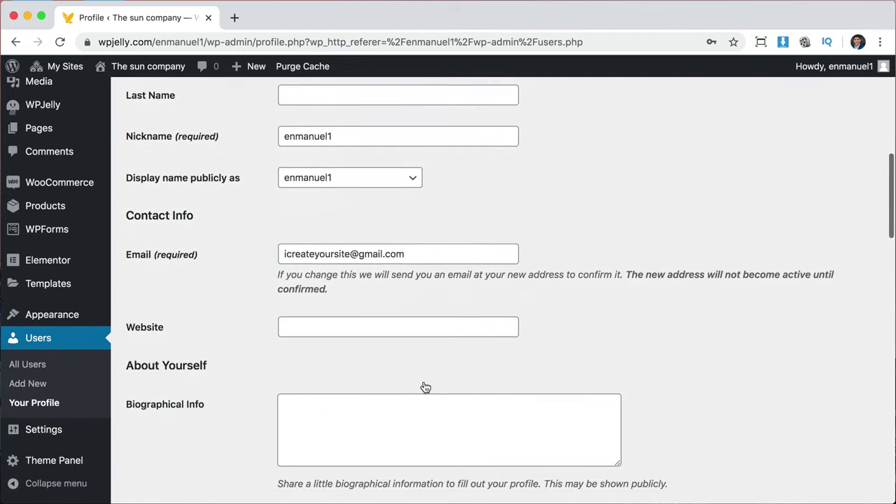
{"action": "scroll", "coordinate": [424, 386], "scroll_direction": "down", "scroll_amount": 5}
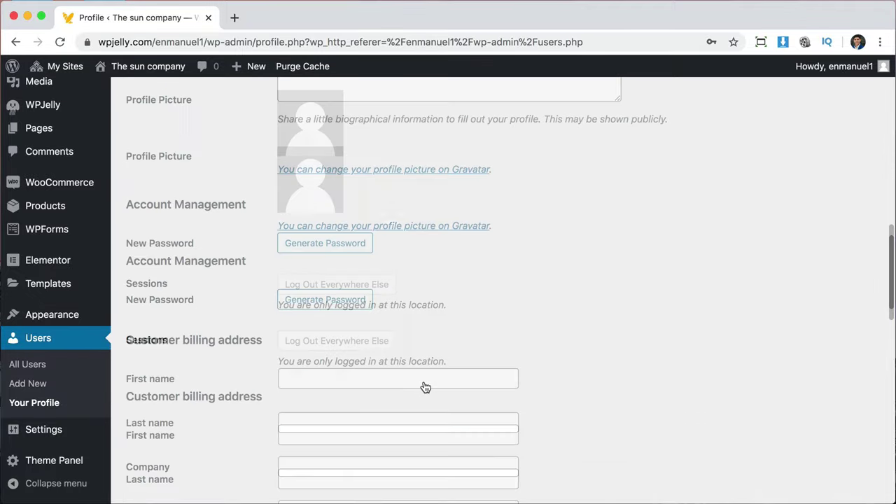
{"action": "left_click", "coordinate": [326, 248]}
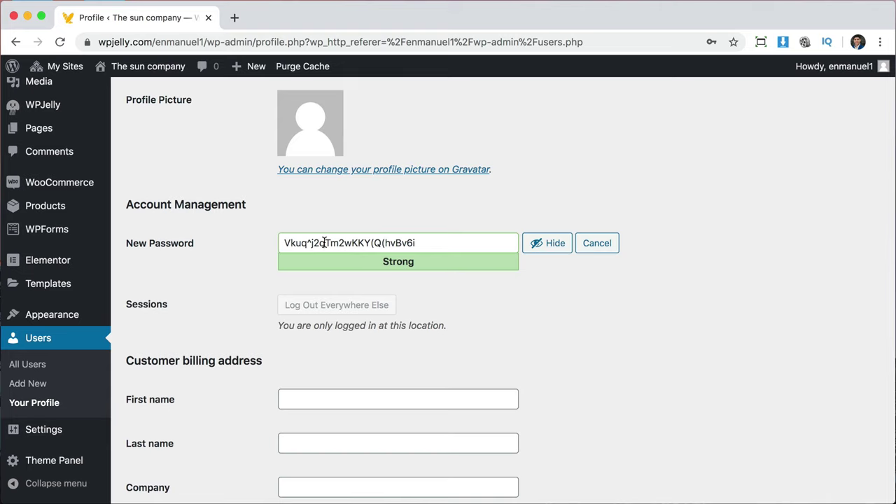
{"action": "triple_click", "coordinate": [446, 246]}
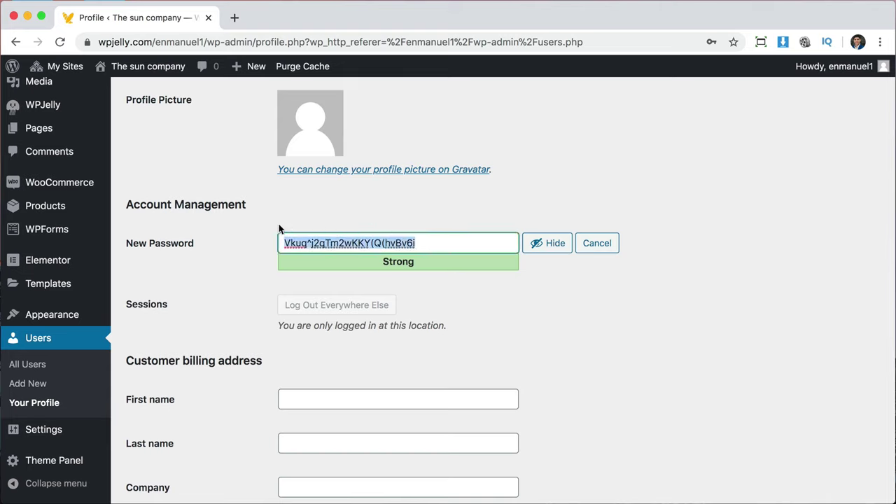
{"action": "type", "text": "••••••••••••••••"}
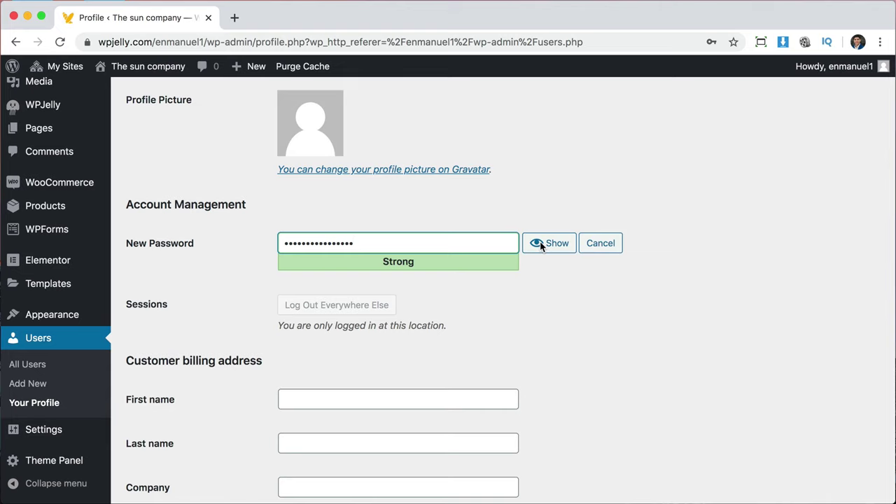
{"action": "scroll", "coordinate": [551, 327], "scroll_direction": "down", "scroll_amount": 10}
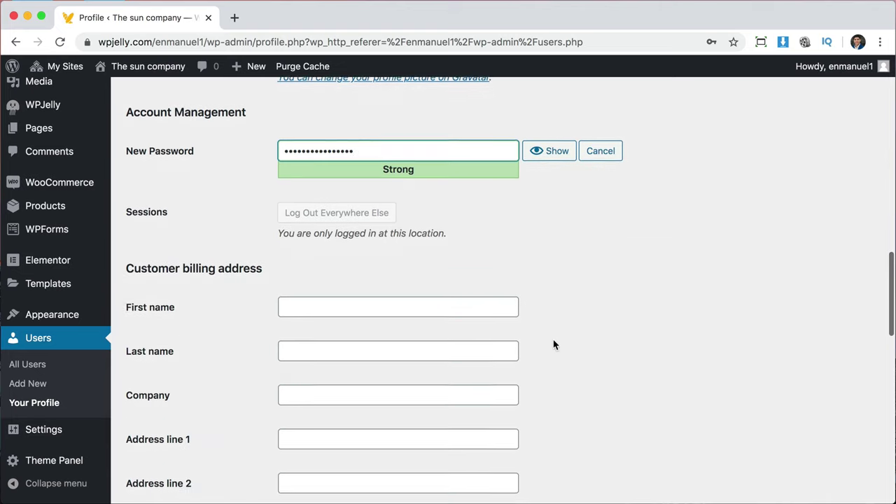
{"action": "scroll", "coordinate": [553, 345], "scroll_direction": "down", "scroll_amount": 18}
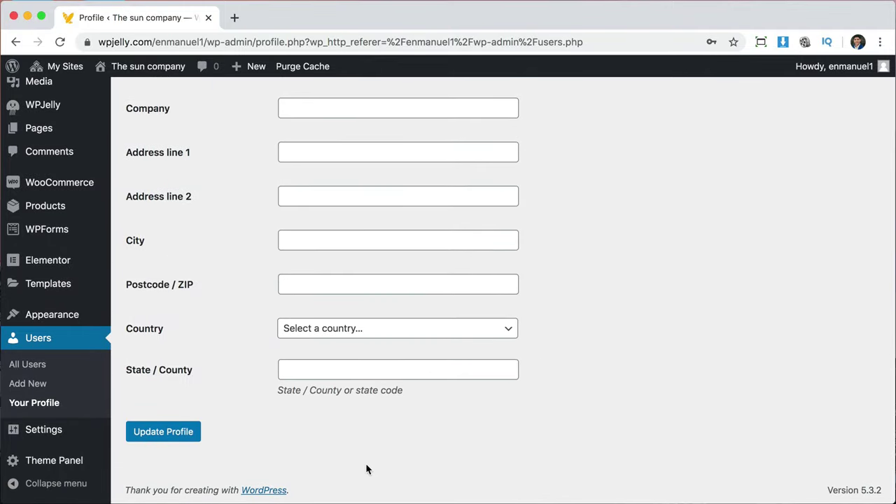
{"action": "left_click", "coordinate": [164, 433]}
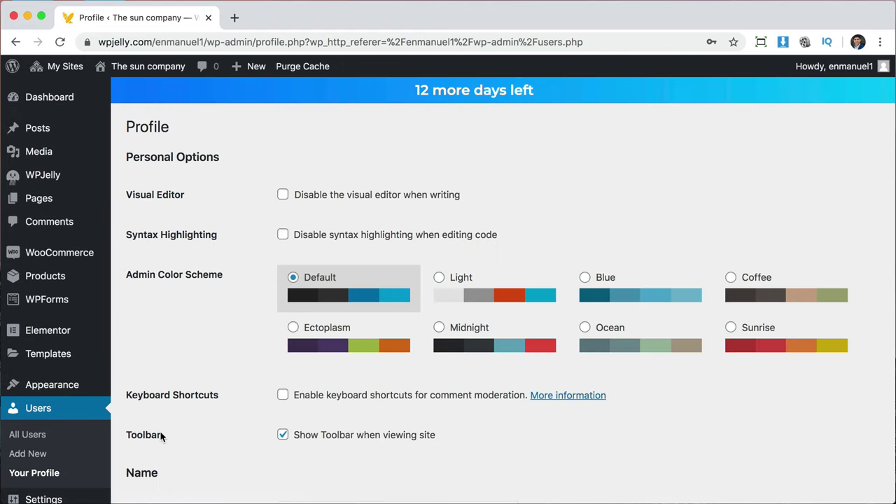
Open WPJelly's Export Full Website page and download the wp-jelly.zip importer plugin.
{"action": "left_click", "coordinate": [41, 413]}
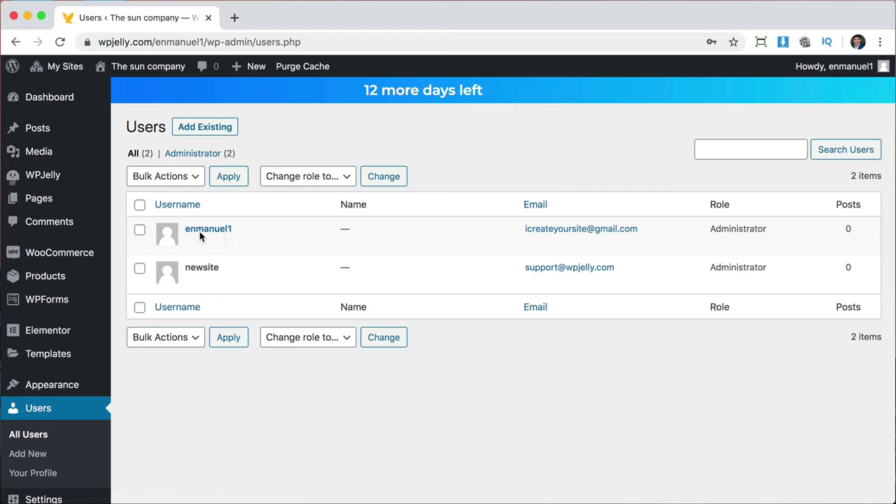
{"action": "left_click", "coordinate": [51, 180]}
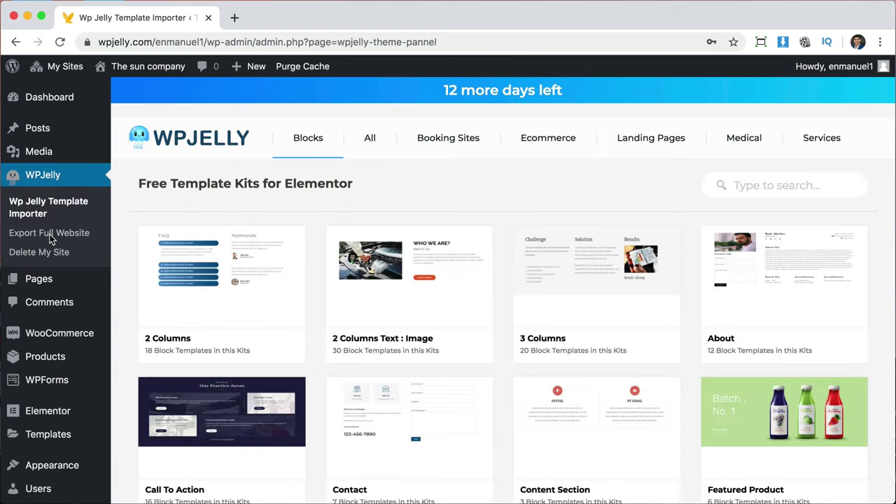
{"action": "left_click", "coordinate": [51, 238]}
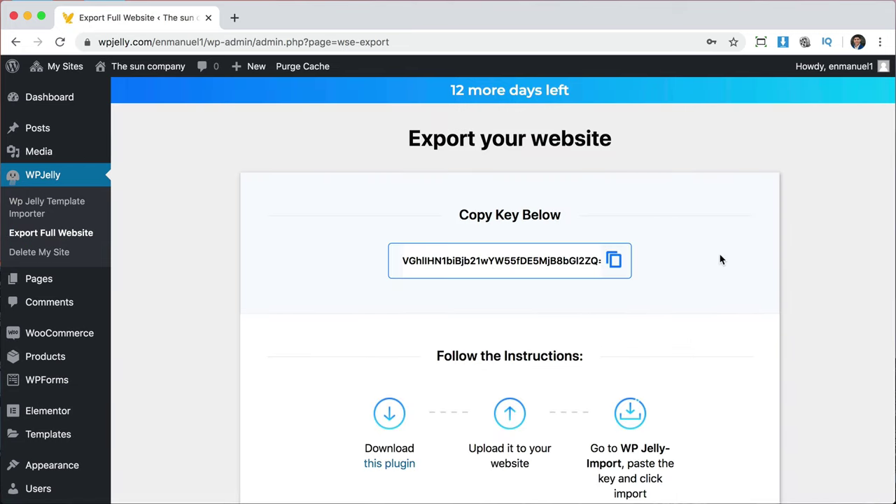
{"action": "scroll", "coordinate": [722, 260], "scroll_direction": "down", "scroll_amount": 3}
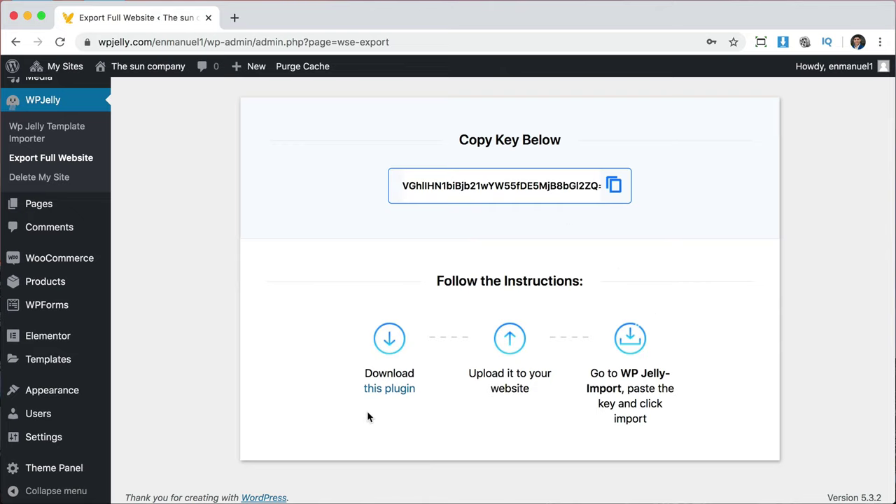
{"action": "left_click", "coordinate": [386, 390]}
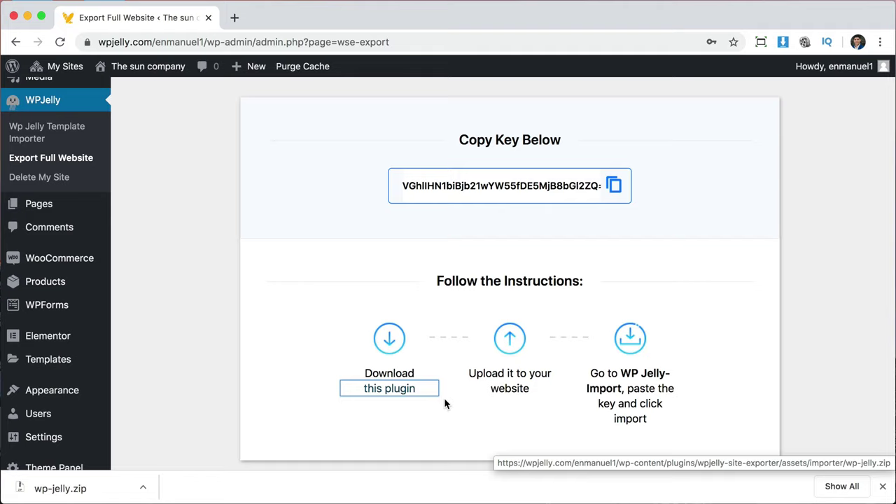
{"action": "left_click", "coordinate": [883, 487]}
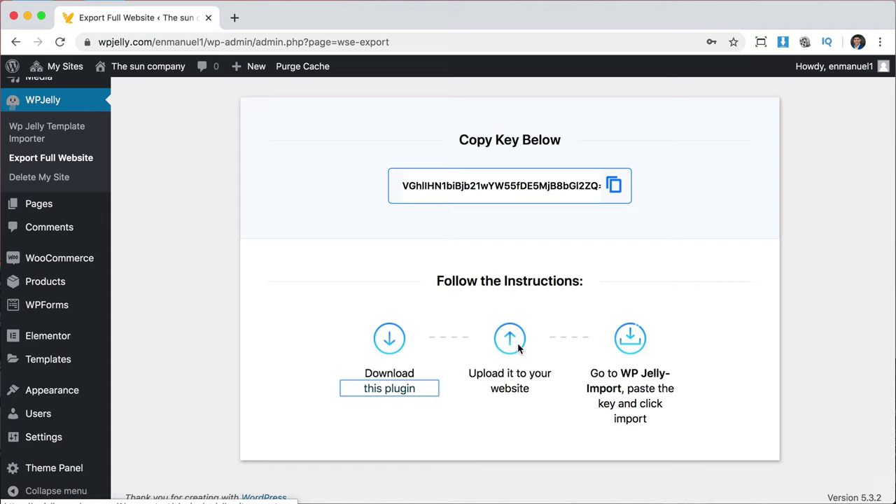
In a new tab, go to HostGator's Web Hosting plans and buy the Hatchling plan.
{"action": "left_click", "coordinate": [233, 19]}
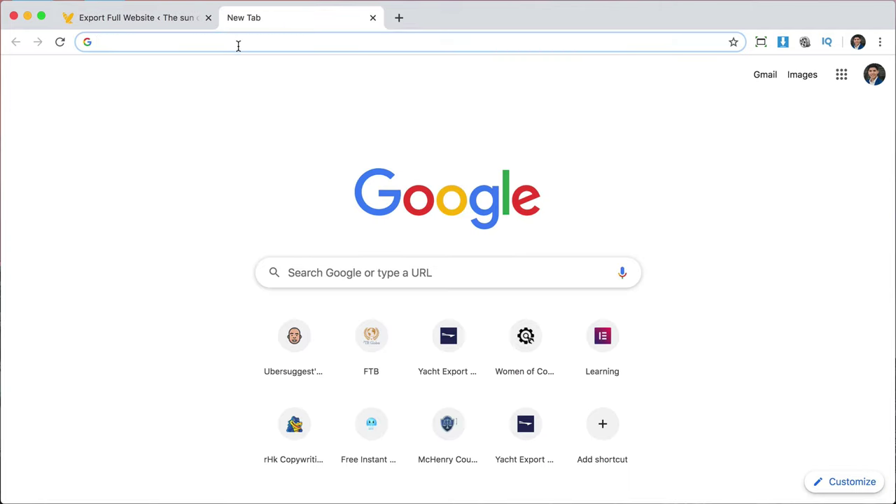
{"action": "type", "text": "hostgator.com"}
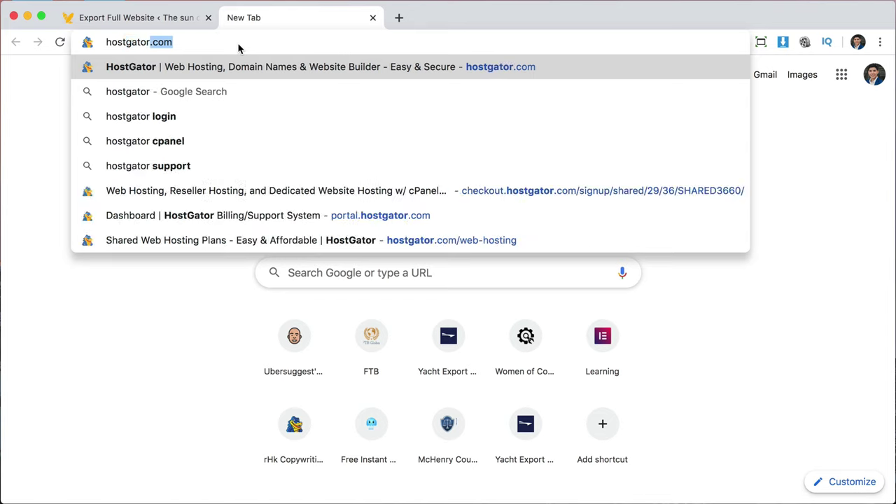
{"action": "key", "text": "Return"}
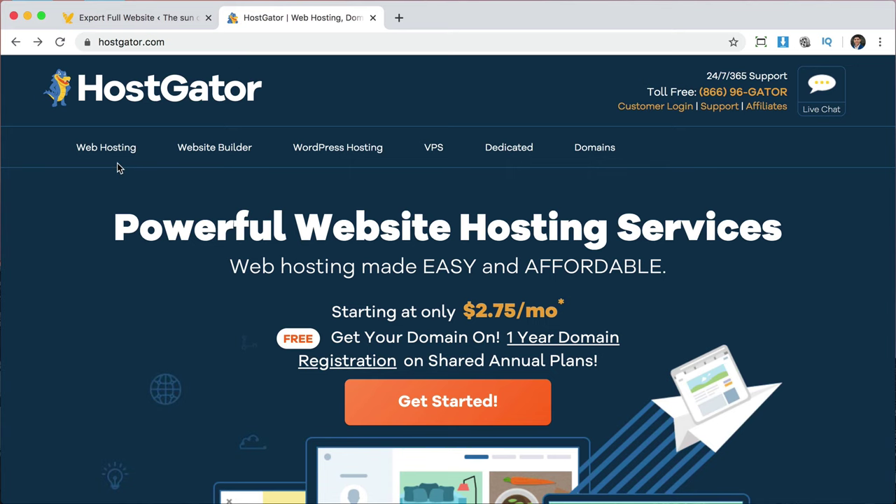
{"action": "left_click", "coordinate": [100, 148]}
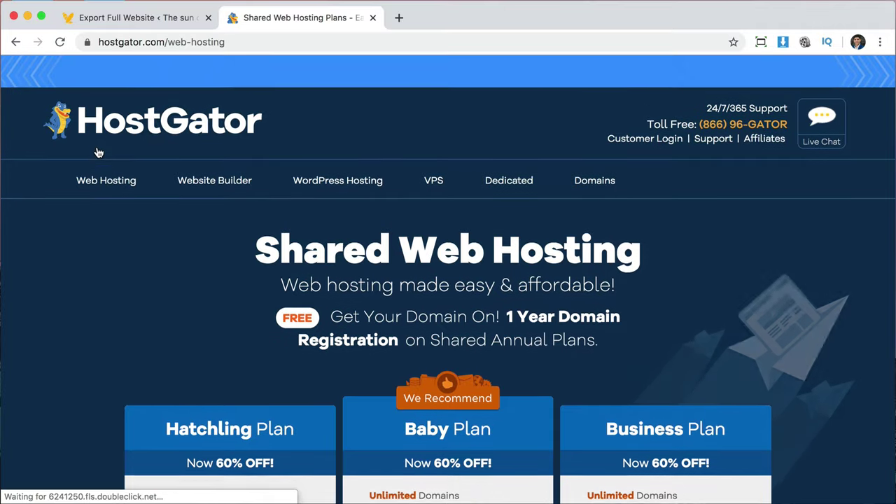
{"action": "scroll", "coordinate": [776, 322], "scroll_direction": "down", "scroll_amount": 3}
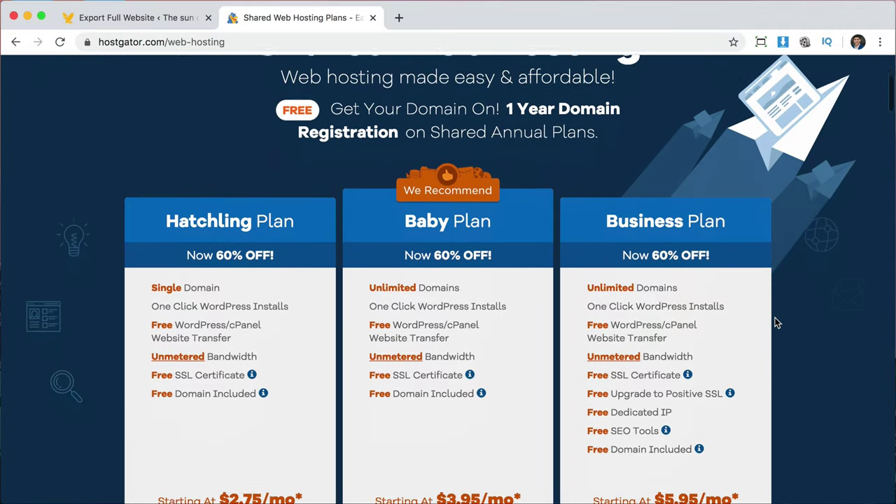
{"action": "scroll", "coordinate": [776, 323], "scroll_direction": "down", "scroll_amount": 2}
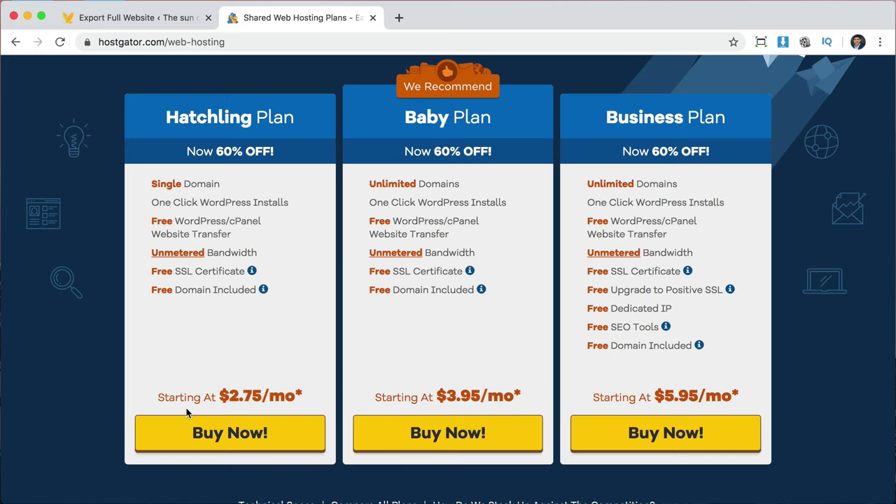
{"action": "left_click", "coordinate": [229, 435]}
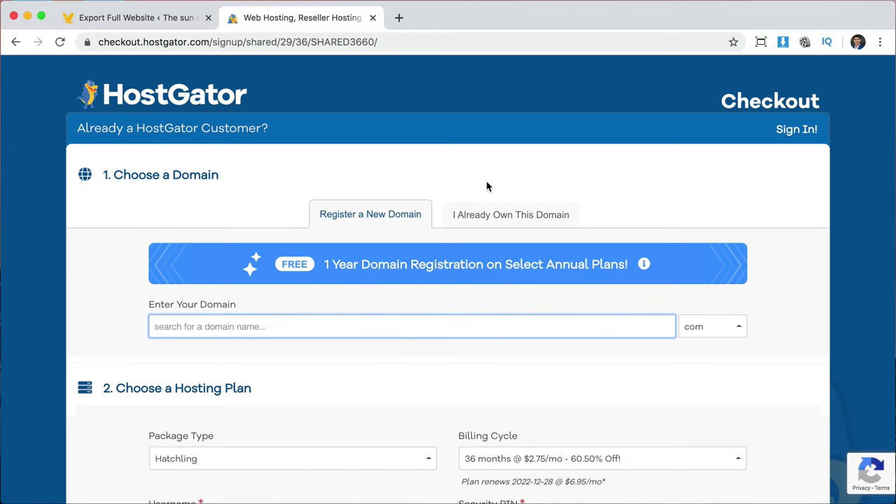
Register the new domain themiamisuncompany with the .com extension.
{"action": "left_click", "coordinate": [520, 218]}
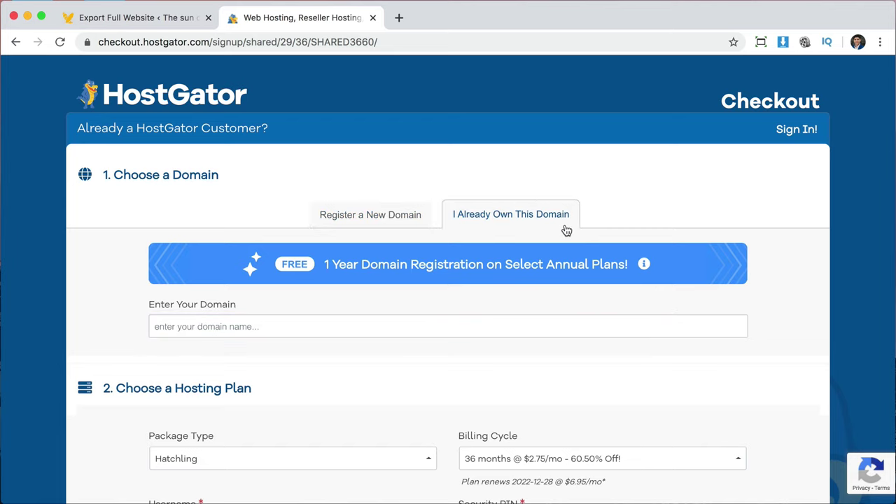
{"action": "left_click", "coordinate": [370, 218]}
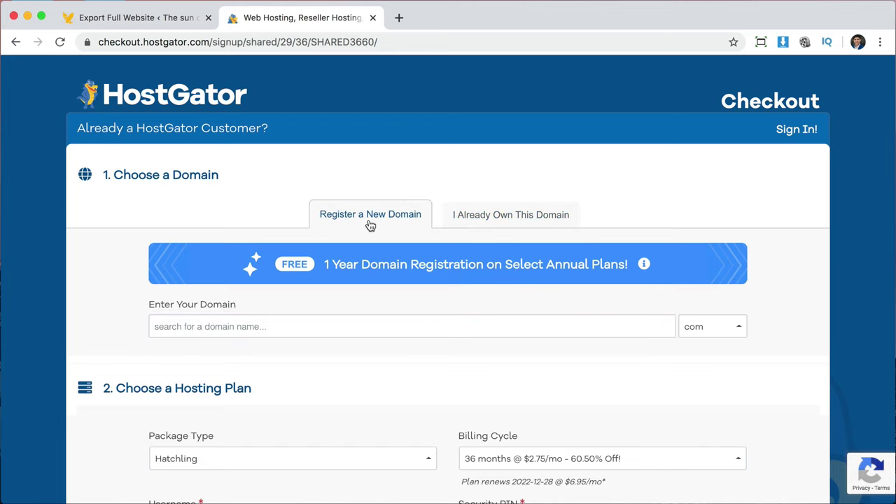
{"action": "left_click", "coordinate": [257, 326]}
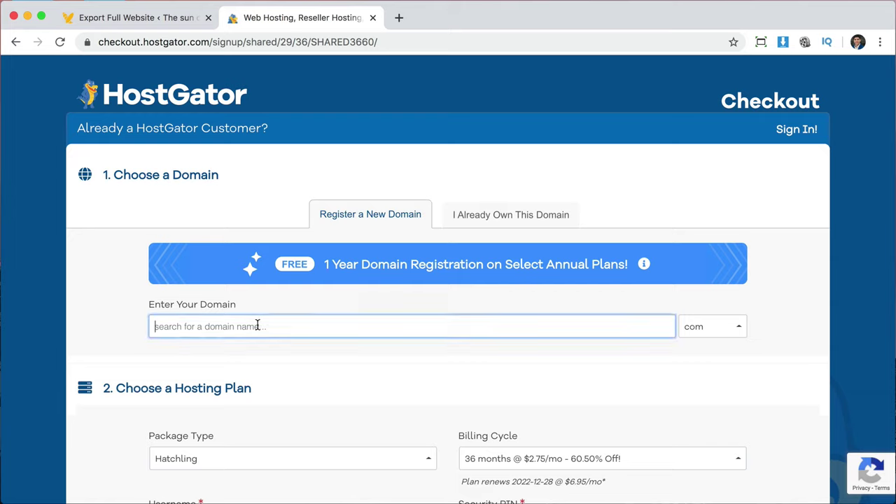
{"action": "type", "text": "themiamisunco"}
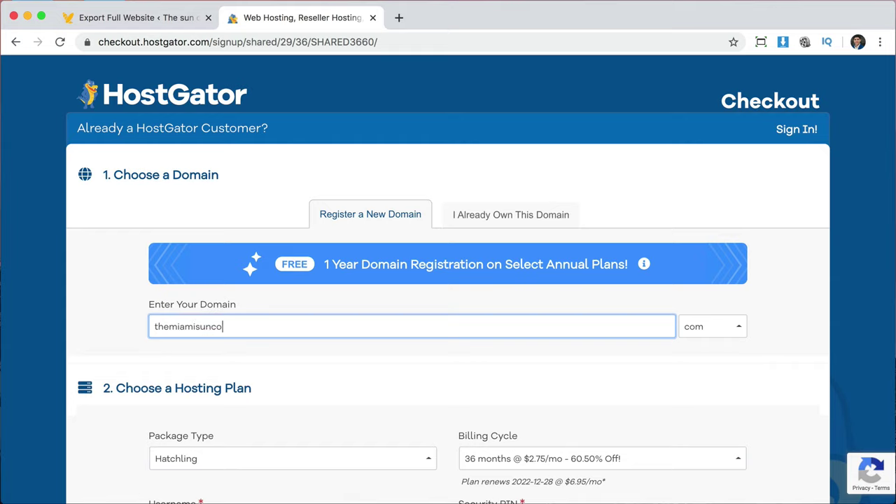
{"action": "type", "text": "mpany"}
{"action": "left_click", "coordinate": [740, 330]}
{"action": "left_click", "coordinate": [741, 329]}
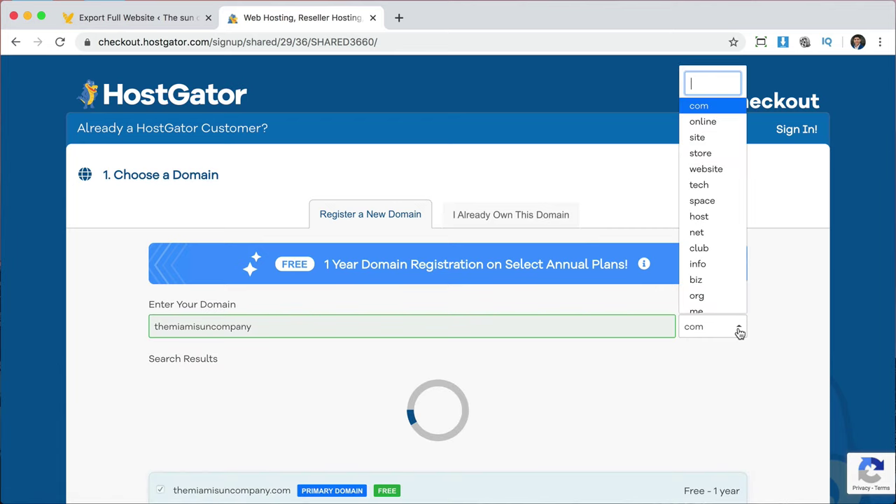
{"action": "left_click", "coordinate": [741, 329]}
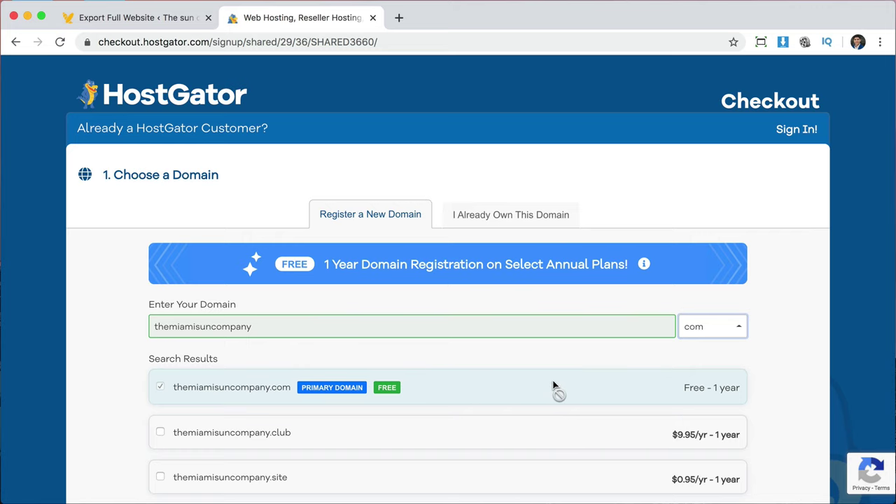
Uncheck Domain Privacy Protection for the new domain.
{"action": "scroll", "coordinate": [554, 386], "scroll_direction": "down", "scroll_amount": 1}
{"action": "scroll", "coordinate": [712, 353], "scroll_direction": "down", "scroll_amount": 5}
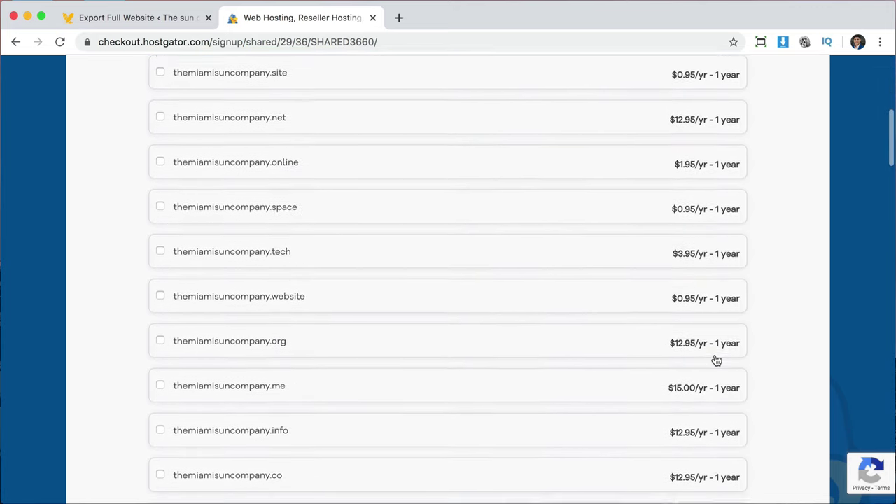
{"action": "scroll", "coordinate": [716, 360], "scroll_direction": "down", "scroll_amount": 5}
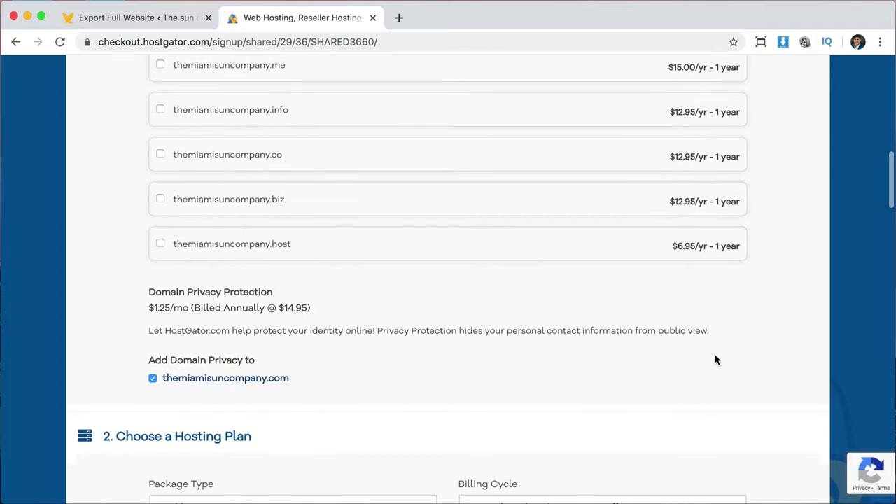
{"action": "scroll", "coordinate": [715, 360], "scroll_direction": "down", "scroll_amount": 1}
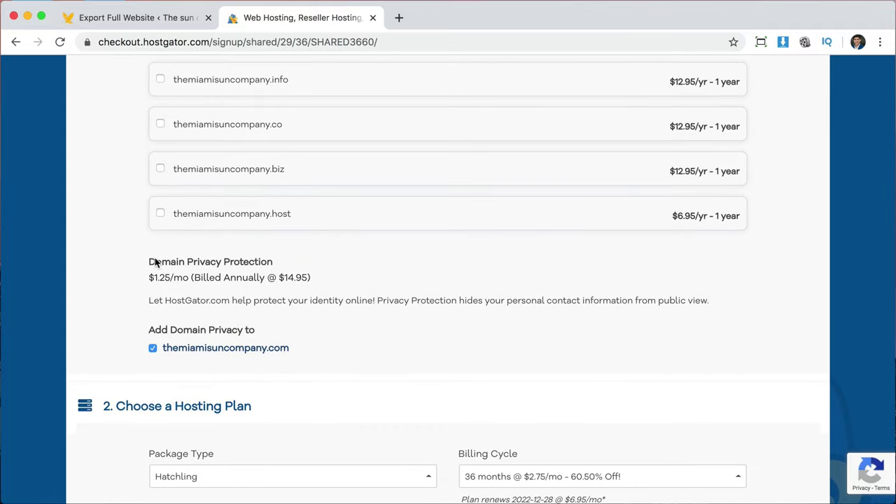
{"action": "left_click_drag", "start_coordinate": [147, 262], "coordinate": [266, 266]}
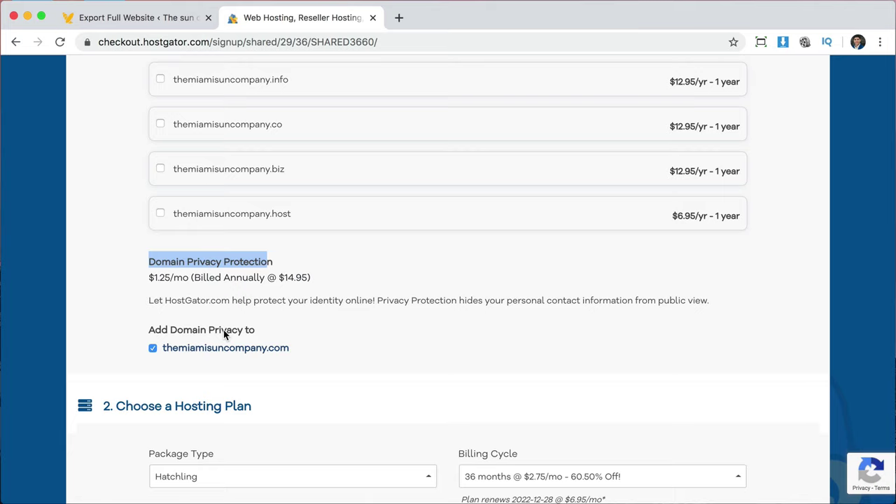
{"action": "left_click", "coordinate": [322, 300]}
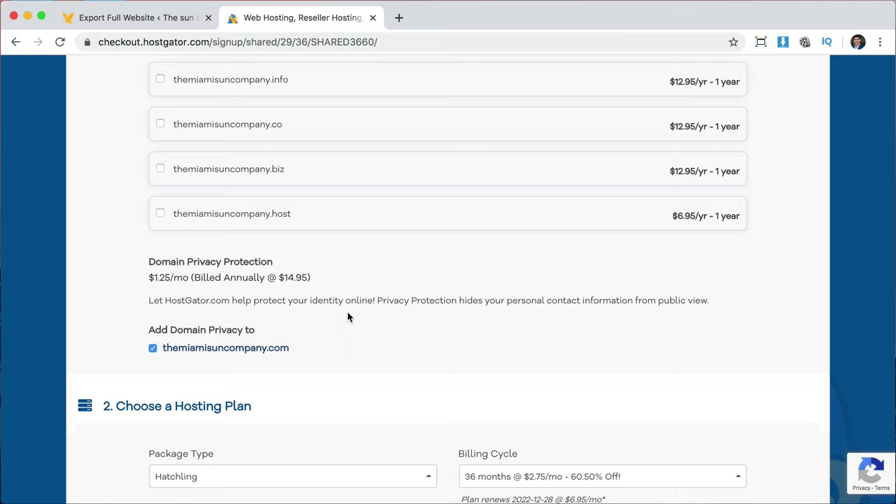
{"action": "left_click", "coordinate": [153, 349]}
Set the hosting billing cycle to 1 month at $10.95/mo.
{"action": "scroll", "coordinate": [547, 343], "scroll_direction": "down", "scroll_amount": 5}
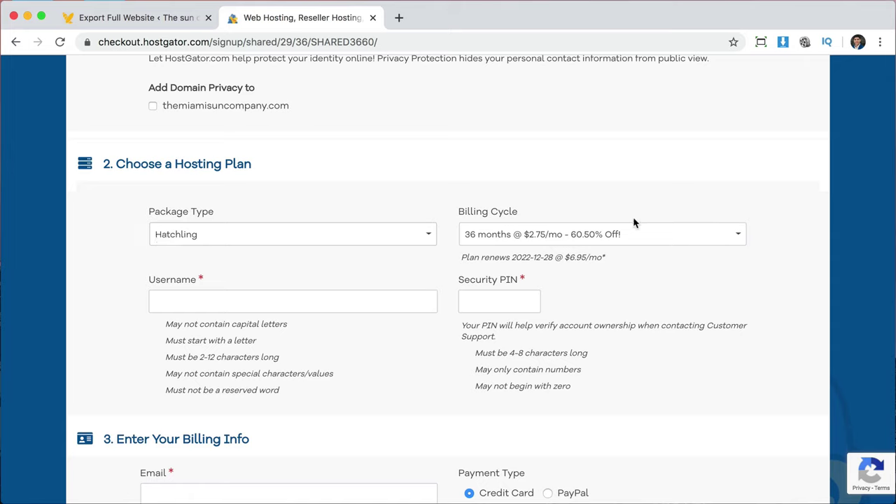
{"action": "left_click", "coordinate": [720, 234]}
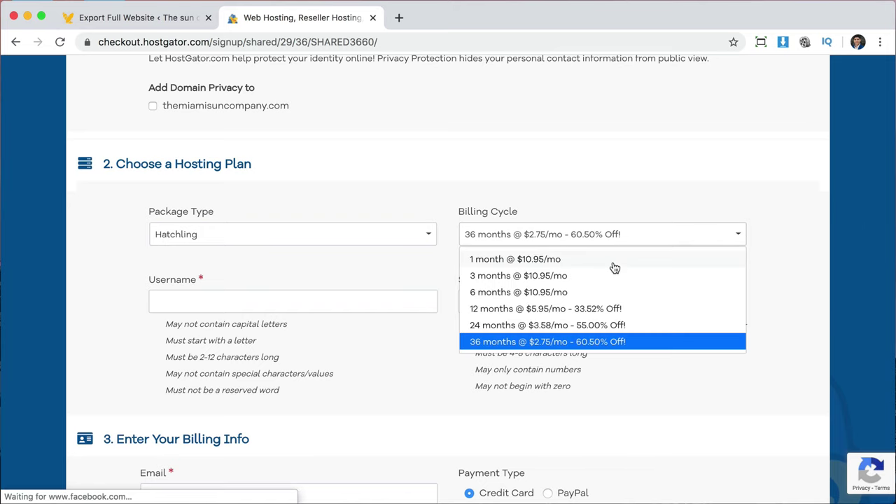
{"action": "scroll", "coordinate": [595, 312], "scroll_direction": "down", "scroll_amount": 1}
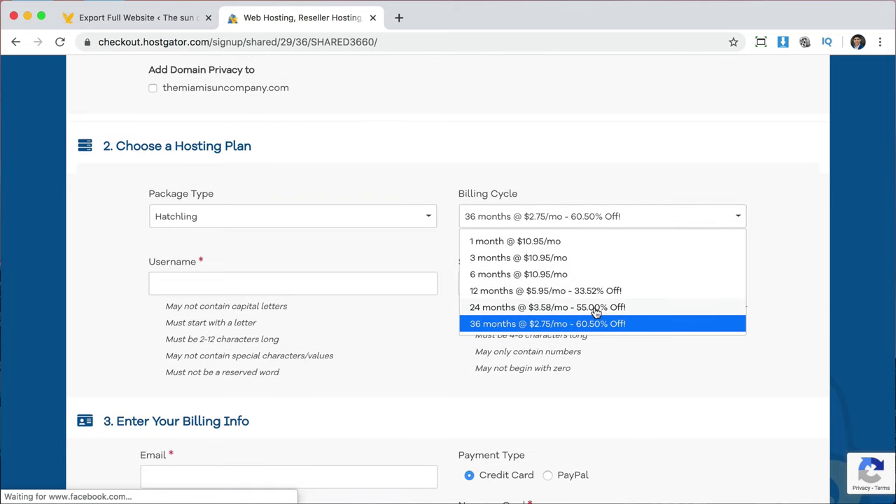
{"action": "scroll", "coordinate": [595, 311], "scroll_direction": "up", "scroll_amount": 1}
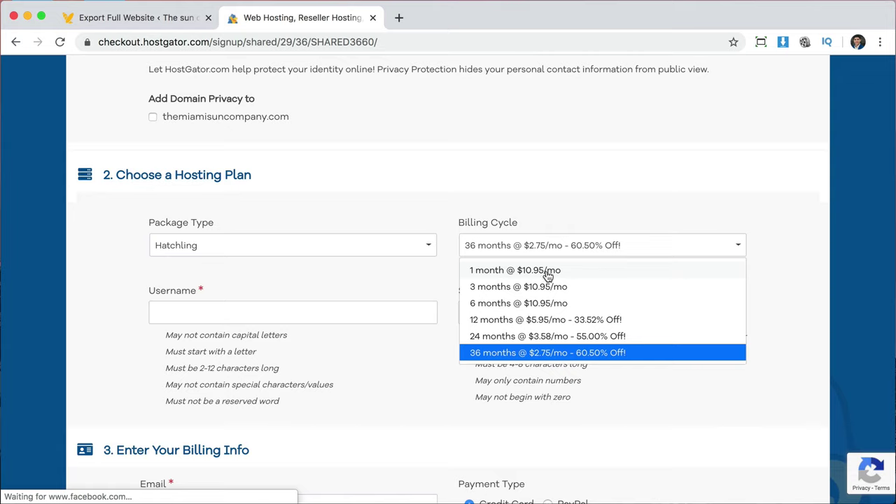
{"action": "left_click", "coordinate": [549, 274]}
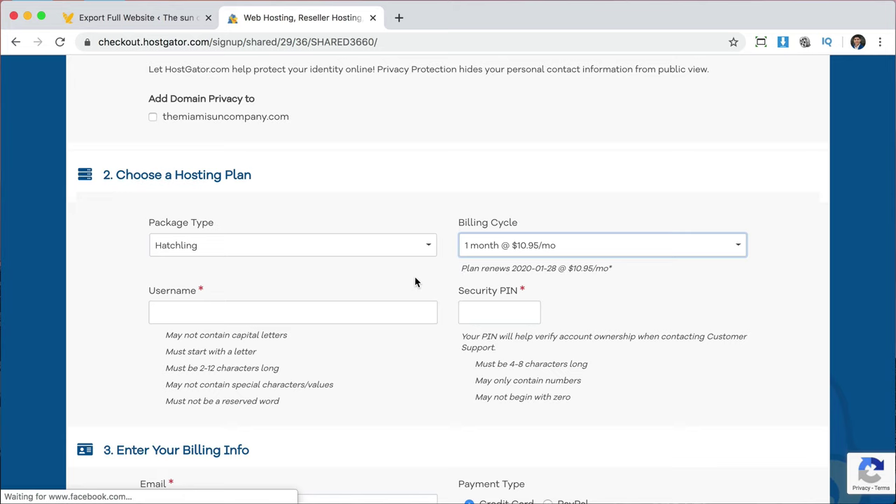
Fill in the account username and a four-digit security PIN.
{"action": "scroll", "coordinate": [415, 277], "scroll_direction": "down", "scroll_amount": 2}
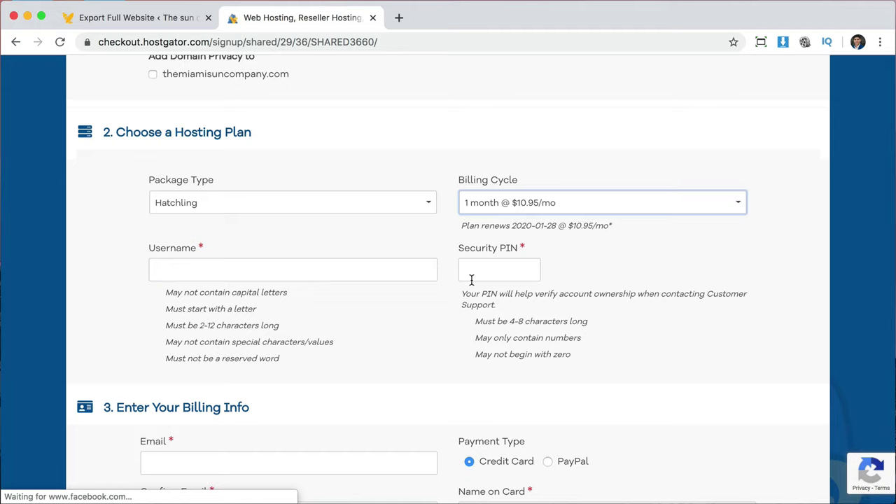
{"action": "left_click", "coordinate": [199, 269]}
{"action": "type", "text": "enmanuel"}
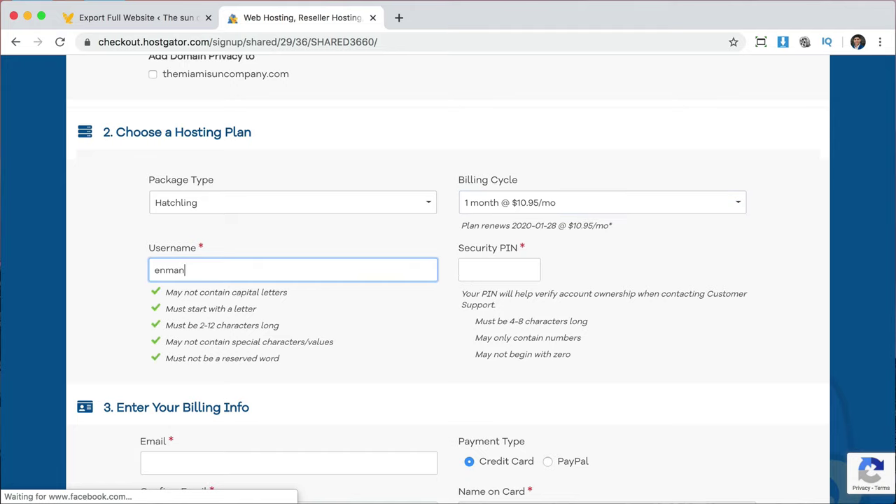
{"action": "left_click", "coordinate": [476, 276]}
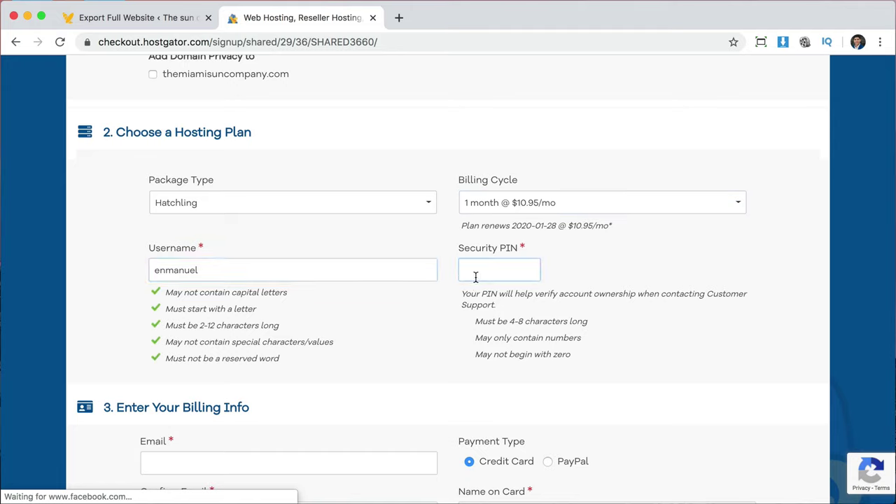
{"action": "scroll", "coordinate": [640, 377], "scroll_direction": "down", "scroll_amount": 5}
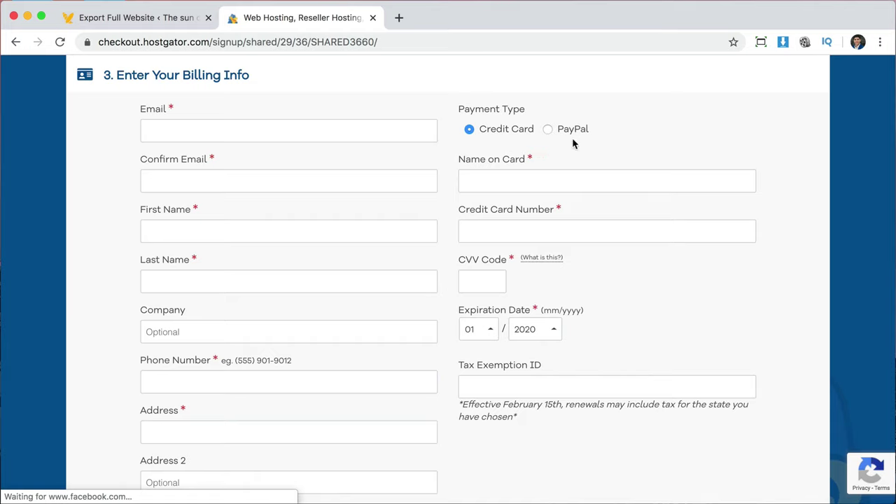
Enter the billing e-mail, confirm it, and fill in the contact's first and last name.
{"action": "left_click", "coordinate": [280, 131]}
{"action": "key", "text": "Tab"}
{"action": "key", "text": "Tab"}
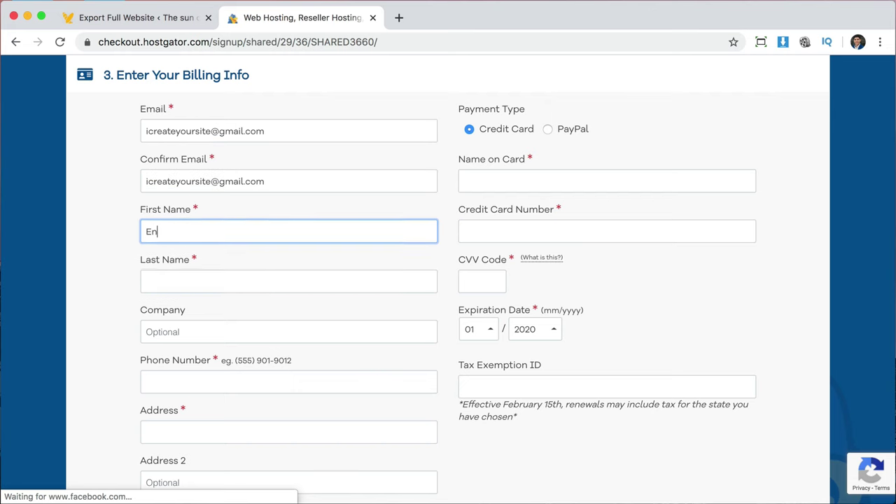
{"action": "key", "text": "Tab"}
{"action": "key", "text": "Tab"}
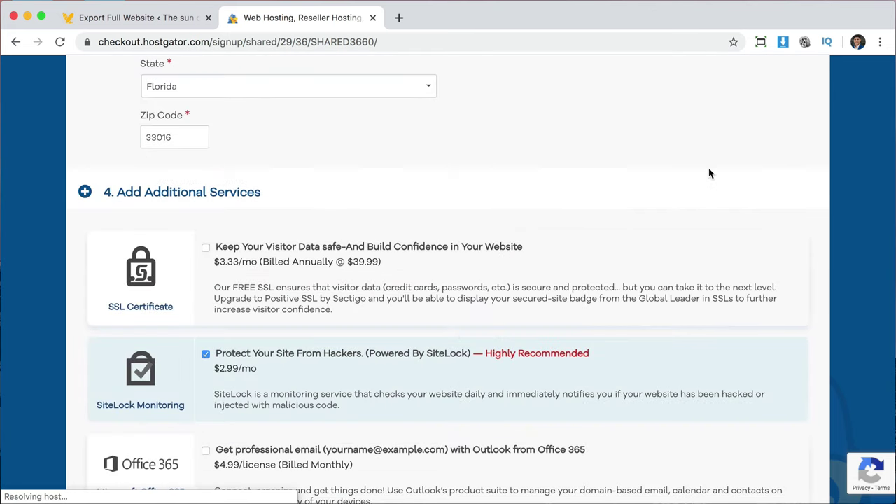
Untick the SiteLock Monitoring and Site Backup add-ons under Additional Services.
{"action": "scroll", "coordinate": [709, 174], "scroll_direction": "down", "scroll_amount": 3}
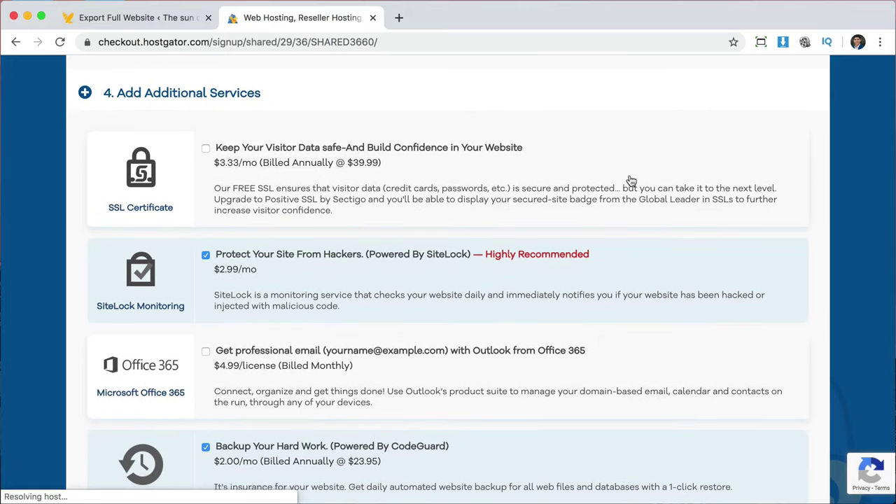
{"action": "scroll", "coordinate": [628, 180], "scroll_direction": "down", "scroll_amount": 2}
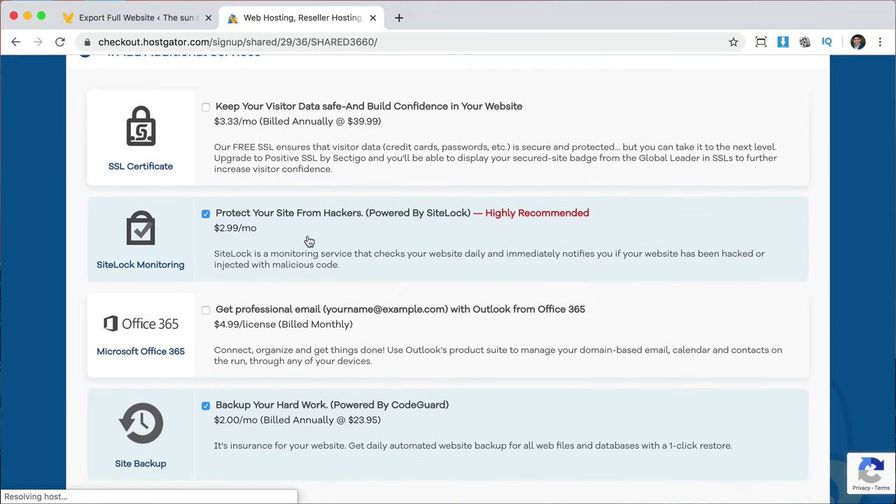
{"action": "left_click", "coordinate": [205, 214]}
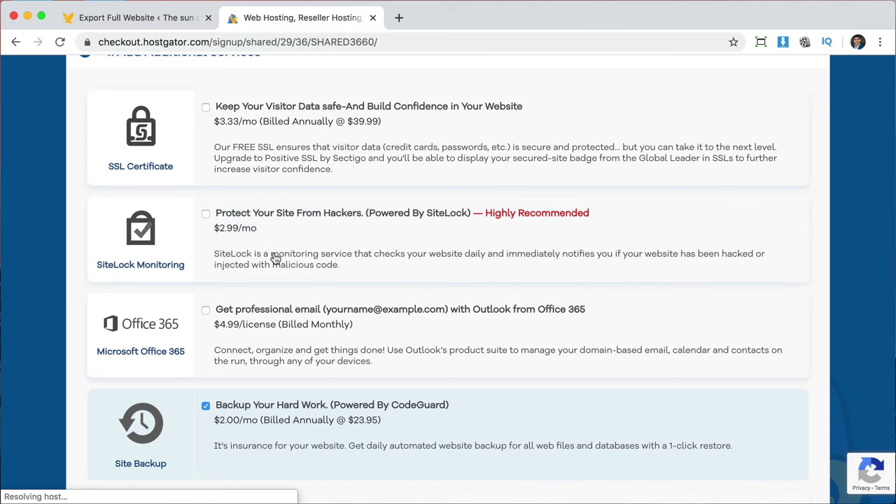
{"action": "scroll", "coordinate": [274, 259], "scroll_direction": "down", "scroll_amount": 3}
{"action": "left_click", "coordinate": [205, 326]}
{"action": "scroll", "coordinate": [367, 314], "scroll_direction": "down", "scroll_amount": 3}
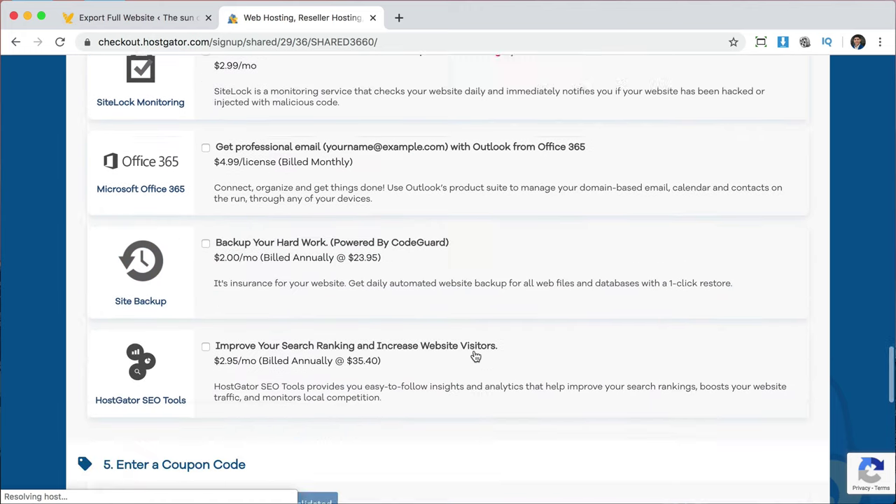
{"action": "scroll", "coordinate": [476, 357], "scroll_direction": "down", "scroll_amount": 3}
{"action": "scroll", "coordinate": [474, 356], "scroll_direction": "down", "scroll_amount": 3}
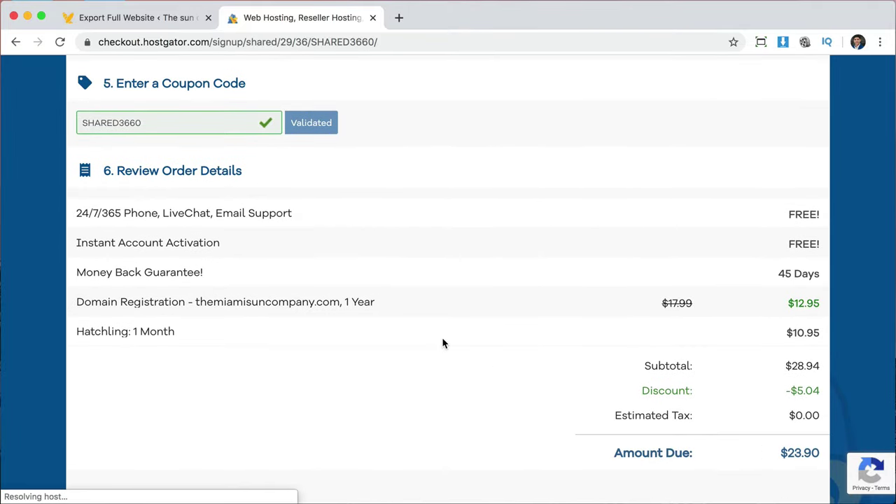
{"action": "scroll", "coordinate": [444, 342], "scroll_direction": "up", "scroll_amount": 2}
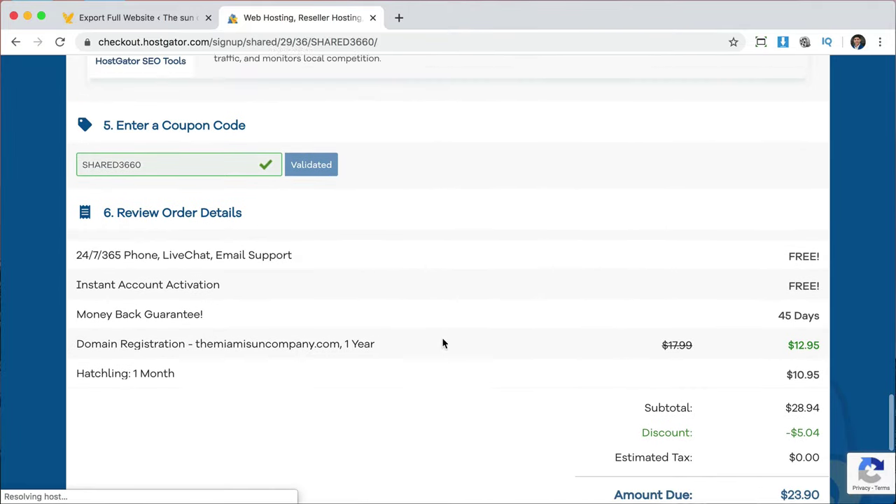
Replace the existing coupon code with a new one and apply it.
{"action": "double_click", "coordinate": [156, 177]}
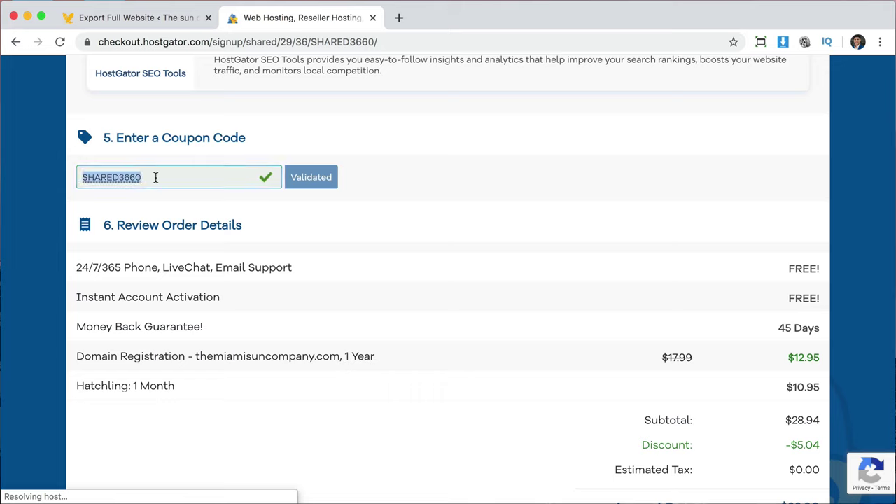
{"action": "type", "text": "savecode"}
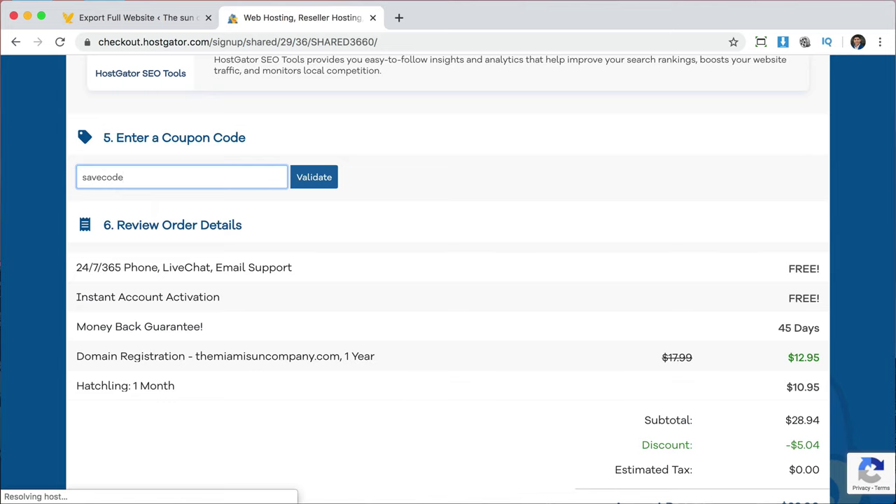
{"action": "left_click", "coordinate": [319, 177]}
Accept the Terms of Service and place the hosting order.
{"action": "scroll", "coordinate": [536, 301], "scroll_direction": "down", "scroll_amount": 2}
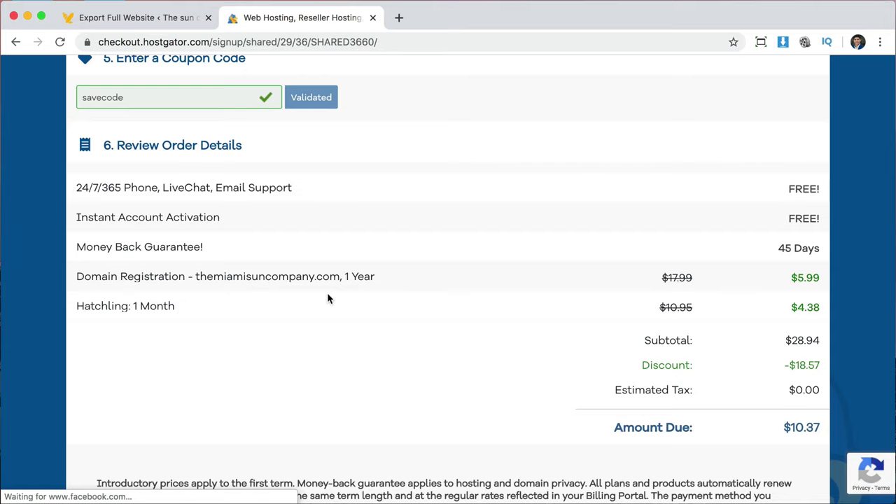
{"action": "scroll", "coordinate": [346, 341], "scroll_direction": "up", "scroll_amount": 1}
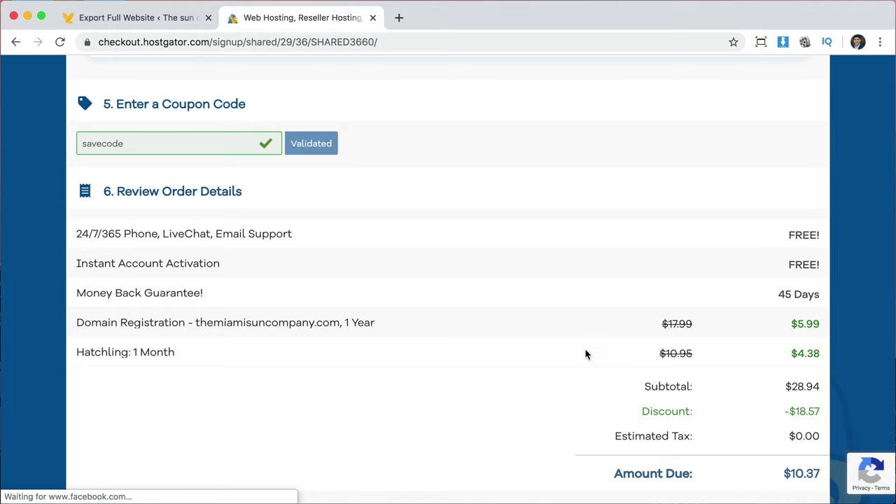
{"action": "scroll", "coordinate": [572, 377], "scroll_direction": "down", "scroll_amount": 1}
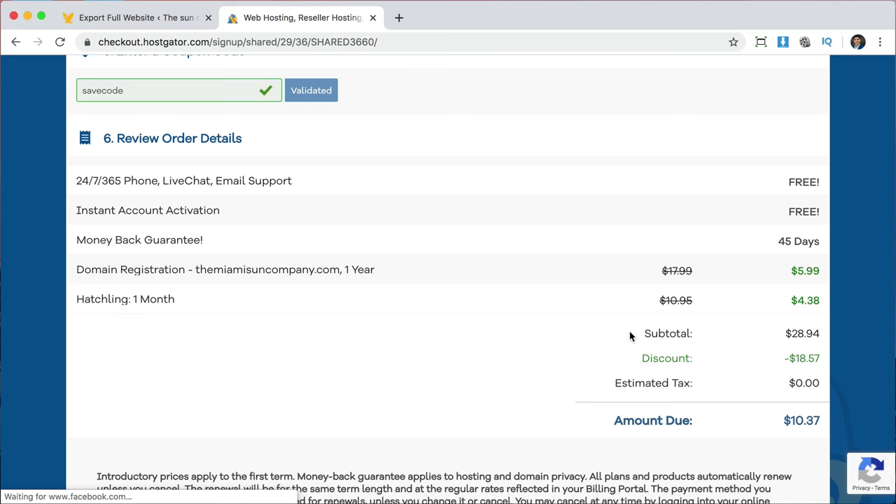
{"action": "scroll", "coordinate": [521, 336], "scroll_direction": "down", "scroll_amount": 5}
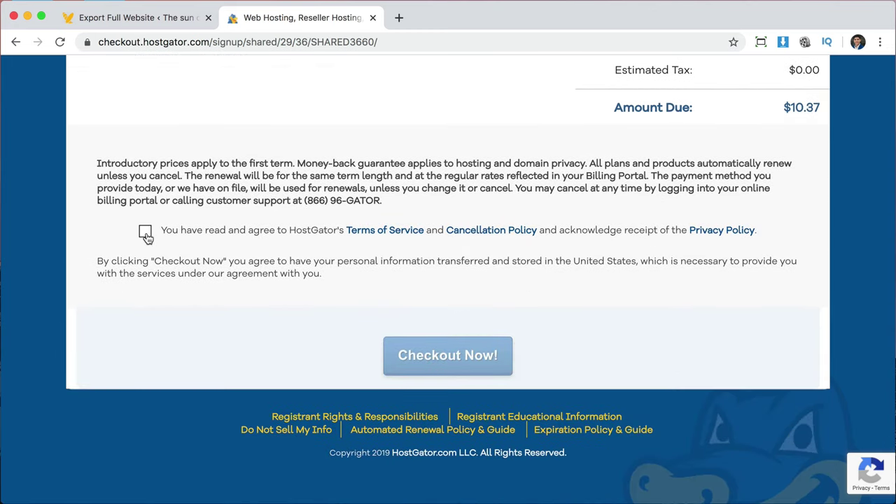
{"action": "left_click", "coordinate": [146, 234]}
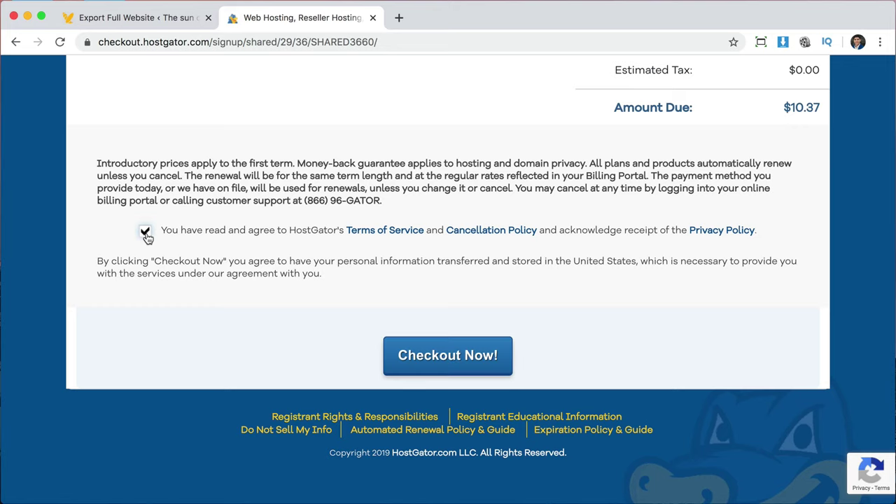
{"action": "left_click", "coordinate": [448, 357]}
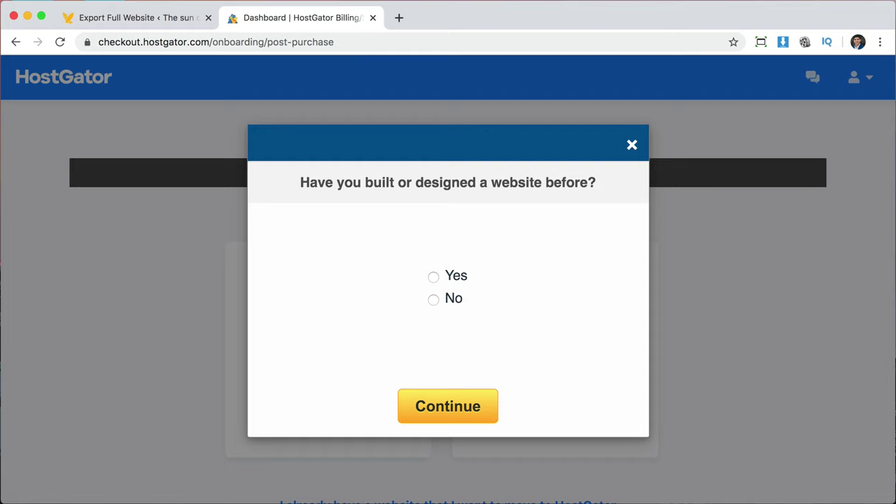
Dismiss the onboarding questions, choose Not right now, and launch cPanel for the hosting package.
{"action": "left_click", "coordinate": [632, 144]}
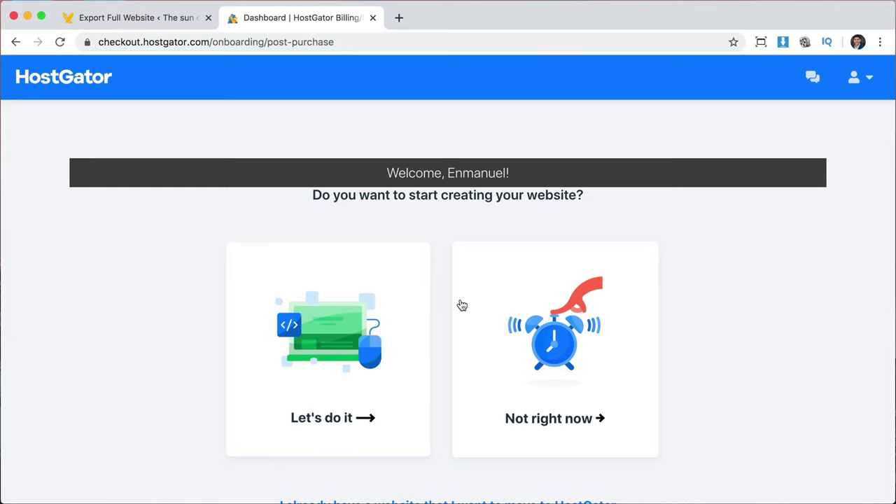
{"action": "left_click", "coordinate": [572, 412]}
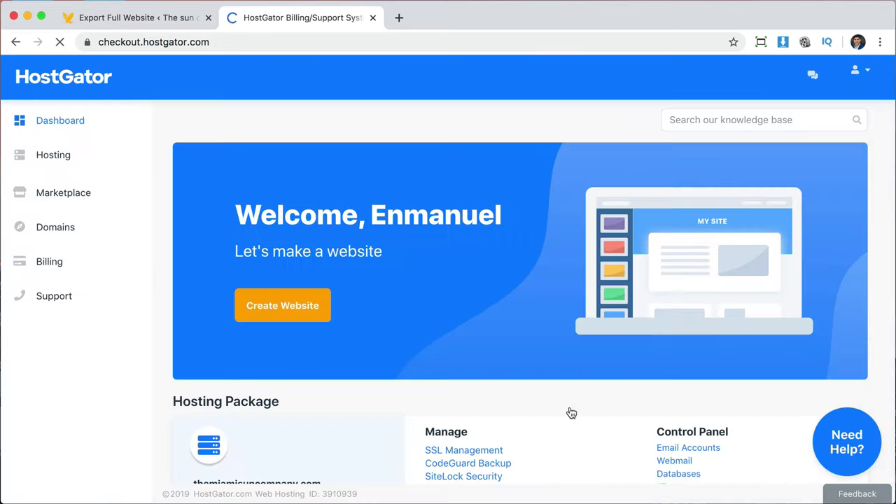
{"action": "scroll", "coordinate": [572, 411], "scroll_direction": "down", "scroll_amount": 5}
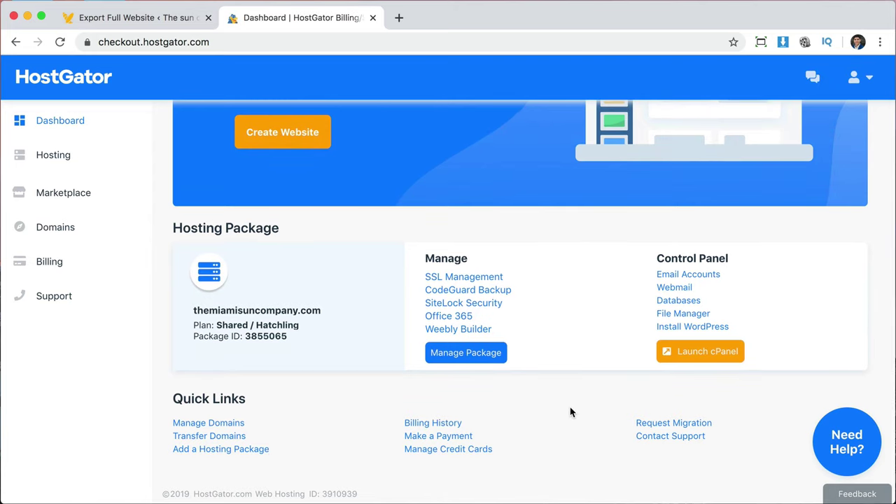
{"action": "left_click", "coordinate": [707, 356]}
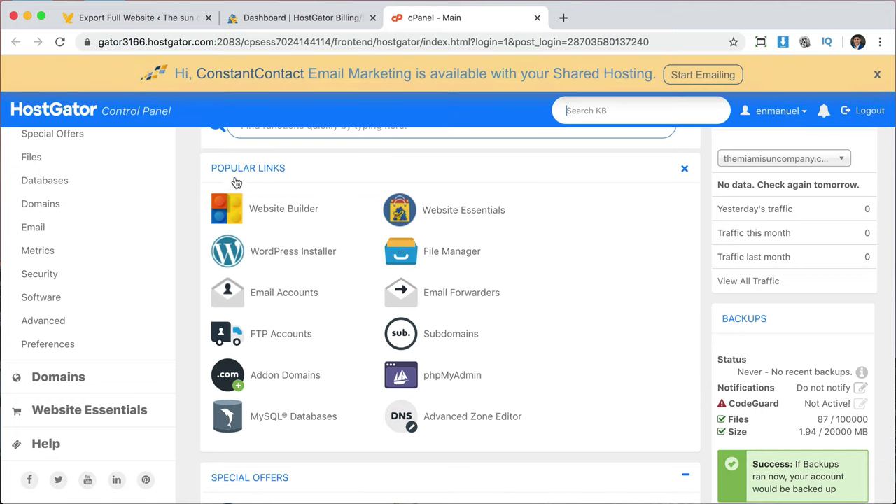
Open cPanel's WordPress installer and choose themiamisuncompany.com as the install domain.
{"action": "scroll", "coordinate": [528, 379], "scroll_direction": "down", "scroll_amount": 10}
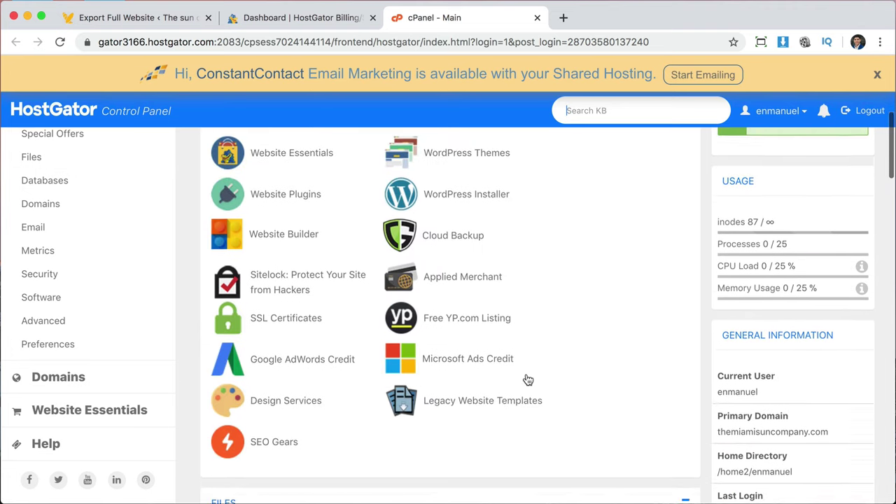
{"action": "scroll", "coordinate": [512, 218], "scroll_direction": "up", "scroll_amount": 10}
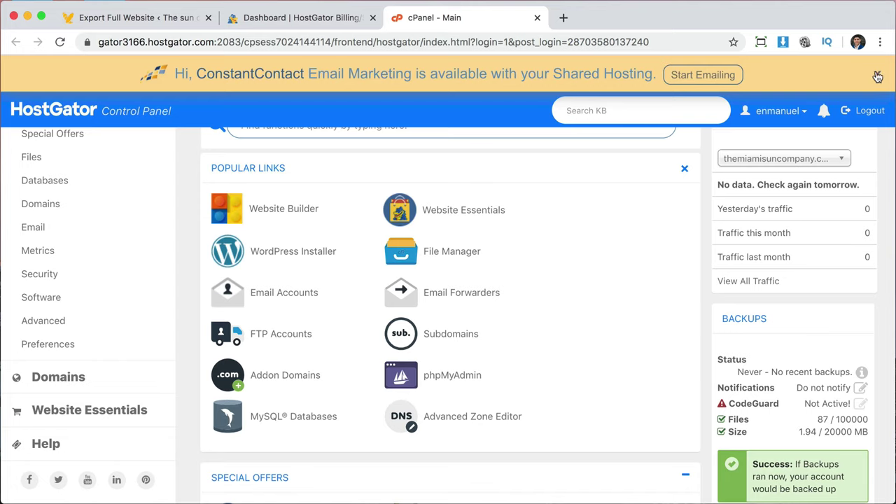
{"action": "left_click", "coordinate": [877, 77]}
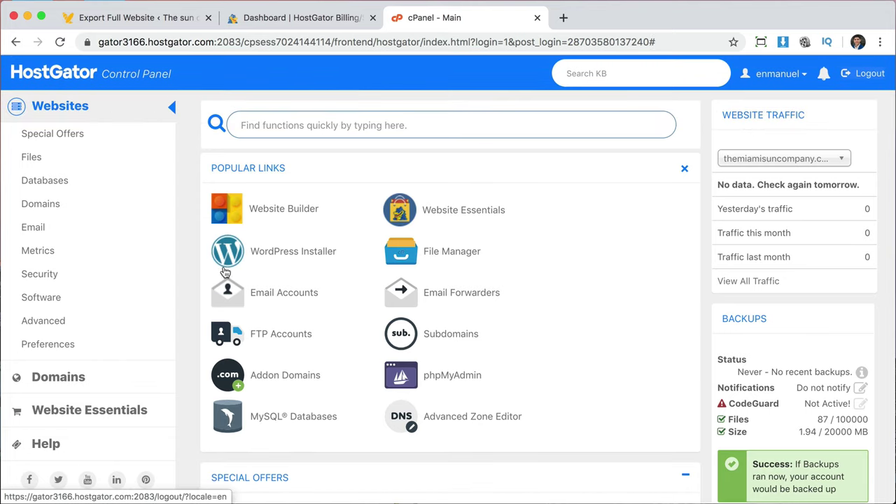
{"action": "left_click", "coordinate": [287, 257]}
{"action": "scroll", "coordinate": [236, 305], "scroll_direction": "down", "scroll_amount": 2}
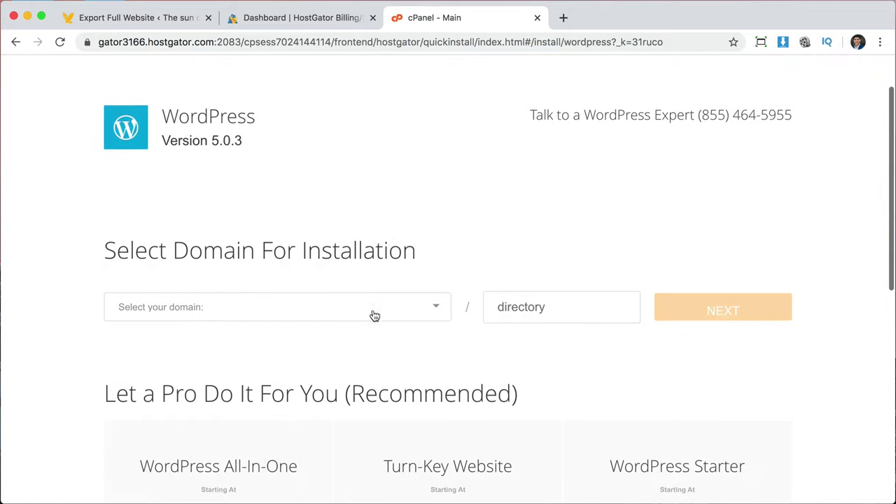
{"action": "left_click", "coordinate": [435, 310]}
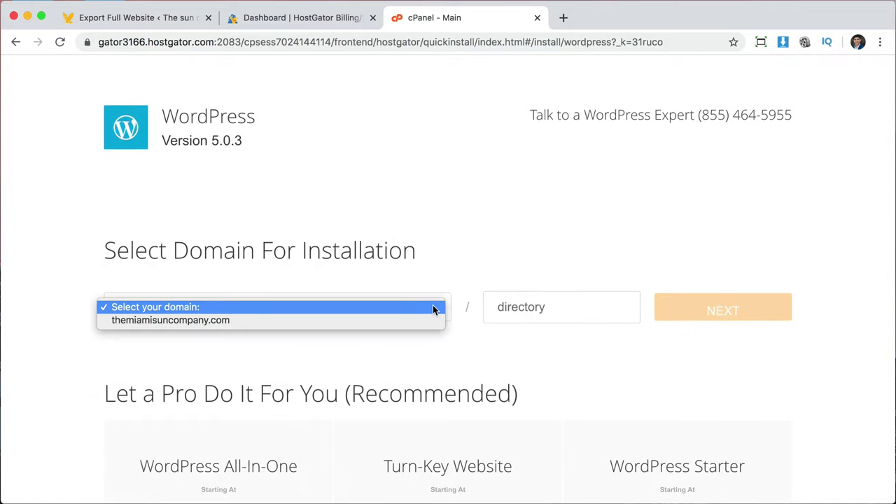
{"action": "left_click", "coordinate": [211, 321]}
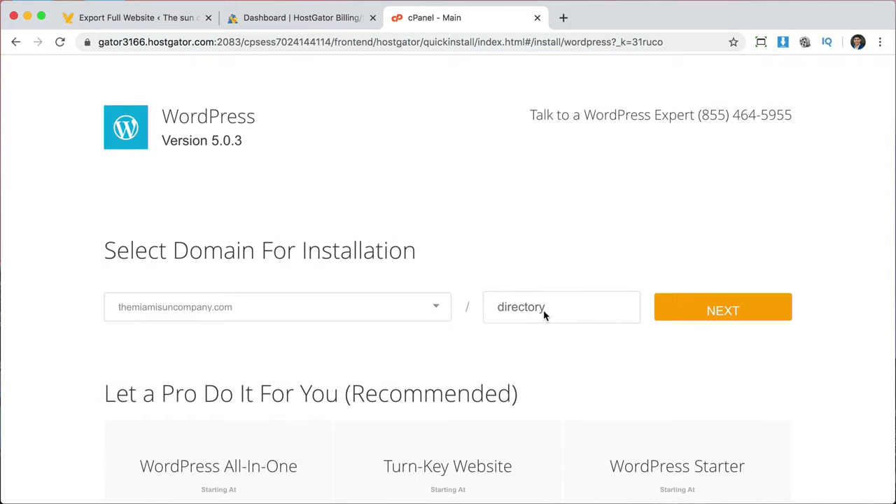
{"action": "scroll", "coordinate": [560, 357], "scroll_direction": "down", "scroll_amount": 3}
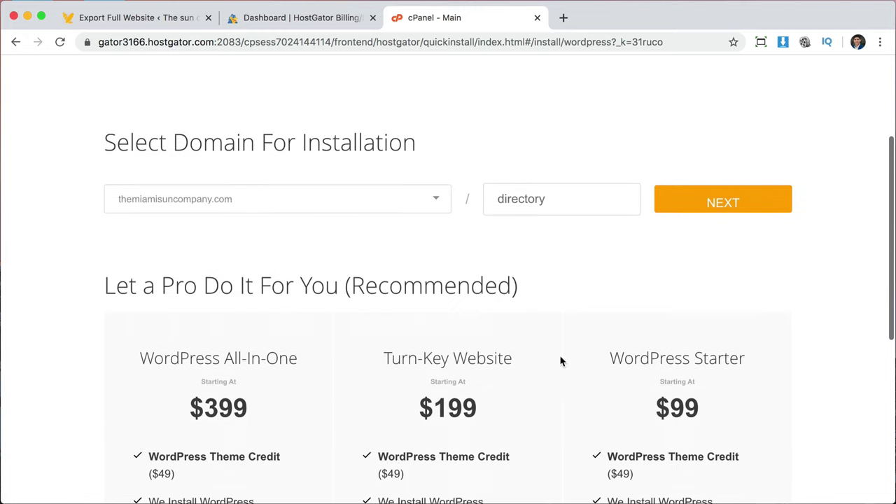
{"action": "scroll", "coordinate": [560, 357], "scroll_direction": "down", "scroll_amount": 2}
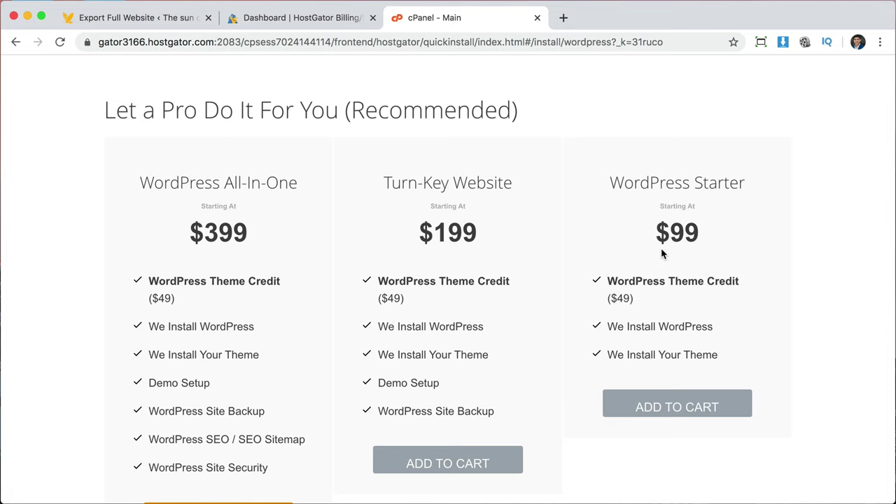
{"action": "scroll", "coordinate": [662, 254], "scroll_direction": "up", "scroll_amount": 4}
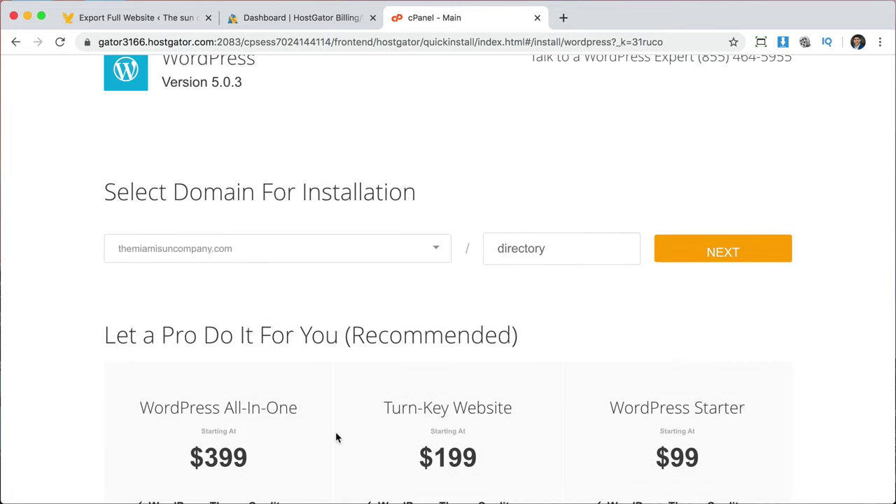
{"action": "scroll", "coordinate": [325, 428], "scroll_direction": "down", "scroll_amount": 2}
{"action": "scroll", "coordinate": [715, 259], "scroll_direction": "up", "scroll_amount": 2}
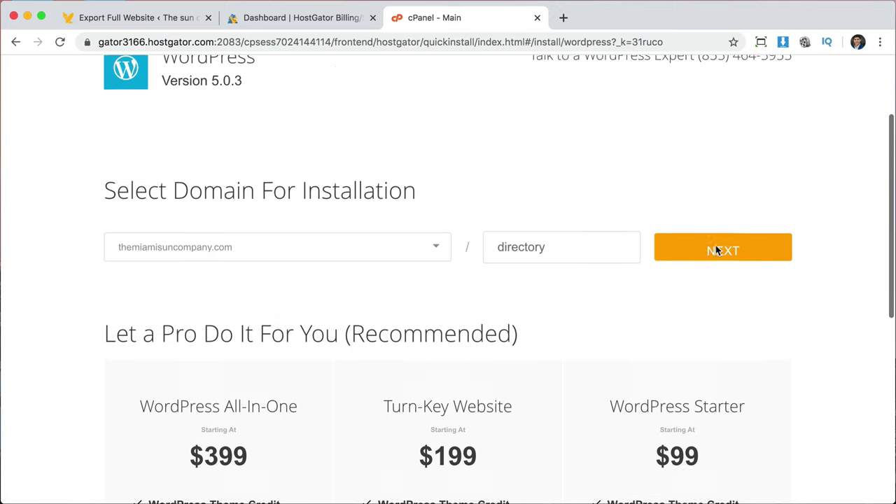
{"action": "left_click", "coordinate": [726, 293]}
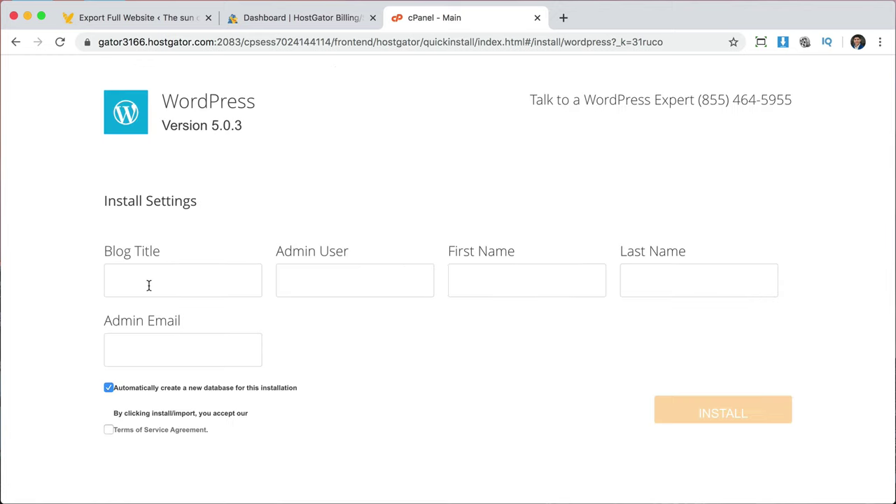
Set blog title 'the sun company', username 'admin', the admin's name and e-mail, then install.
{"action": "type", "text": "the sun company"}
{"action": "key", "text": "Tab"}
{"action": "type", "text": "admin"}
{"action": "key", "text": "Tab"}
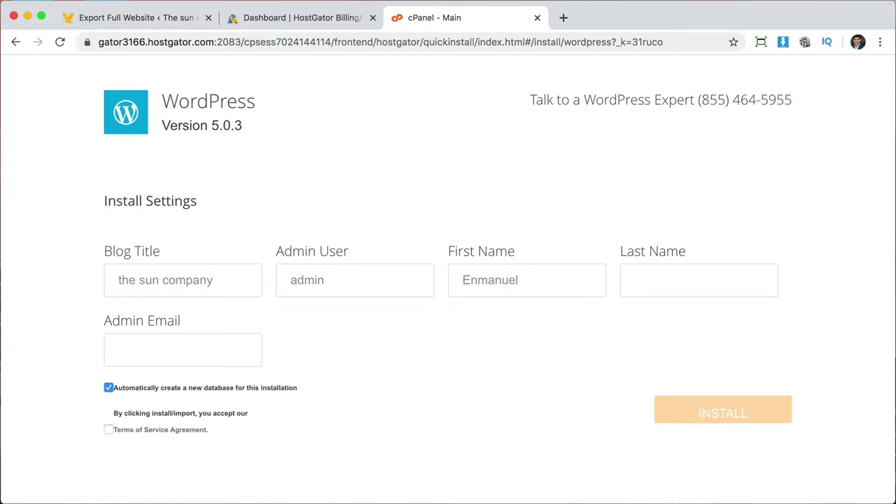
{"action": "key", "text": "Tab"}
{"action": "key", "text": "Tab"}
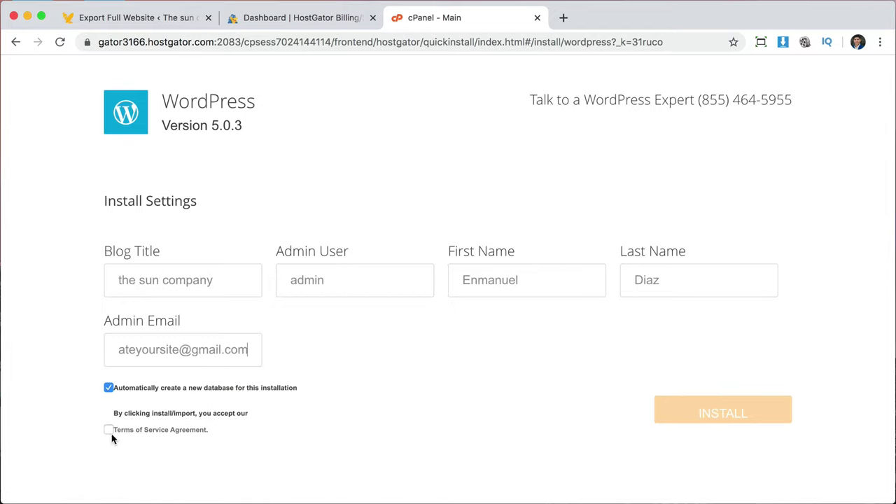
{"action": "left_click", "coordinate": [110, 431]}
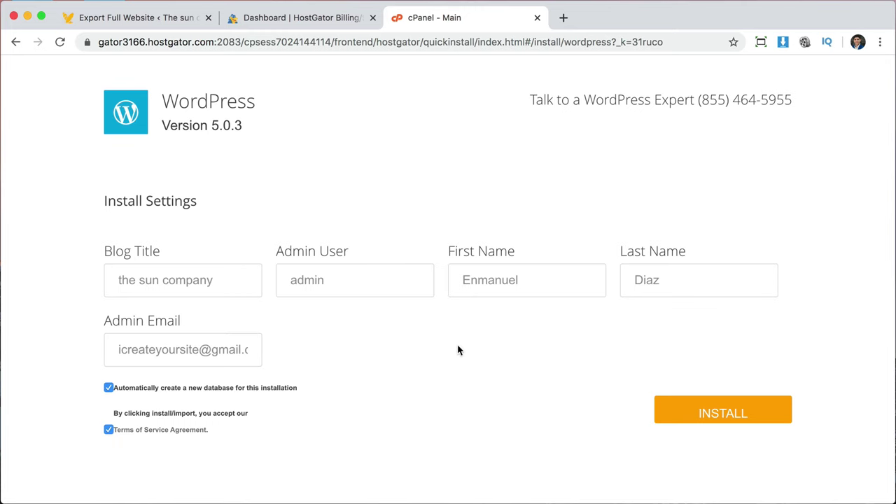
{"action": "left_click", "coordinate": [718, 408]}
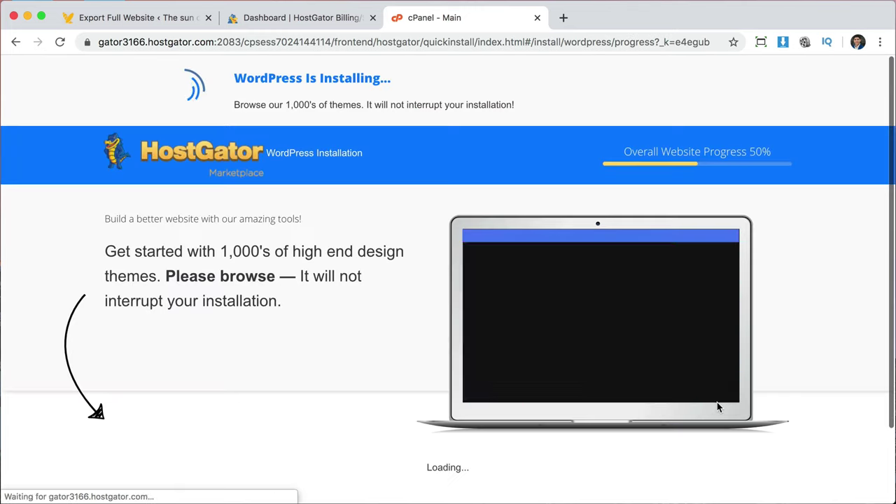
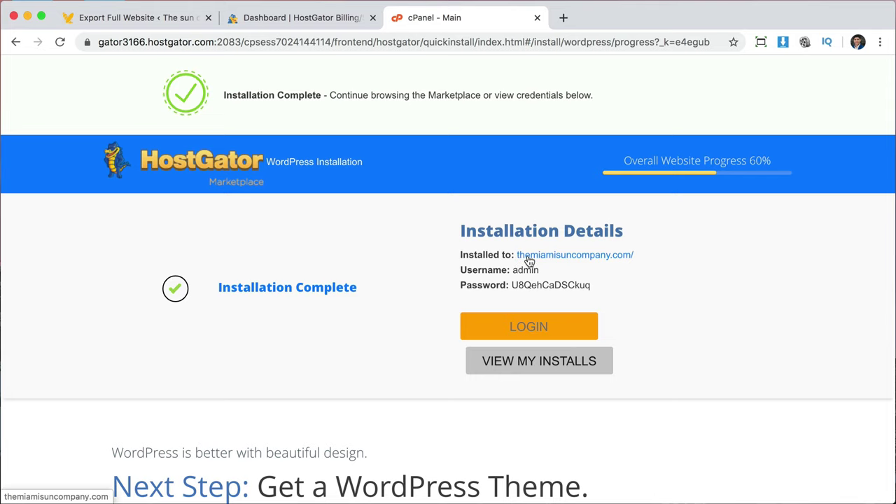
Copy the installed site address and load themiamisuncompany.com in a new browser tab.
{"action": "right_click", "coordinate": [530, 258]}
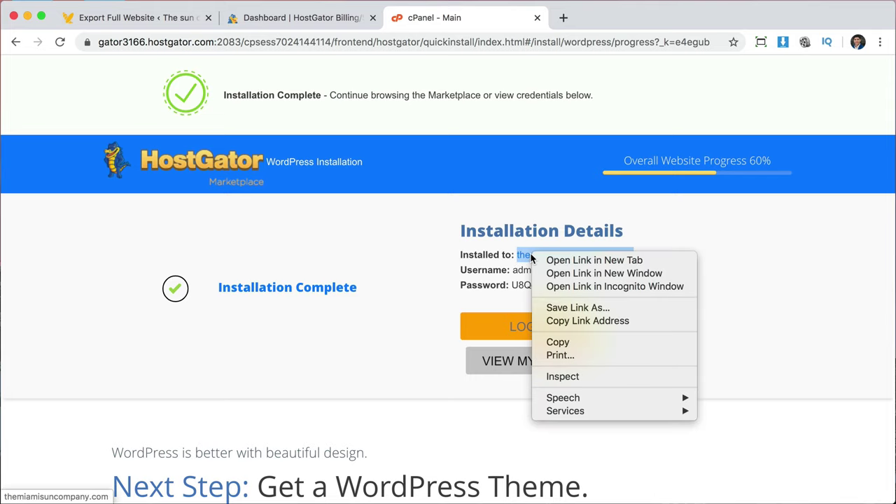
{"action": "left_click", "coordinate": [575, 342]}
{"action": "left_click", "coordinate": [564, 17]}
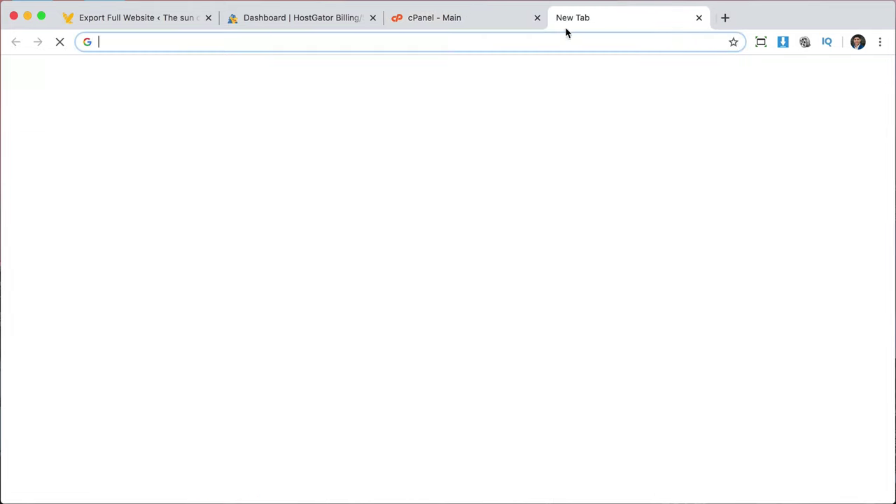
{"action": "right_click", "coordinate": [569, 43]}
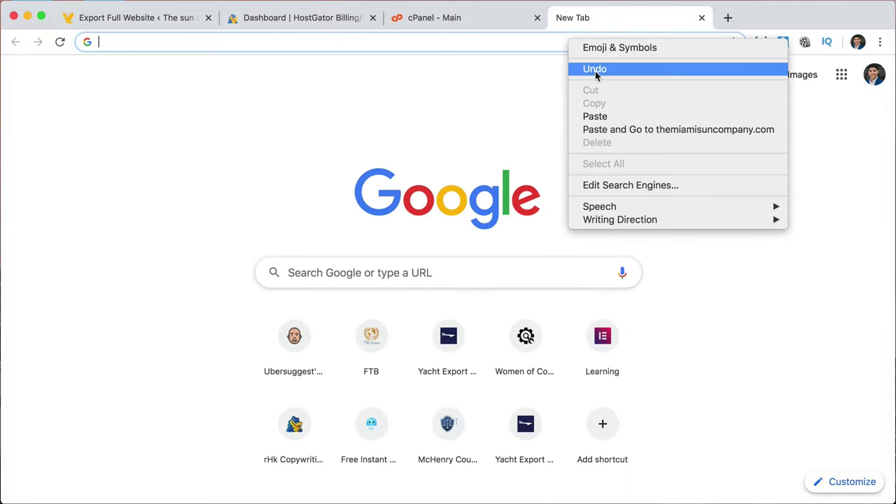
{"action": "left_click", "coordinate": [613, 117]}
{"action": "key", "text": "Return"}
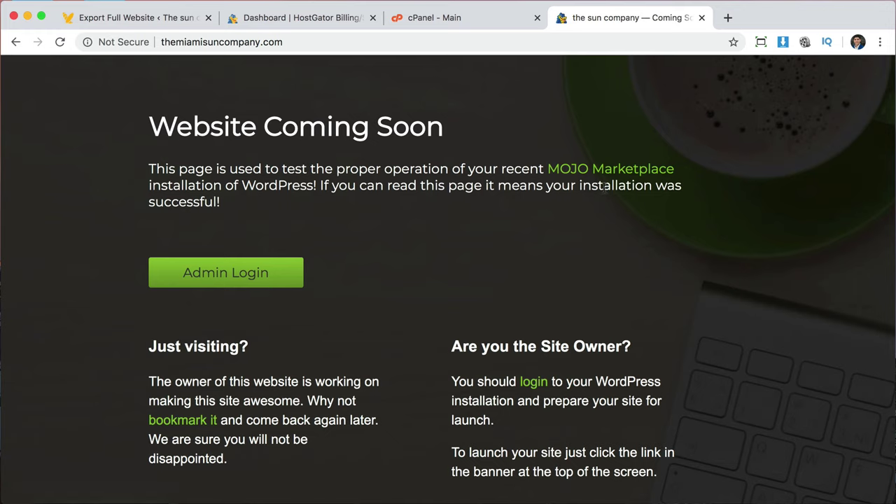
Append /wp-admin to the site address to reach the WordPress login page.
{"action": "left_click", "coordinate": [388, 44]}
{"action": "left_click", "coordinate": [387, 44]}
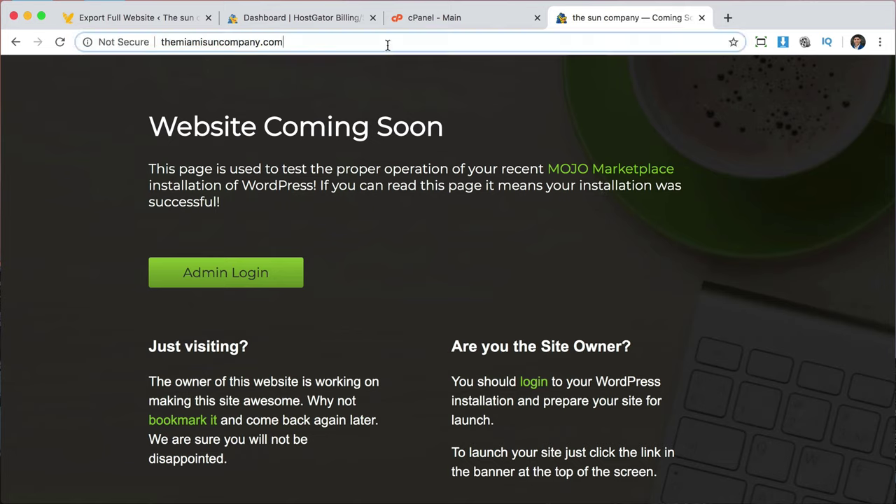
{"action": "type", "text": "/"}
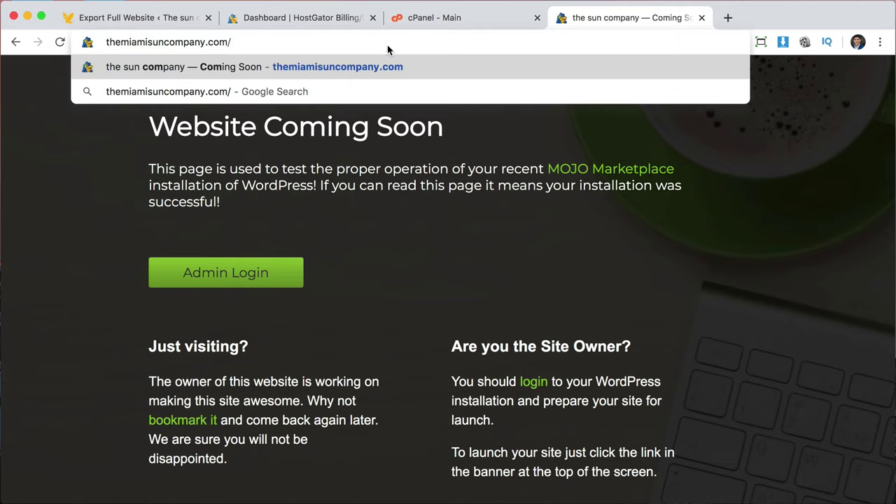
{"action": "type", "text": "wp-admin"}
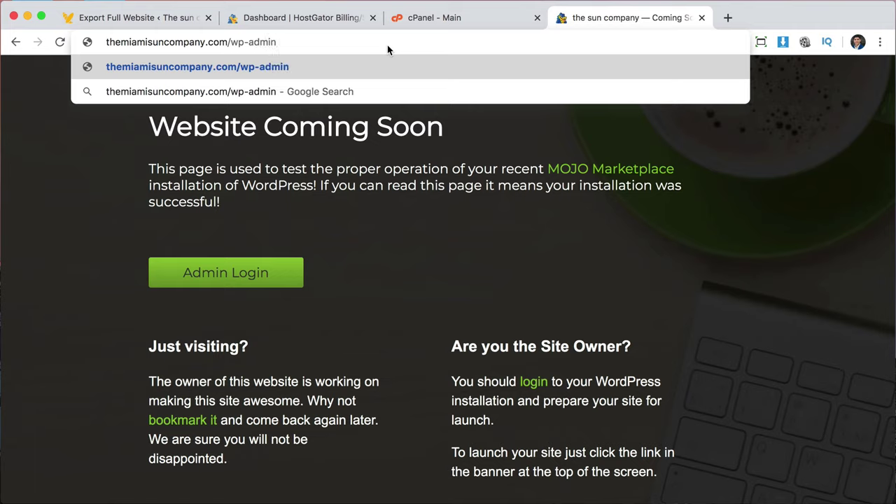
{"action": "key", "text": "Return"}
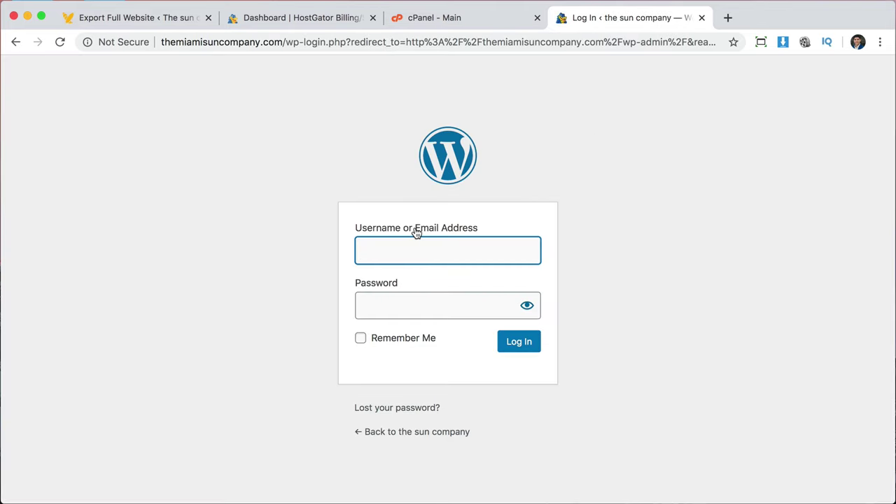
Log in as admin with the cPanel-generated password, save the login, and confirm the admin email.
{"action": "left_click", "coordinate": [446, 22]}
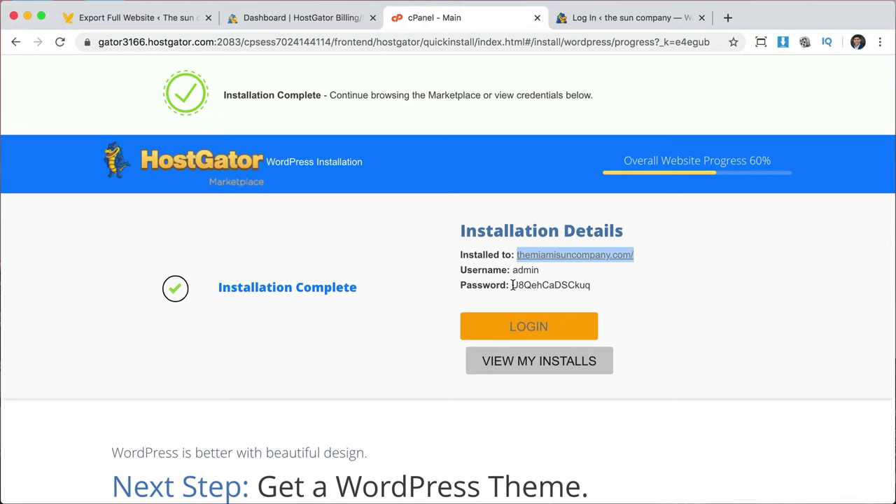
{"action": "left_click_drag", "start_coordinate": [511, 285], "coordinate": [590, 285]}
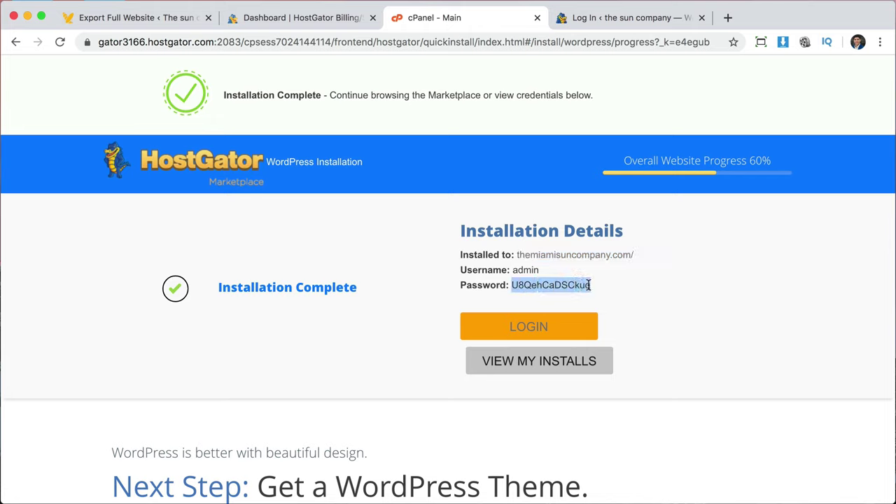
{"action": "left_click", "coordinate": [594, 18]}
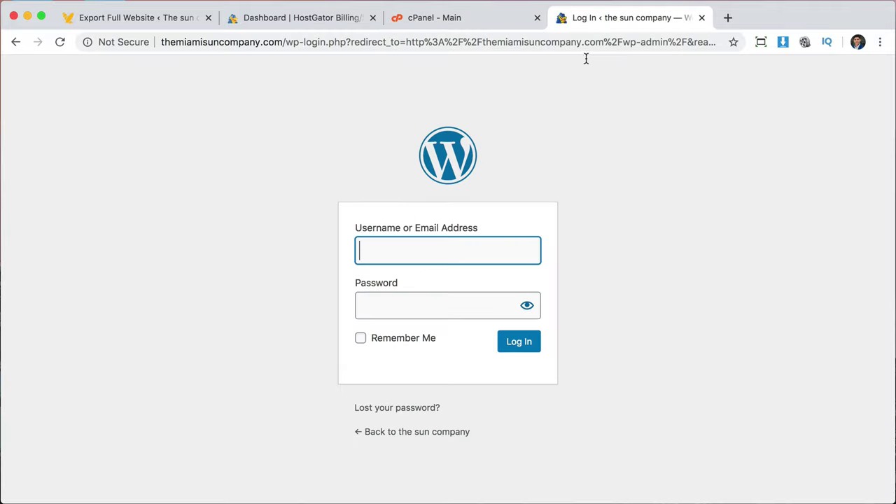
{"action": "type", "text": "admin"}
{"action": "left_click", "coordinate": [446, 301]}
{"action": "key", "text": "super+v"}
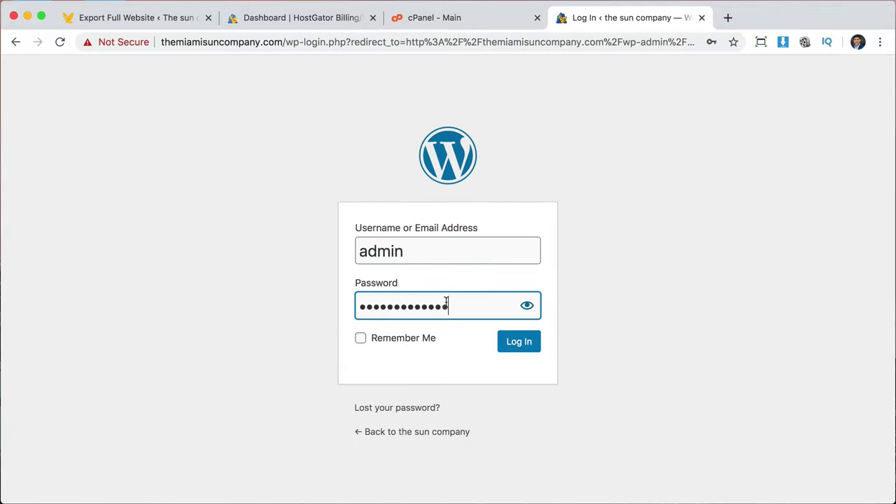
{"action": "left_click", "coordinate": [519, 341]}
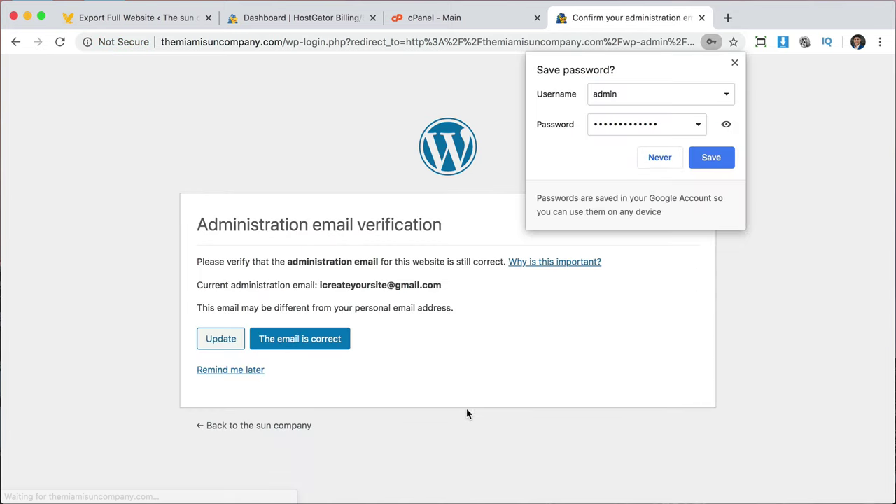
{"action": "left_click", "coordinate": [713, 157]}
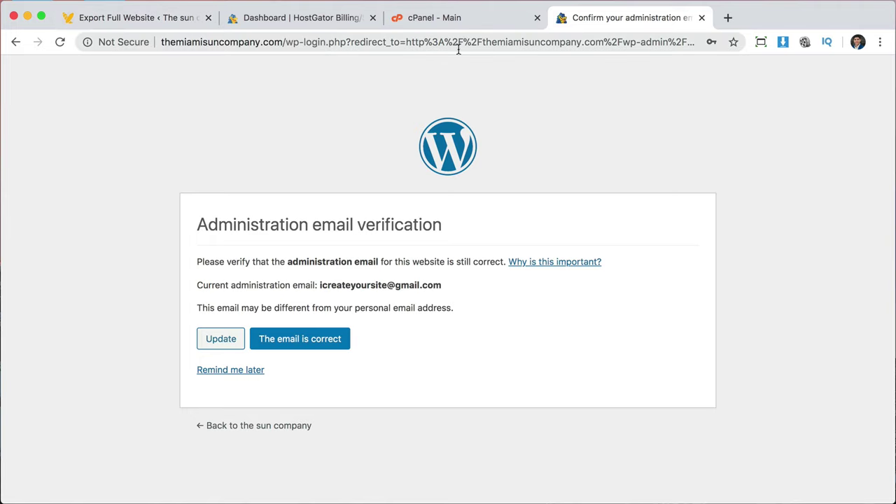
{"action": "left_click", "coordinate": [298, 342]}
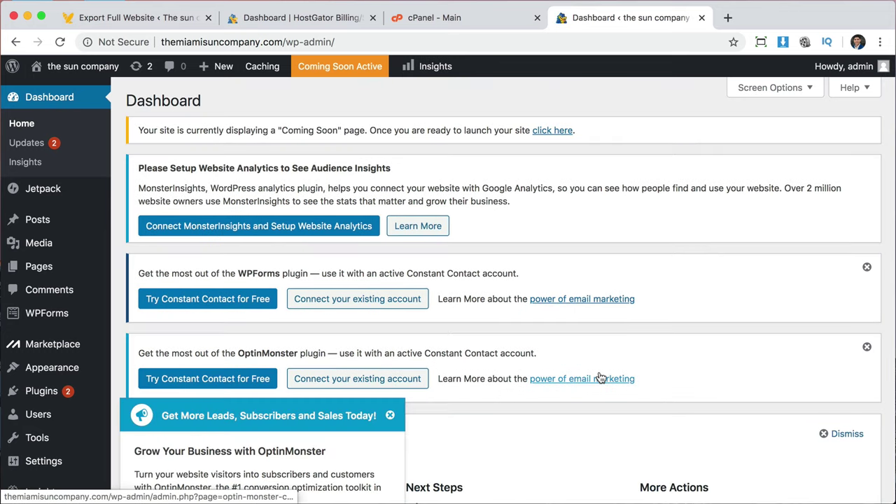
Dismiss the OptinMonster popup and bulk-deactivate all seven installed plugins.
{"action": "left_click", "coordinate": [391, 416]}
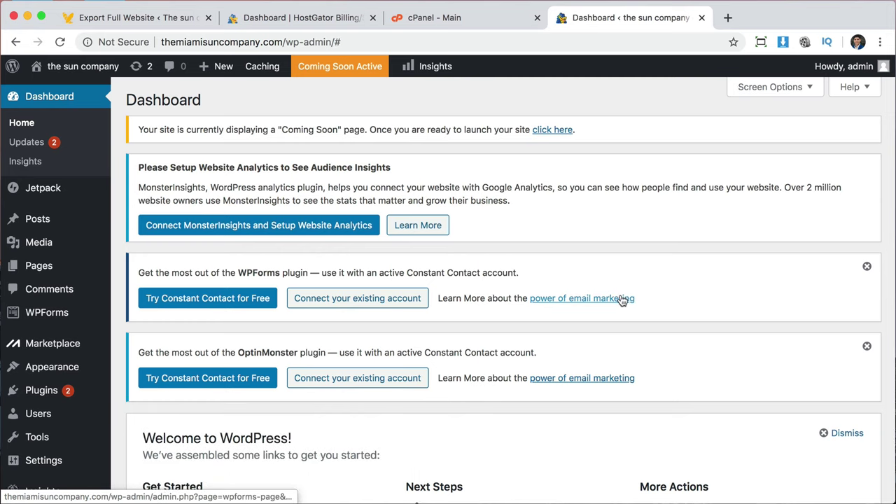
{"action": "scroll", "coordinate": [621, 300], "scroll_direction": "down", "scroll_amount": 3}
{"action": "scroll", "coordinate": [621, 301], "scroll_direction": "down", "scroll_amount": 1}
{"action": "scroll", "coordinate": [621, 300], "scroll_direction": "down", "scroll_amount": 5}
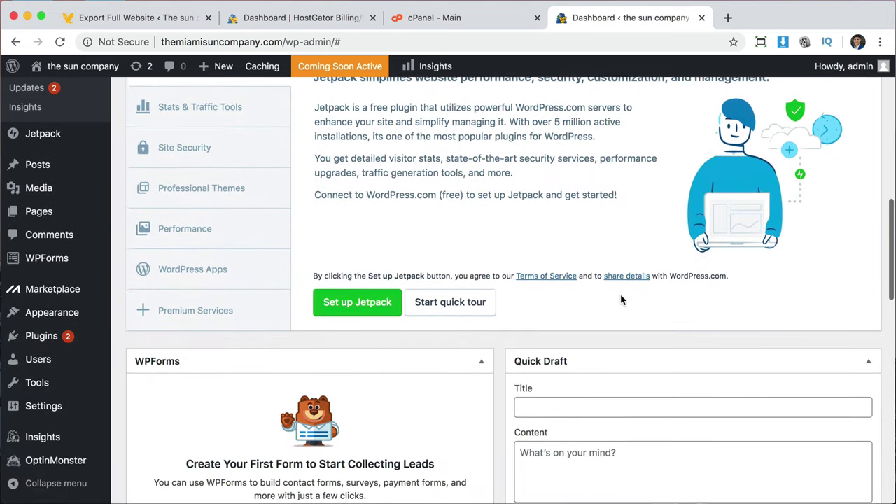
{"action": "scroll", "coordinate": [621, 296], "scroll_direction": "up", "scroll_amount": 15}
{"action": "scroll", "coordinate": [383, 329], "scroll_direction": "down", "scroll_amount": 3}
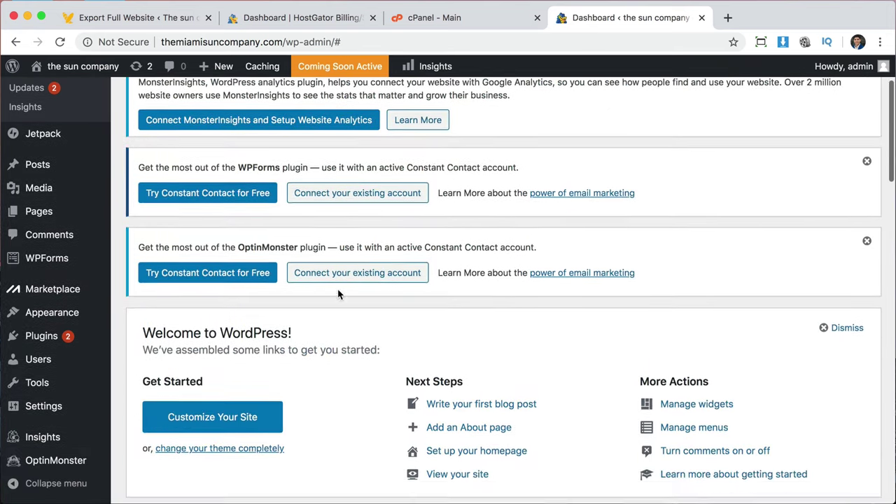
{"action": "scroll", "coordinate": [525, 227], "scroll_direction": "down", "scroll_amount": 6}
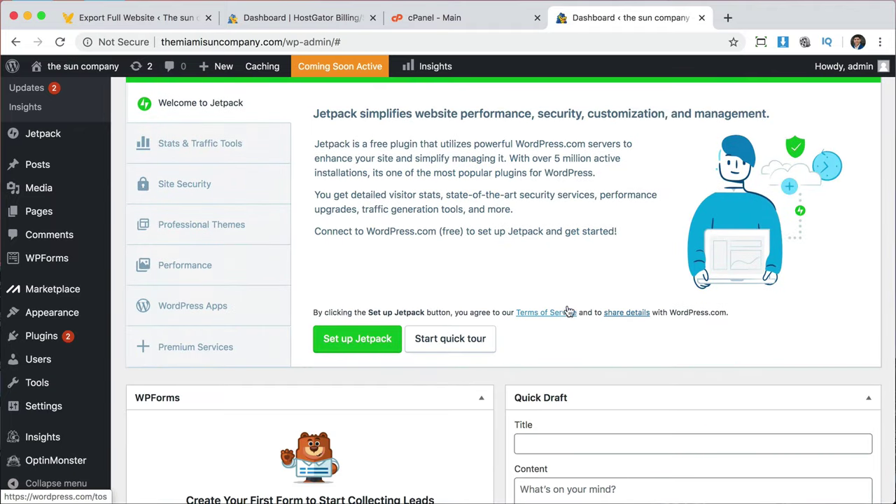
{"action": "left_click", "coordinate": [41, 340]}
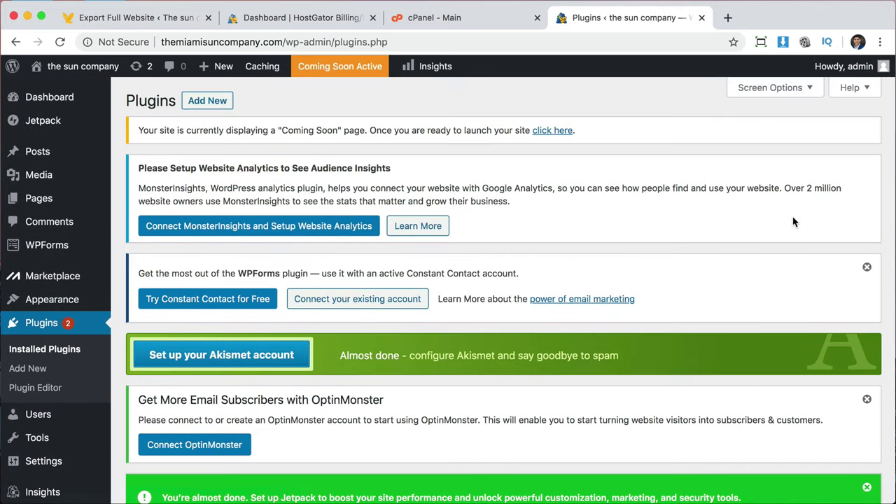
{"action": "scroll", "coordinate": [532, 419], "scroll_direction": "down", "scroll_amount": 10}
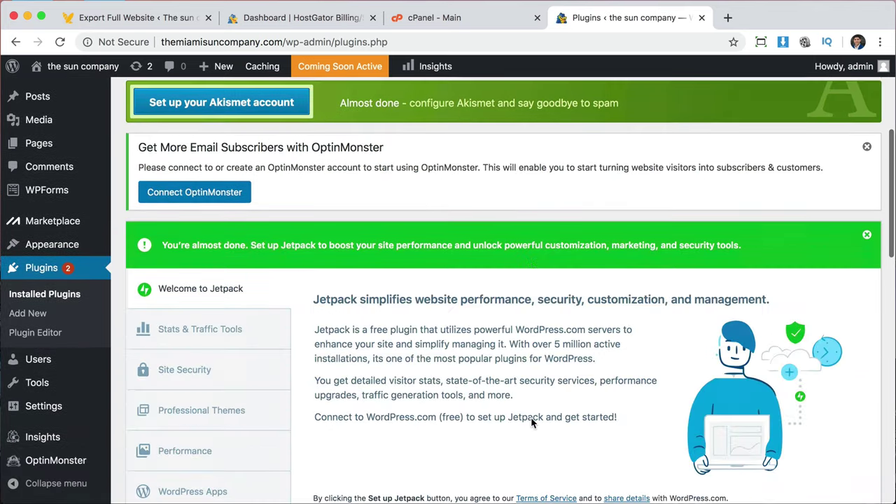
{"action": "scroll", "coordinate": [532, 419], "scroll_direction": "down", "scroll_amount": 2}
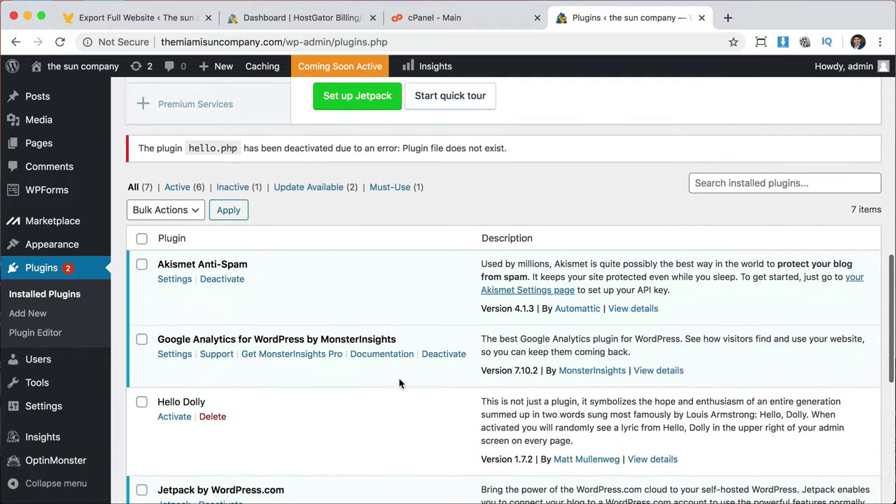
{"action": "left_click", "coordinate": [142, 240]}
{"action": "scroll", "coordinate": [266, 343], "scroll_direction": "down", "scroll_amount": 10}
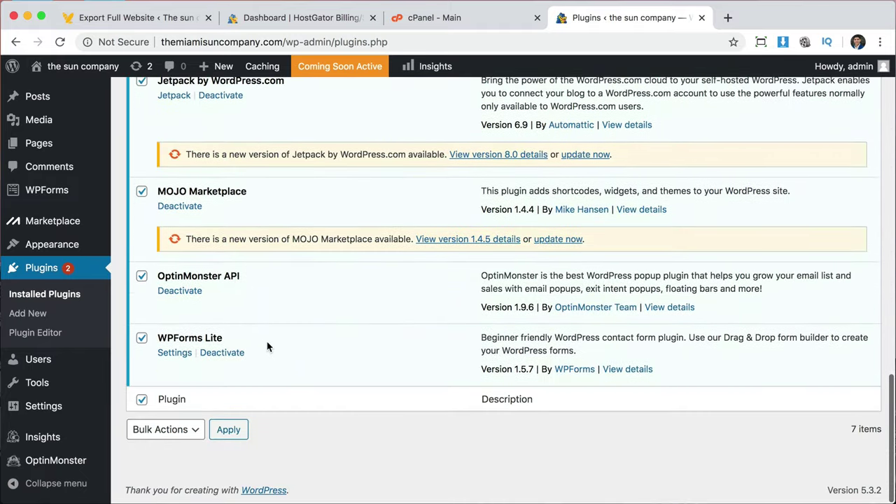
{"action": "scroll", "coordinate": [267, 346], "scroll_direction": "up", "scroll_amount": 10}
{"action": "left_click", "coordinate": [186, 183]}
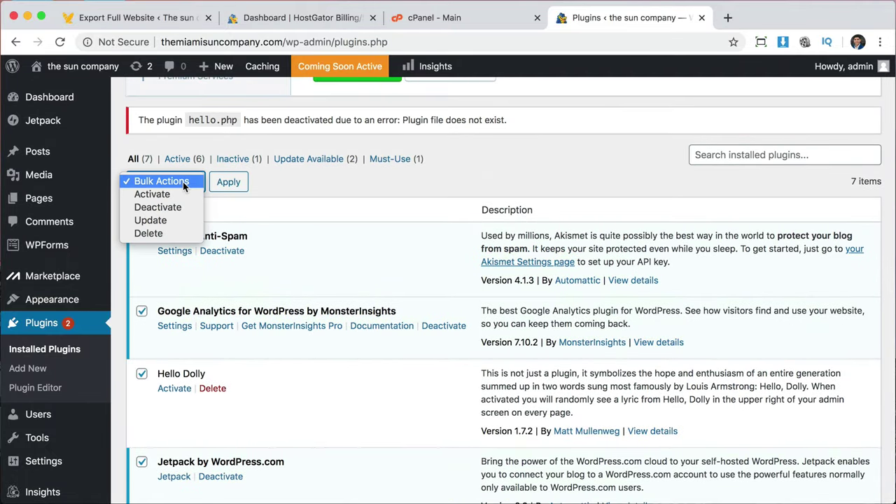
{"action": "left_click", "coordinate": [175, 208]}
{"action": "left_click", "coordinate": [238, 186]}
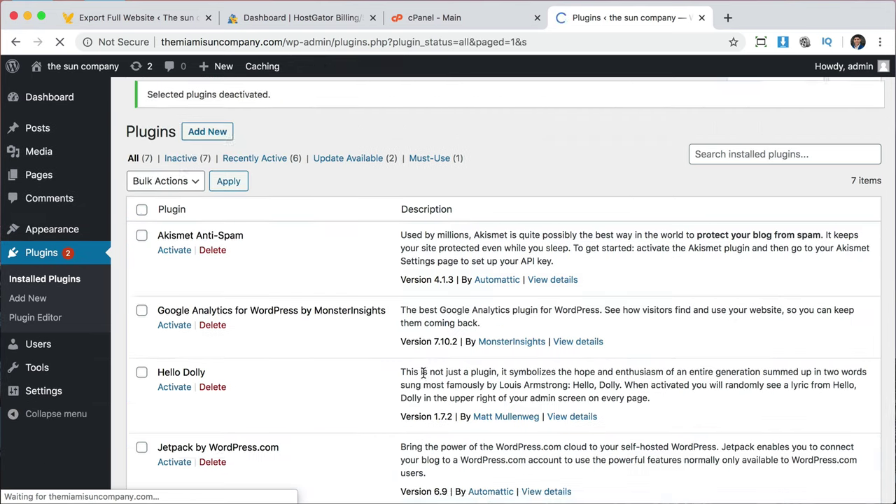
Bulk-delete all the deactivated plugins and their data, confirming the deletion.
{"action": "left_click", "coordinate": [142, 221]}
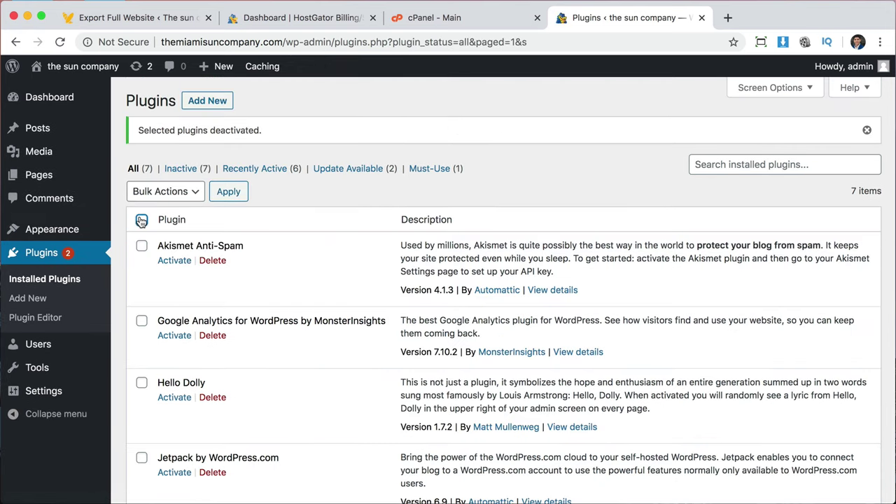
{"action": "left_click", "coordinate": [174, 194]}
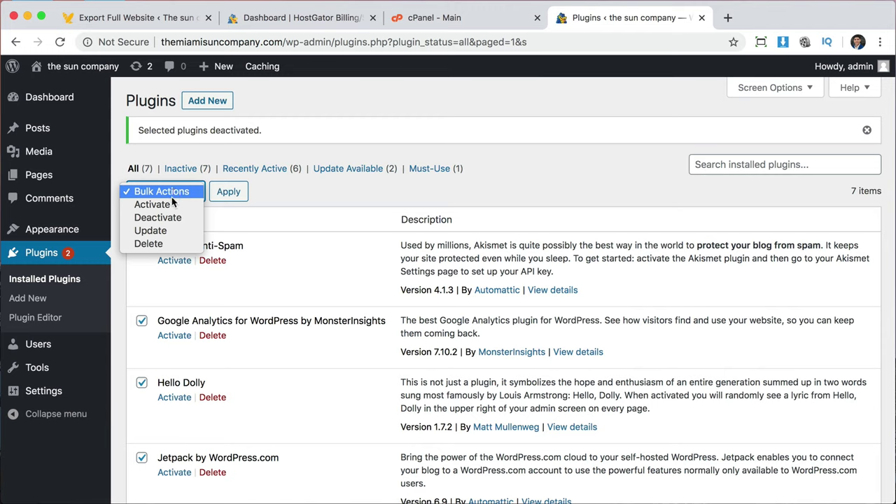
{"action": "left_click", "coordinate": [159, 244]}
{"action": "left_click", "coordinate": [236, 195]}
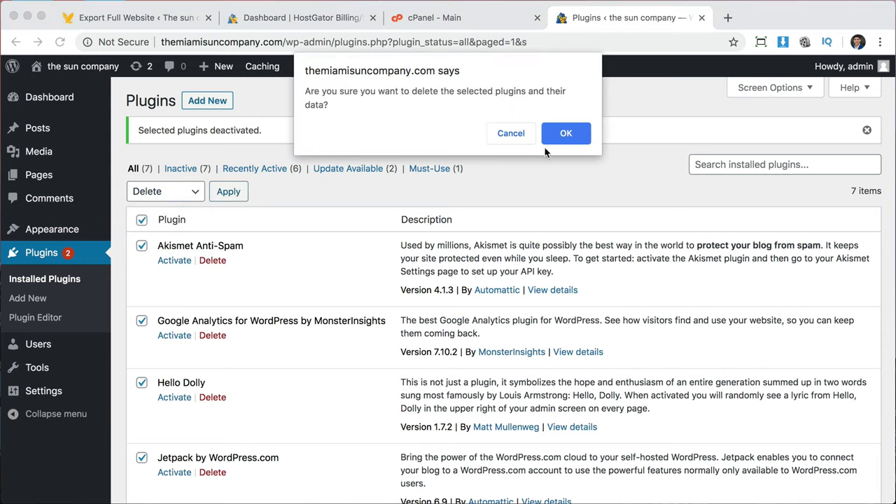
{"action": "left_click", "coordinate": [566, 138]}
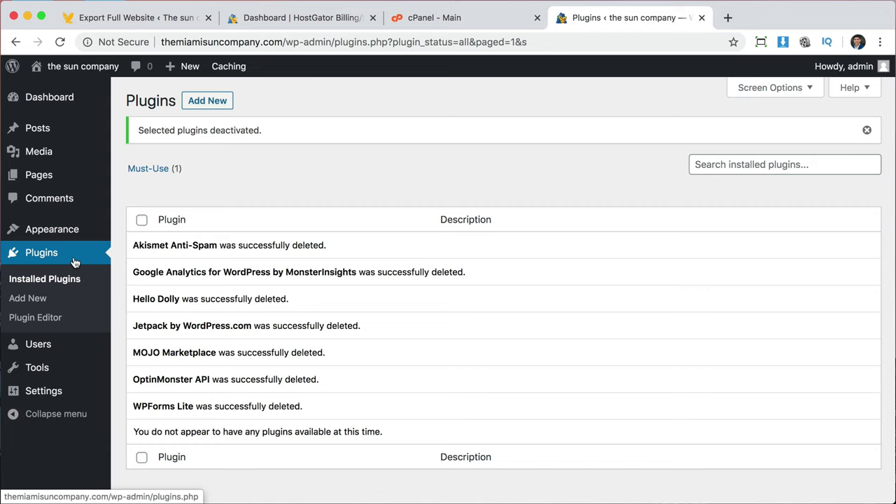
Upload wp-jelly.zip via Add New > Upload Plugin, install it and activate WP Jelly.
{"action": "left_click", "coordinate": [166, 19]}
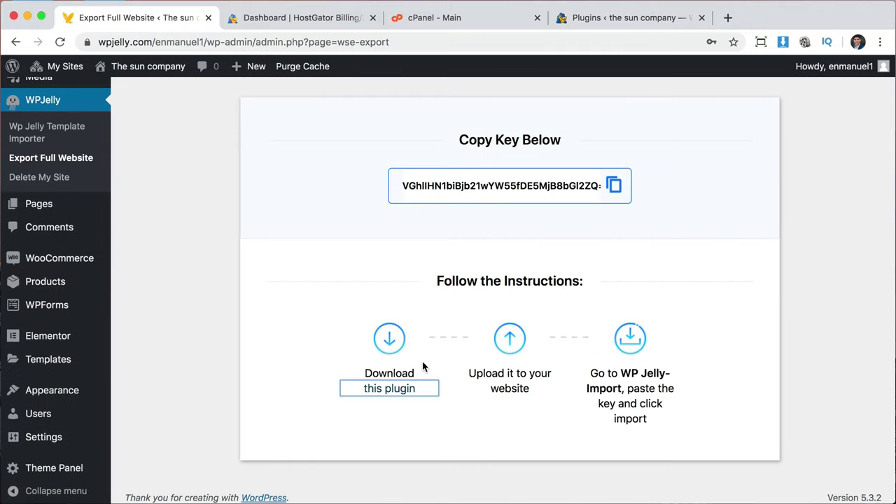
{"action": "left_click", "coordinate": [628, 25]}
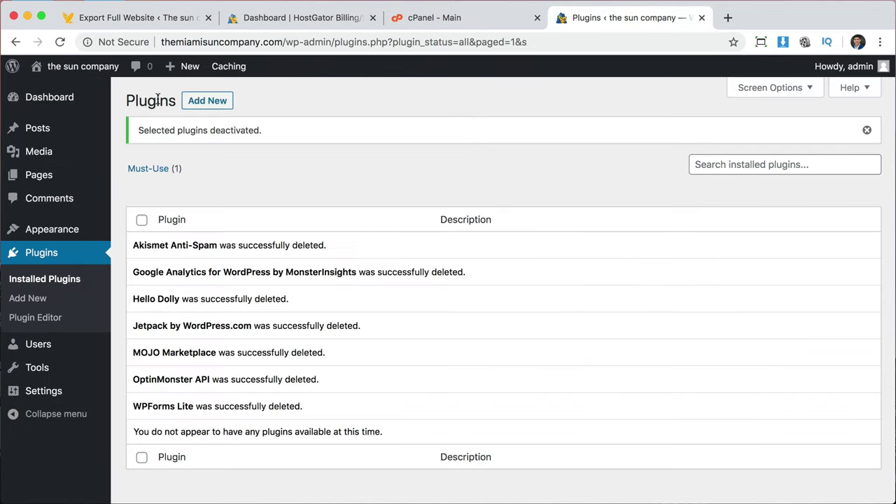
{"action": "left_click", "coordinate": [217, 102]}
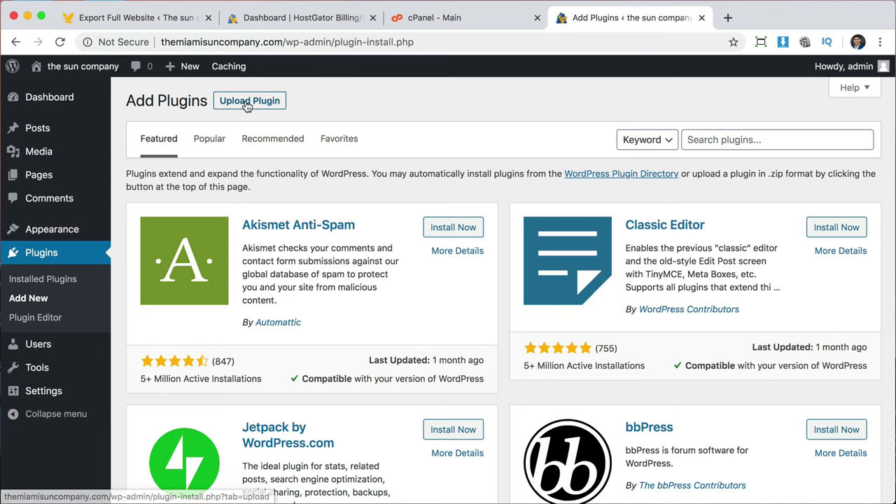
{"action": "left_click", "coordinate": [249, 105]}
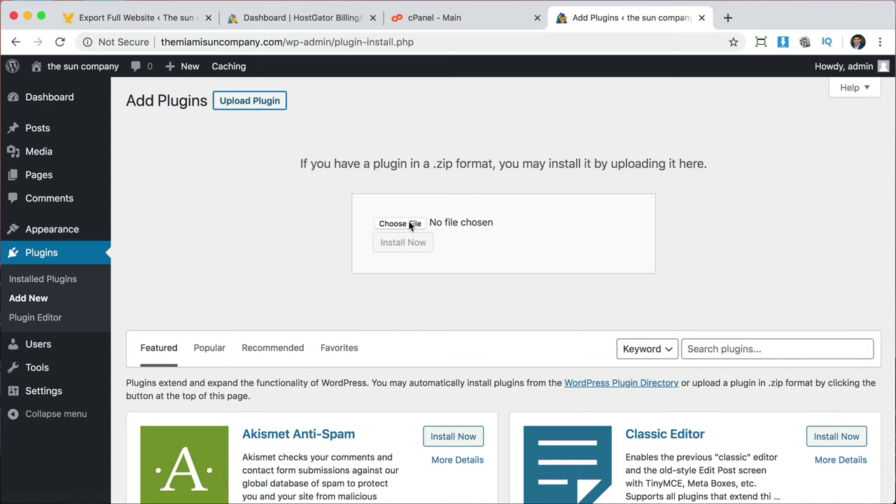
{"action": "left_click", "coordinate": [412, 225]}
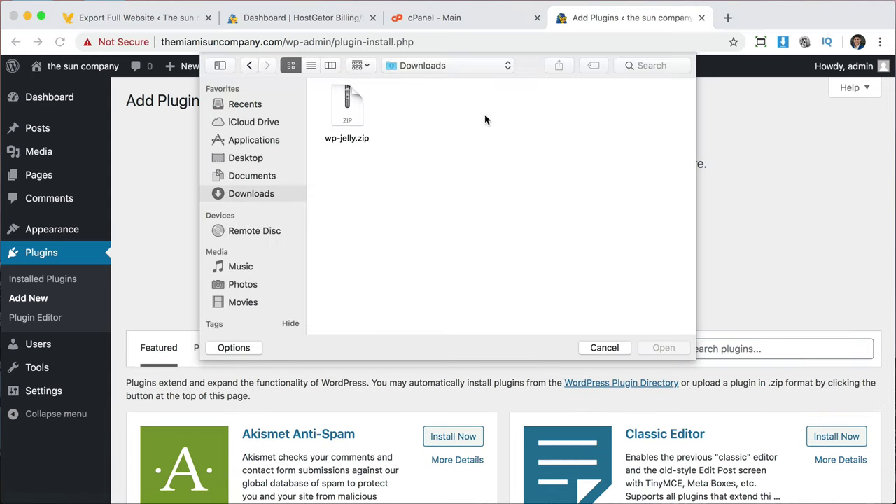
{"action": "left_click", "coordinate": [356, 109]}
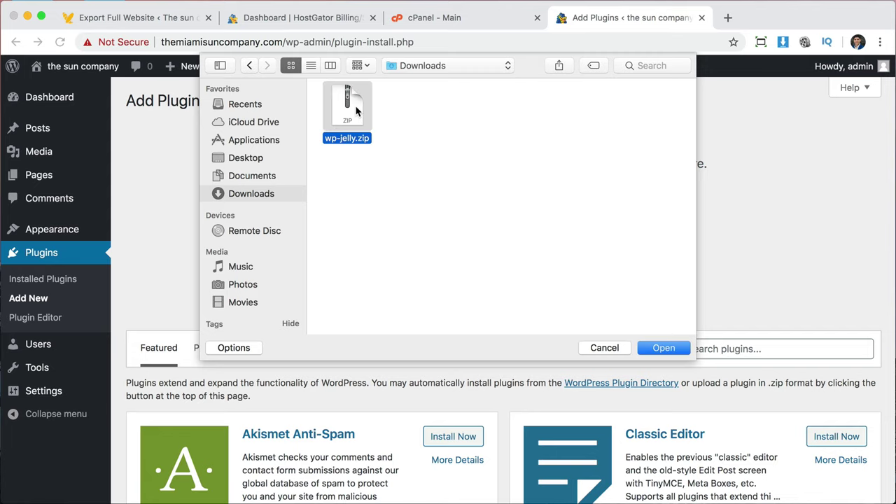
{"action": "left_click", "coordinate": [663, 348]}
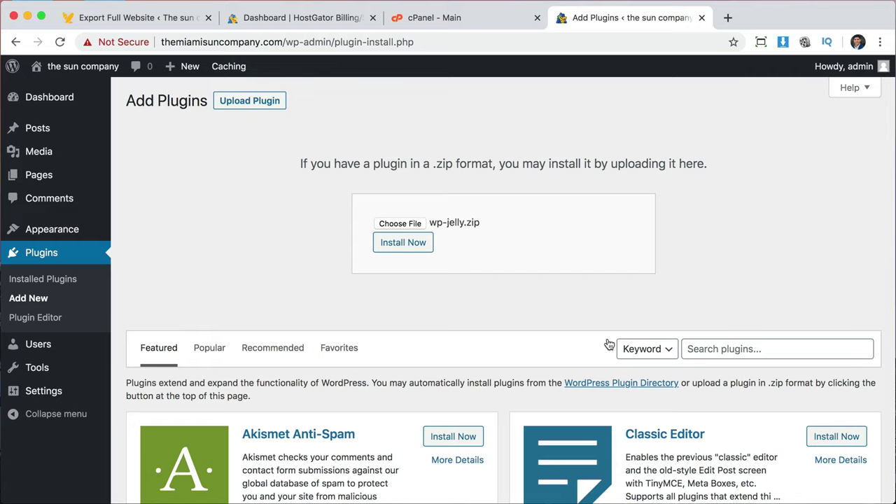
{"action": "left_click", "coordinate": [406, 254]}
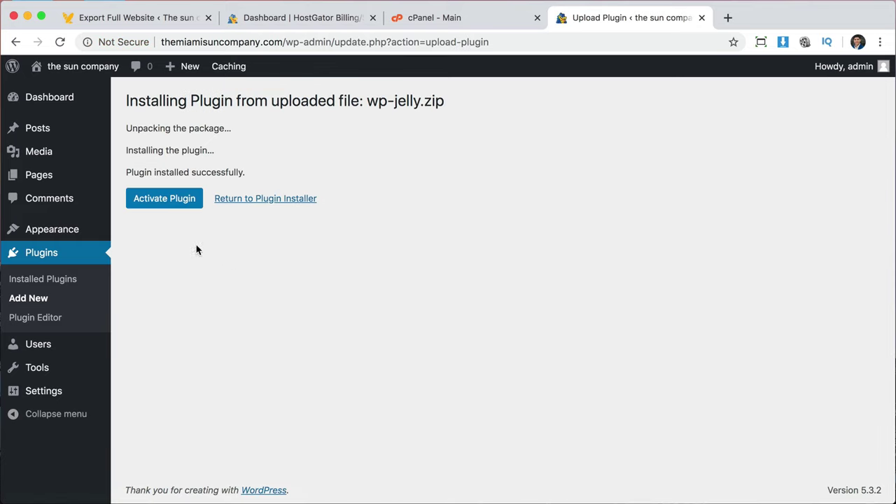
{"action": "left_click", "coordinate": [157, 204]}
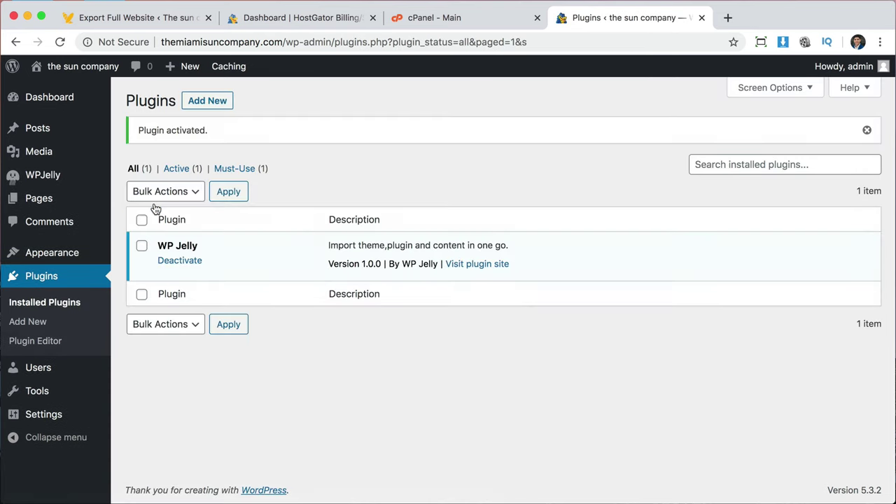
{"action": "mouse_move", "coordinate": [35, 176]}
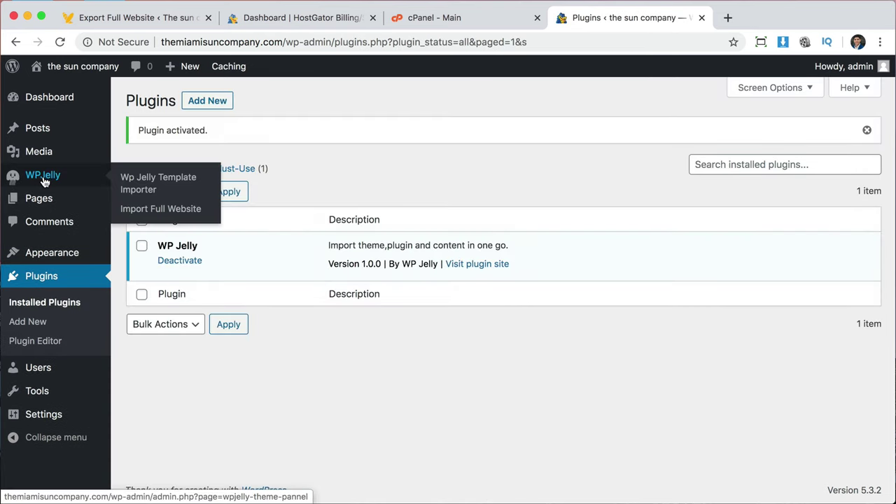
Paste the website key from the WP Jelly export page into Import Full Website and confirm the import.
{"action": "left_click", "coordinate": [153, 210]}
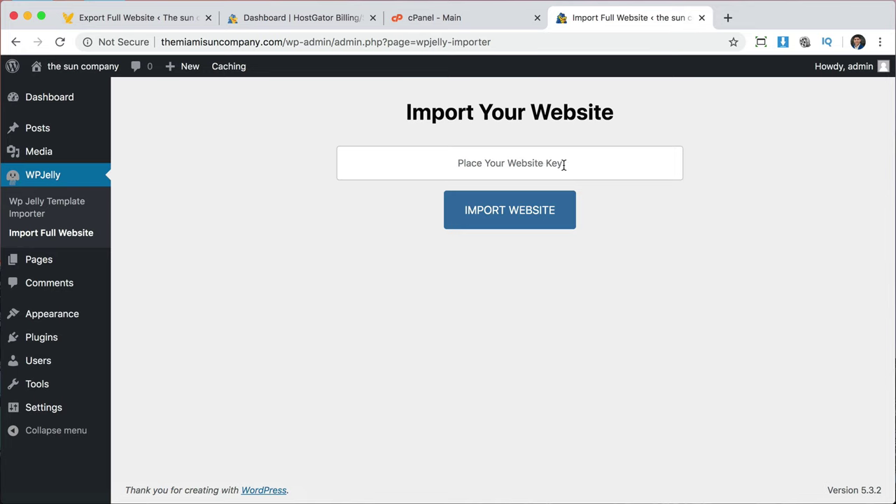
{"action": "left_click", "coordinate": [164, 19]}
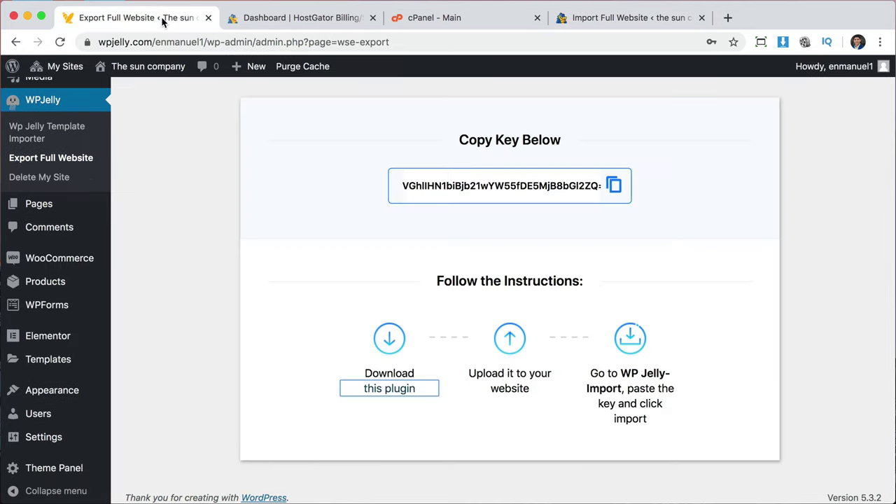
{"action": "triple_click", "coordinate": [507, 187]}
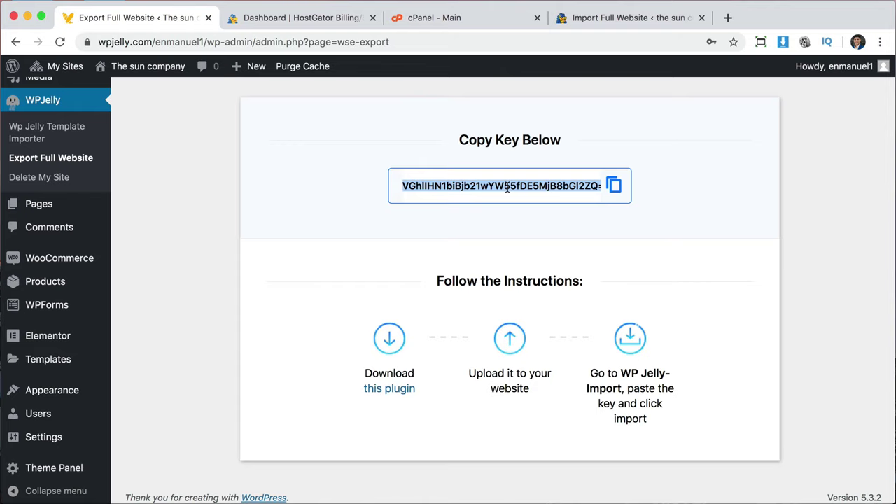
{"action": "left_click", "coordinate": [652, 18]}
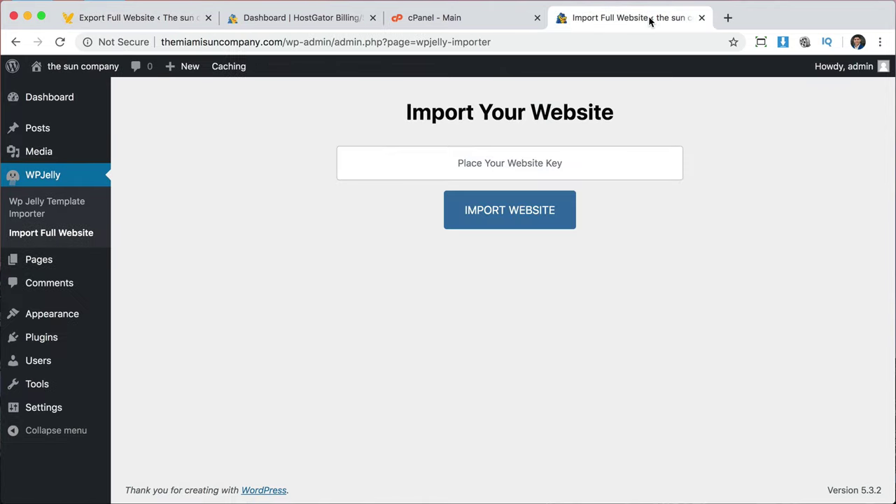
{"action": "left_click", "coordinate": [515, 152]}
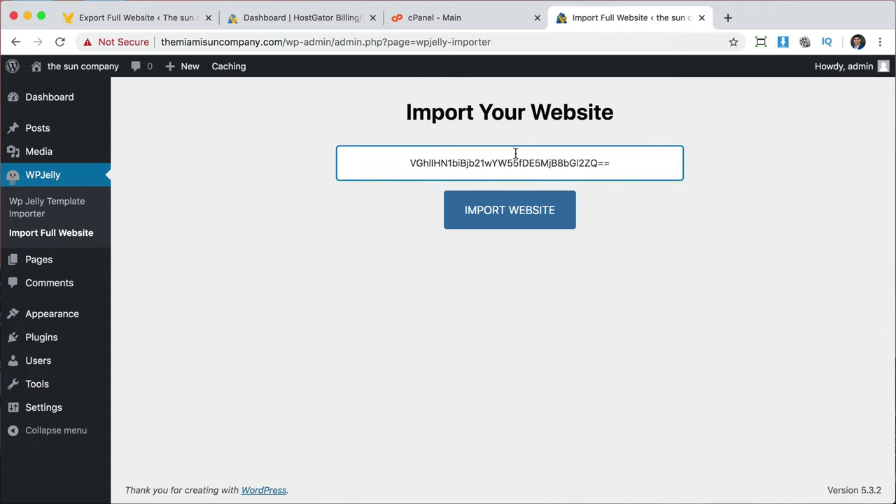
{"action": "left_click", "coordinate": [511, 203]}
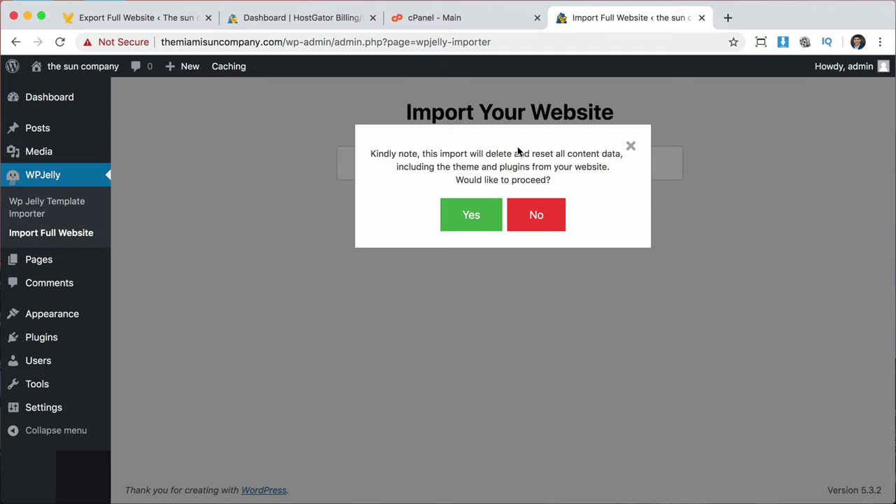
{"action": "left_click", "coordinate": [472, 219]}
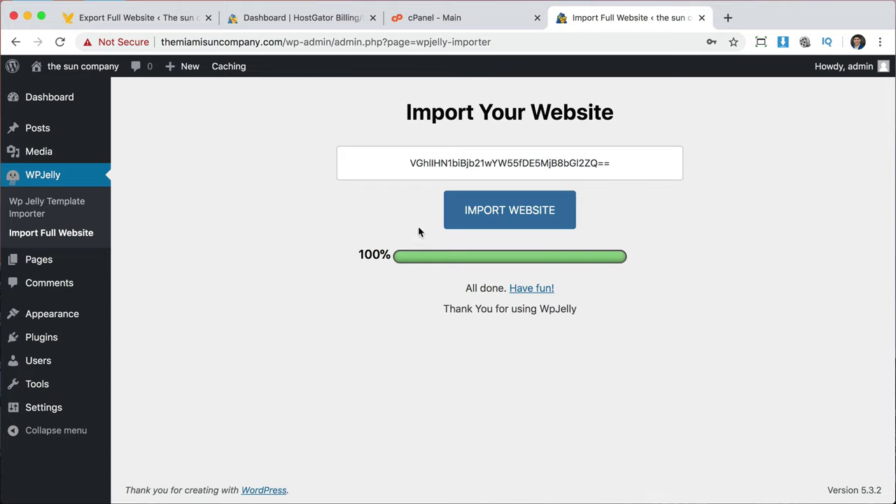
{"action": "left_click_drag", "start_coordinate": [284, 42], "coordinate": [499, 43]}
Load the imported homepage at the site root and scroll through it.
{"action": "key", "text": "BackSpace"}
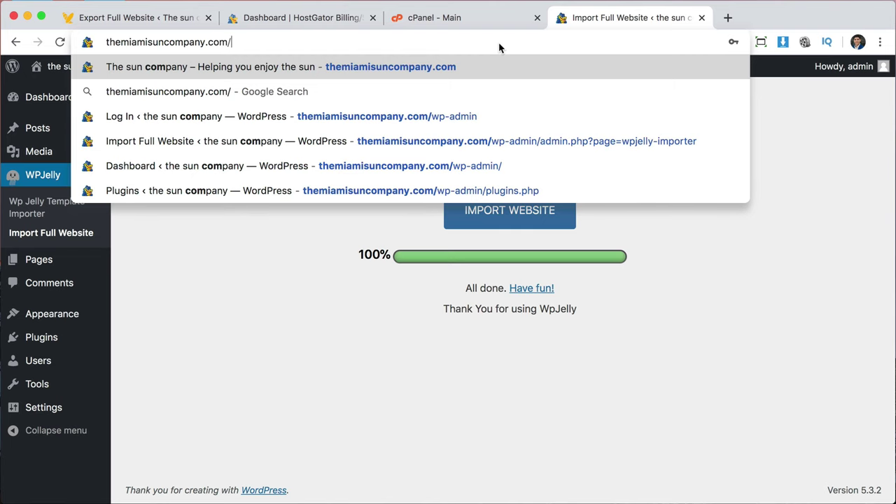
{"action": "key", "text": "Return"}
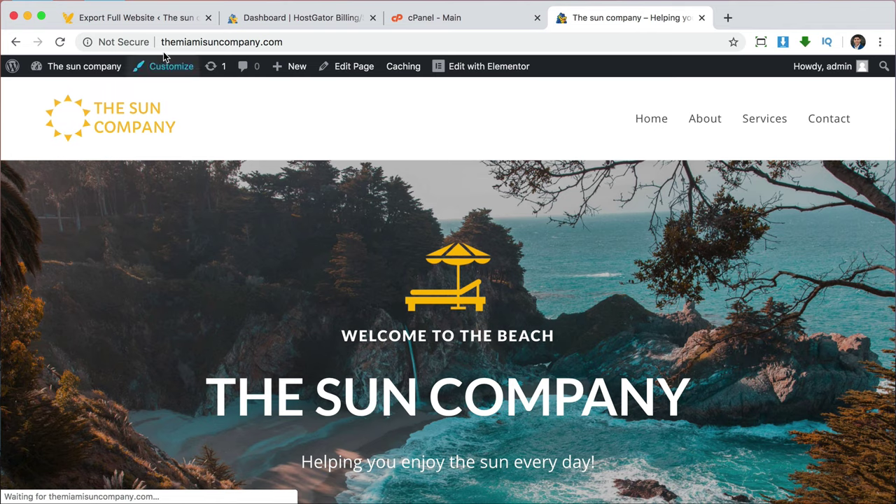
{"action": "scroll", "coordinate": [695, 353], "scroll_direction": "down", "scroll_amount": 3}
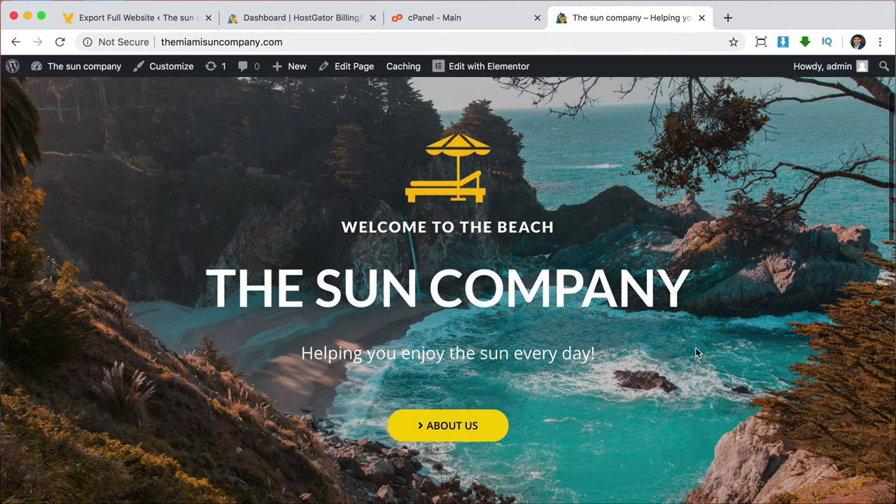
{"action": "scroll", "coordinate": [695, 354], "scroll_direction": "down", "scroll_amount": 10}
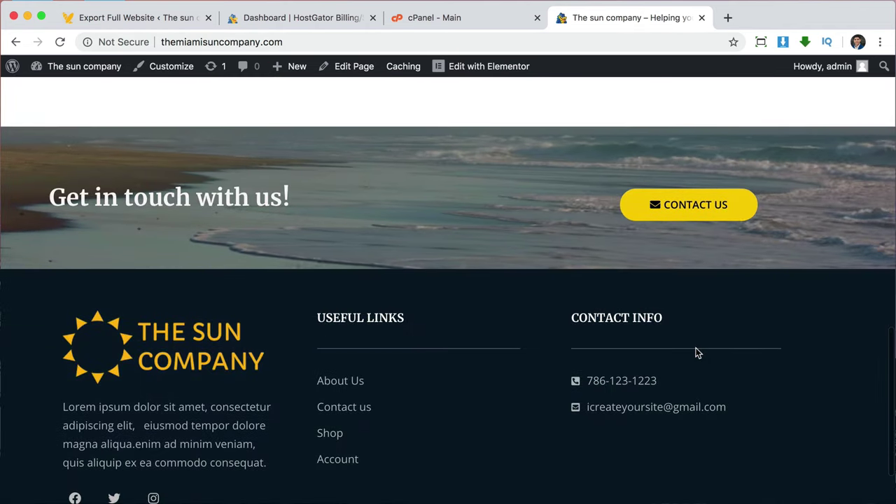
{"action": "scroll", "coordinate": [695, 354], "scroll_direction": "up", "scroll_amount": 12}
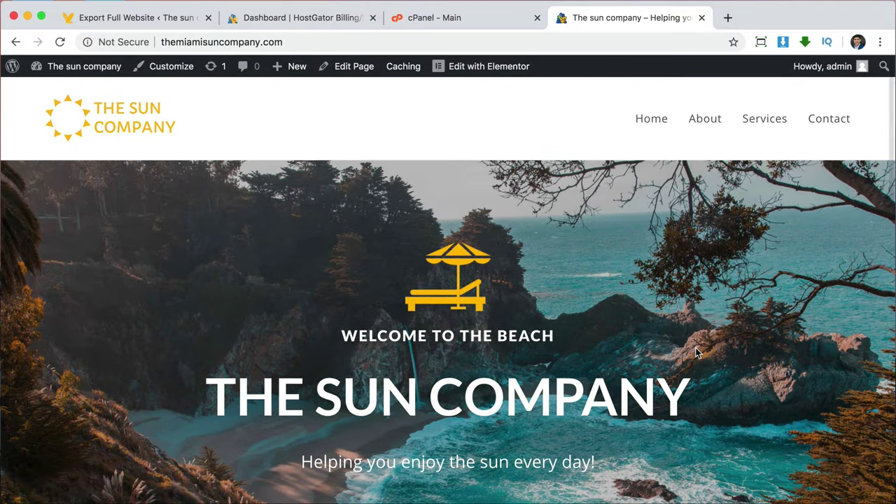
Open the About page in Elementor, preview it, close the editor, then go to Contact.
{"action": "left_click", "coordinate": [715, 124]}
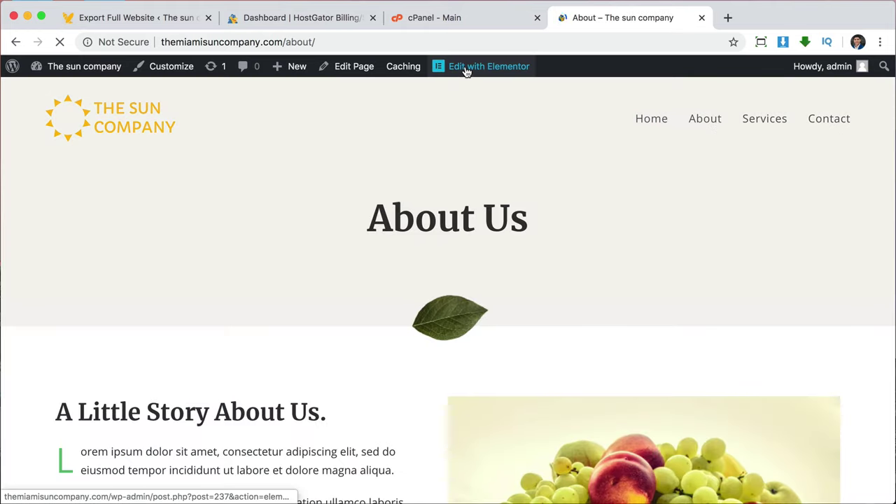
{"action": "left_click", "coordinate": [465, 68]}
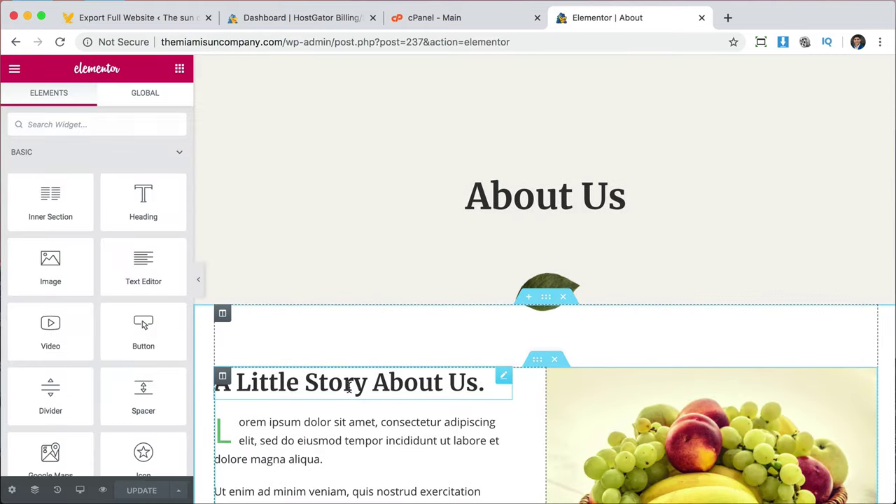
{"action": "left_click", "coordinate": [348, 382]}
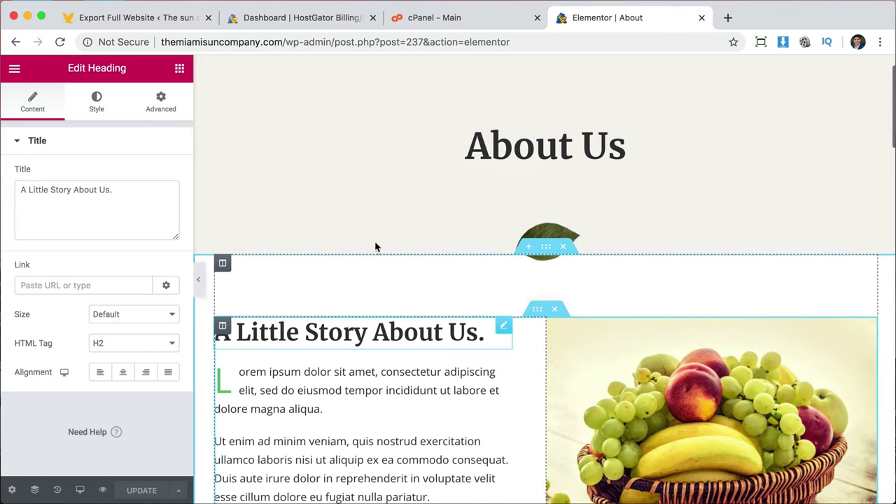
{"action": "scroll", "coordinate": [530, 392], "scroll_direction": "down", "scroll_amount": 2}
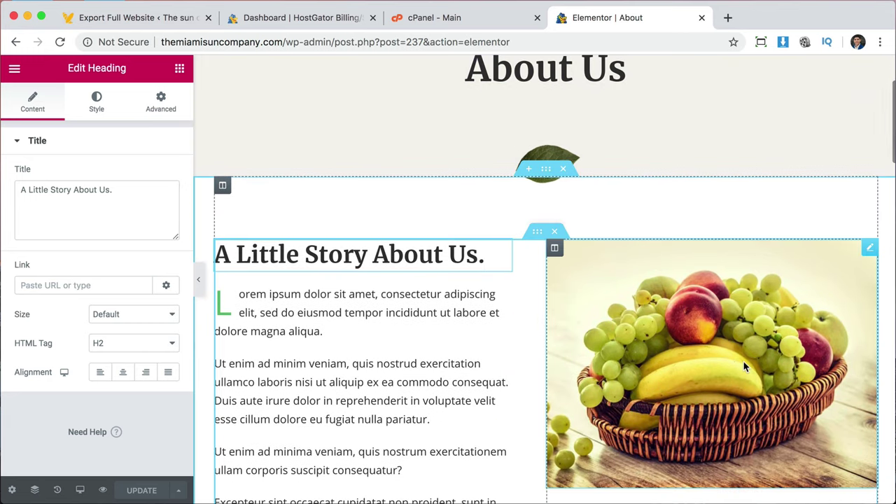
{"action": "scroll", "coordinate": [526, 364], "scroll_direction": "up", "scroll_amount": 3}
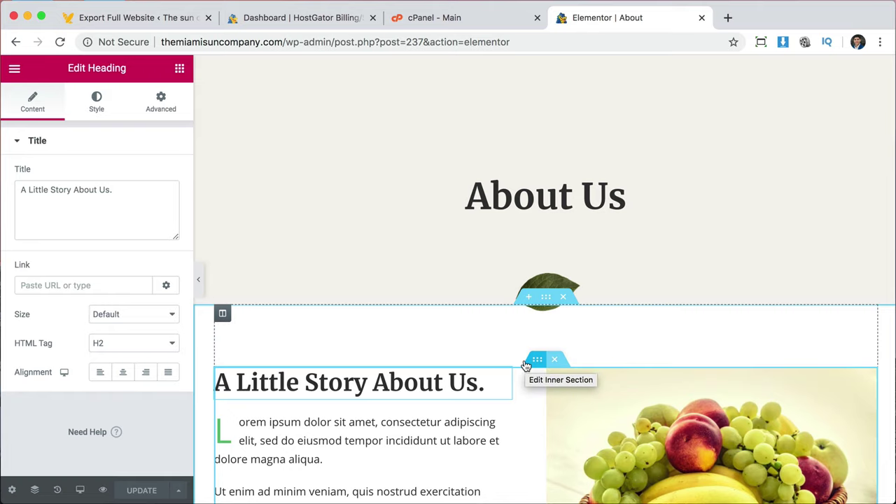
{"action": "left_click", "coordinate": [103, 490]}
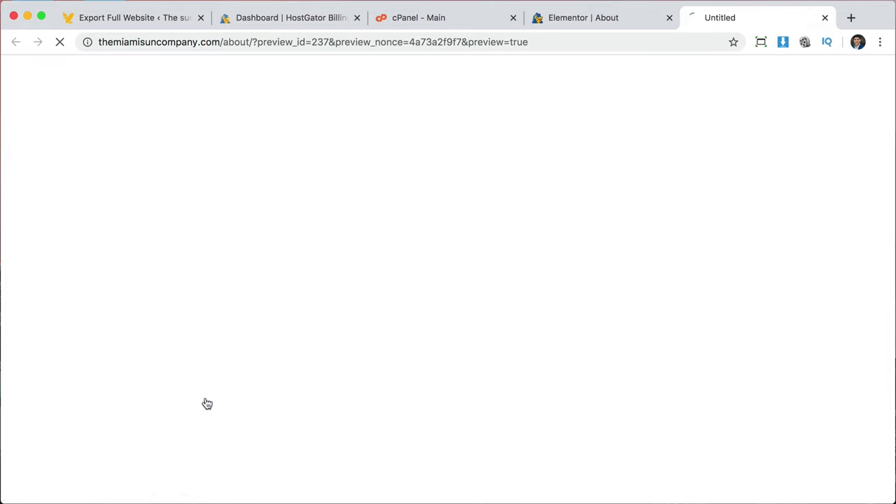
{"action": "left_click", "coordinate": [669, 17]}
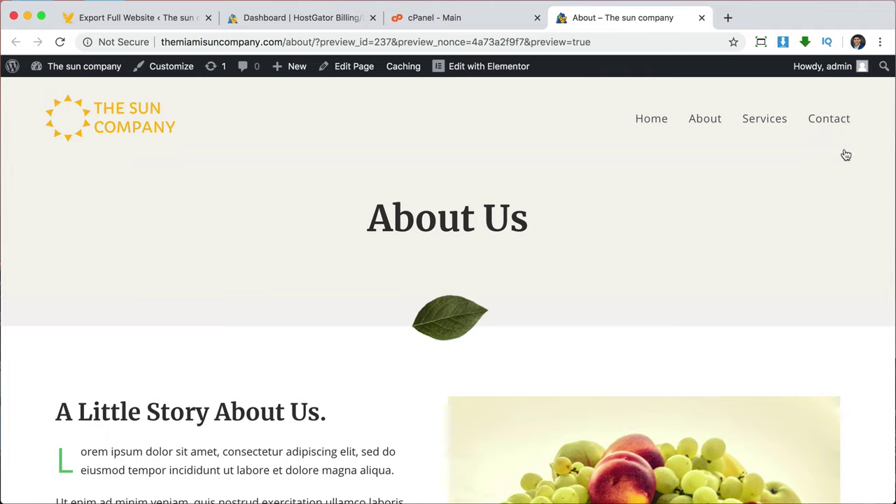
{"action": "left_click", "coordinate": [833, 122]}
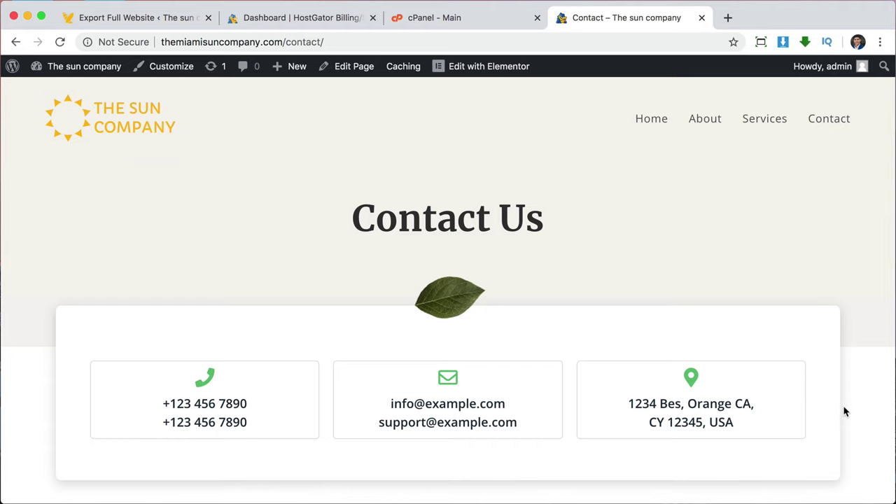
Fill the contact form with a first and last name, an e-mail address, subject 'test email' and message 'this is a test'.
{"action": "scroll", "coordinate": [845, 406], "scroll_direction": "down", "scroll_amount": 6}
{"action": "scroll", "coordinate": [844, 411], "scroll_direction": "down", "scroll_amount": 2}
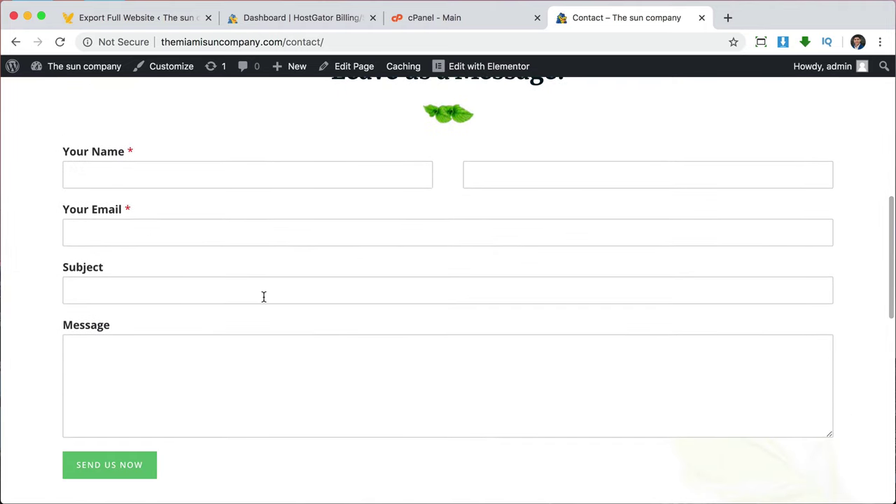
{"action": "left_click", "coordinate": [247, 175]}
{"action": "key", "text": "Tab"}
{"action": "key", "text": "Tab"}
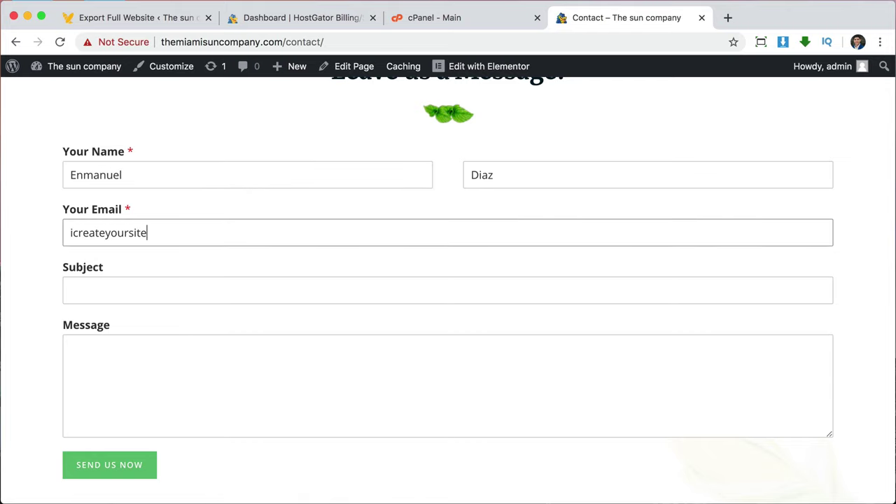
{"action": "key", "text": "Tab"}
{"action": "type", "text": "test email"}
{"action": "key", "text": "Tab"}
{"action": "type", "text": "this is a test"}
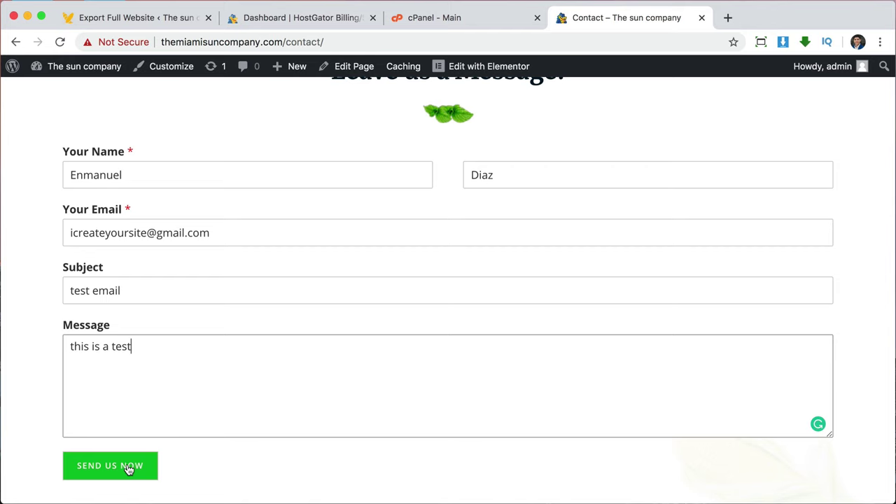
Send the test message and close the notification email to return to the Contact page.
{"action": "left_click", "coordinate": [110, 466]}
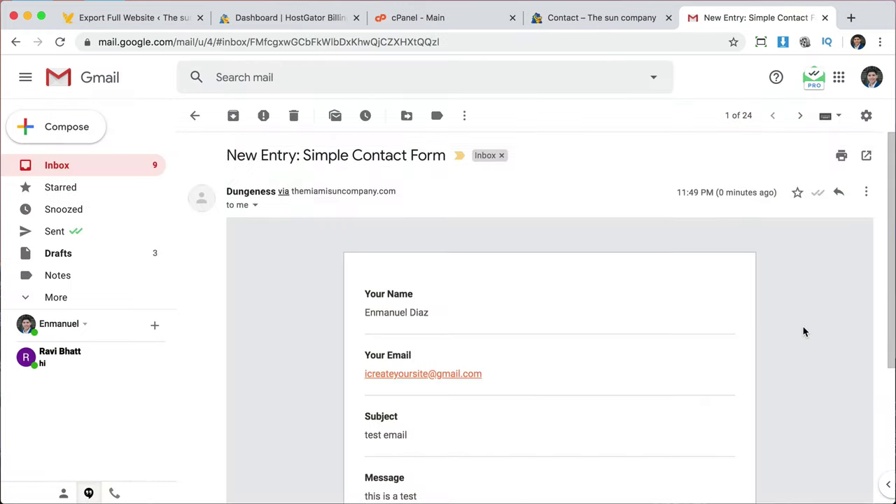
{"action": "scroll", "coordinate": [803, 329], "scroll_direction": "down", "scroll_amount": 3}
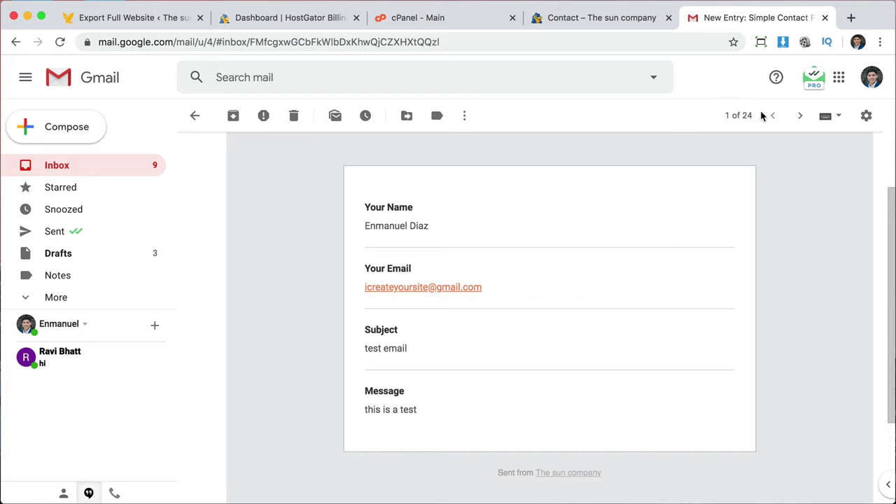
{"action": "left_click", "coordinate": [825, 19]}
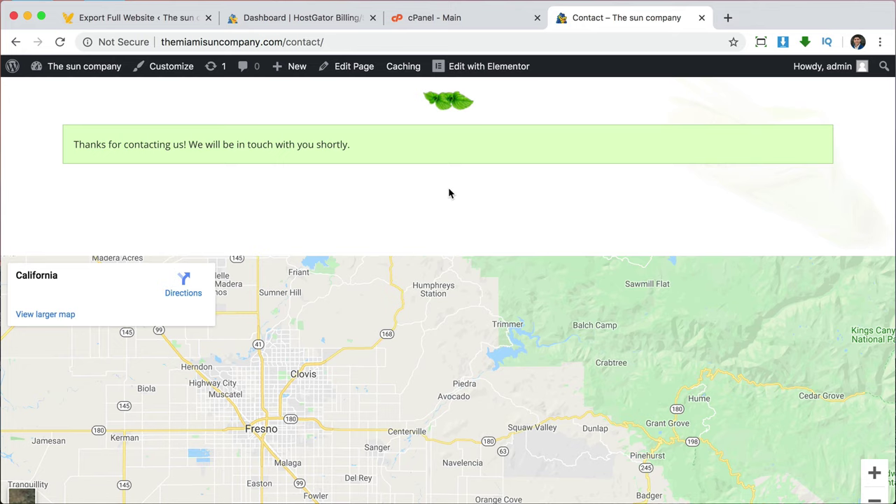
Replace {admin_email} with a specific e-mail address in Simple Contact Form's notification Send To field.
{"action": "left_click", "coordinate": [79, 71]}
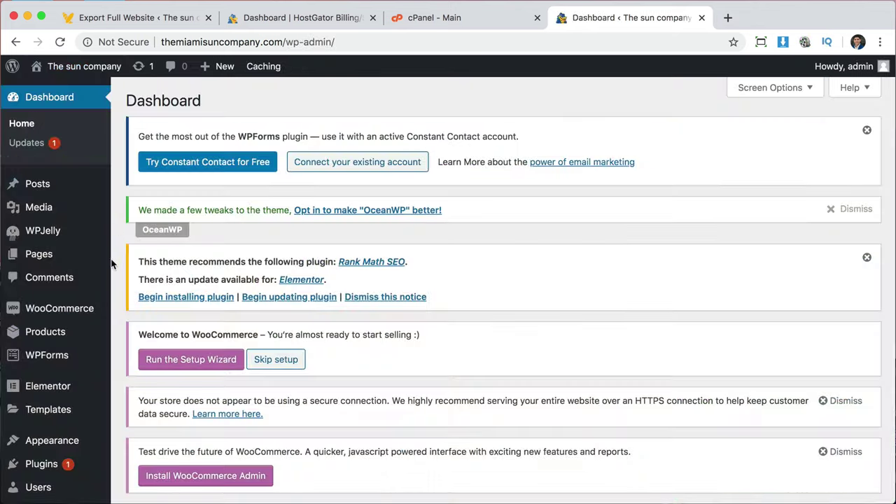
{"action": "left_click", "coordinate": [48, 364]}
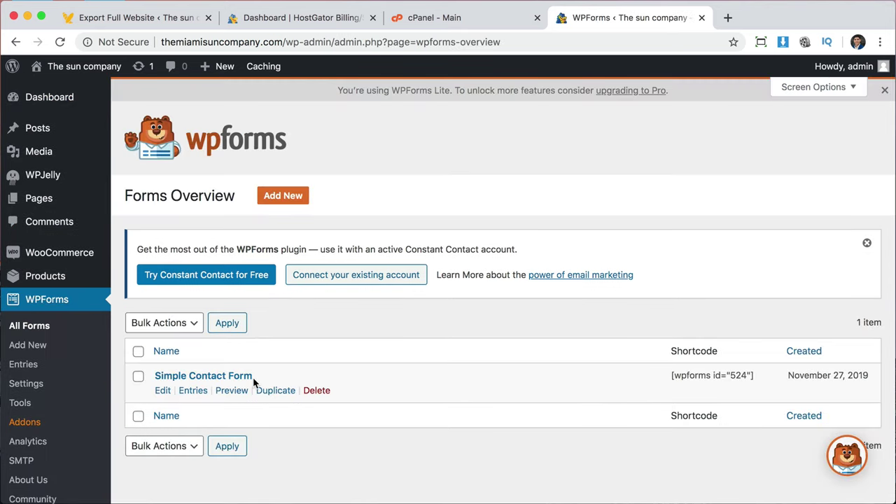
{"action": "left_click", "coordinate": [161, 391]}
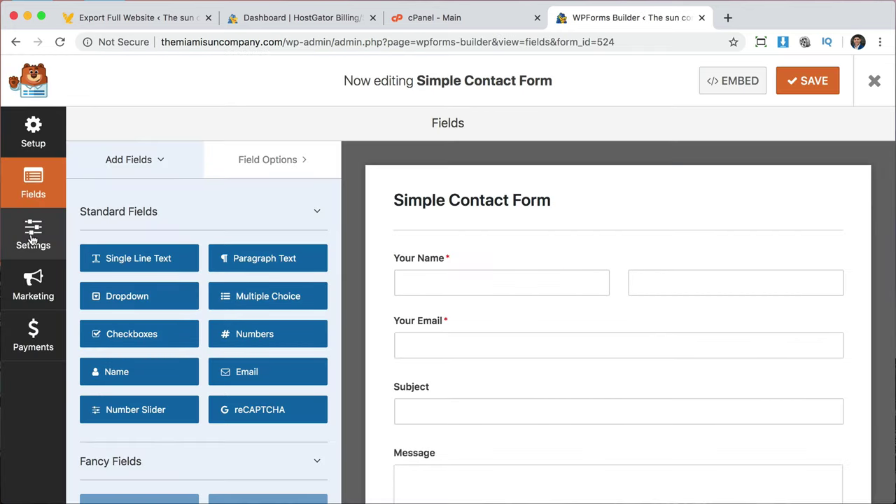
{"action": "left_click", "coordinate": [32, 240]}
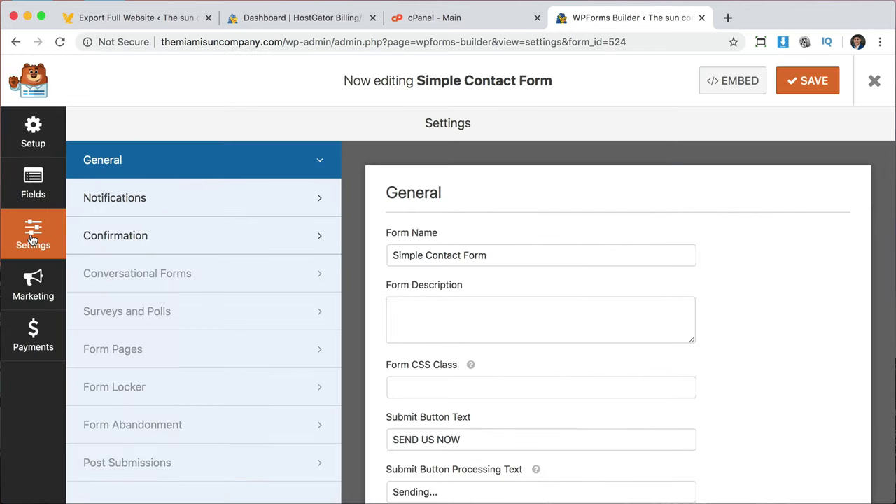
{"action": "left_click", "coordinate": [159, 203]}
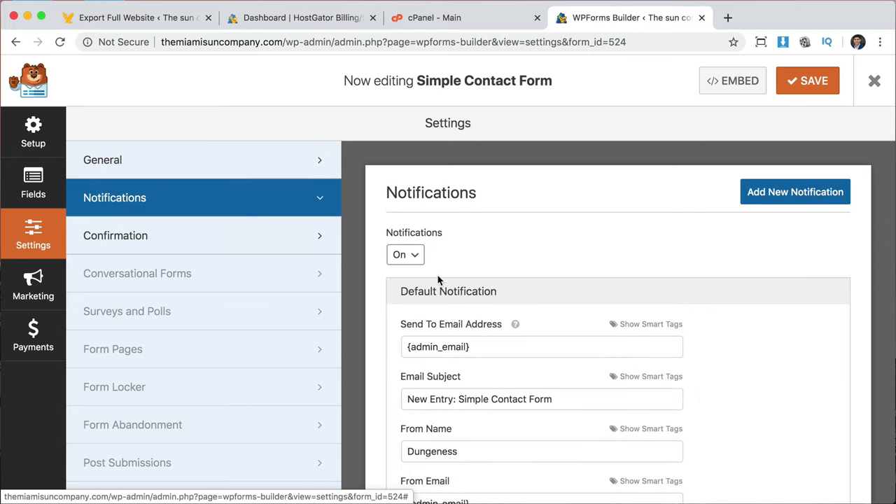
{"action": "scroll", "coordinate": [456, 295], "scroll_direction": "down", "scroll_amount": 2}
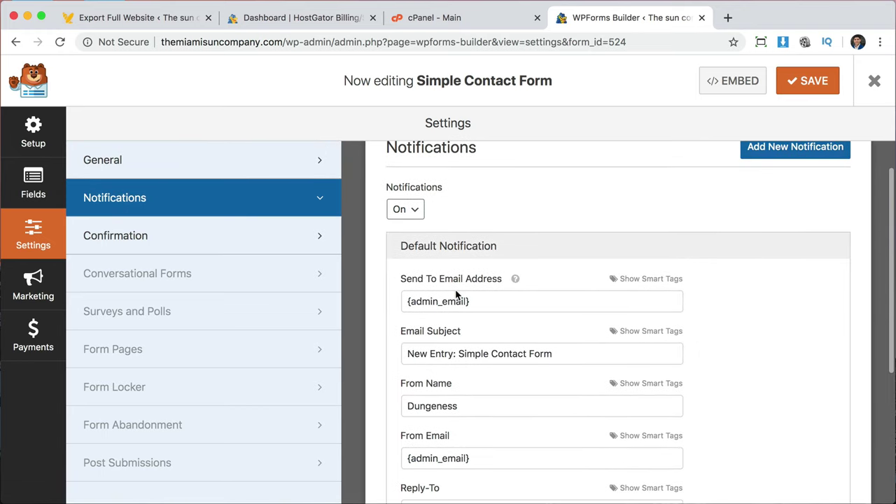
{"action": "left_click_drag", "start_coordinate": [484, 301], "coordinate": [408, 303]}
{"action": "left_click", "coordinate": [495, 303]}
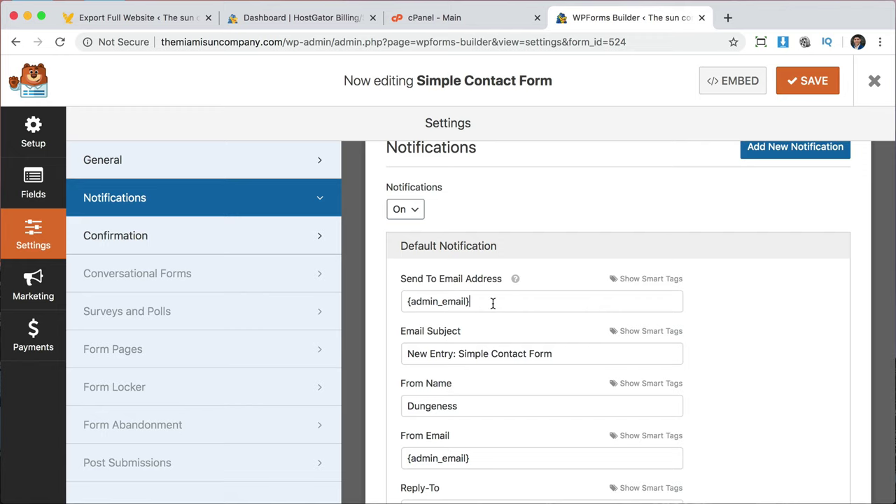
{"action": "left_click_drag", "start_coordinate": [493, 304], "coordinate": [405, 302]}
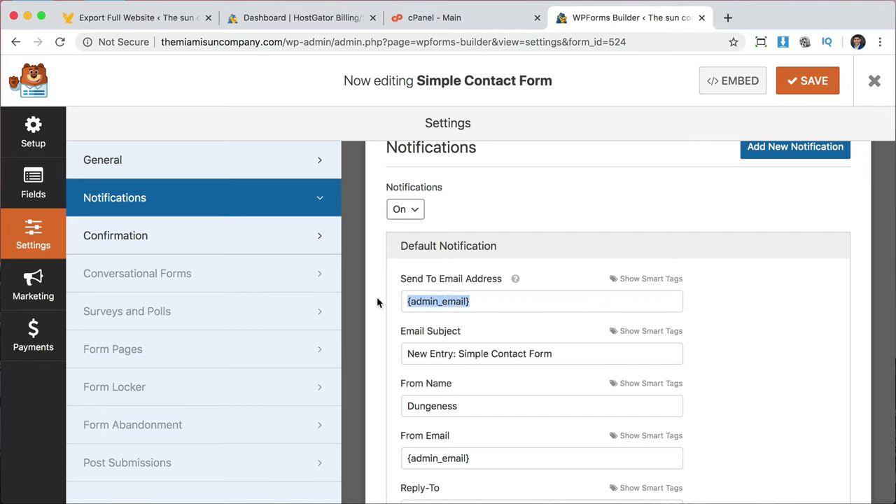
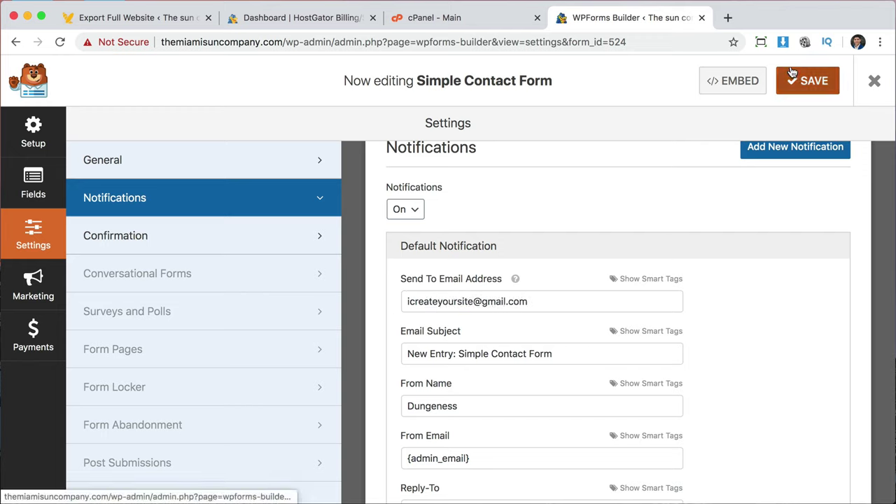
{"action": "left_click", "coordinate": [880, 87]}
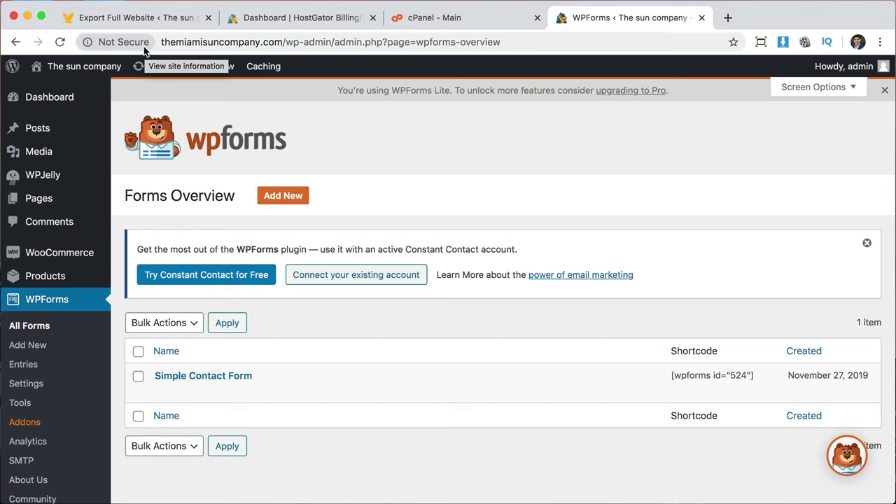
Visit the live Contact page, scroll to its message form, then return to the Dashboard.
{"action": "left_click", "coordinate": [75, 71]}
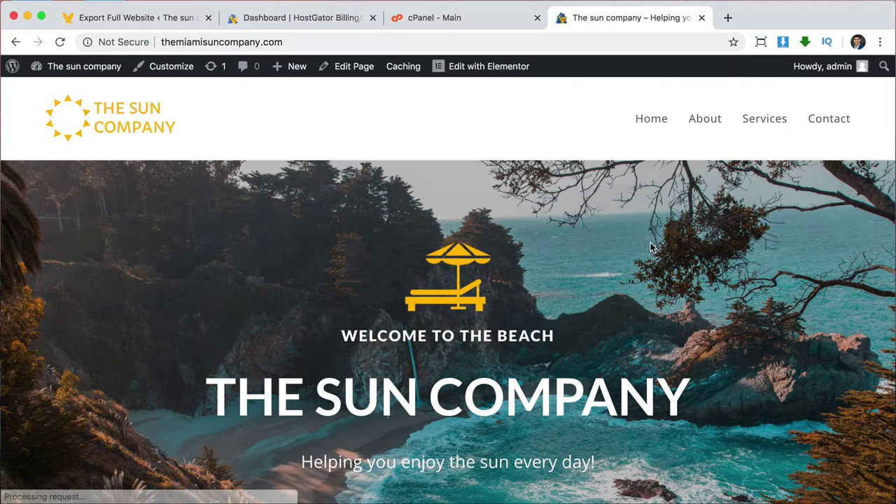
{"action": "left_click", "coordinate": [836, 120]}
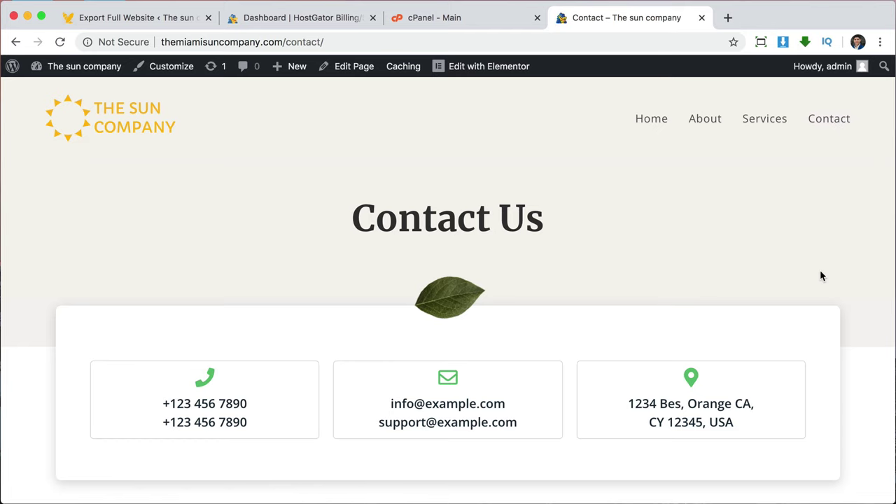
{"action": "scroll", "coordinate": [821, 275], "scroll_direction": "down", "scroll_amount": 5}
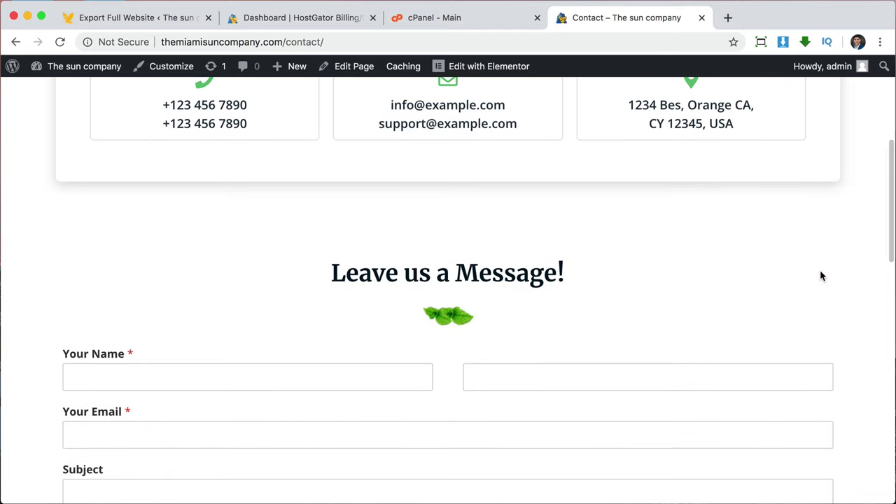
{"action": "scroll", "coordinate": [822, 275], "scroll_direction": "down", "scroll_amount": 2}
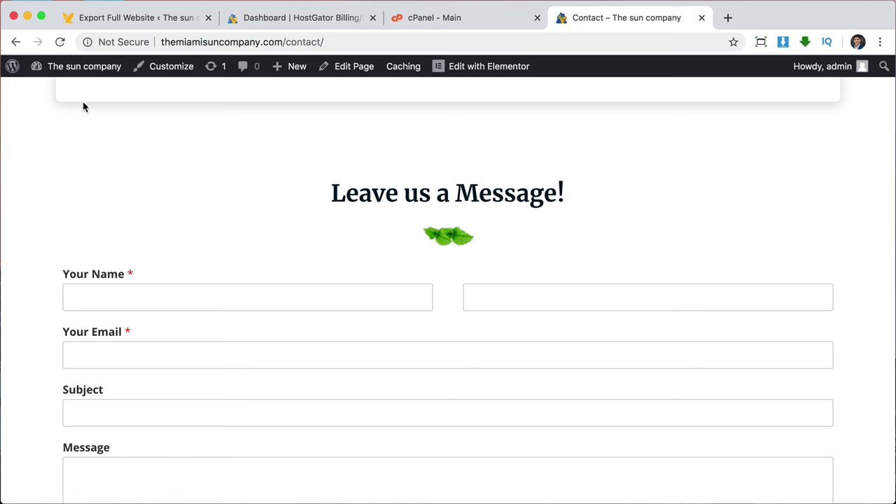
{"action": "left_click", "coordinate": [70, 69]}
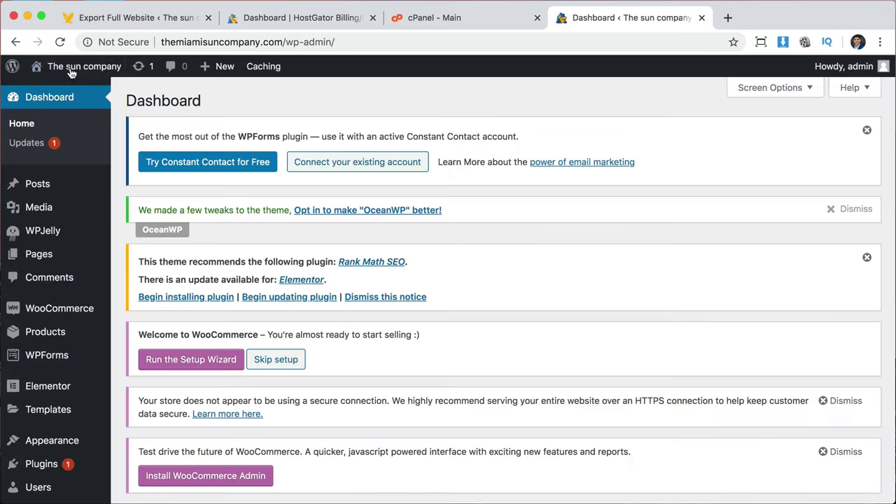
Dismiss the Ocean Sticky Header, WPForms and OceanWP notices and skip WooCommerce setup on the Plugins page.
{"action": "left_click", "coordinate": [42, 464]}
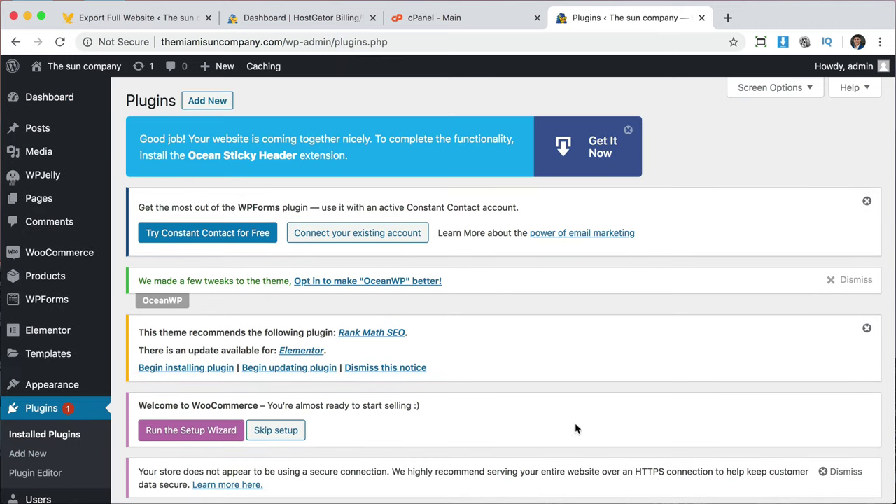
{"action": "left_click", "coordinate": [629, 131]}
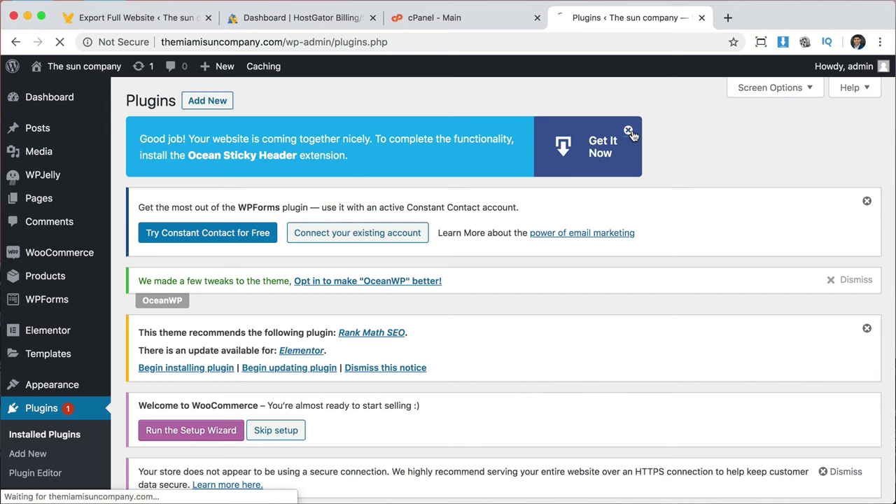
{"action": "left_click", "coordinate": [867, 200]}
{"action": "left_click", "coordinate": [840, 134]}
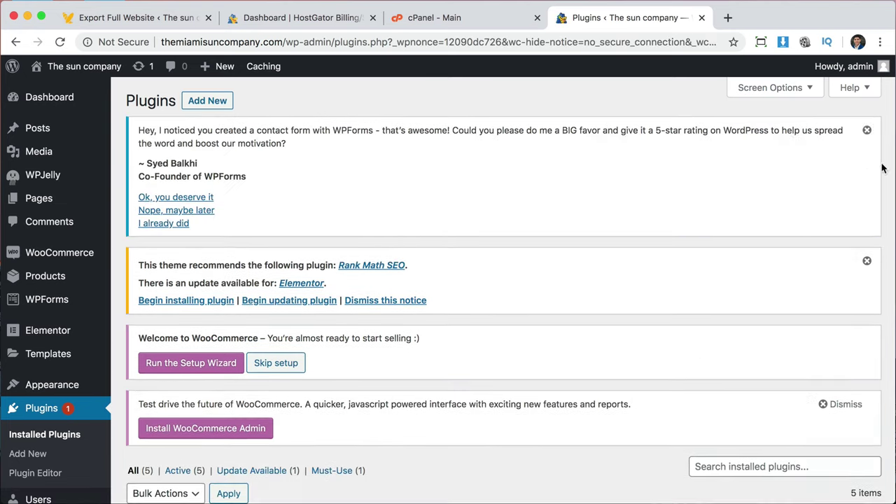
{"action": "left_click", "coordinate": [283, 155]}
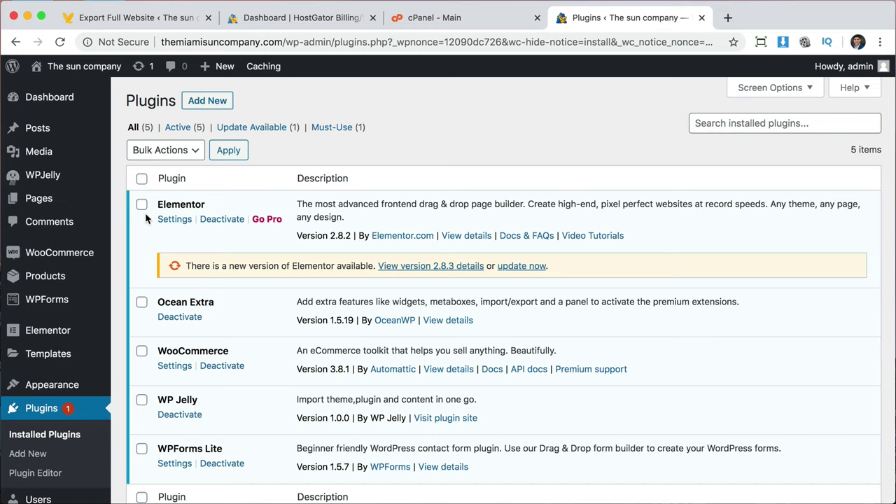
Apply the bulk Update action to upgrade Elementor to 2.8.3.
{"action": "left_click", "coordinate": [165, 153]}
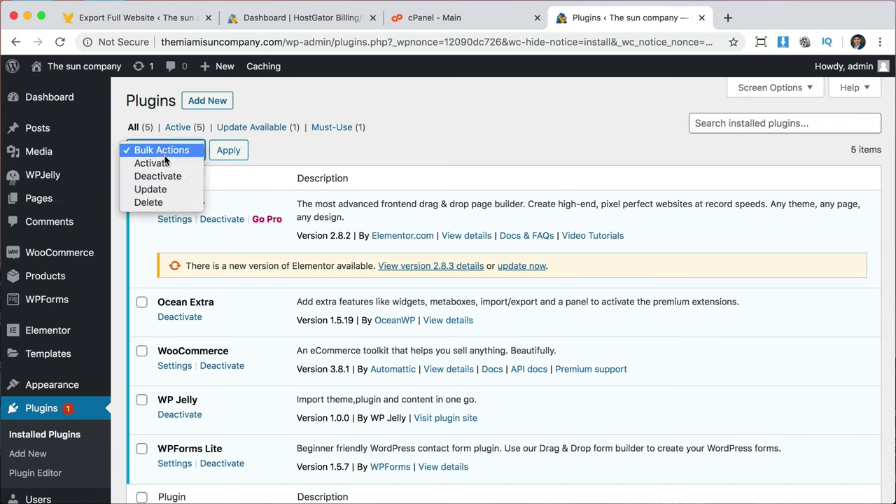
{"action": "left_click", "coordinate": [161, 190]}
{"action": "left_click", "coordinate": [228, 152]}
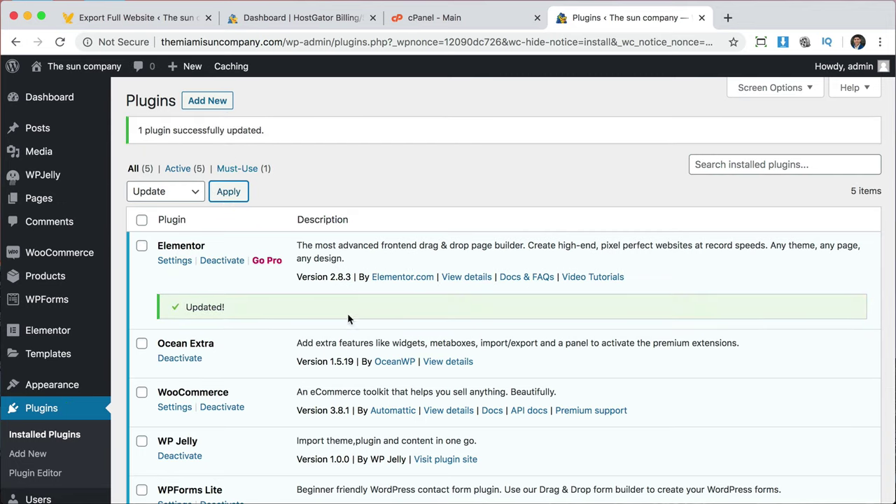
{"action": "scroll", "coordinate": [348, 317], "scroll_direction": "down", "scroll_amount": 3}
{"action": "scroll", "coordinate": [349, 322], "scroll_direction": "up", "scroll_amount": 3}
Search the plugin directory for 'simple ssl', then install and activate Really Simple SSL.
{"action": "left_click", "coordinate": [208, 102]}
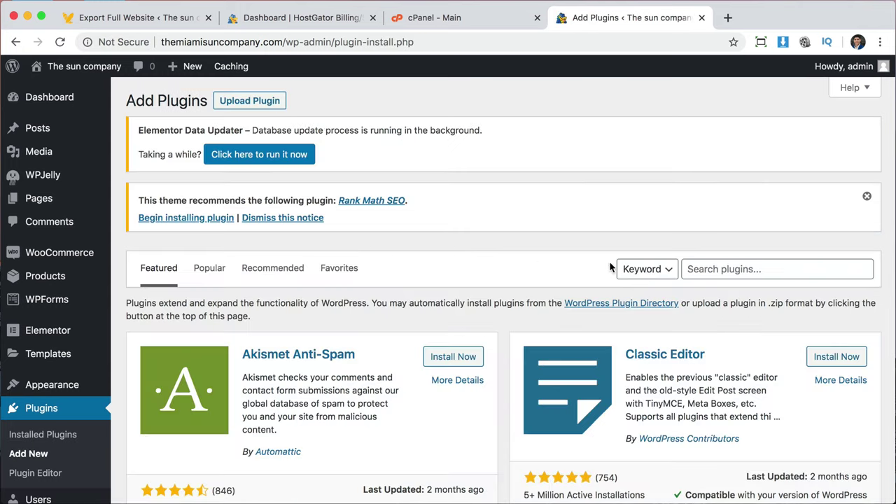
{"action": "left_click", "coordinate": [717, 273]}
{"action": "type", "text": "sim"}
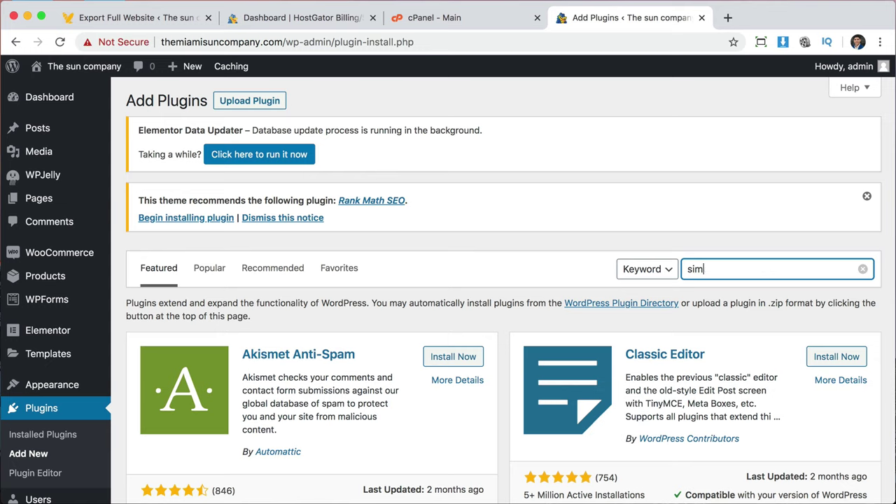
{"action": "type", "text": "ple ssl"}
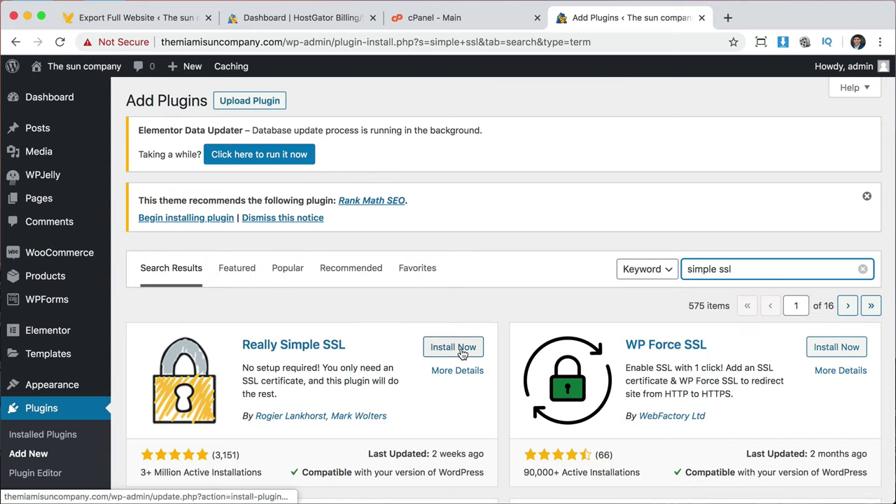
{"action": "left_click", "coordinate": [454, 348]}
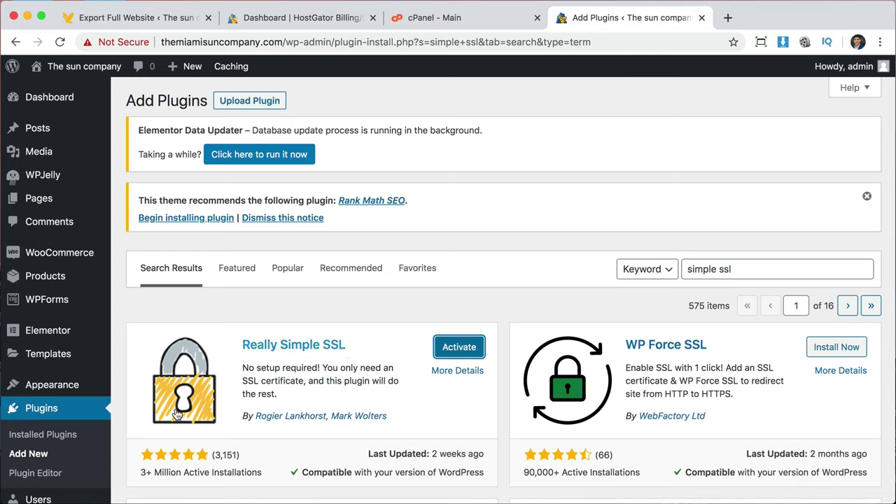
{"action": "left_click", "coordinate": [453, 352]}
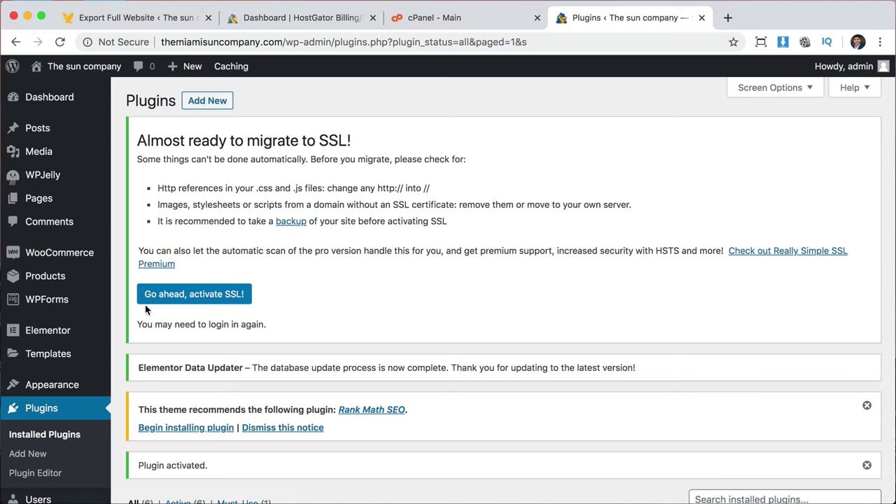
Switch the site to SSL with Really Simple SSL and log back in over HTTPS.
{"action": "left_click", "coordinate": [249, 294]}
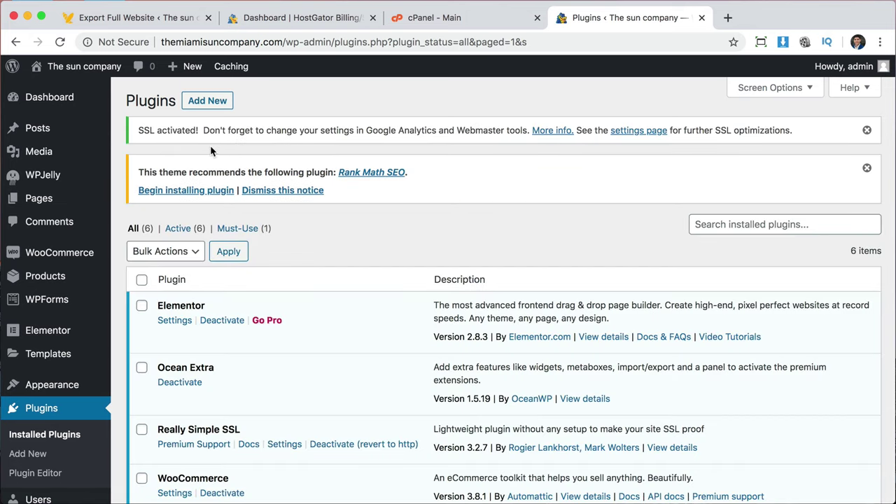
{"action": "left_click", "coordinate": [61, 43]}
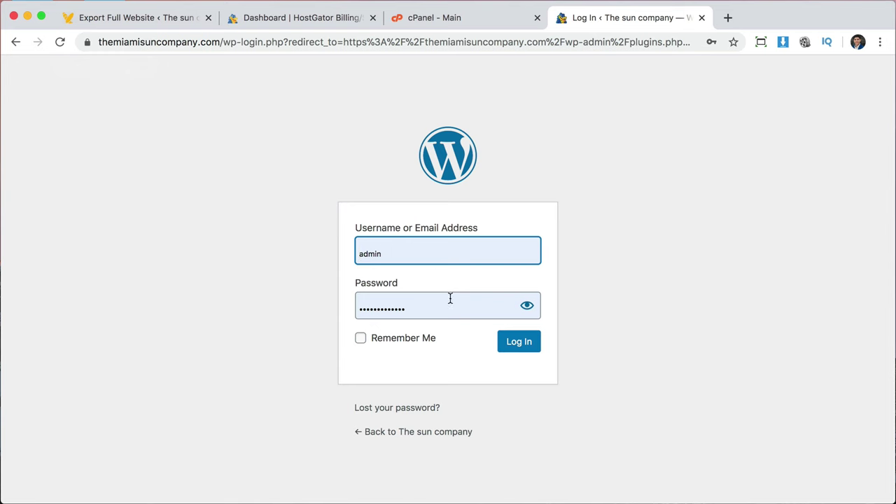
{"action": "left_click", "coordinate": [517, 343]}
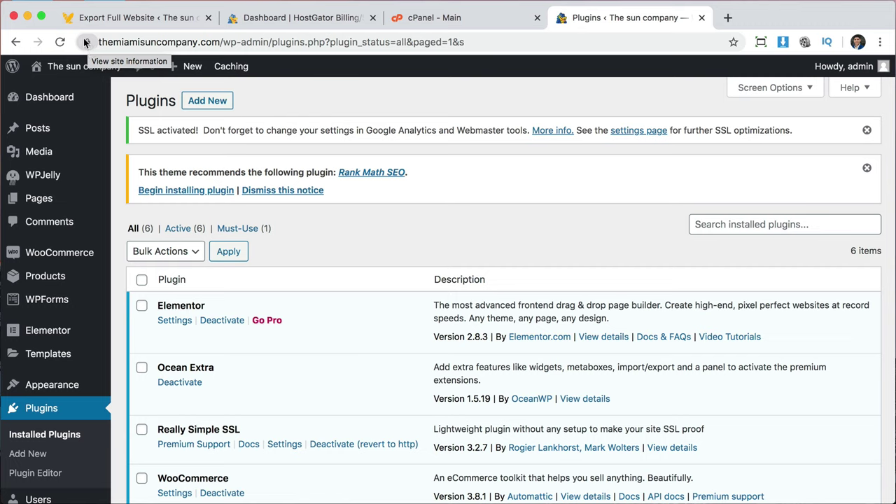
Visit the live site over HTTPS, then return to its admin dashboard.
{"action": "mouse_move", "coordinate": [75, 72]}
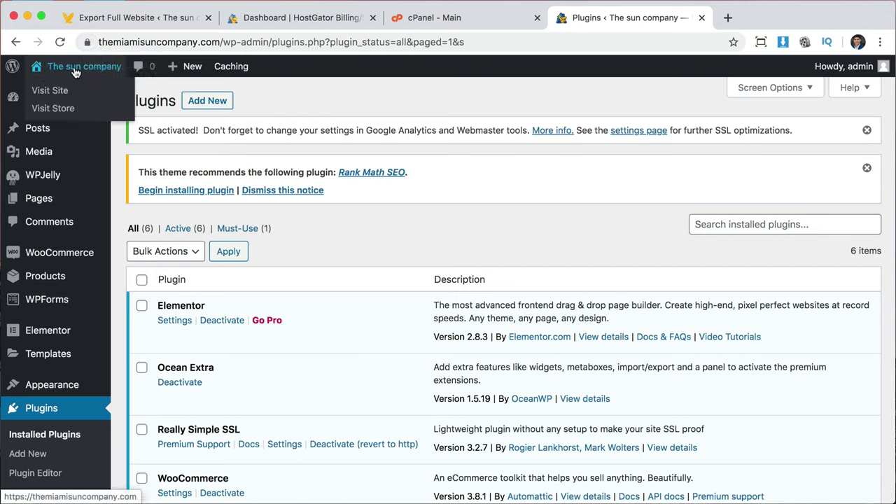
{"action": "left_click", "coordinate": [75, 72]}
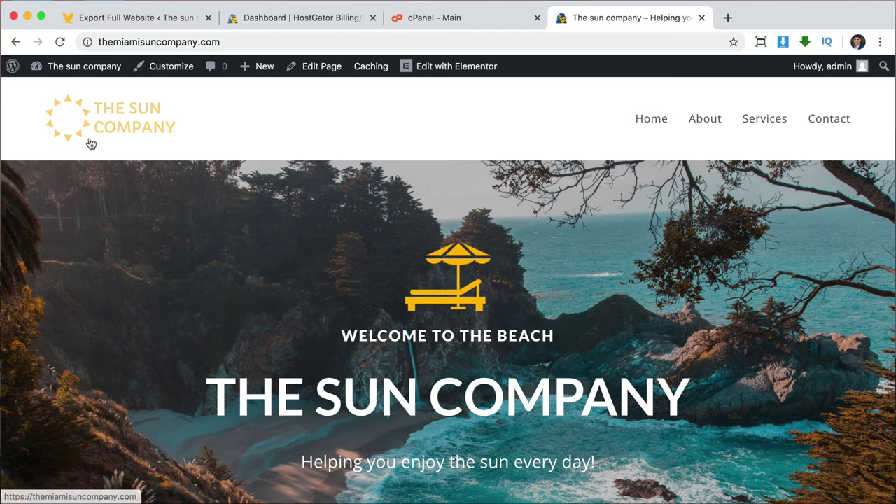
{"action": "left_click", "coordinate": [82, 70]}
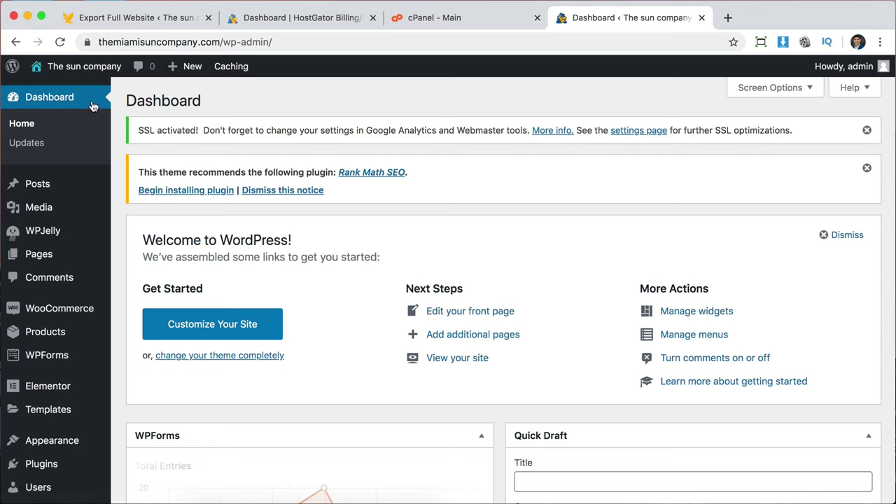
Open Elementor's Replace URL tools and copy the site's full https address.
{"action": "mouse_move", "coordinate": [70, 387]}
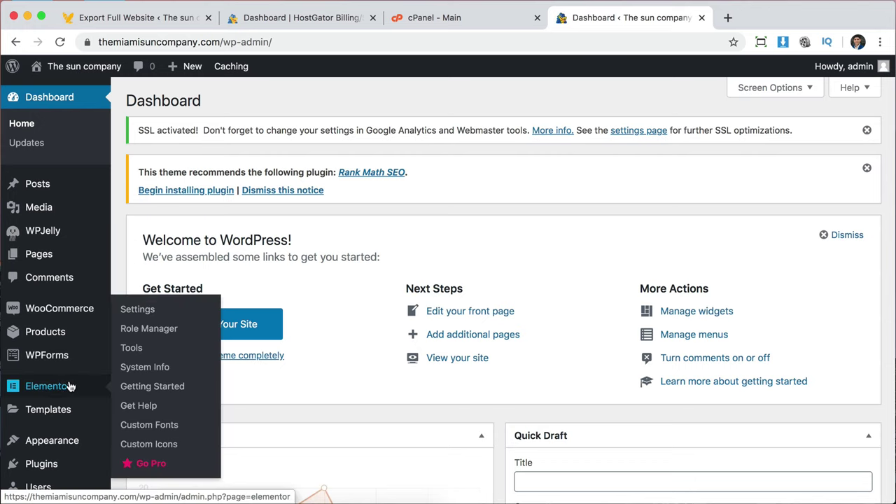
{"action": "left_click", "coordinate": [133, 348]}
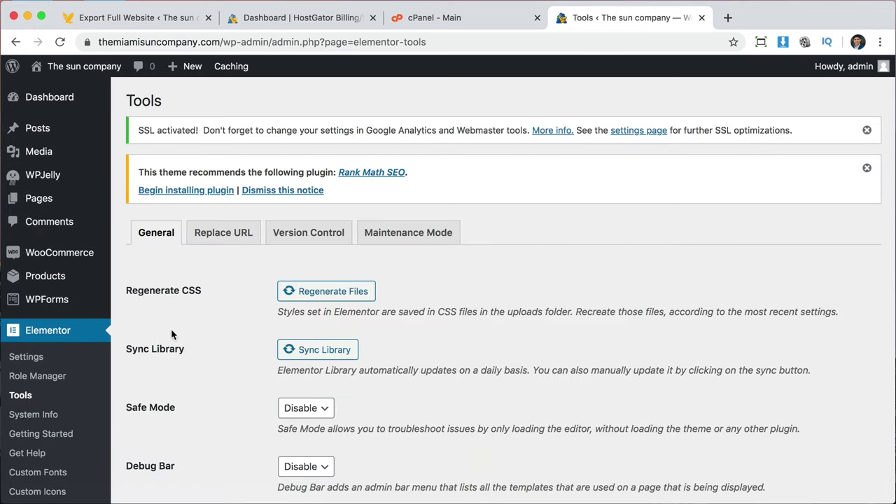
{"action": "left_click", "coordinate": [211, 236]}
{"action": "left_click", "coordinate": [132, 44]}
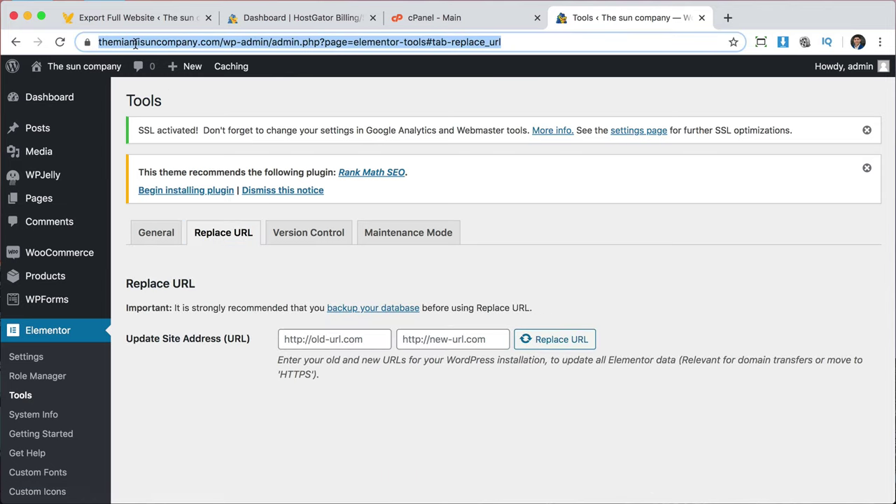
{"action": "left_click", "coordinate": [171, 45]}
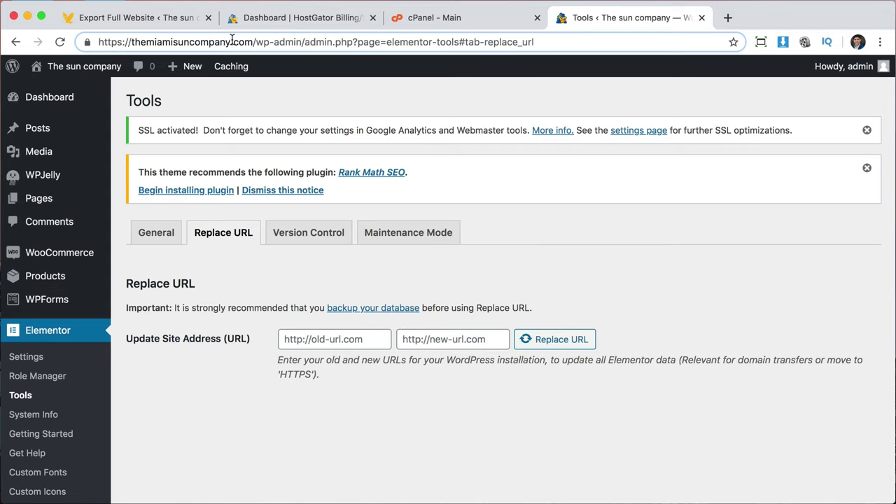
{"action": "left_click_drag", "start_coordinate": [253, 43], "coordinate": [97, 44]}
{"action": "key", "text": "super+c"}
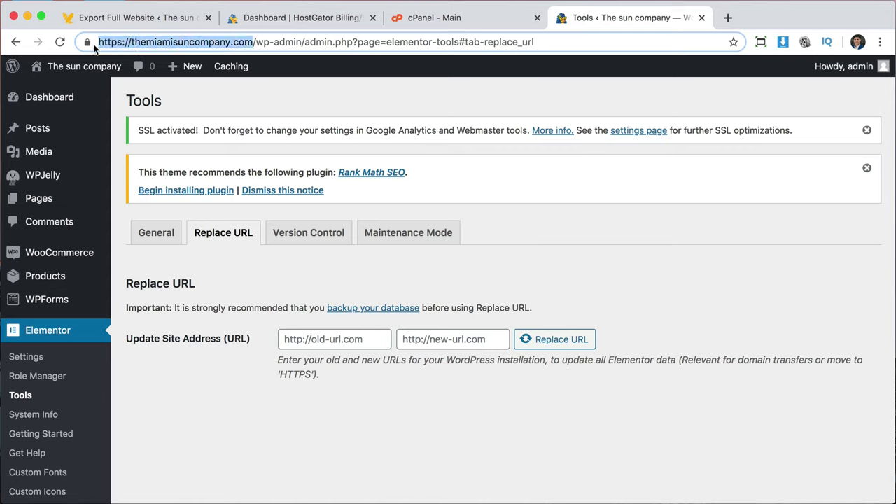
{"action": "left_click", "coordinate": [283, 358]}
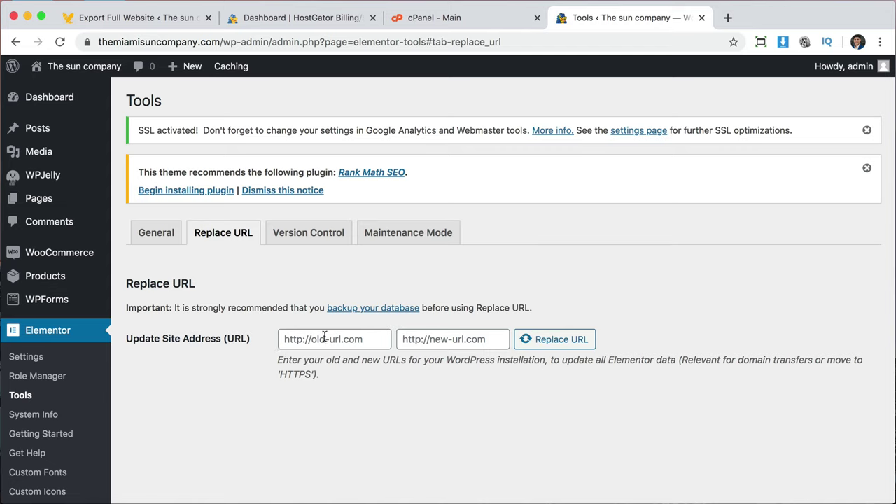
{"action": "left_click", "coordinate": [446, 341]}
{"action": "key", "text": "super+v"}
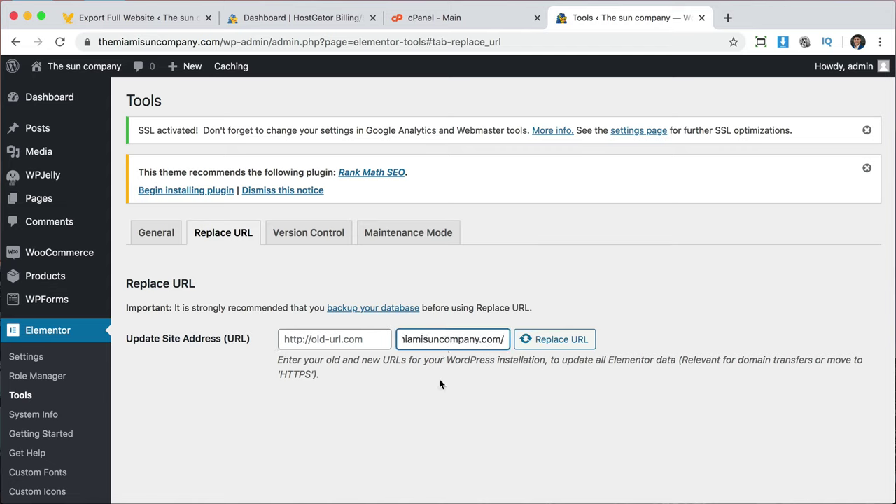
{"action": "left_click", "coordinate": [442, 386]}
{"action": "left_click", "coordinate": [338, 341]}
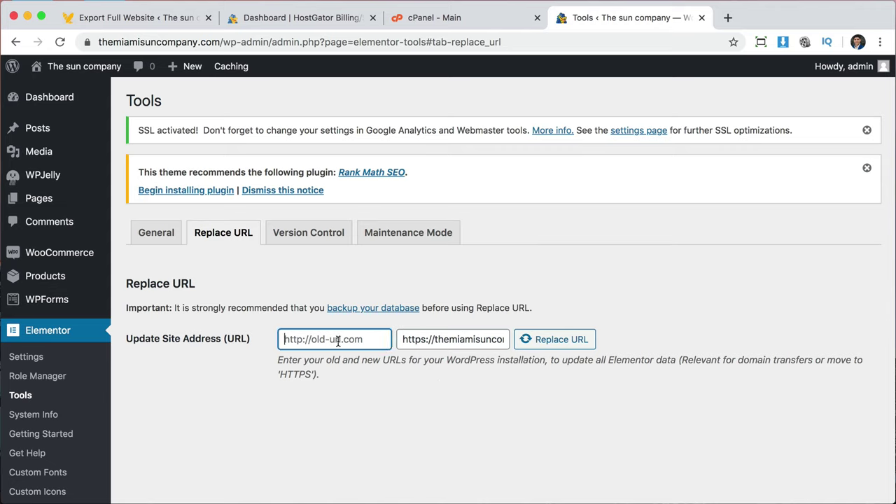
{"action": "key", "text": "super+v"}
{"action": "left_click", "coordinate": [324, 371]}
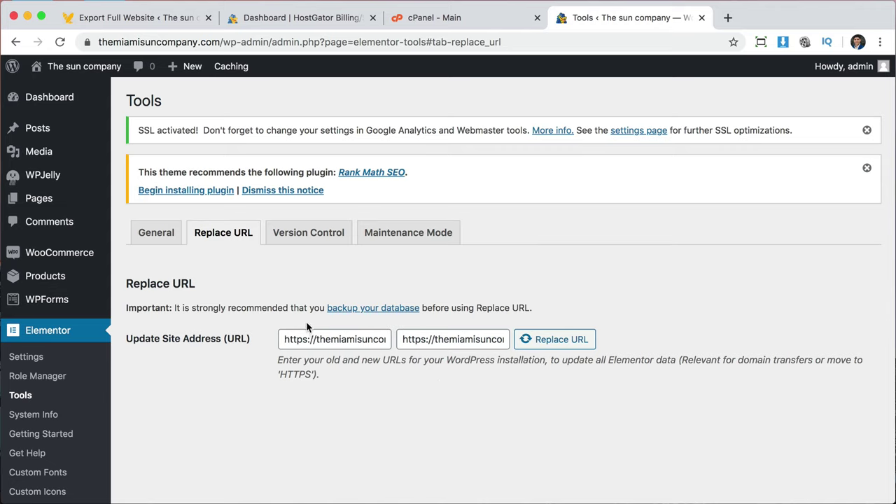
{"action": "left_click", "coordinate": [306, 339]}
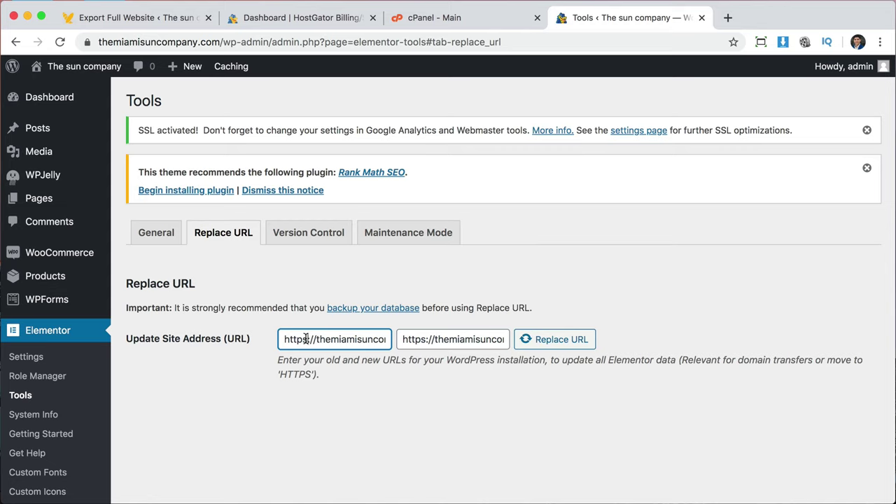
{"action": "key", "text": "BackSpace"}
{"action": "left_click", "coordinate": [344, 405]}
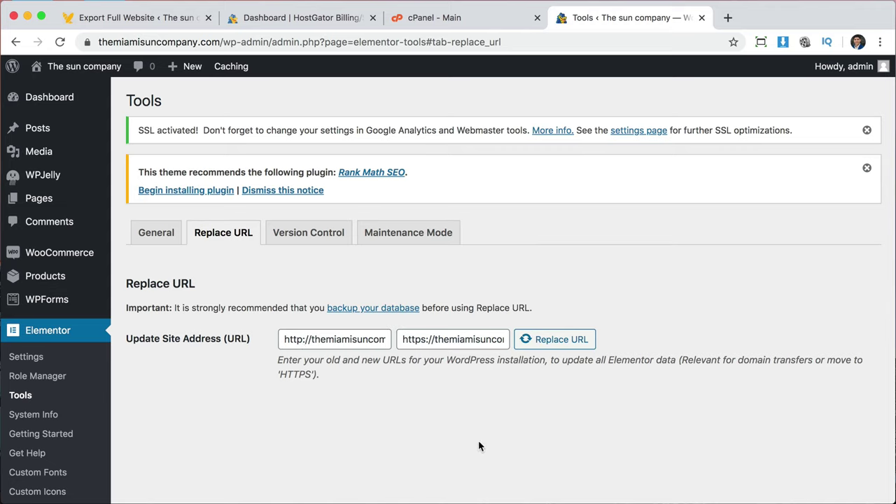
{"action": "left_click", "coordinate": [565, 342]}
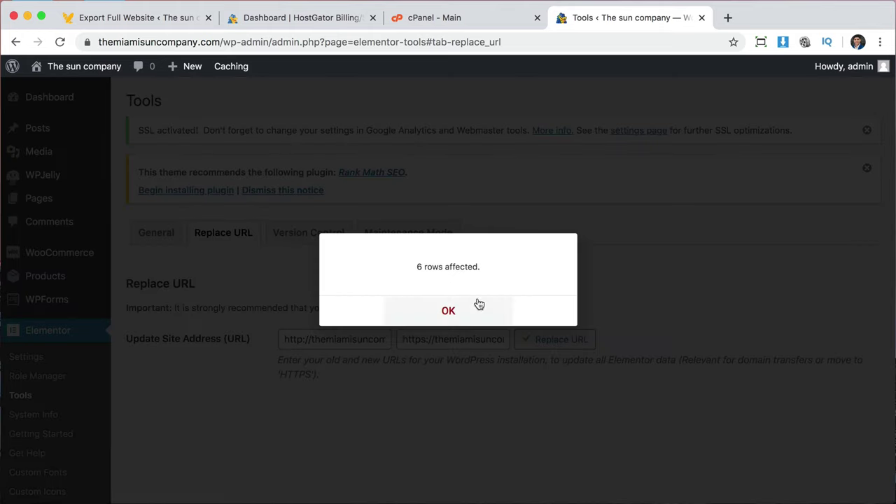
{"action": "left_click", "coordinate": [448, 311]}
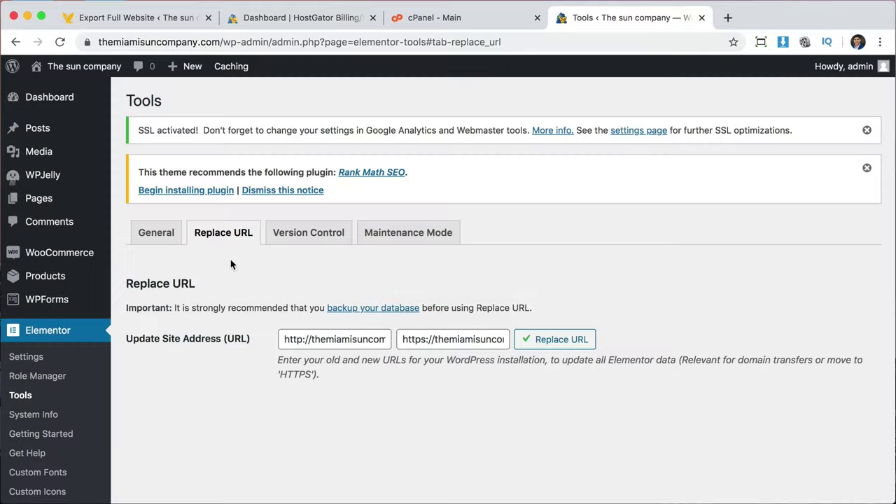
Regenerate Elementor's CSS files, sync the template library, and open the site's front page.
{"action": "left_click", "coordinate": [170, 235]}
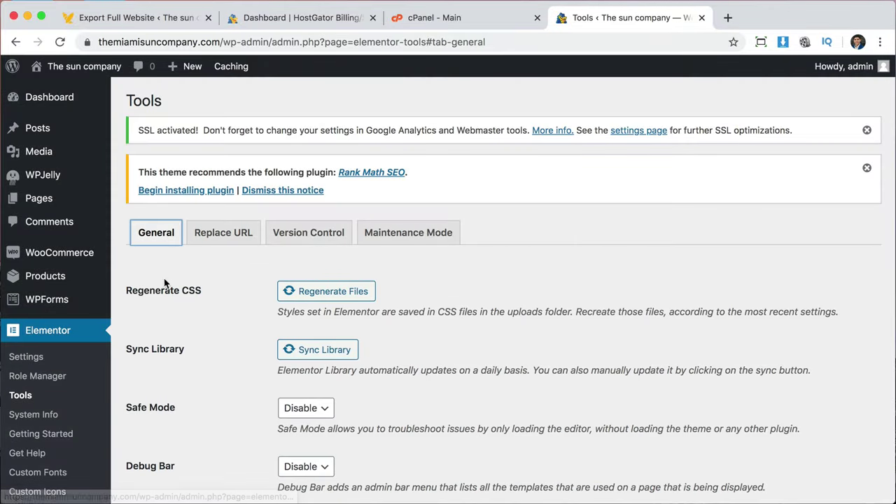
{"action": "left_click", "coordinate": [324, 297]}
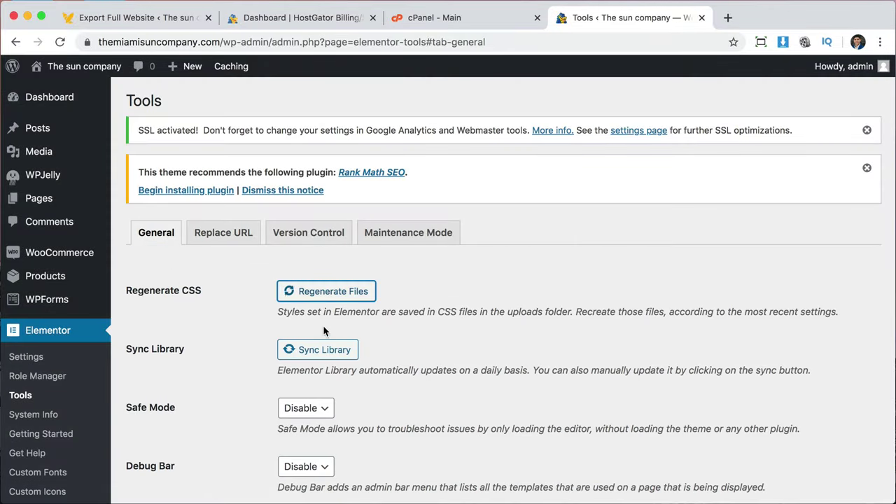
{"action": "left_click", "coordinate": [310, 350]}
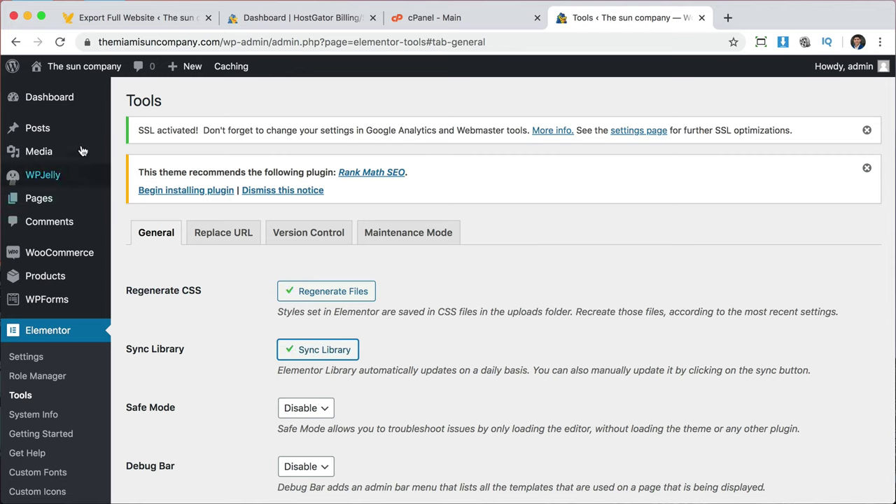
{"action": "left_click", "coordinate": [85, 70]}
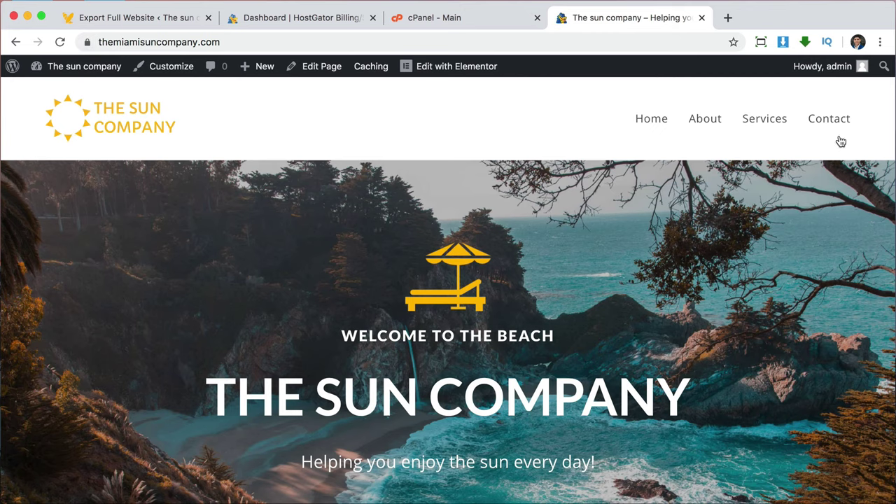
{"action": "left_click", "coordinate": [831, 116]}
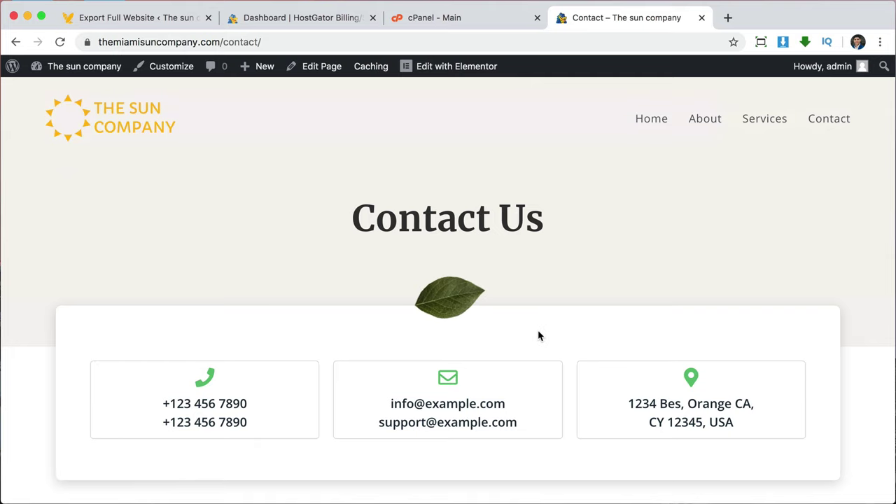
{"action": "scroll", "coordinate": [539, 336], "scroll_direction": "down", "scroll_amount": 5}
{"action": "scroll", "coordinate": [539, 336], "scroll_direction": "up", "scroll_amount": 5}
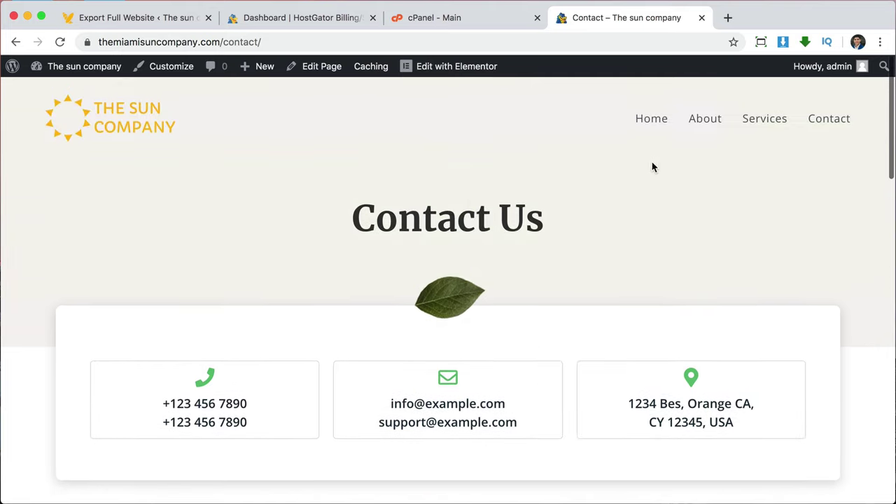
{"action": "scroll", "coordinate": [502, 374], "scroll_direction": "down", "scroll_amount": 10}
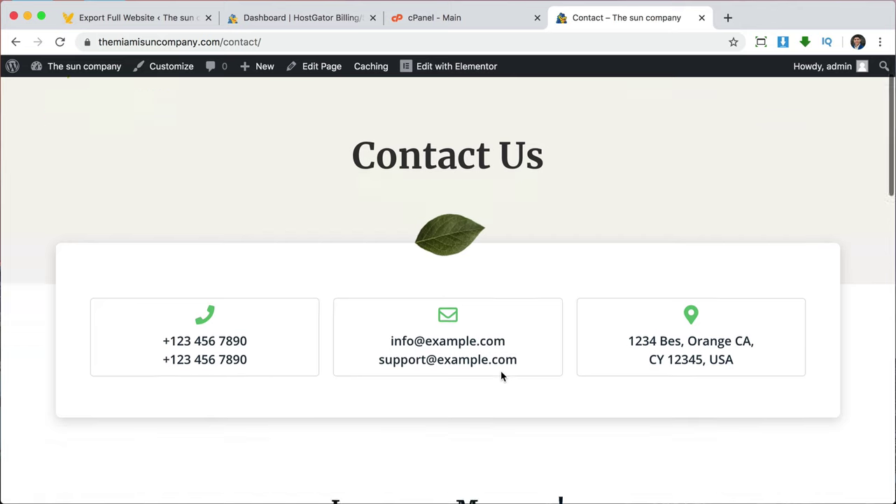
{"action": "scroll", "coordinate": [501, 377], "scroll_direction": "up", "scroll_amount": 10}
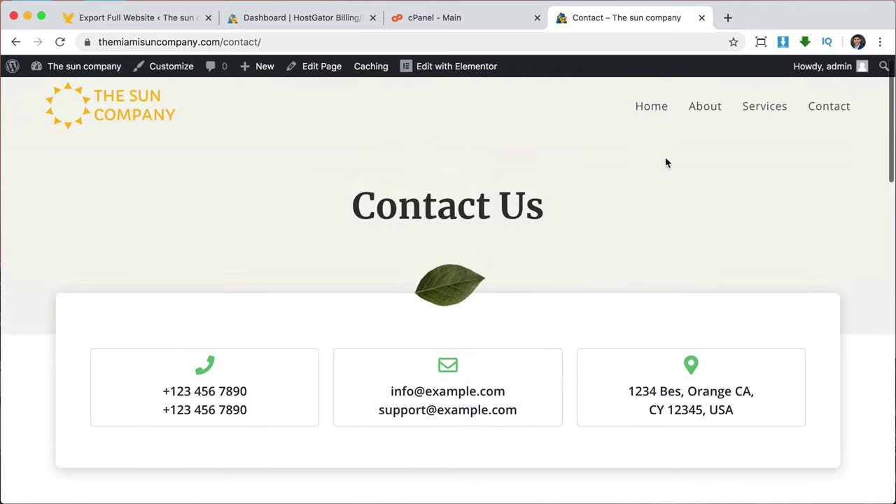
{"action": "left_click", "coordinate": [647, 106]}
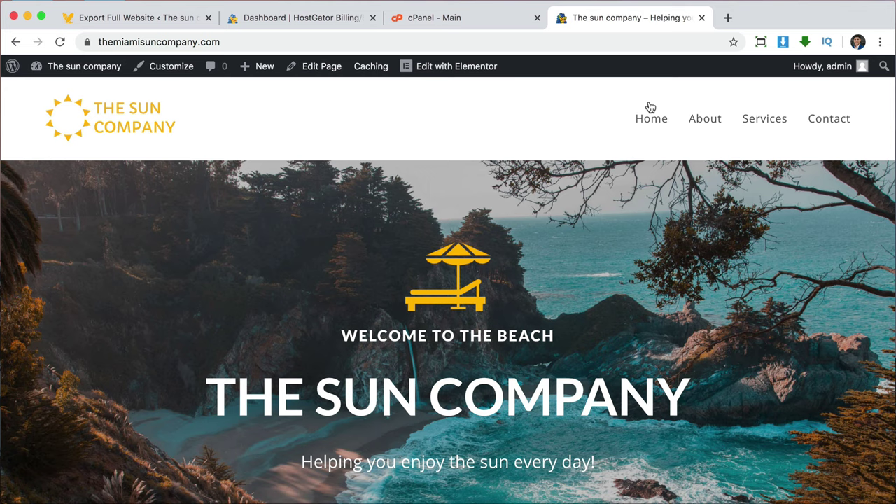
Close the website export, HostGator and cPanel tabs, then log out of the admin account.
{"action": "left_click", "coordinate": [208, 18]}
{"action": "left_click", "coordinate": [209, 19]}
{"action": "left_click", "coordinate": [209, 18]}
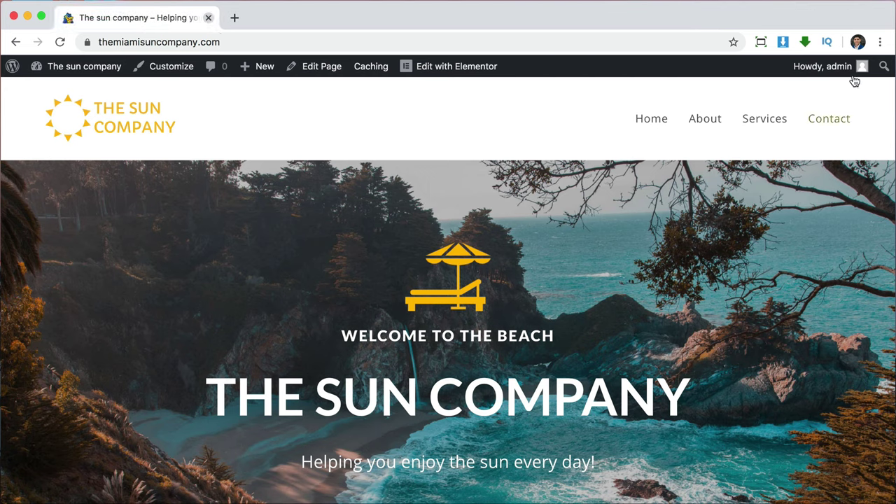
{"action": "mouse_move", "coordinate": [853, 74]}
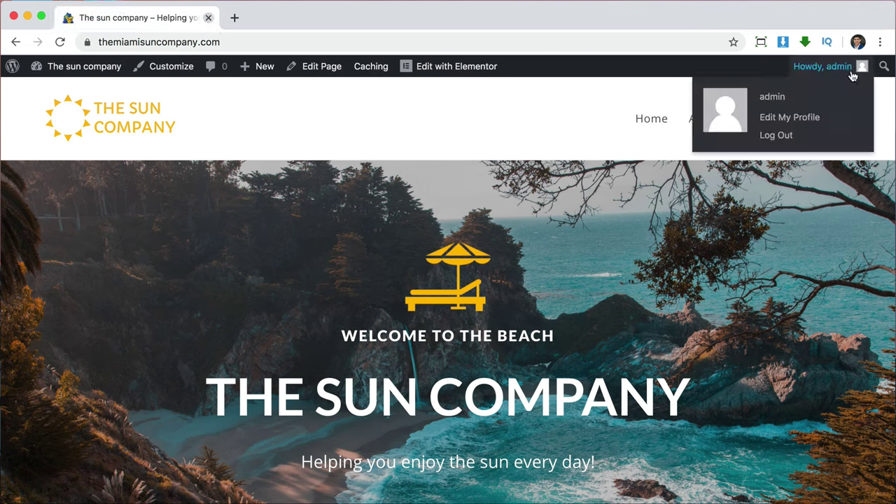
{"action": "left_click", "coordinate": [770, 138]}
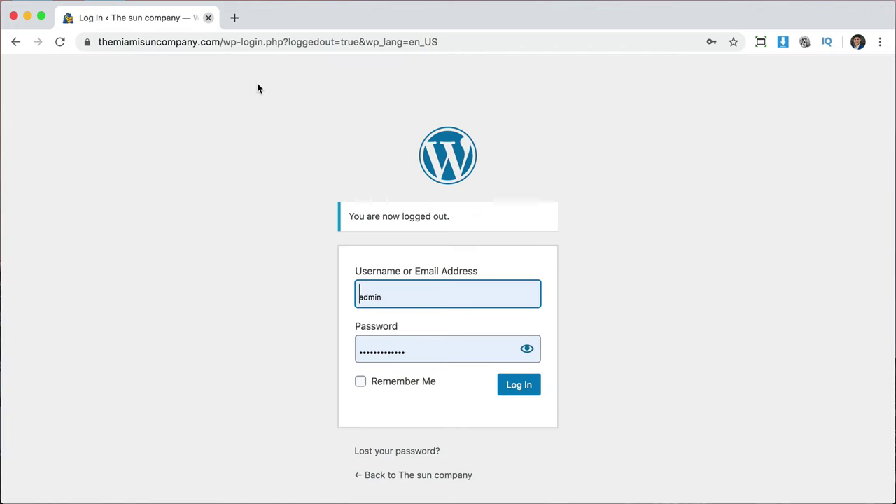
Load the bare https site address and scroll through the homepage as a logged-out visitor.
{"action": "left_click_drag", "start_coordinate": [222, 42], "coordinate": [463, 53]}
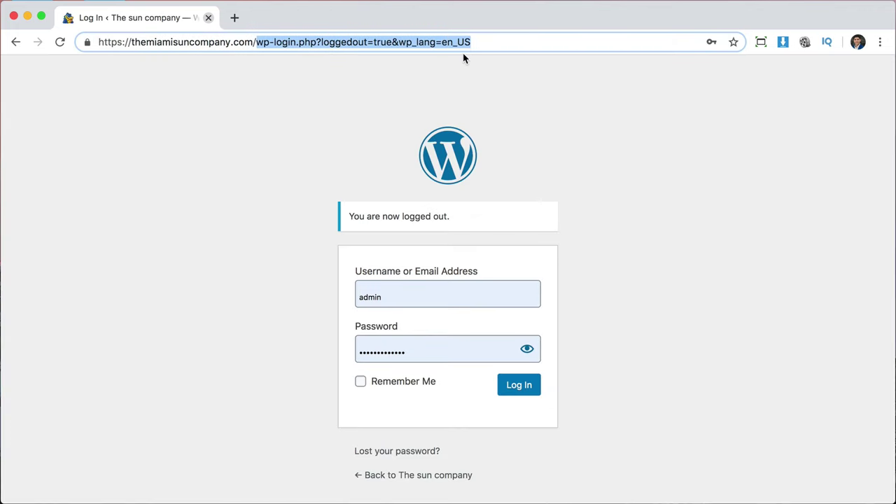
{"action": "key", "text": "BackSpace"}
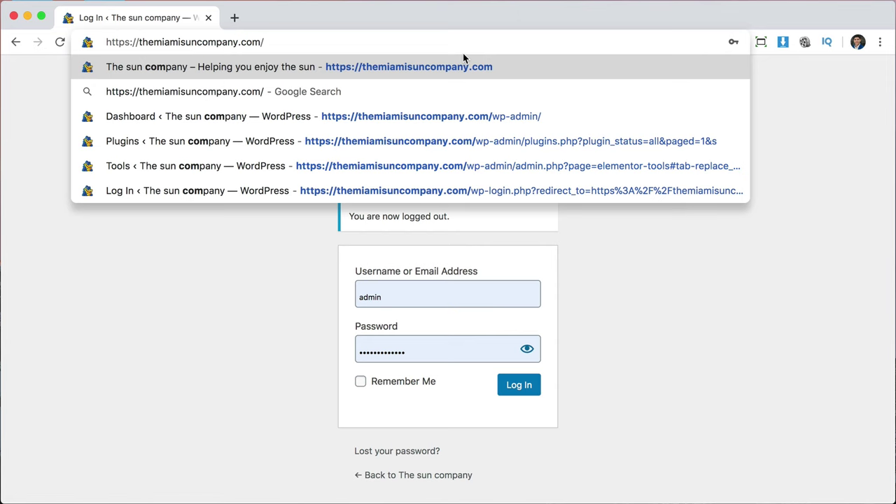
{"action": "key", "text": "Return"}
{"action": "scroll", "coordinate": [827, 339], "scroll_direction": "down", "scroll_amount": 2}
{"action": "scroll", "coordinate": [828, 341], "scroll_direction": "down", "scroll_amount": 10}
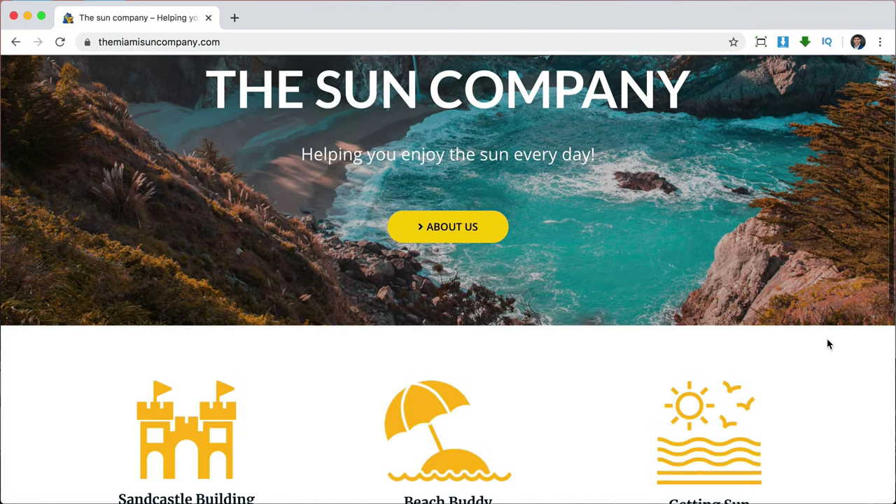
{"action": "scroll", "coordinate": [827, 344], "scroll_direction": "down", "scroll_amount": 3}
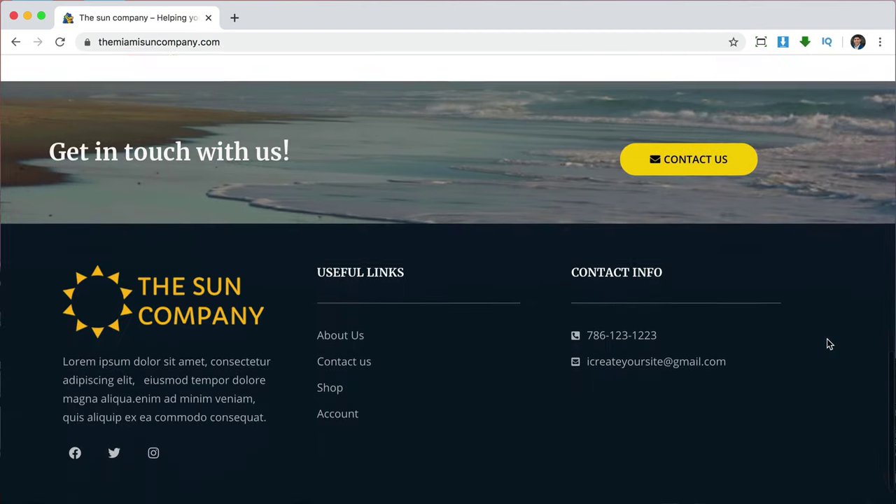
{"action": "scroll", "coordinate": [827, 344], "scroll_direction": "up", "scroll_amount": 5}
{"action": "scroll", "coordinate": [827, 344], "scroll_direction": "up", "scroll_amount": 10}
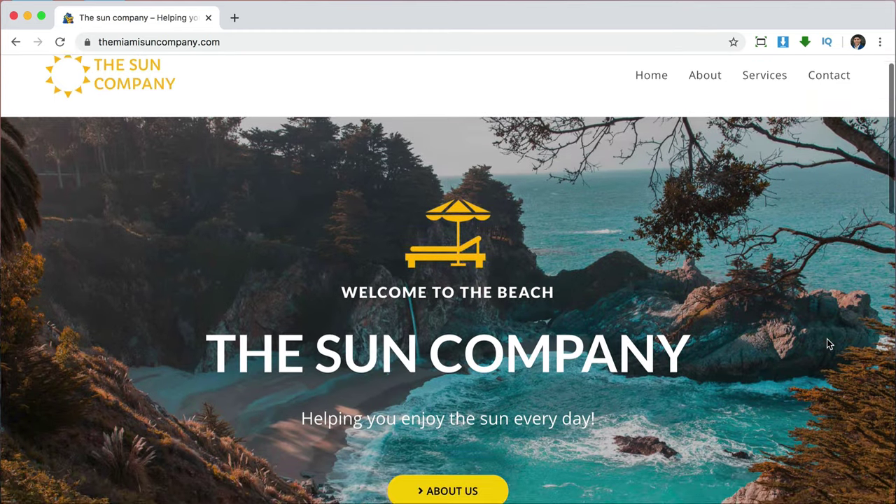